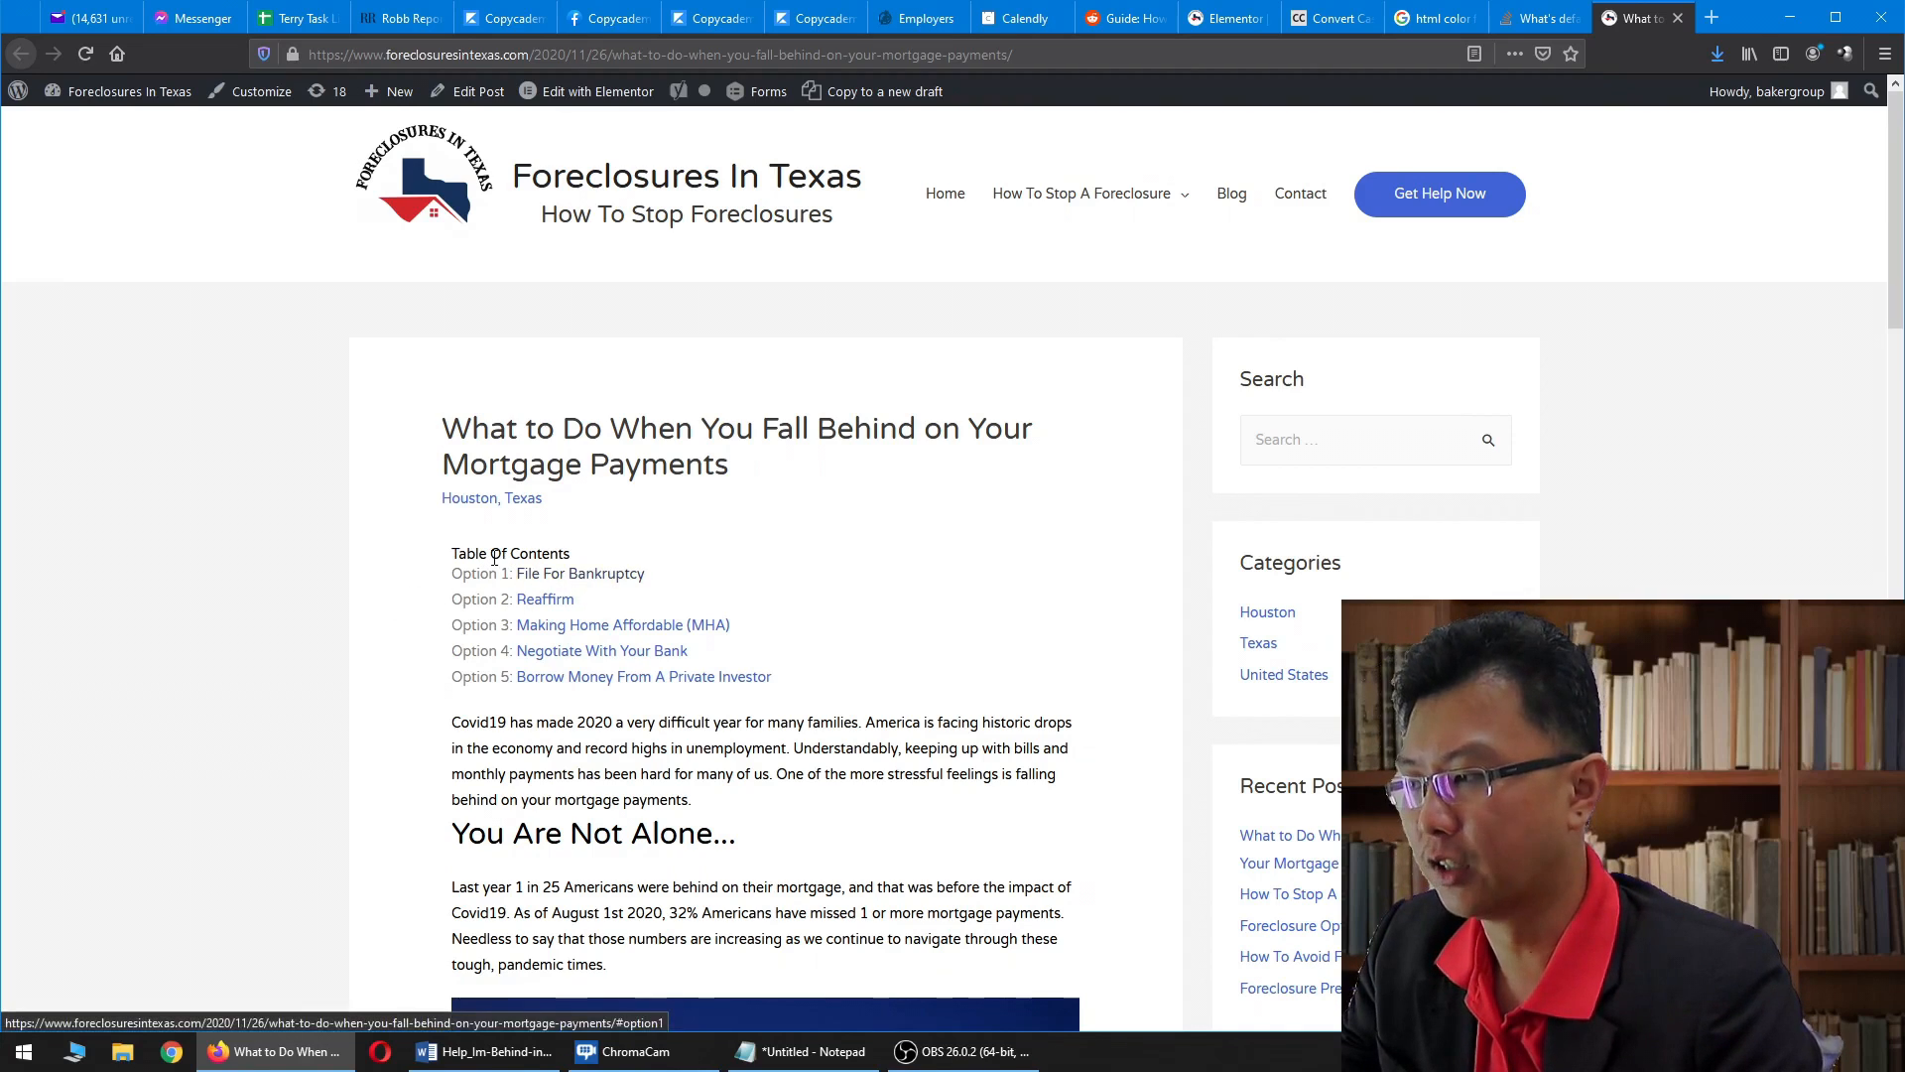
- Test the five table of contents links on the published post, from File For Bankruptcy to Borrow Money From A Private Investor, returning to the start each time
click(603, 581)
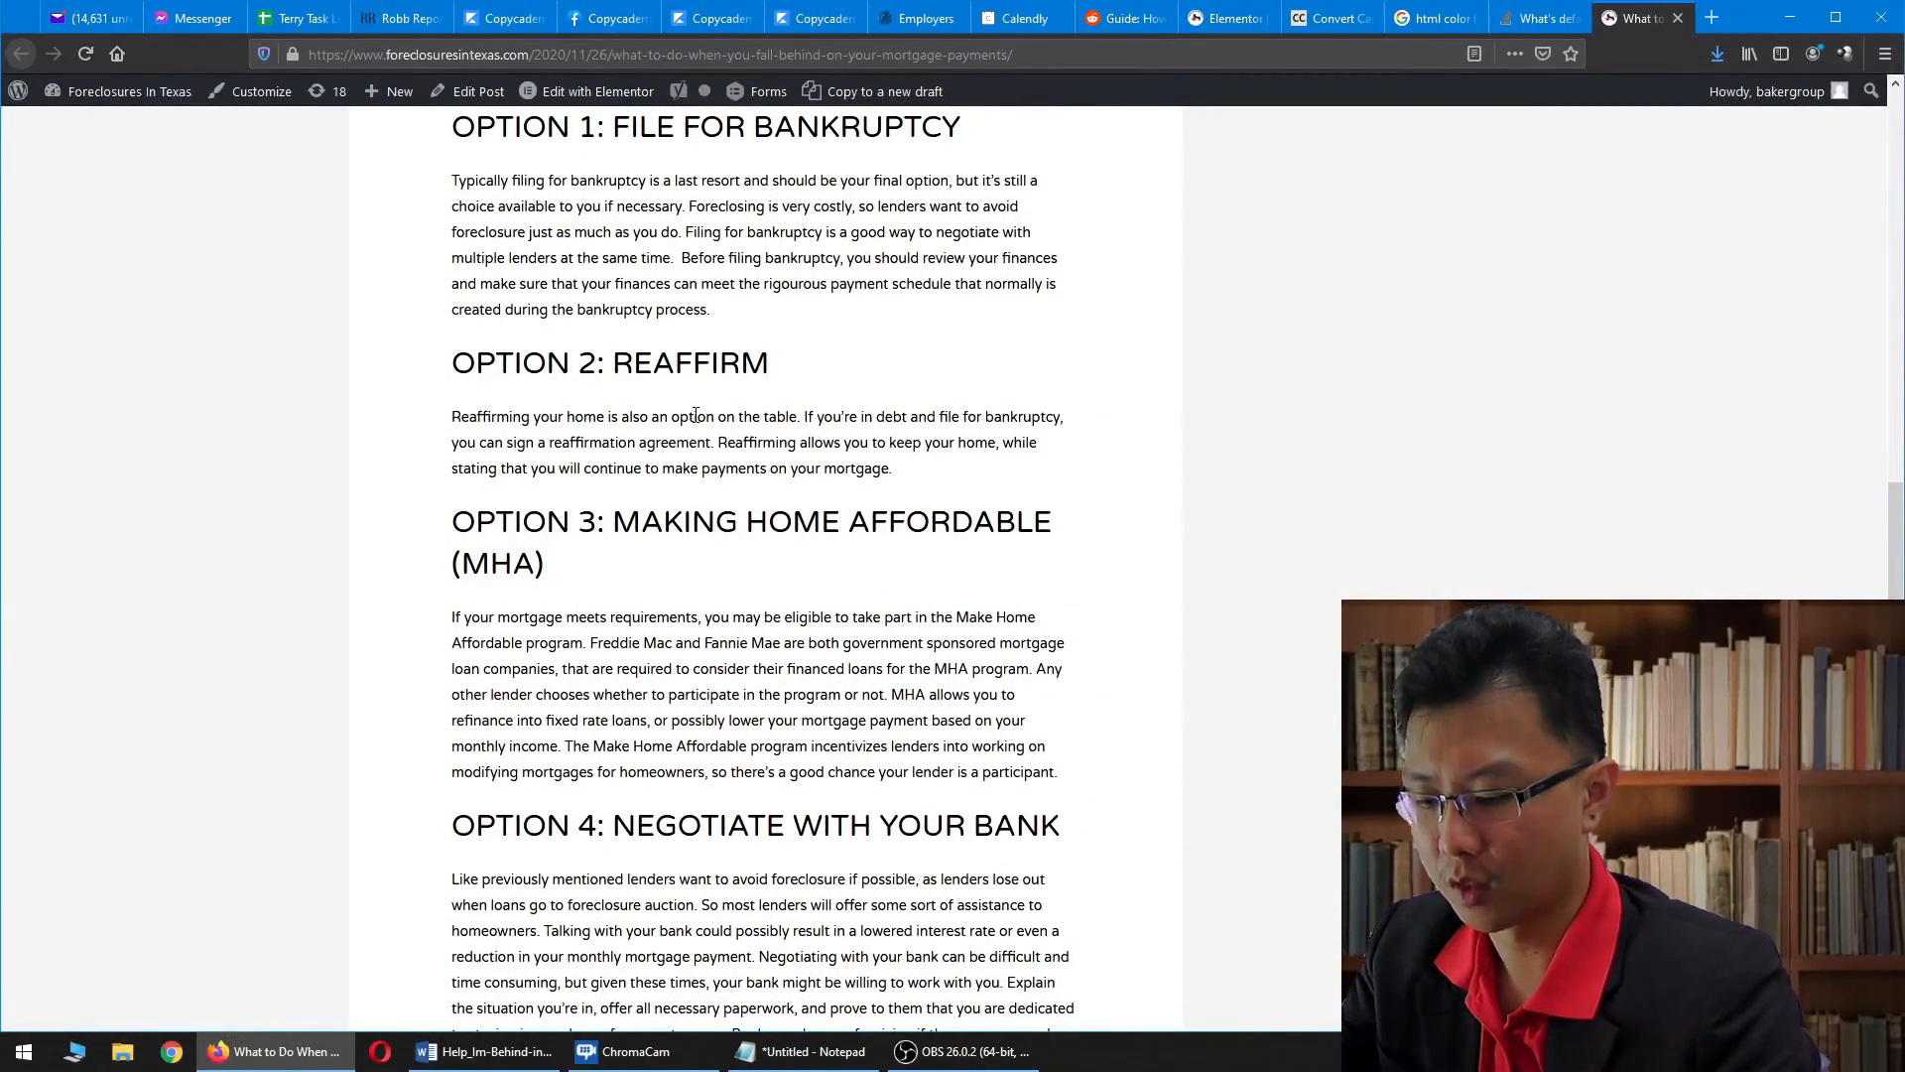
key(Home)
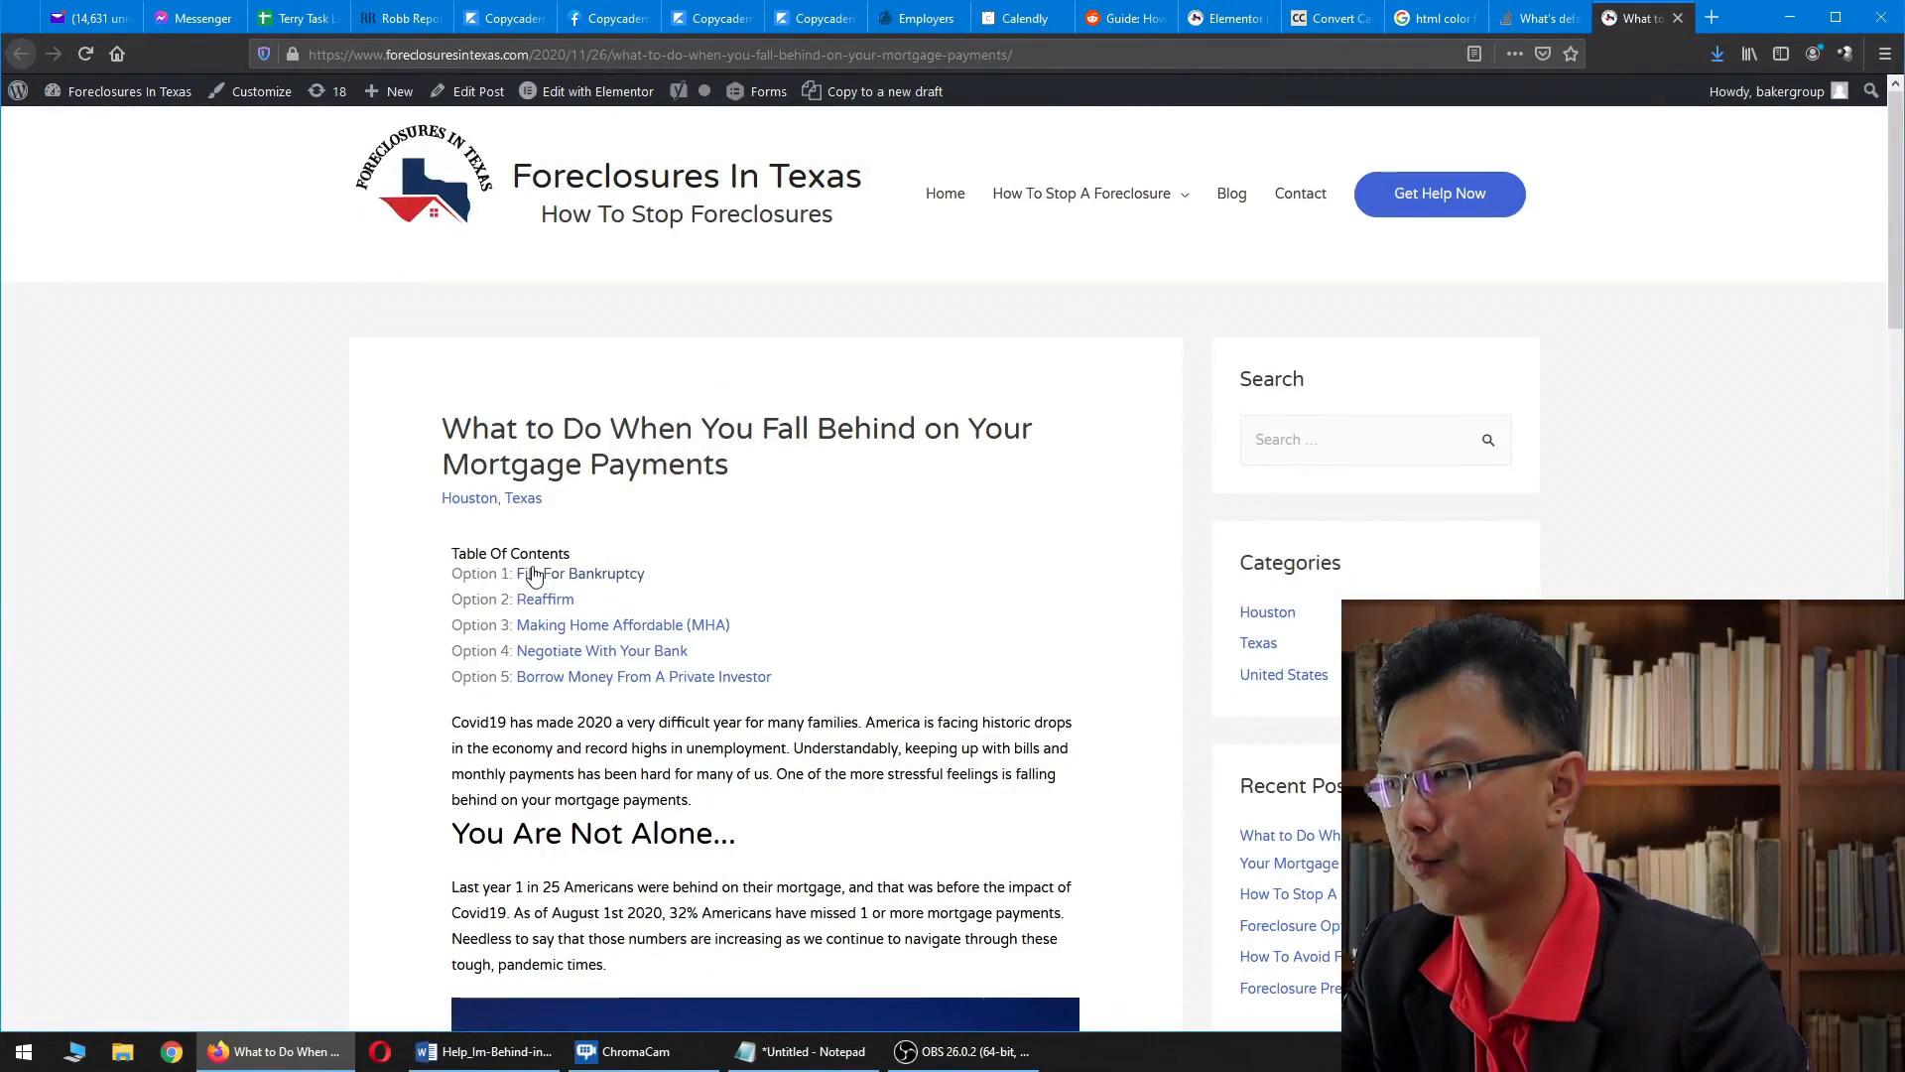
click(540, 602)
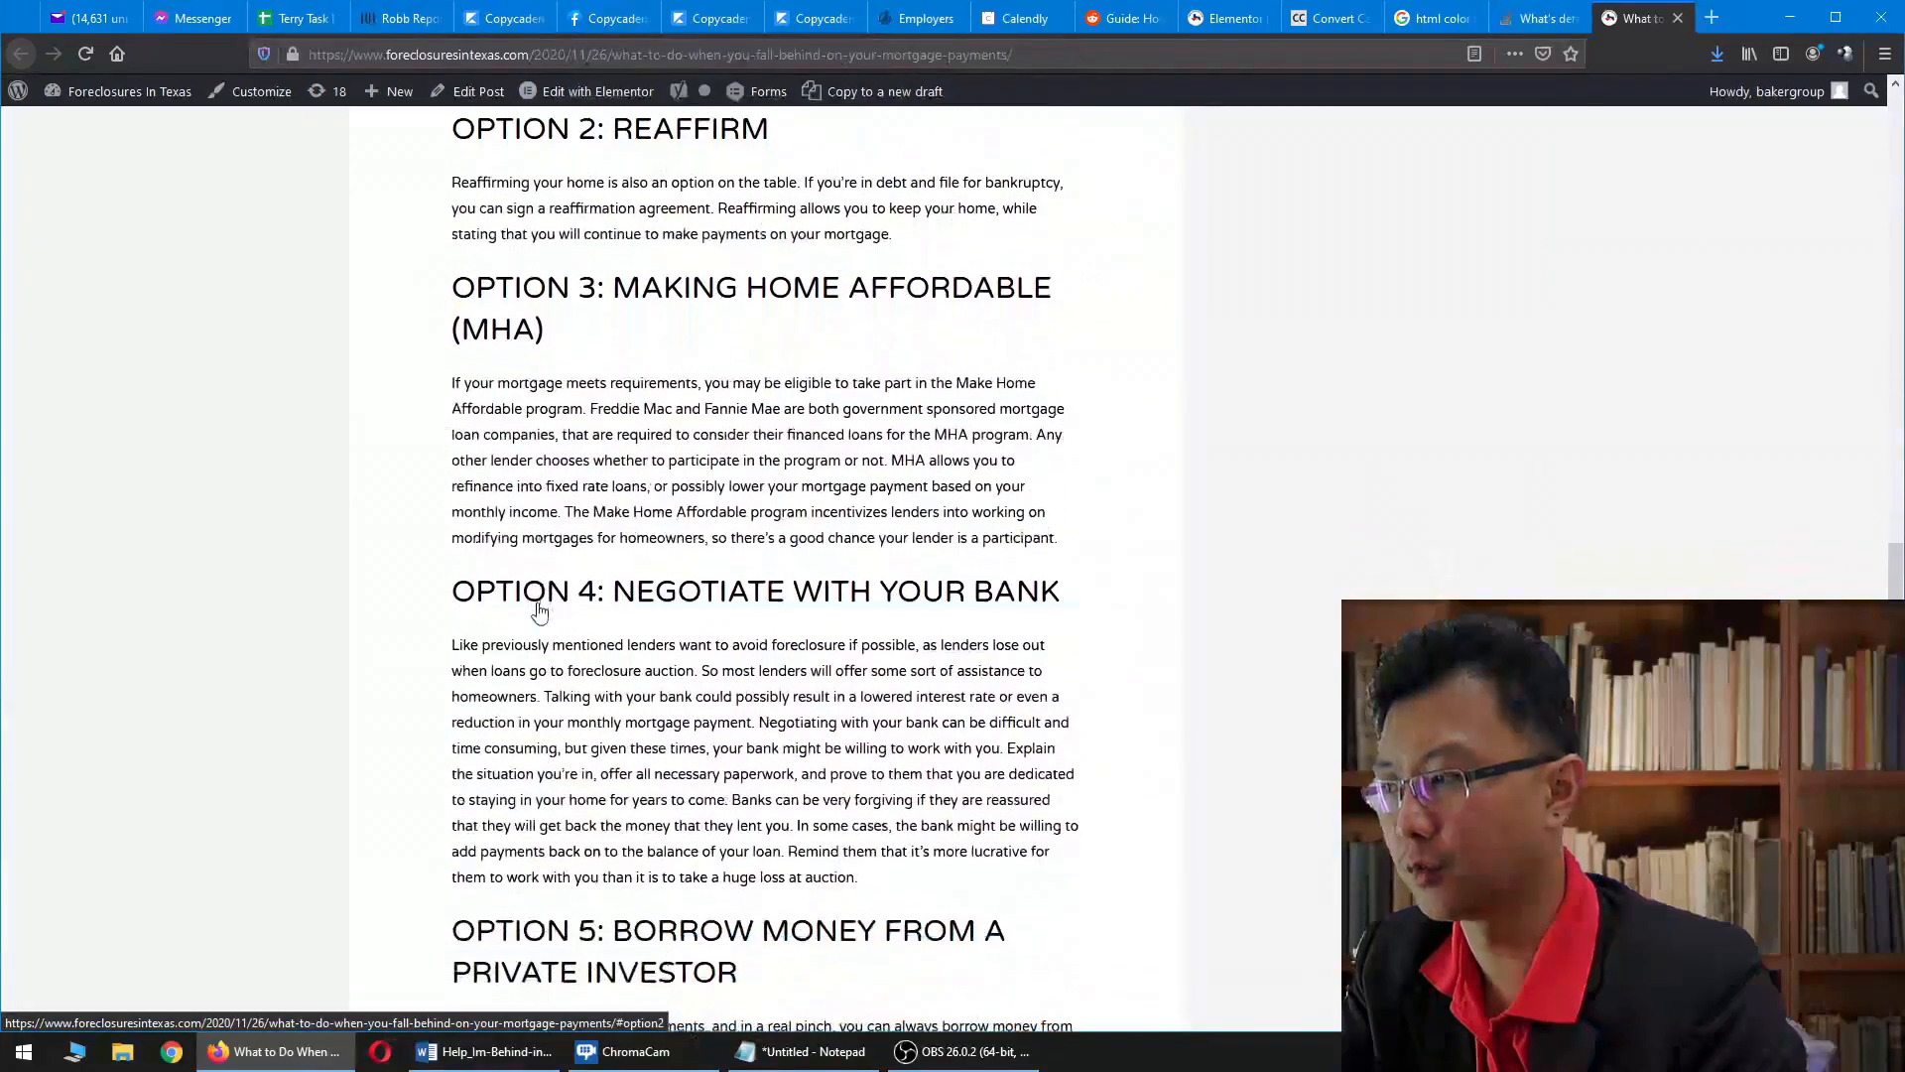
key(Home)
click(534, 638)
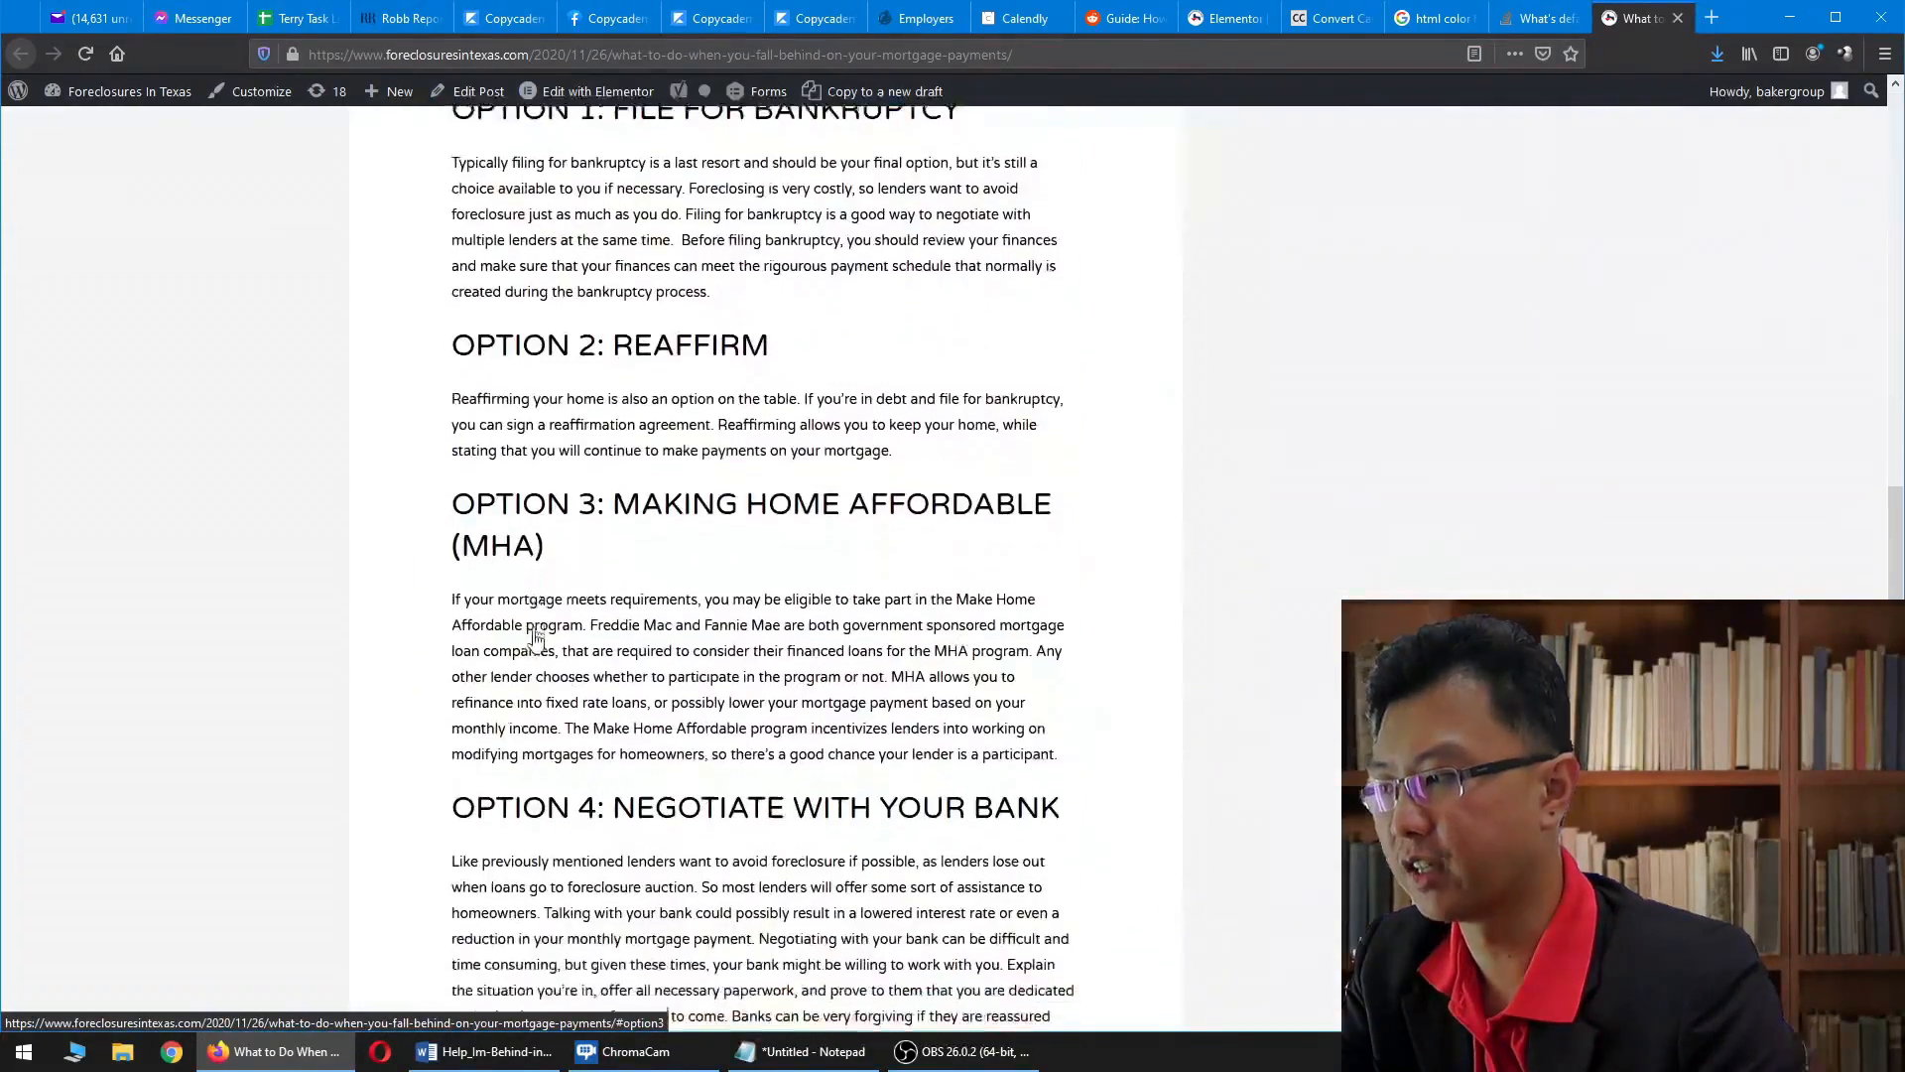
key(Home)
click(543, 652)
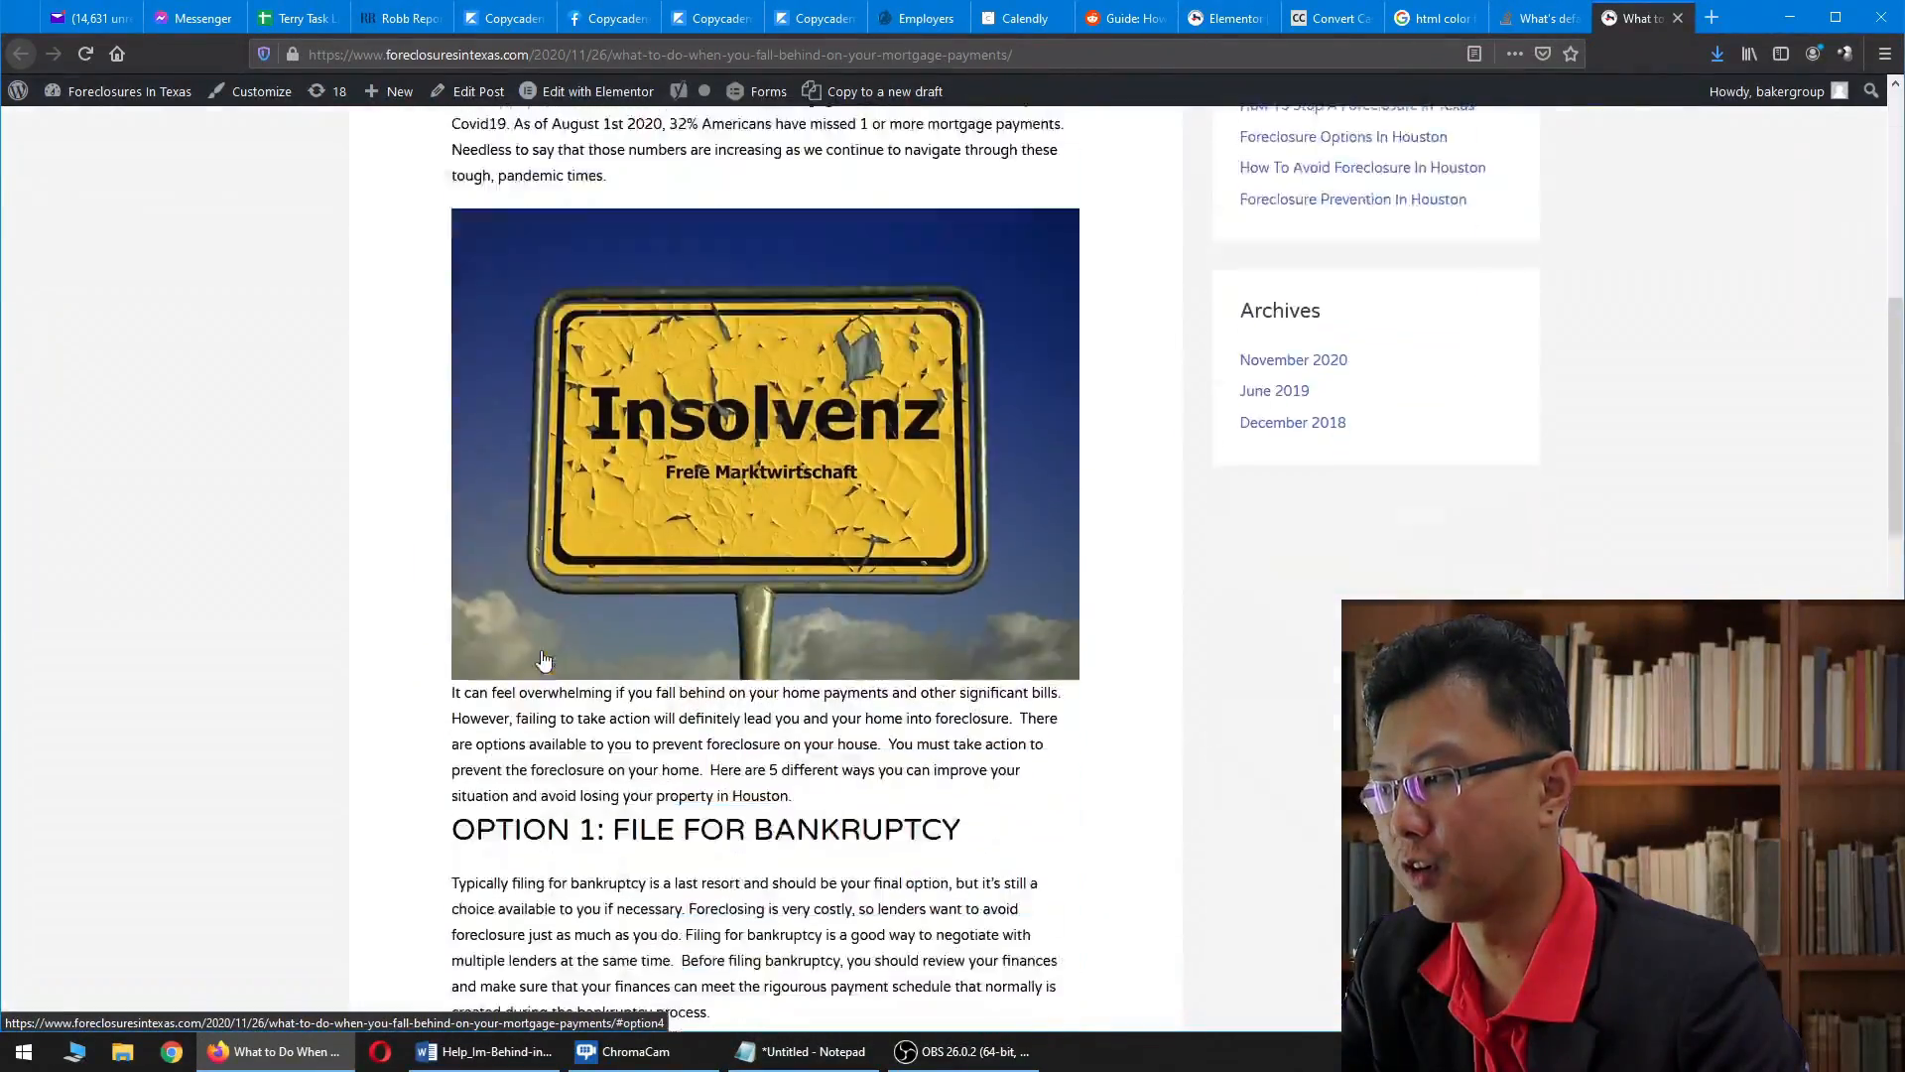
key(Home)
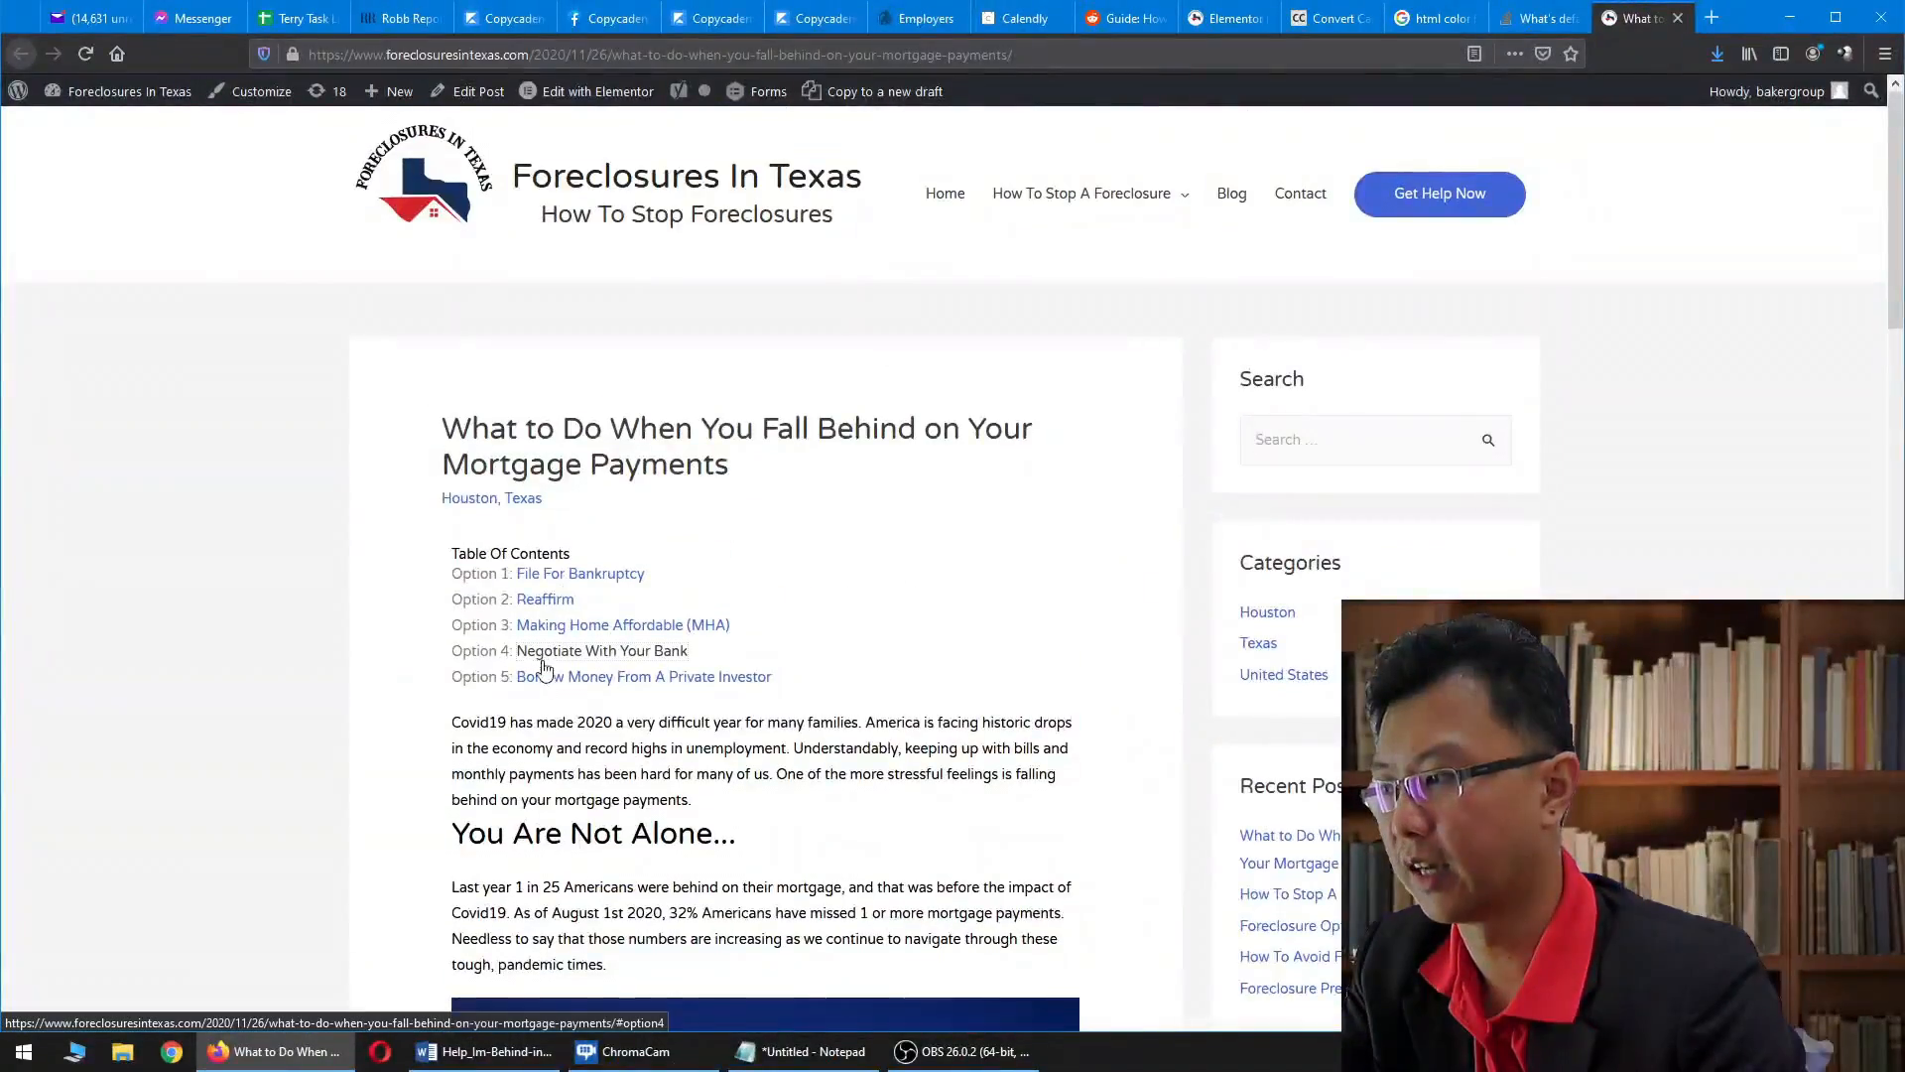
click(545, 679)
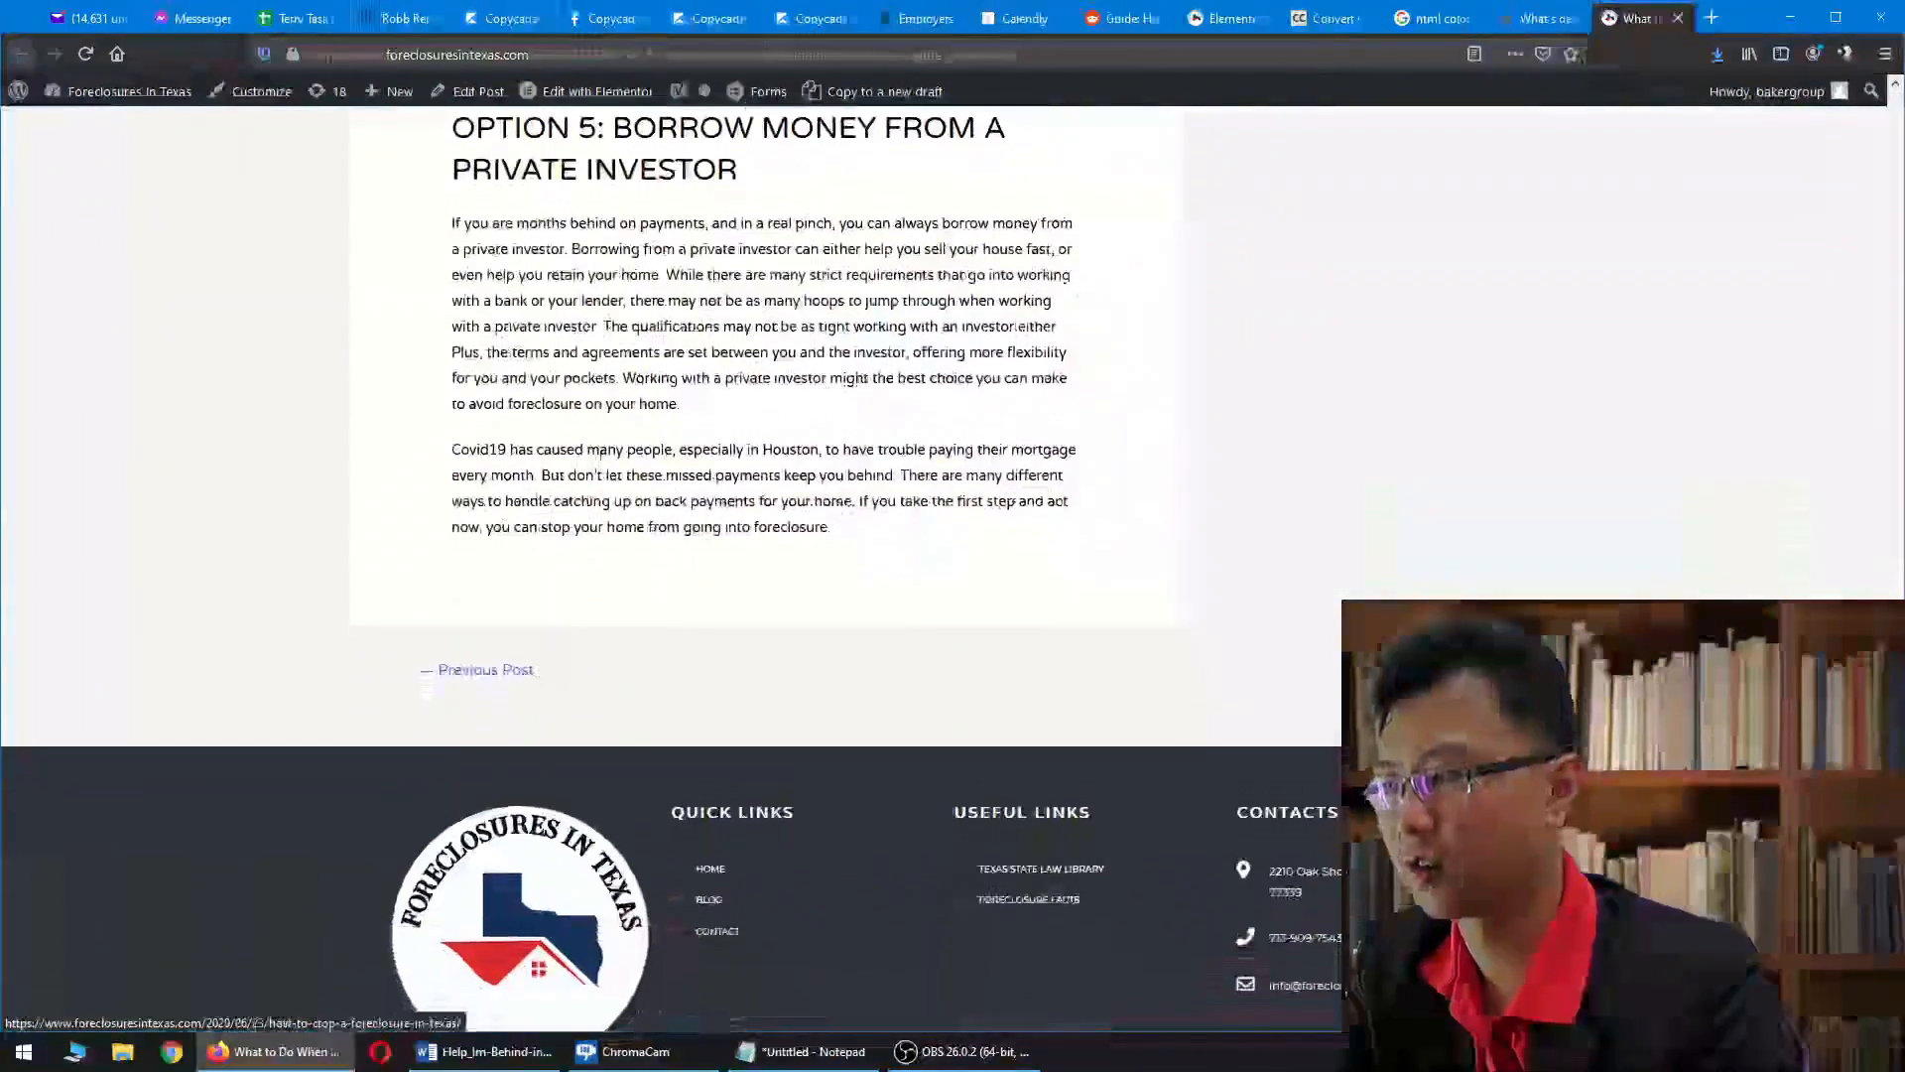
key(Home)
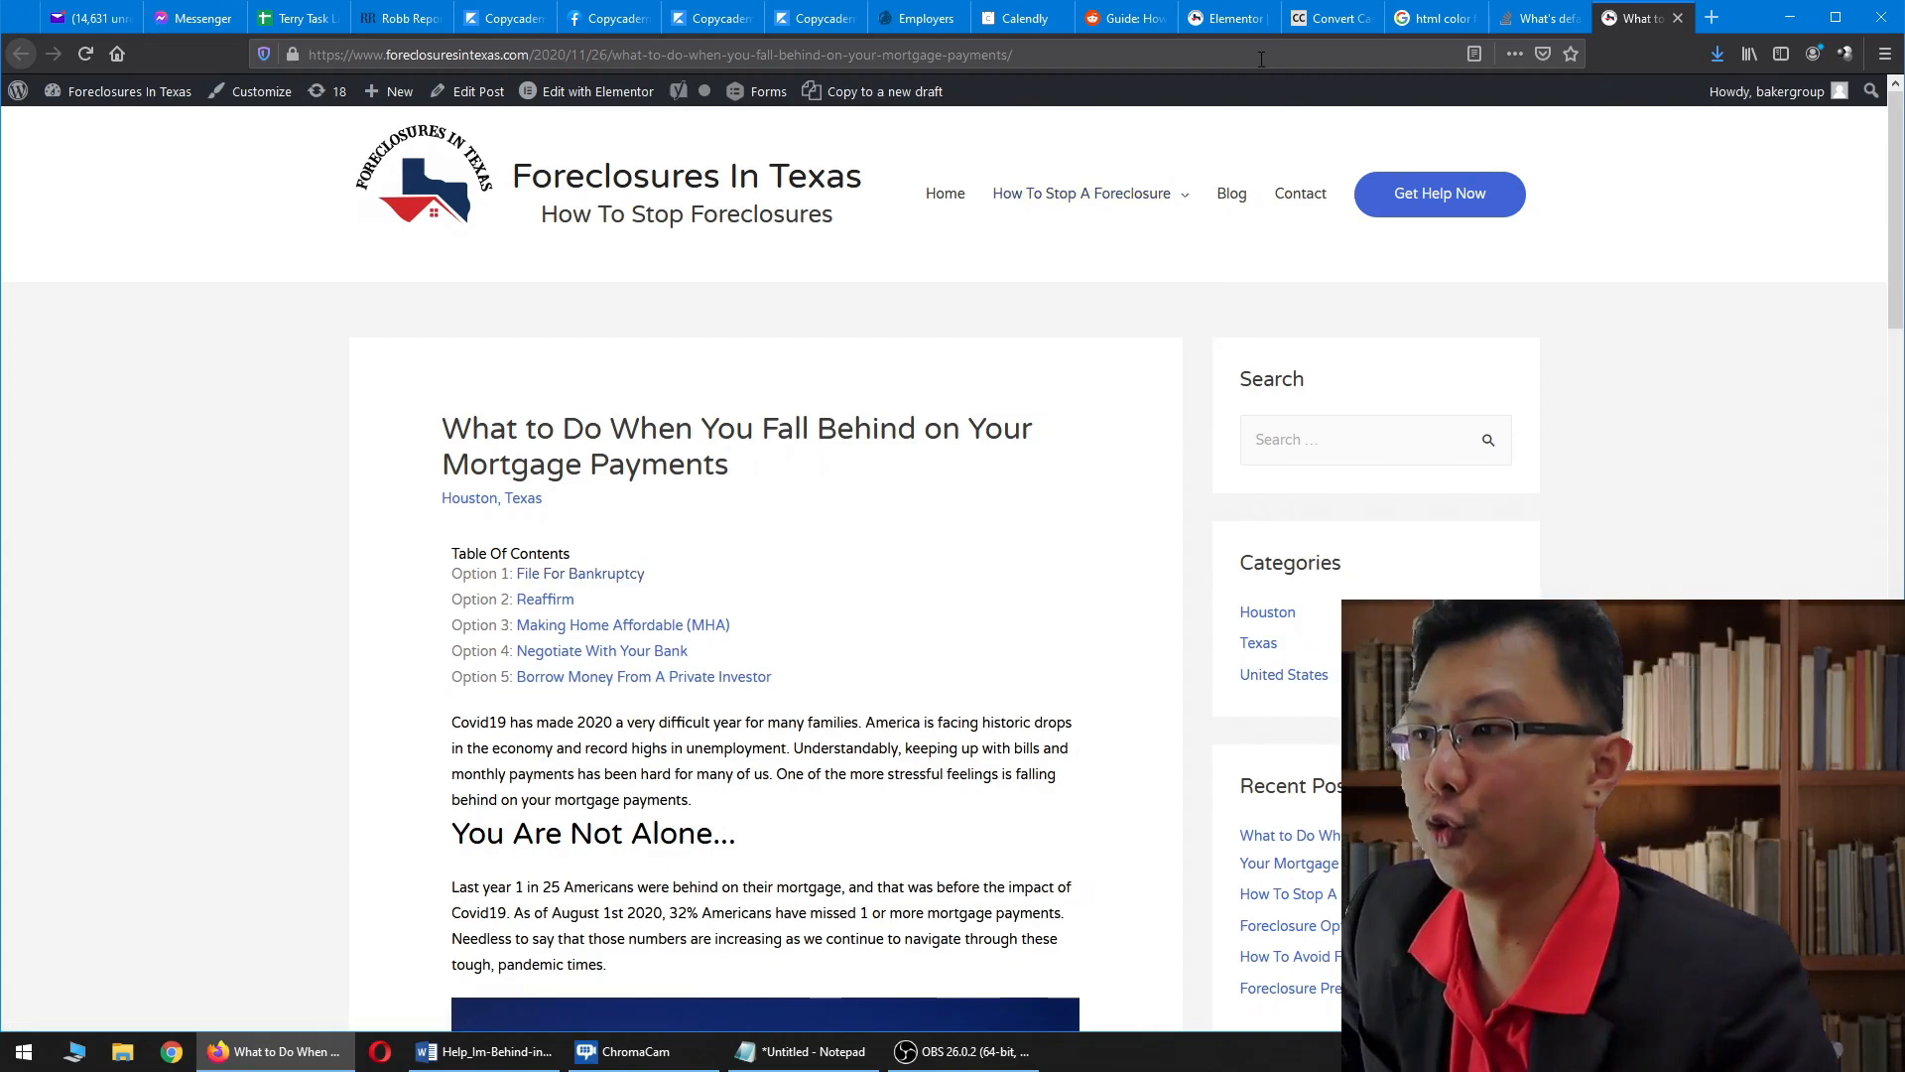
- Switch to the post's Elementor editor and review the menu anchors placed above the Option 1 to Option 5 headings
click(1242, 26)
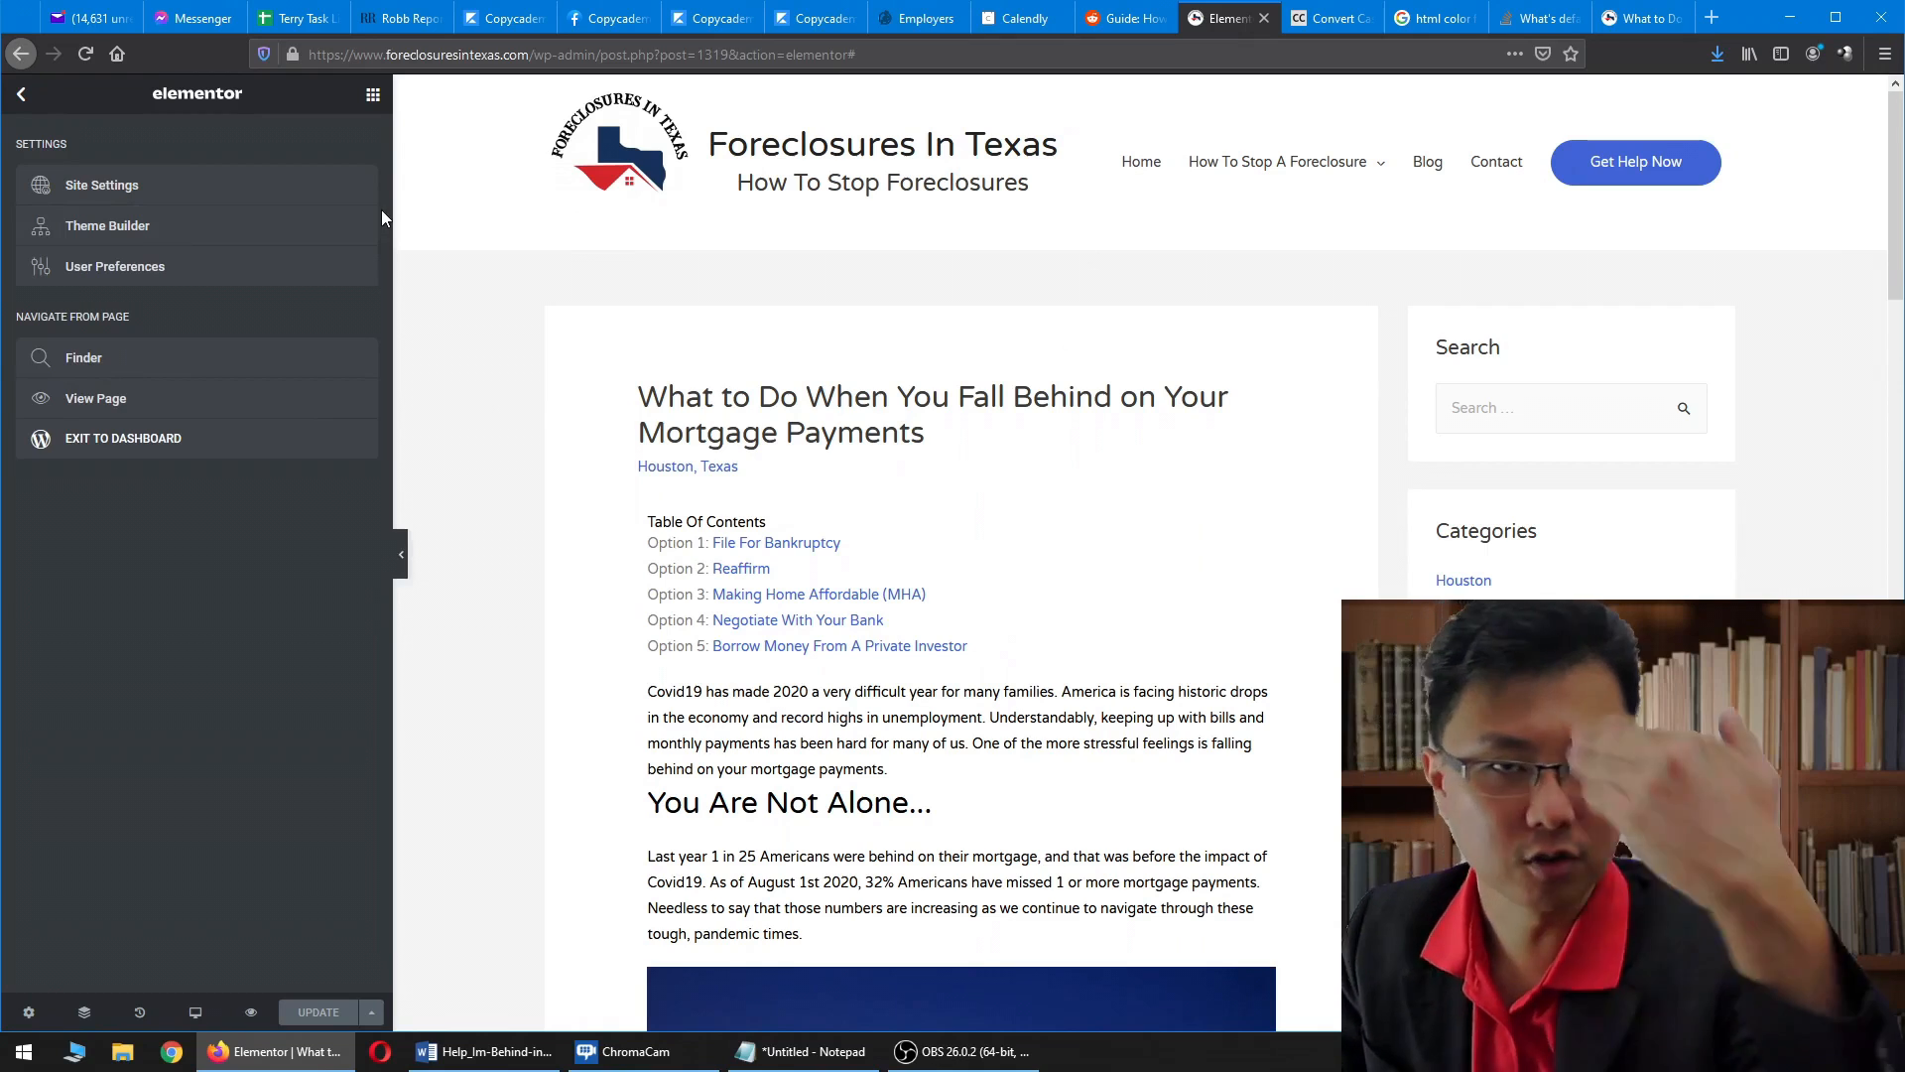
scroll(623, 377, down, 10)
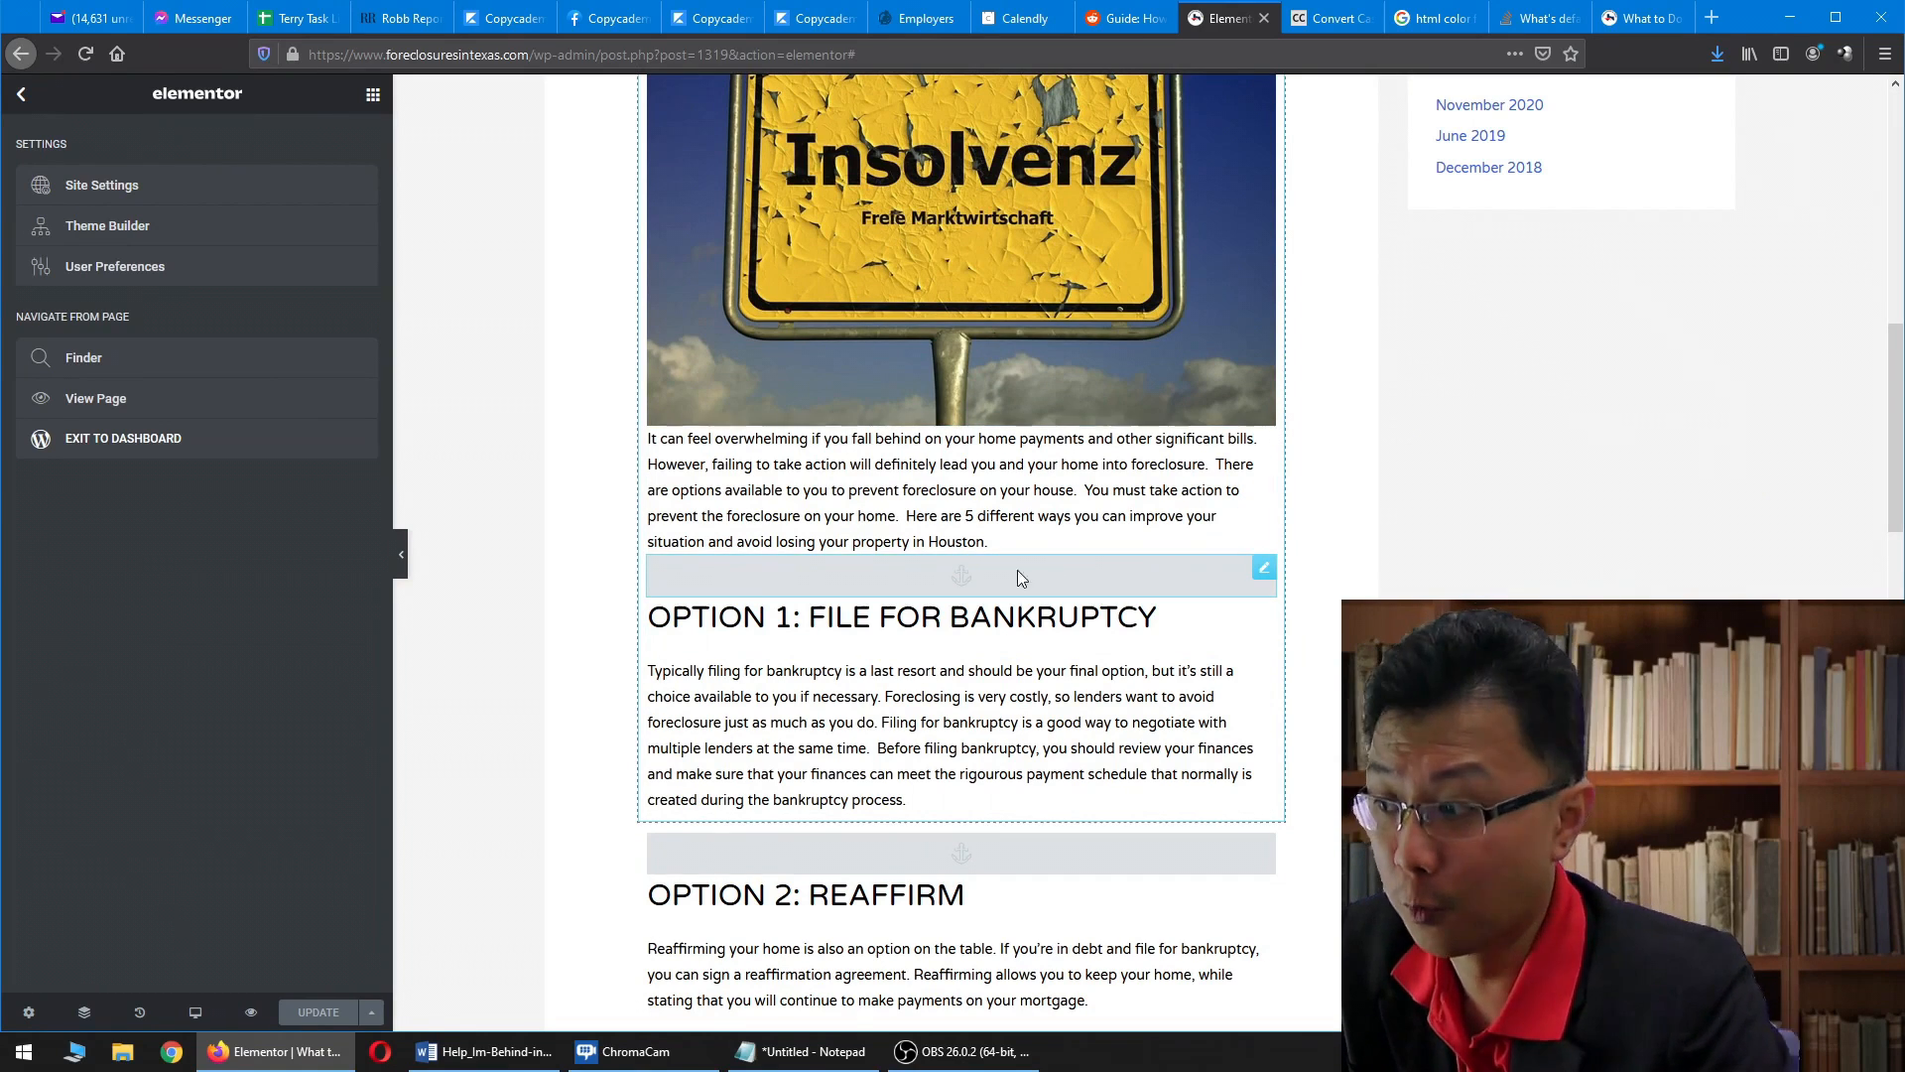
scroll(860, 462, down, 4)
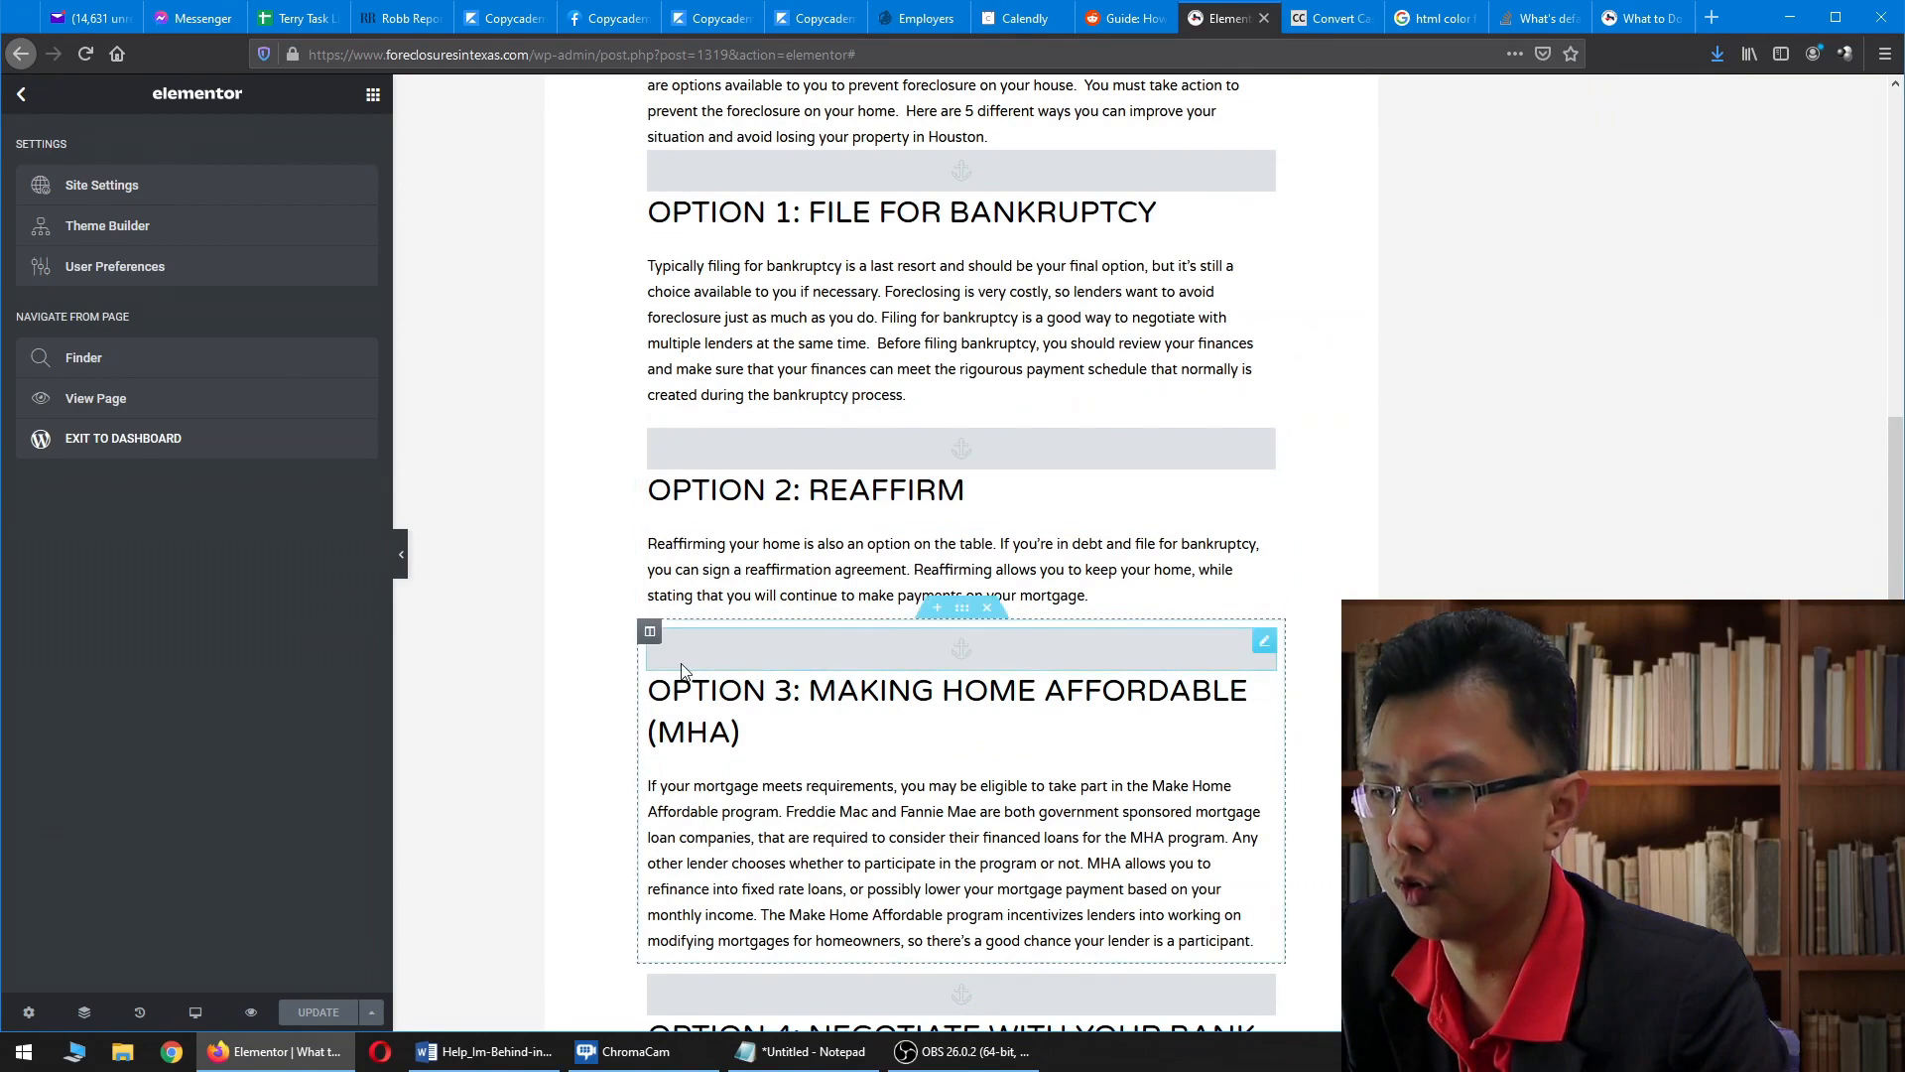
scroll(1179, 655, down, 4)
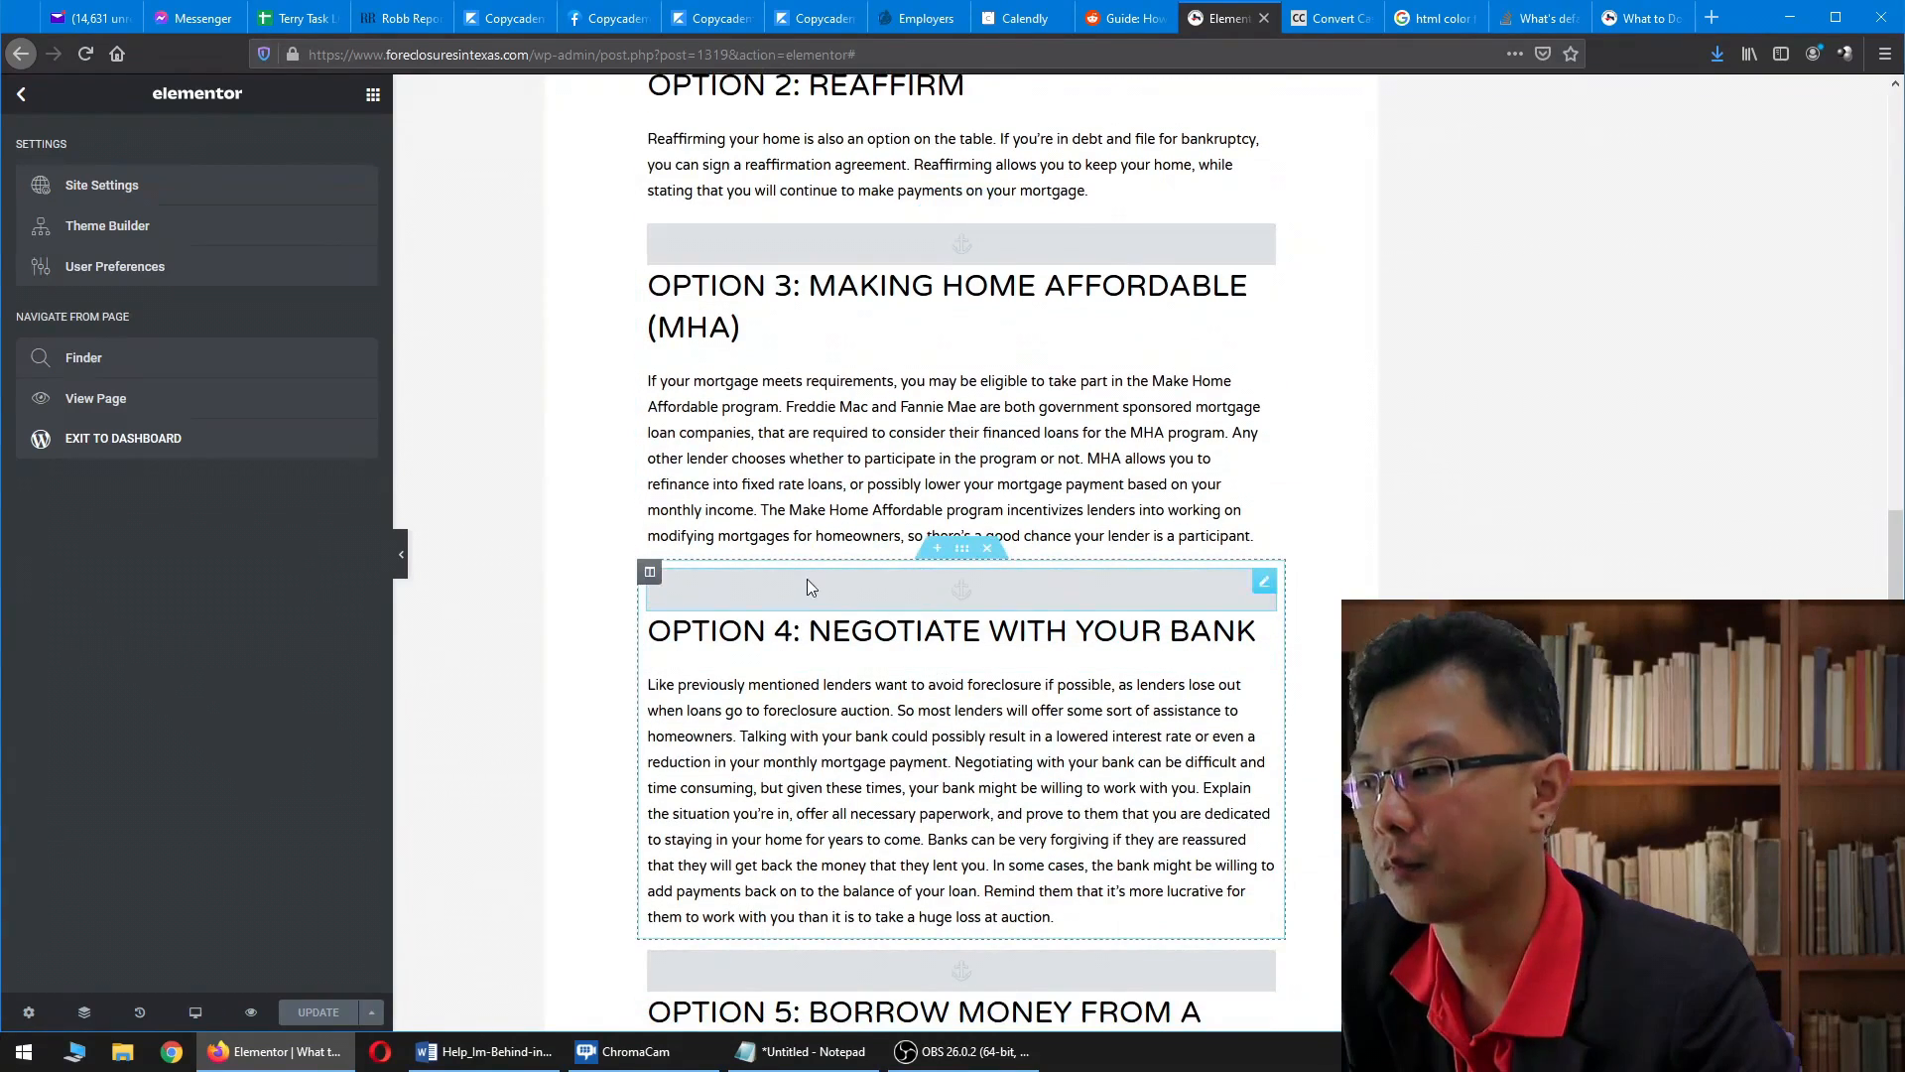
scroll(1230, 650, down, 4)
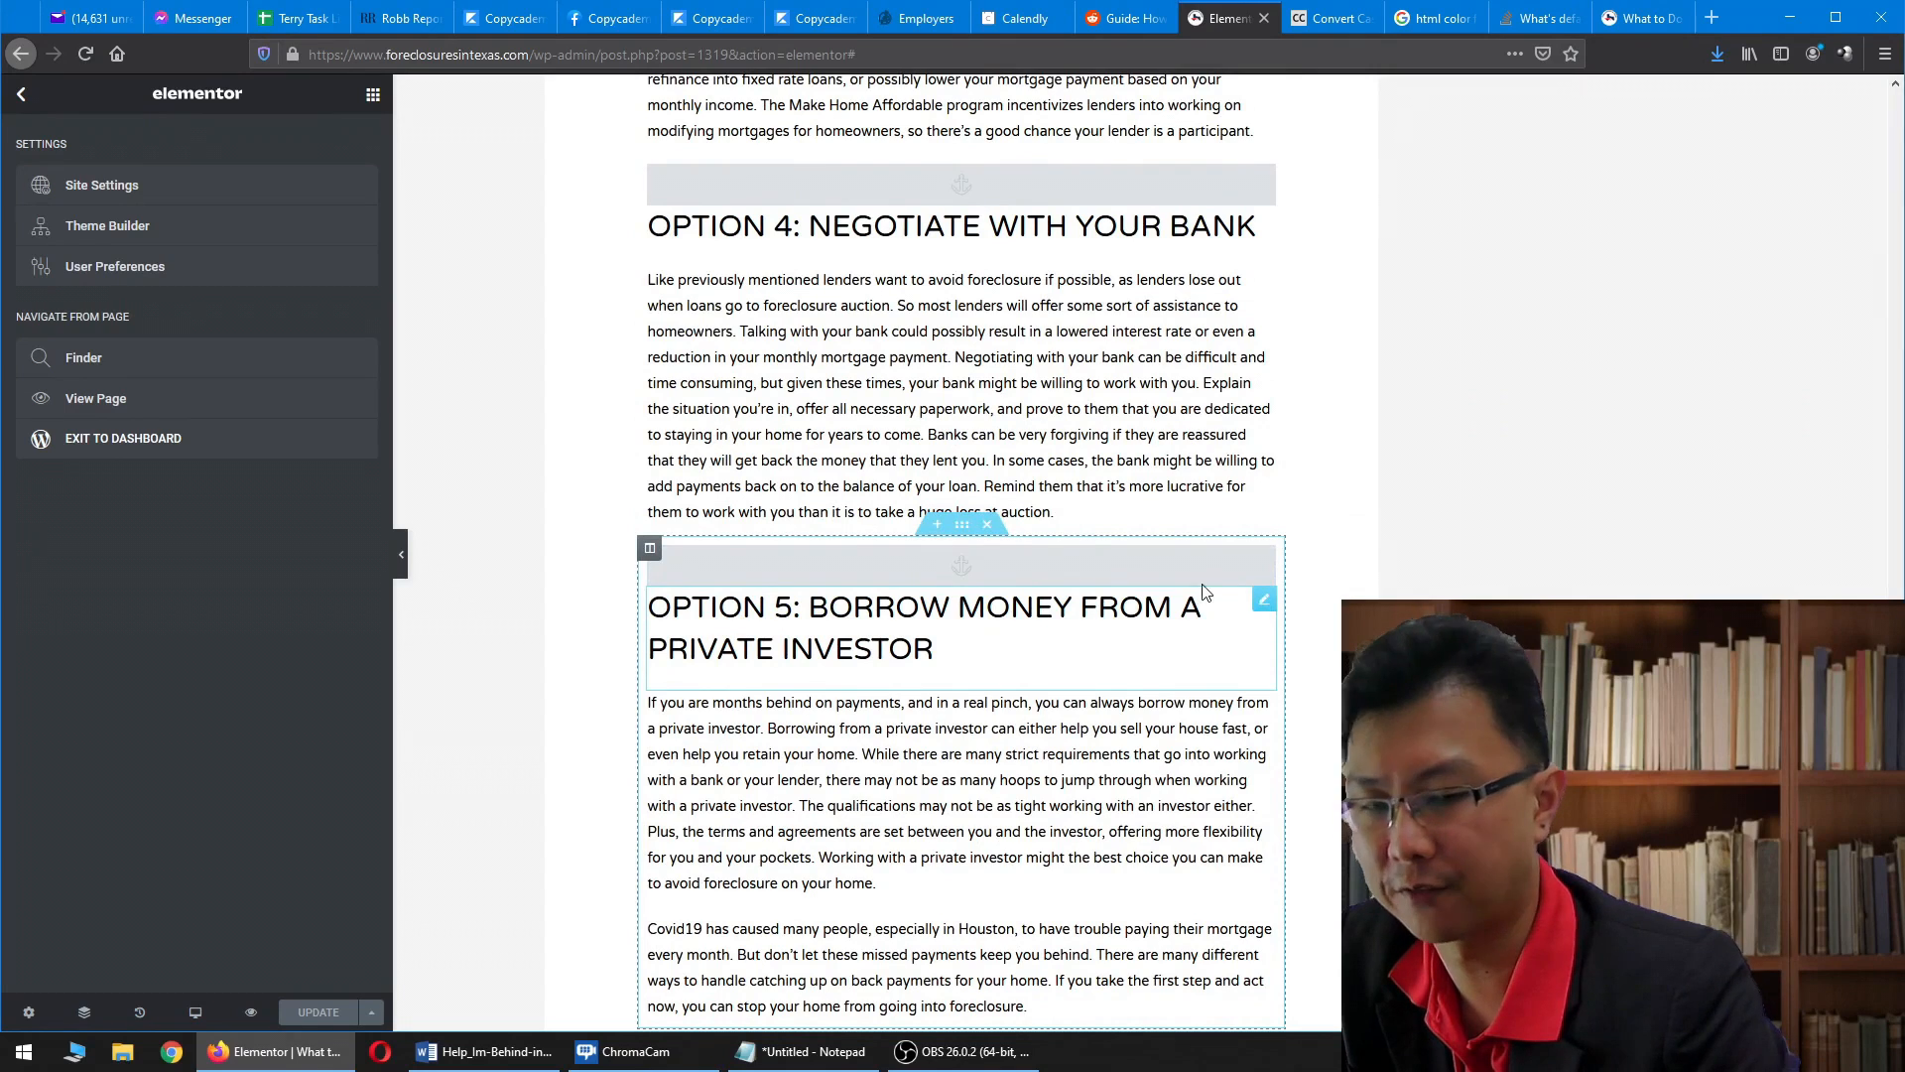
- Find the Menu Anchor widget and place one between the Option 5 paragraph and the closing Covid19 paragraph
click(373, 97)
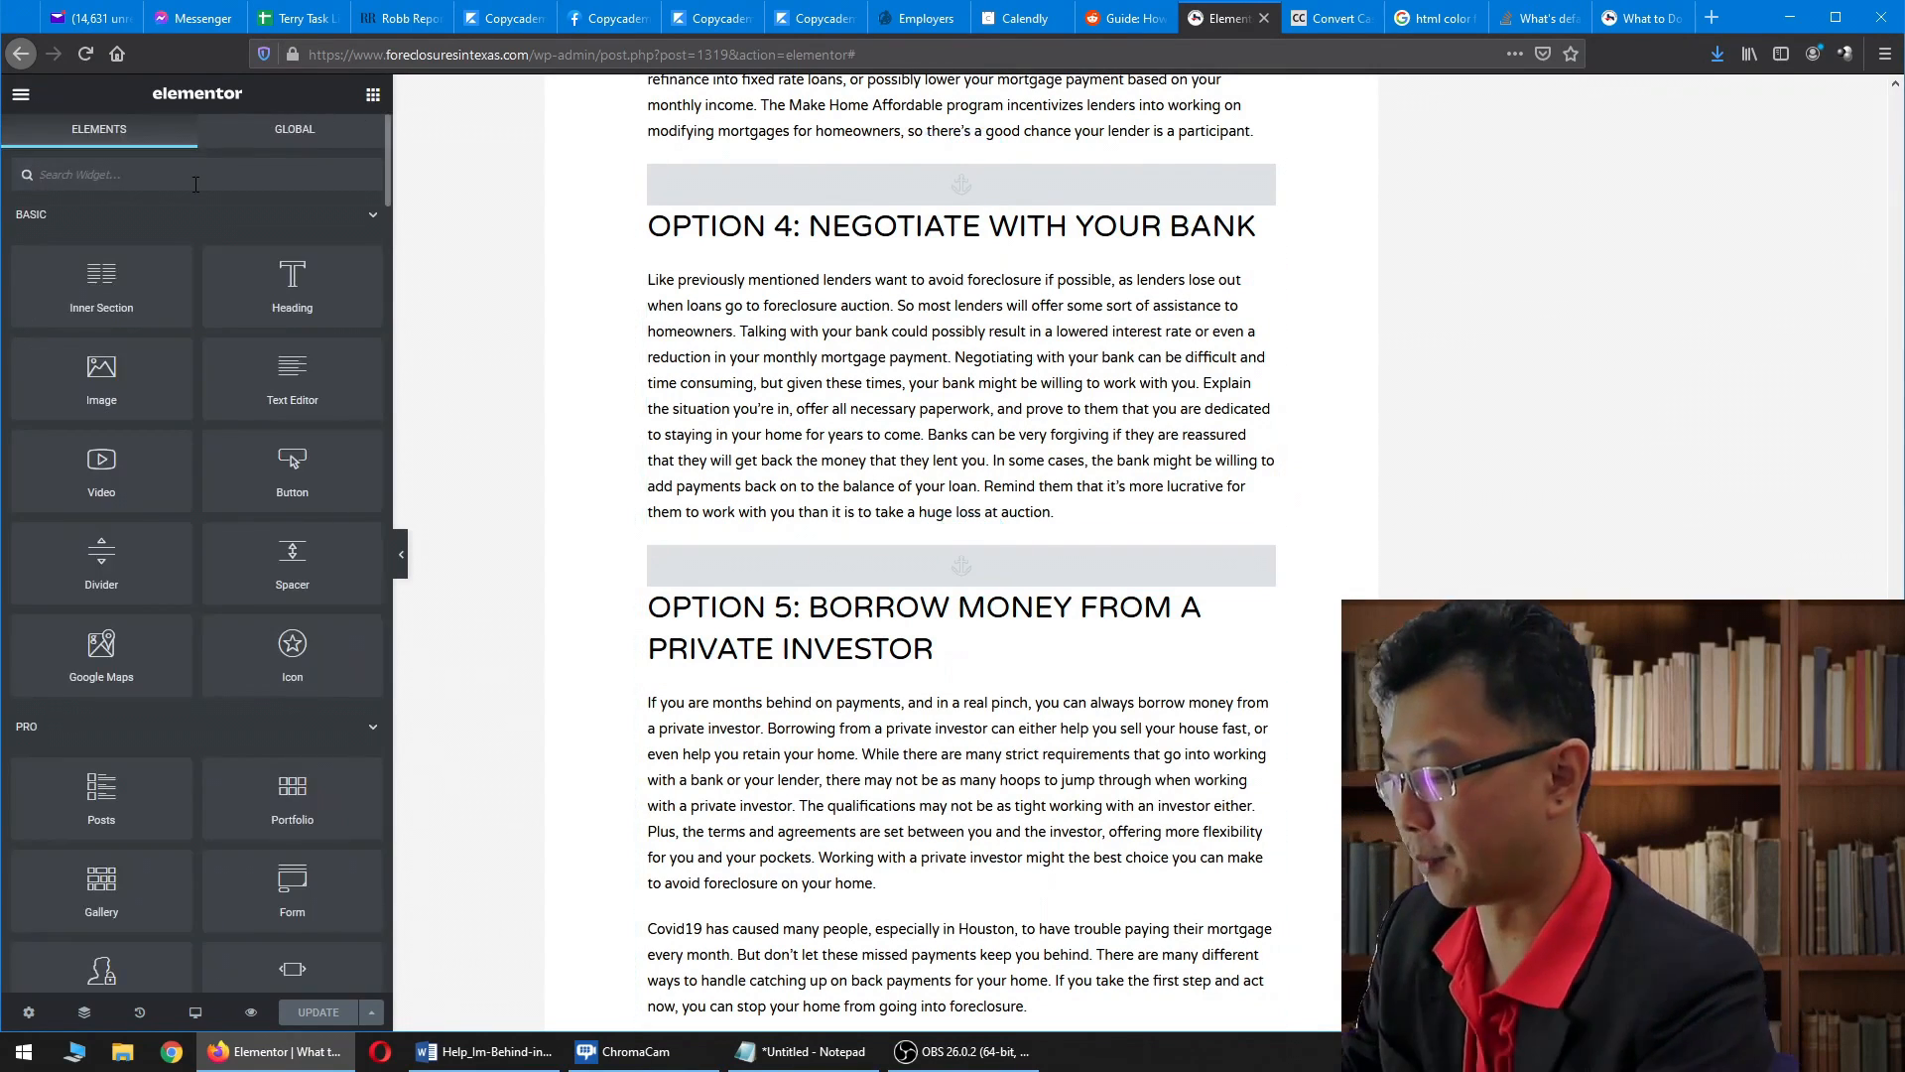
text(anchor)
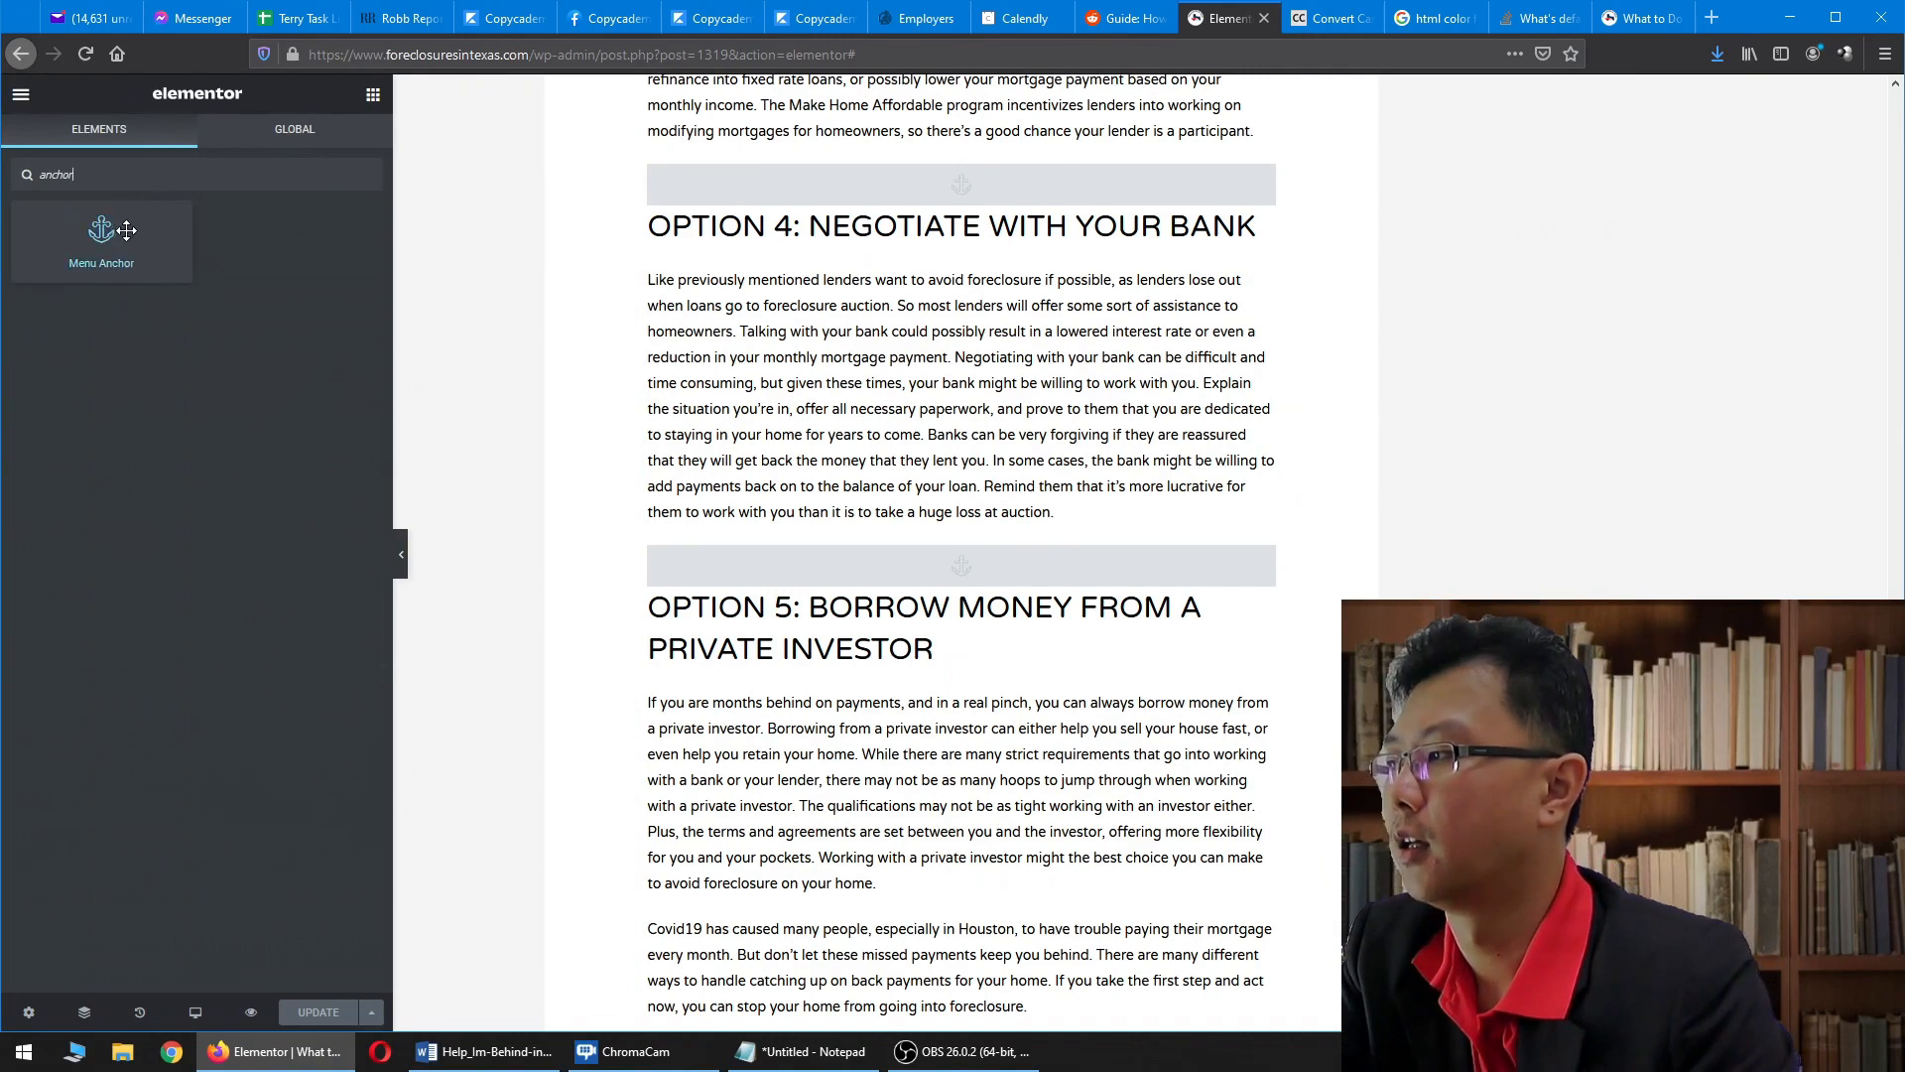
drag(110, 236, 890, 888)
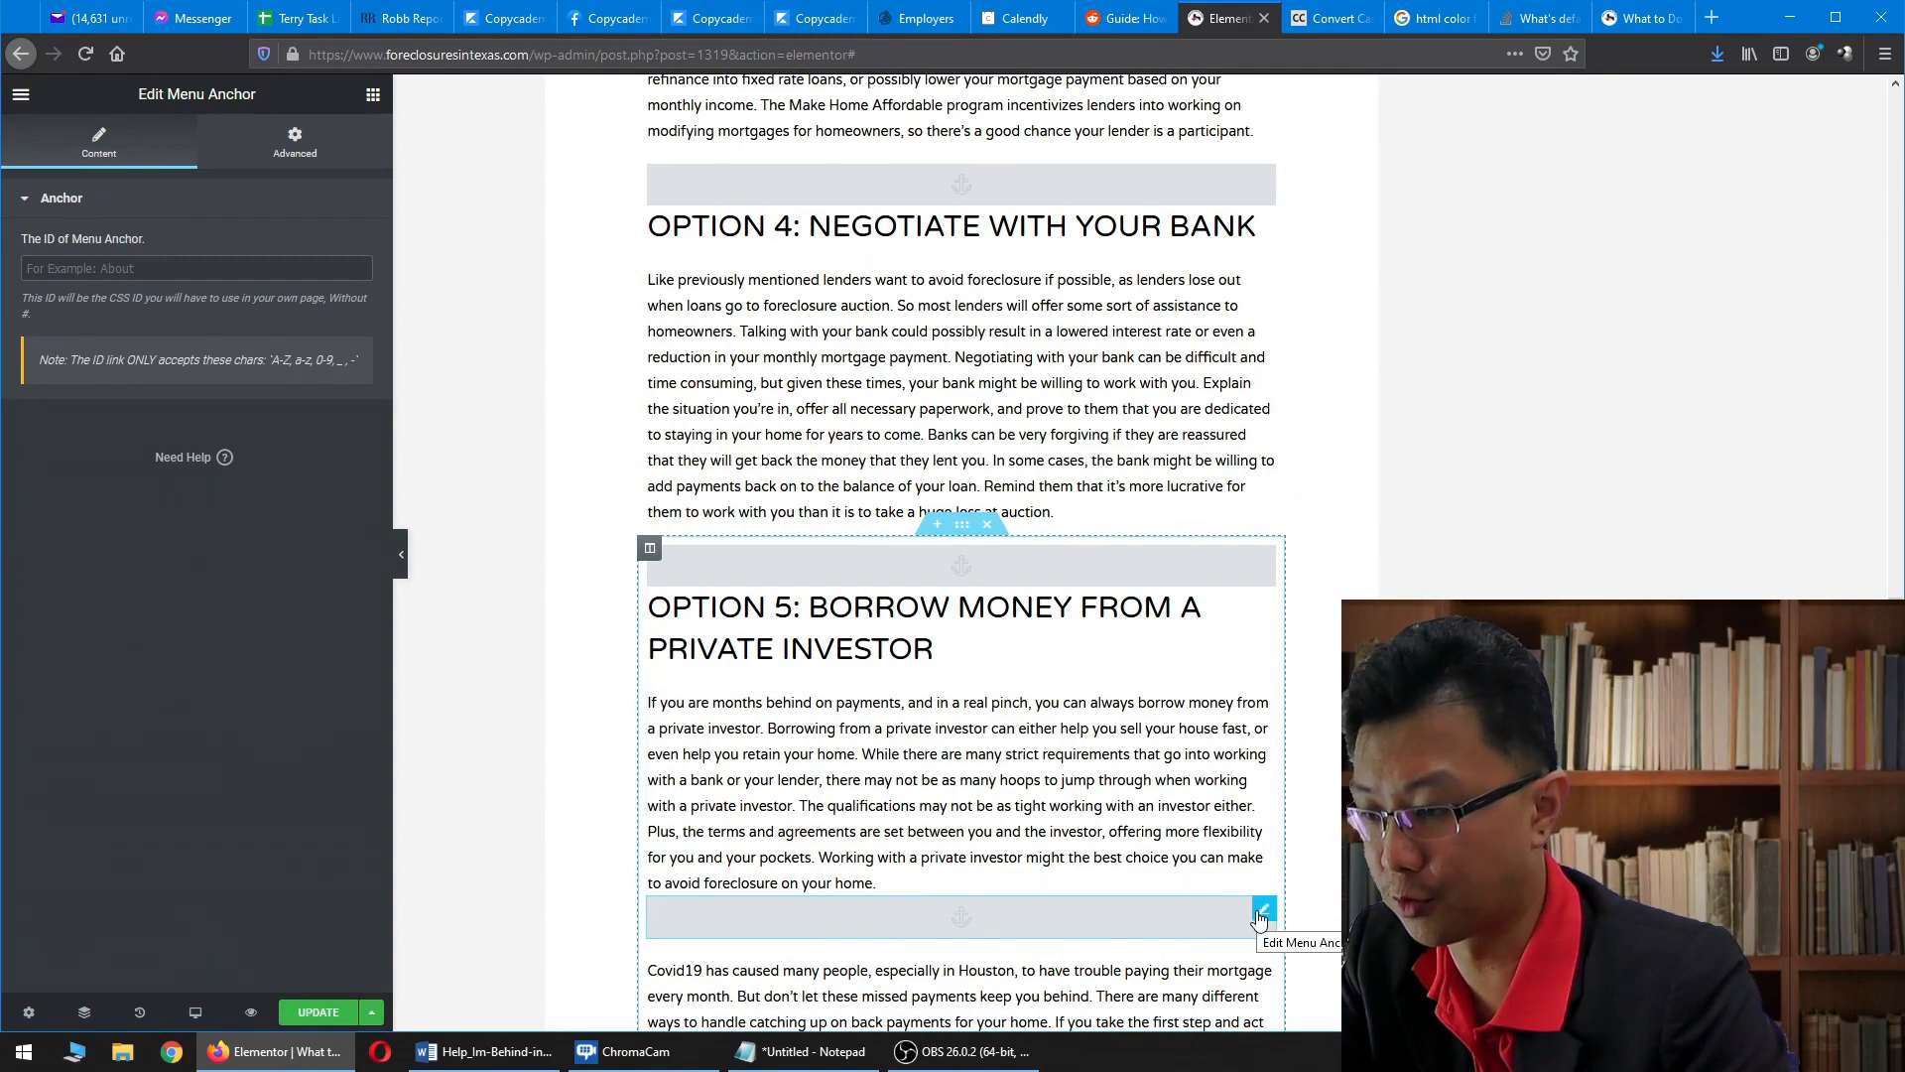
- Check the IDs of the existing menu anchors above the Option 5 and Option 1 headings
scroll(1174, 925, down, 3)
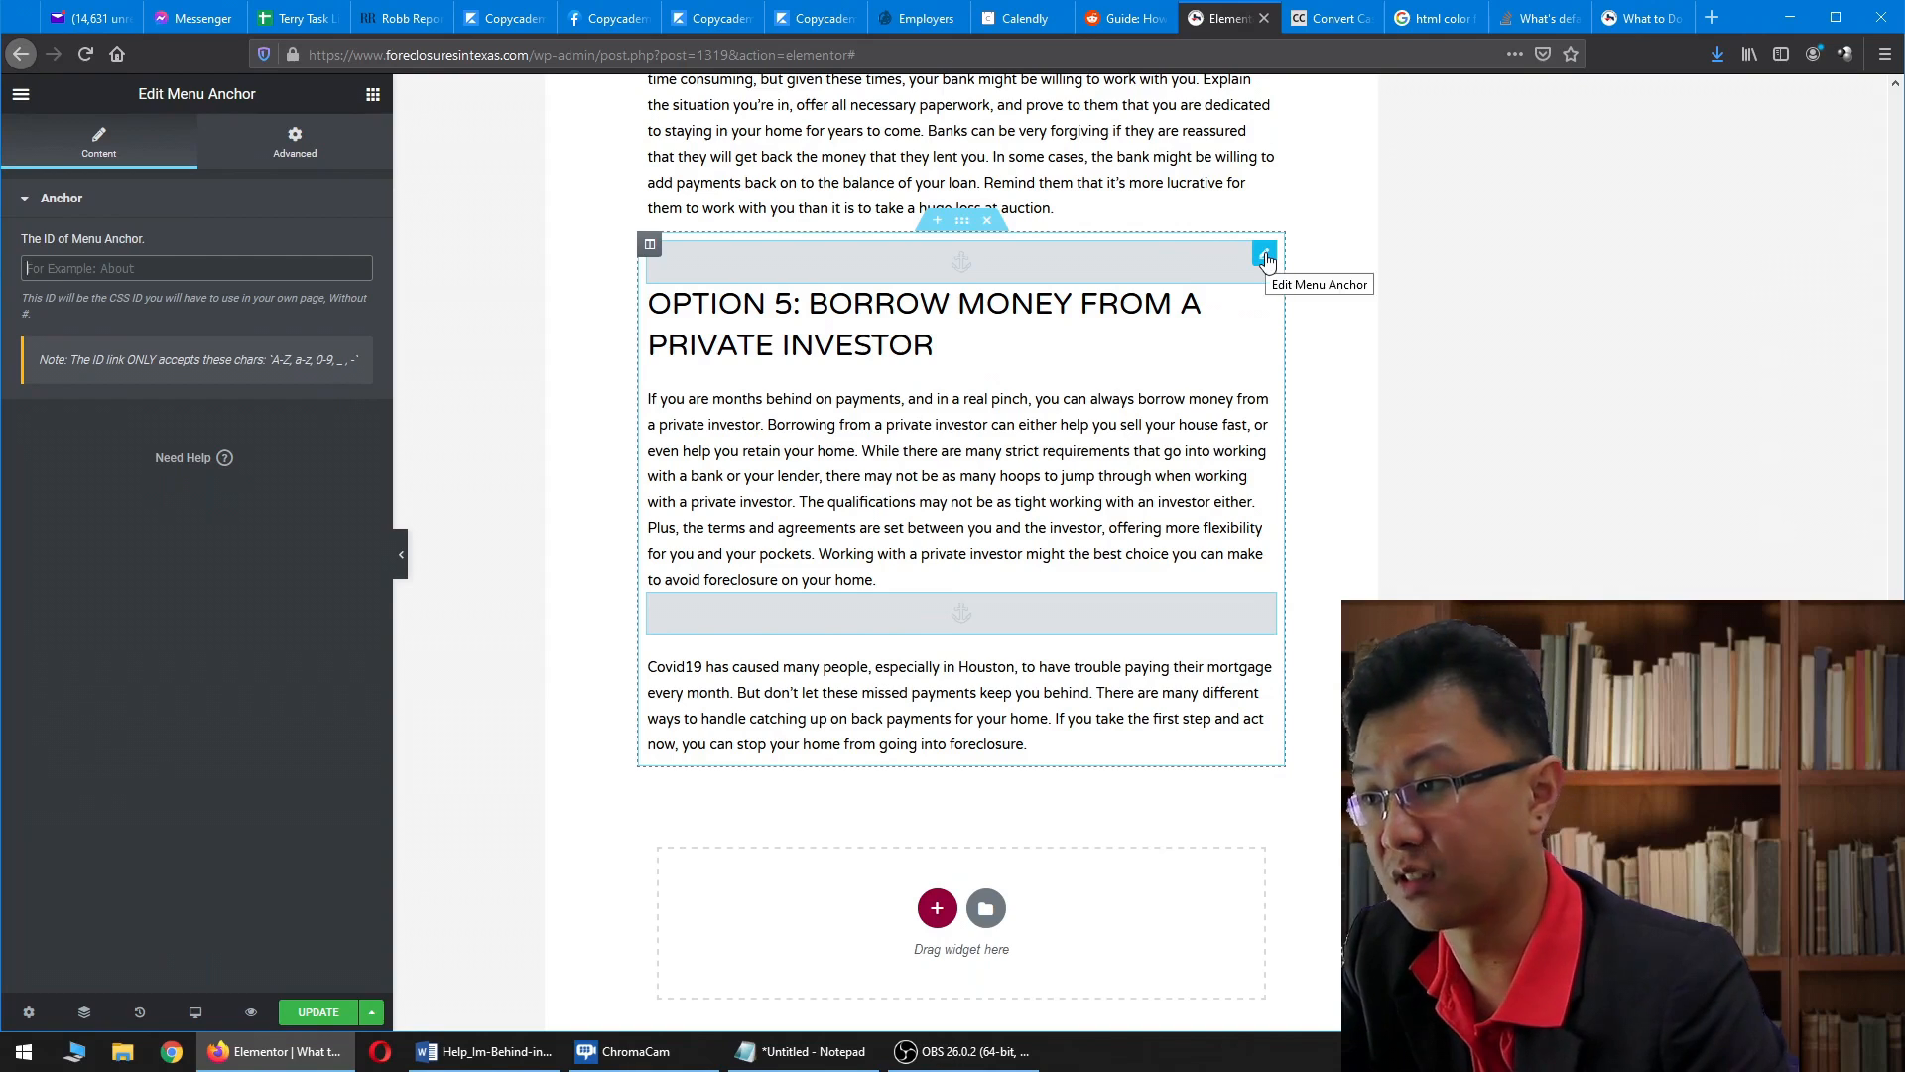
click(1265, 258)
scroll(704, 444, up, 5)
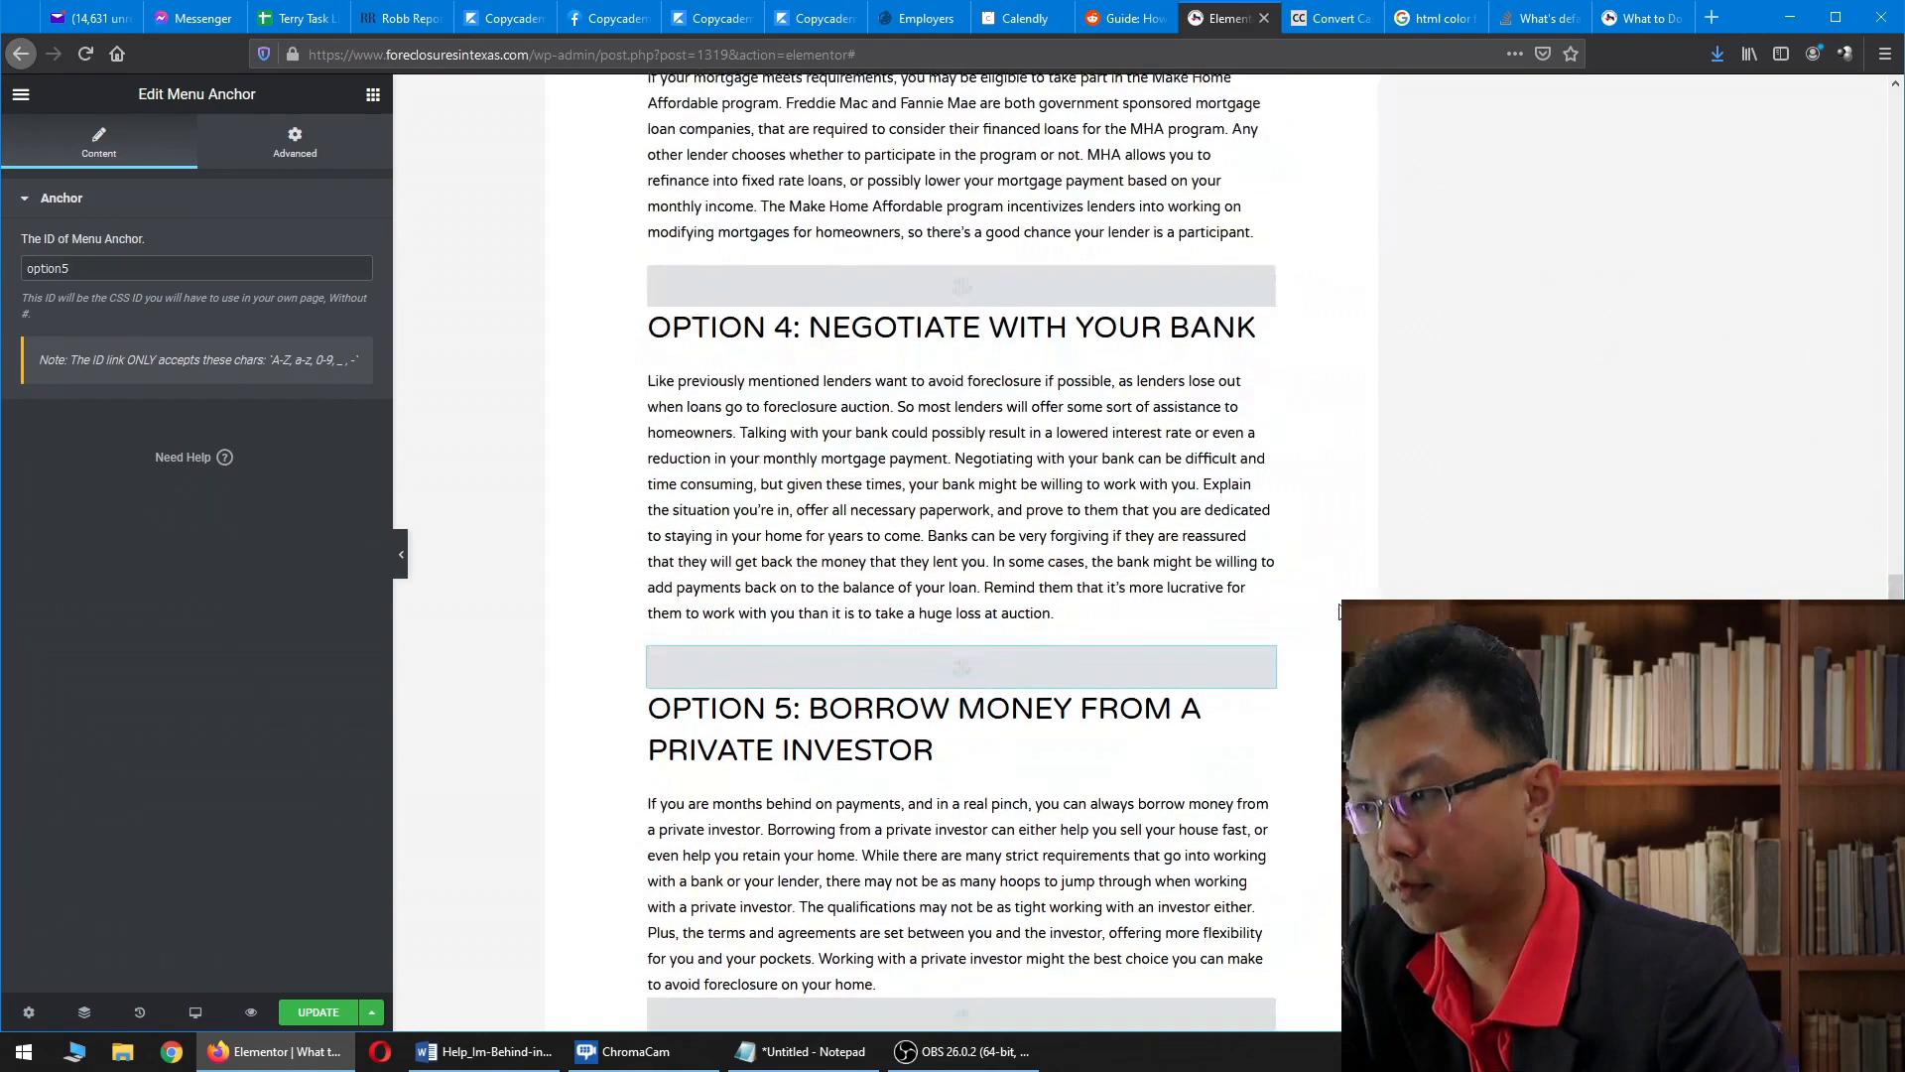
scroll(787, 563, up, 2)
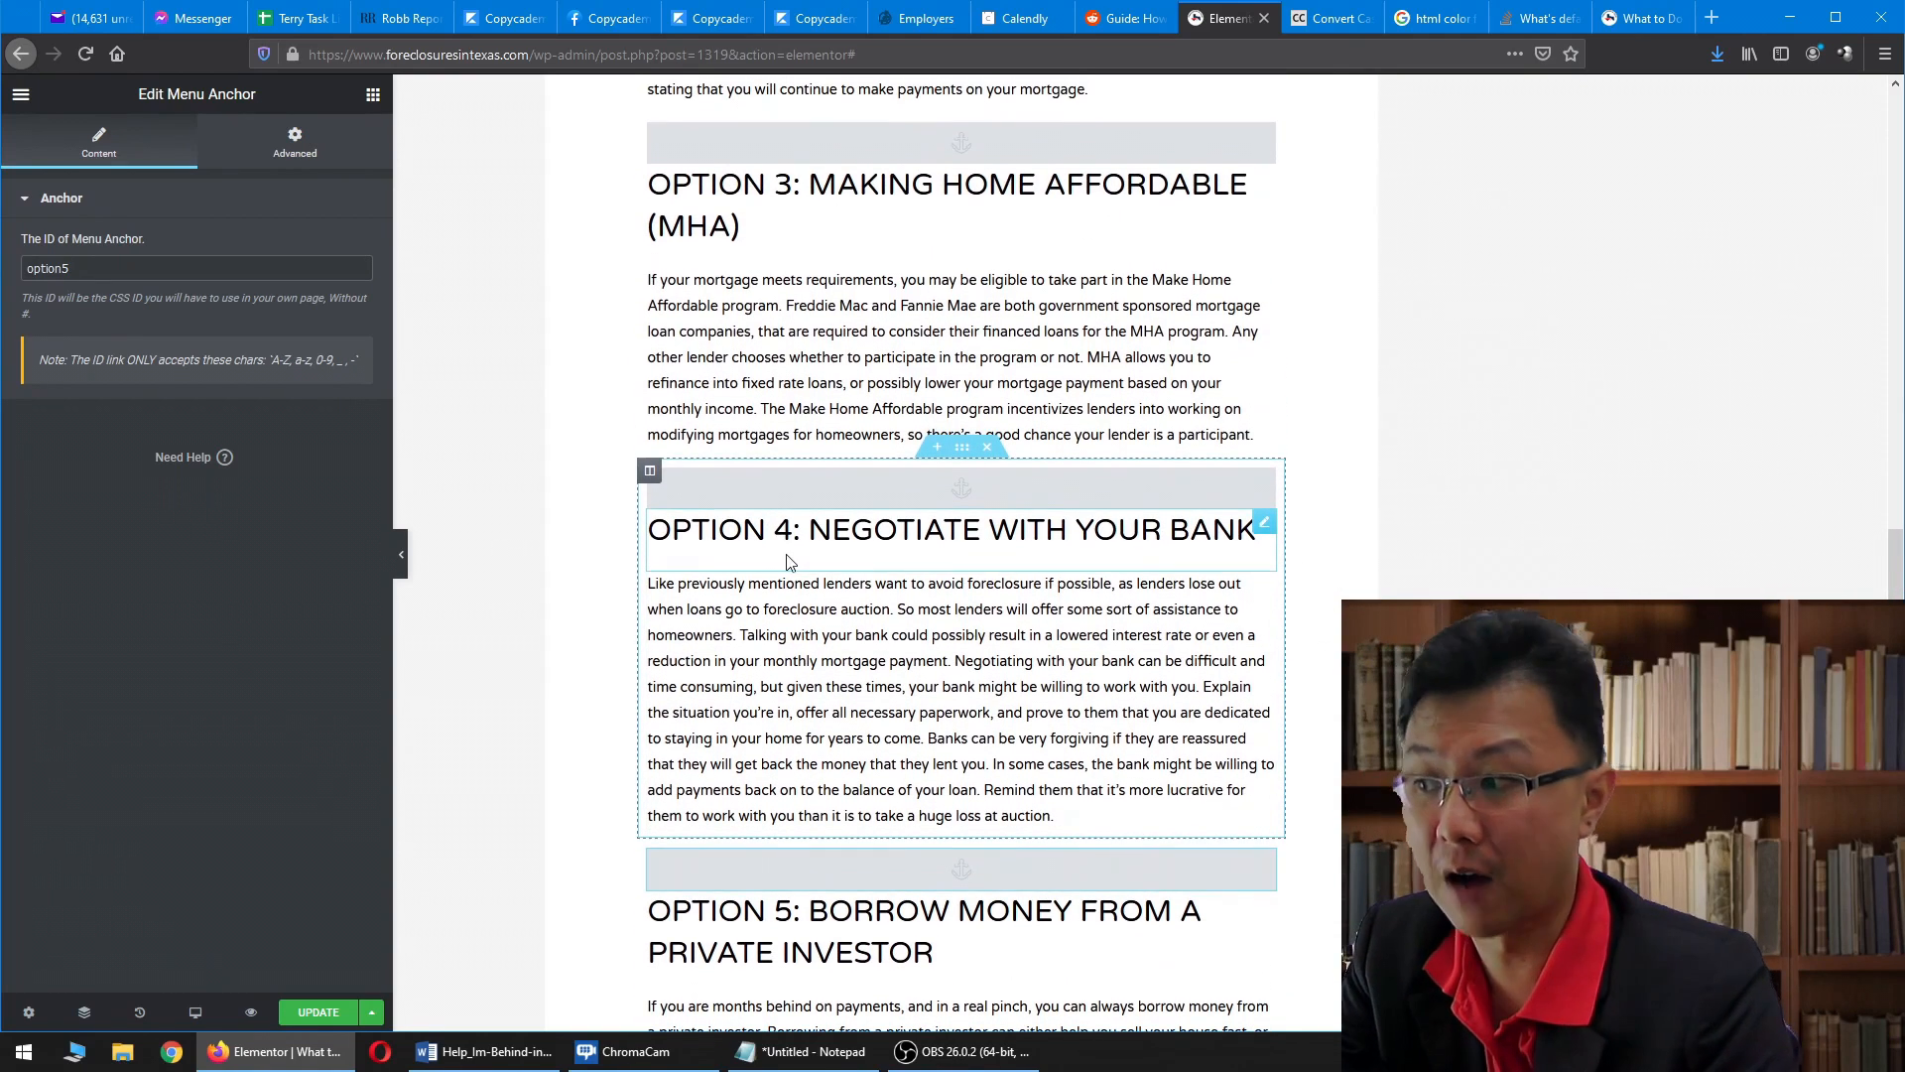
scroll(983, 493, up, 9)
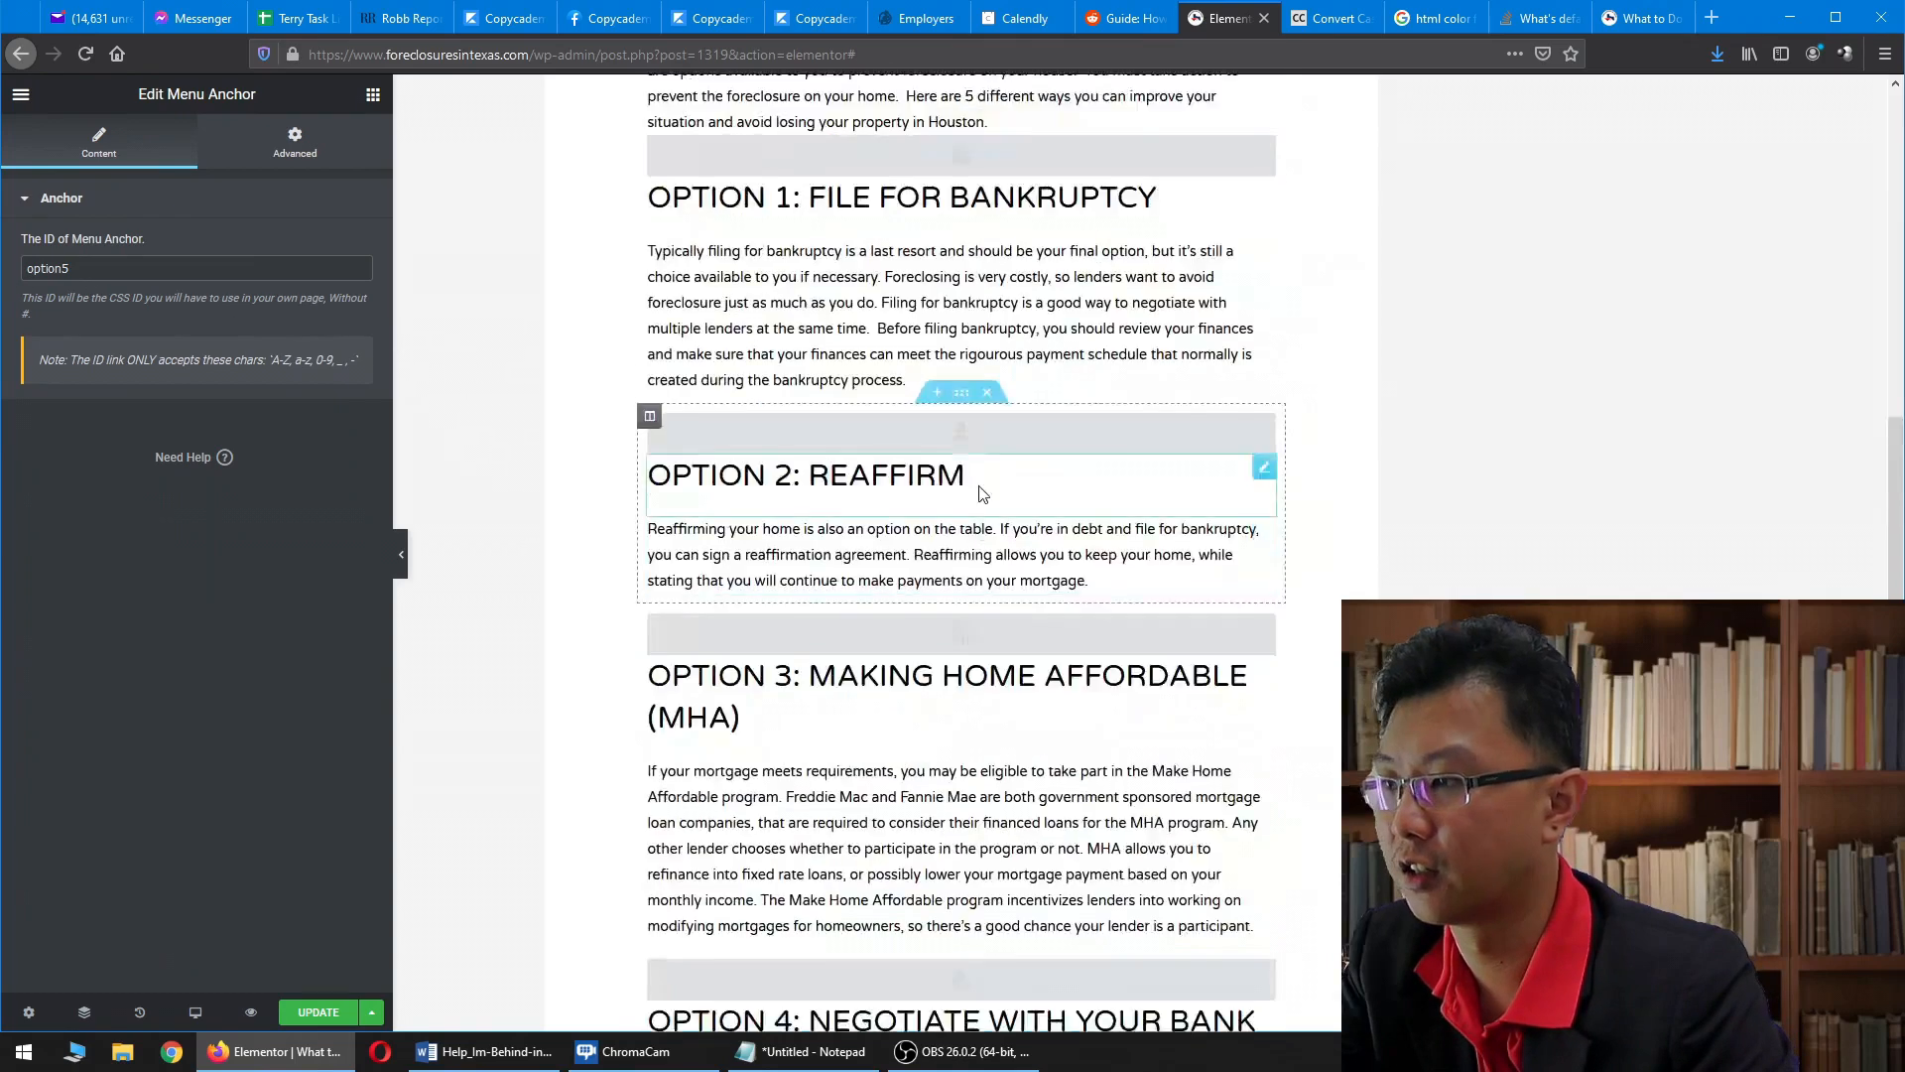
click(1266, 571)
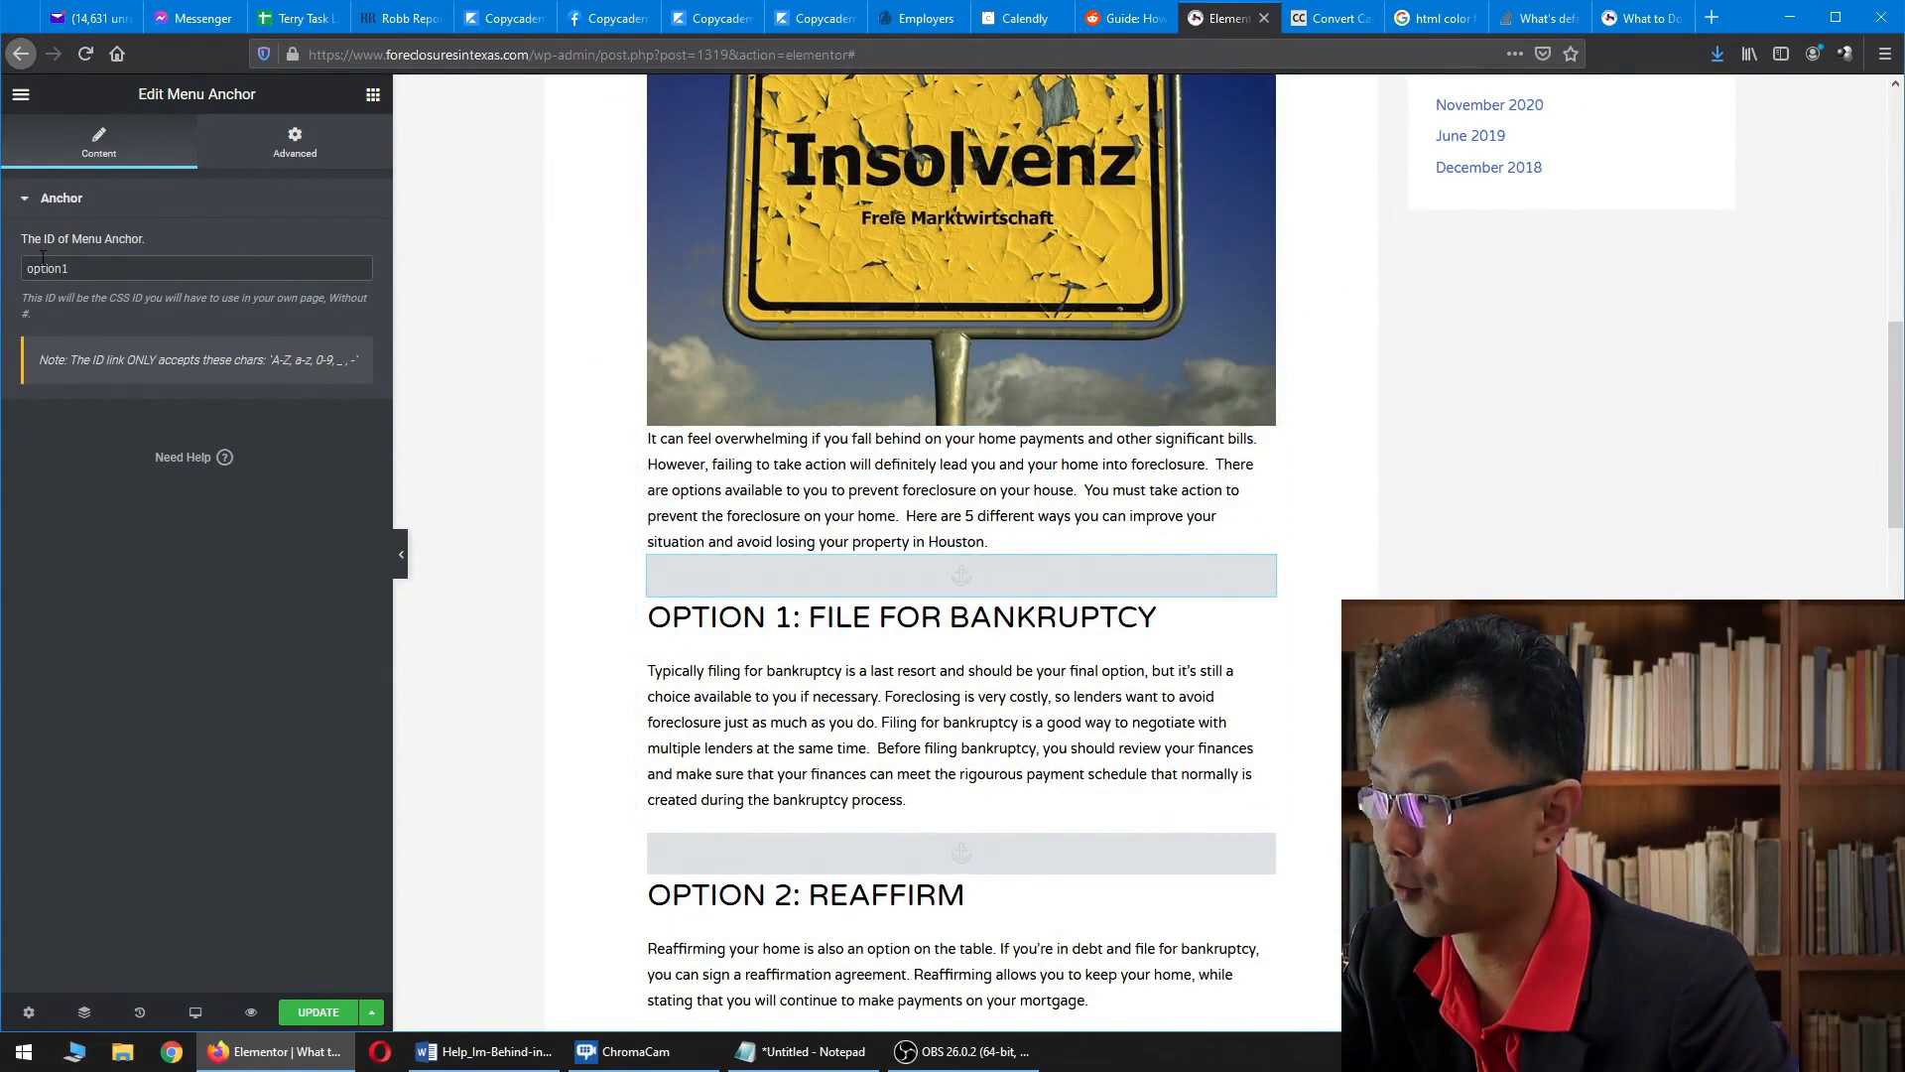
scroll(897, 354, down, 7)
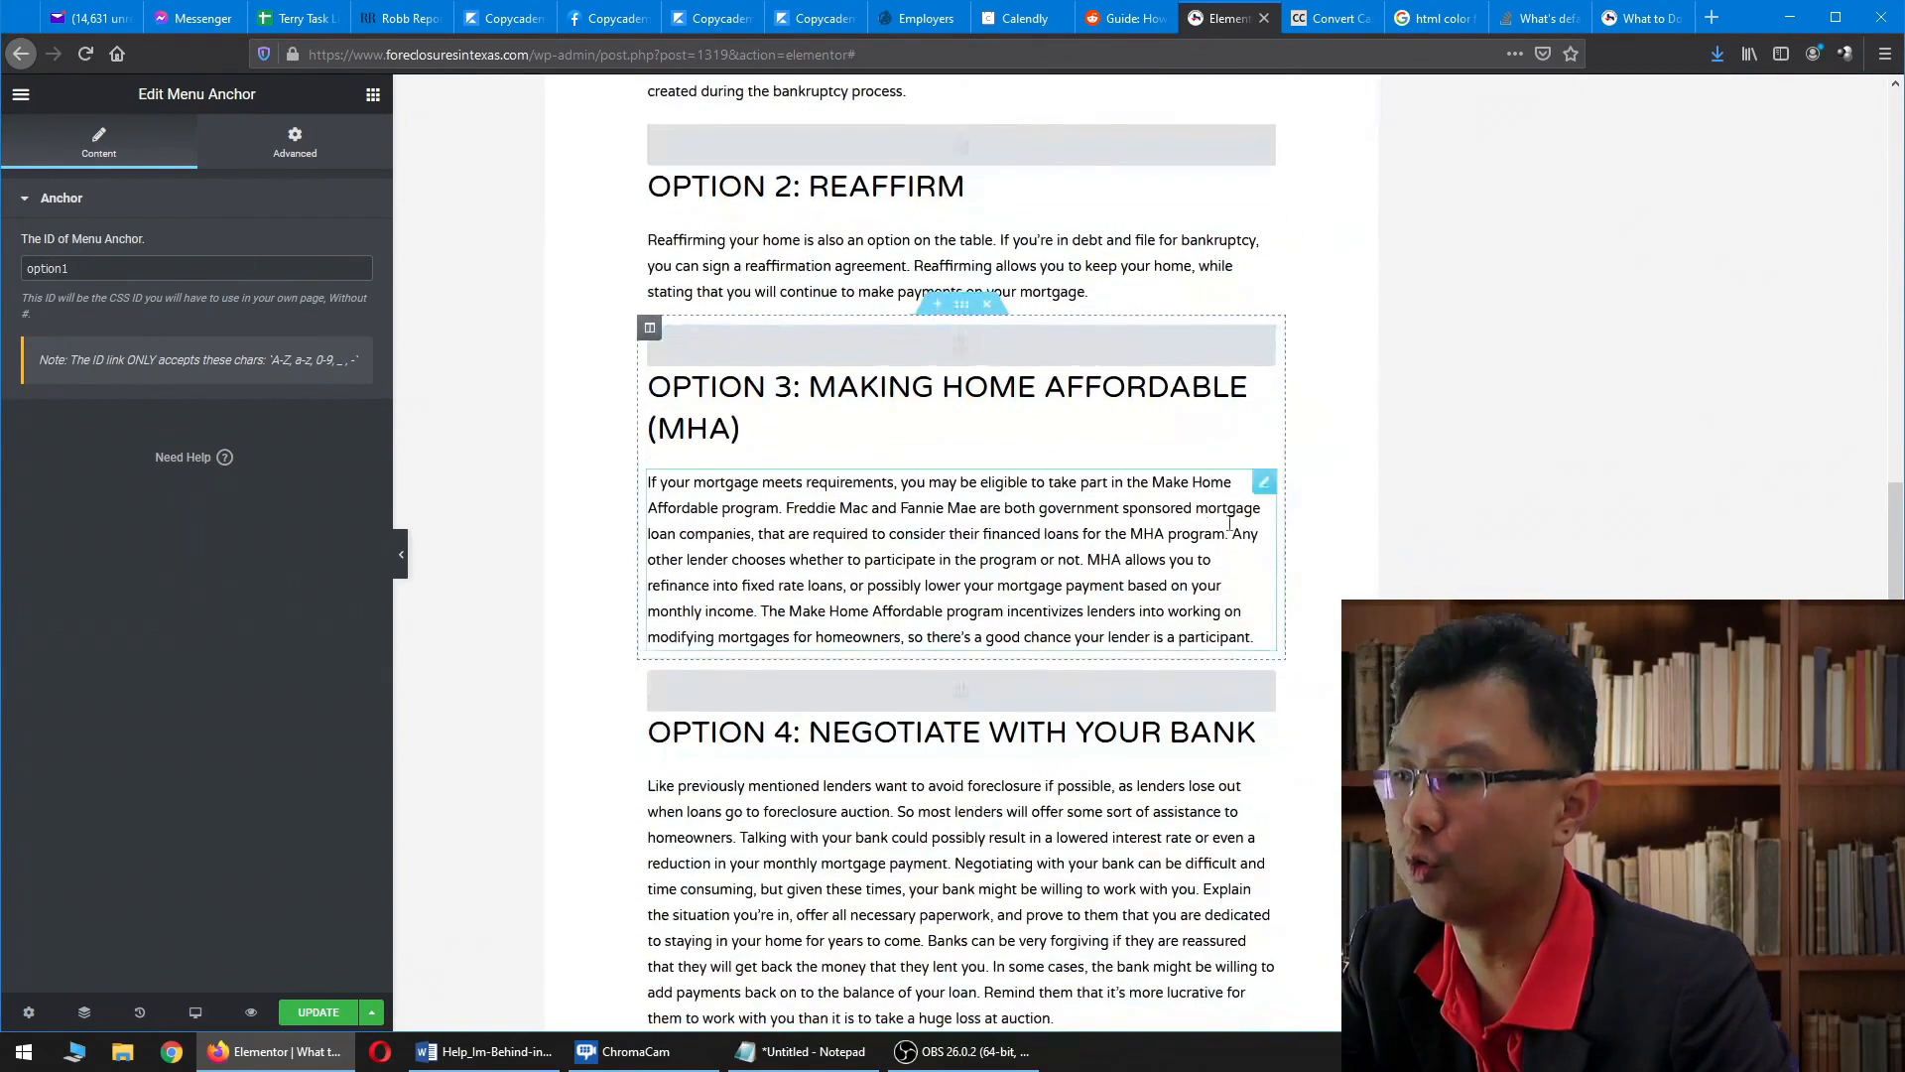
scroll(839, 687, down, 5)
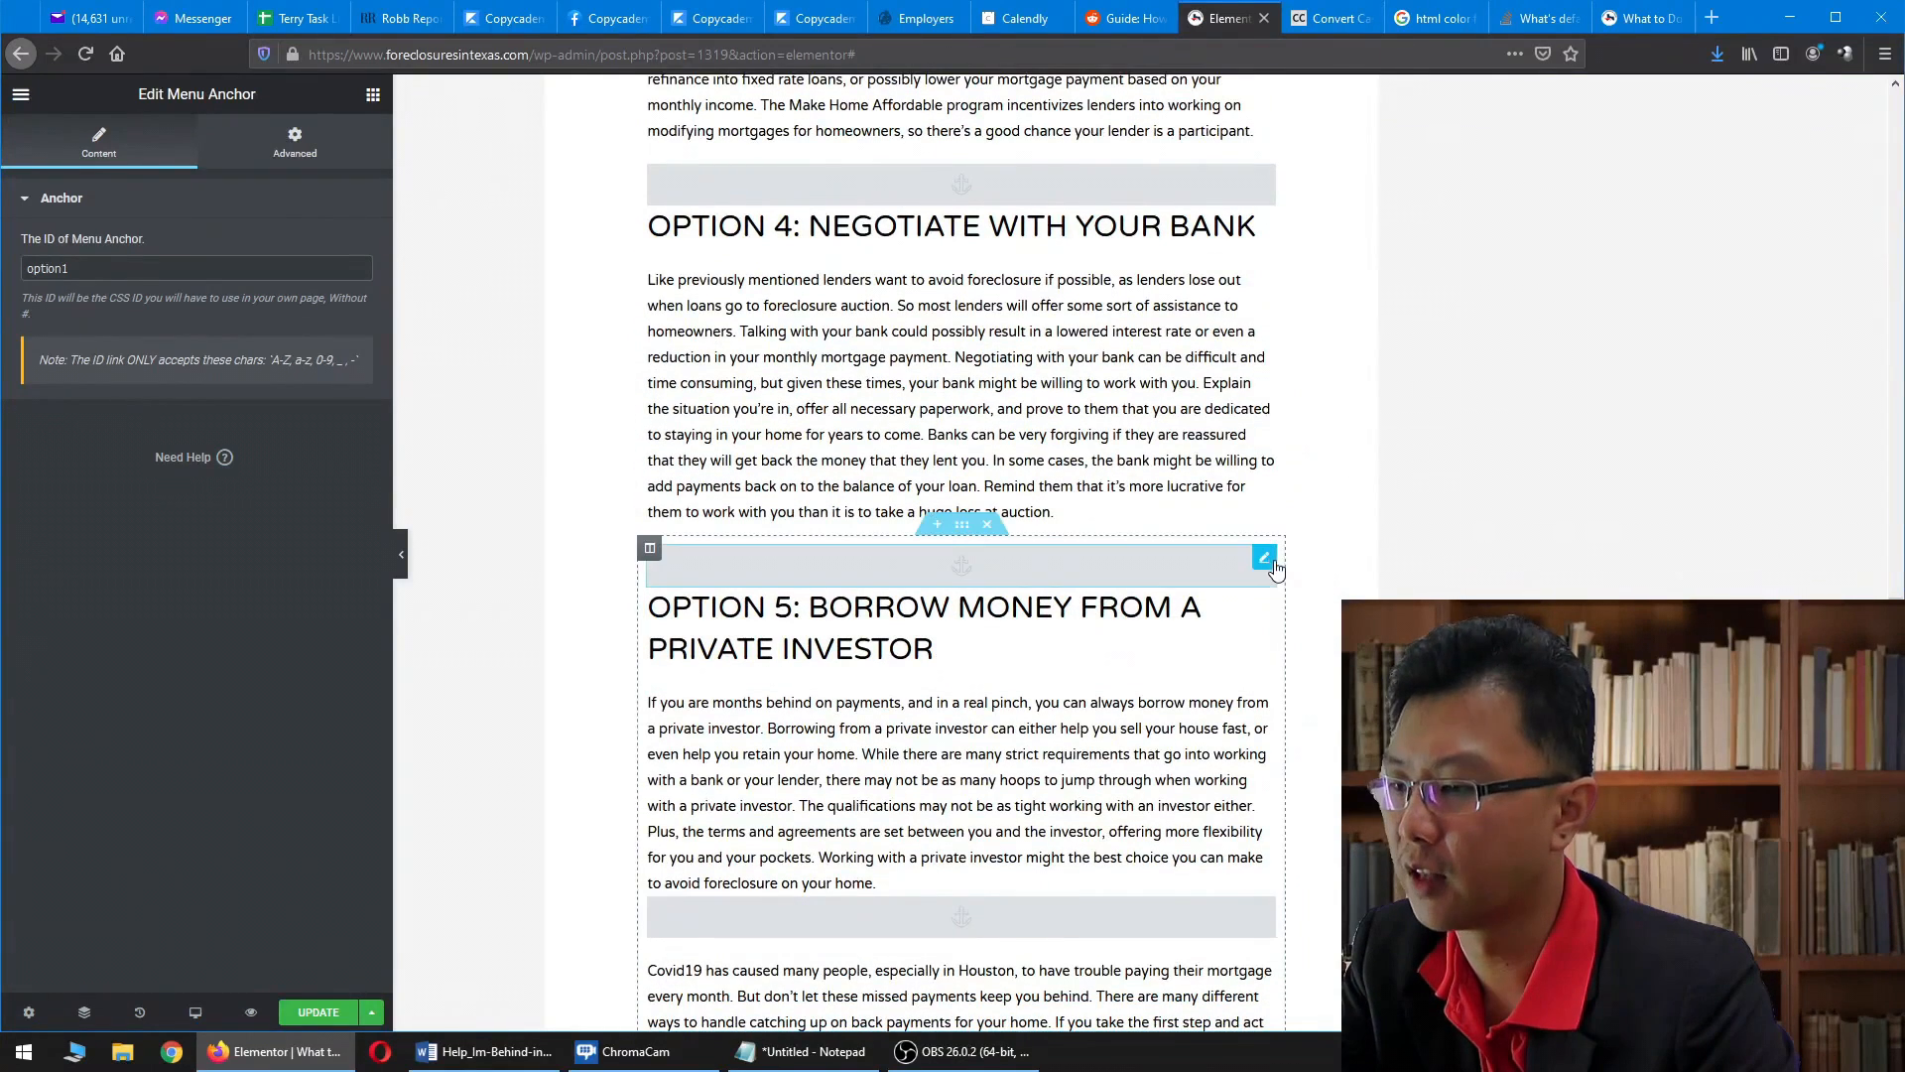
click(1267, 560)
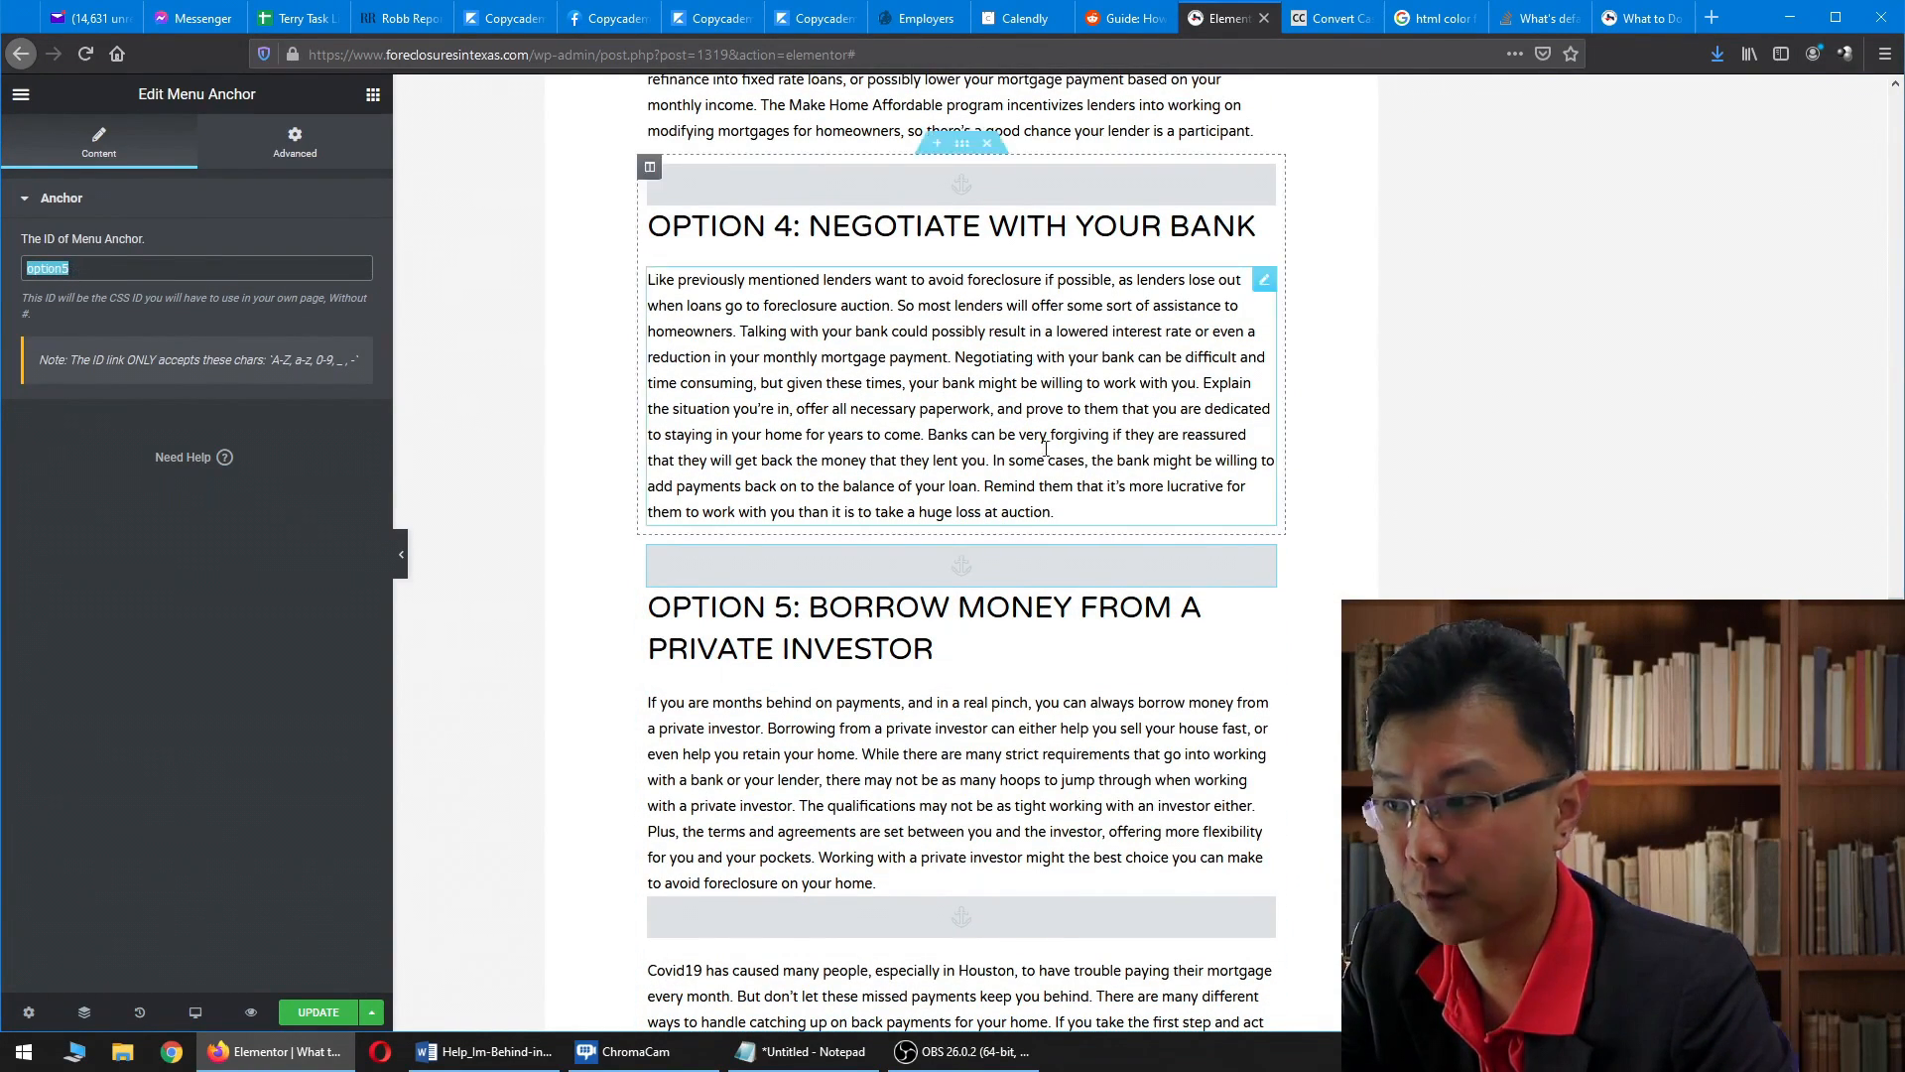
click(1389, 456)
- Set the ID of the new menu anchor above the closing Covid19 paragraph to "conclusion"
scroll(1380, 496, down, 3)
click(1266, 606)
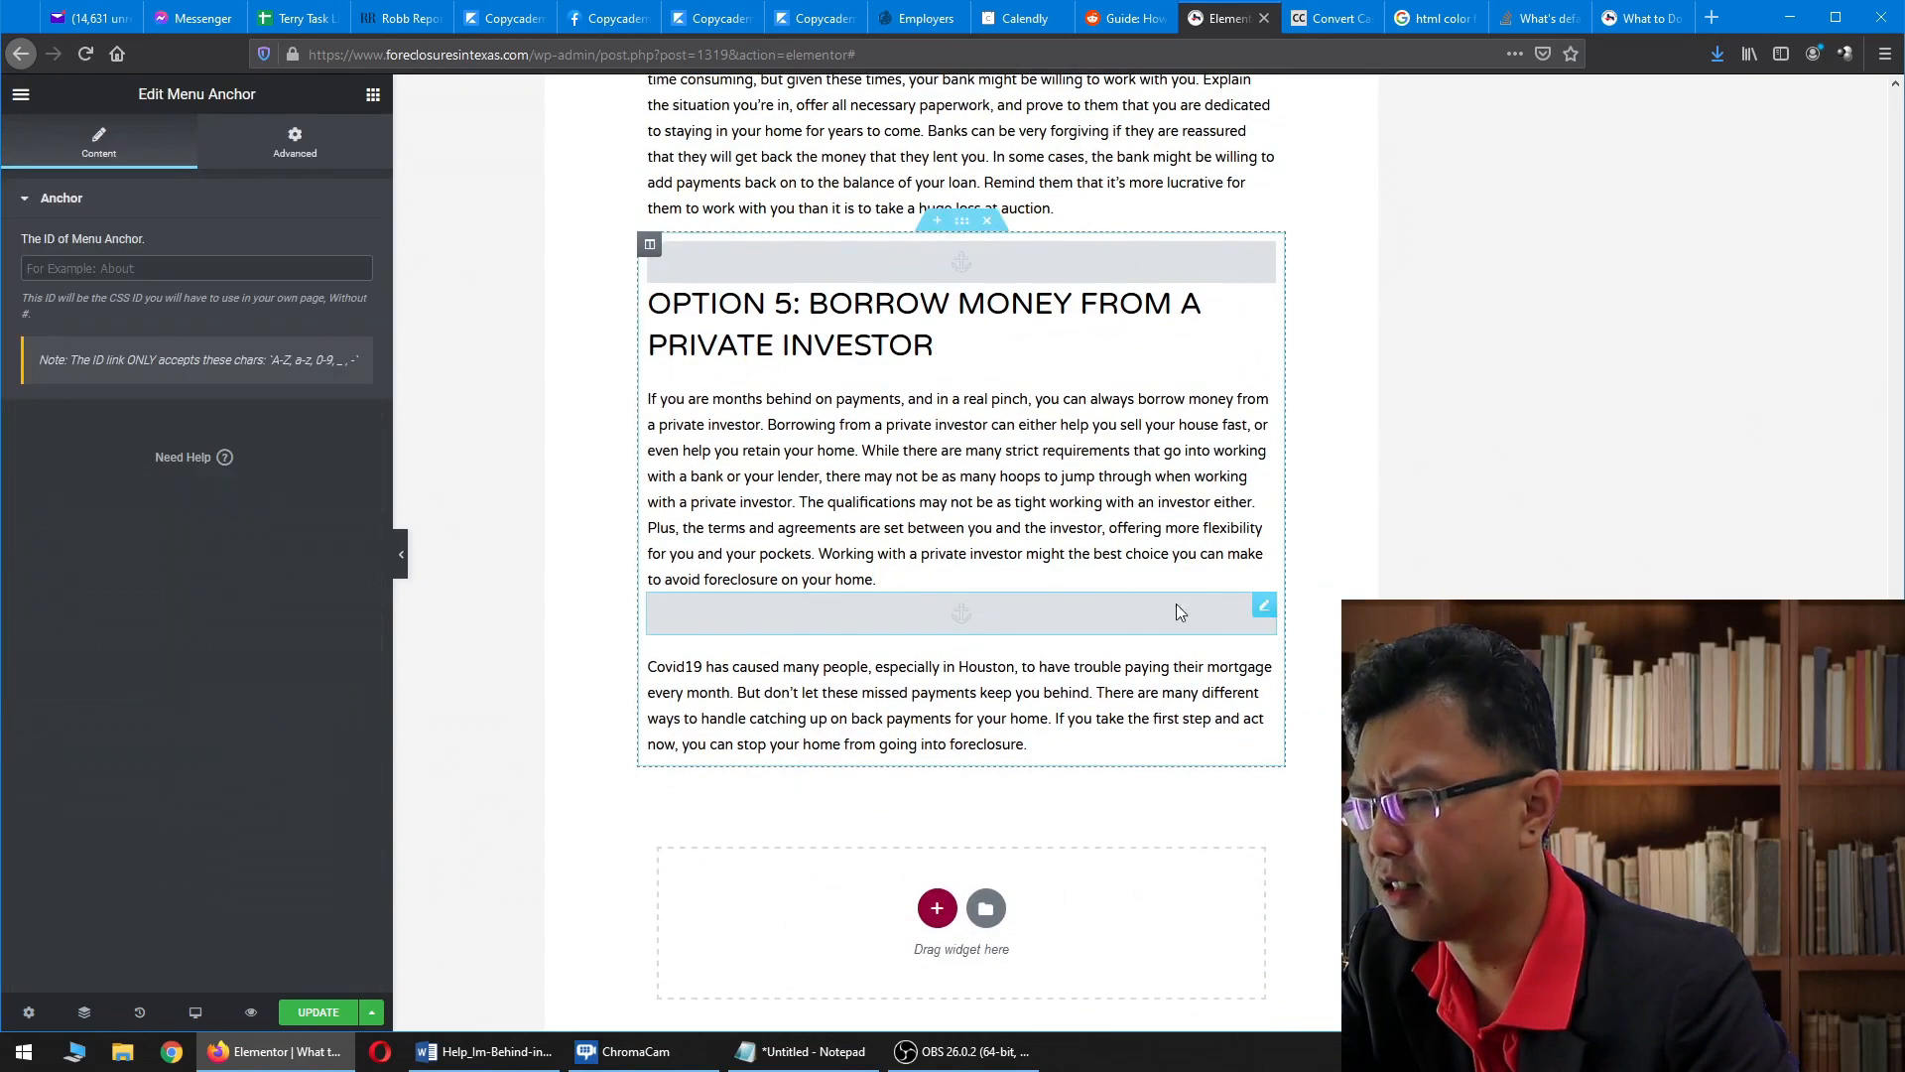
click(141, 268)
text(end)
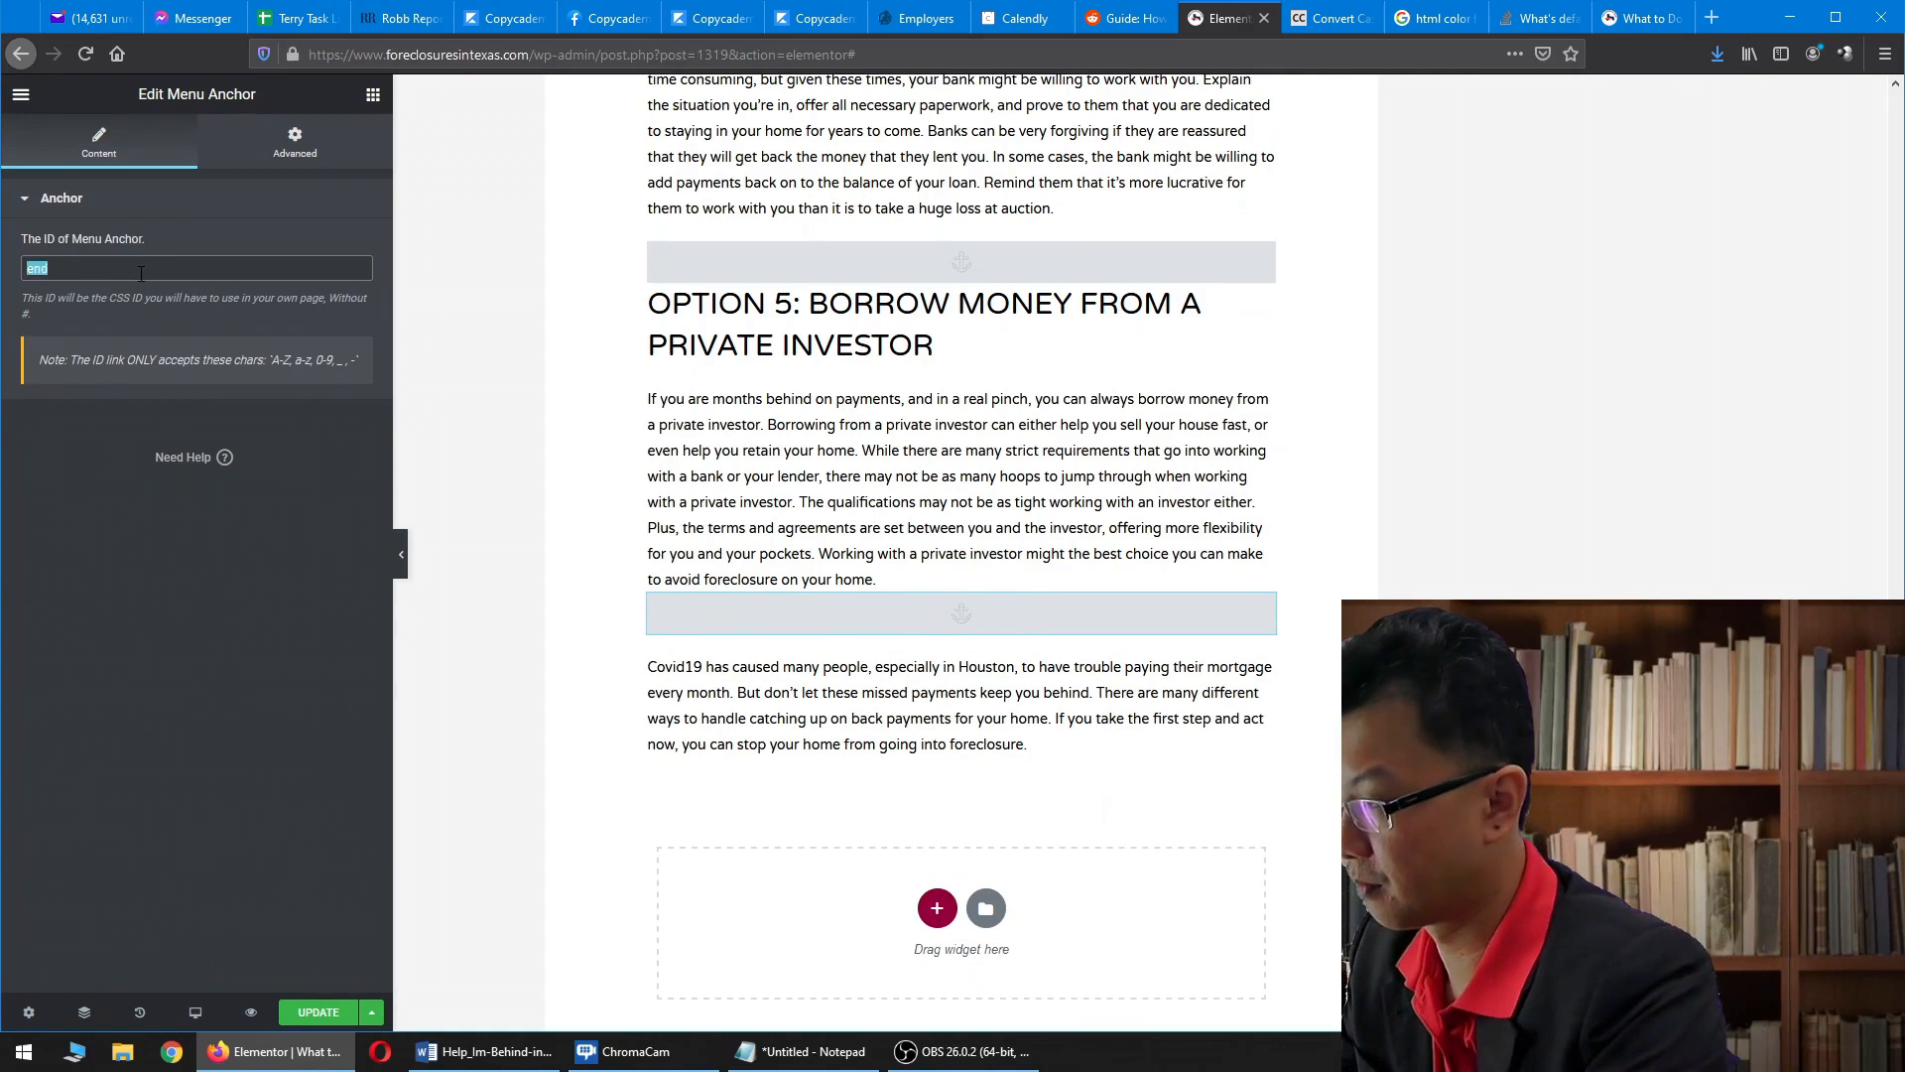
text(conclusion)
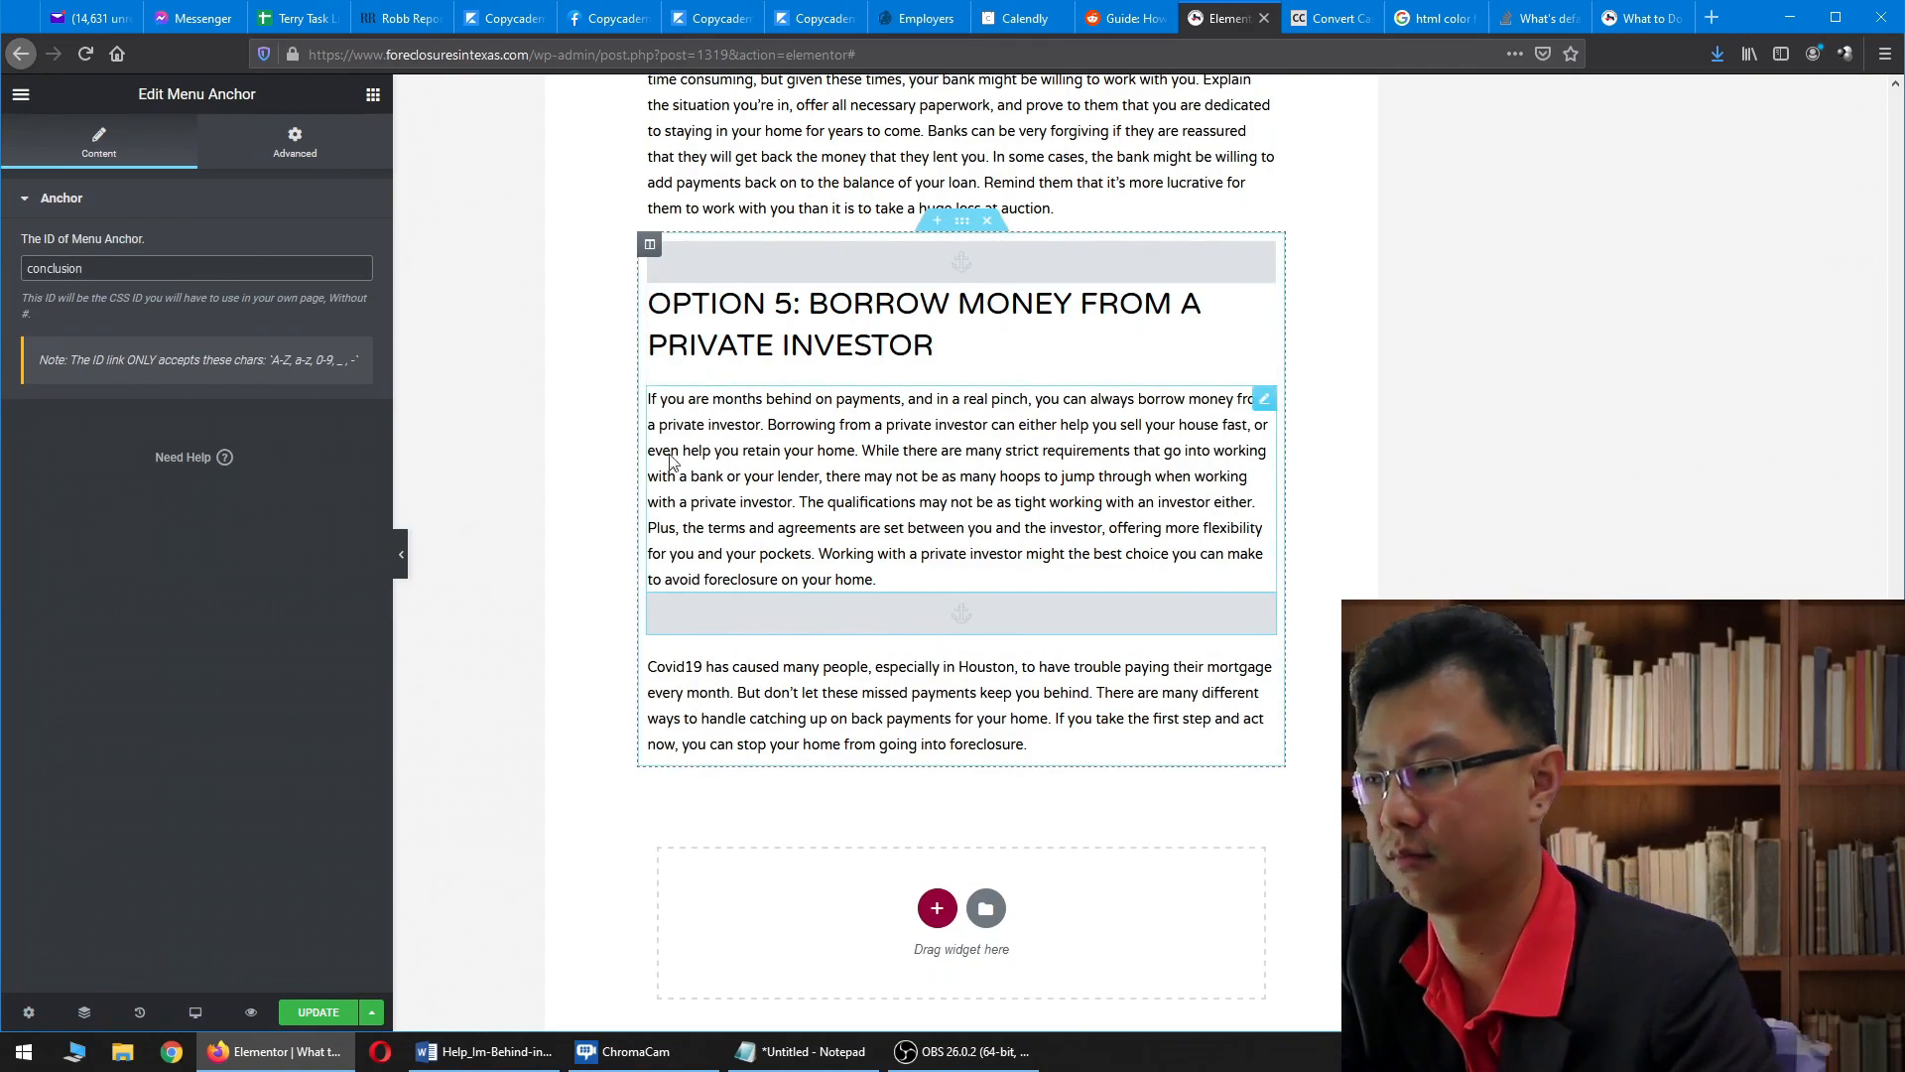
- Copy the ID text "conclusion" from the new menu anchor
right_click(83, 262)
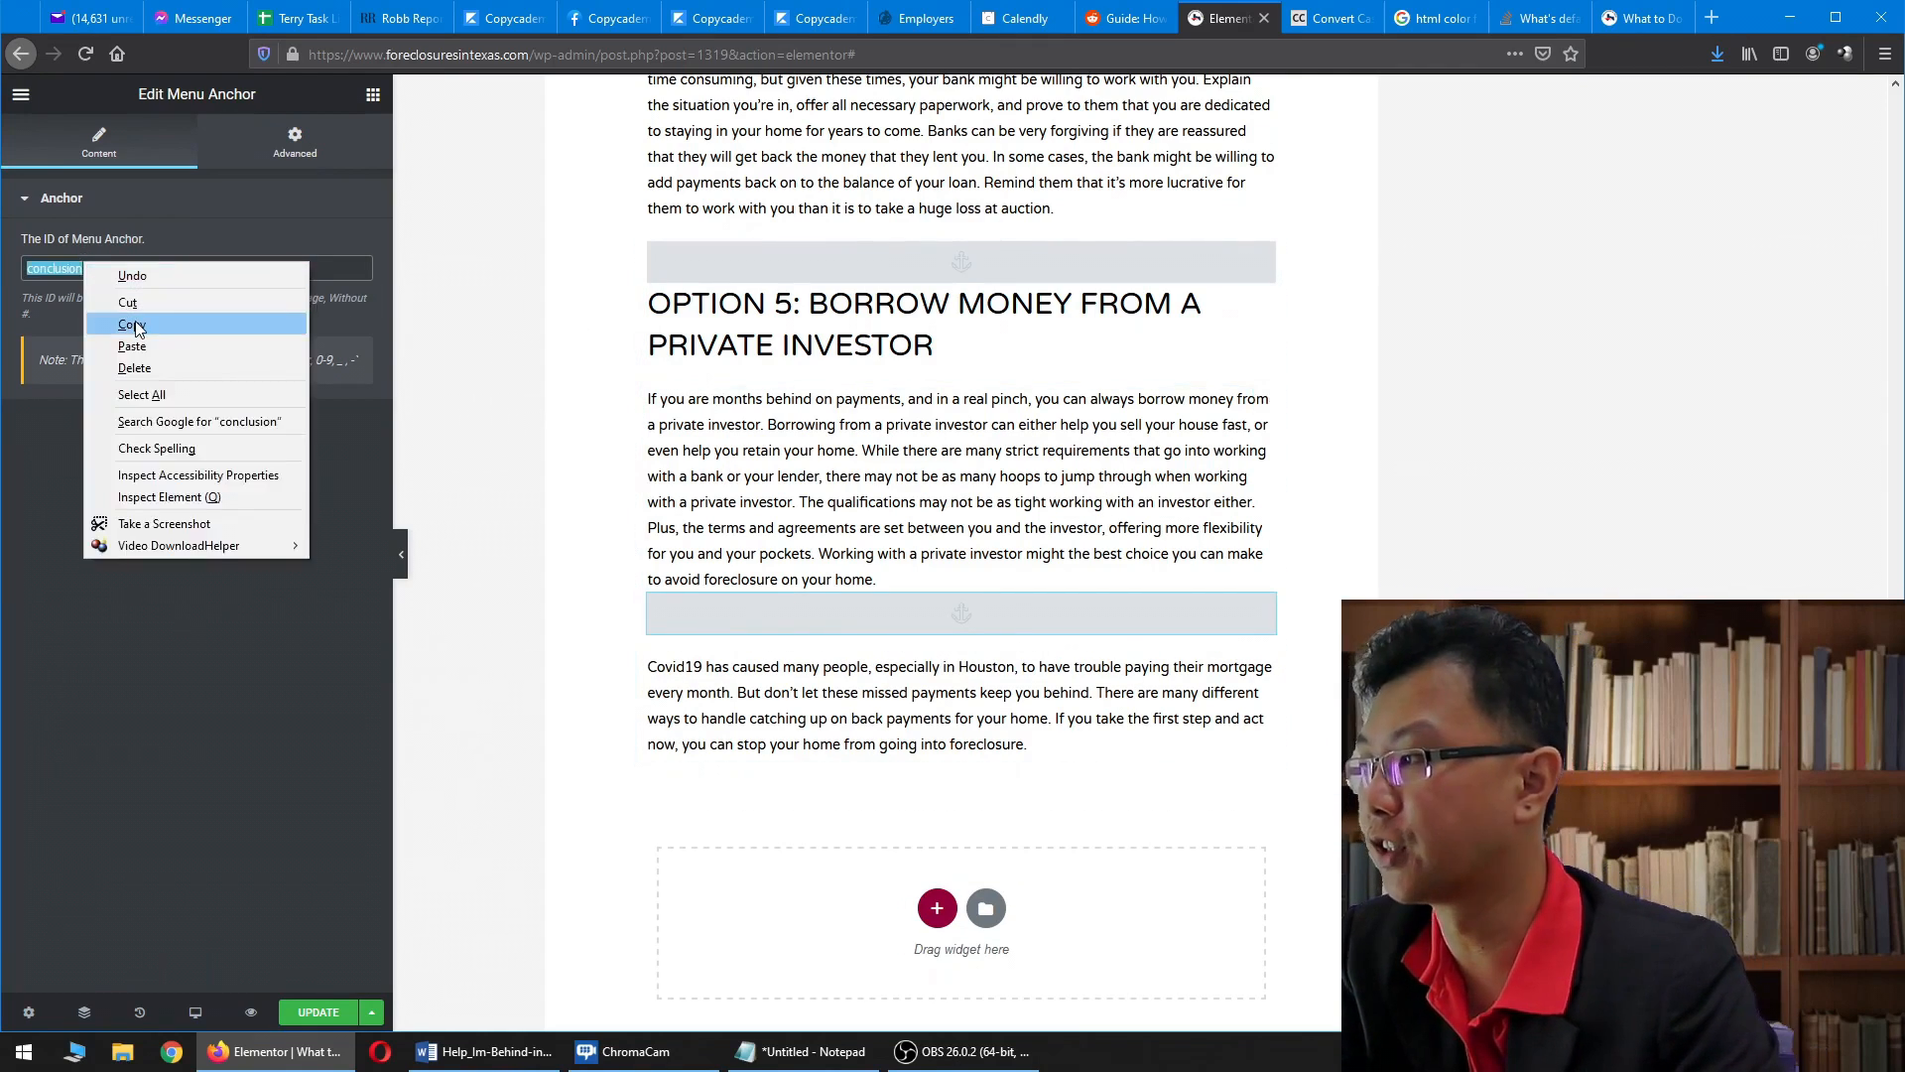
click(120, 308)
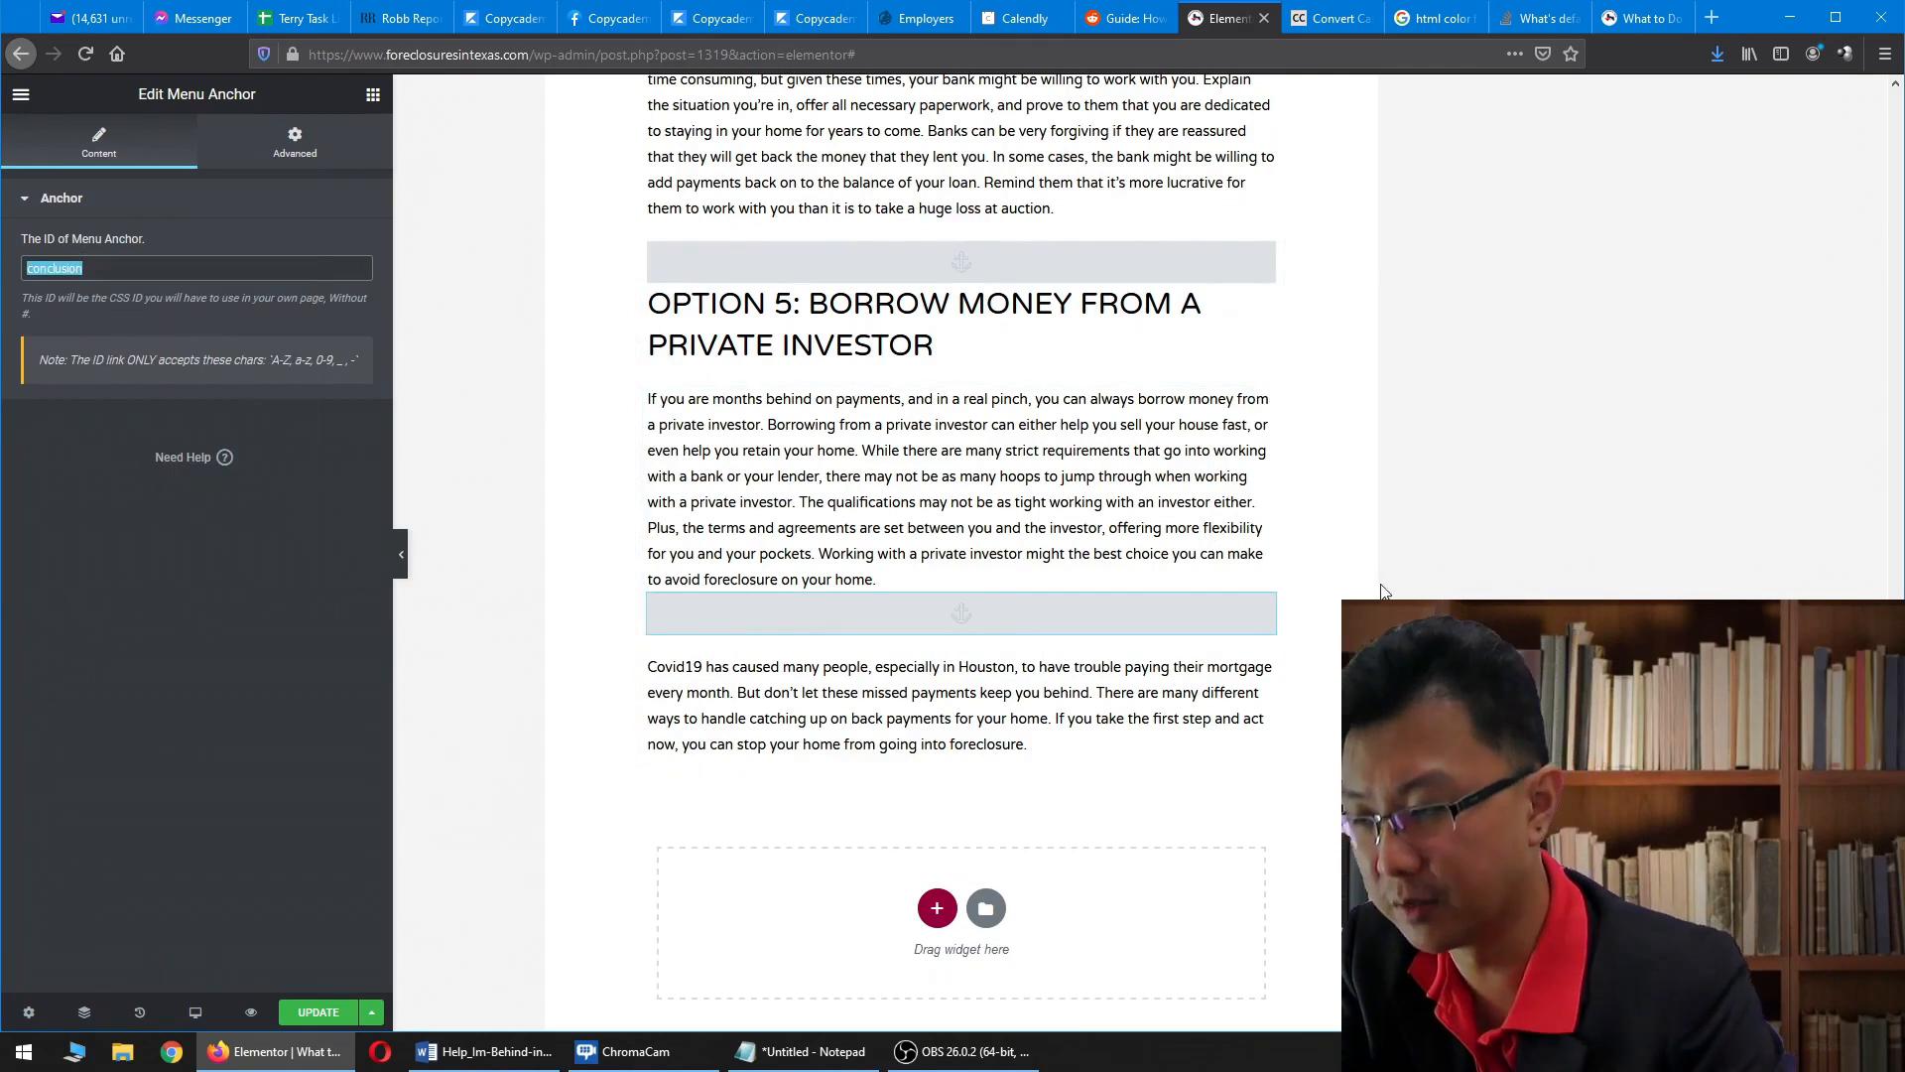
right_click(56, 260)
click(129, 323)
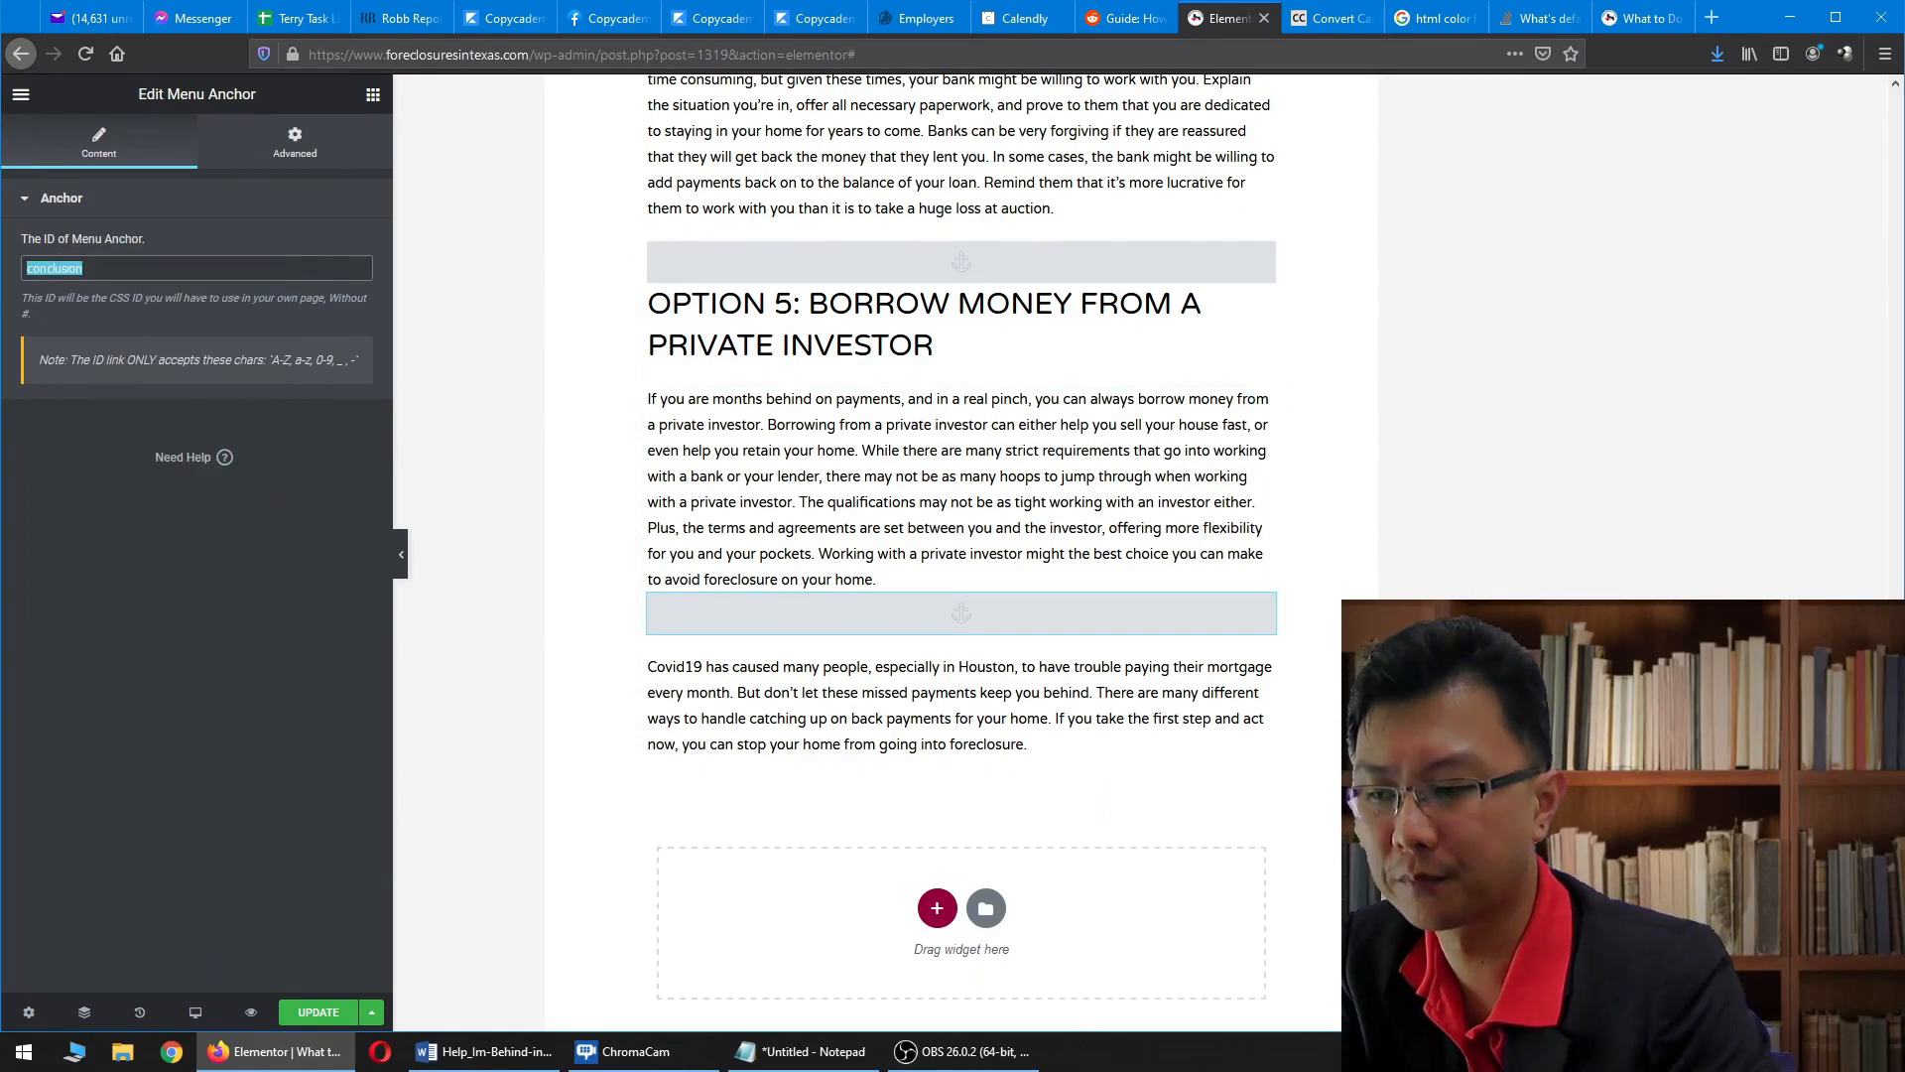
click(1419, 635)
- Add a Heading widget above the existing table of contents and title it "Table Of Contents"
scroll(1841, 170, up, 20)
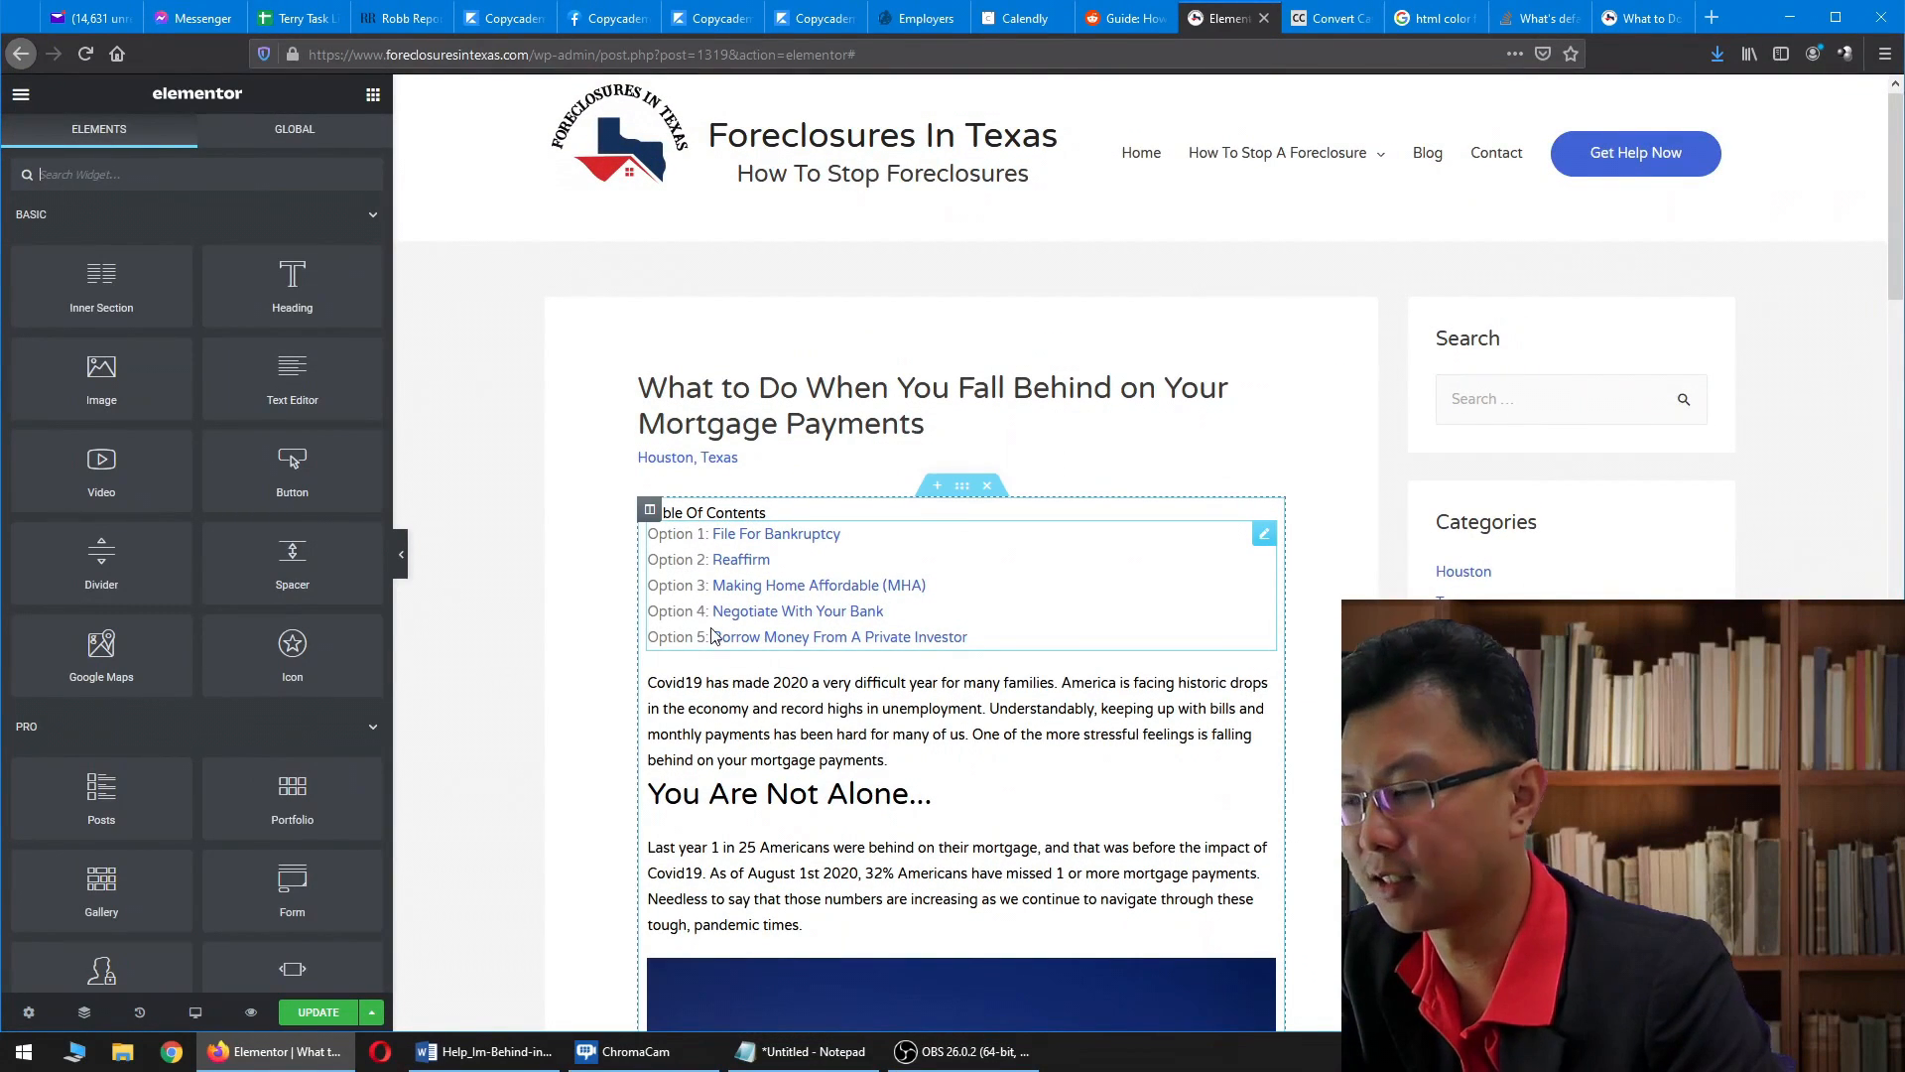
click(713, 512)
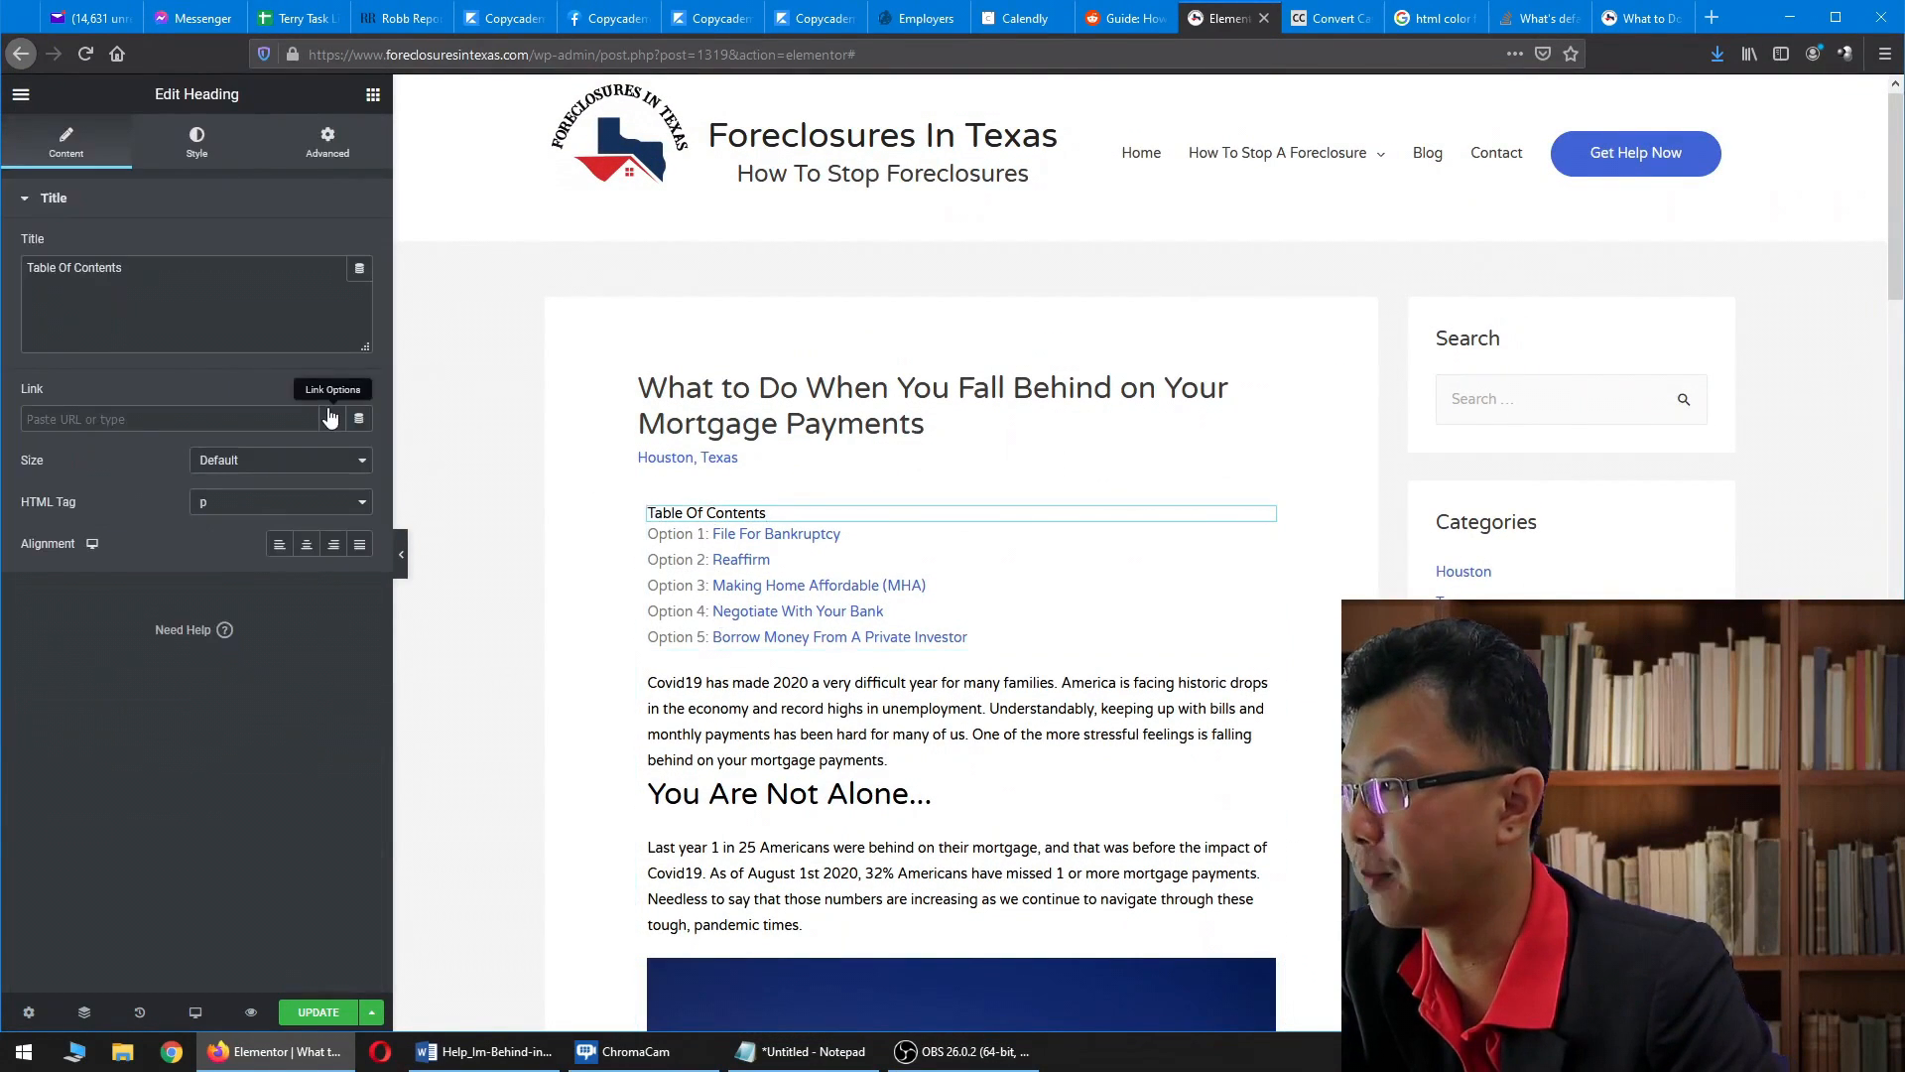
click(373, 94)
drag(280, 294, 764, 508)
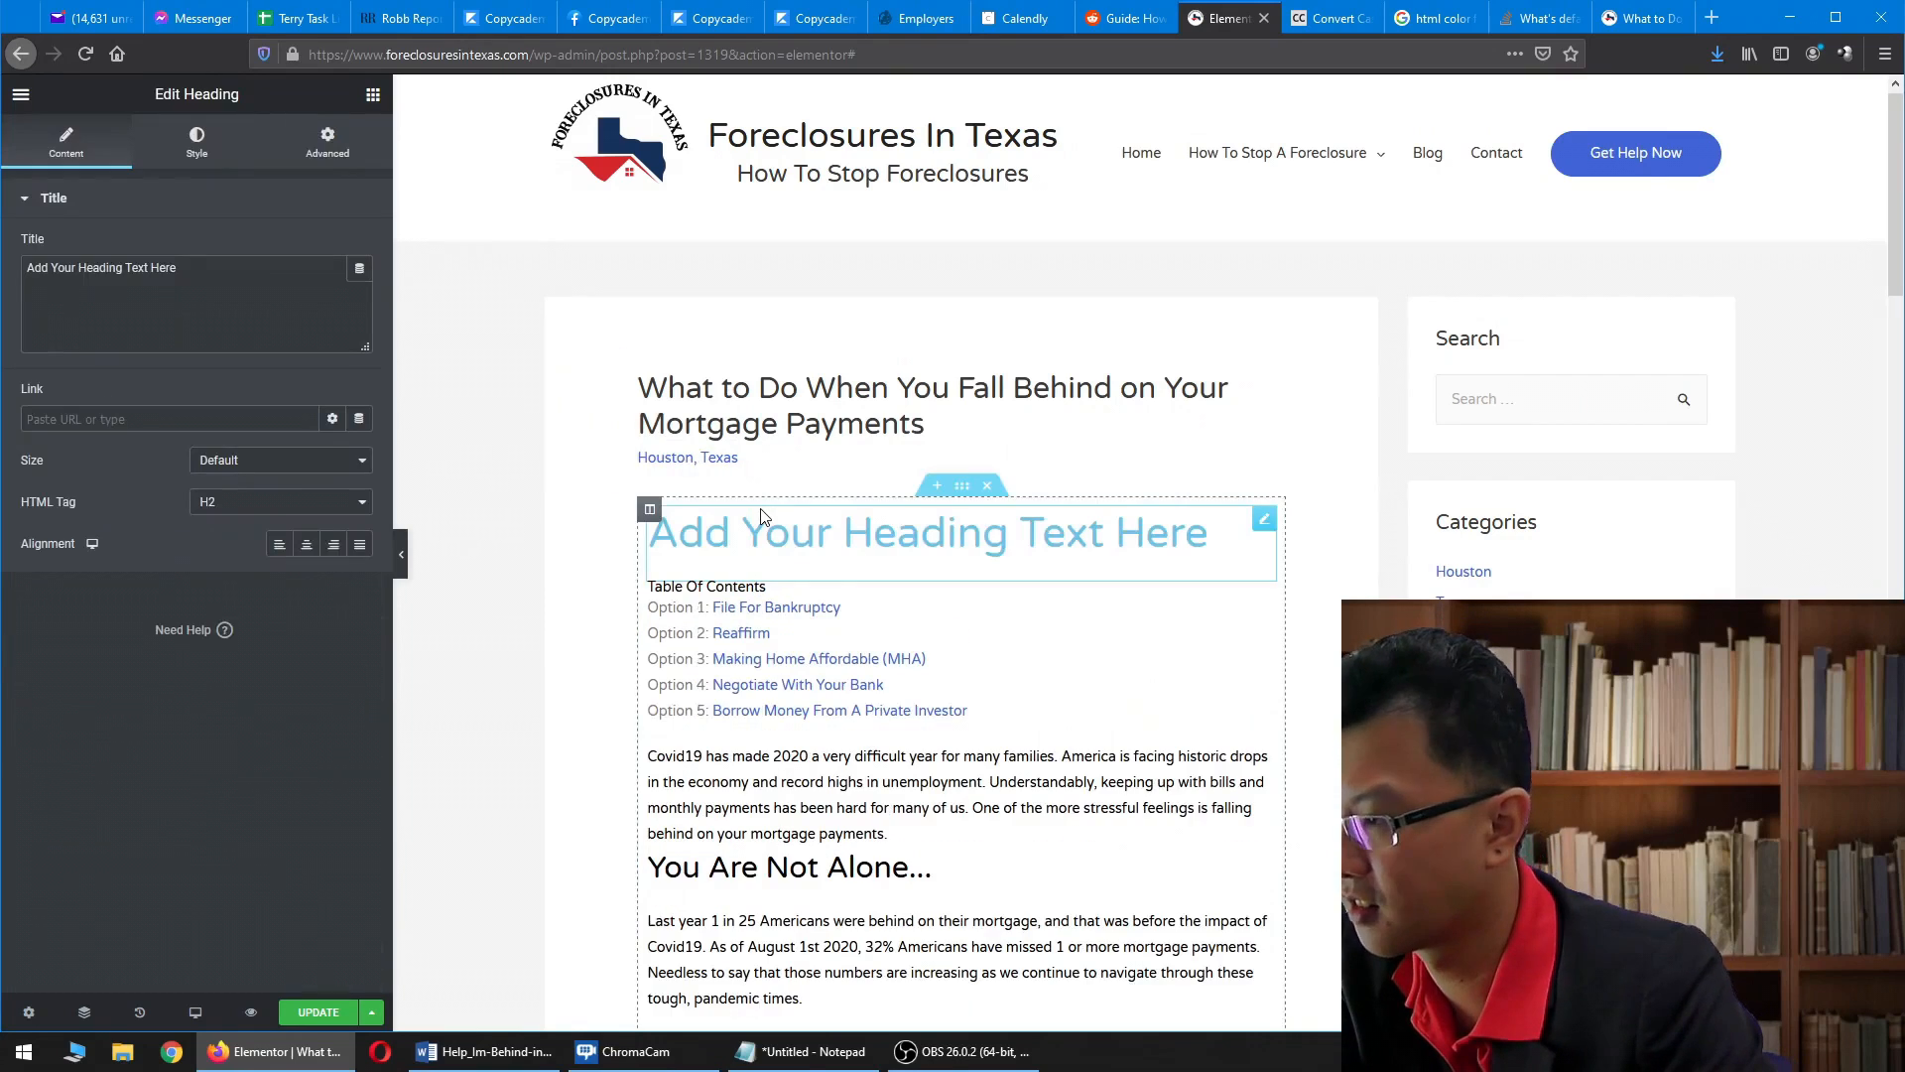
triple_click(217, 310)
text(Ta)
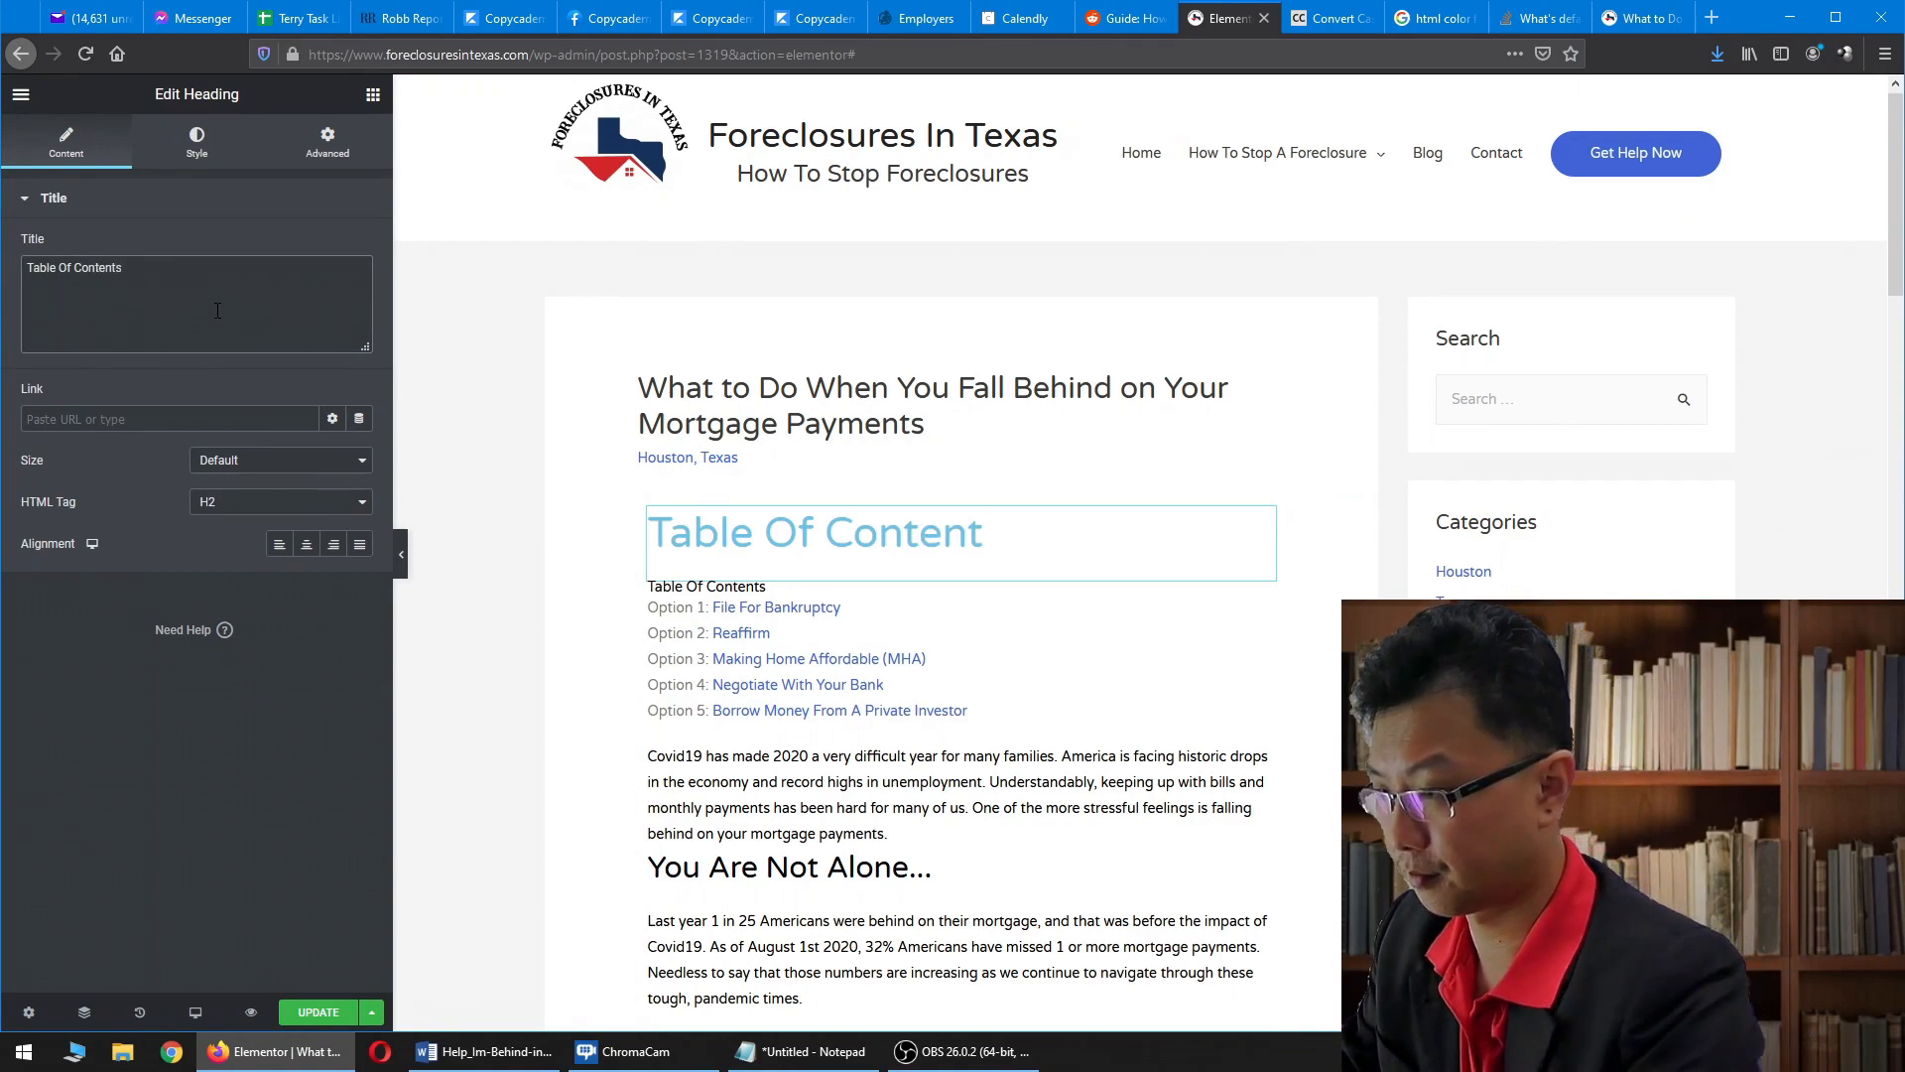
text(ble Of Contents)
- Set the new Table Of Contents heading's HTML tag to p and its font size to 22 px
click(222, 508)
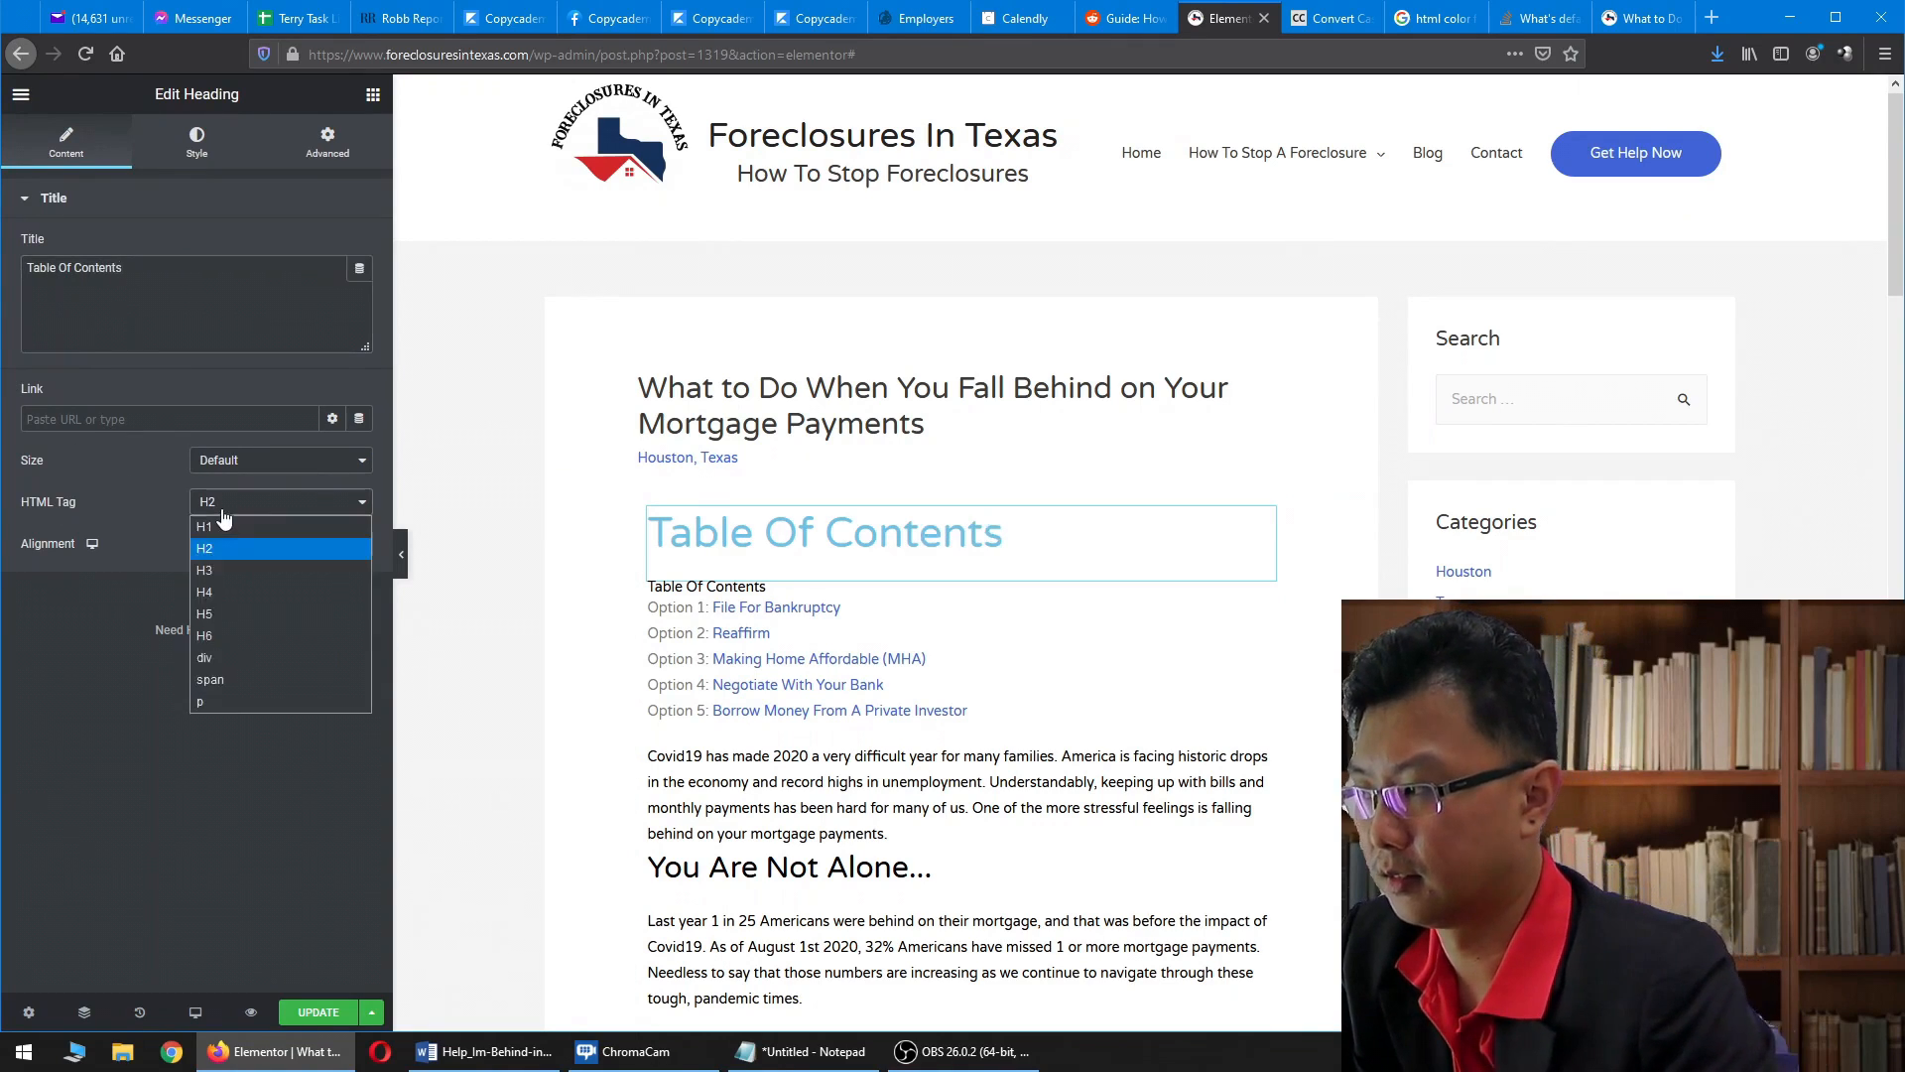
click(216, 701)
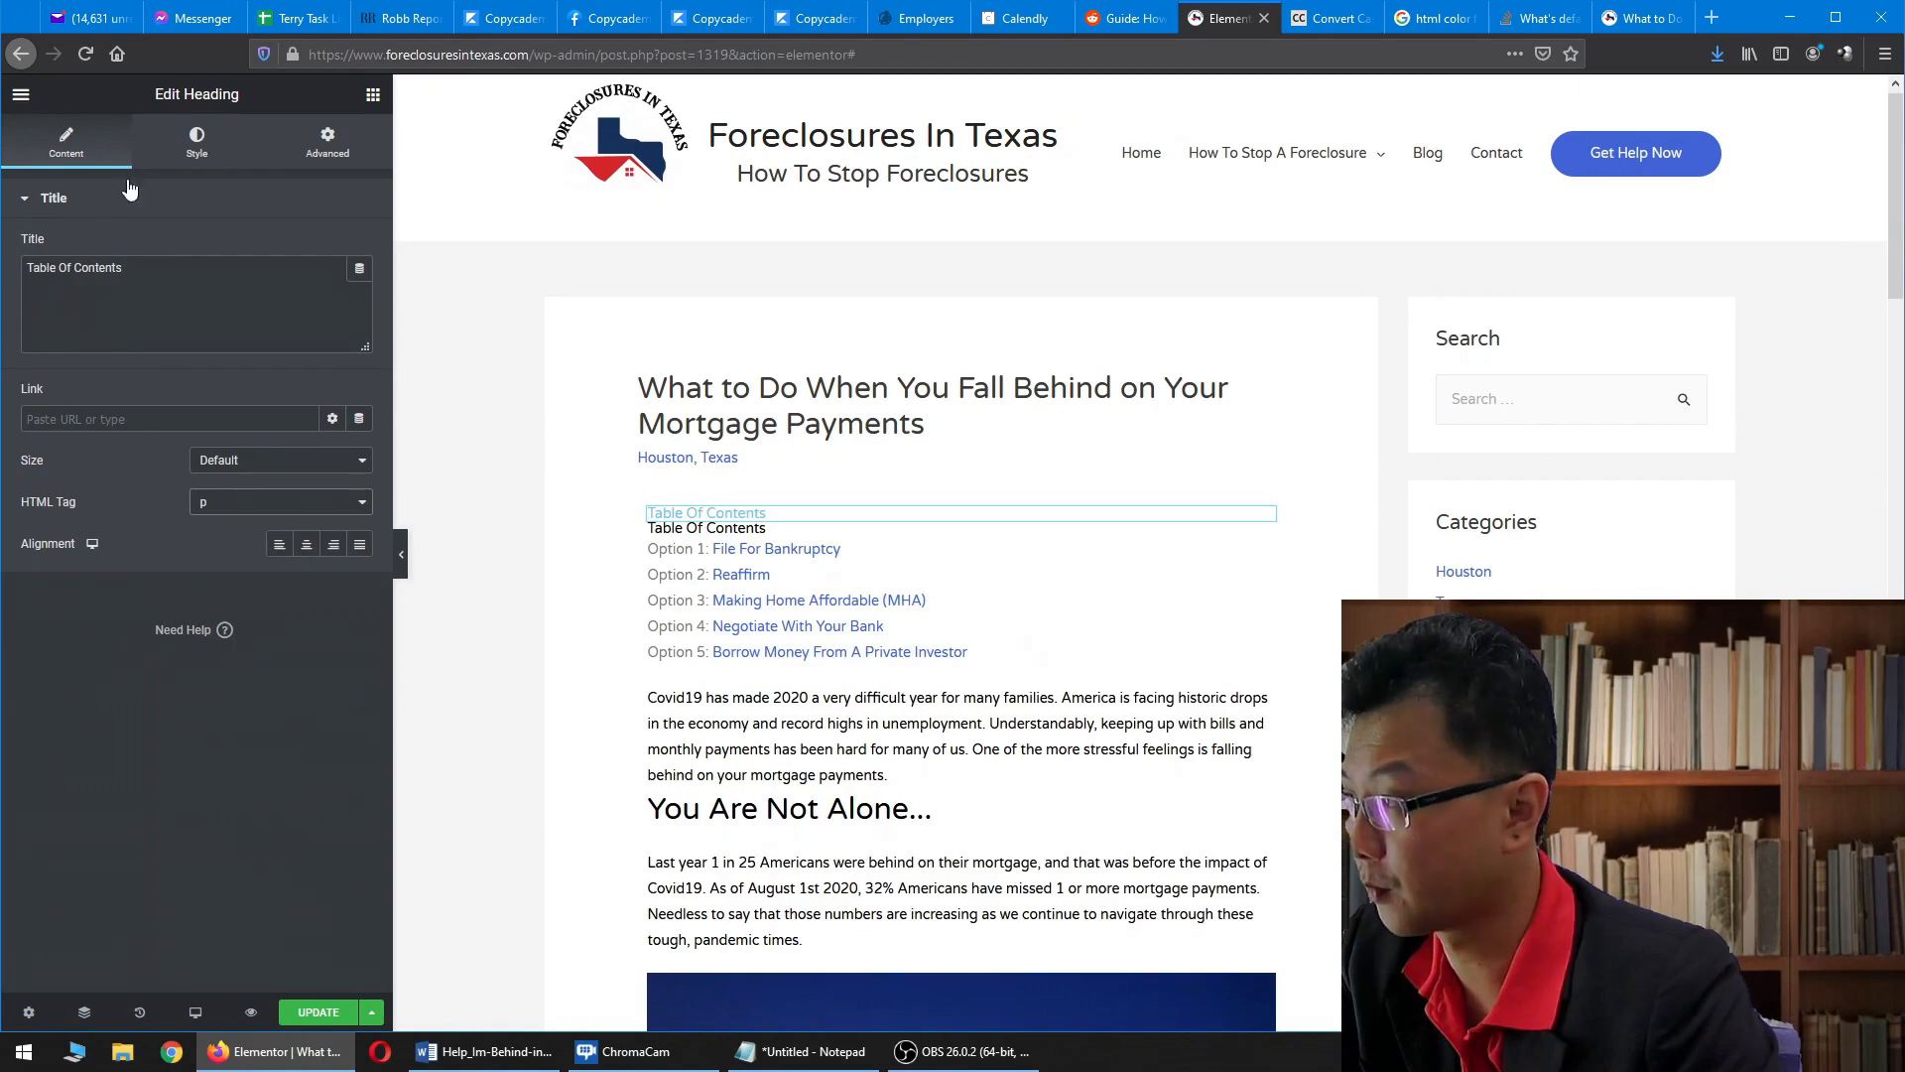
click(177, 159)
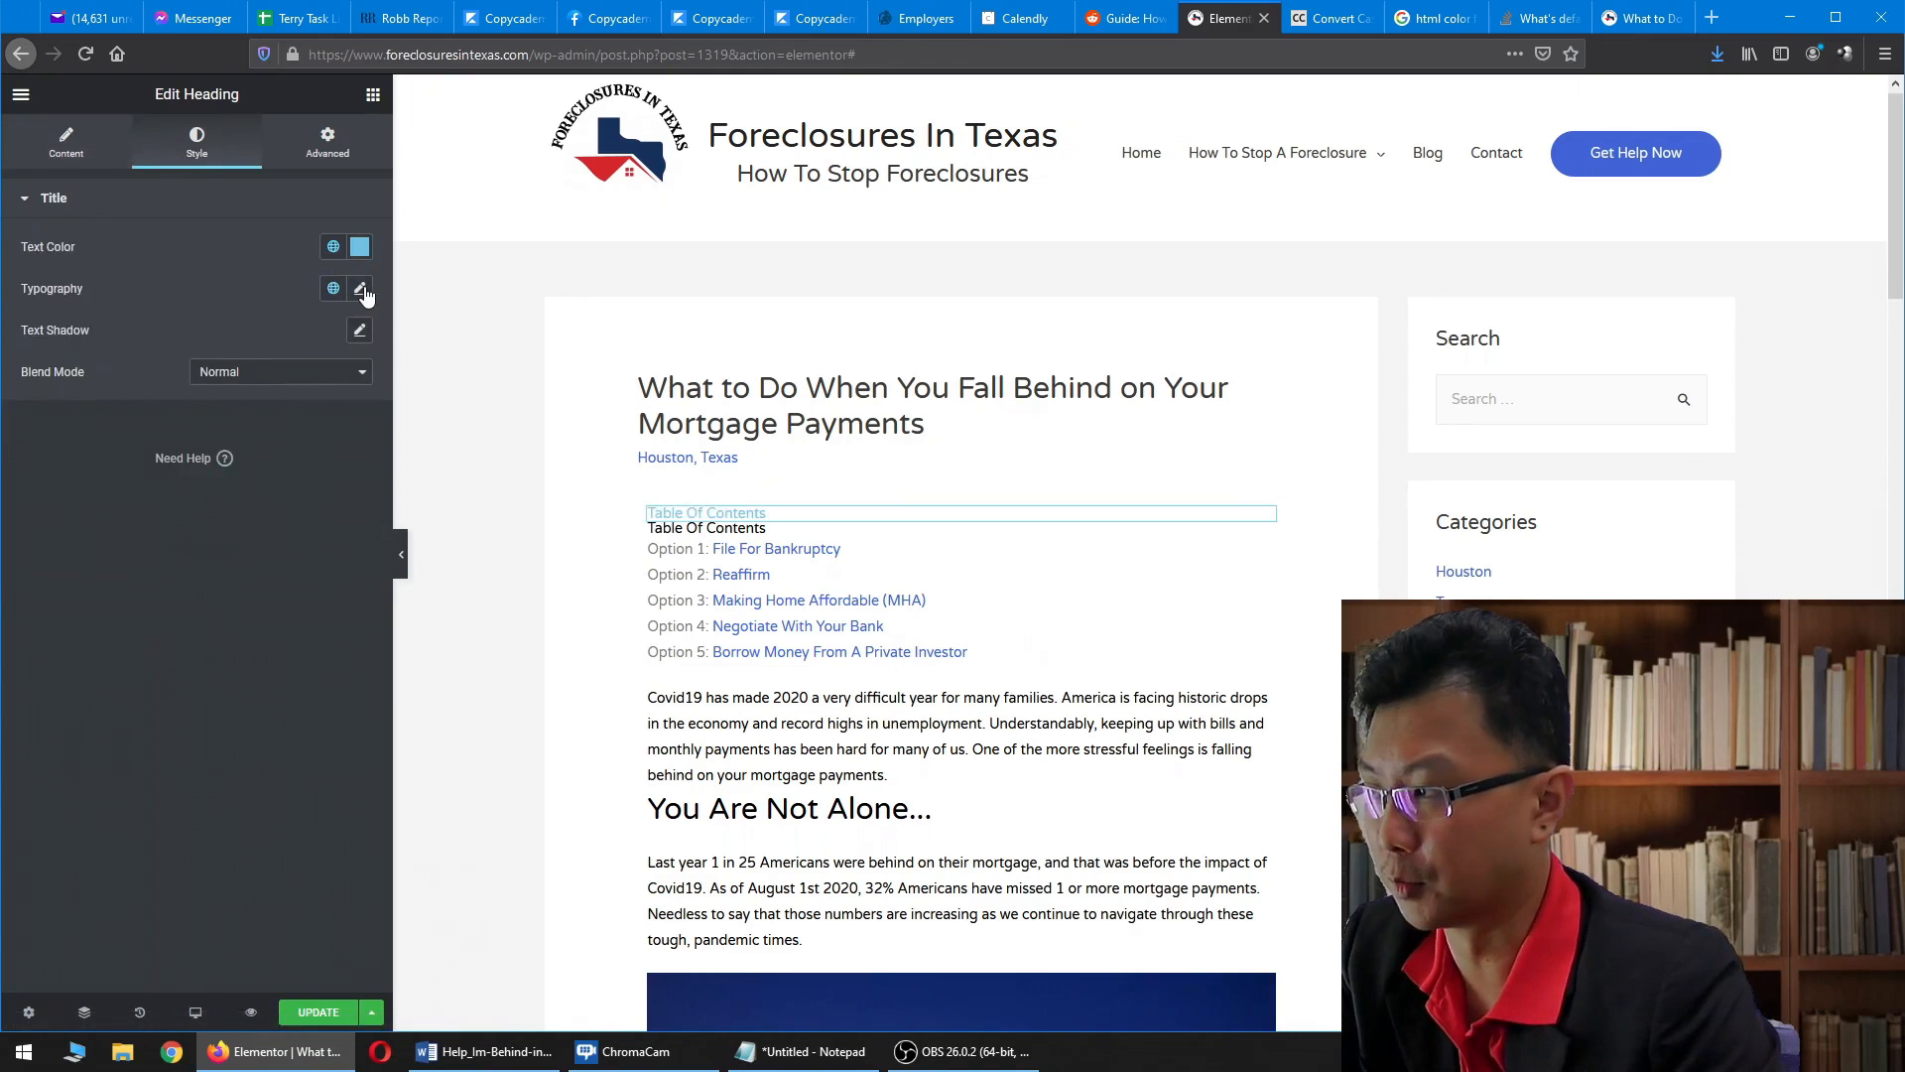
click(361, 290)
mouse_move(50, 464)
mouse_down()
mouse_move(143, 470)
mouse_move(64, 472)
mouse_up()
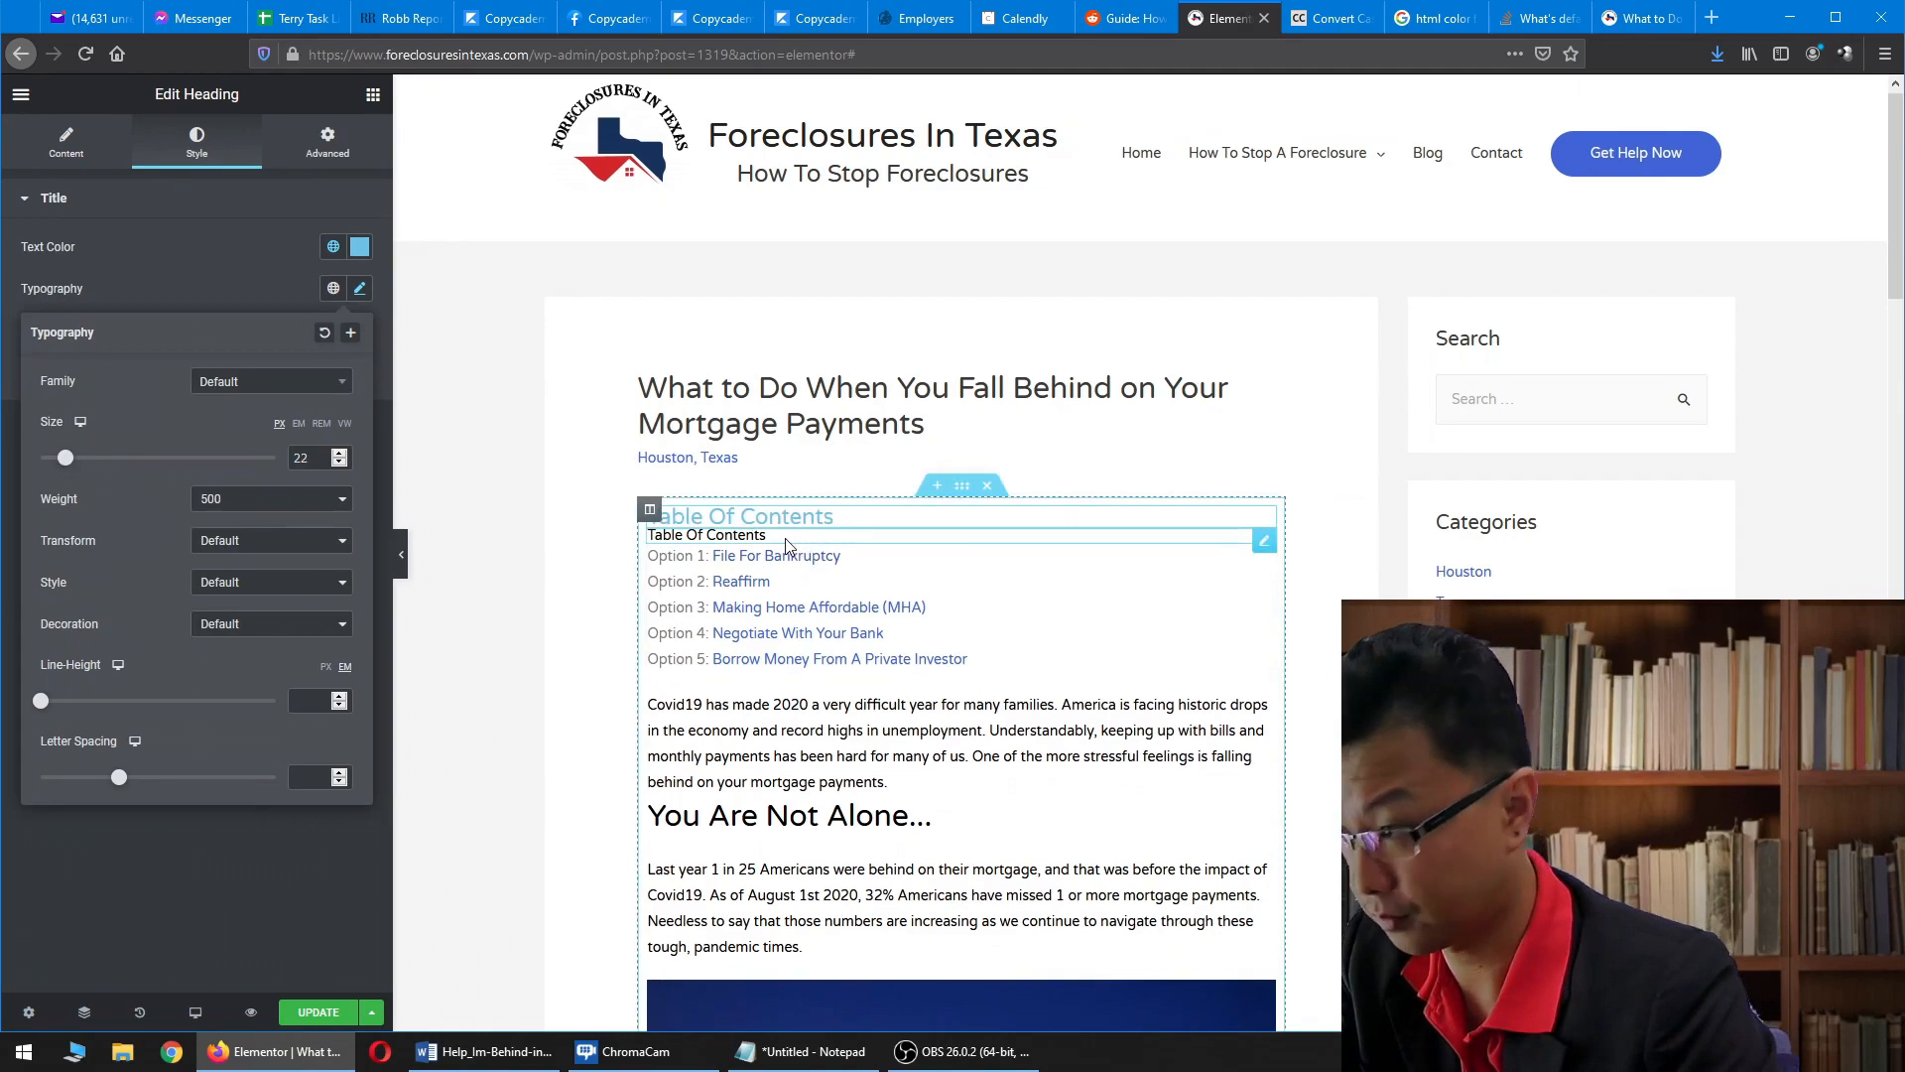
- Change the new Table Of Contents heading's text color to black
click(360, 248)
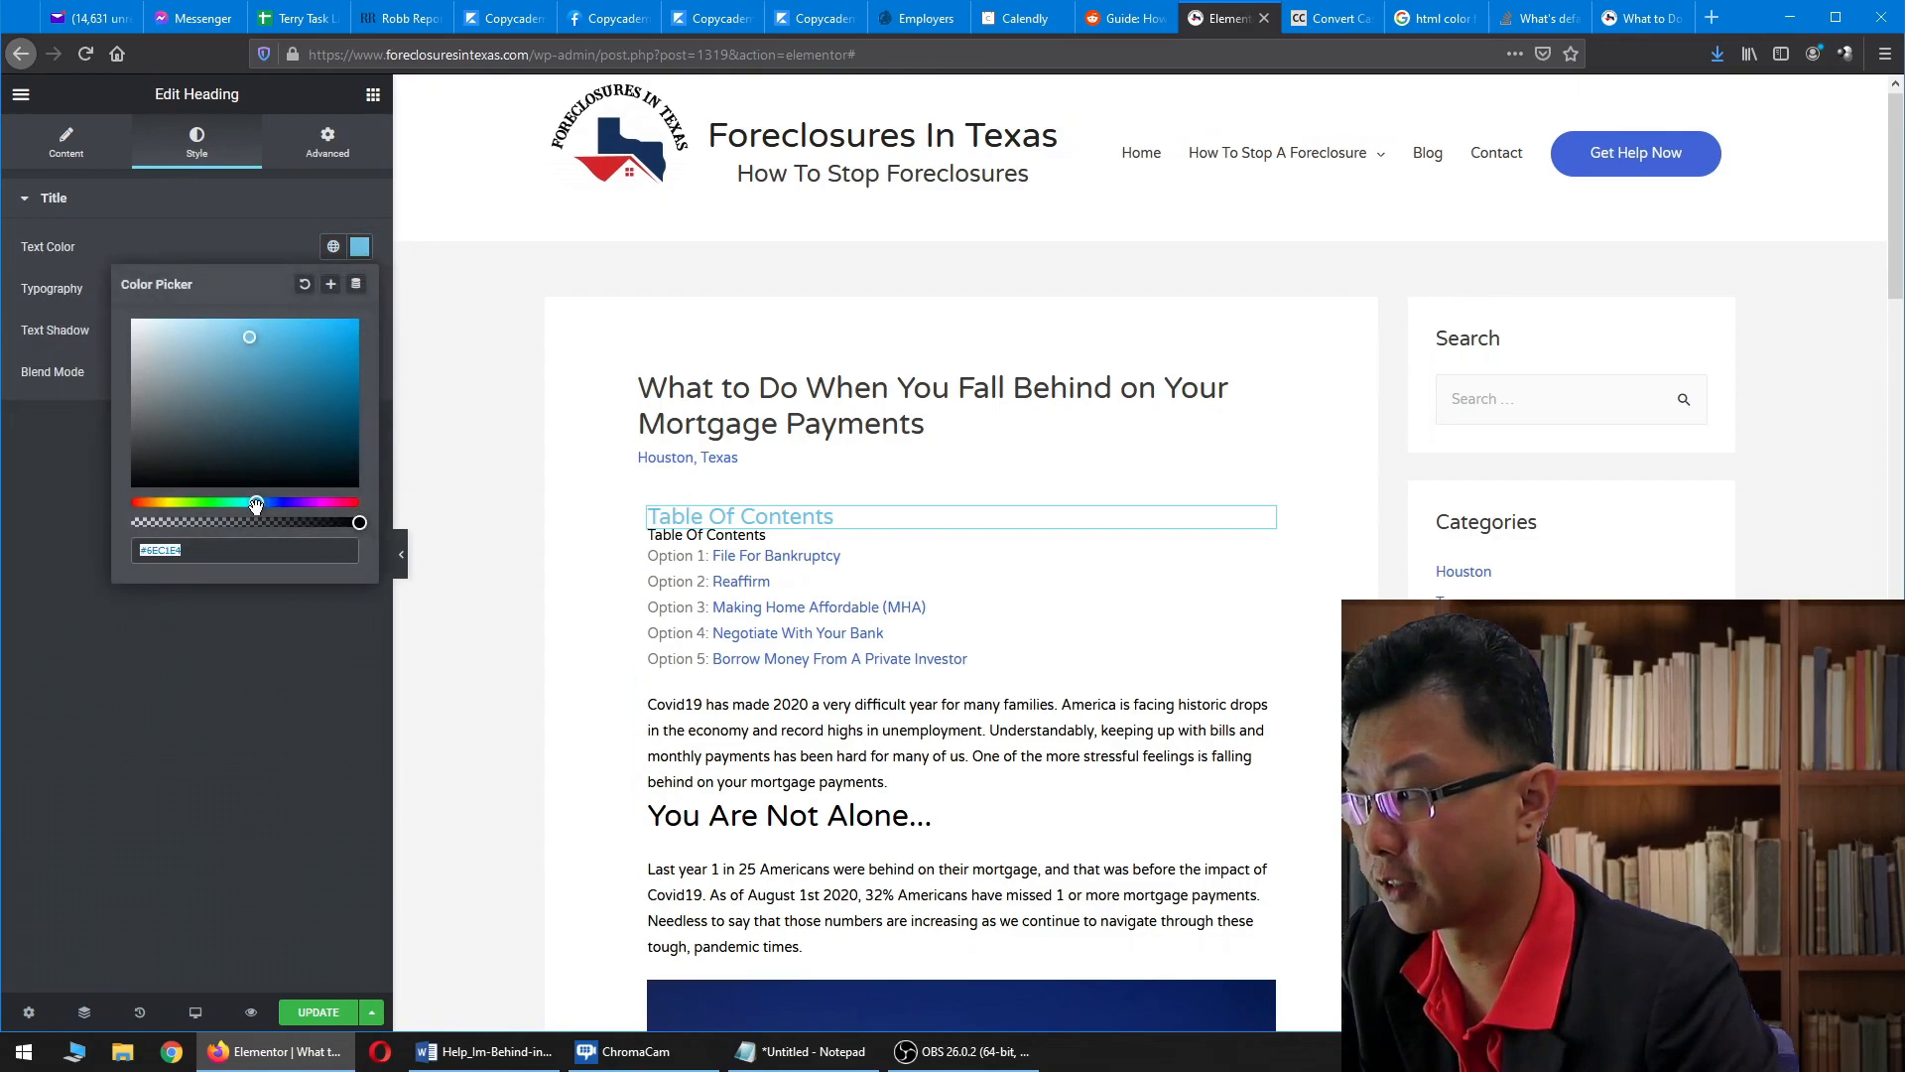
click(132, 486)
click(375, 660)
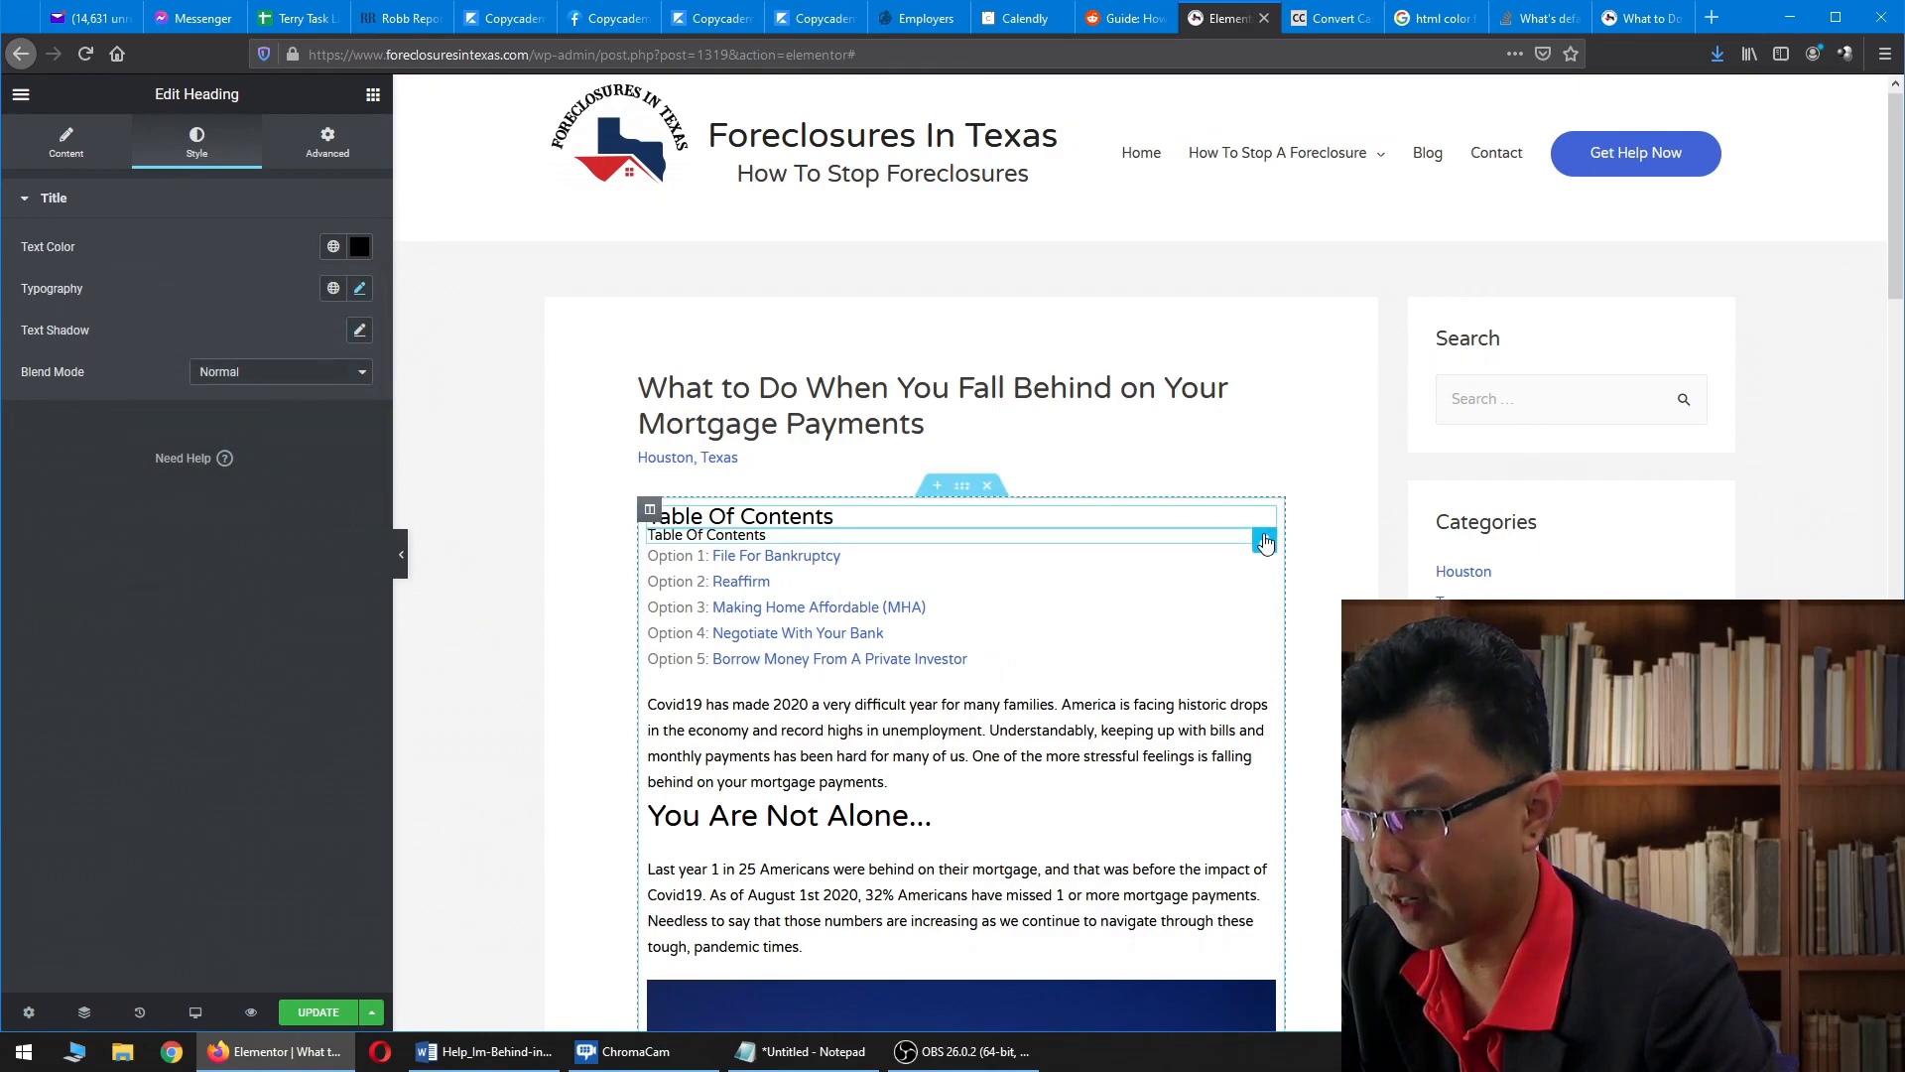
- Delete the old, smaller Table Of Contents heading directly above the option list
right_click(1264, 542)
click(1310, 820)
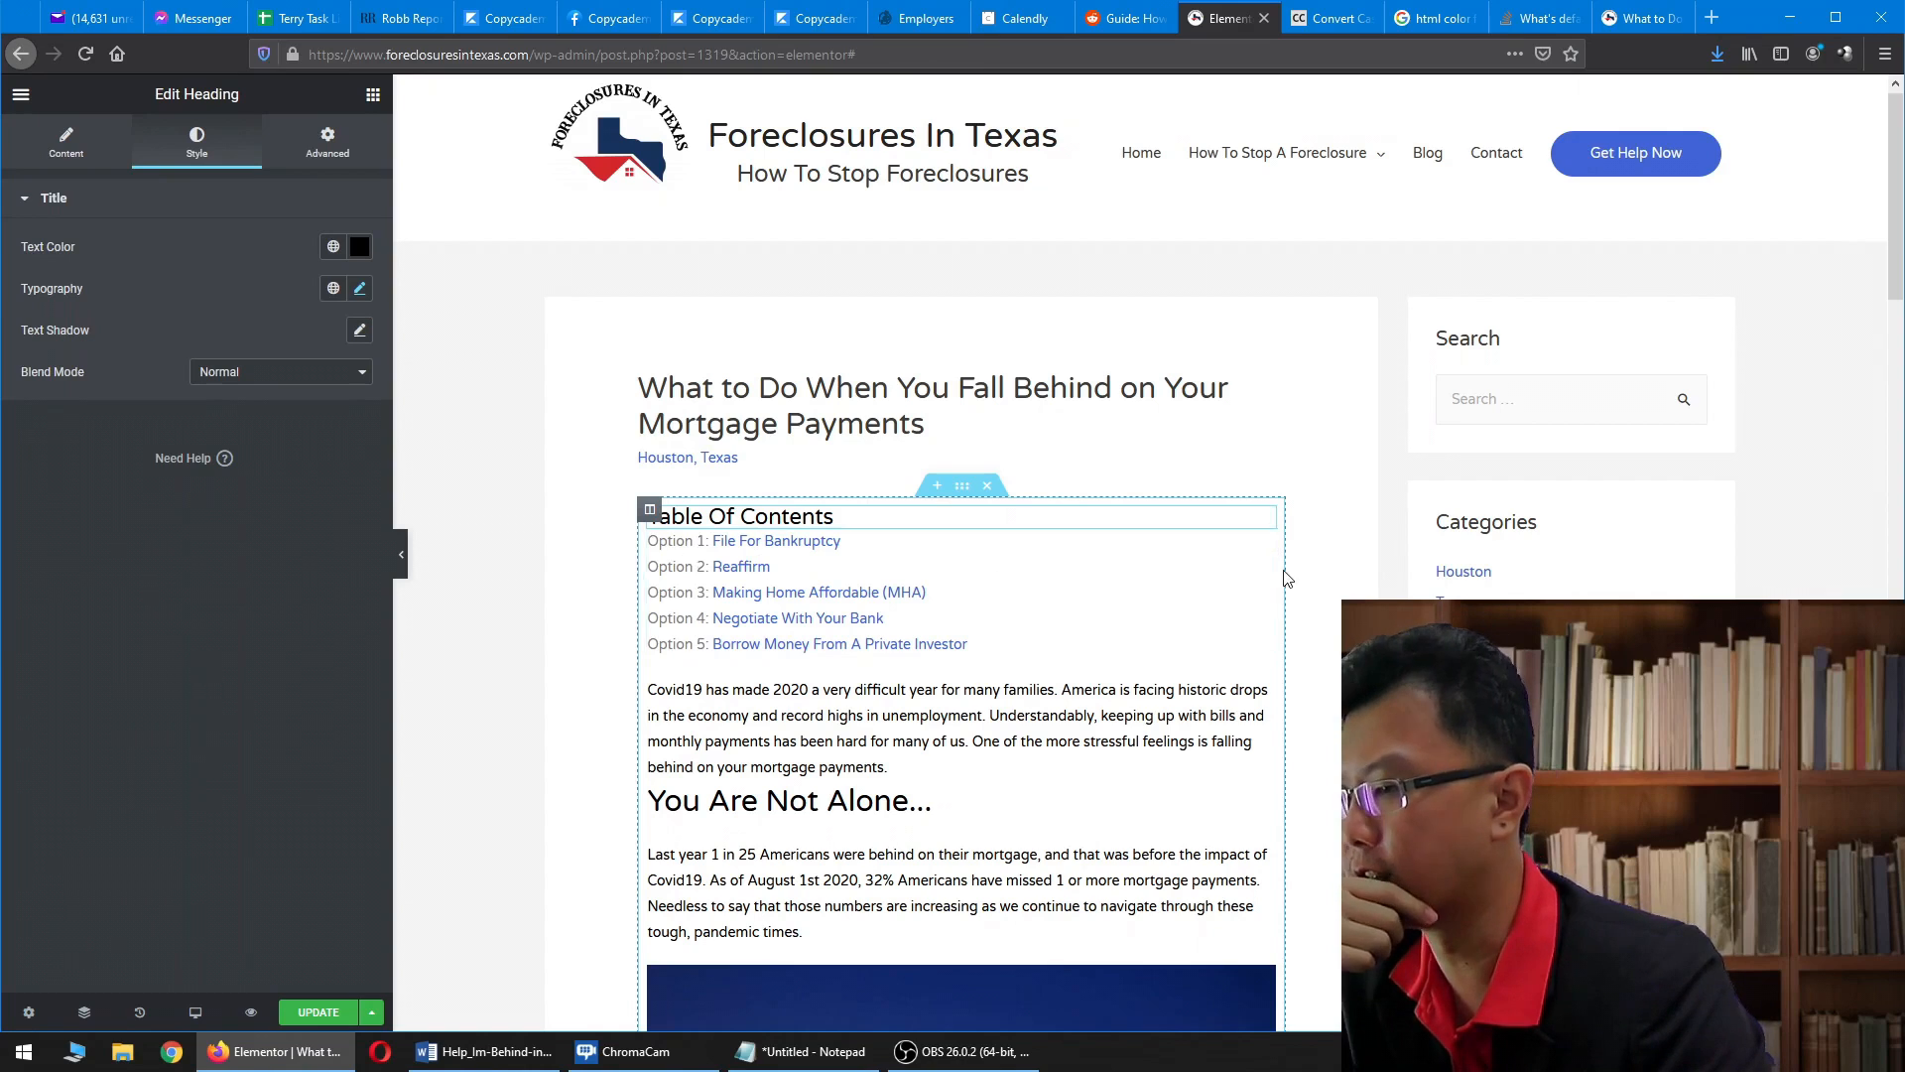
- Open the option list's text color for editing and replace the Notepad contents with "conclusion"
click(1265, 541)
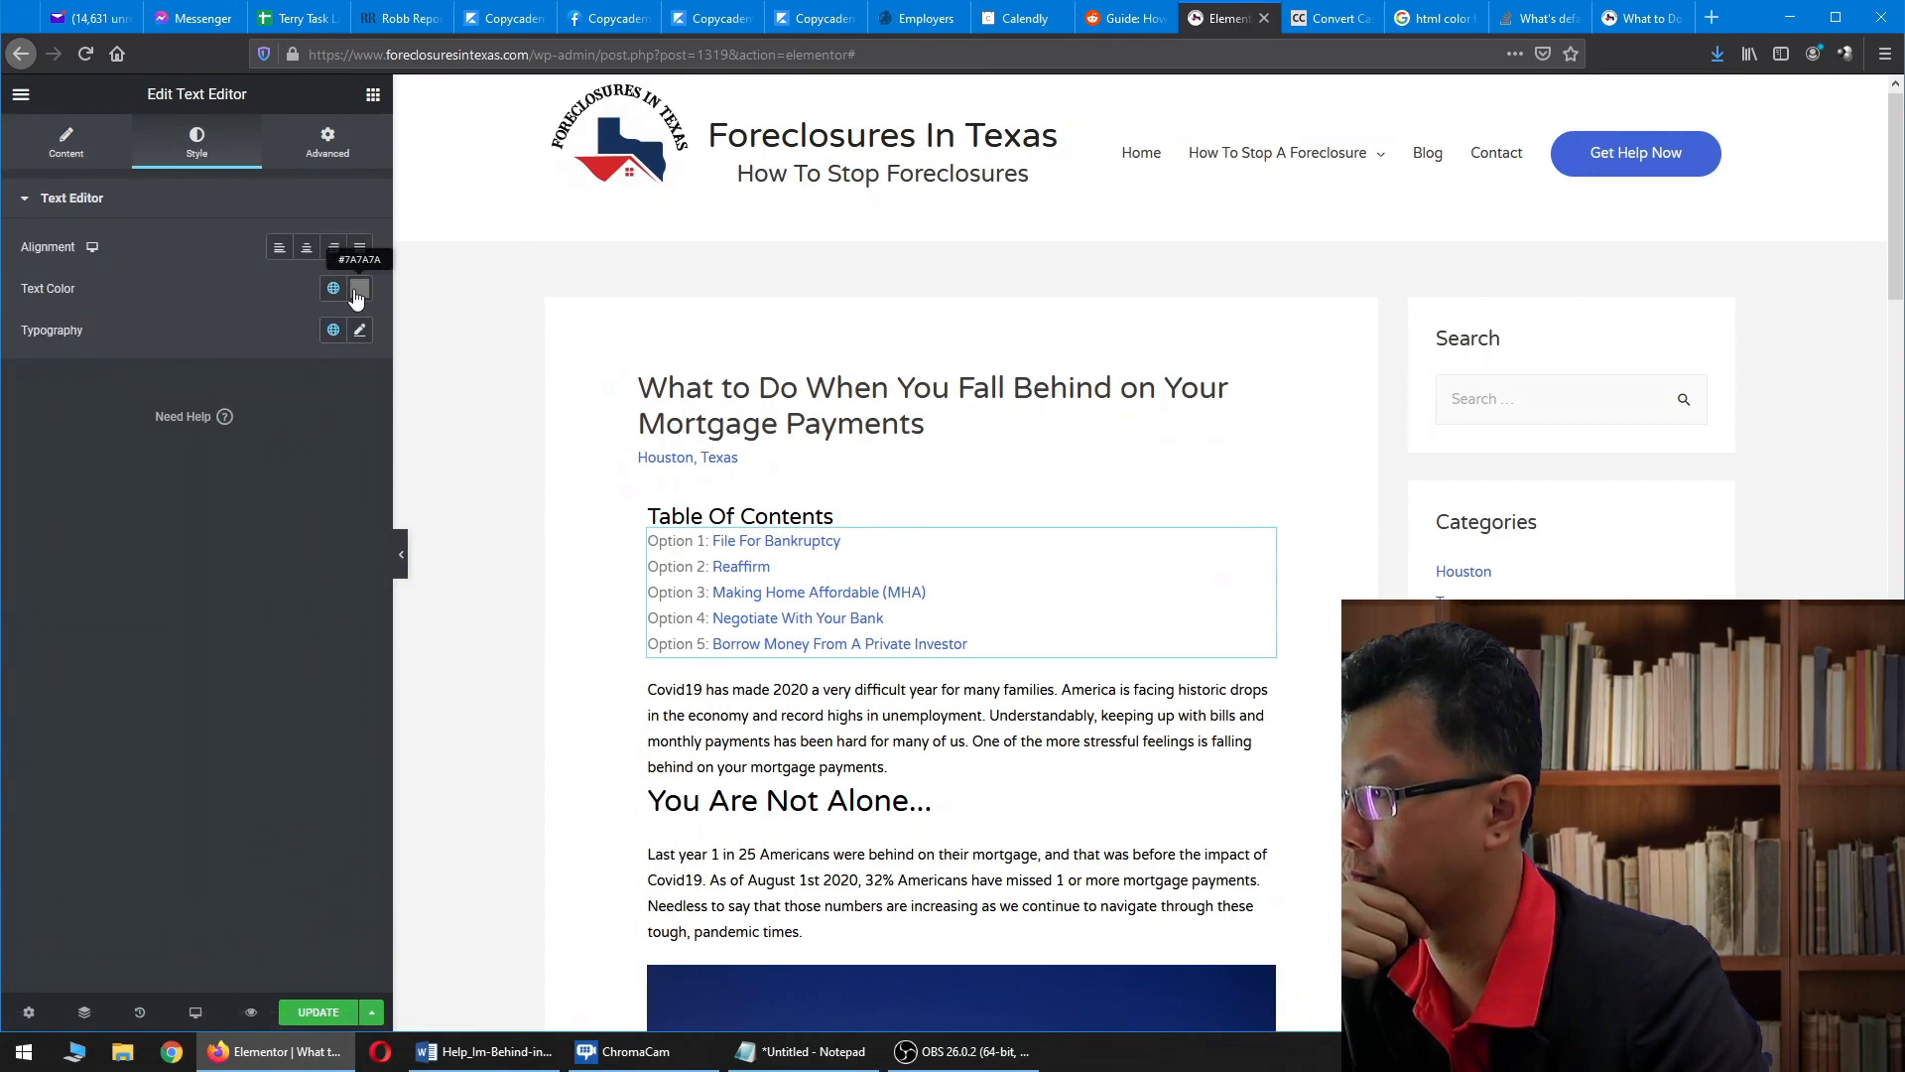
click(359, 288)
click(804, 1051)
click(1242, 638)
key(ctrl+a)
text(conclusion)
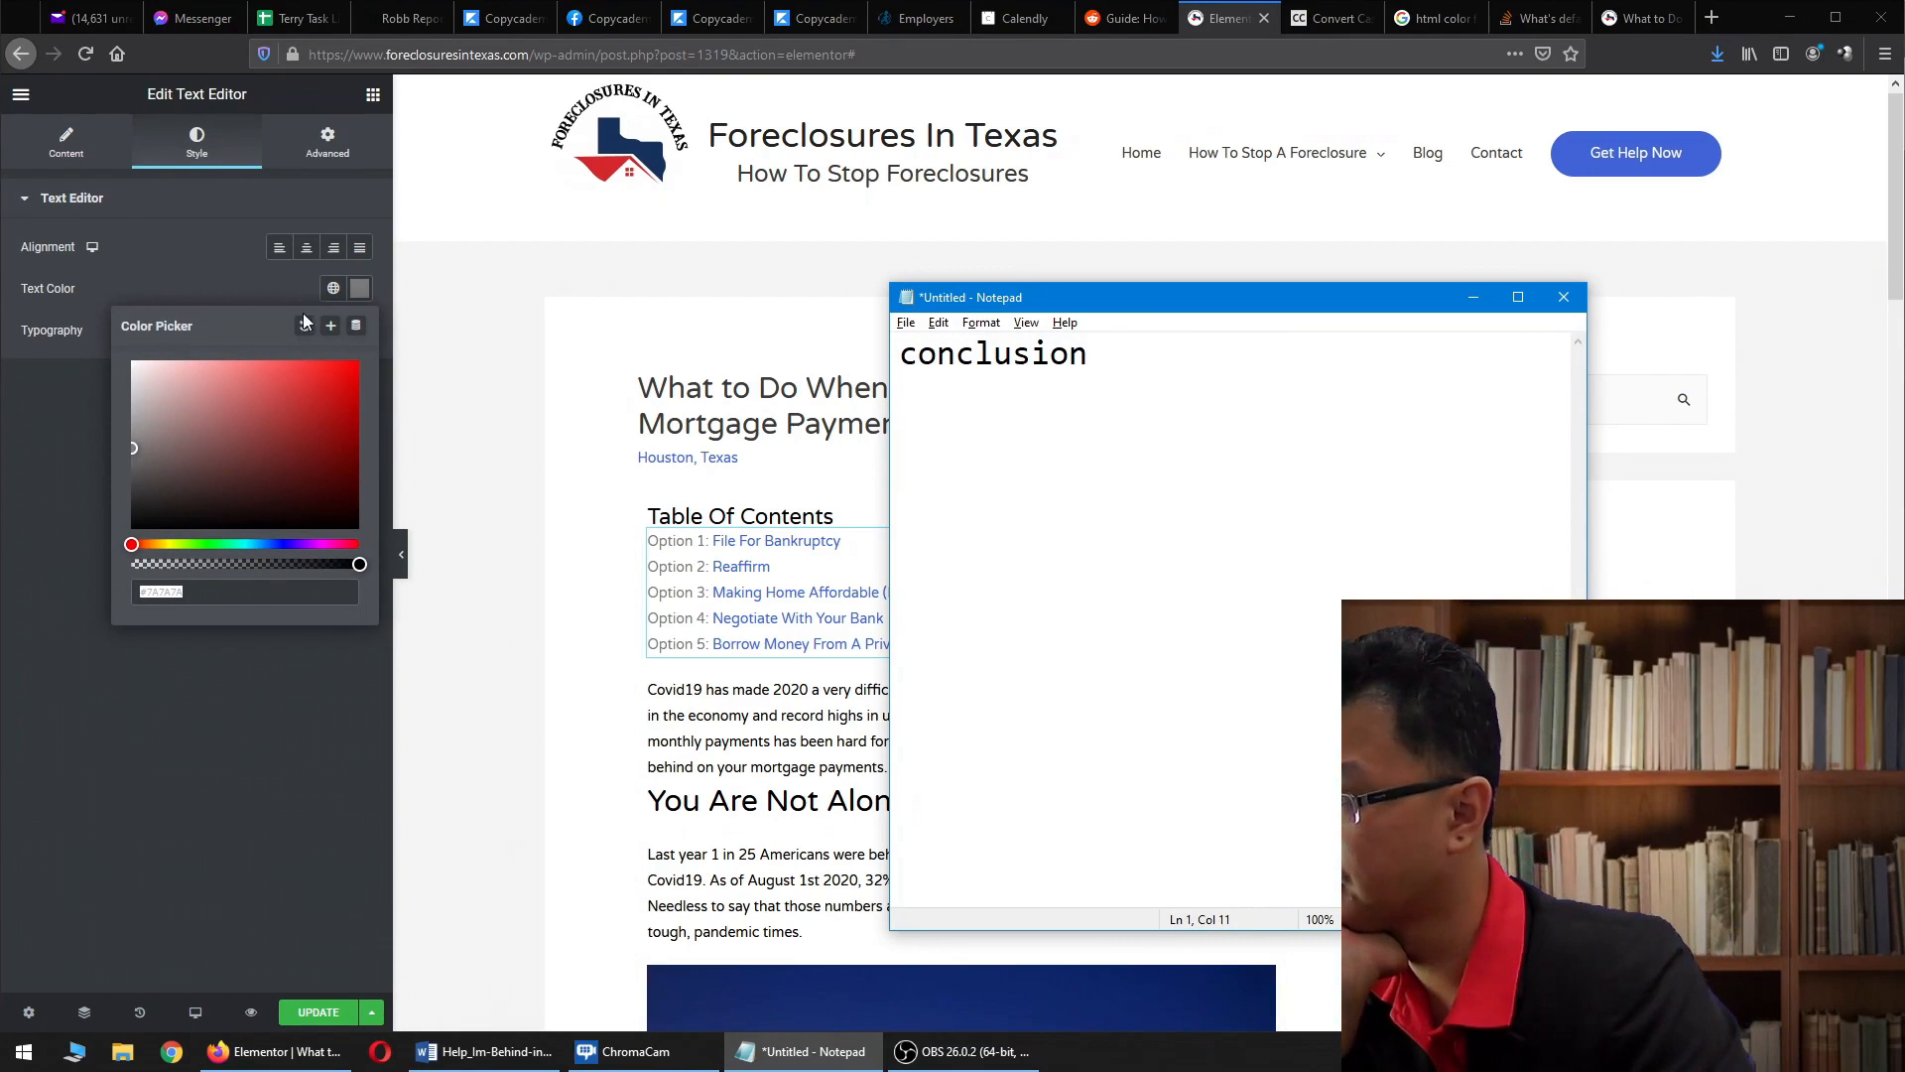
- Copy the option list's text color code #7A7A7A and paste it into Notepad below "conclusion"
right_click(179, 592)
click(208, 655)
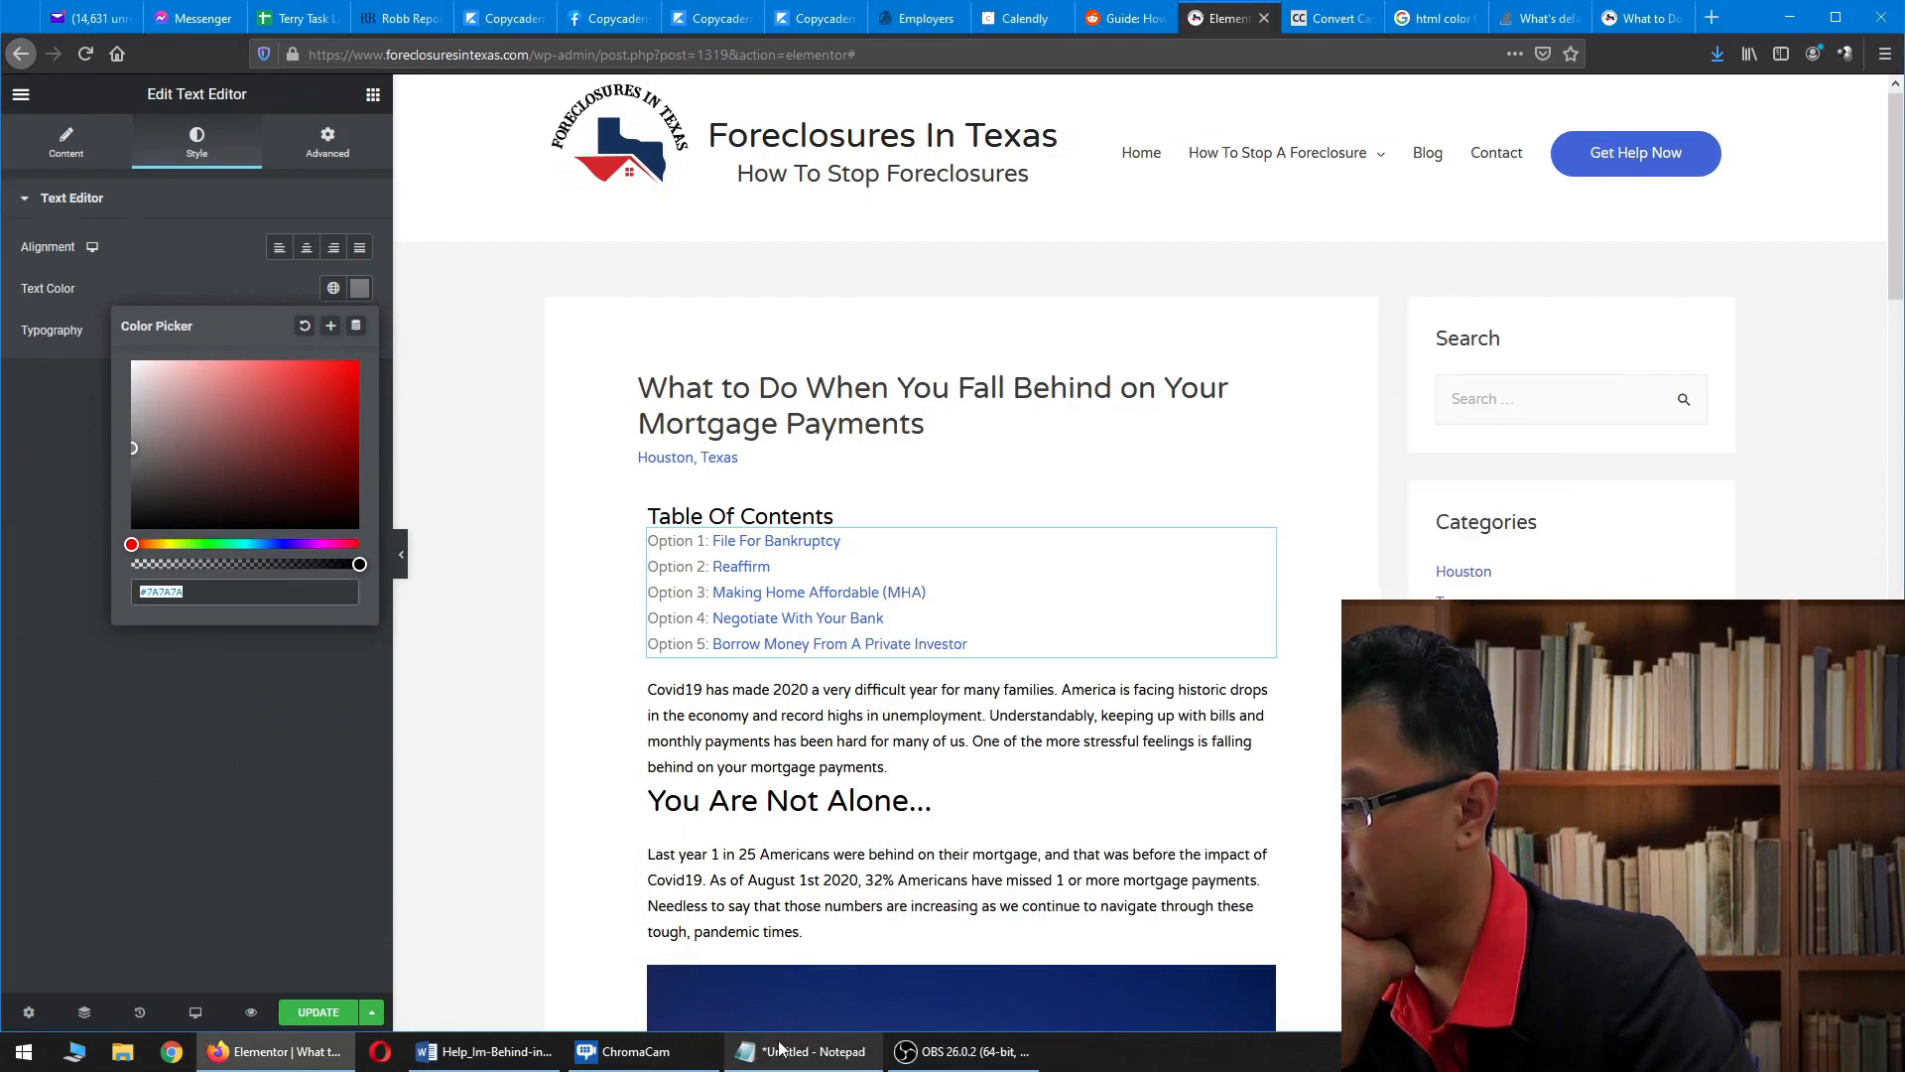
click(803, 1051)
right_click(1154, 486)
key(Escape)
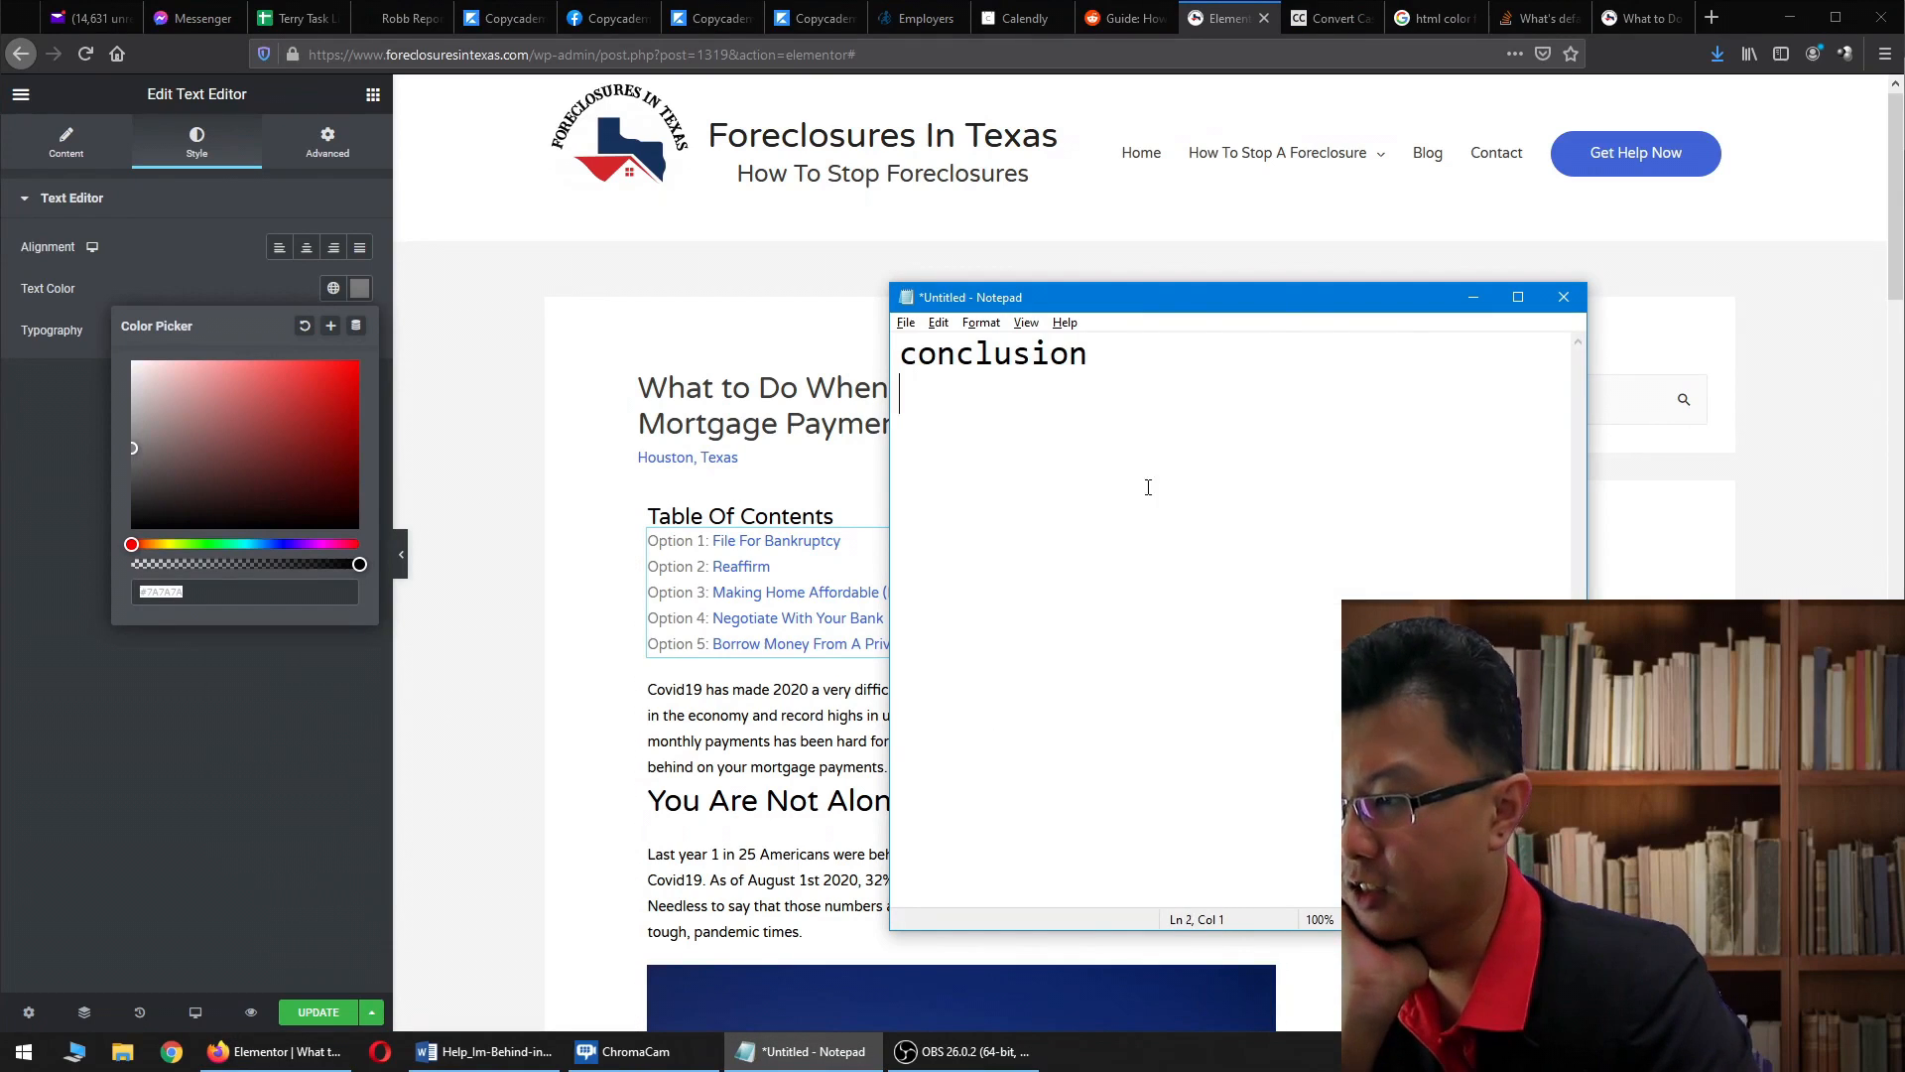
right_click(1132, 491)
click(1201, 574)
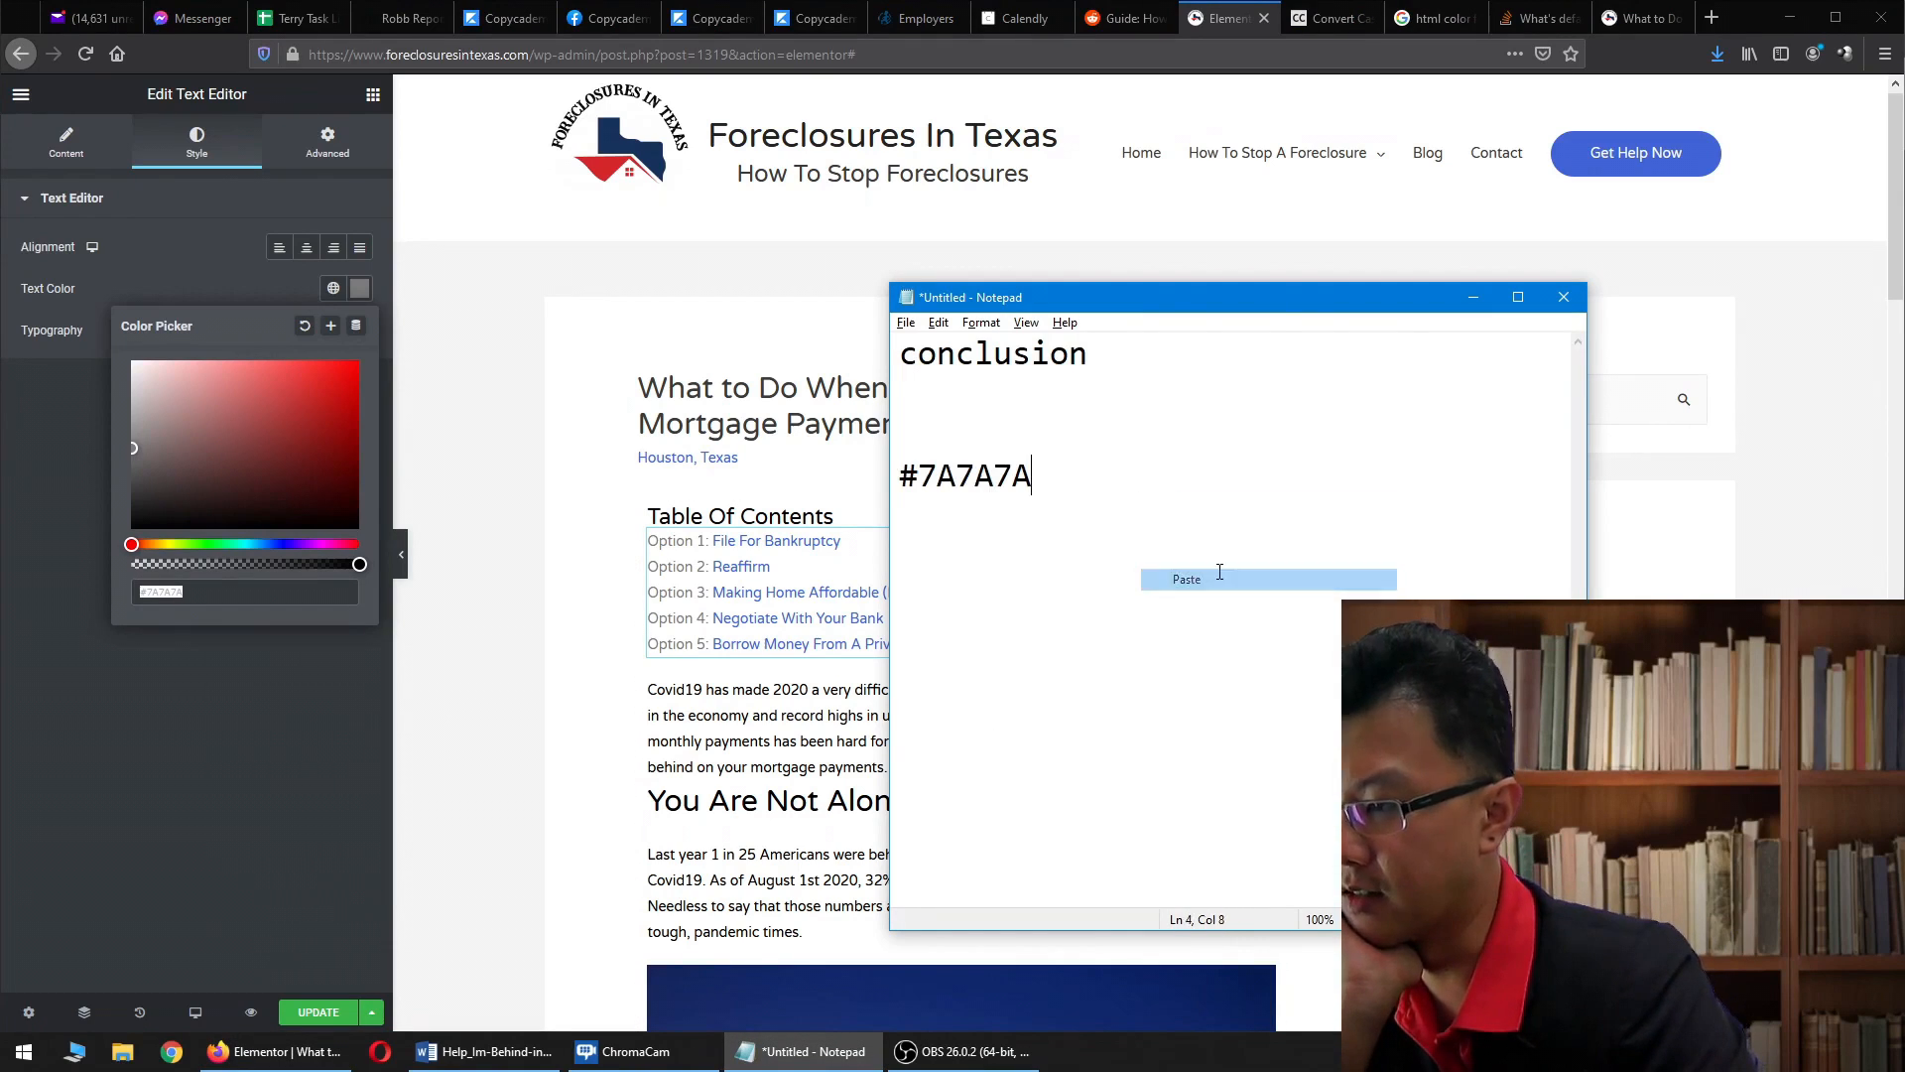
click(614, 489)
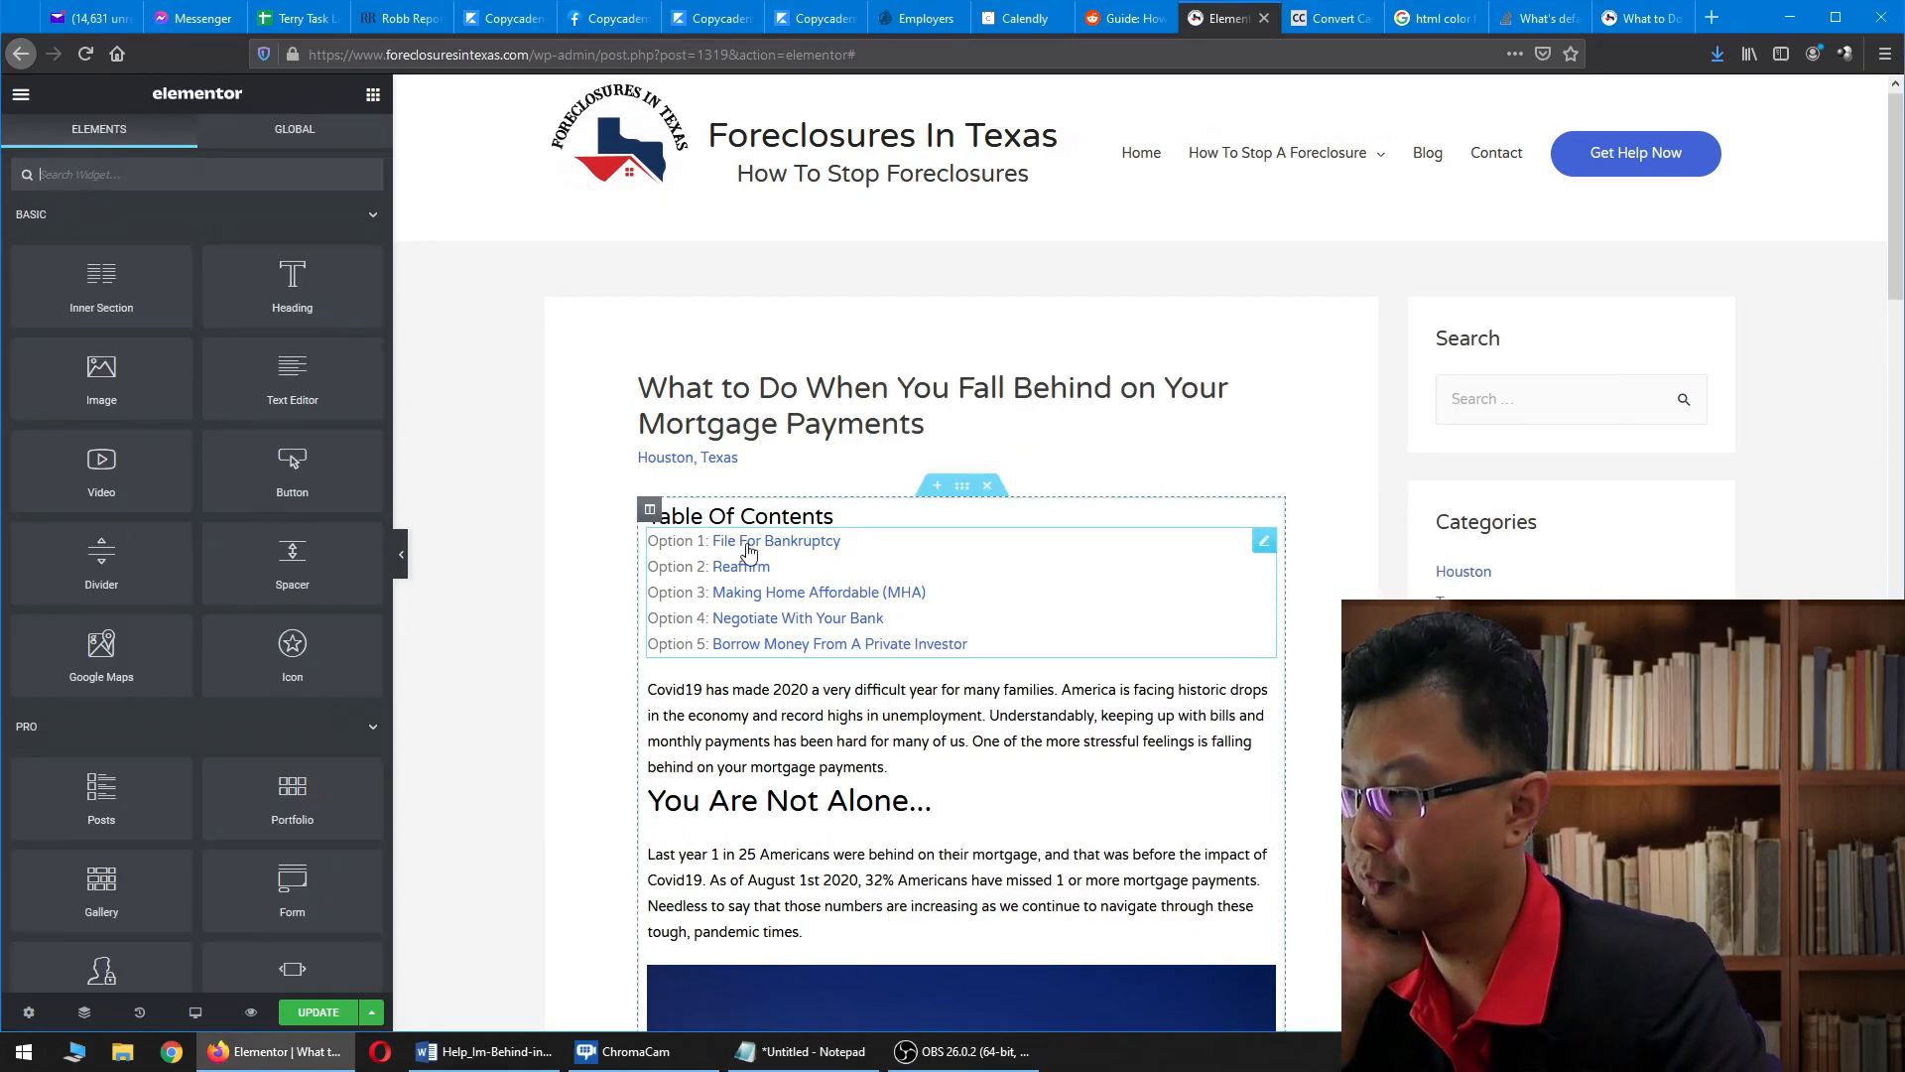
- Preview earlier states of the heading in the edit history and return to the latest edit
click(1266, 520)
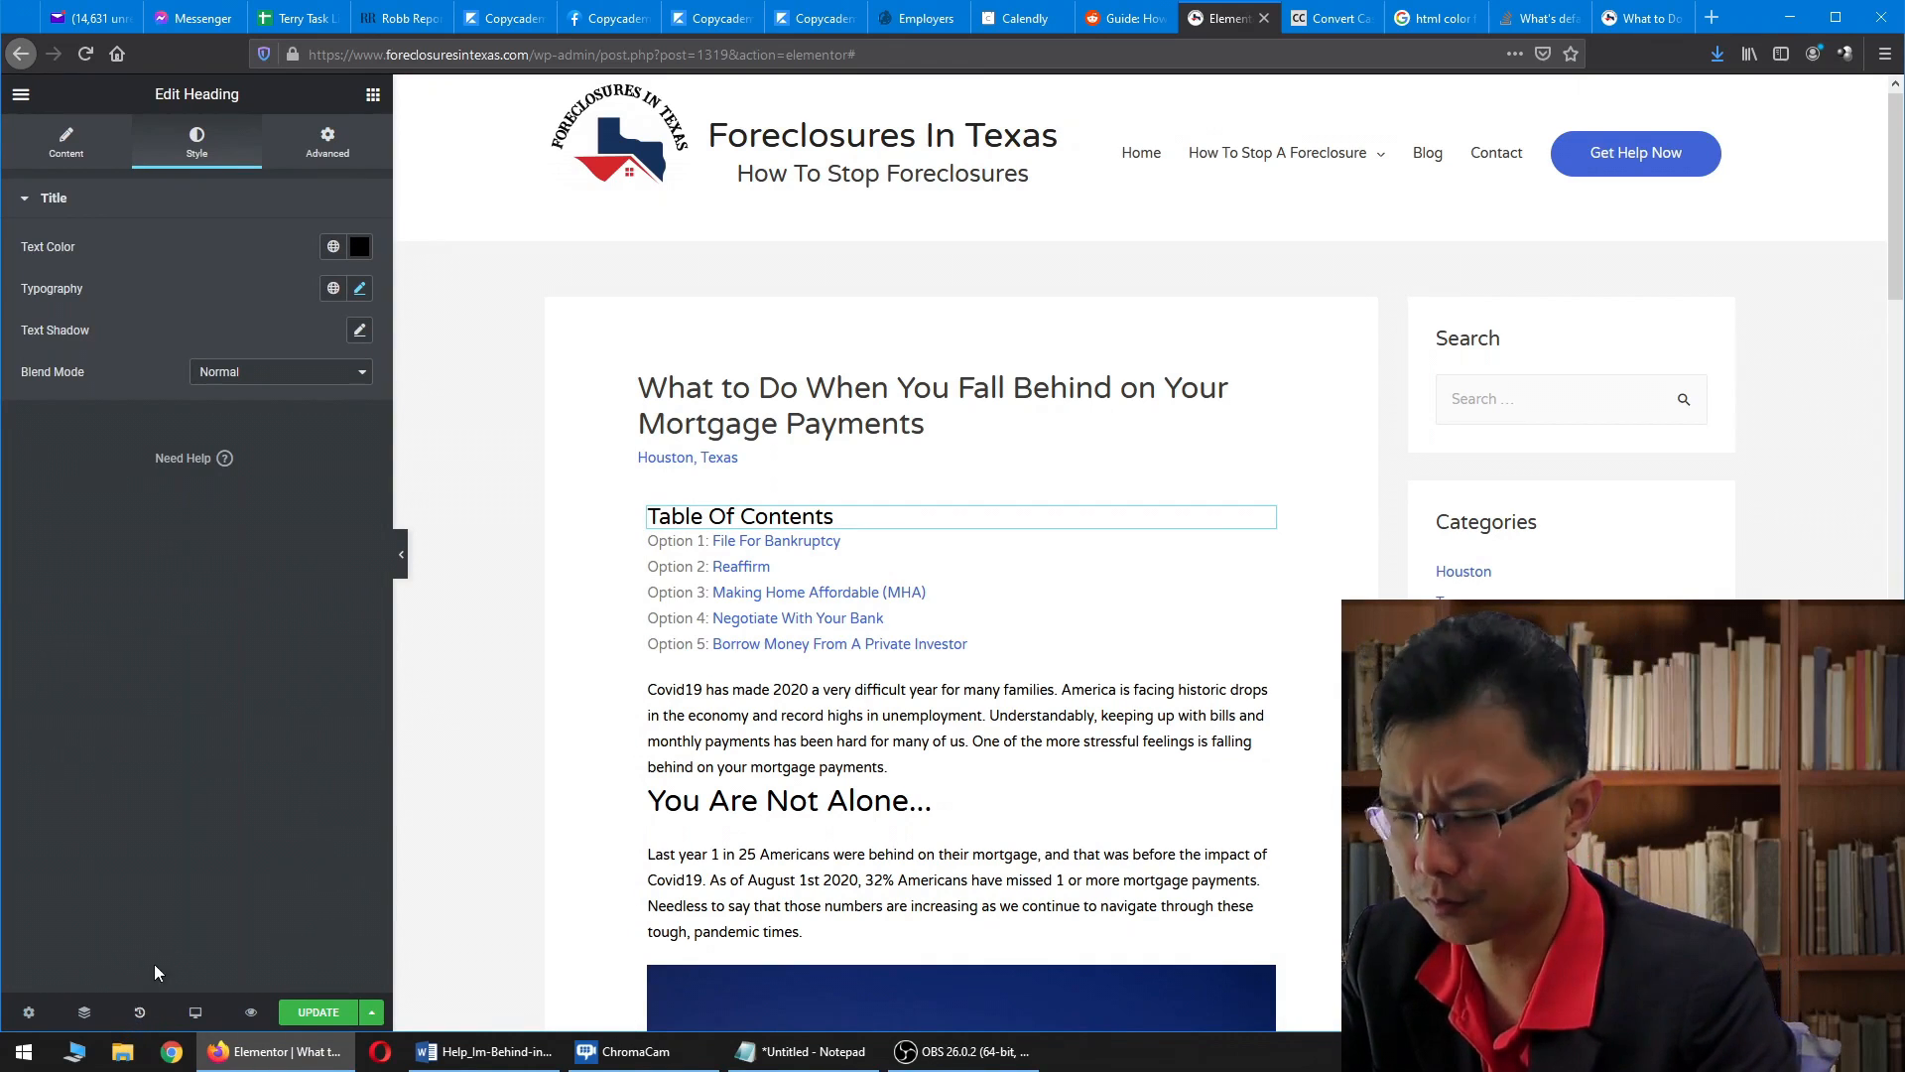
click(139, 1014)
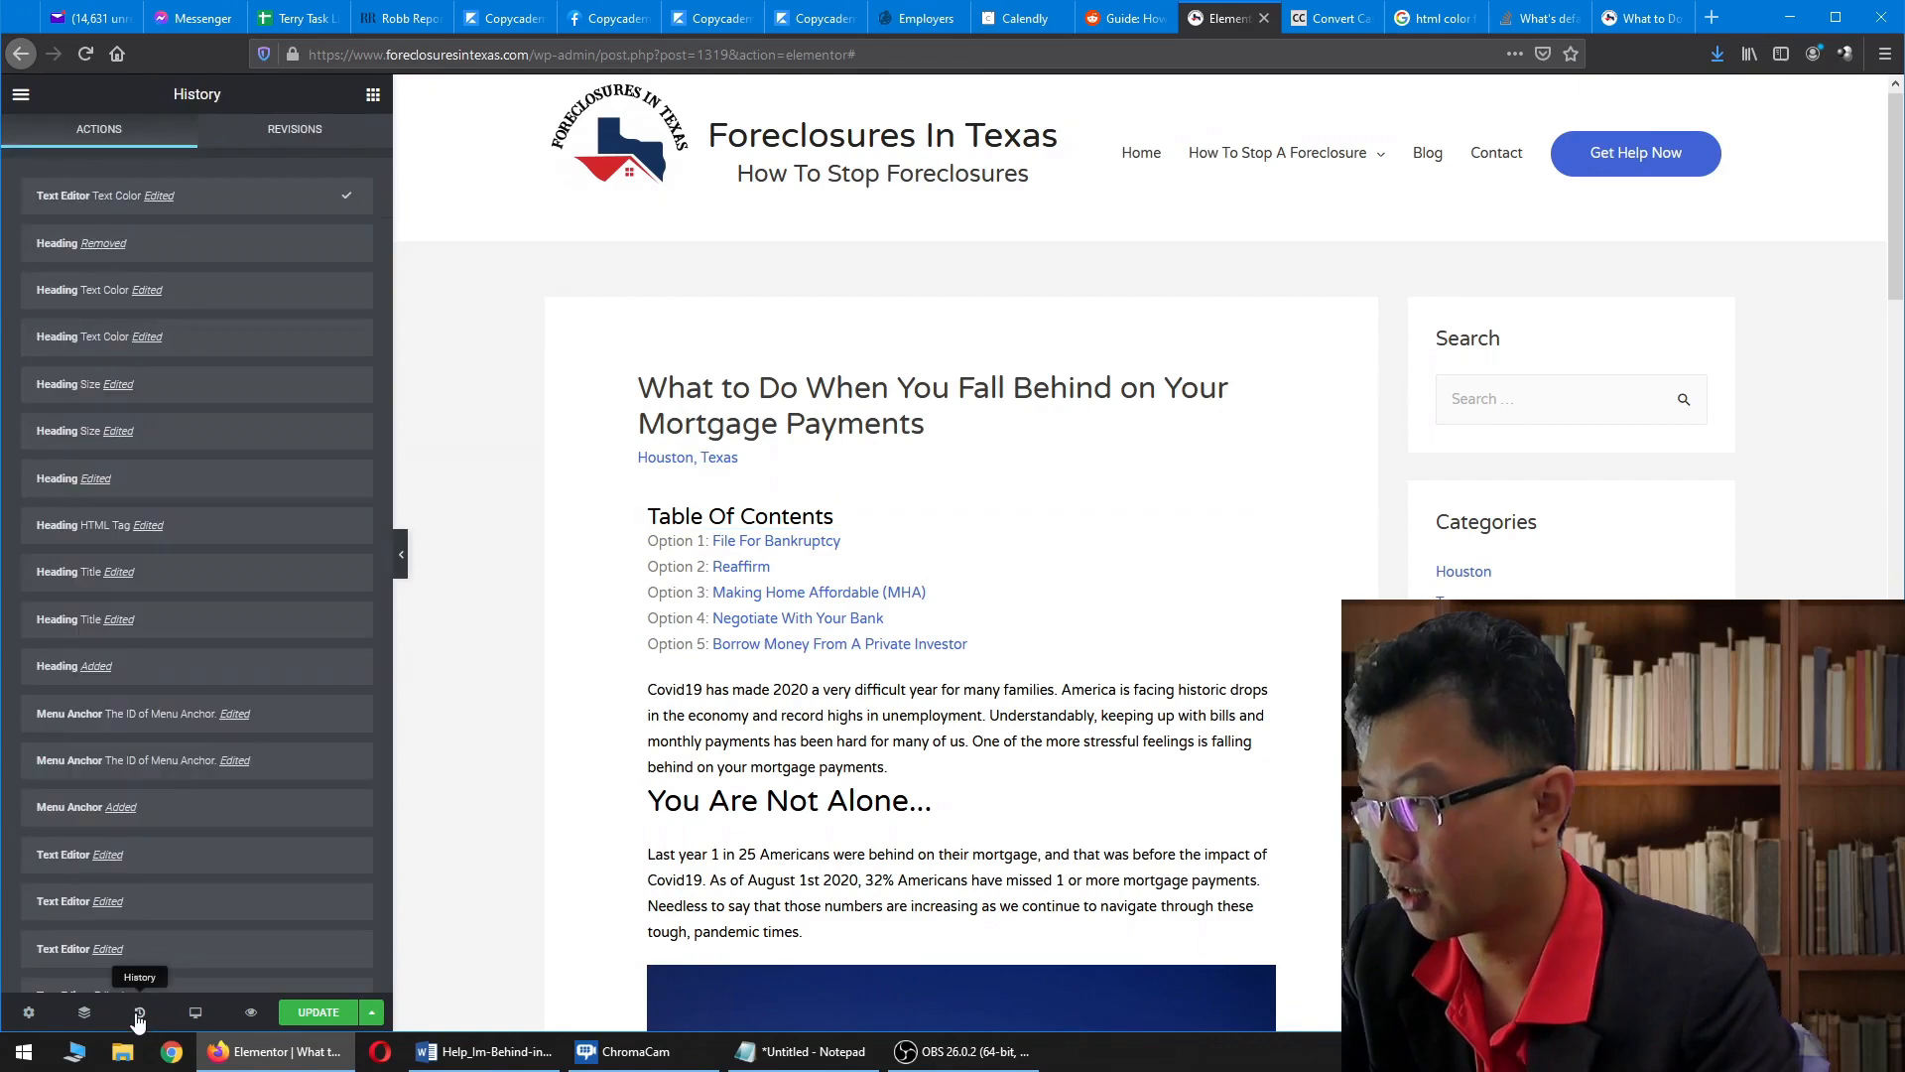
click(218, 291)
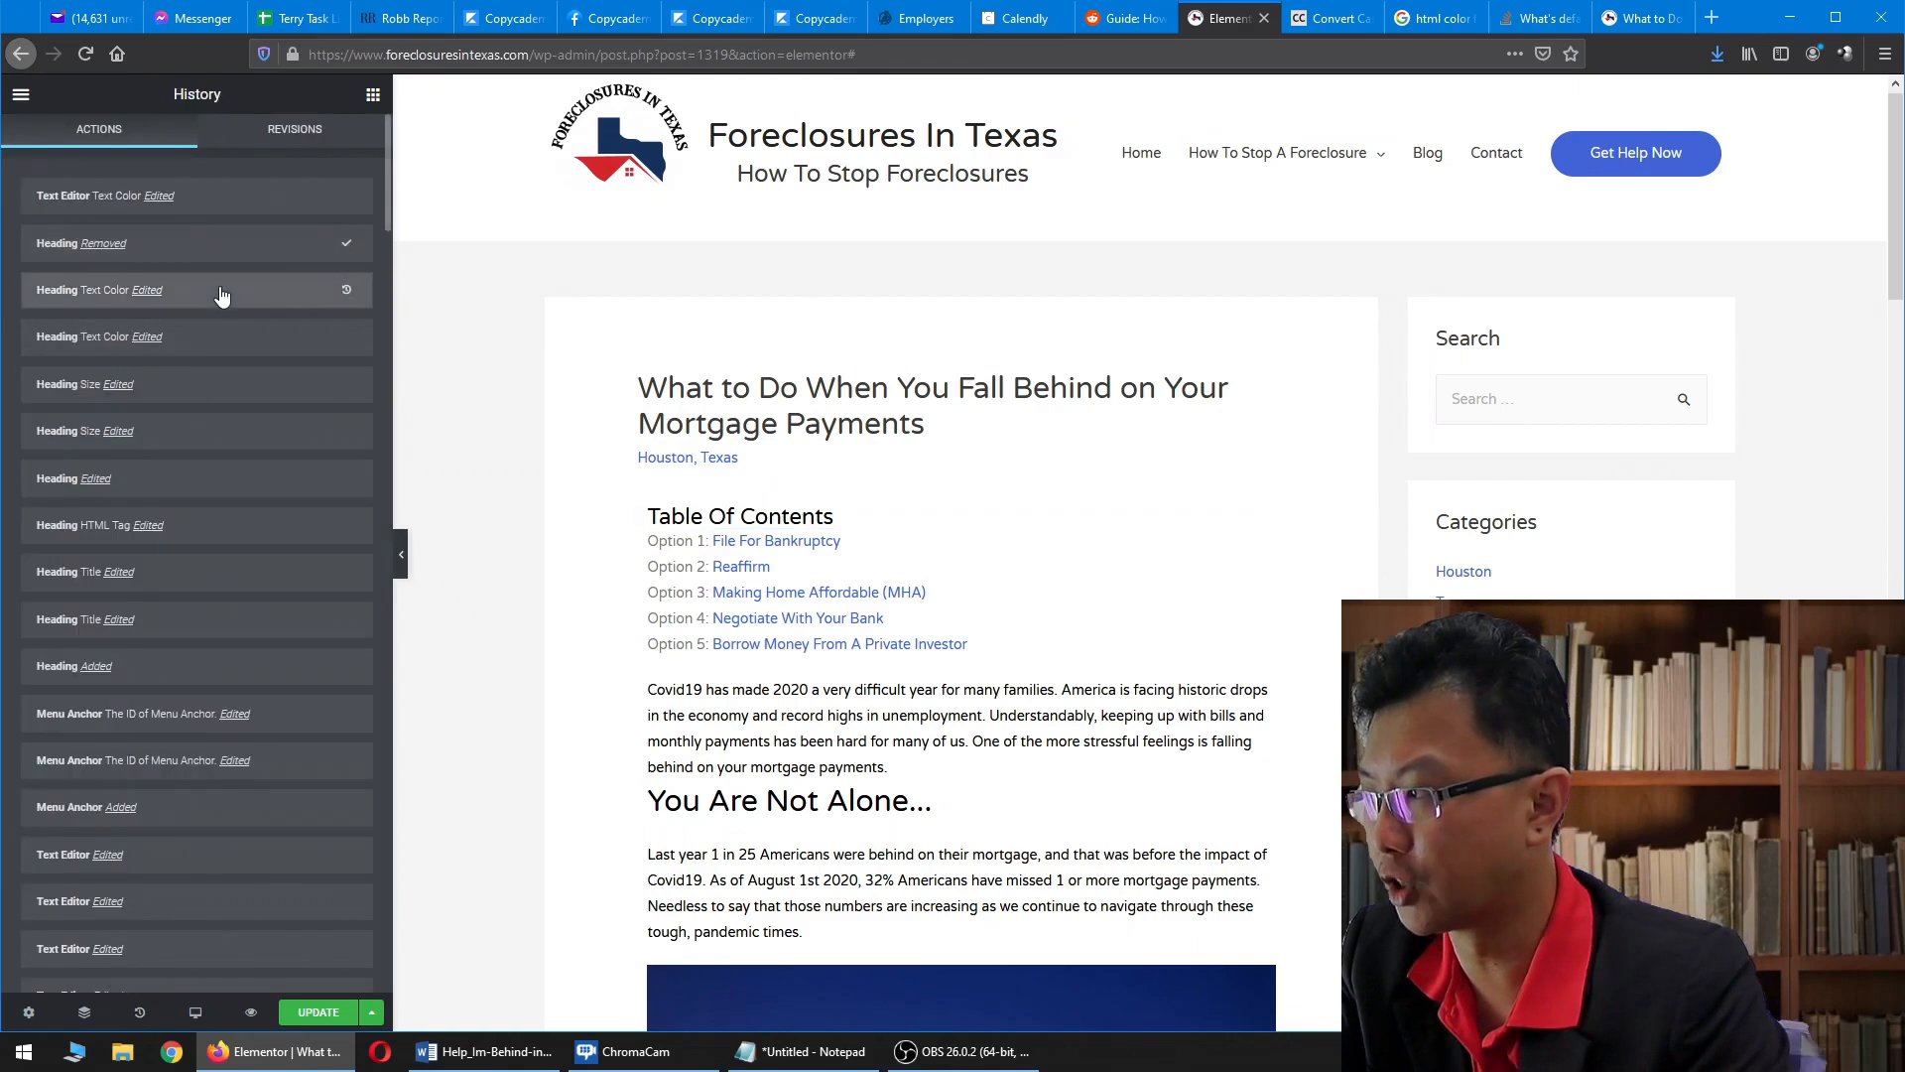
click(217, 334)
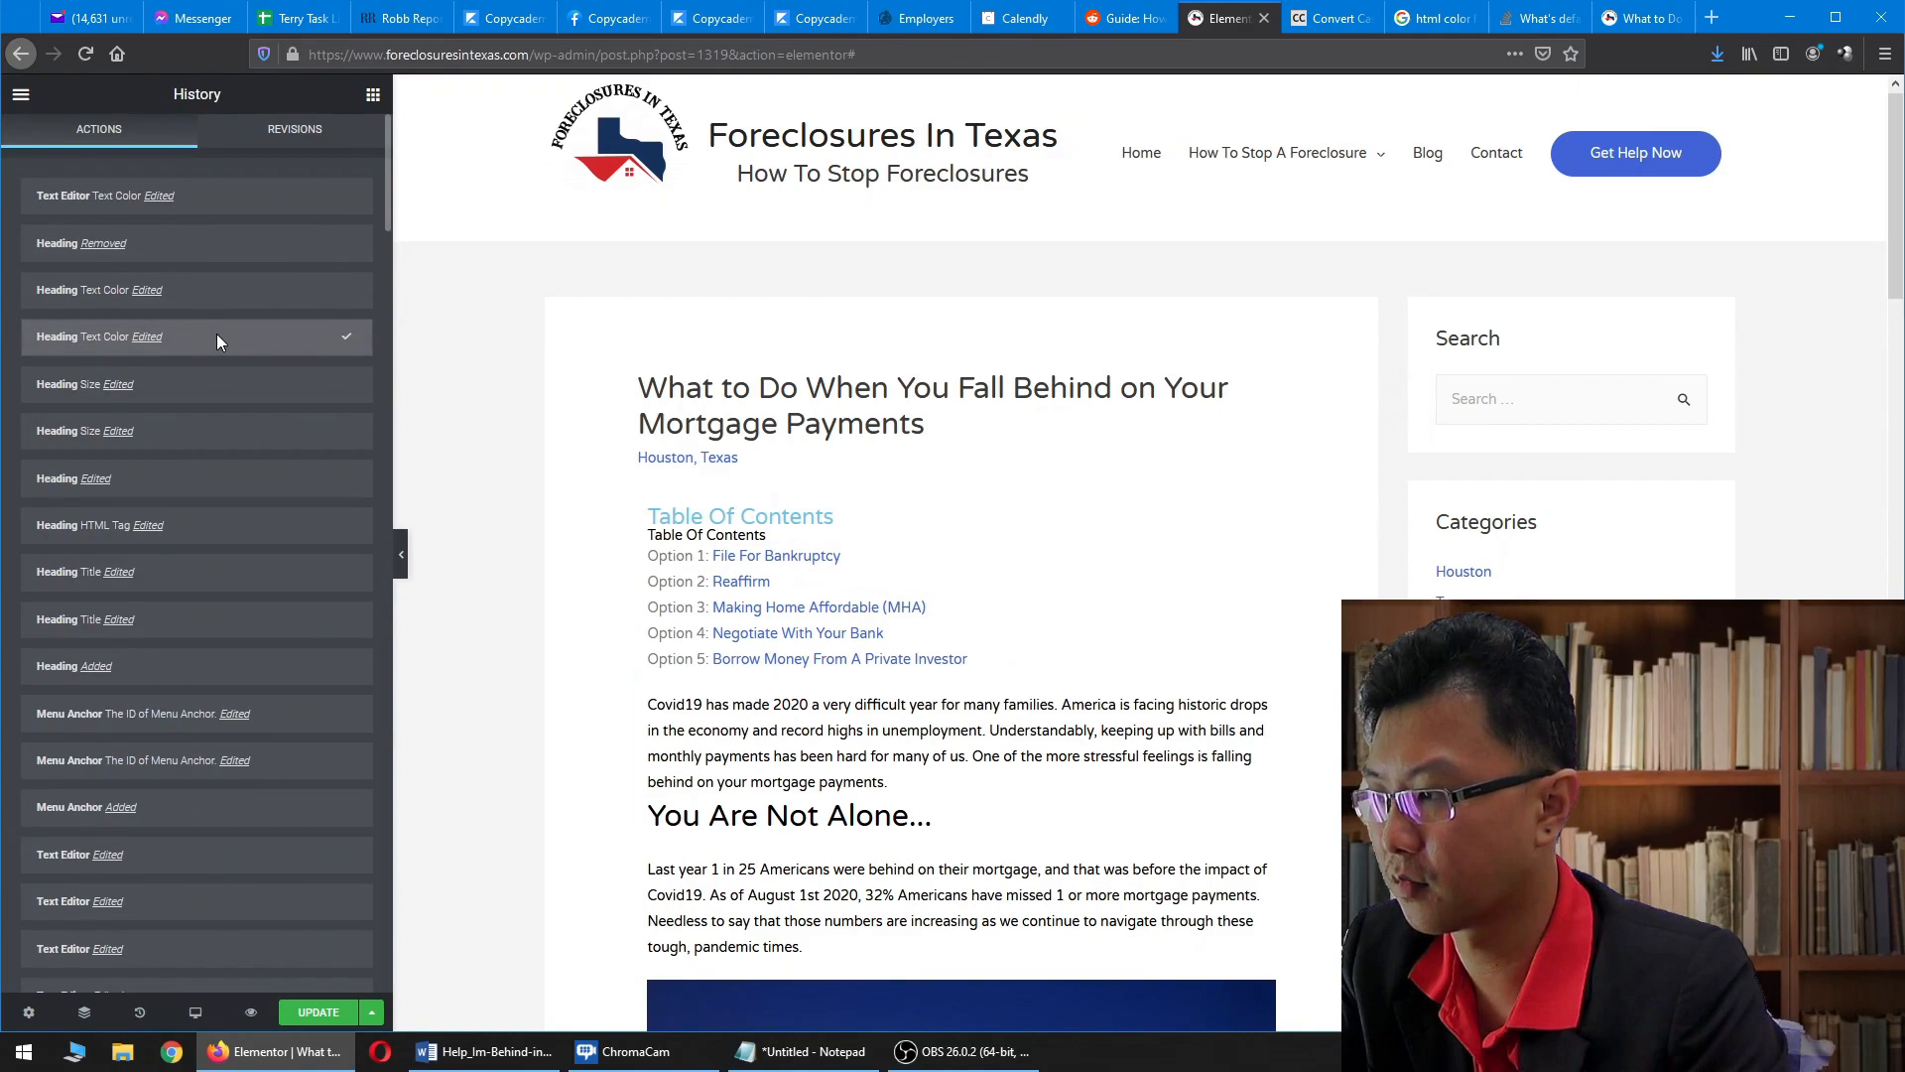
click(247, 380)
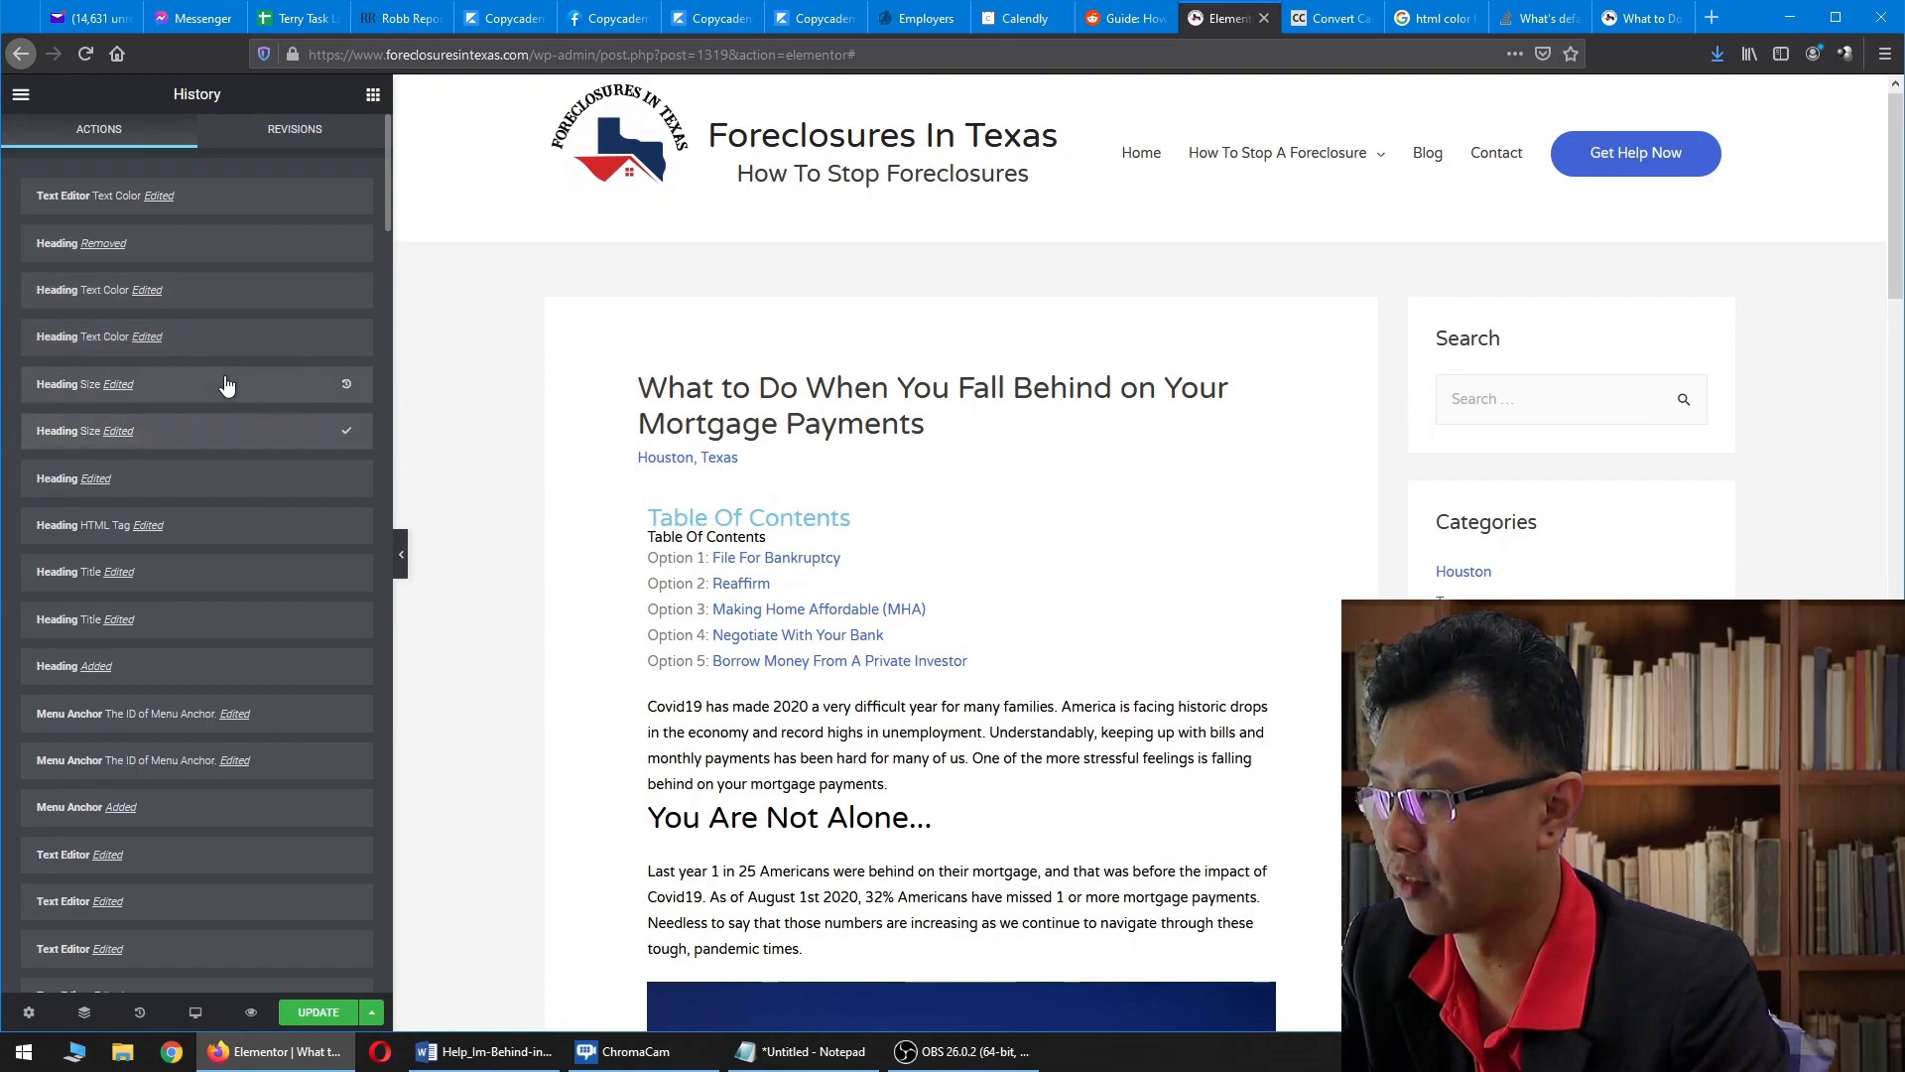
click(220, 336)
click(242, 241)
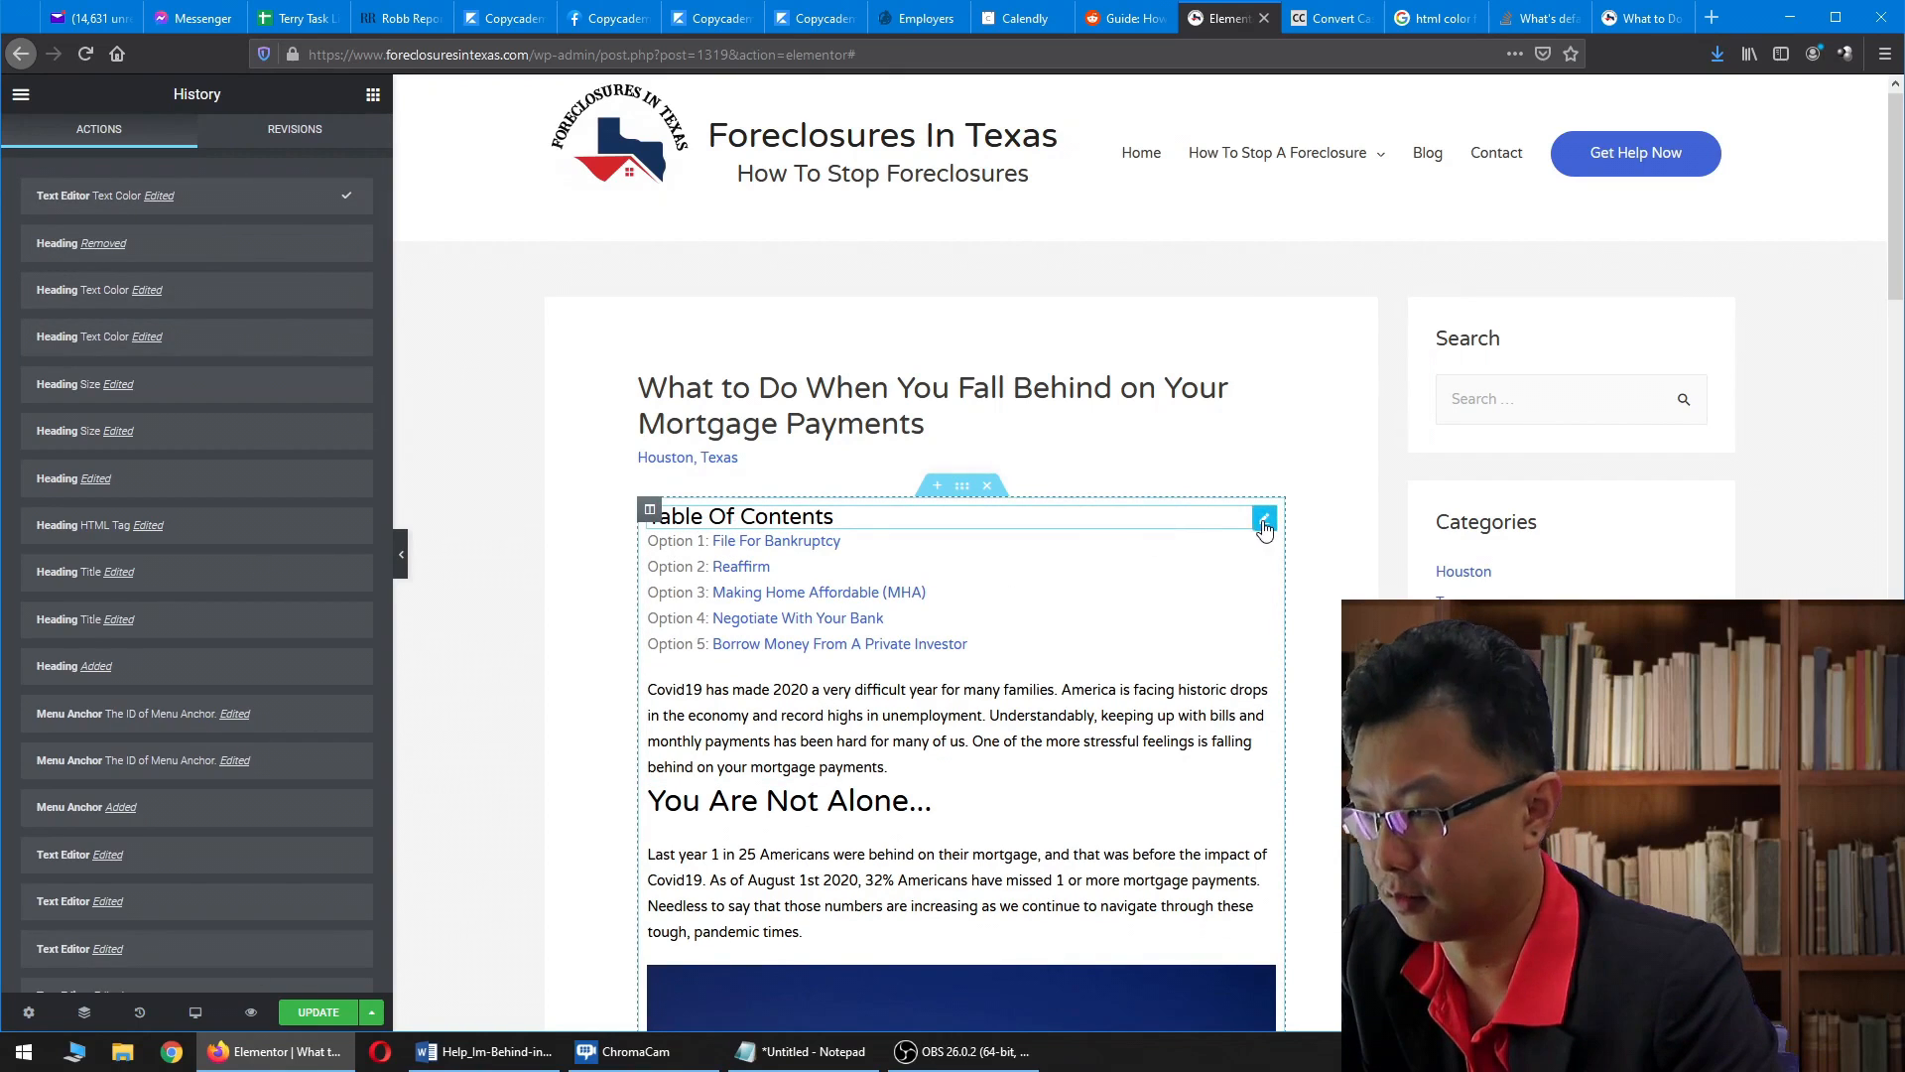
- Set the Table Of Contents heading's text color to #7A7A7A
click(1264, 526)
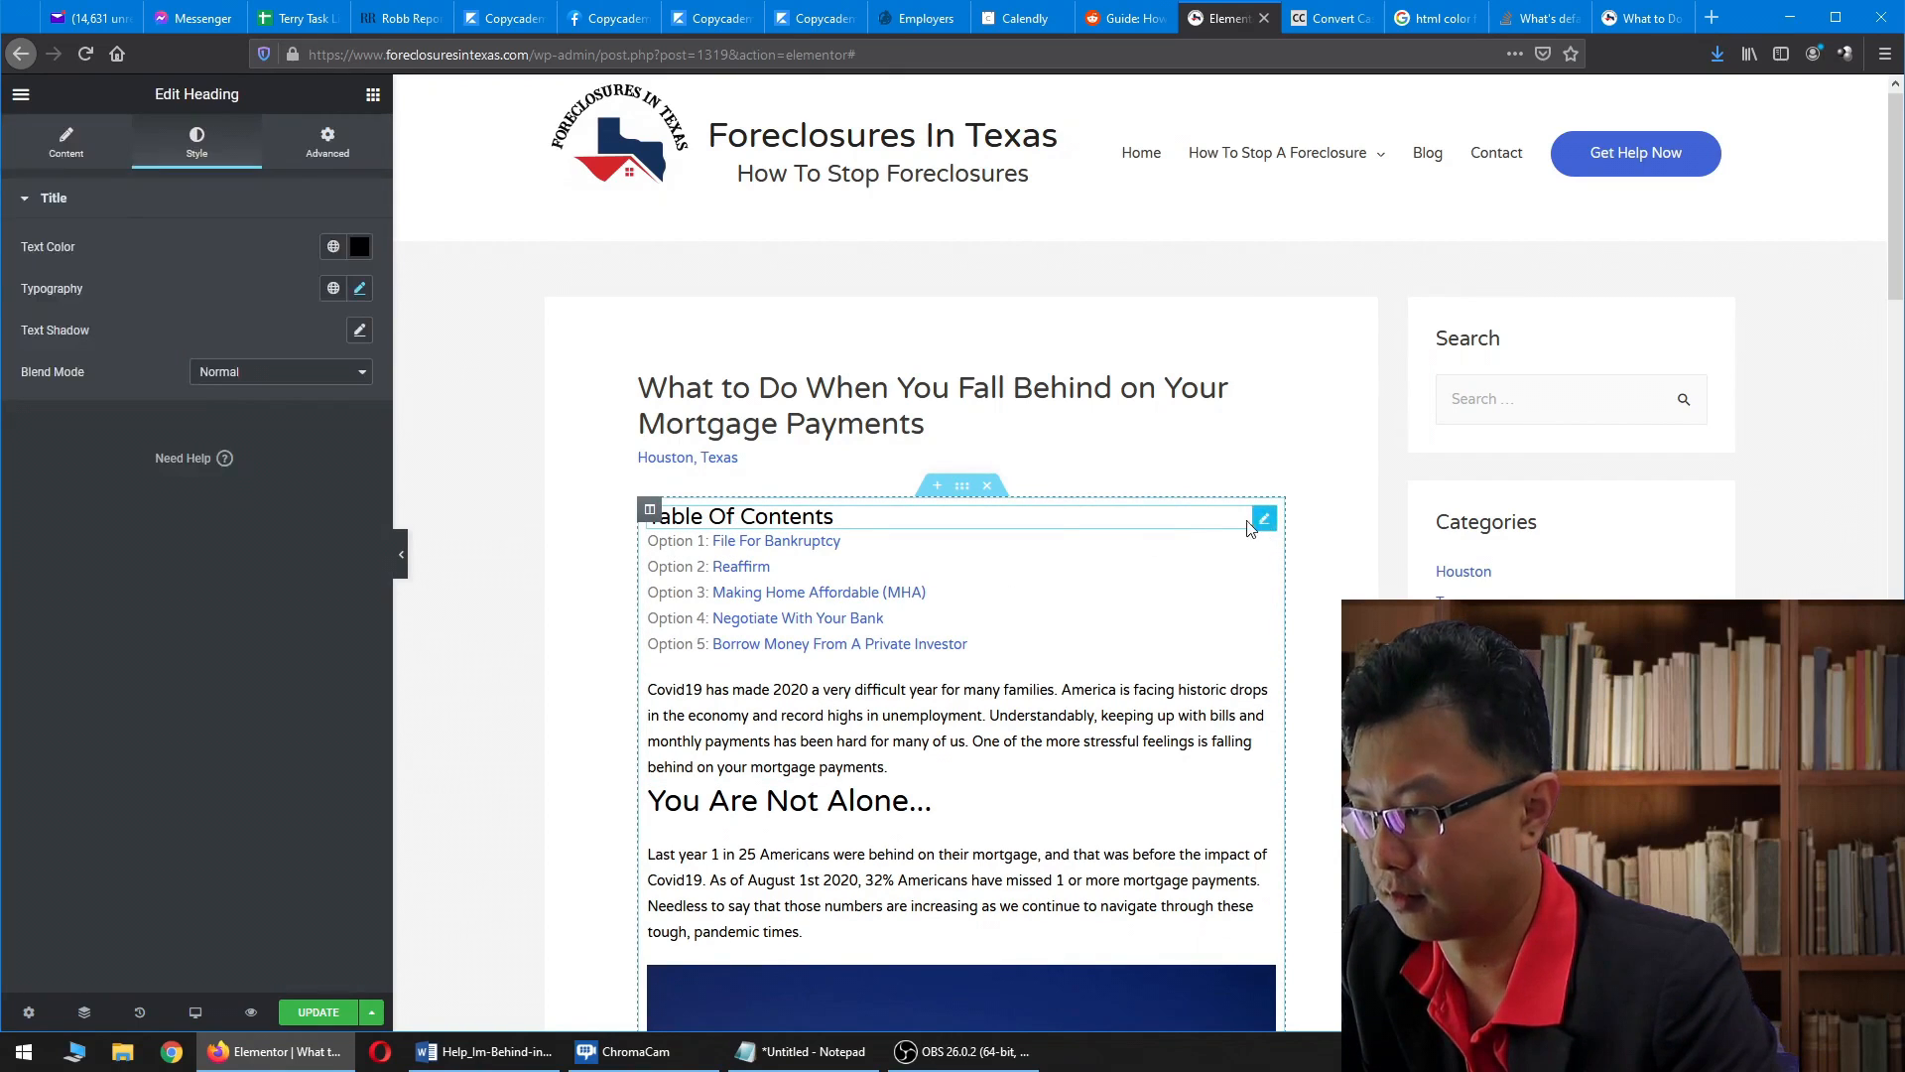
click(364, 250)
key(ctrl+c)
click(151, 552)
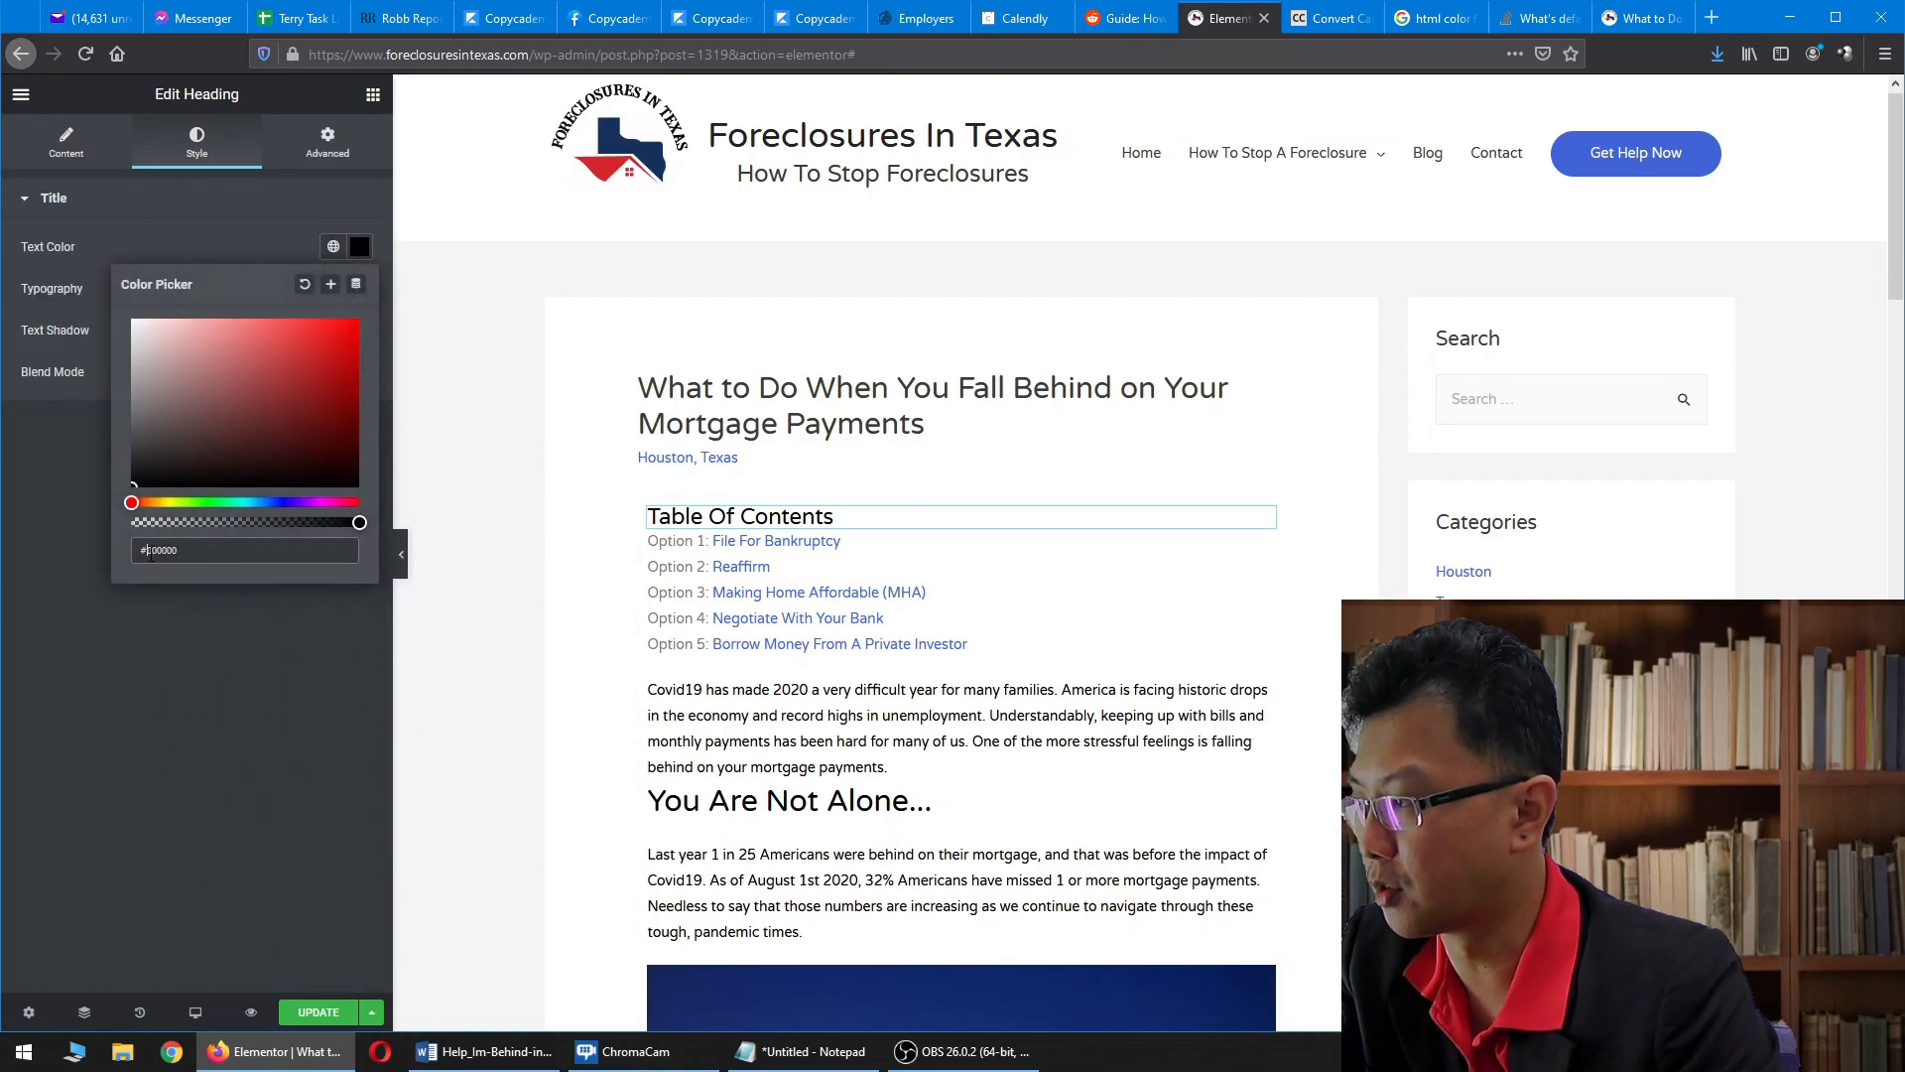
right_click(180, 556)
click(235, 645)
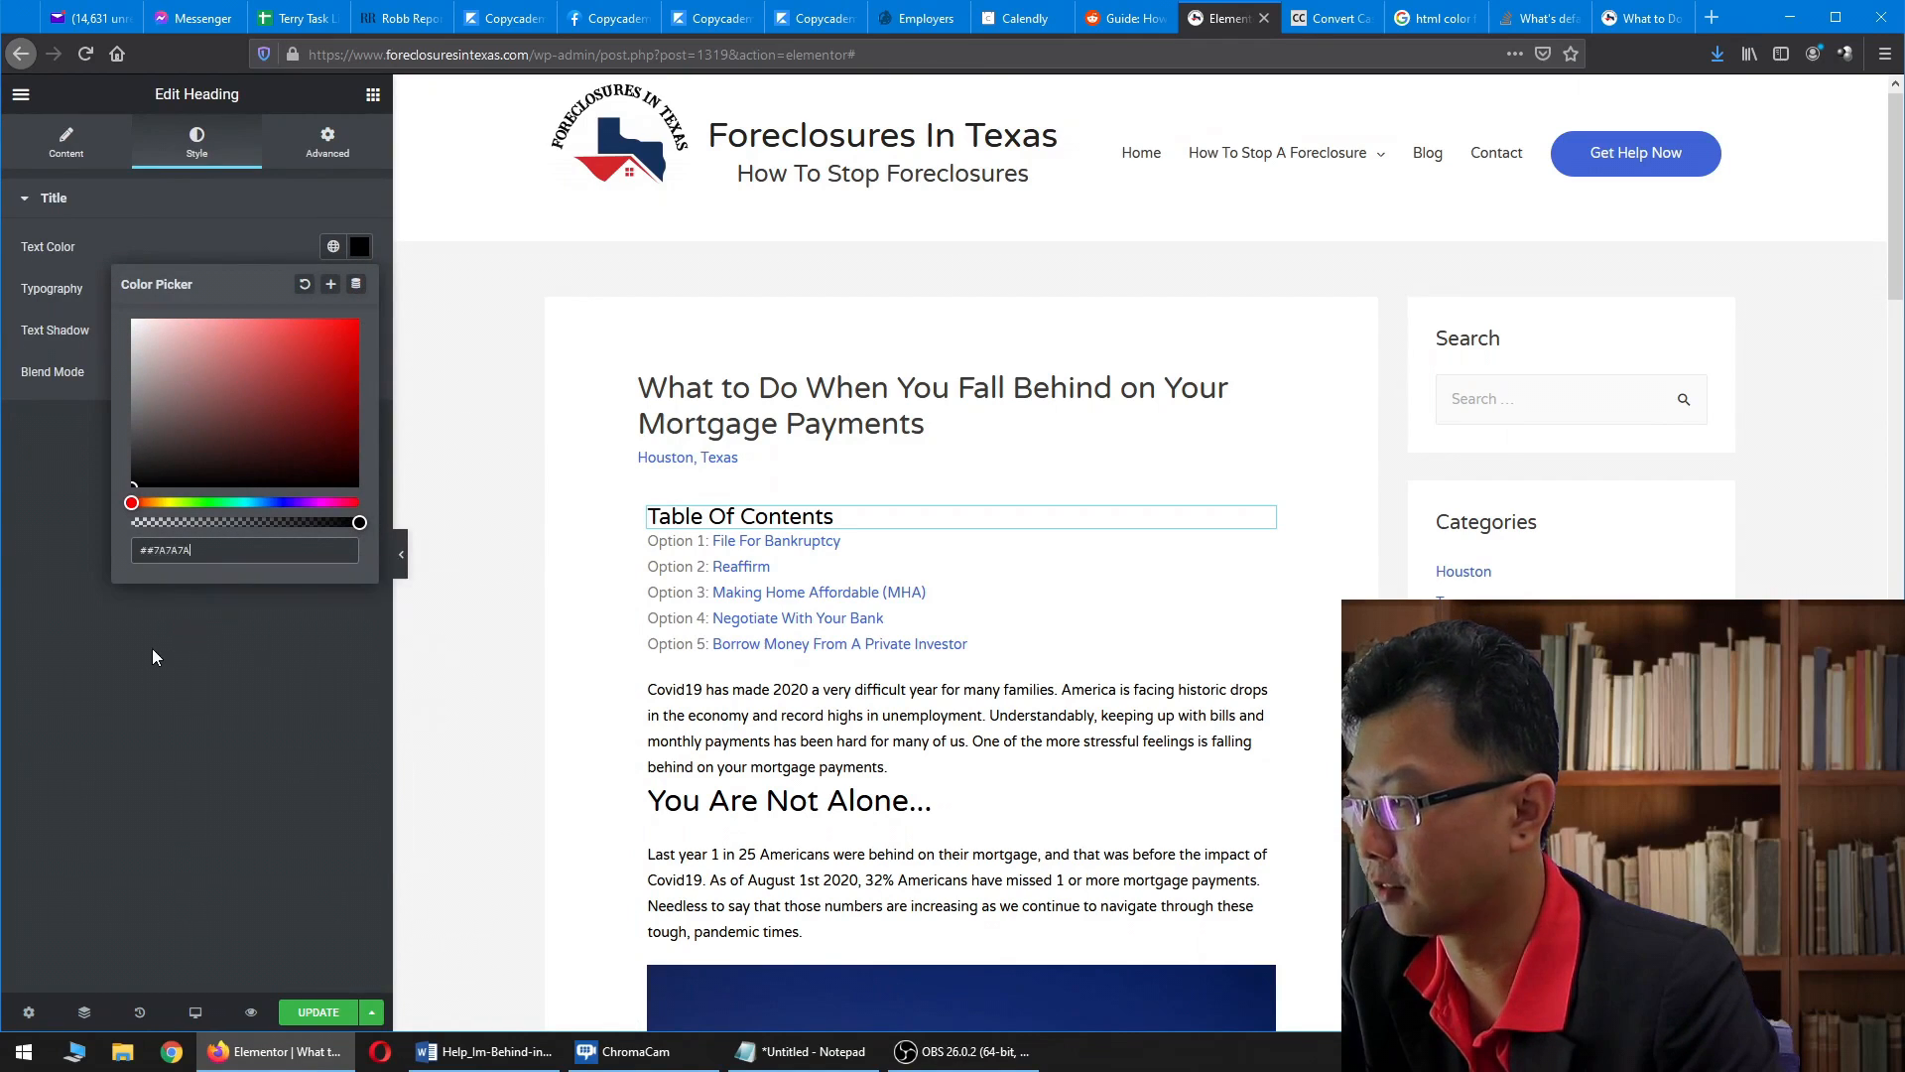
click(151, 649)
click(363, 252)
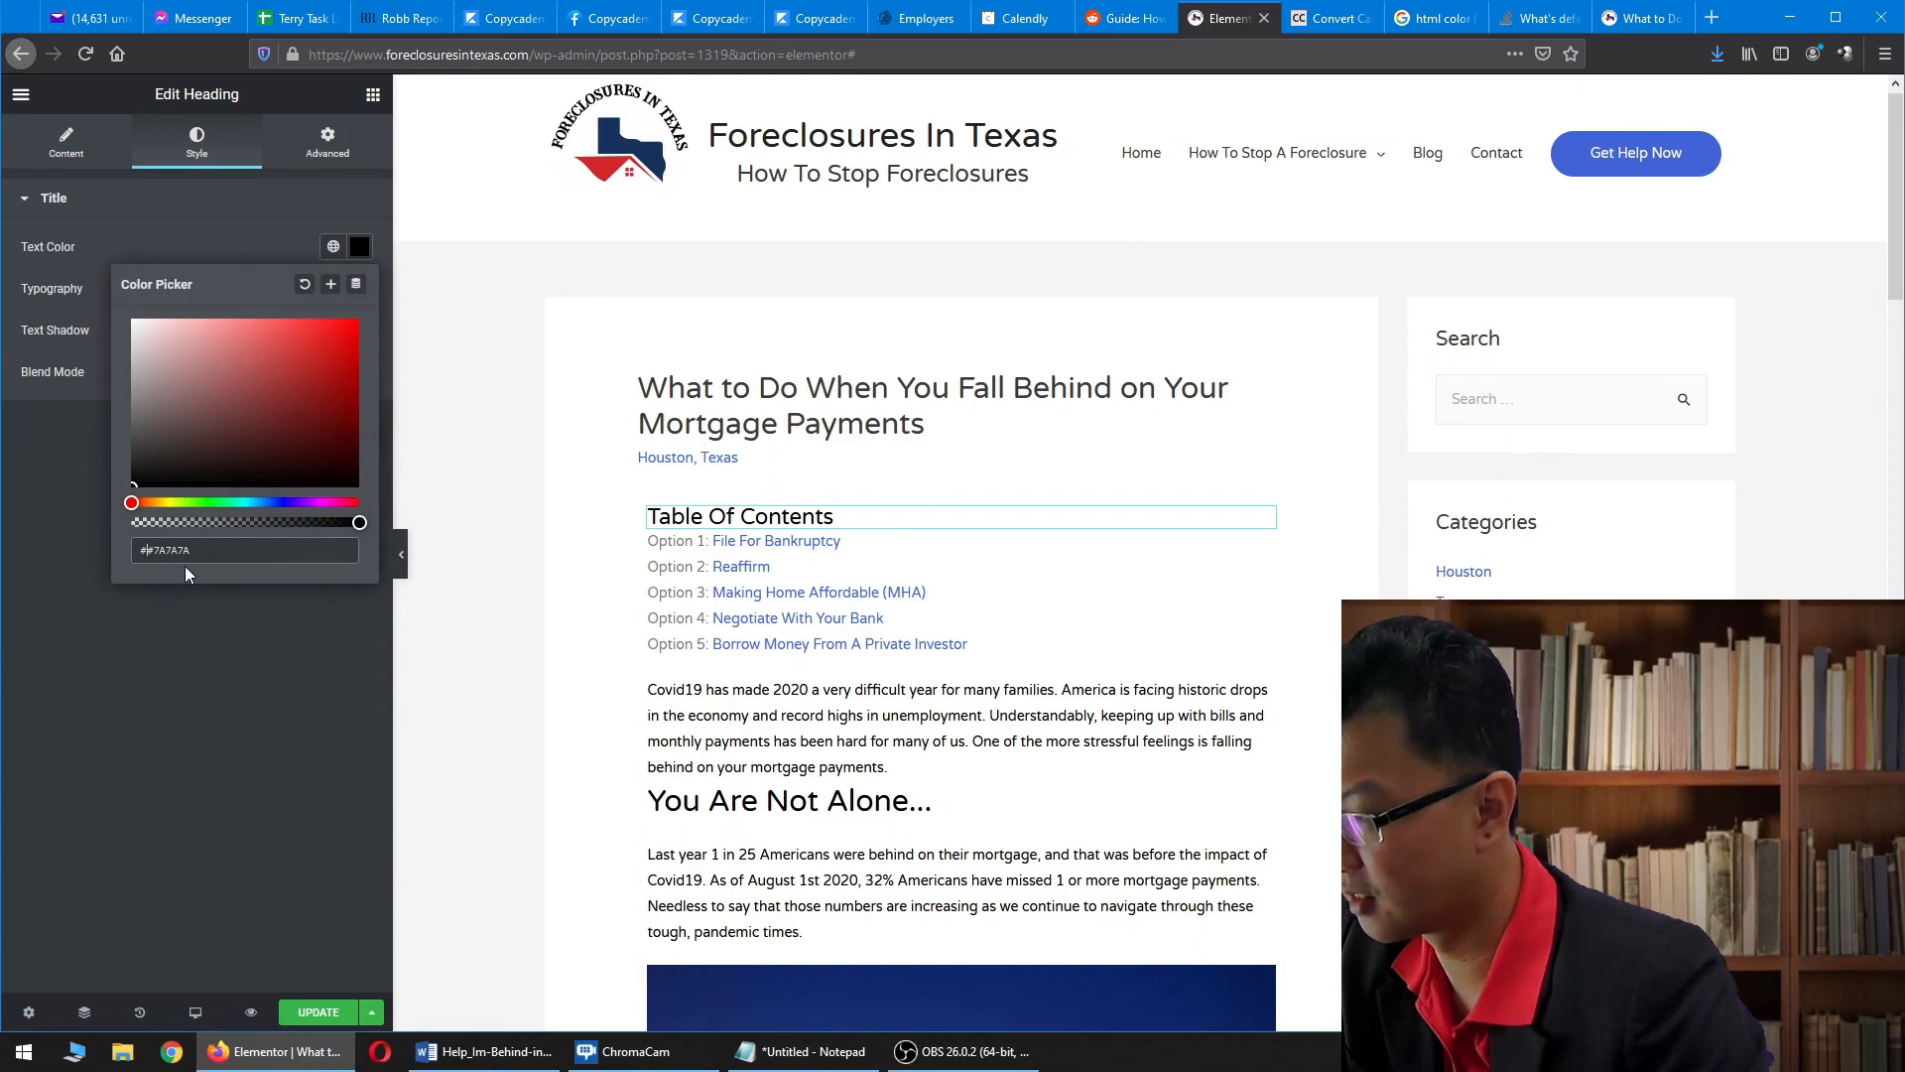
click(228, 620)
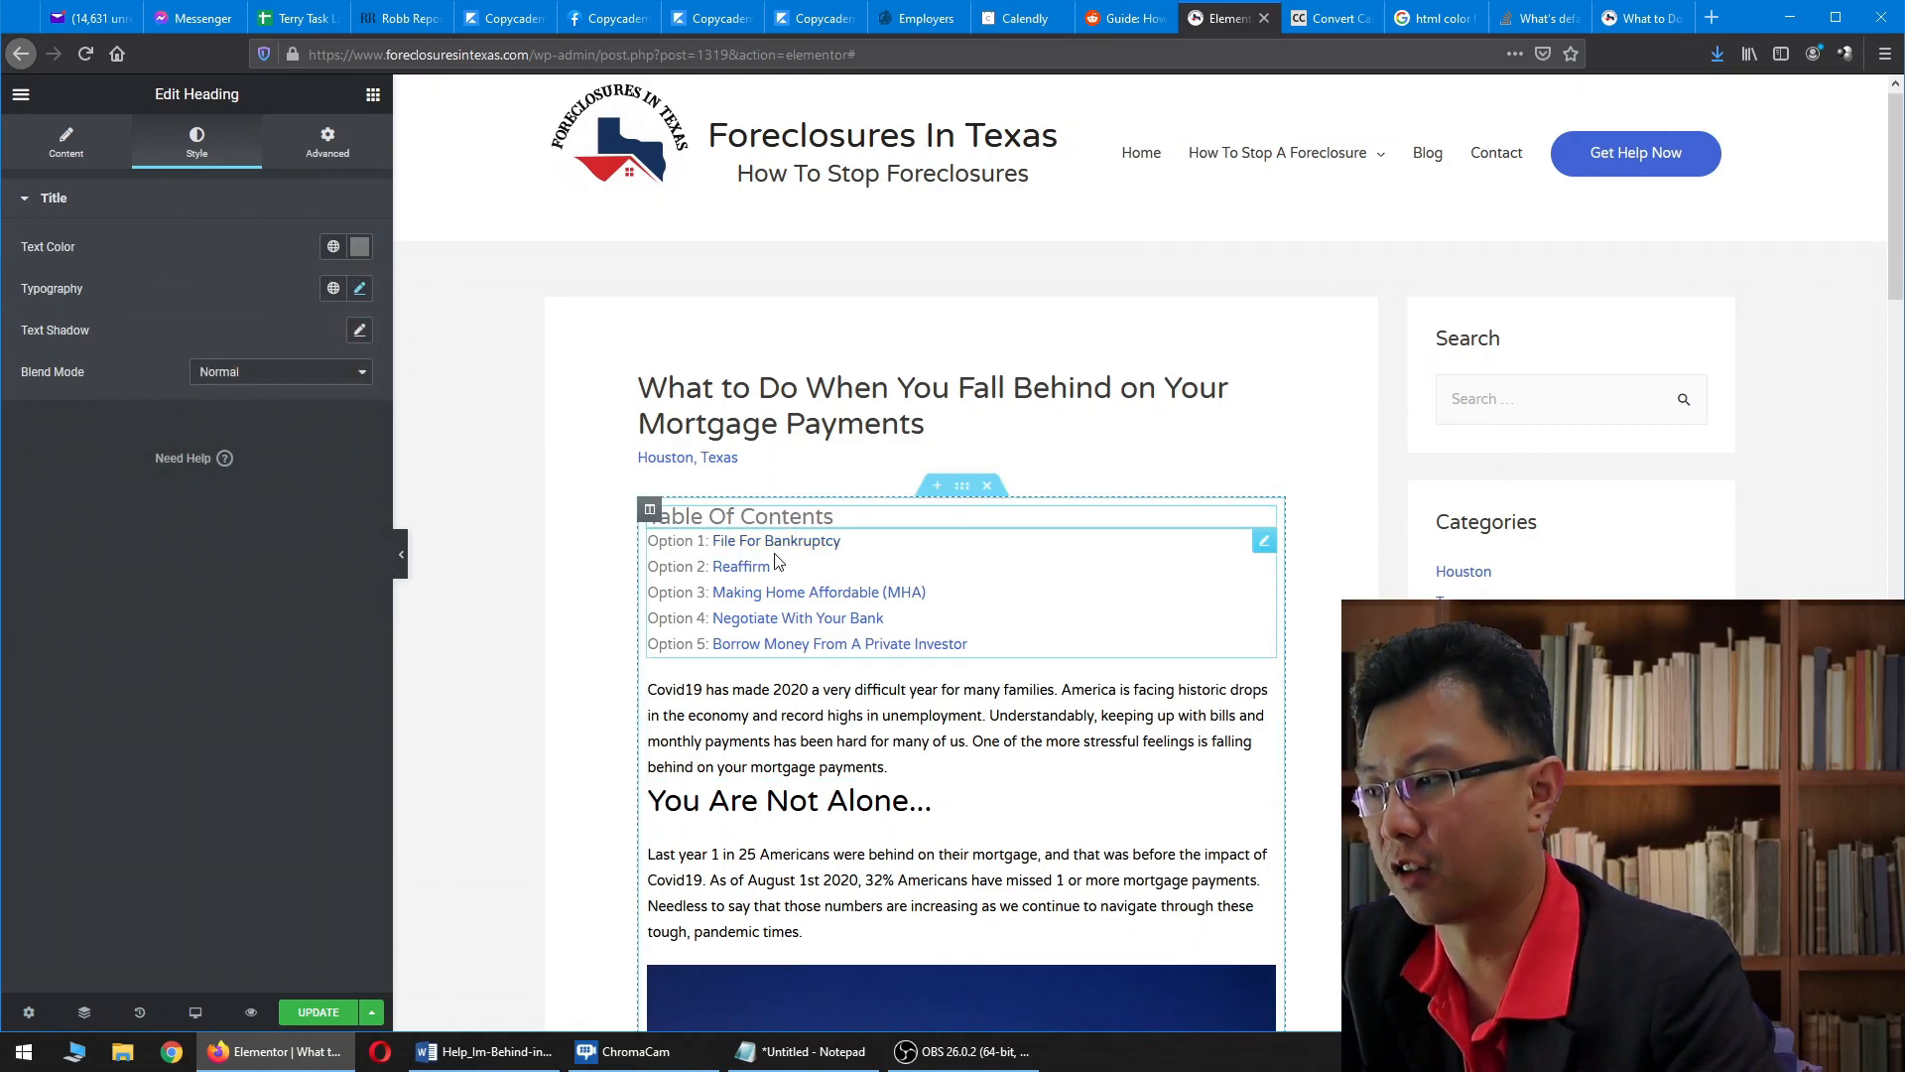
- Move the linked option list below the You Are Not Alone paragraph and add a Text Editor widget under the Table Of Contents heading
right_click(1274, 544)
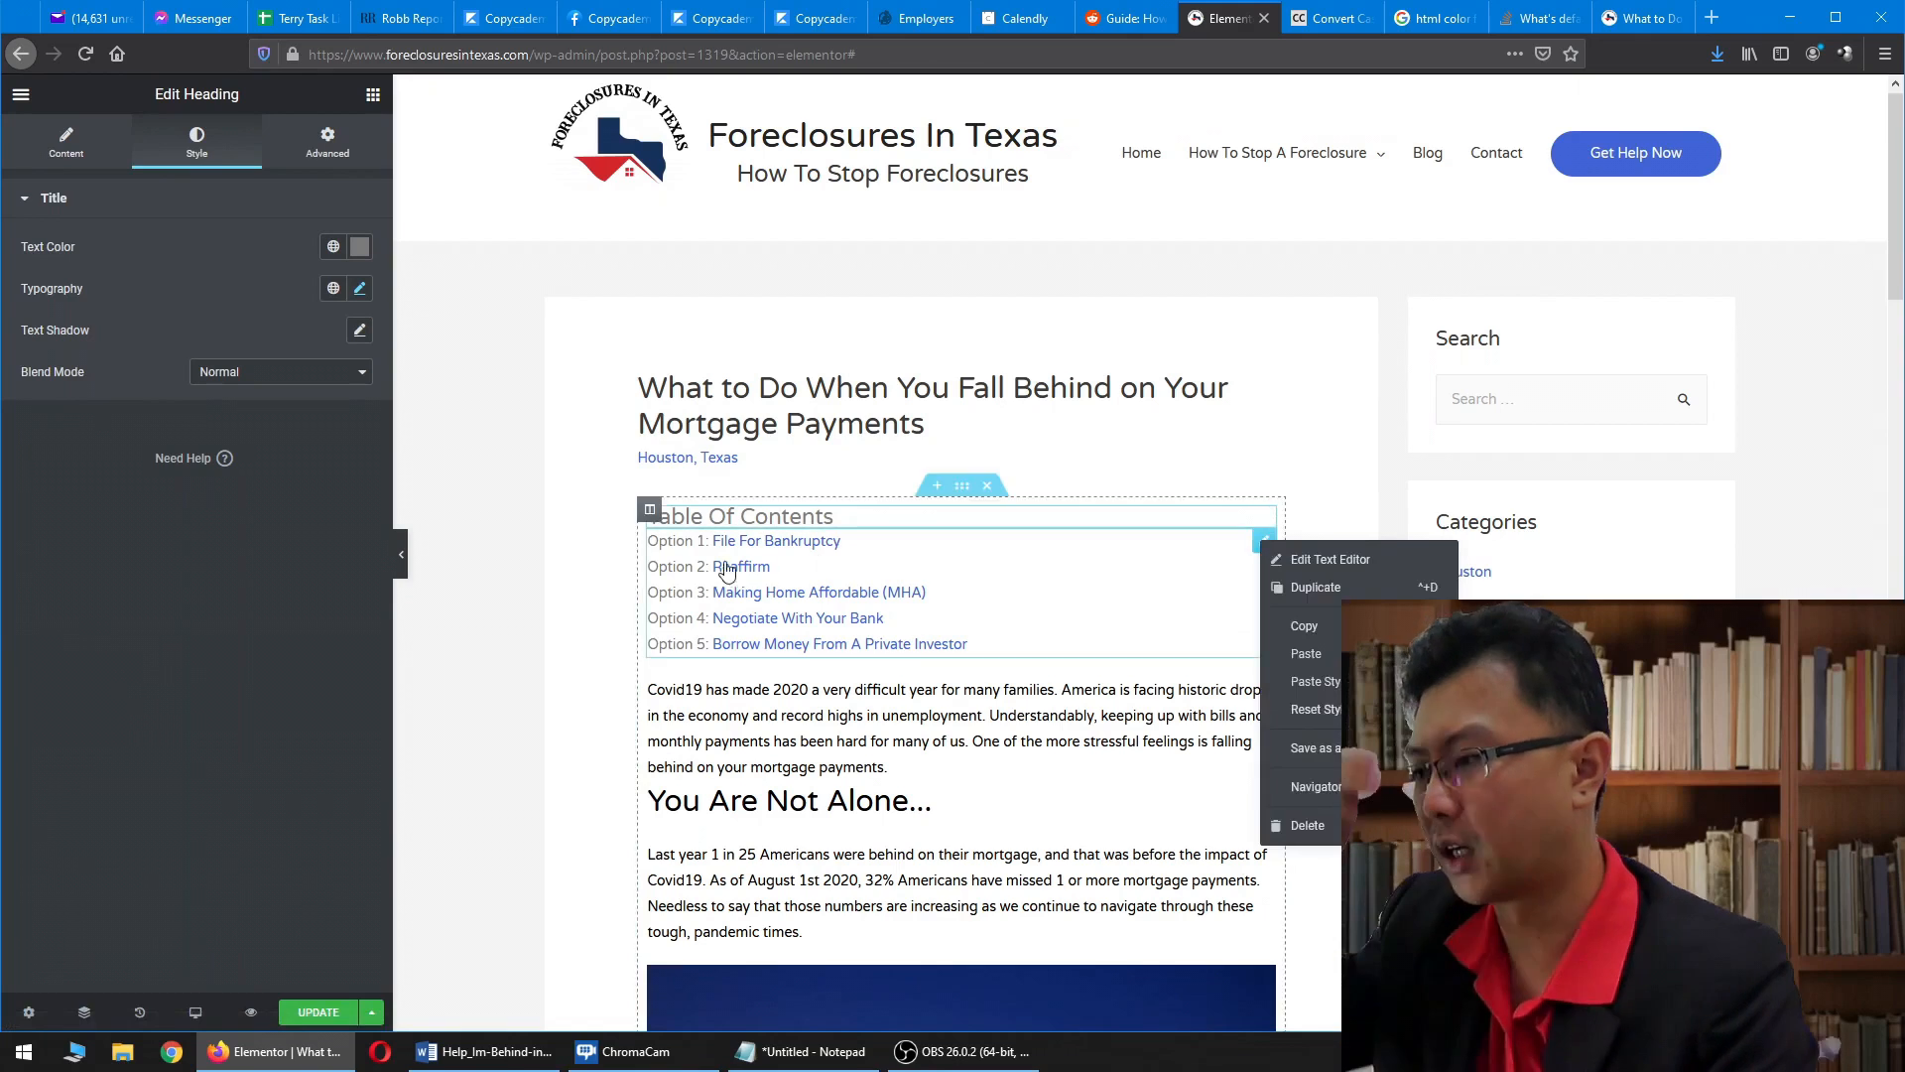
click(502, 562)
drag(1258, 557, 779, 840)
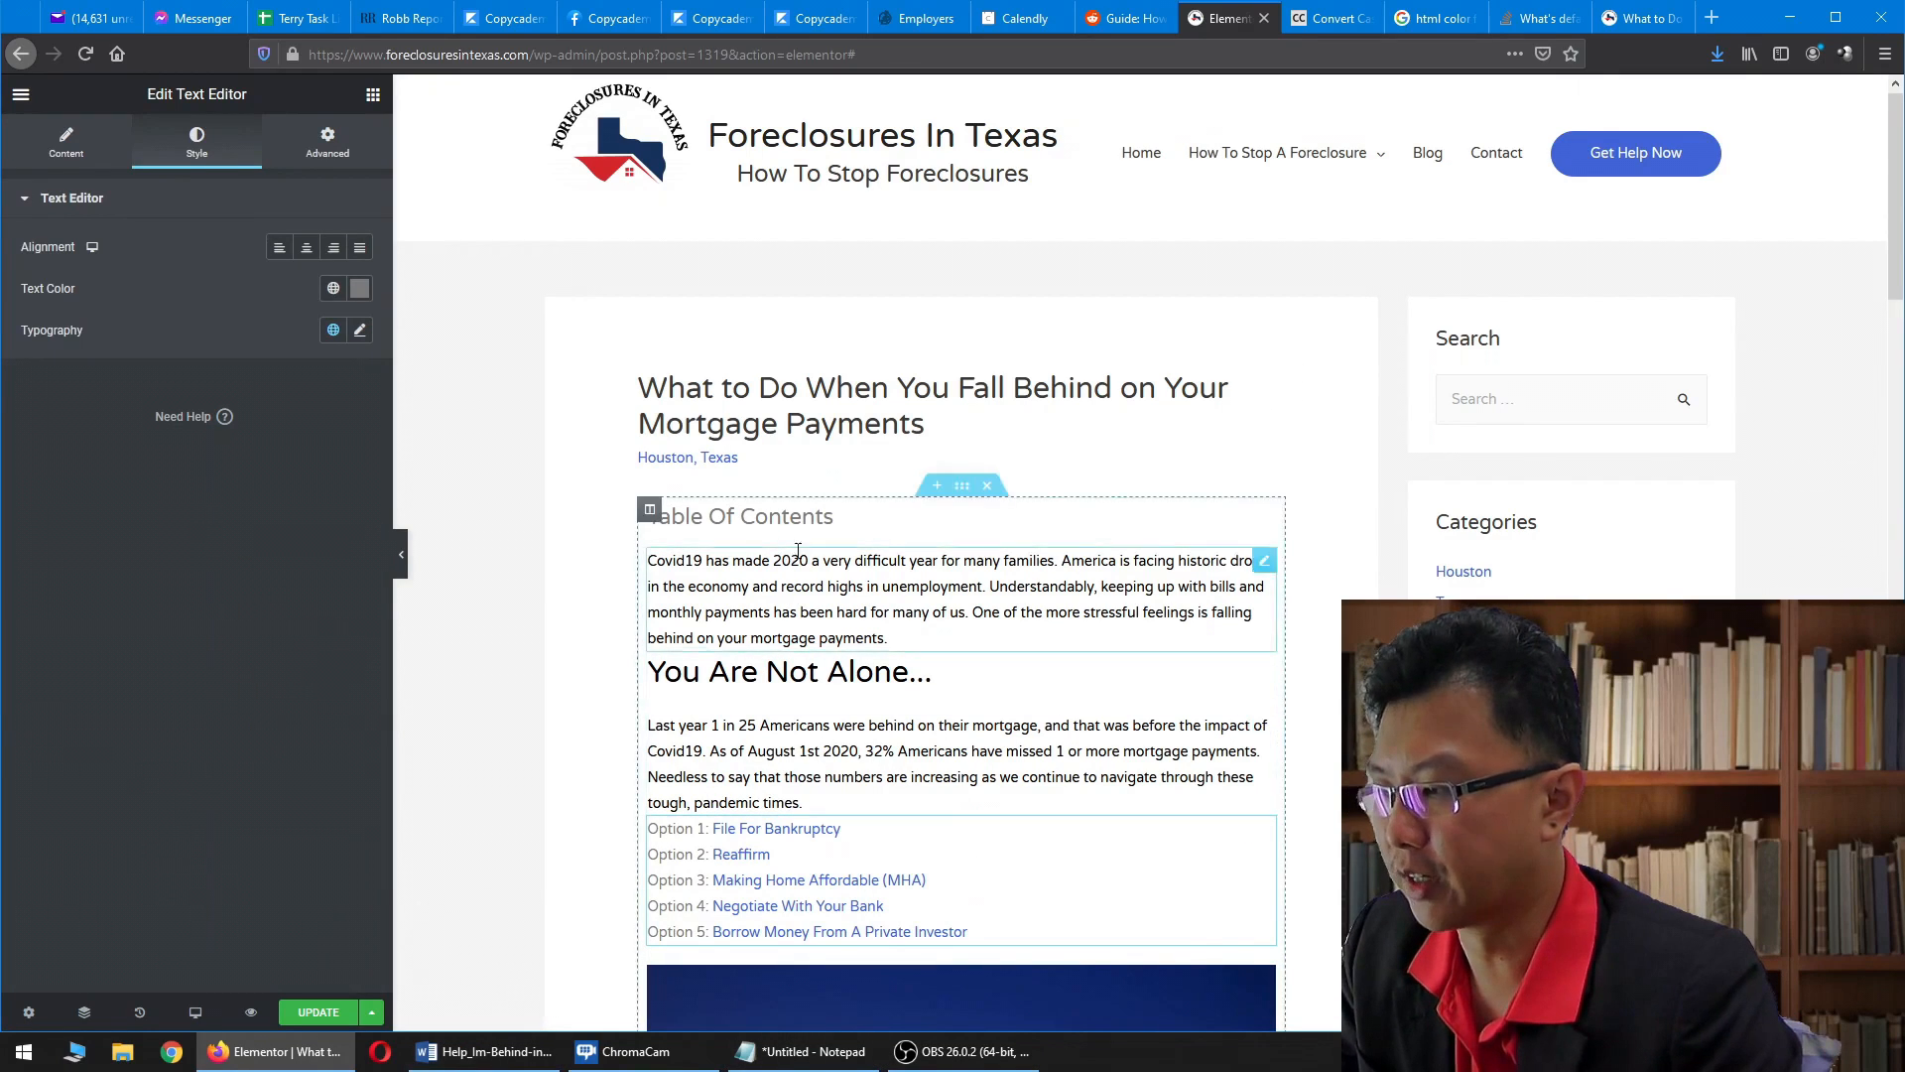
click(373, 96)
drag(256, 360, 719, 539)
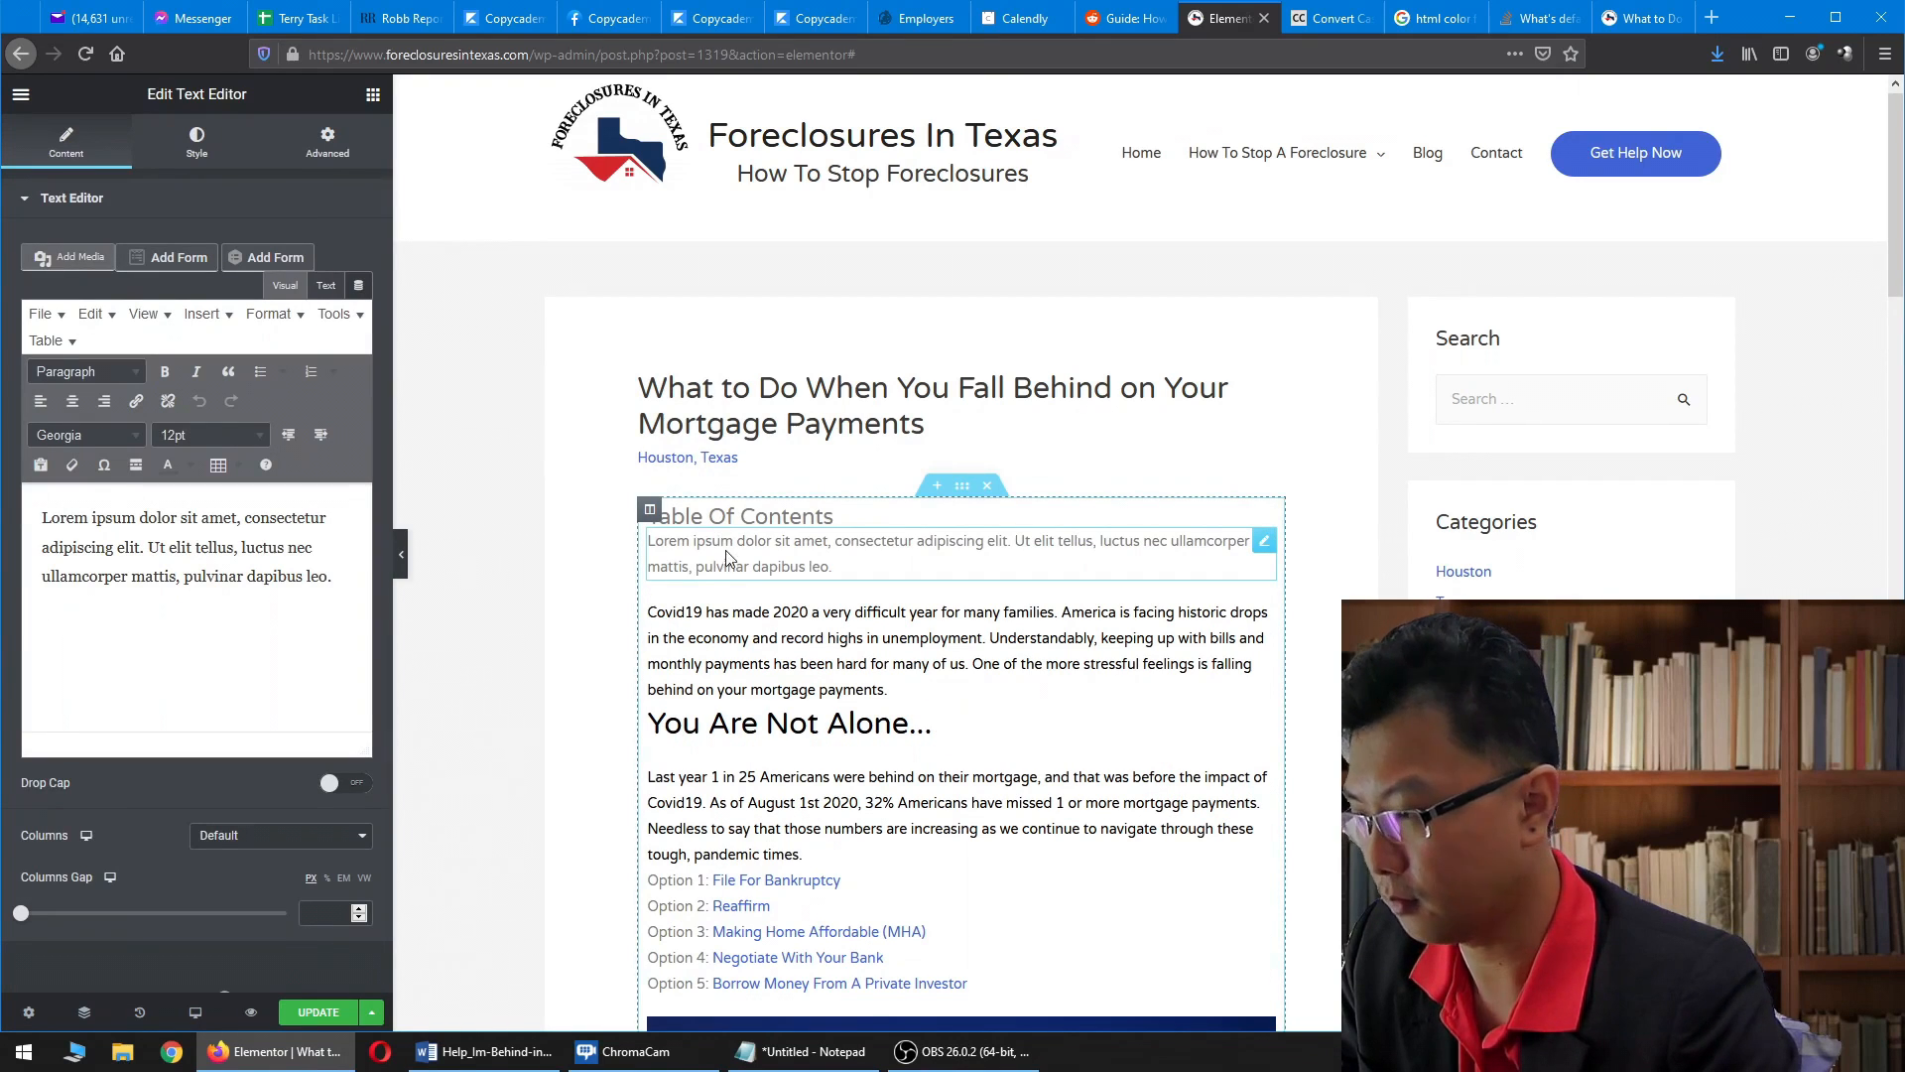
- Copy "OPTION 1: FILE FOR BANKRUPTCY" from the Word document and replace all Notepad text with it
click(544, 1054)
scroll(1330, 441, up, 10)
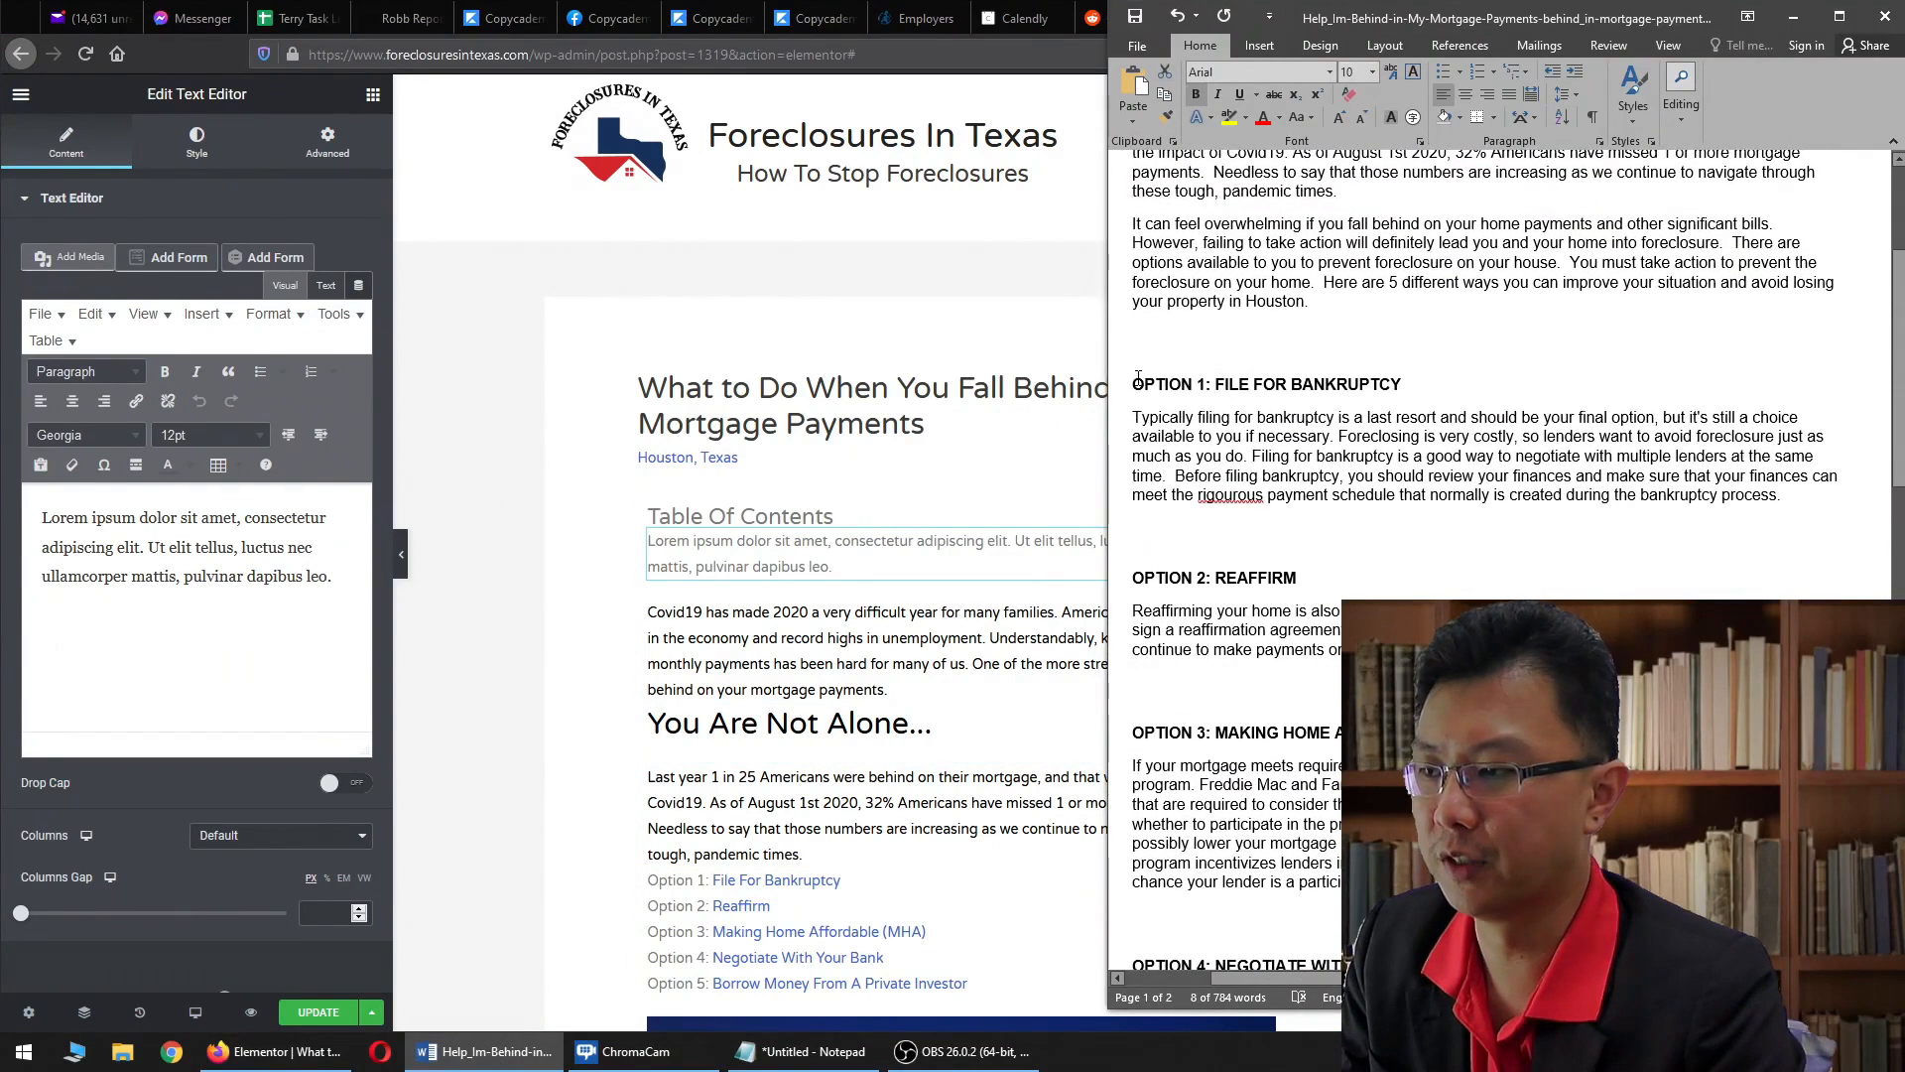
drag(1138, 377, 1403, 389)
key(ctrl+c)
click(803, 1052)
key(ctrl+a)
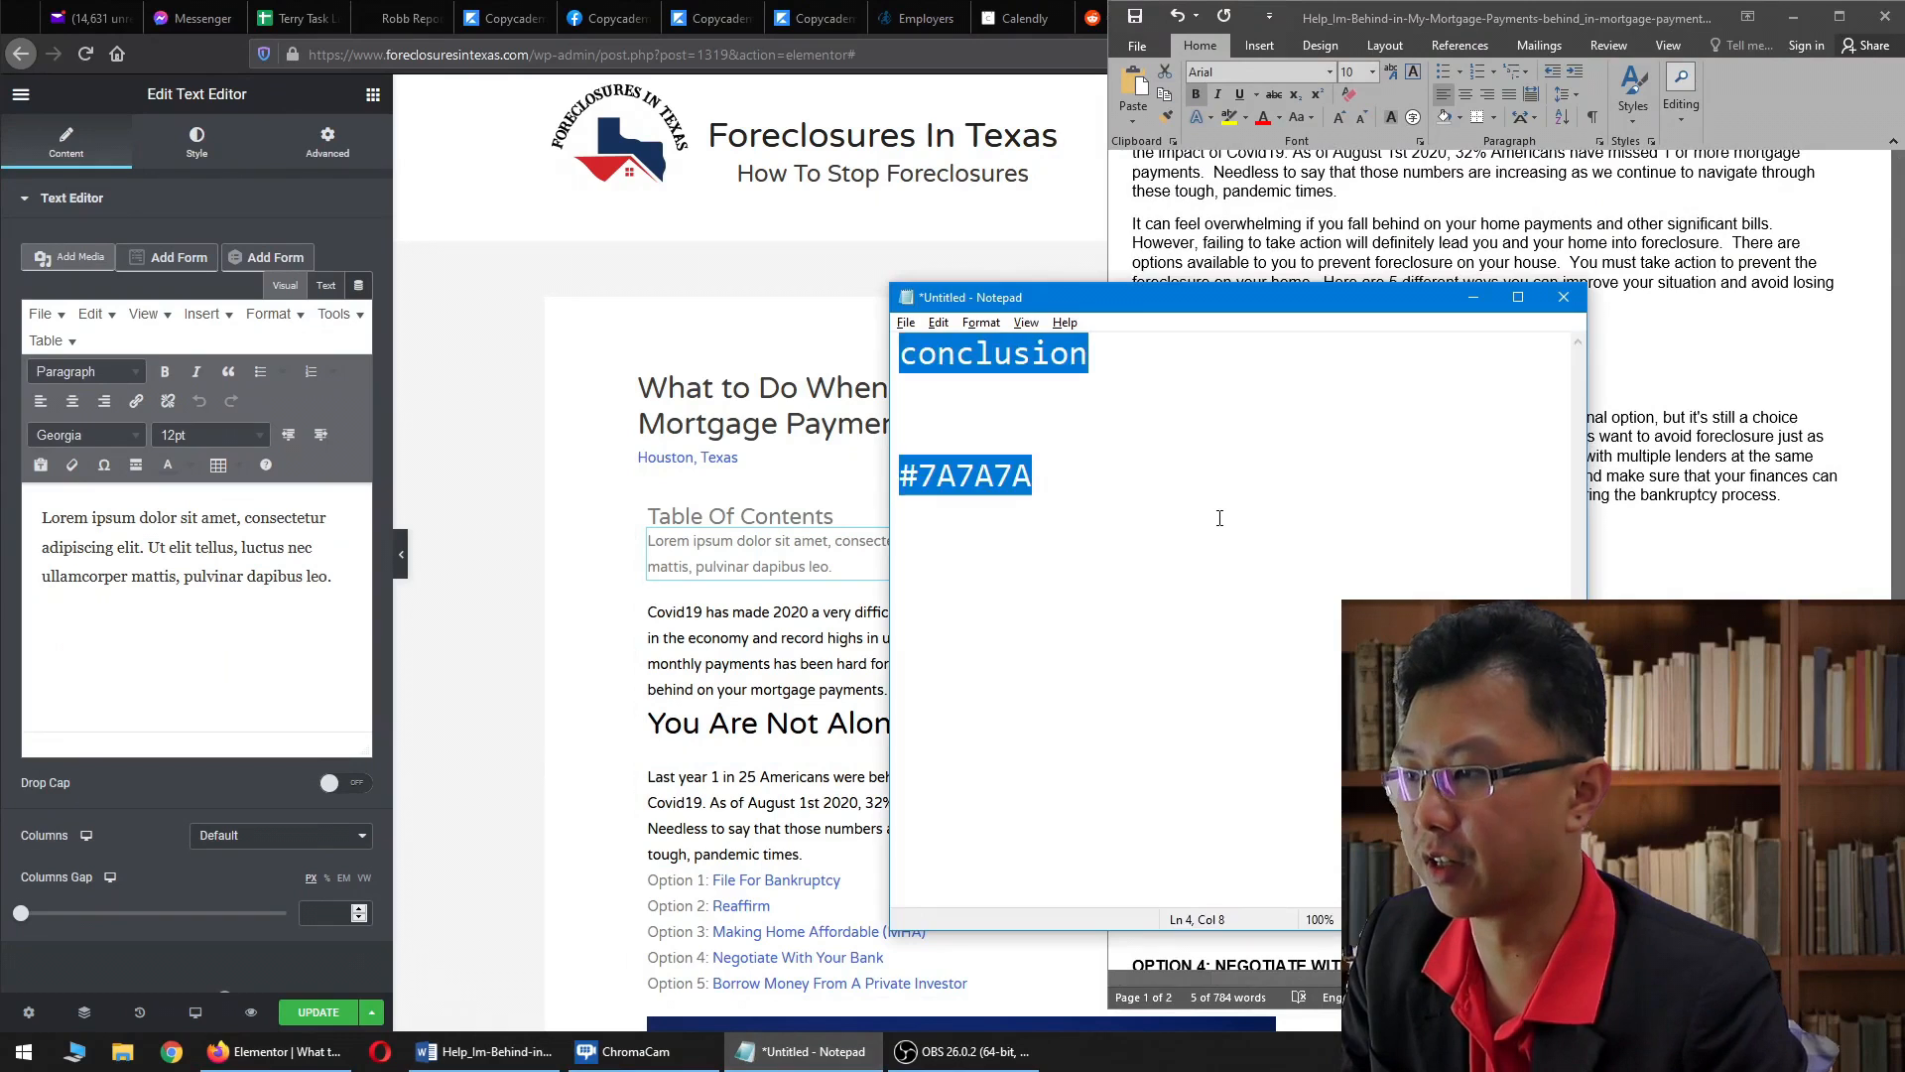
key(ctrl+v)
- Copy "OPTION 2: REAFFIRM" from the Word document onto a new line in Notepad
key(alt+Tab)
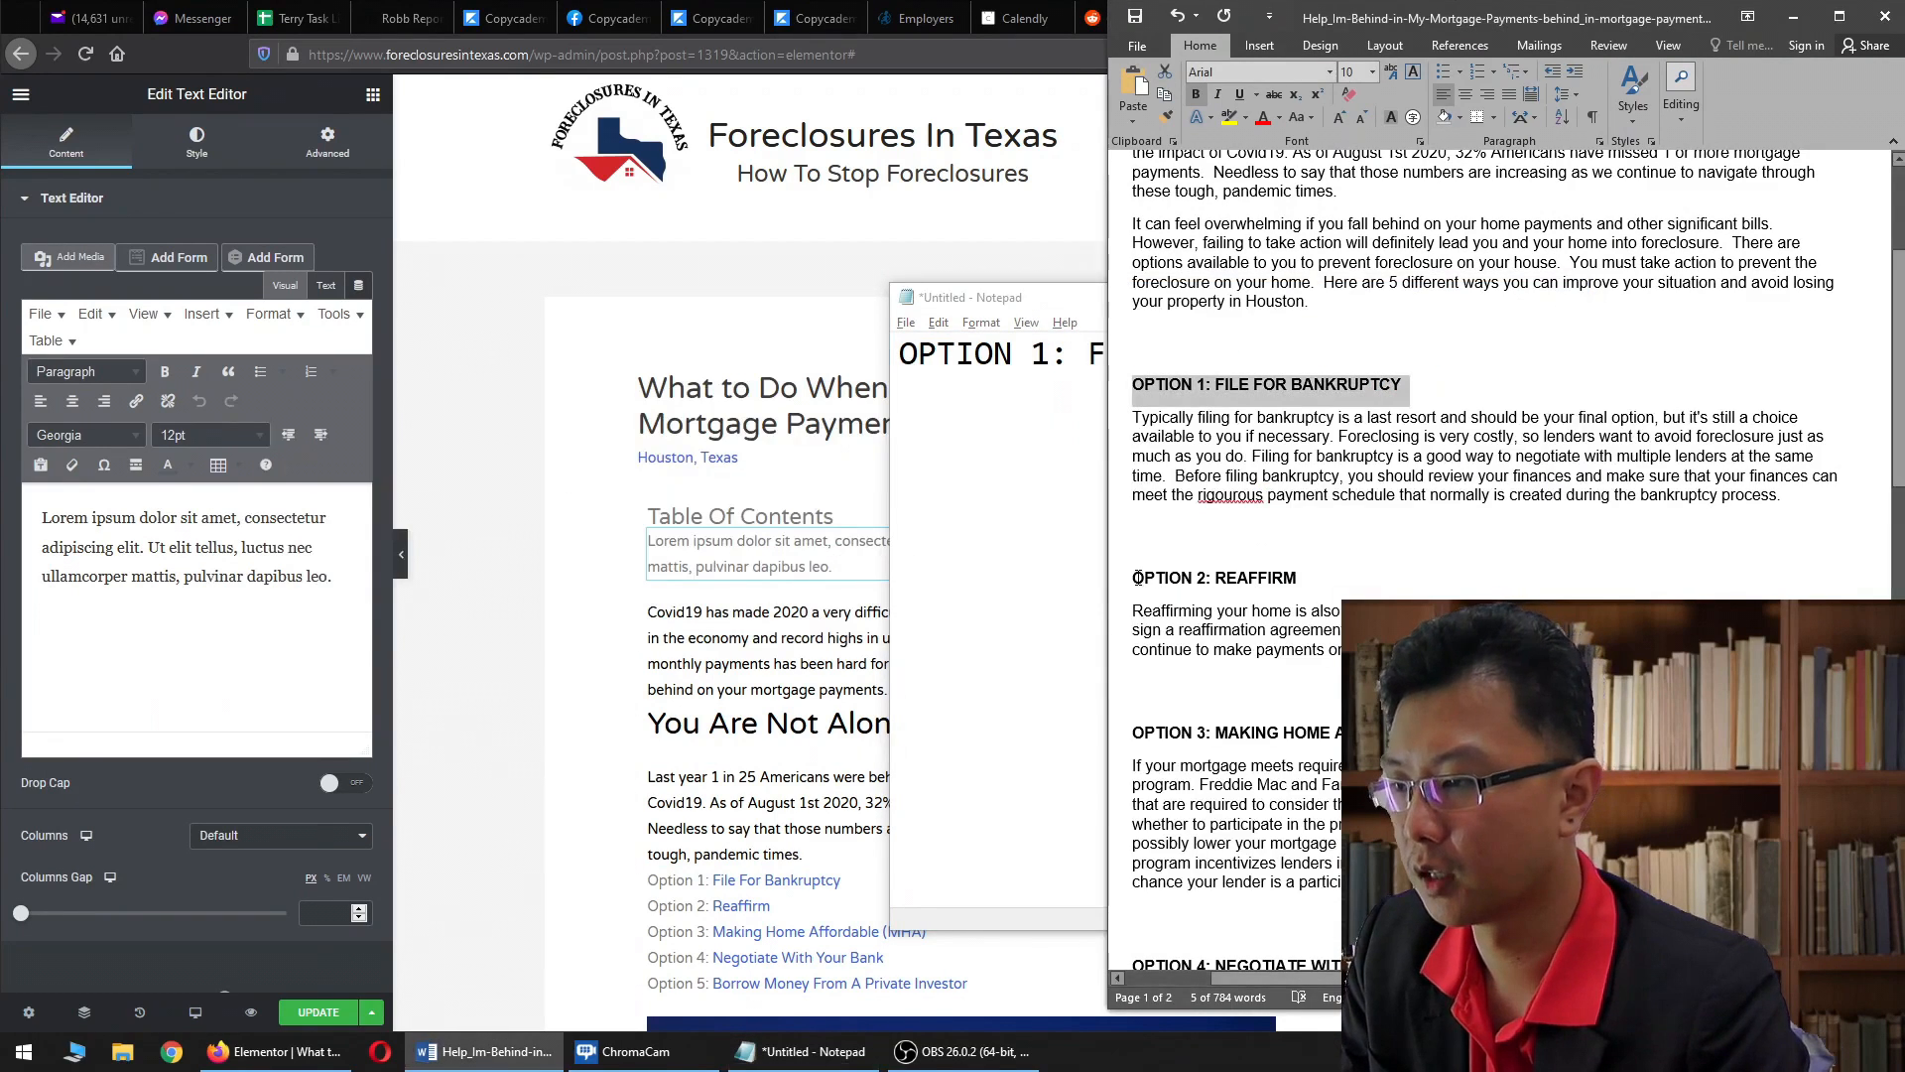
drag(1138, 578, 1297, 580)
key(ctrl+c)
key(alt+Tab)
key(Return)
key(ctrl+v)
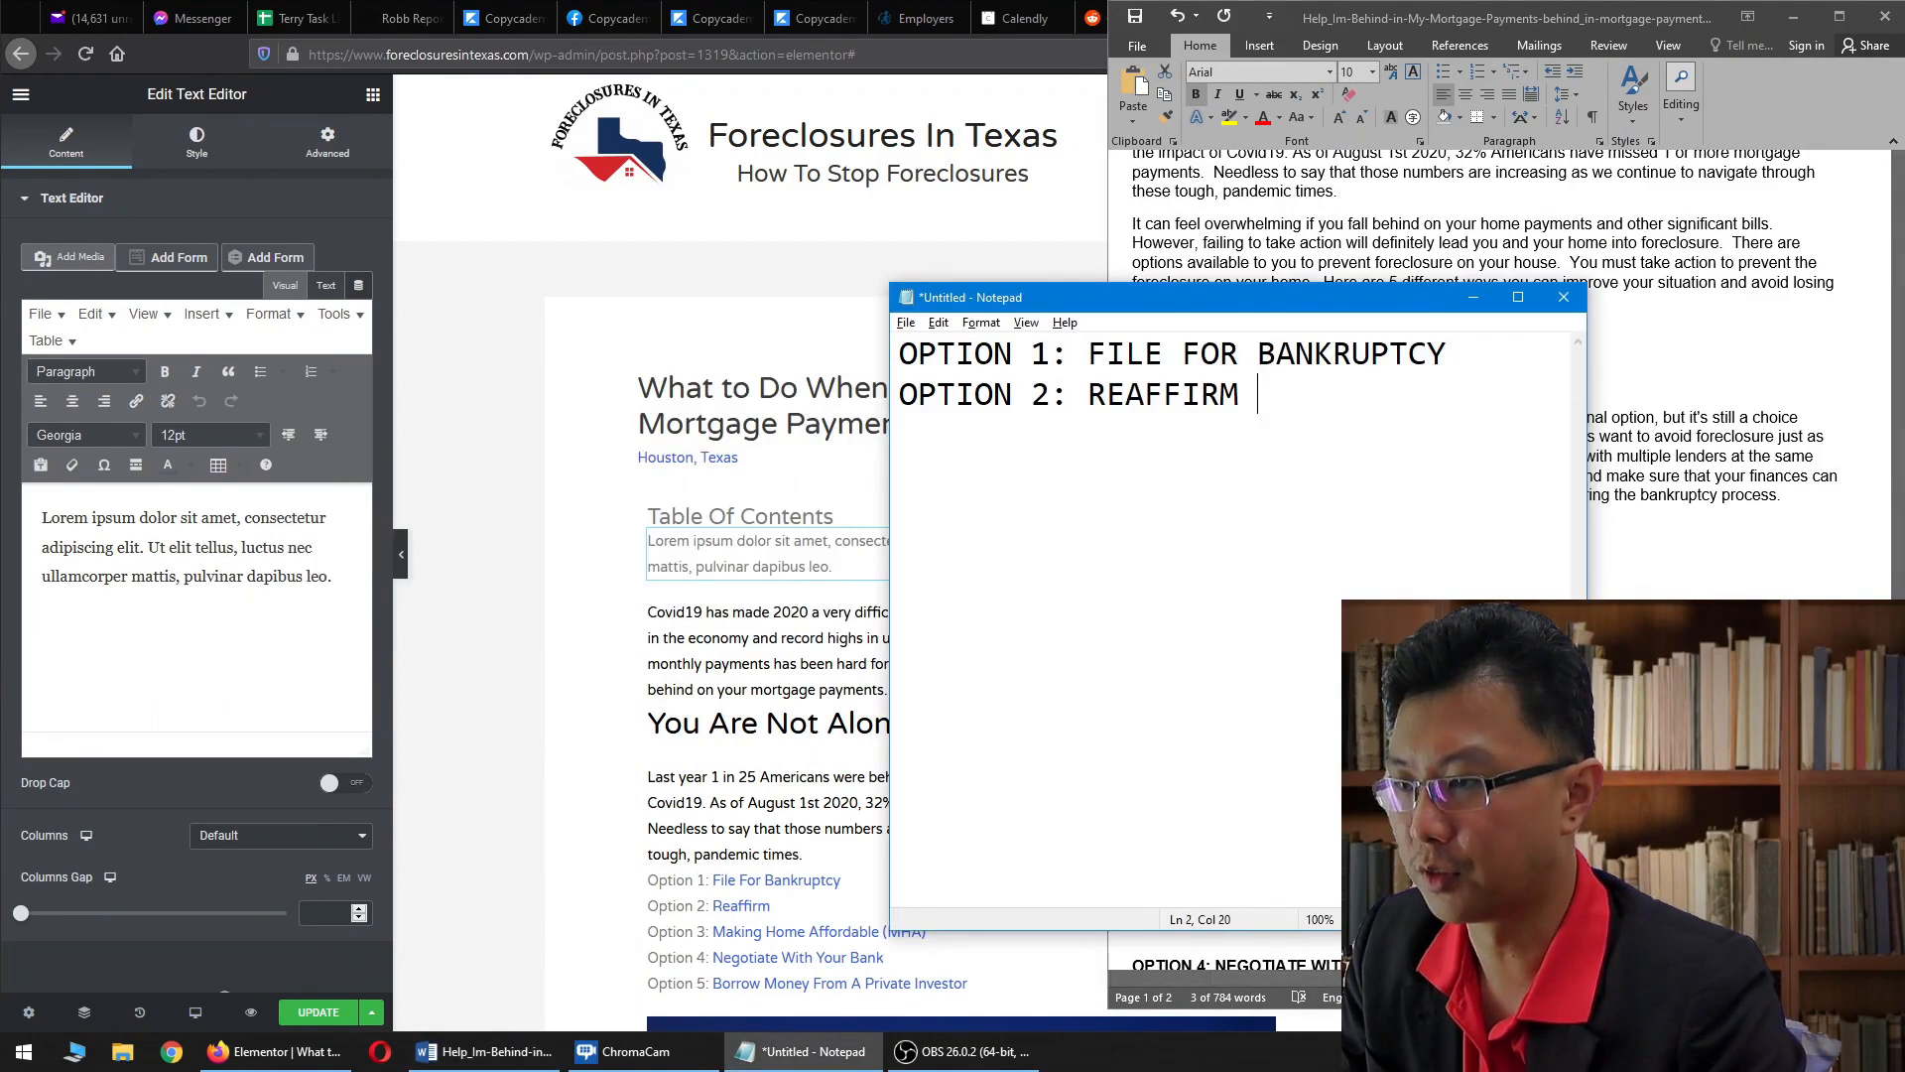
- Copy "OPTION 3: MAKING HOME AFFORDABLE (MHA)" from the Word document onto a new line in Notepad
key(alt+Tab)
scroll(1249, 565, down, 3)
triple_click(1249, 565)
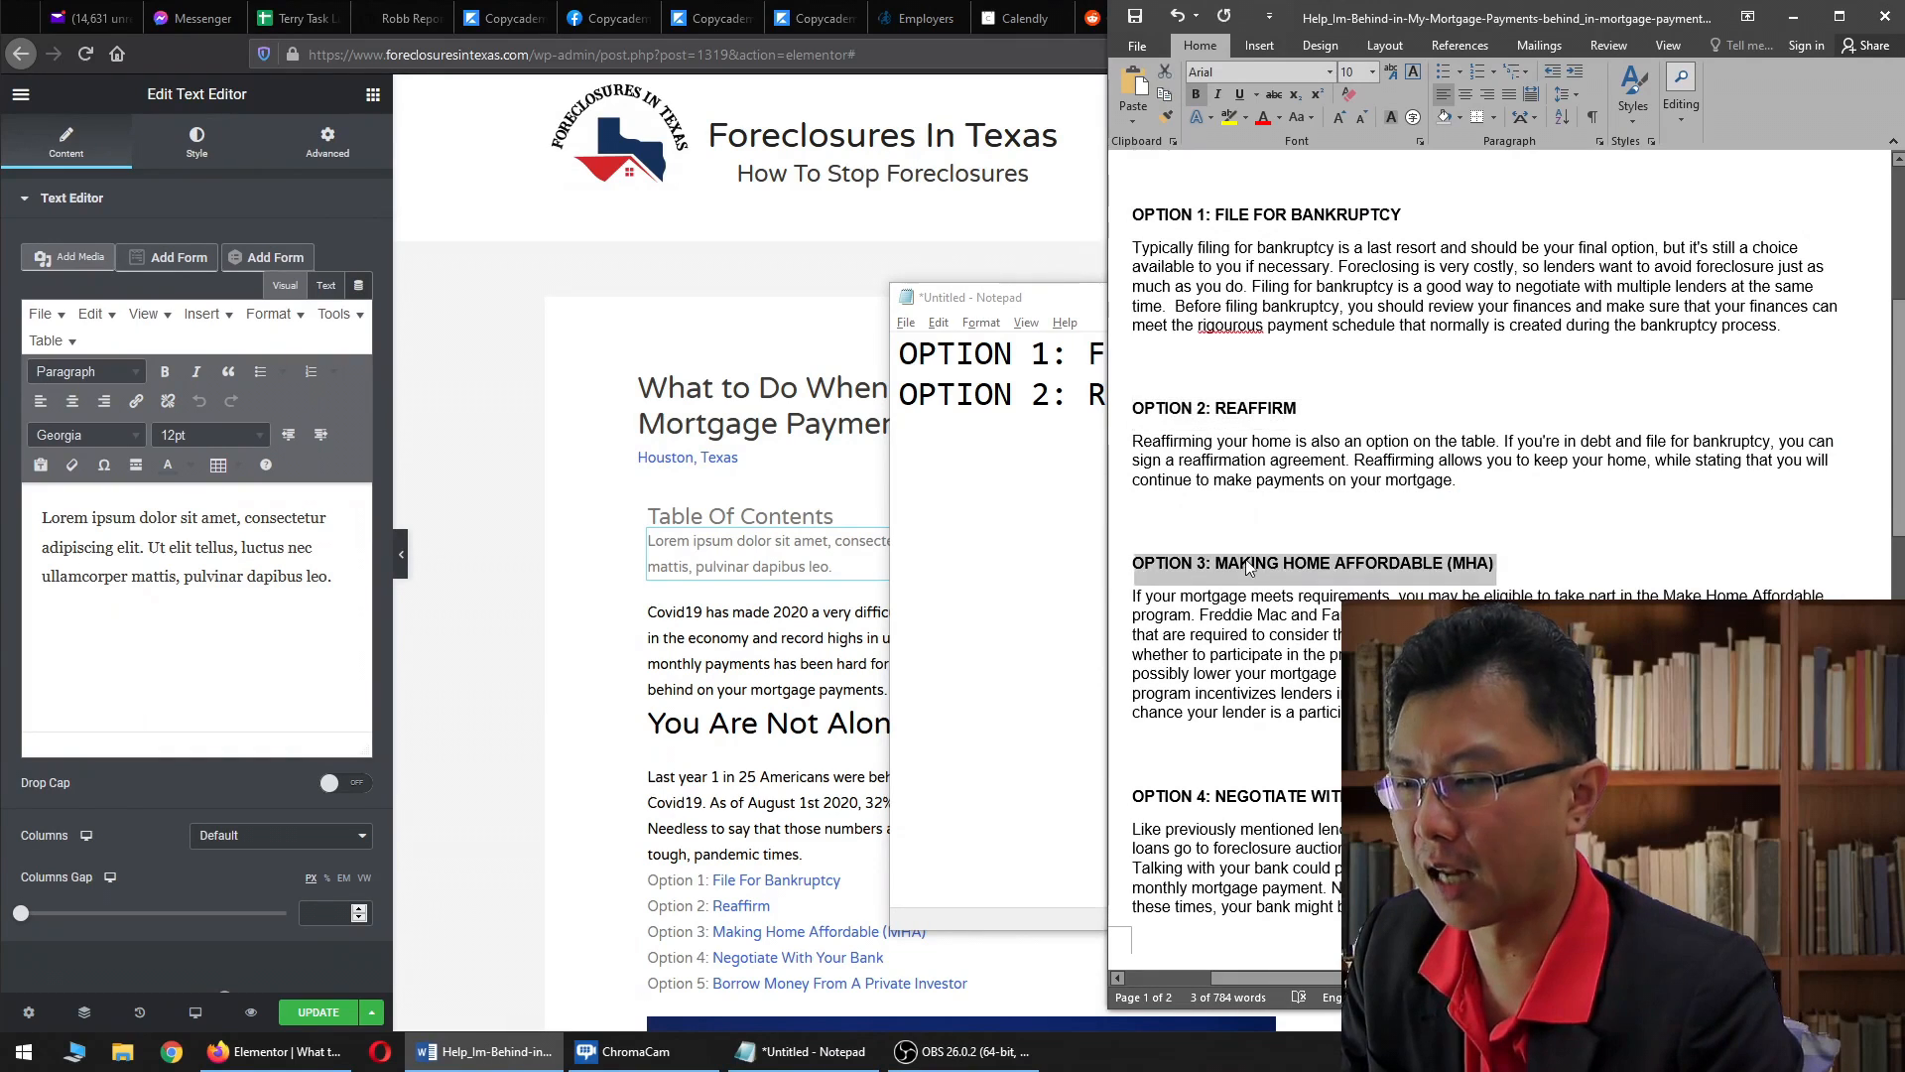
key(ctrl+c)
key(alt+Tab)
key(Return)
key(ctrl+v)
- Copy "OPTION 4: NEGOTIATE WITH YOUR BANK" from the Word document onto a new line in Notepad
key(alt+Tab)
scroll(1273, 650, down, 2)
triple_click(1277, 685)
key(ctrl+c)
click(975, 515)
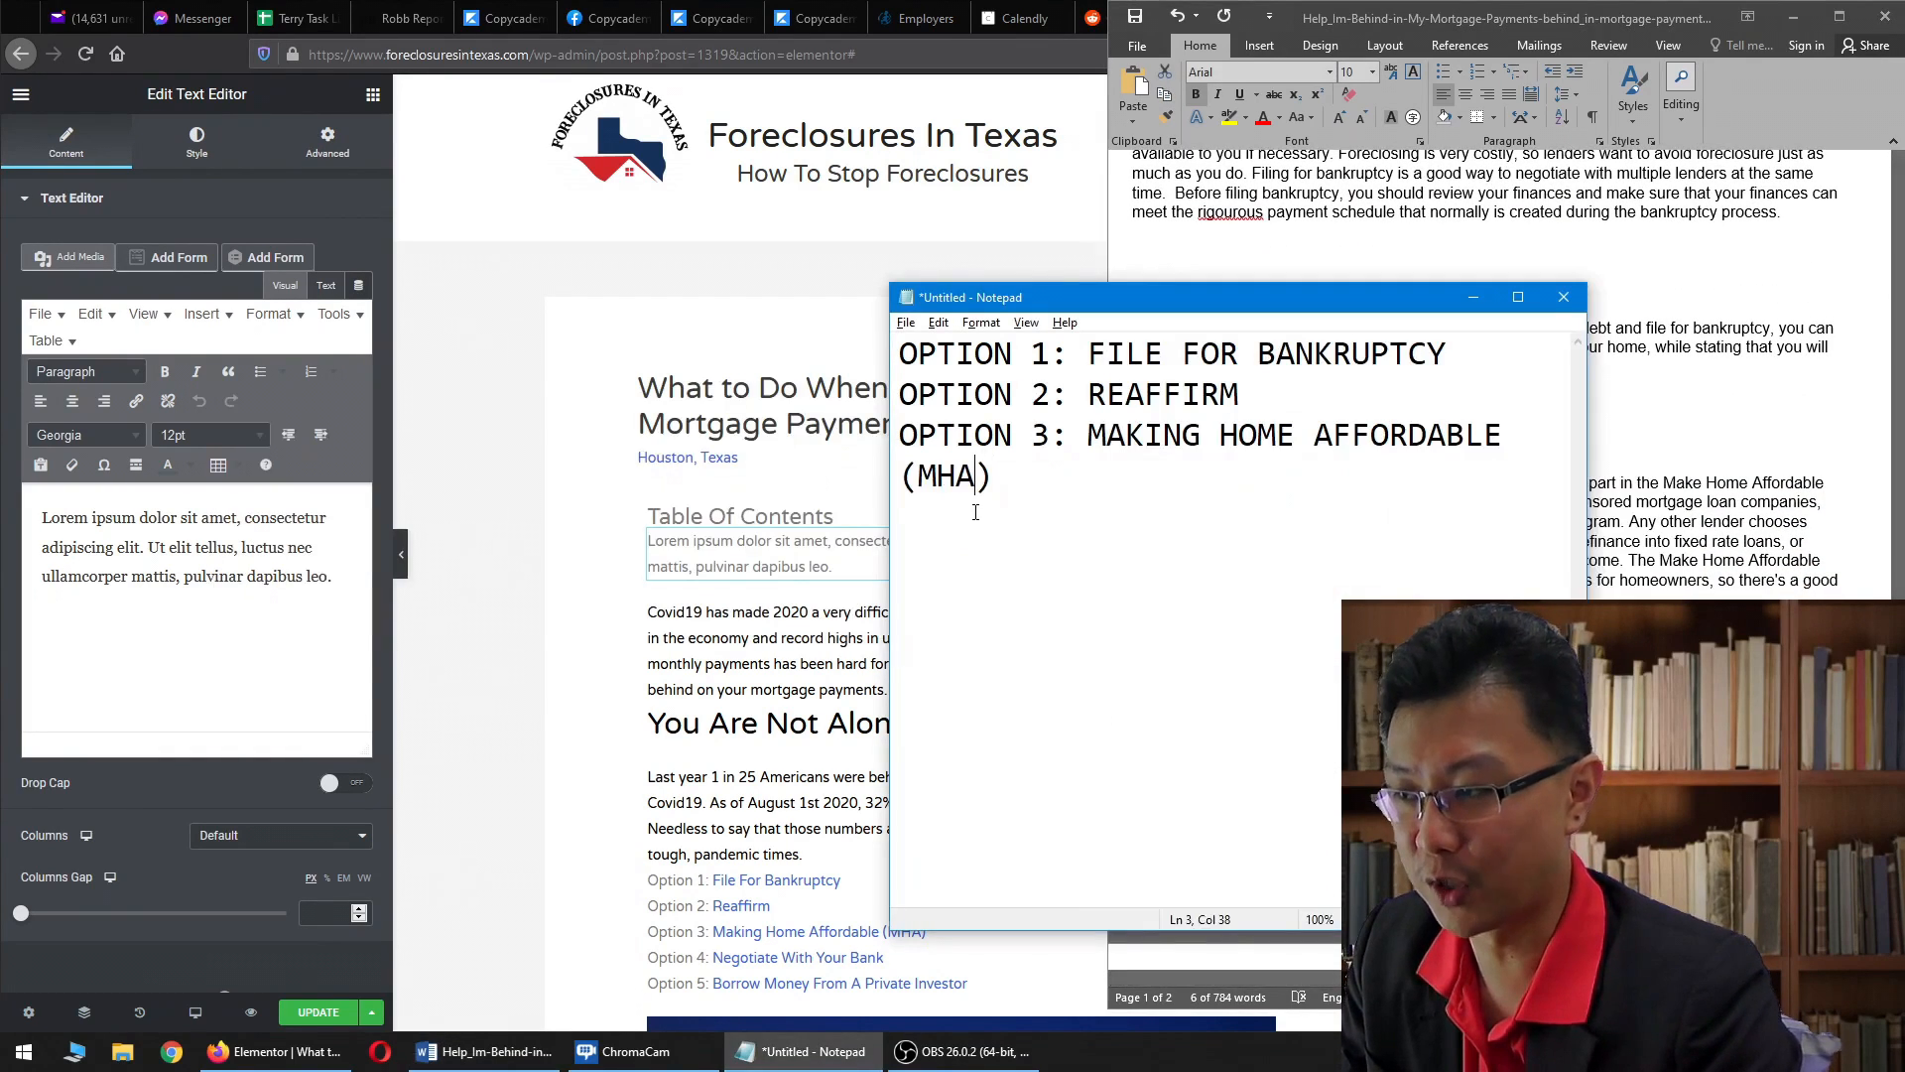
key(Return)
key(ctrl+v)
- Copy "OPTION 5: BORROW MONEY FROM A PRIVATE INVESTOR" from the Word document onto a new line in Notepad, and minimize Word
key(alt+Tab)
scroll(1320, 756, down, 6)
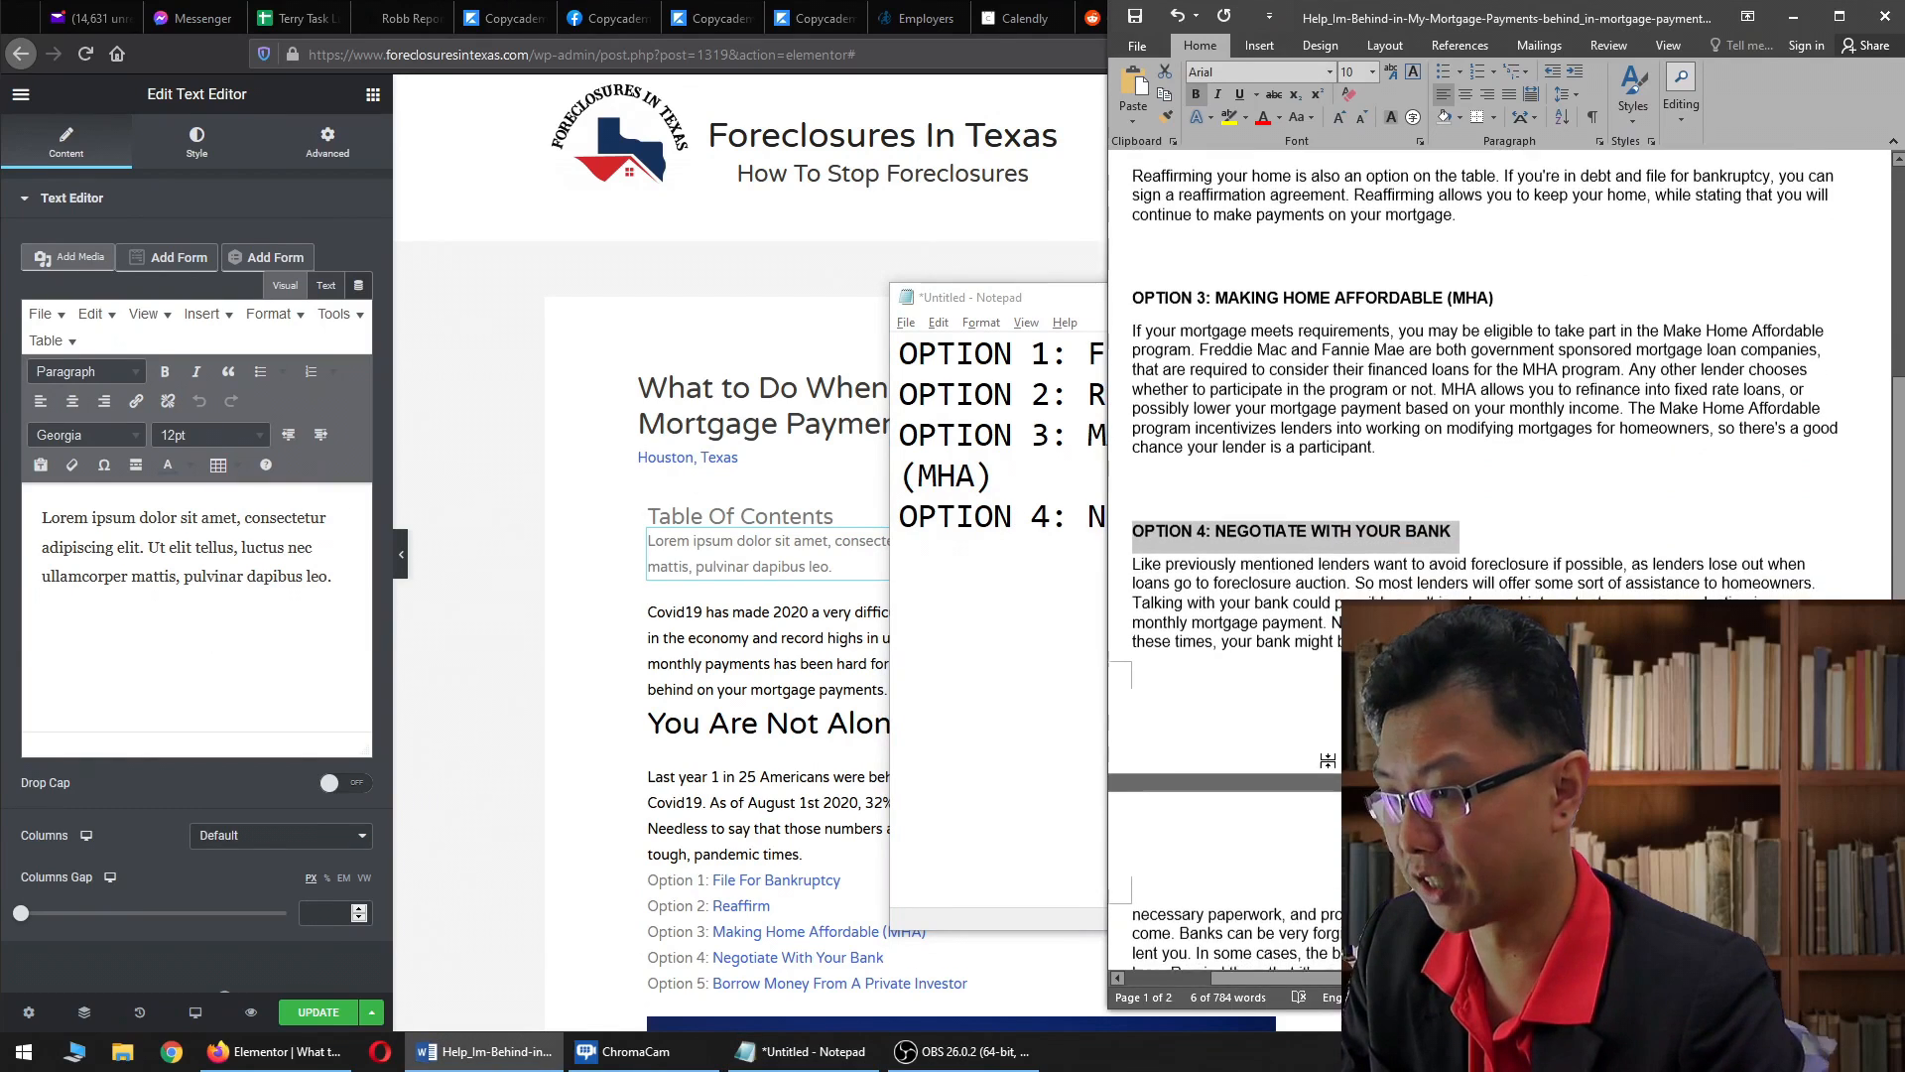
scroll(1320, 756, down, 2)
triple_click(1219, 671)
key(alt+Tab)
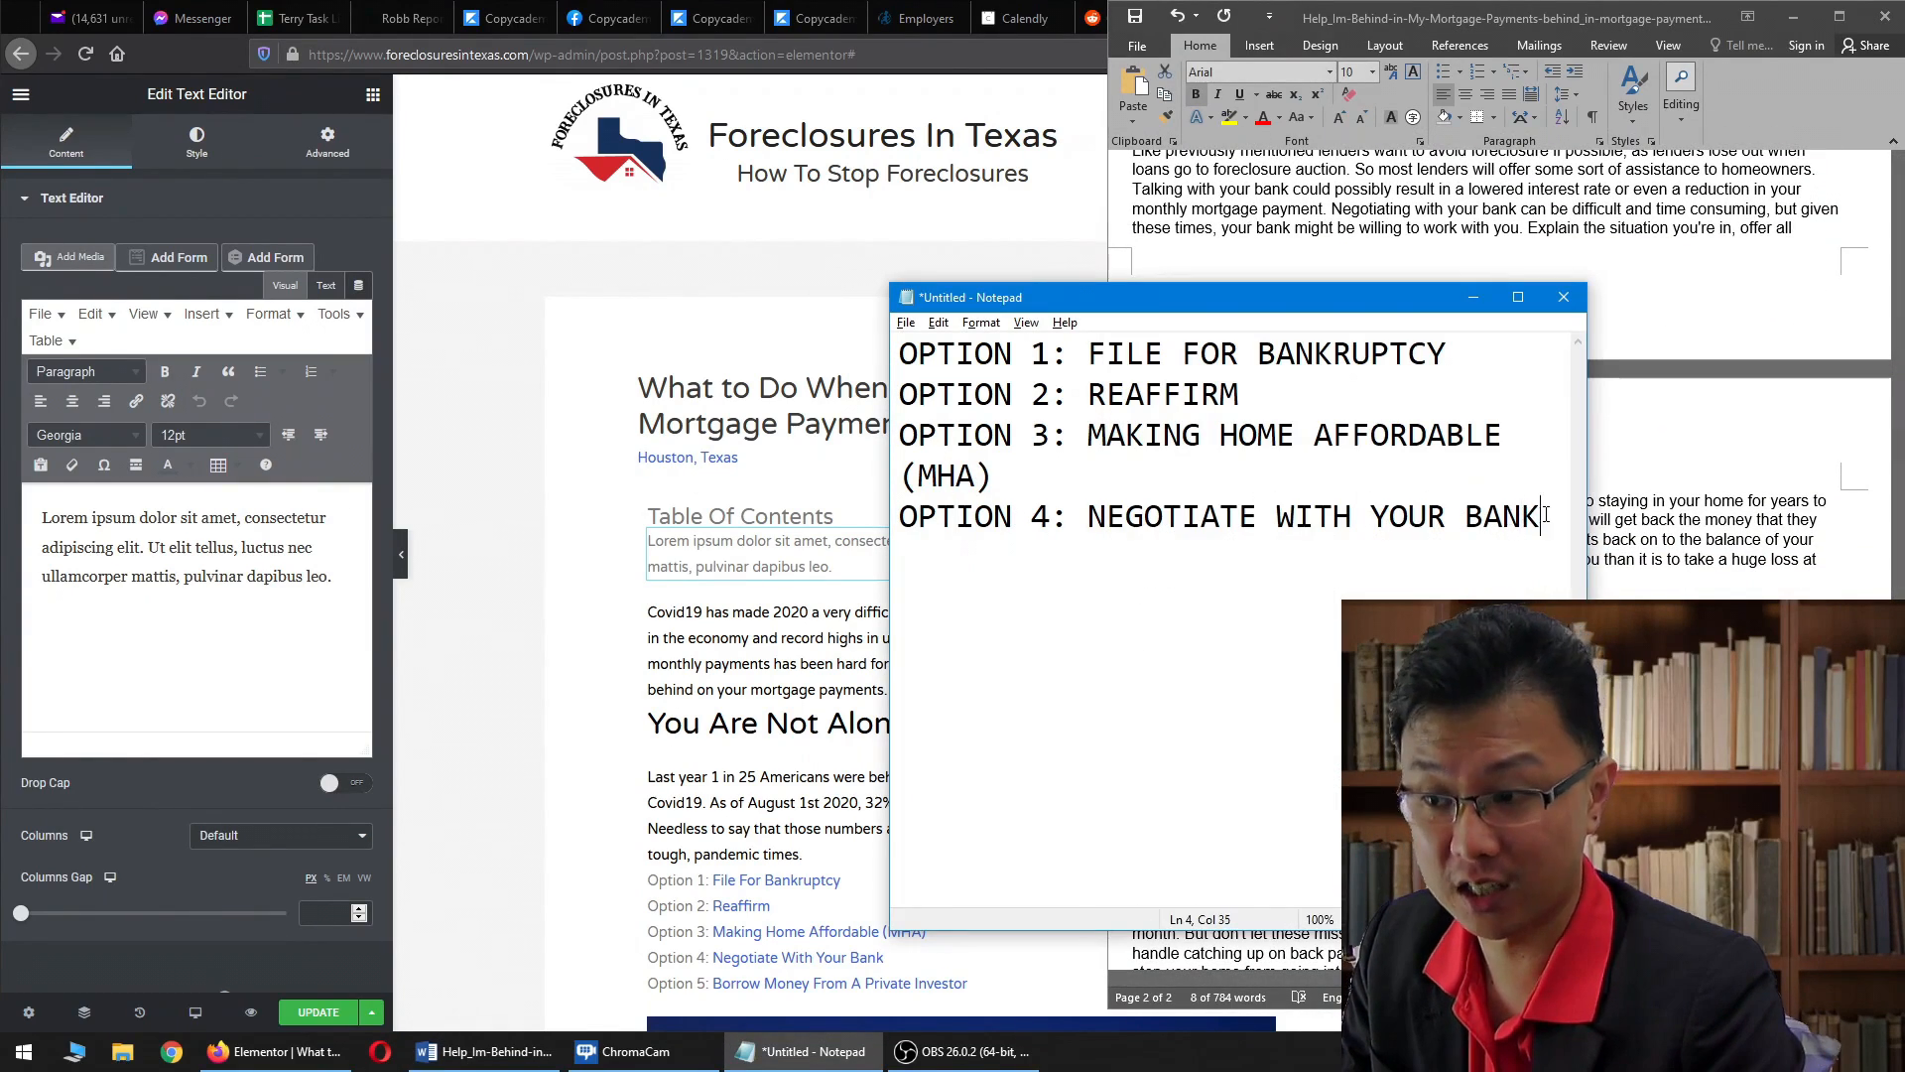
key(Return)
key(ctrl+v)
drag(1323, 610, 834, 305)
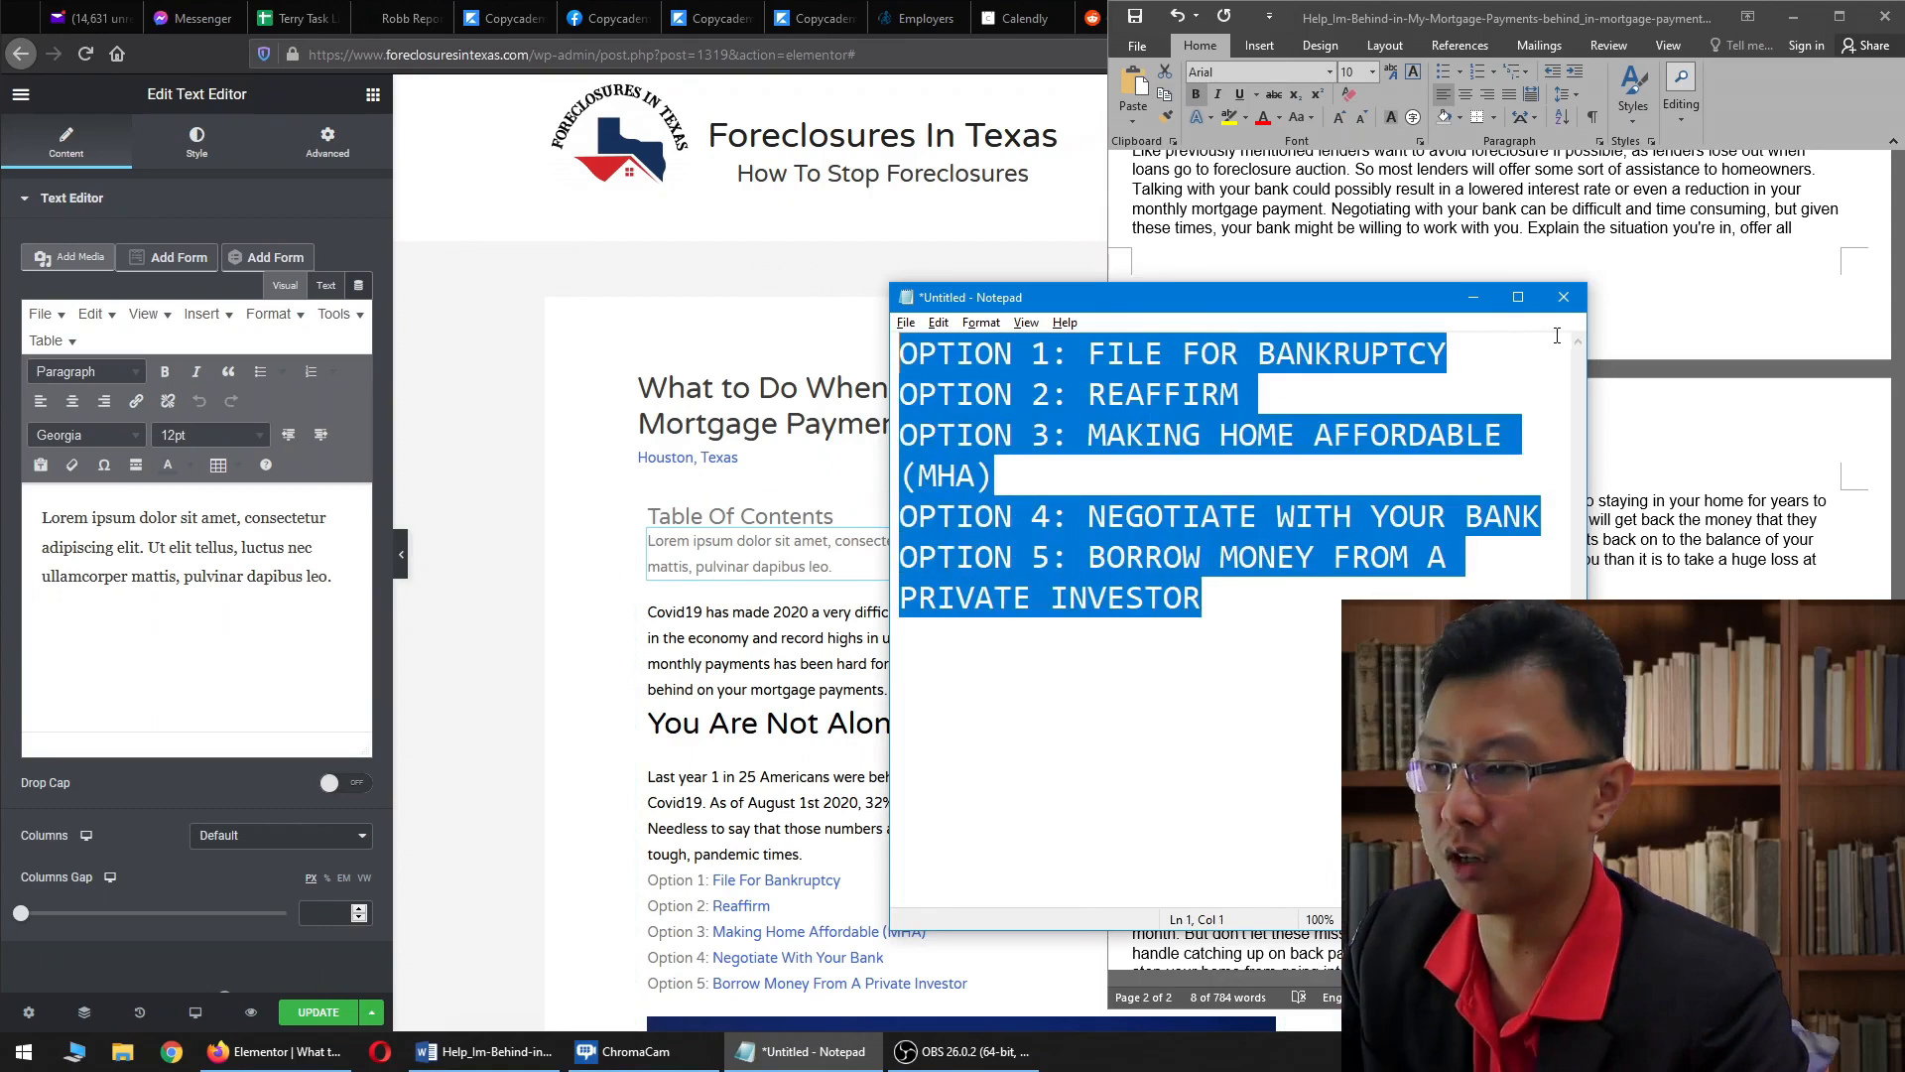
click(1794, 16)
click(1197, 434)
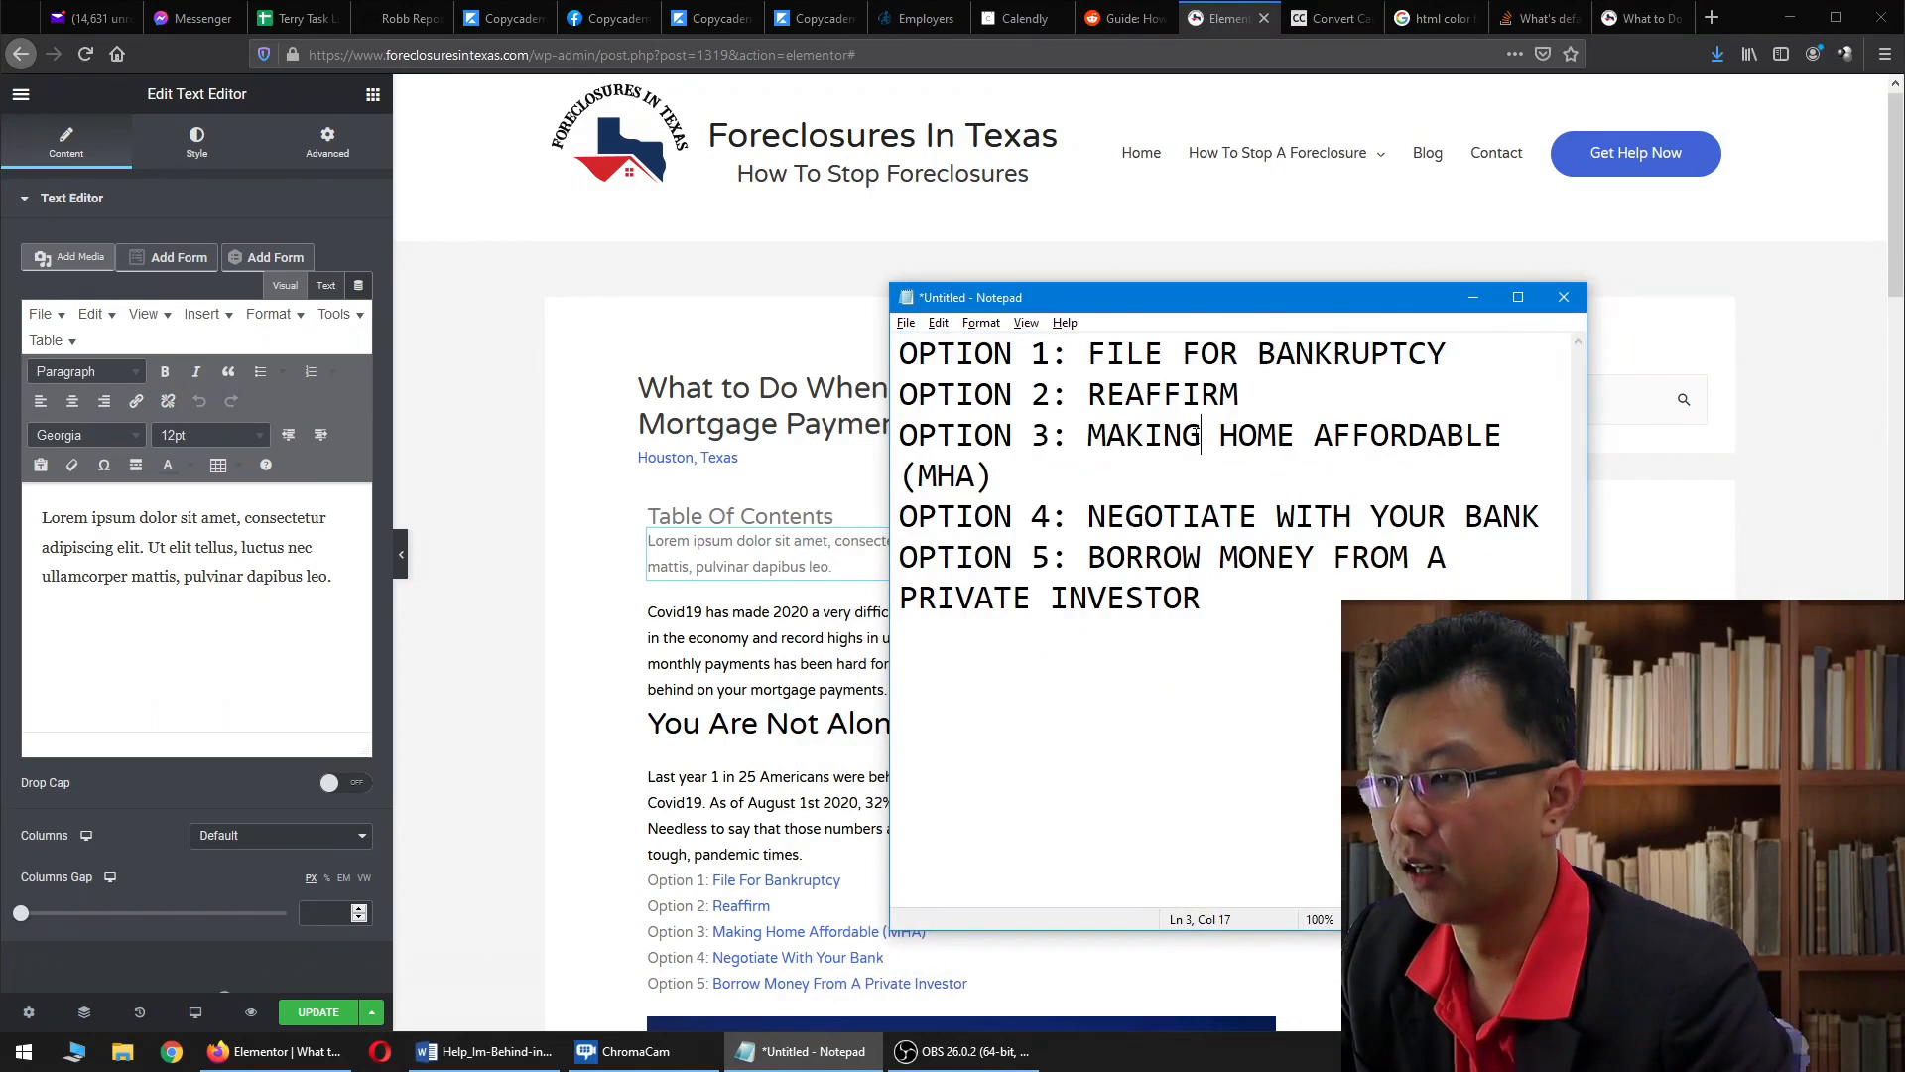
drag(1111, 355, 1389, 355)
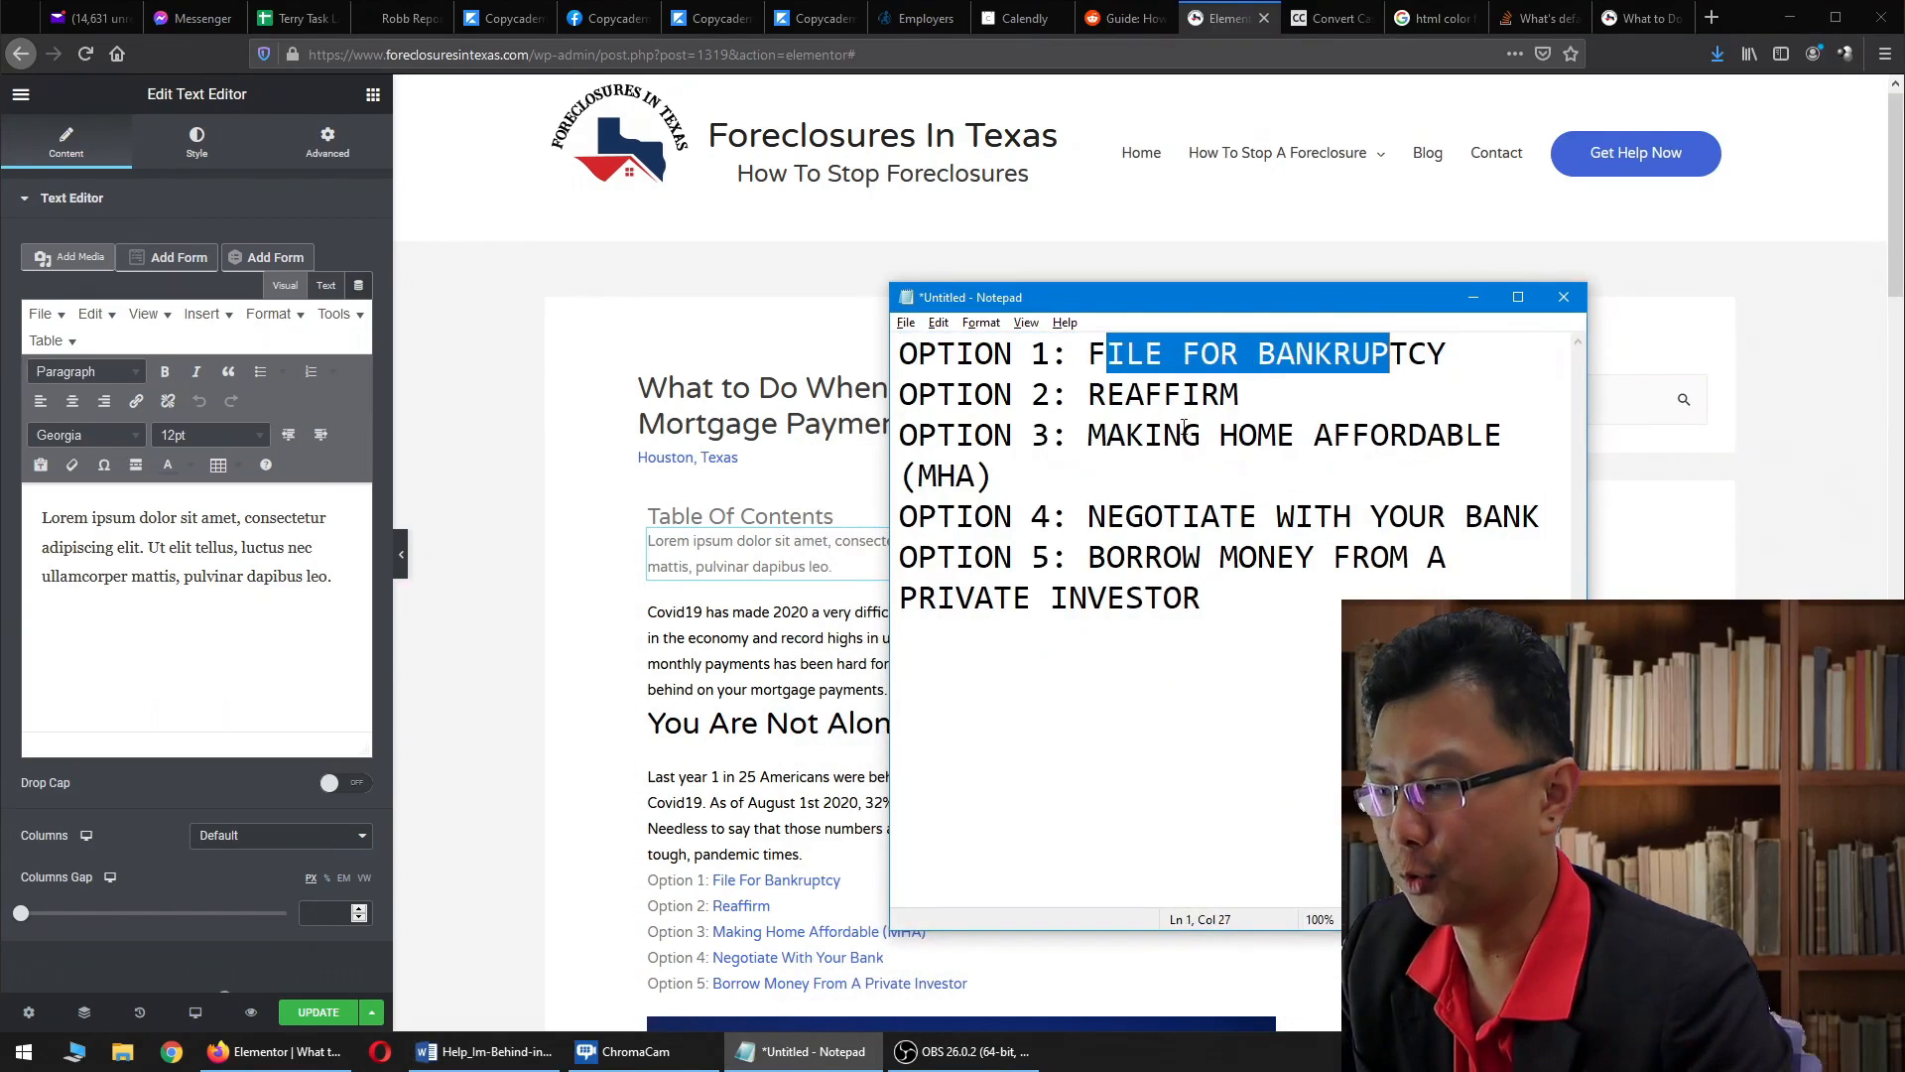
click(1210, 378)
drag(1177, 355, 1479, 355)
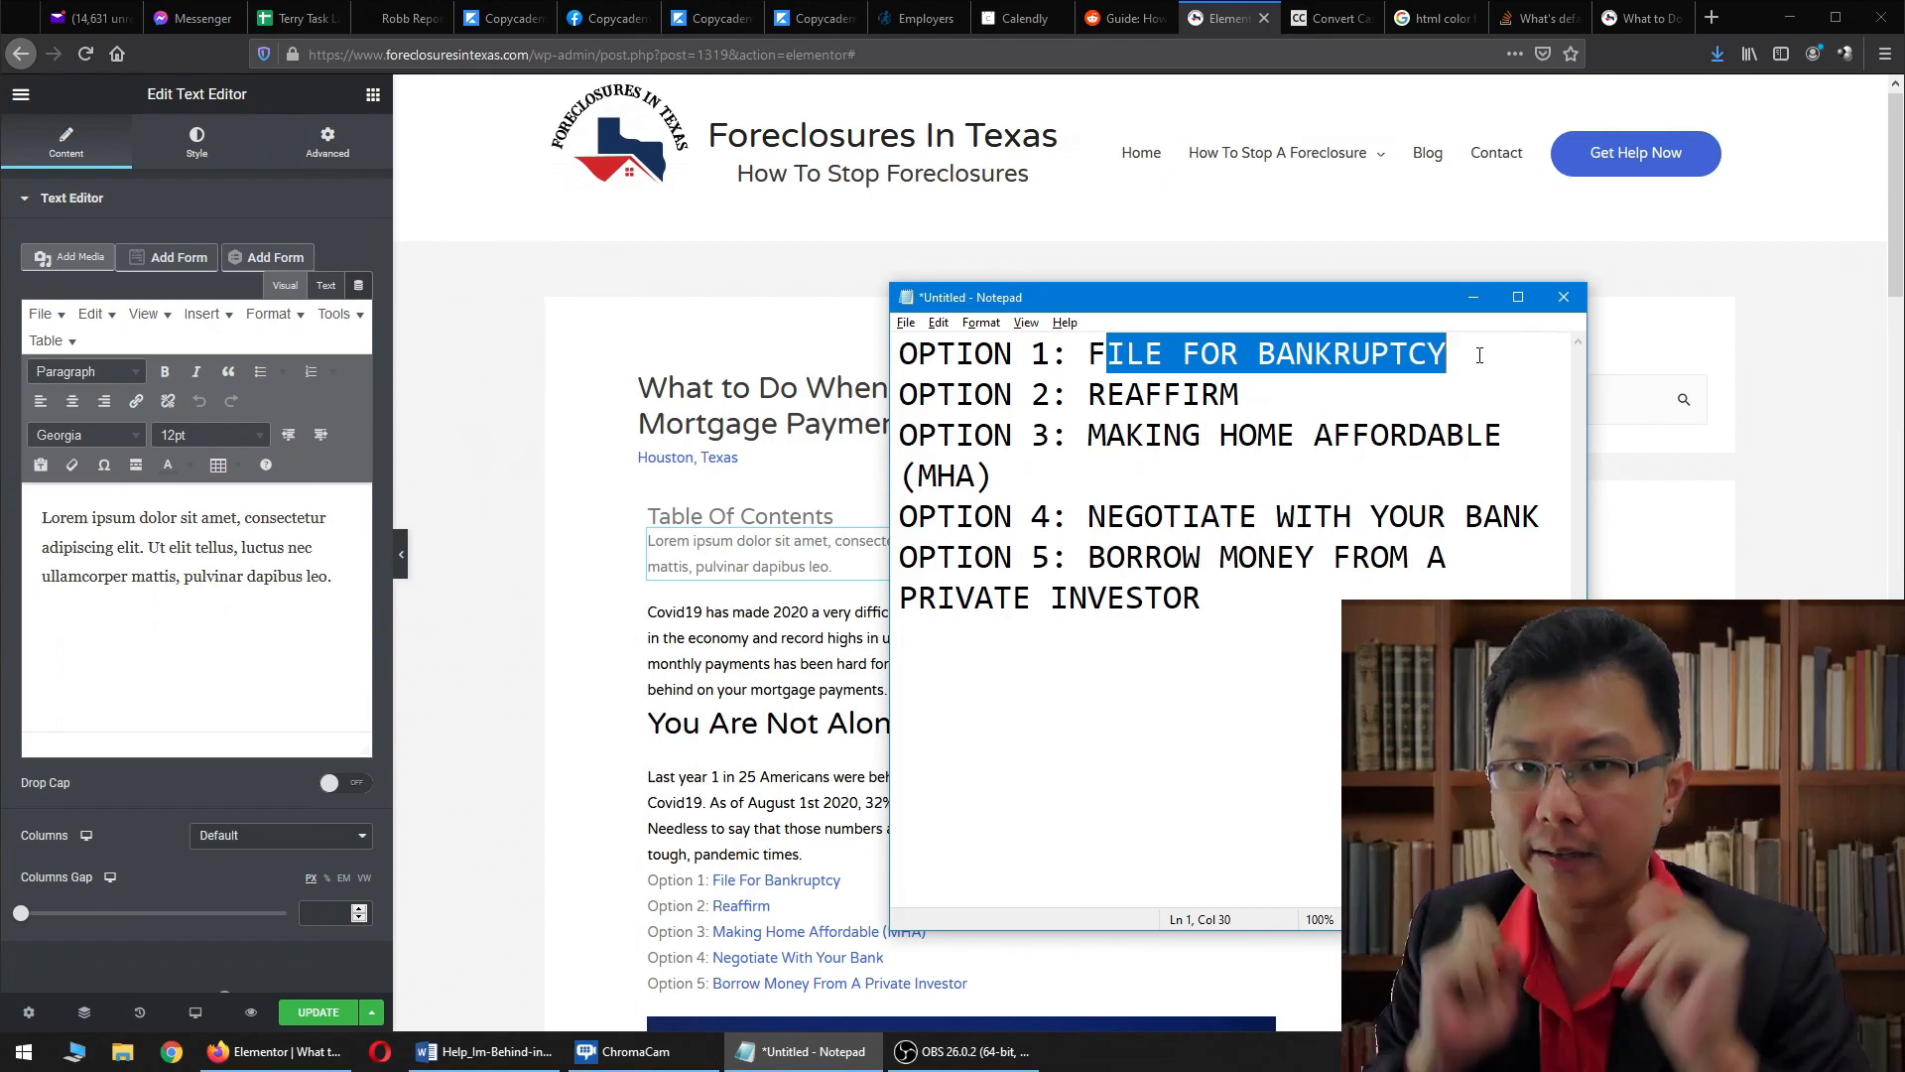
click(1354, 394)
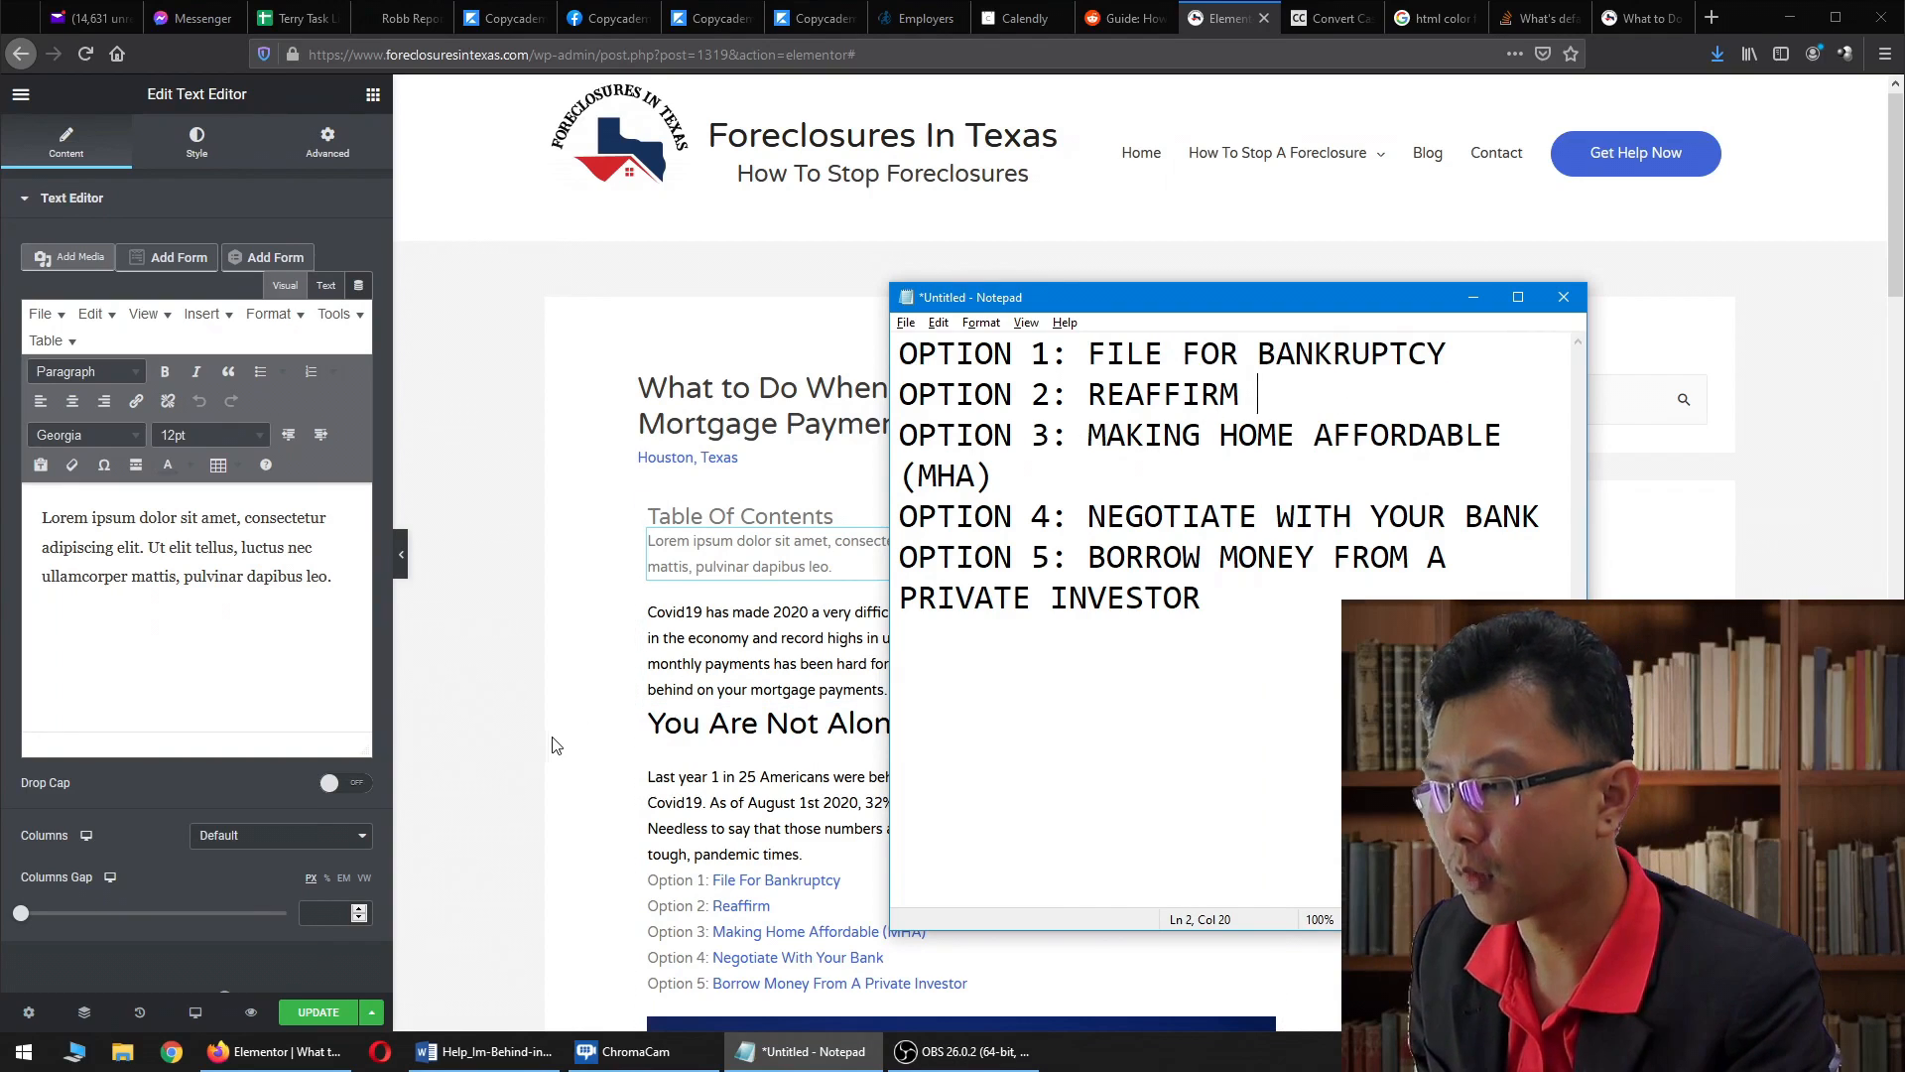
- Replace the placeholder text below the Table Of Contents heading with all five option lines copied from Notepad
click(1298, 605)
key(ctrl+a)
key(ctrl+c)
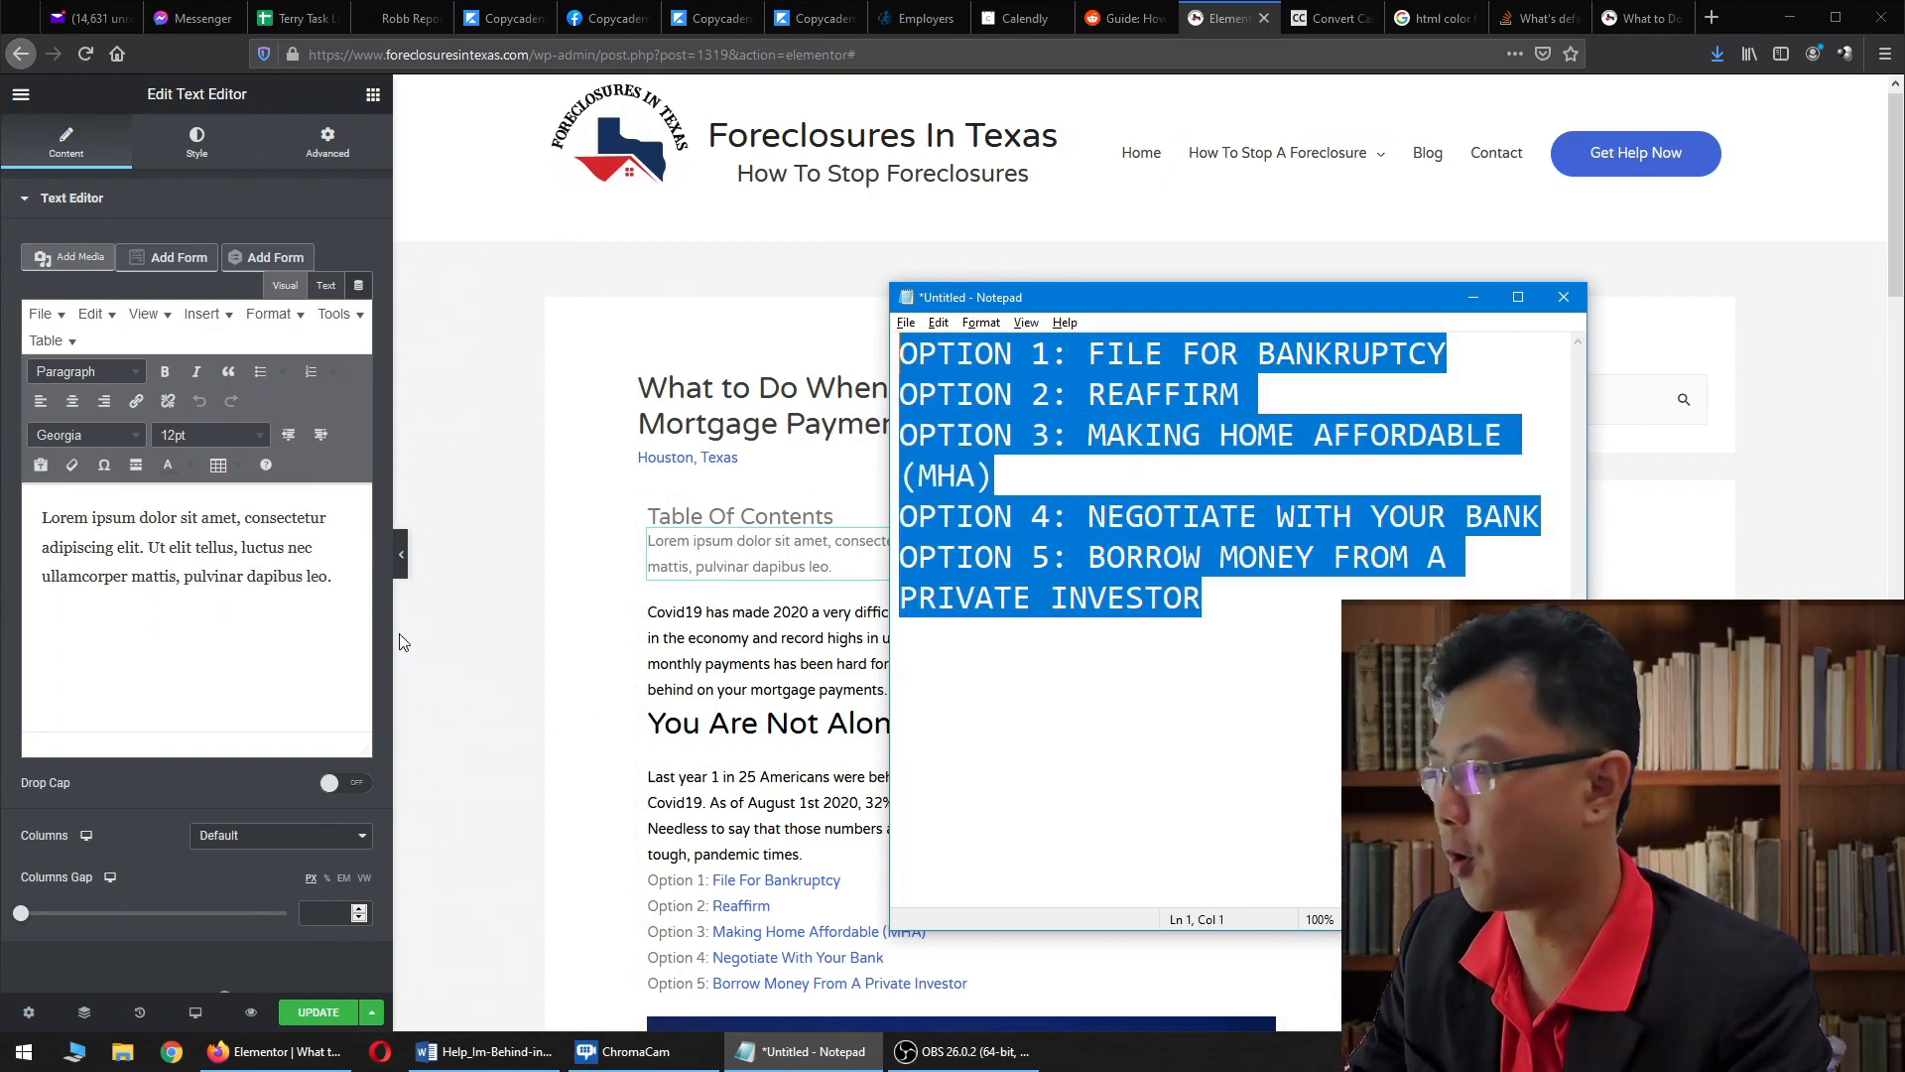
click(269, 537)
key(ctrl+a)
key(ctrl+v)
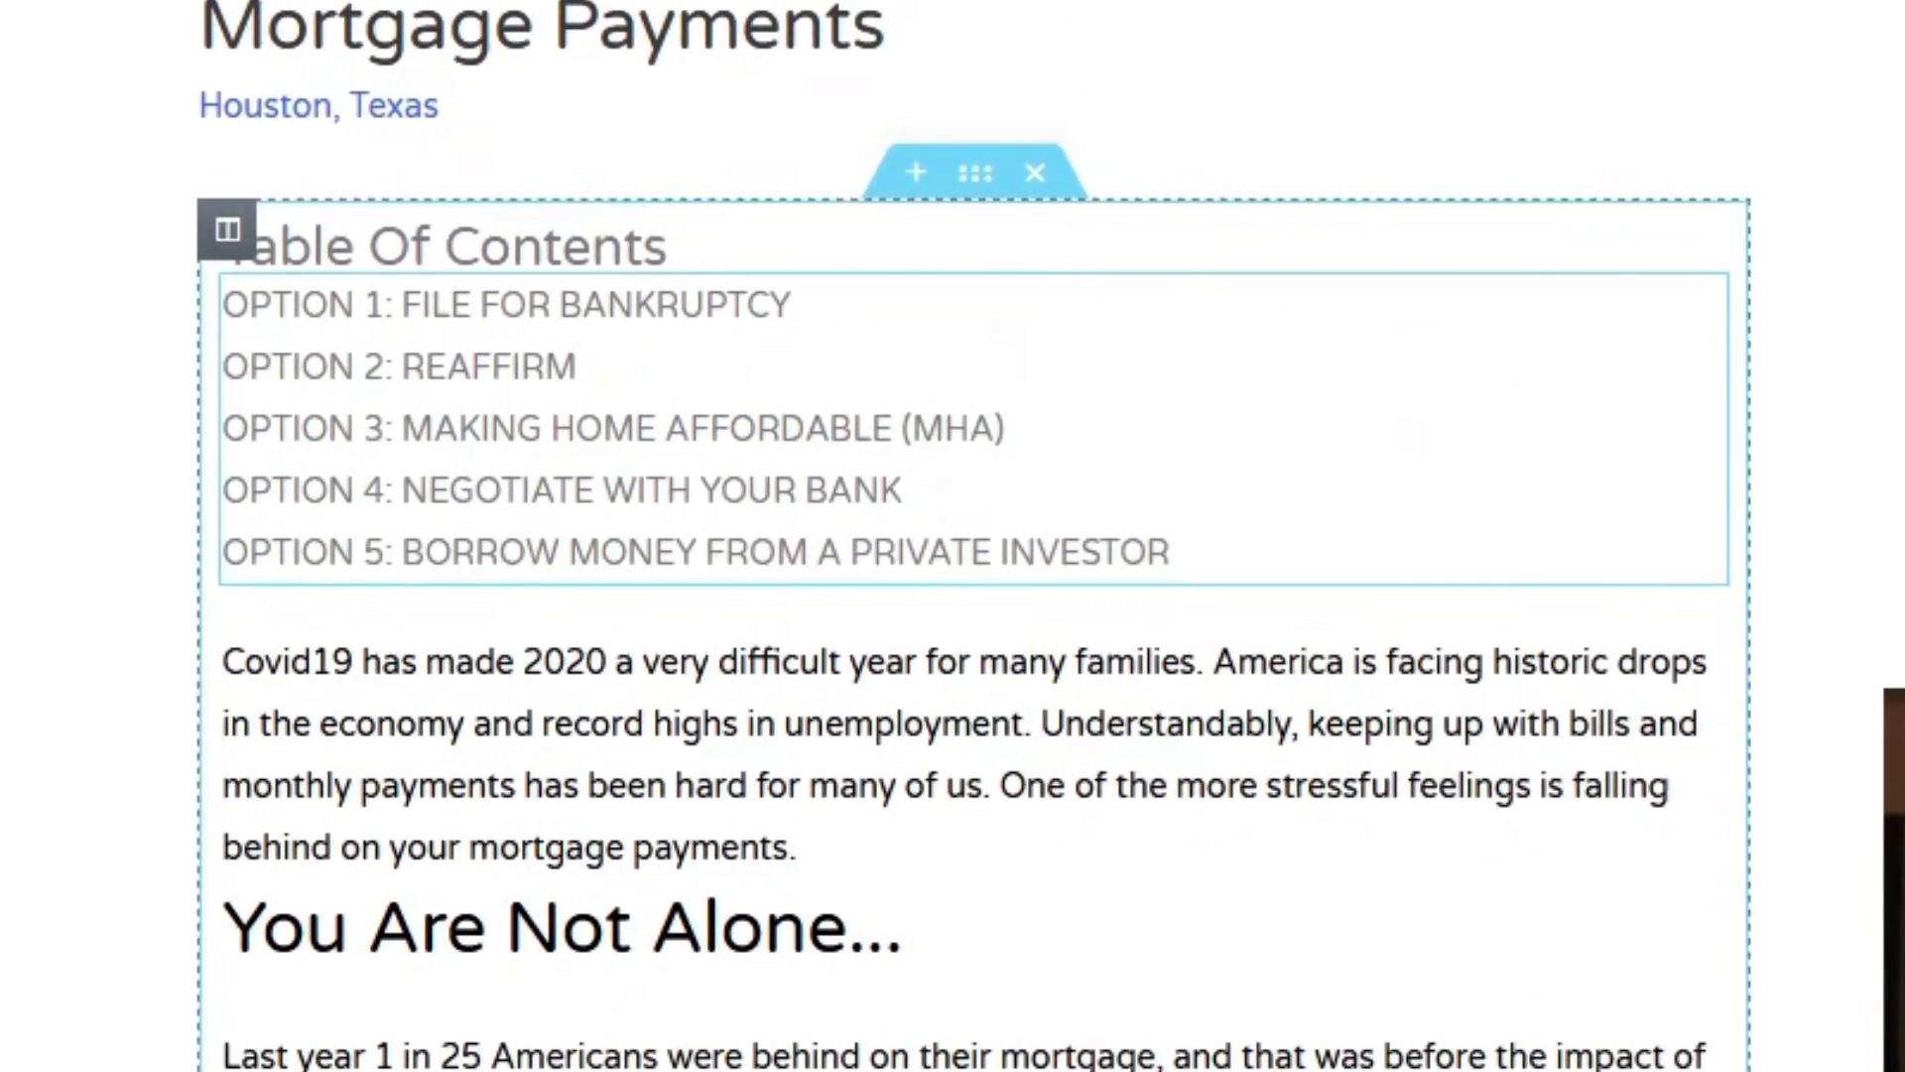
- Move the linked options list back below the paragraph ending in "tough, pandemic times."
drag(1320, 729, 1255, 664)
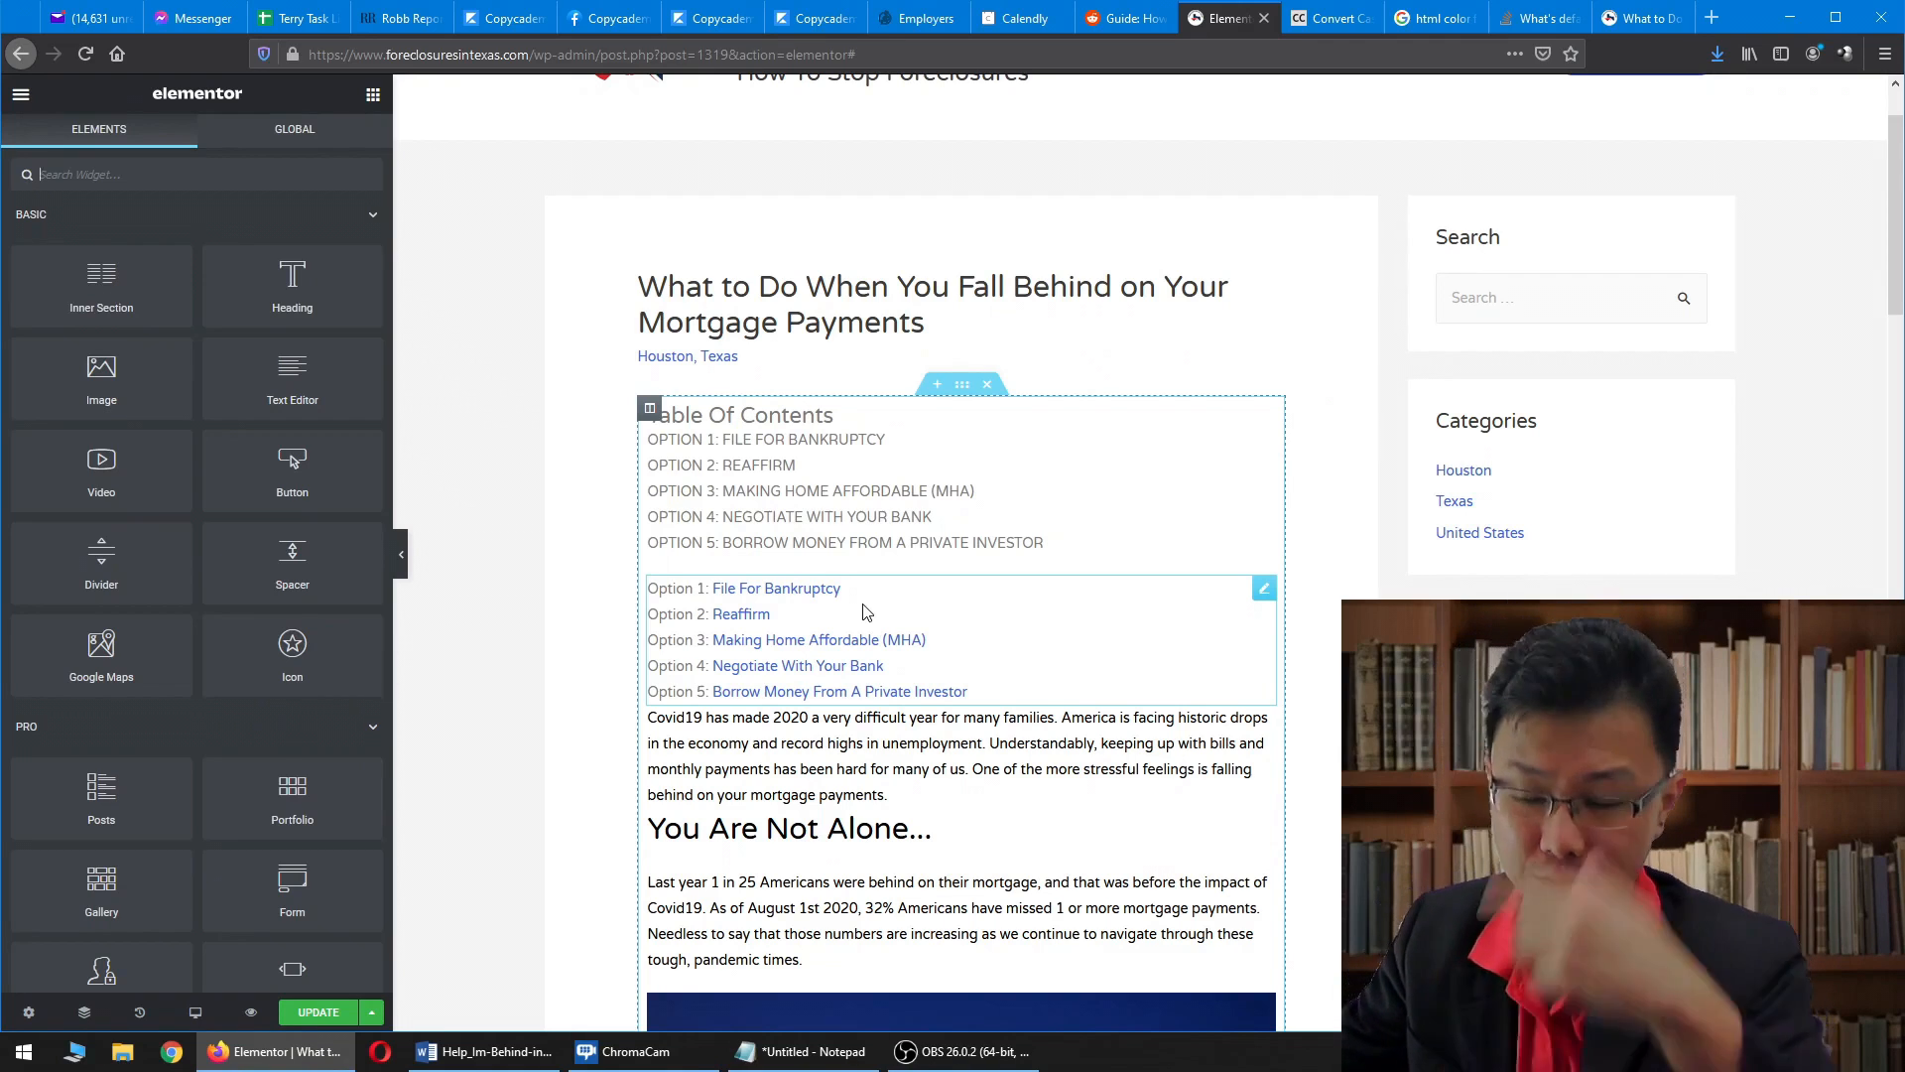
mouse_move(1263, 588)
mouse_down()
mouse_move(1087, 729)
mouse_move(853, 699)
mouse_move(853, 833)
mouse_up()
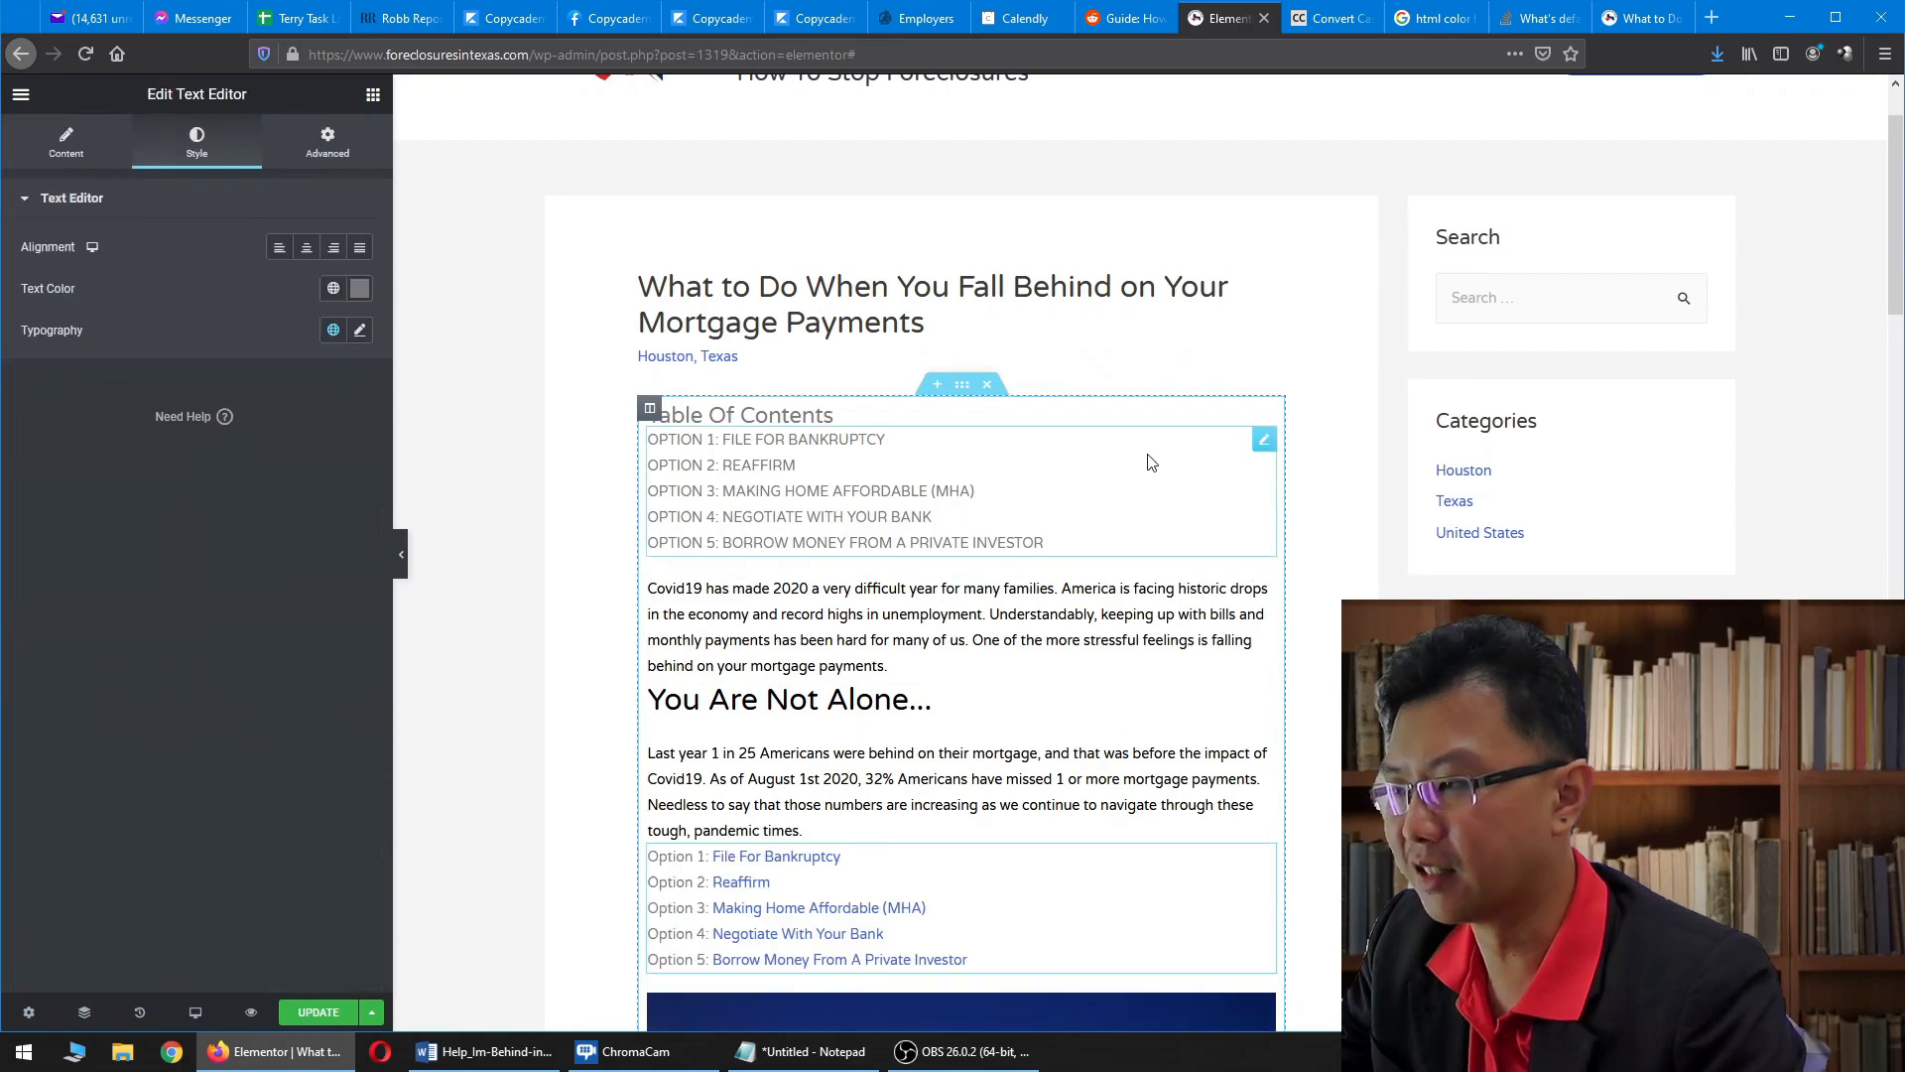
- Select all text in the uppercase options list's text editor and copy all five option lines from Notepad
click(1263, 441)
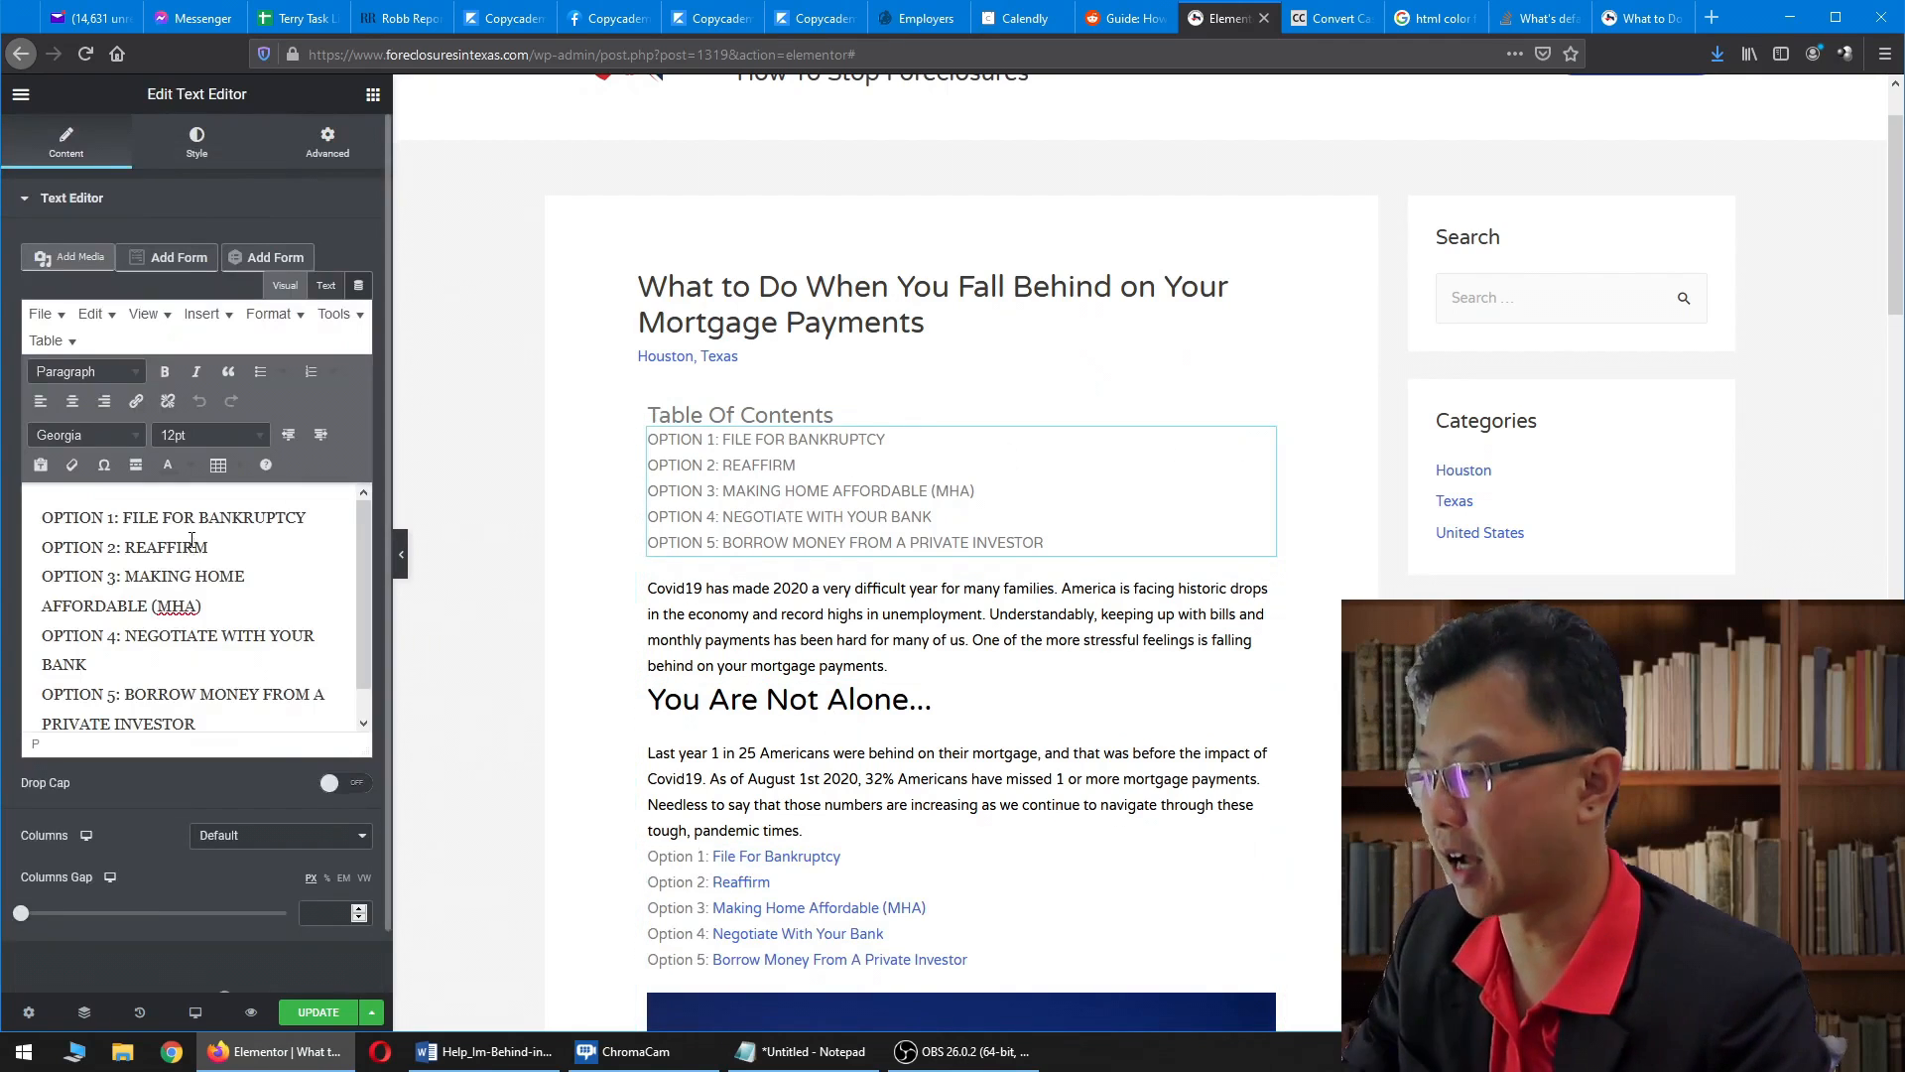
key(ctrl+a)
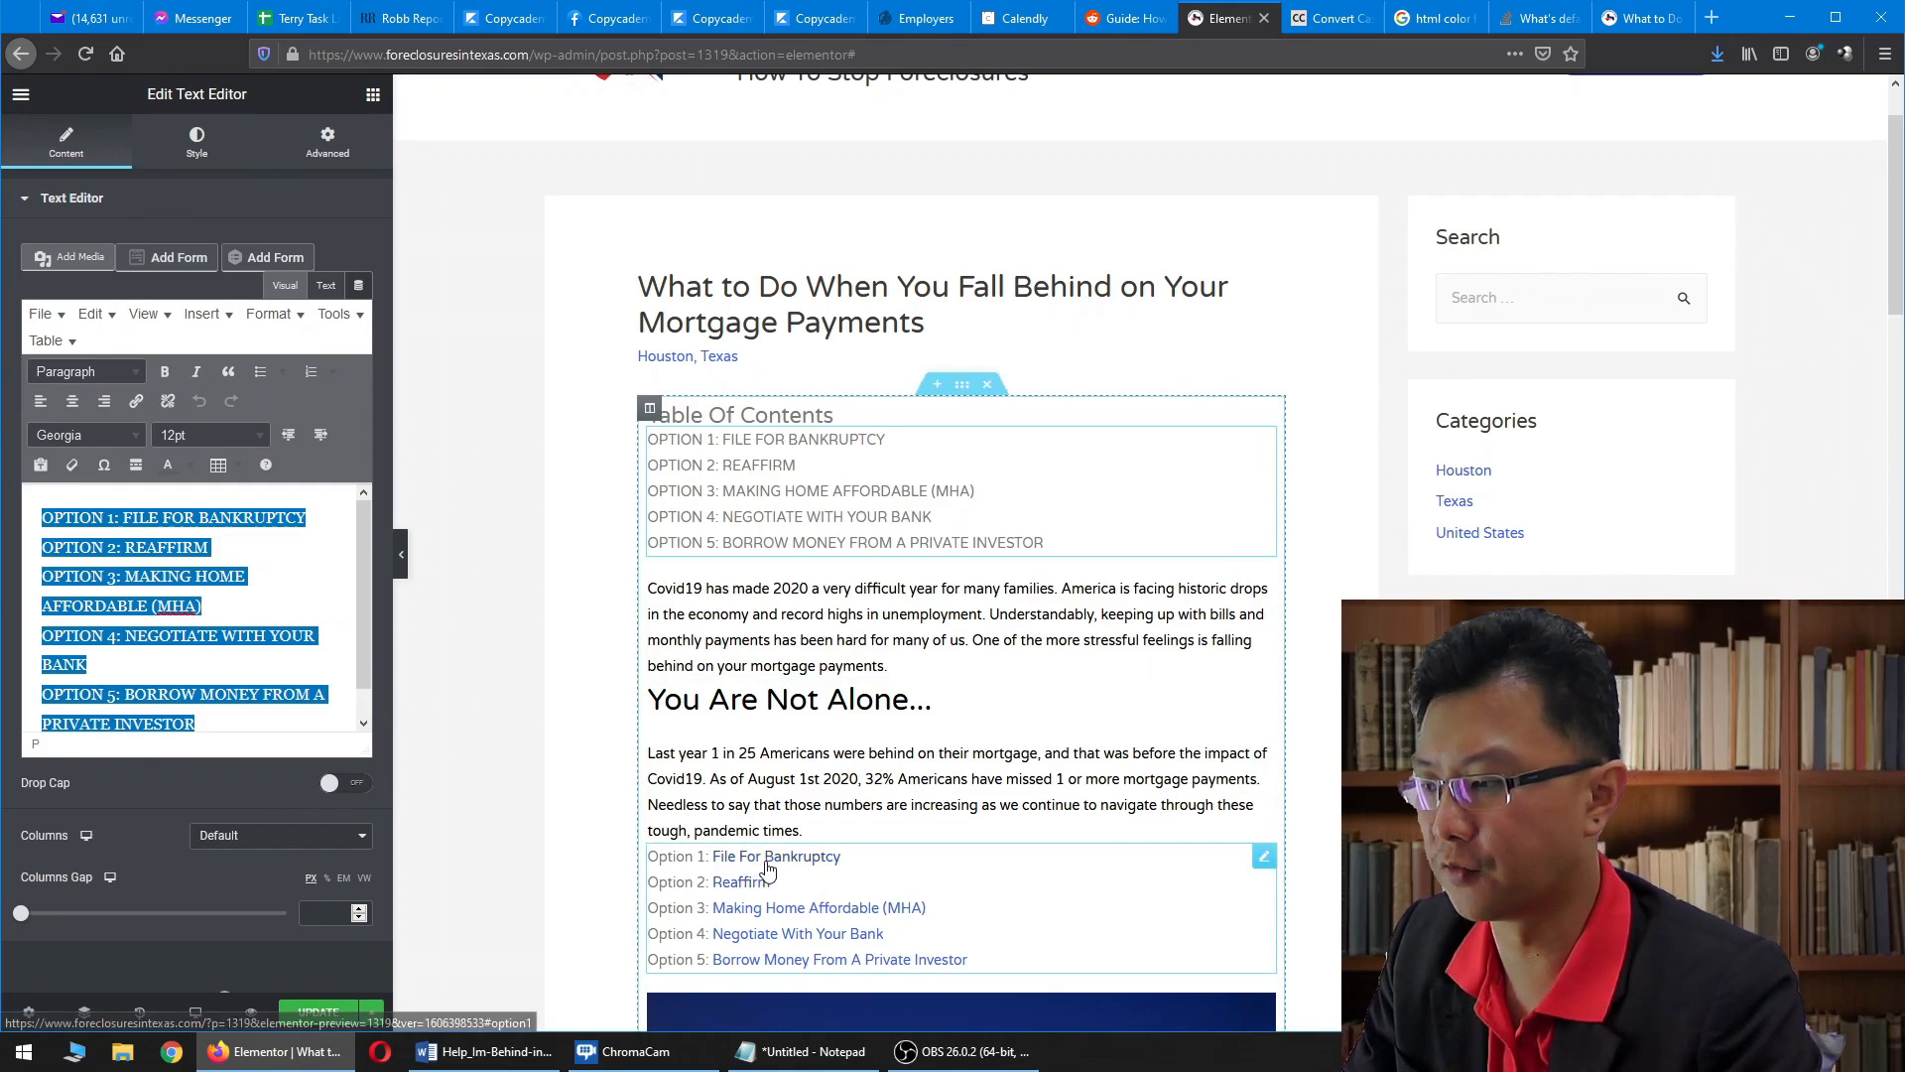
click(803, 1051)
click(1295, 516)
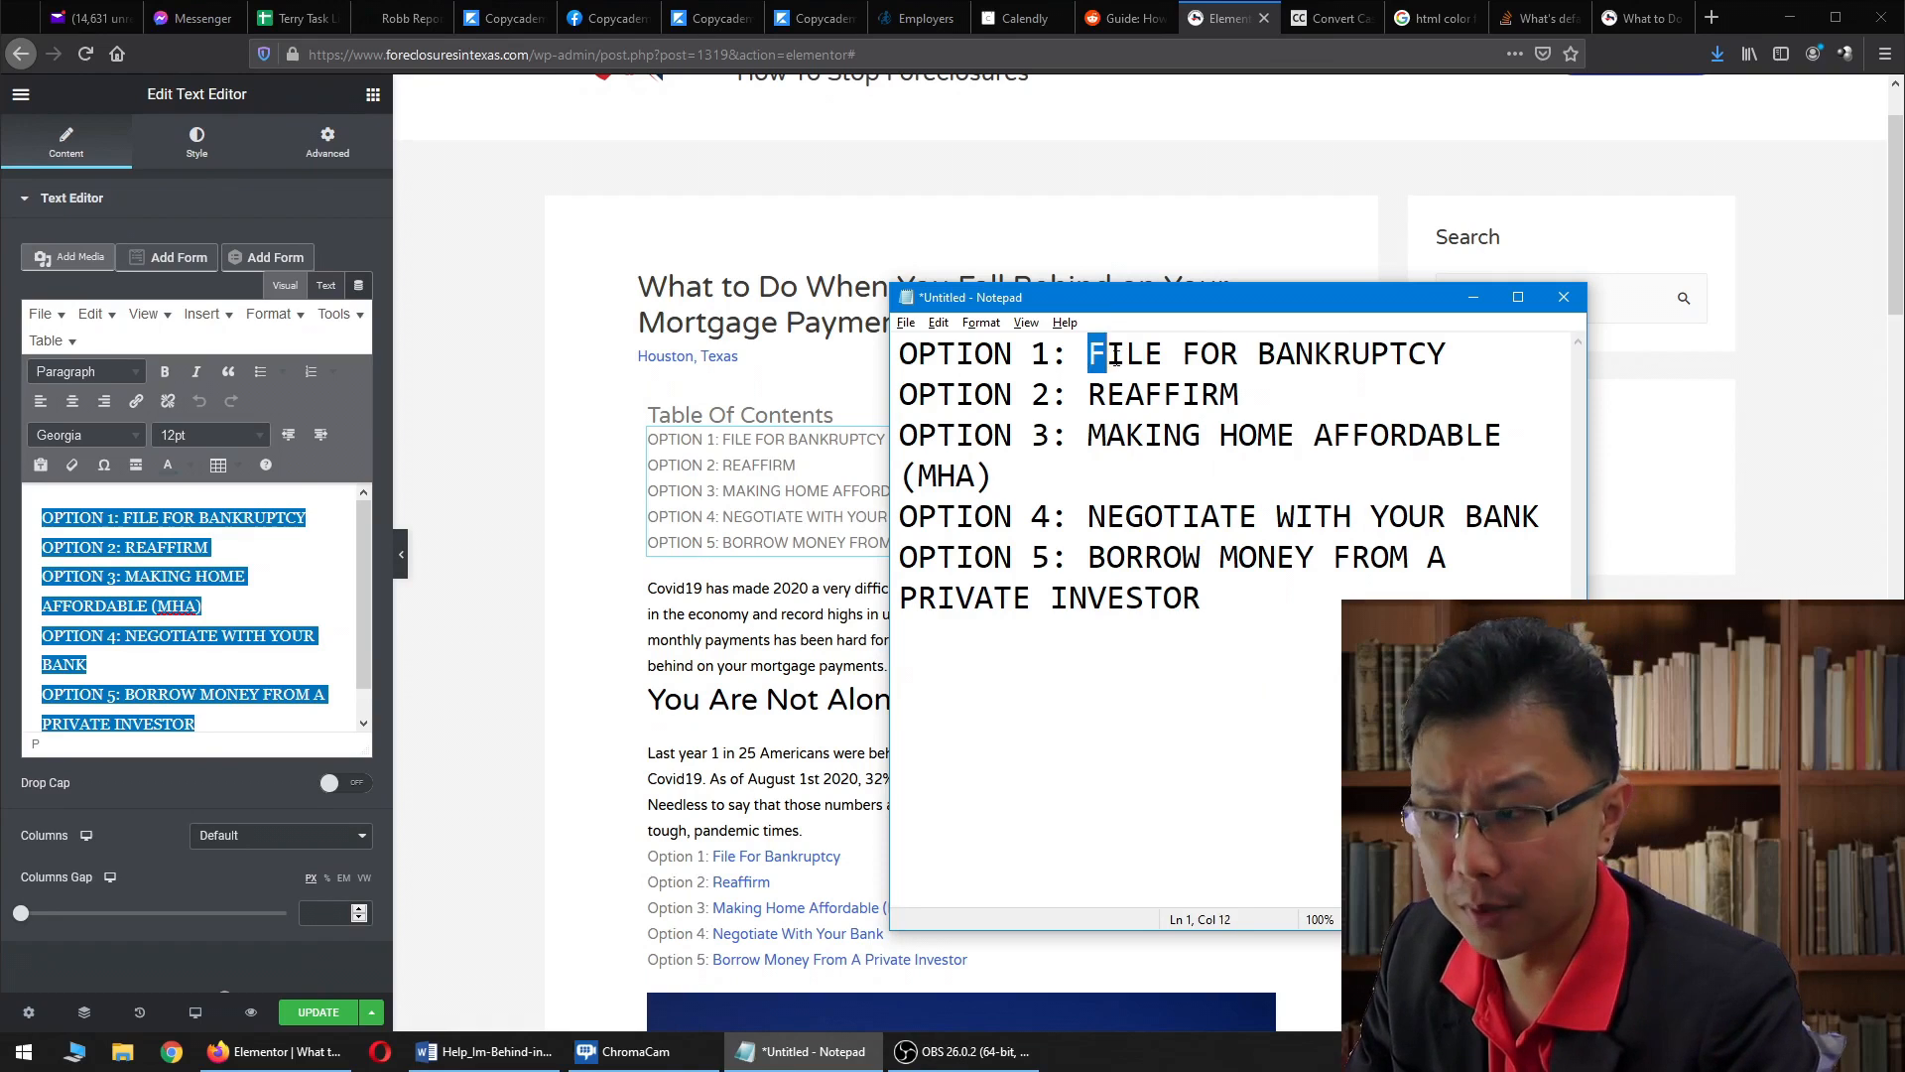
key(ctrl+a)
right_click(1063, 396)
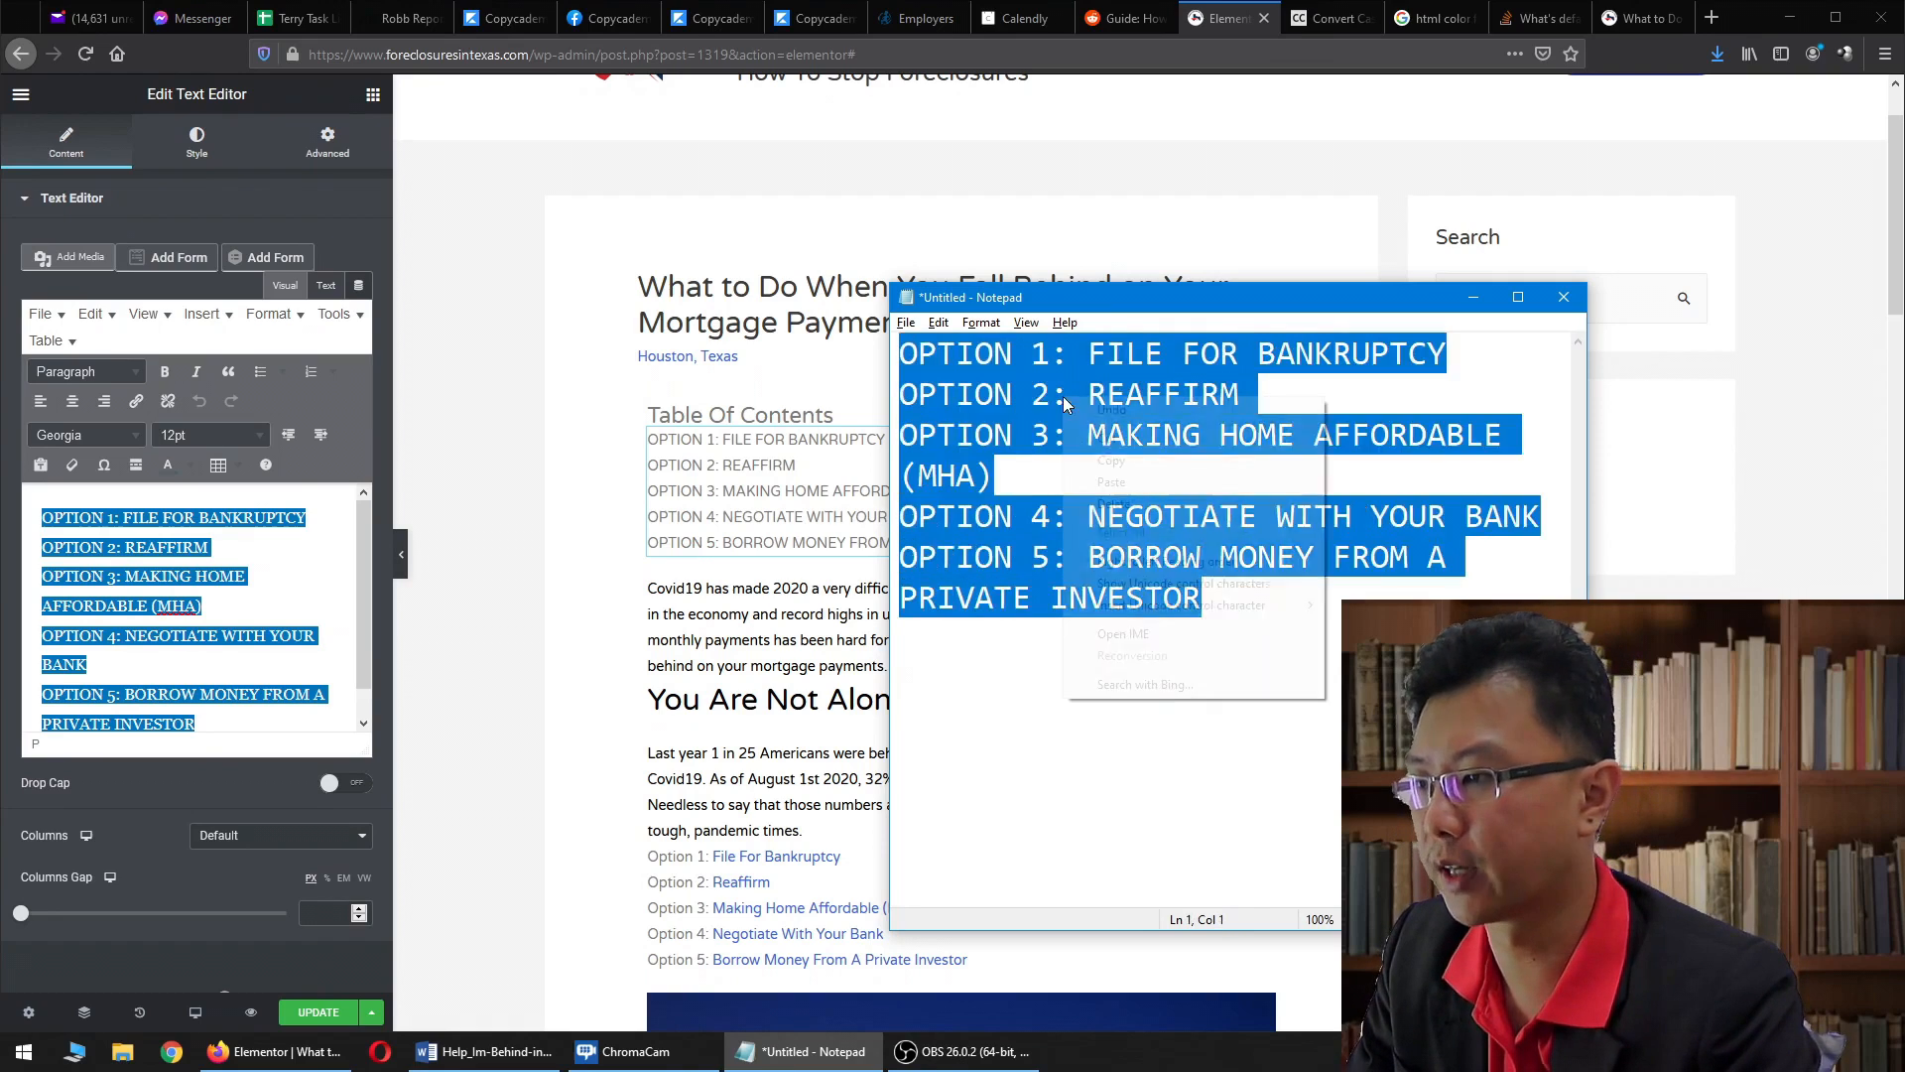
click(1145, 461)
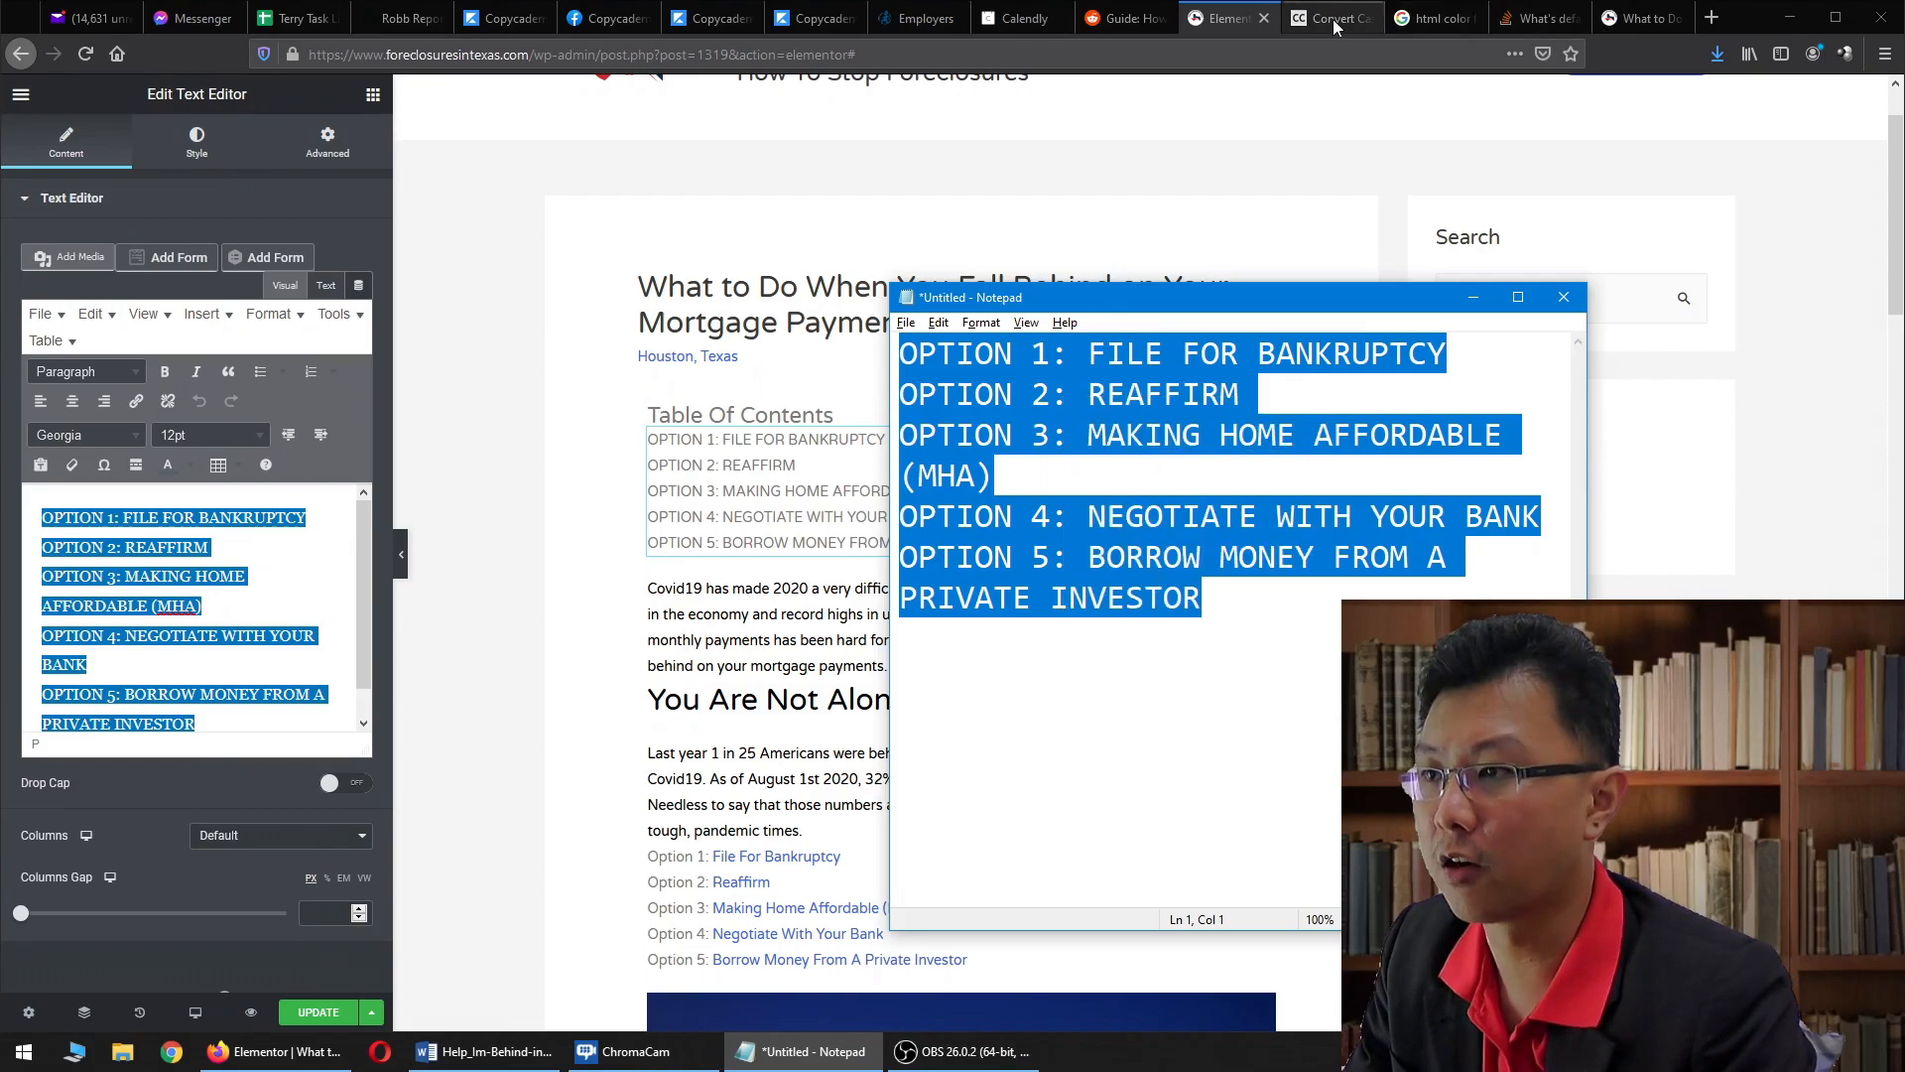
- Paste the five option lines into the already open Convert Case page and convert them to Capitalized Case
click(1335, 27)
click(755, 449)
key(ctrl+a)
key(ctrl+v)
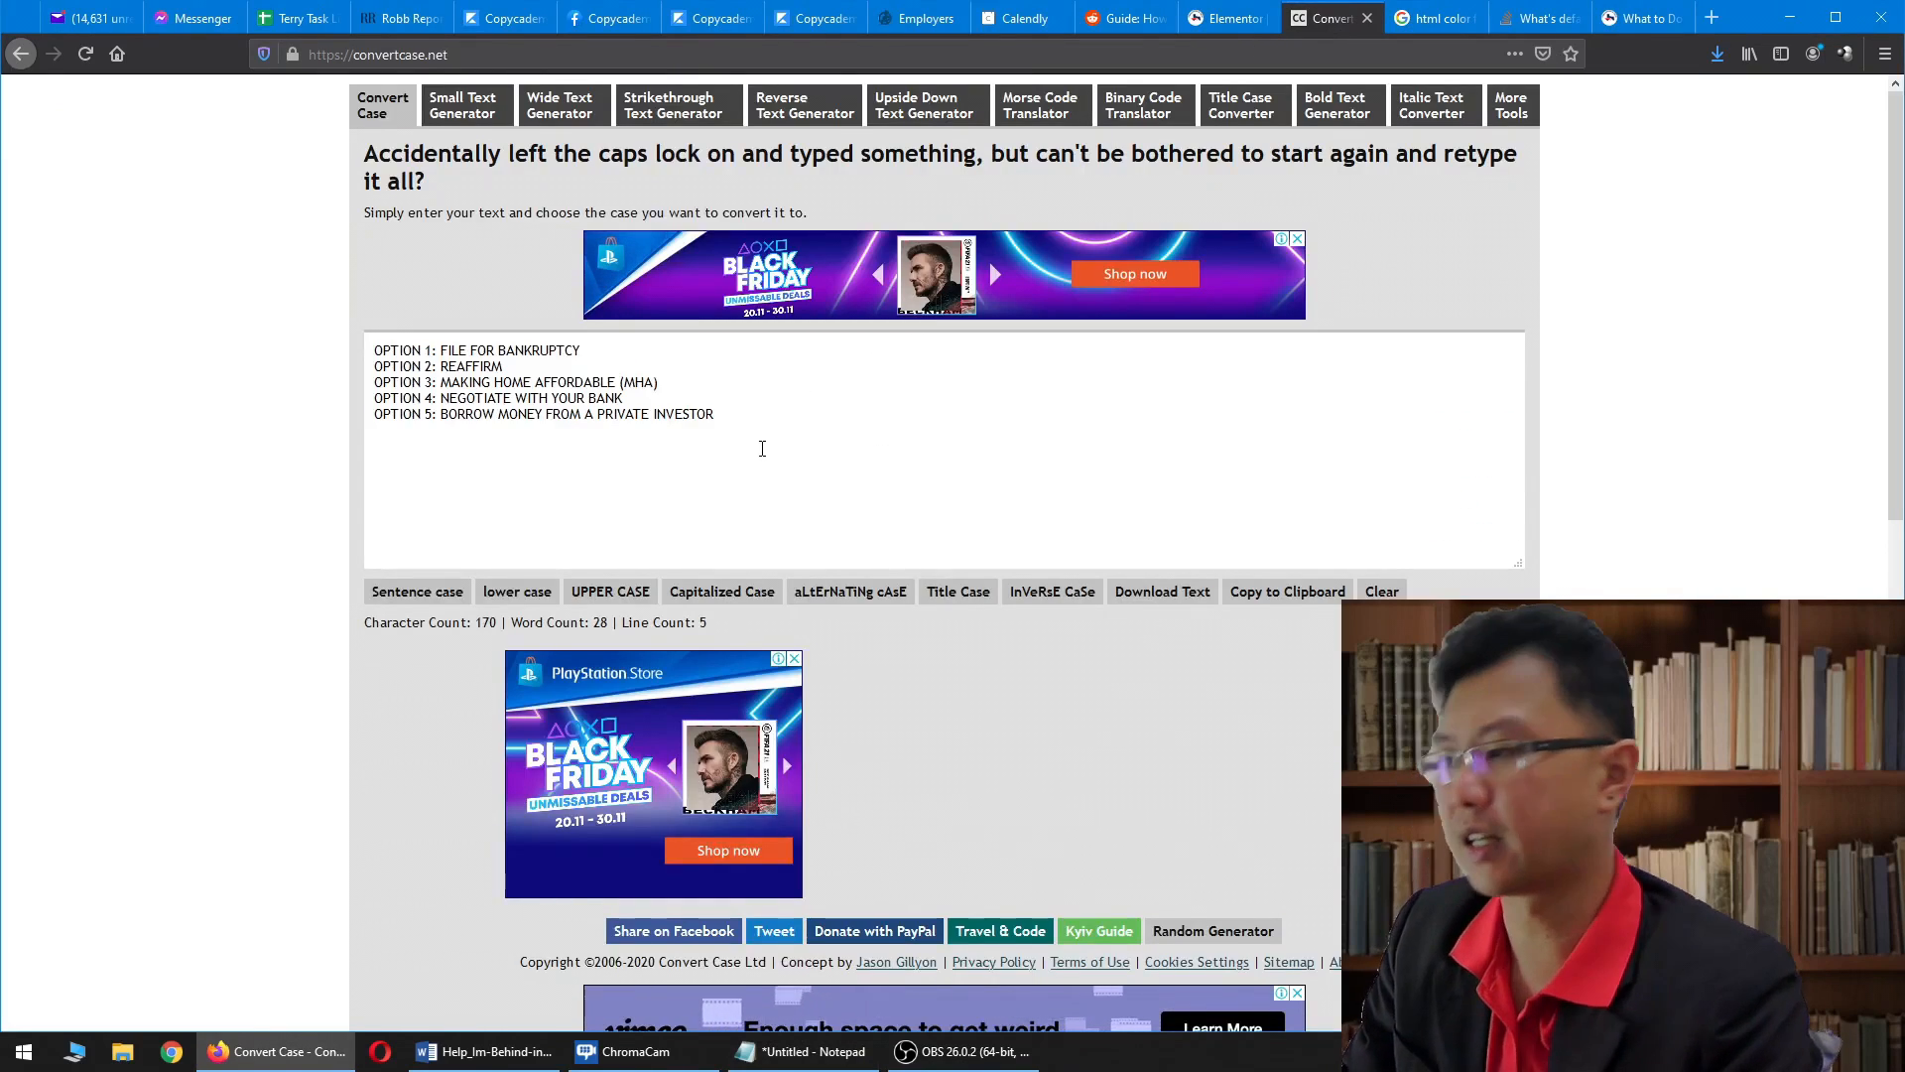
click(740, 596)
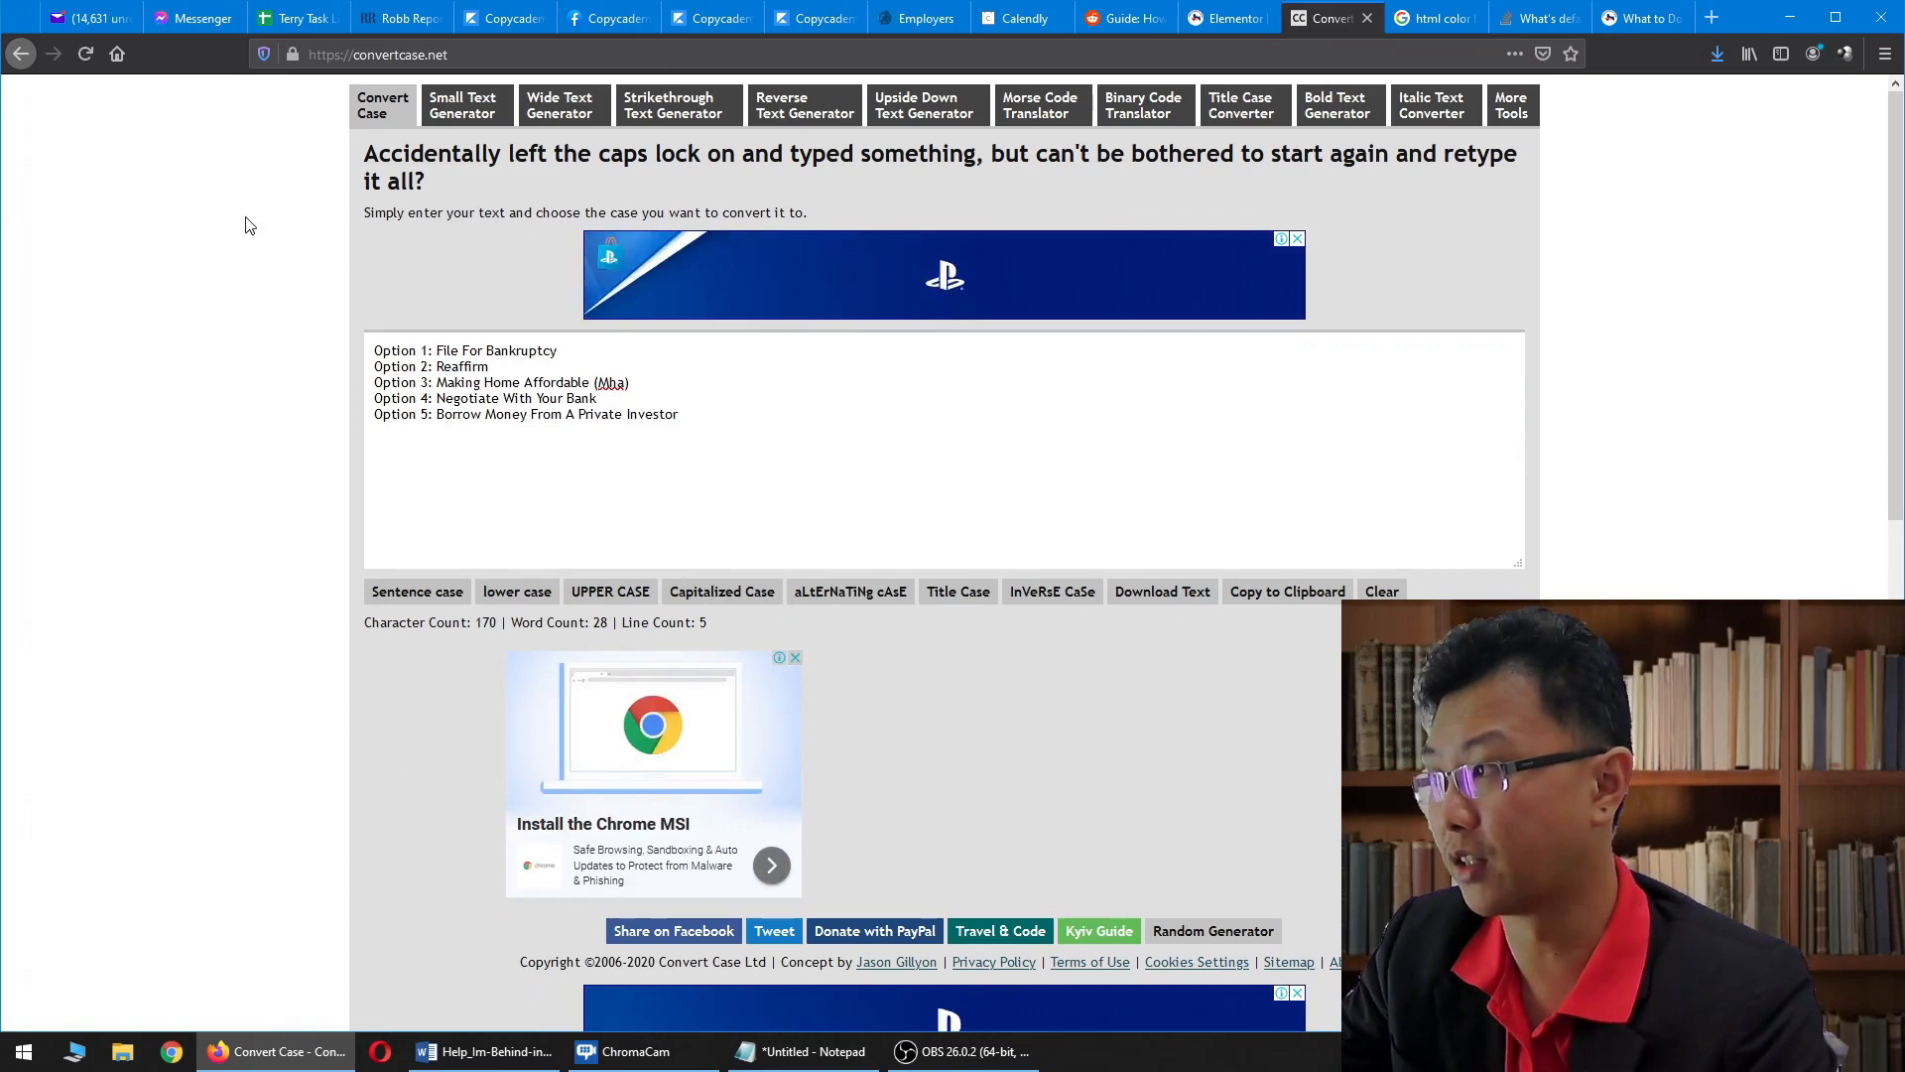
- Search the web for "convert case" in a new tab, open convertcase.net, and close the older Convert Case tab
key(ctrl+t)
text(con)
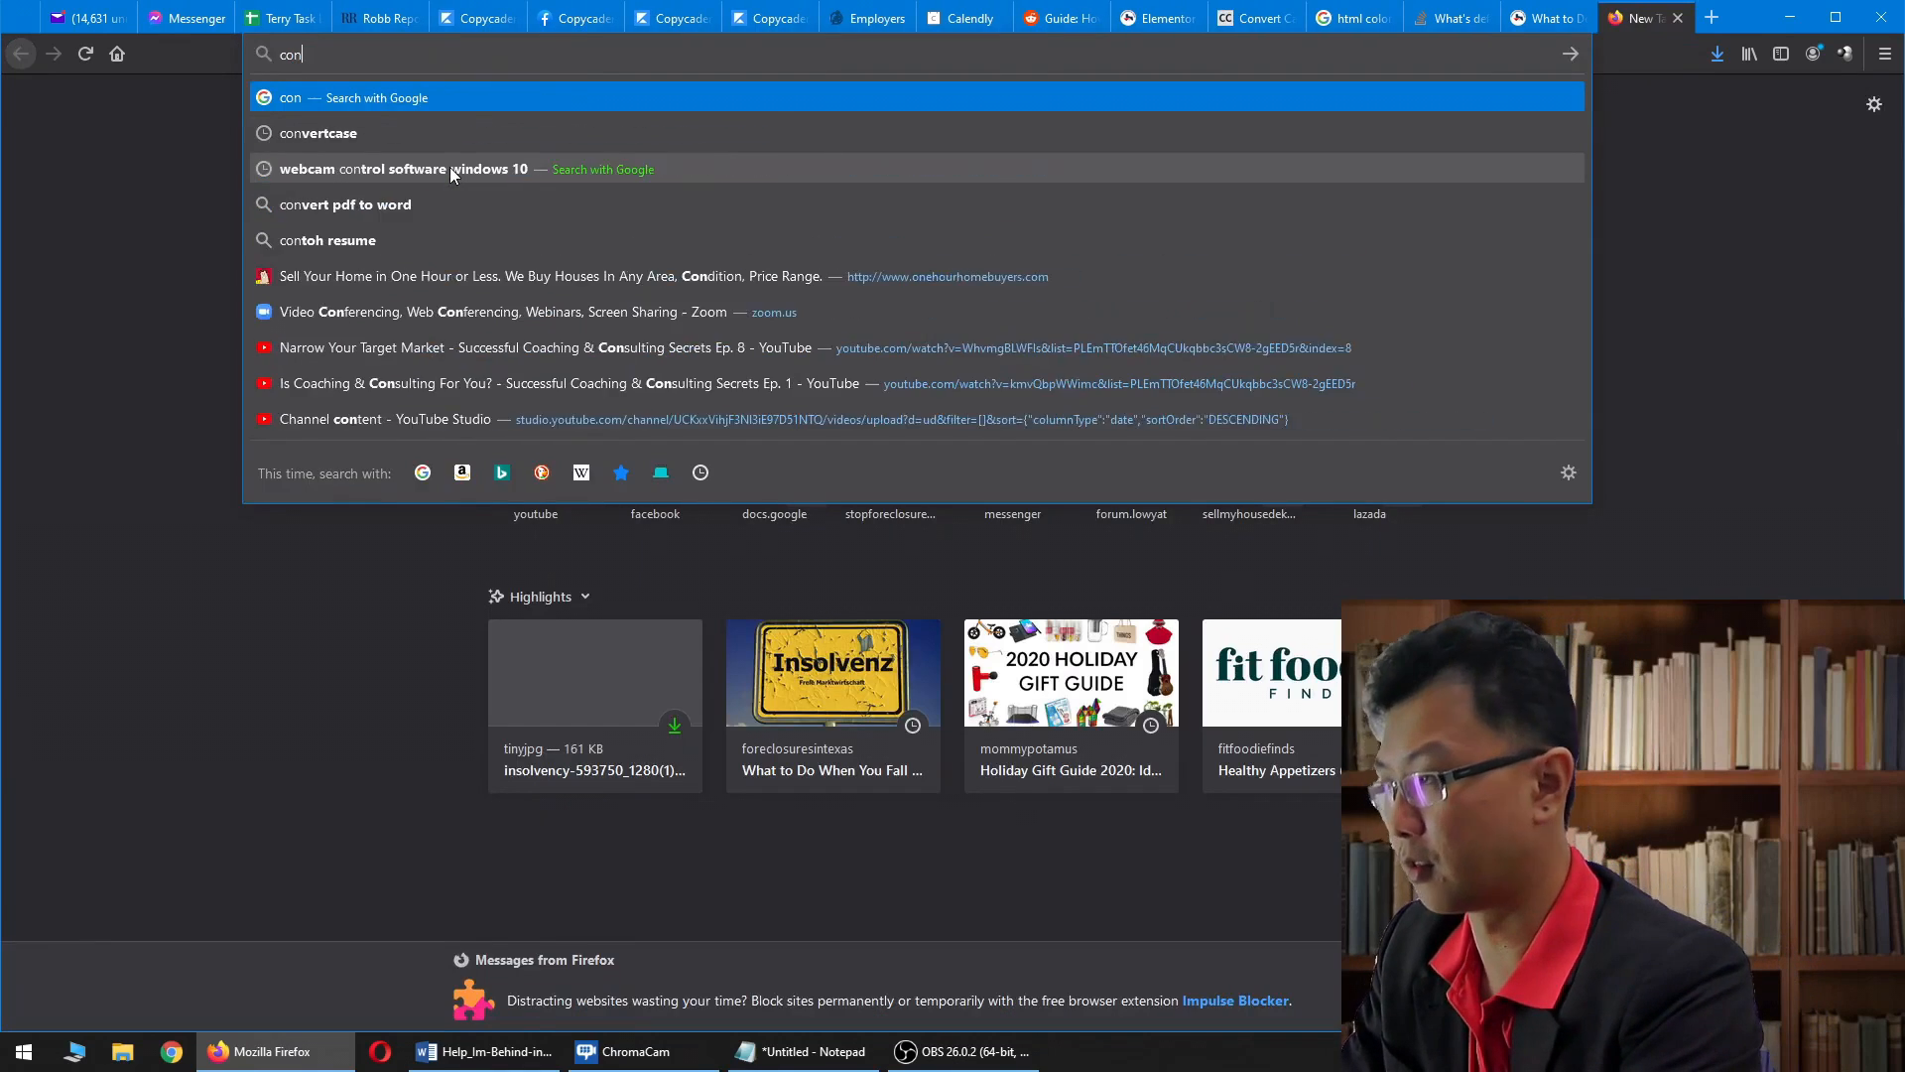
text(vert case)
key(Return)
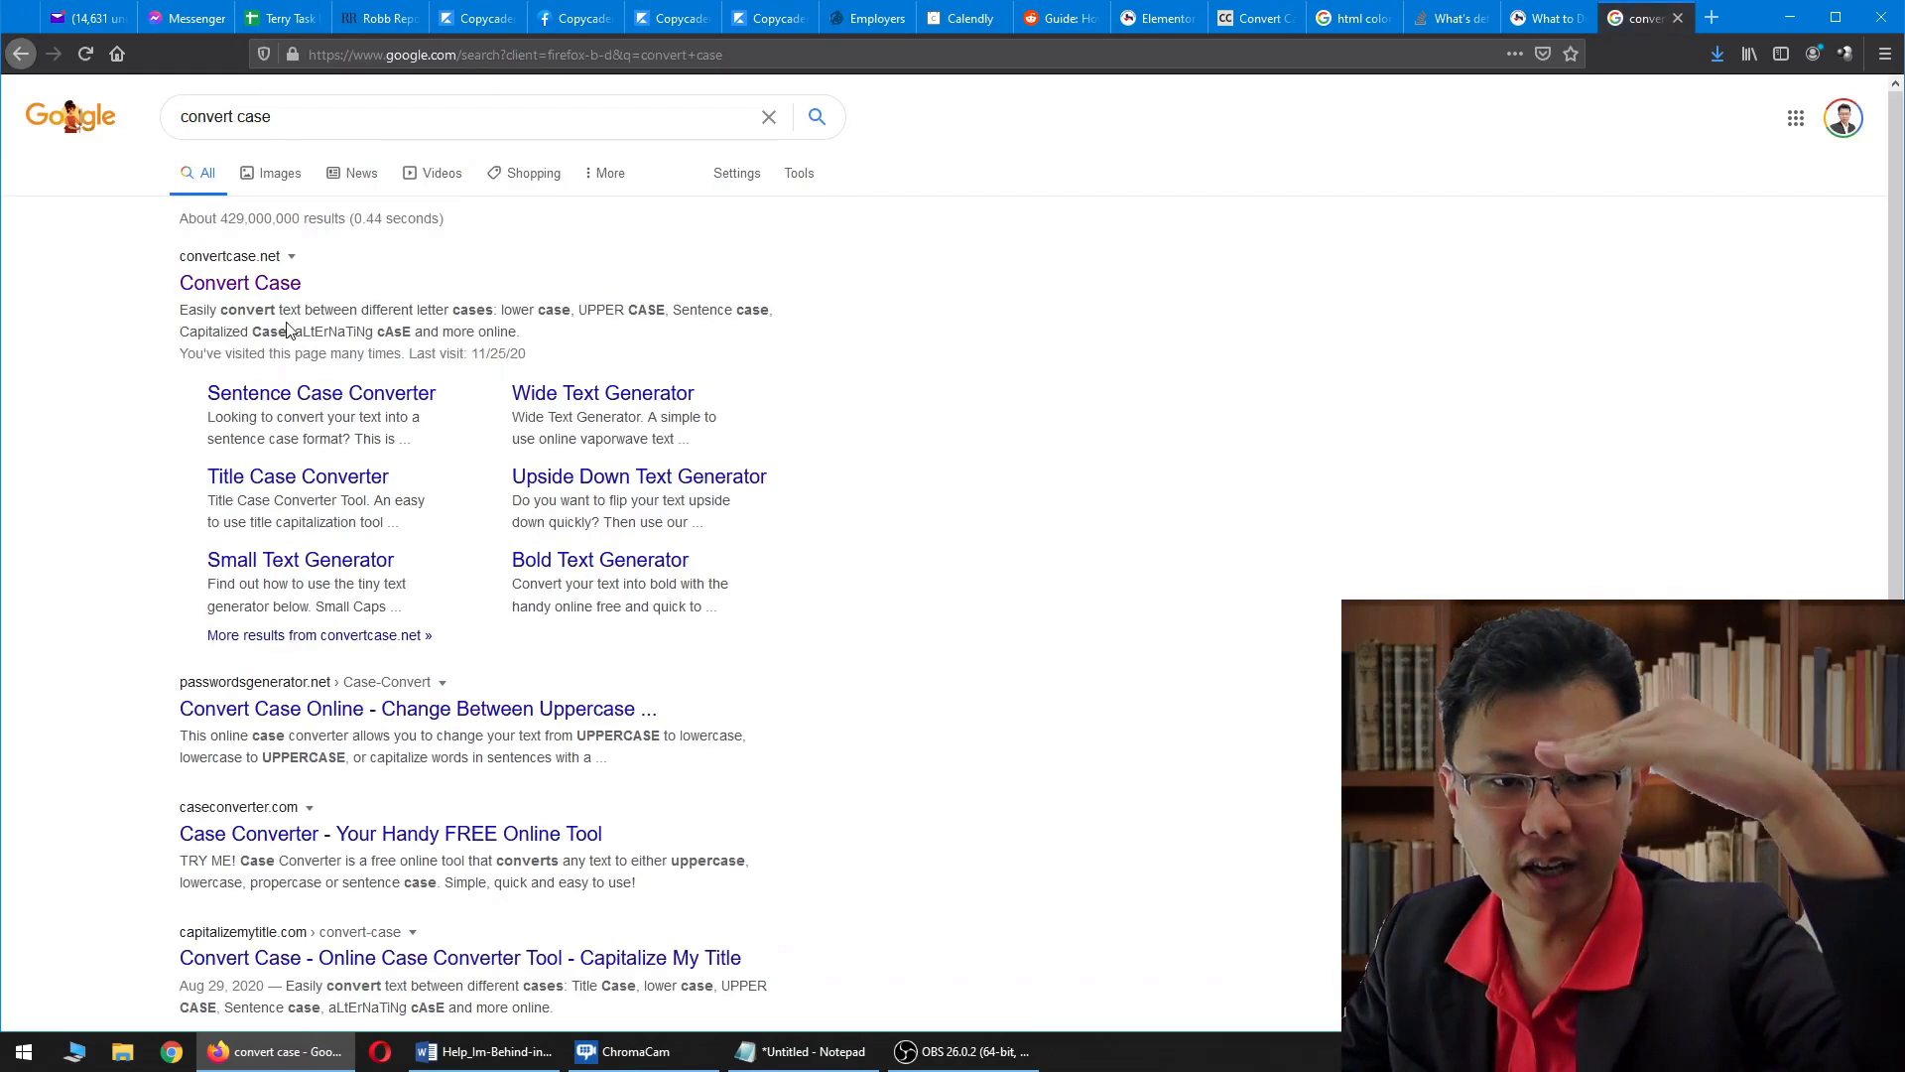
click(207, 287)
click(1256, 24)
key(ctrl+w)
click(1637, 18)
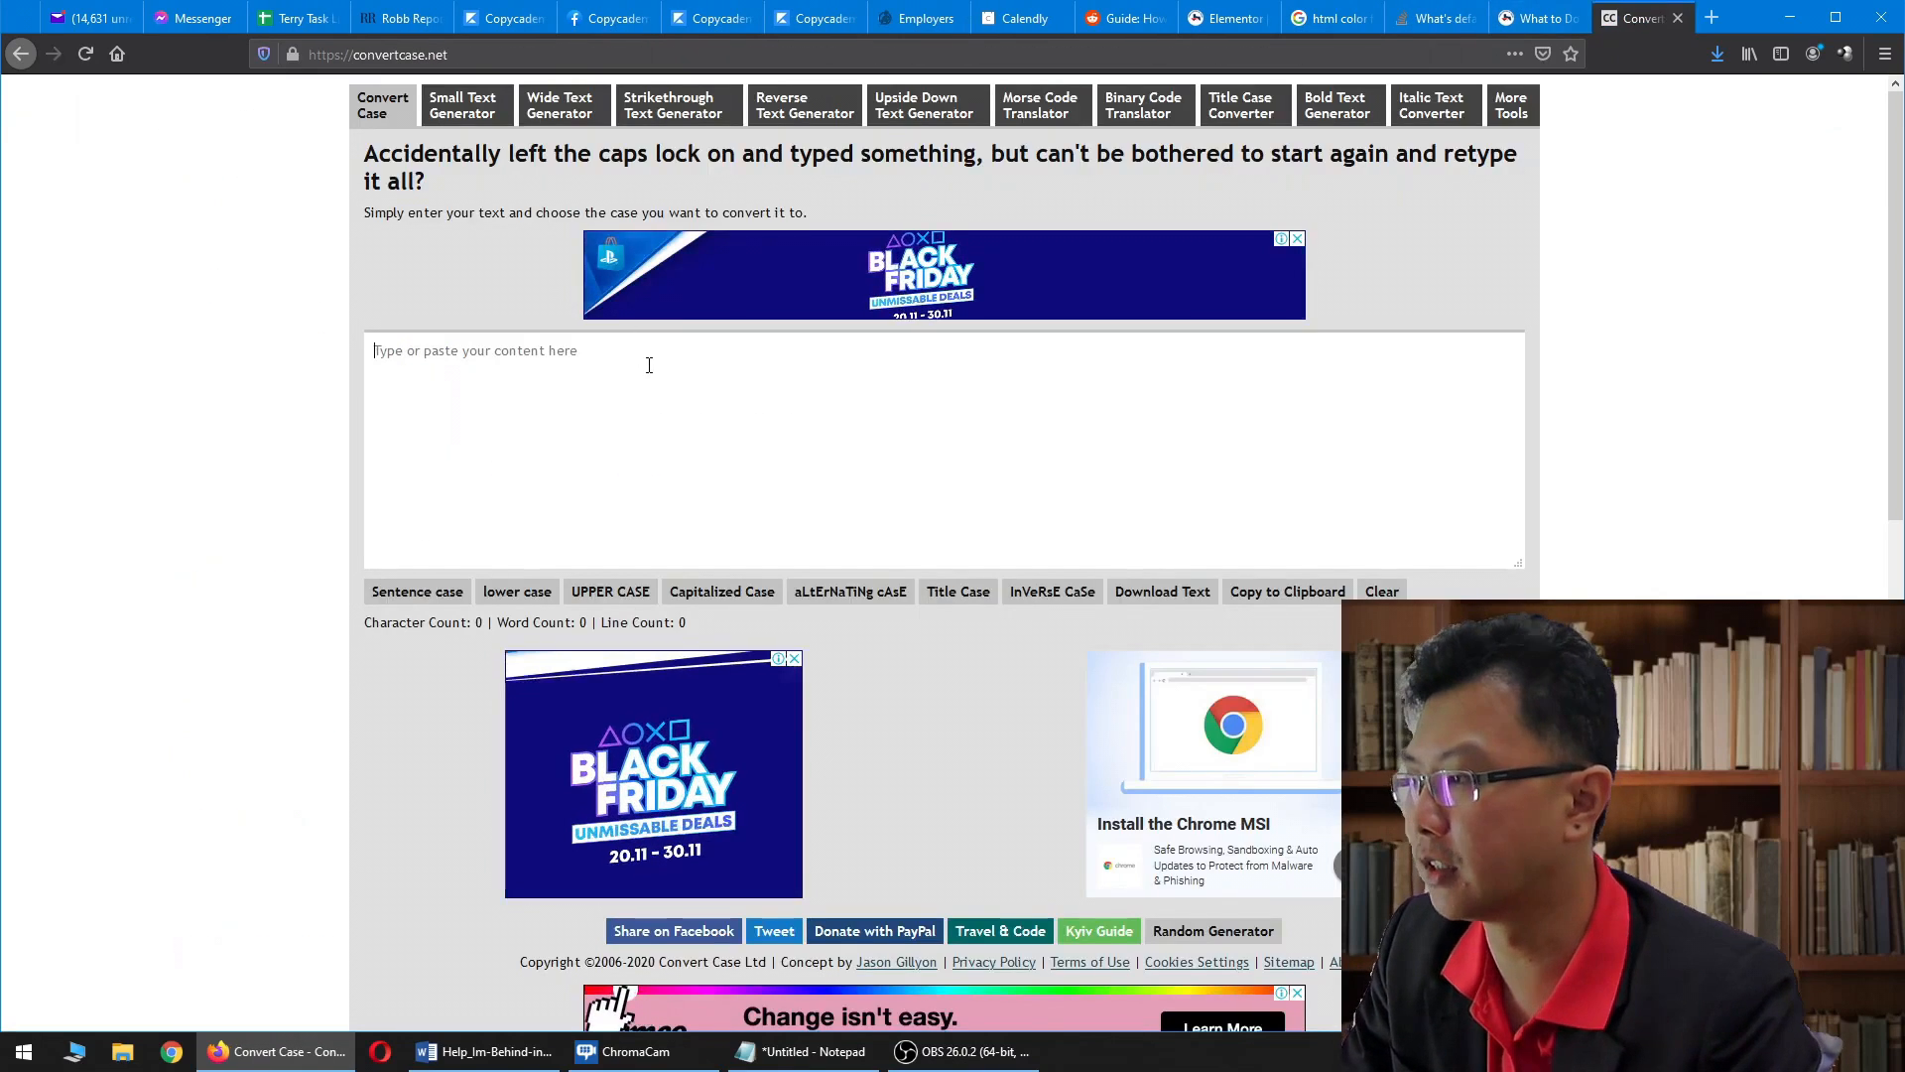
- Paste the five option lines into Convert Case and try Sentence, lower, UPPER, Capitalized, alternating and Title Case on them
key(ctrl+v)
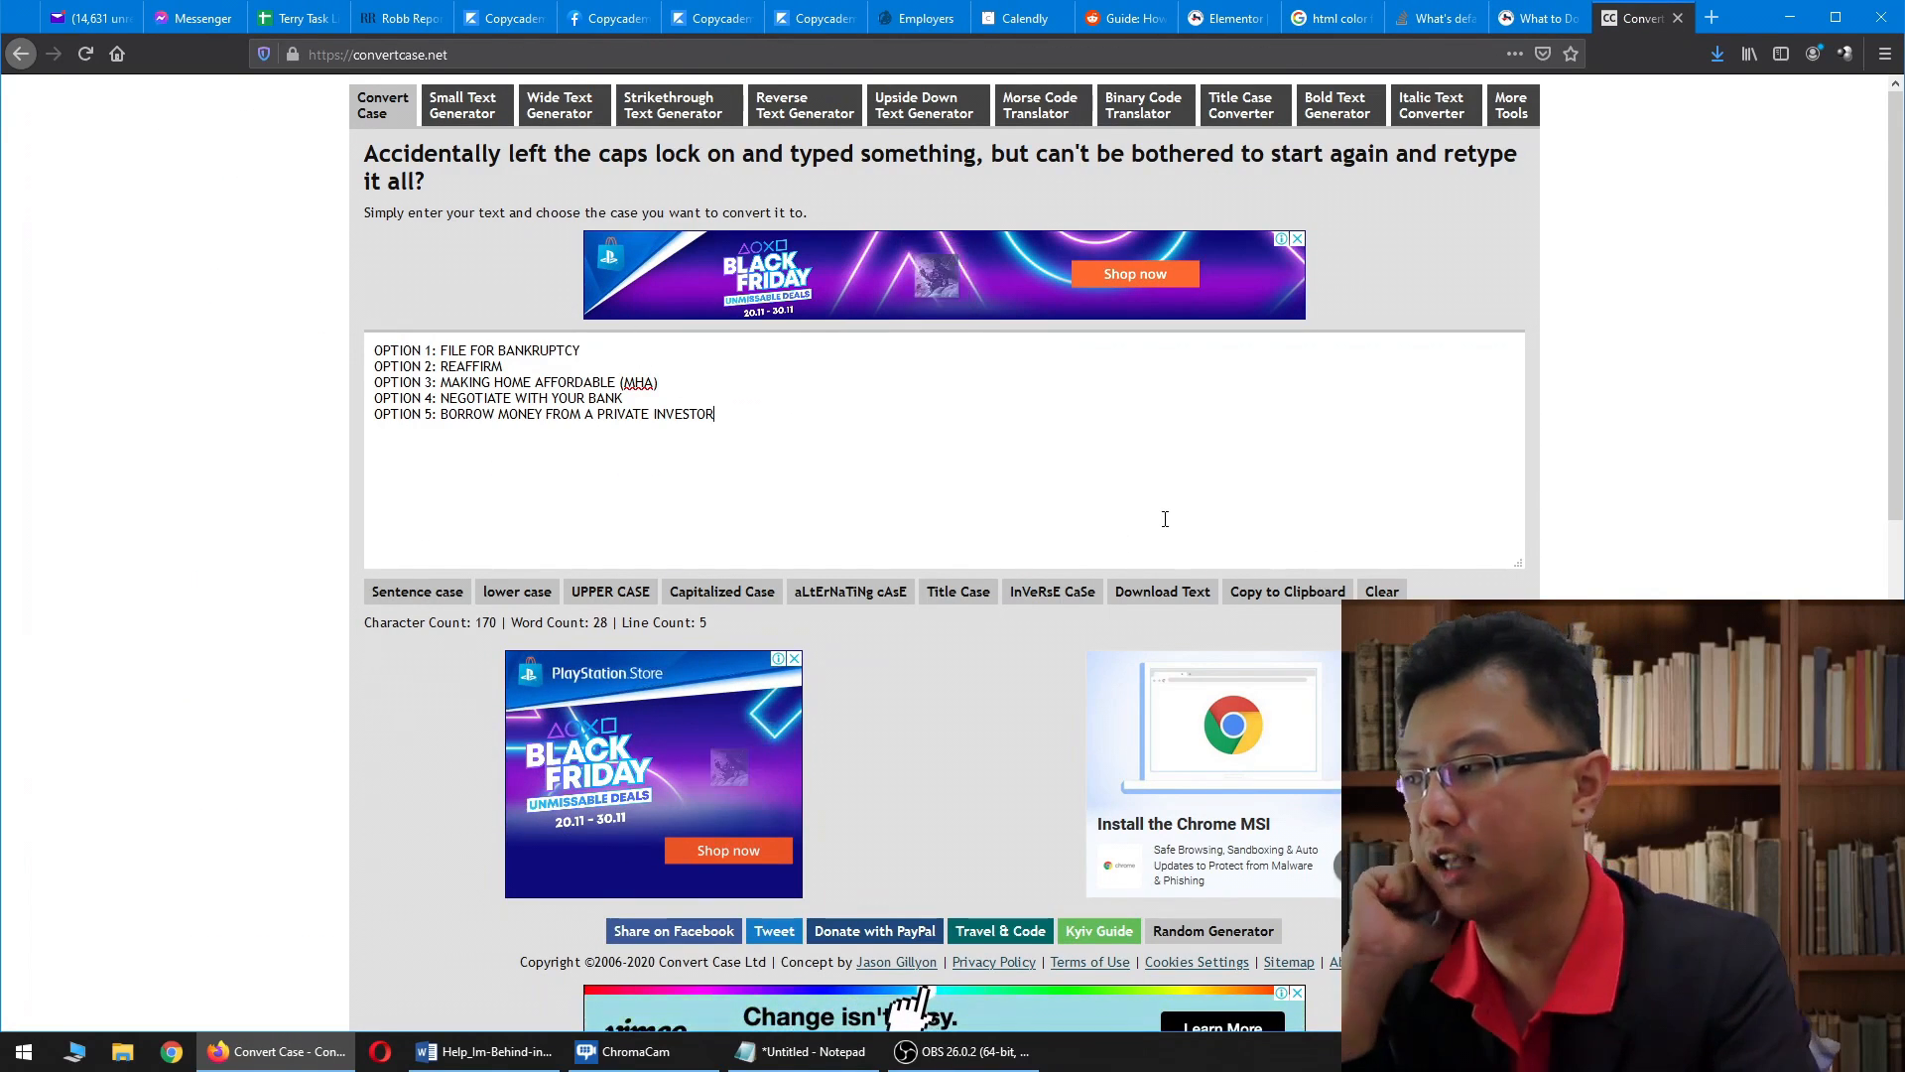
click(456, 595)
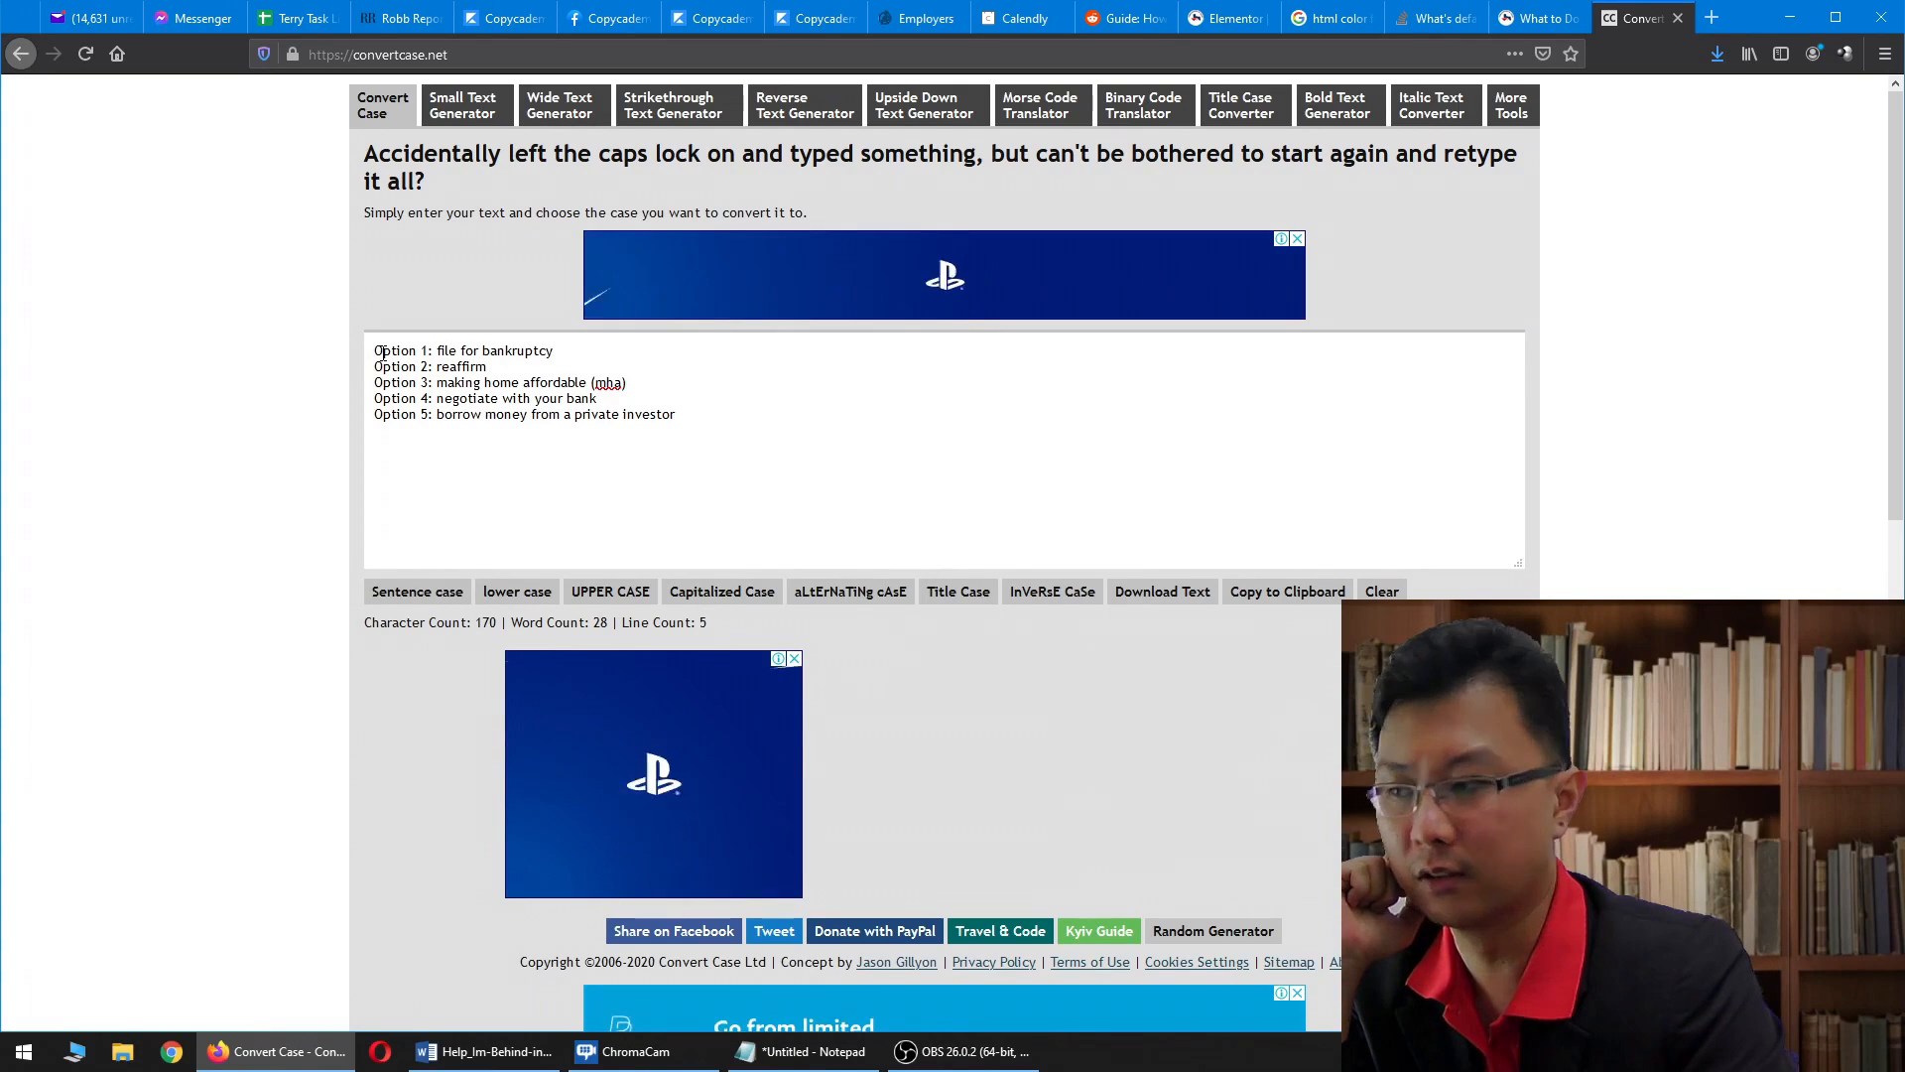
click(517, 591)
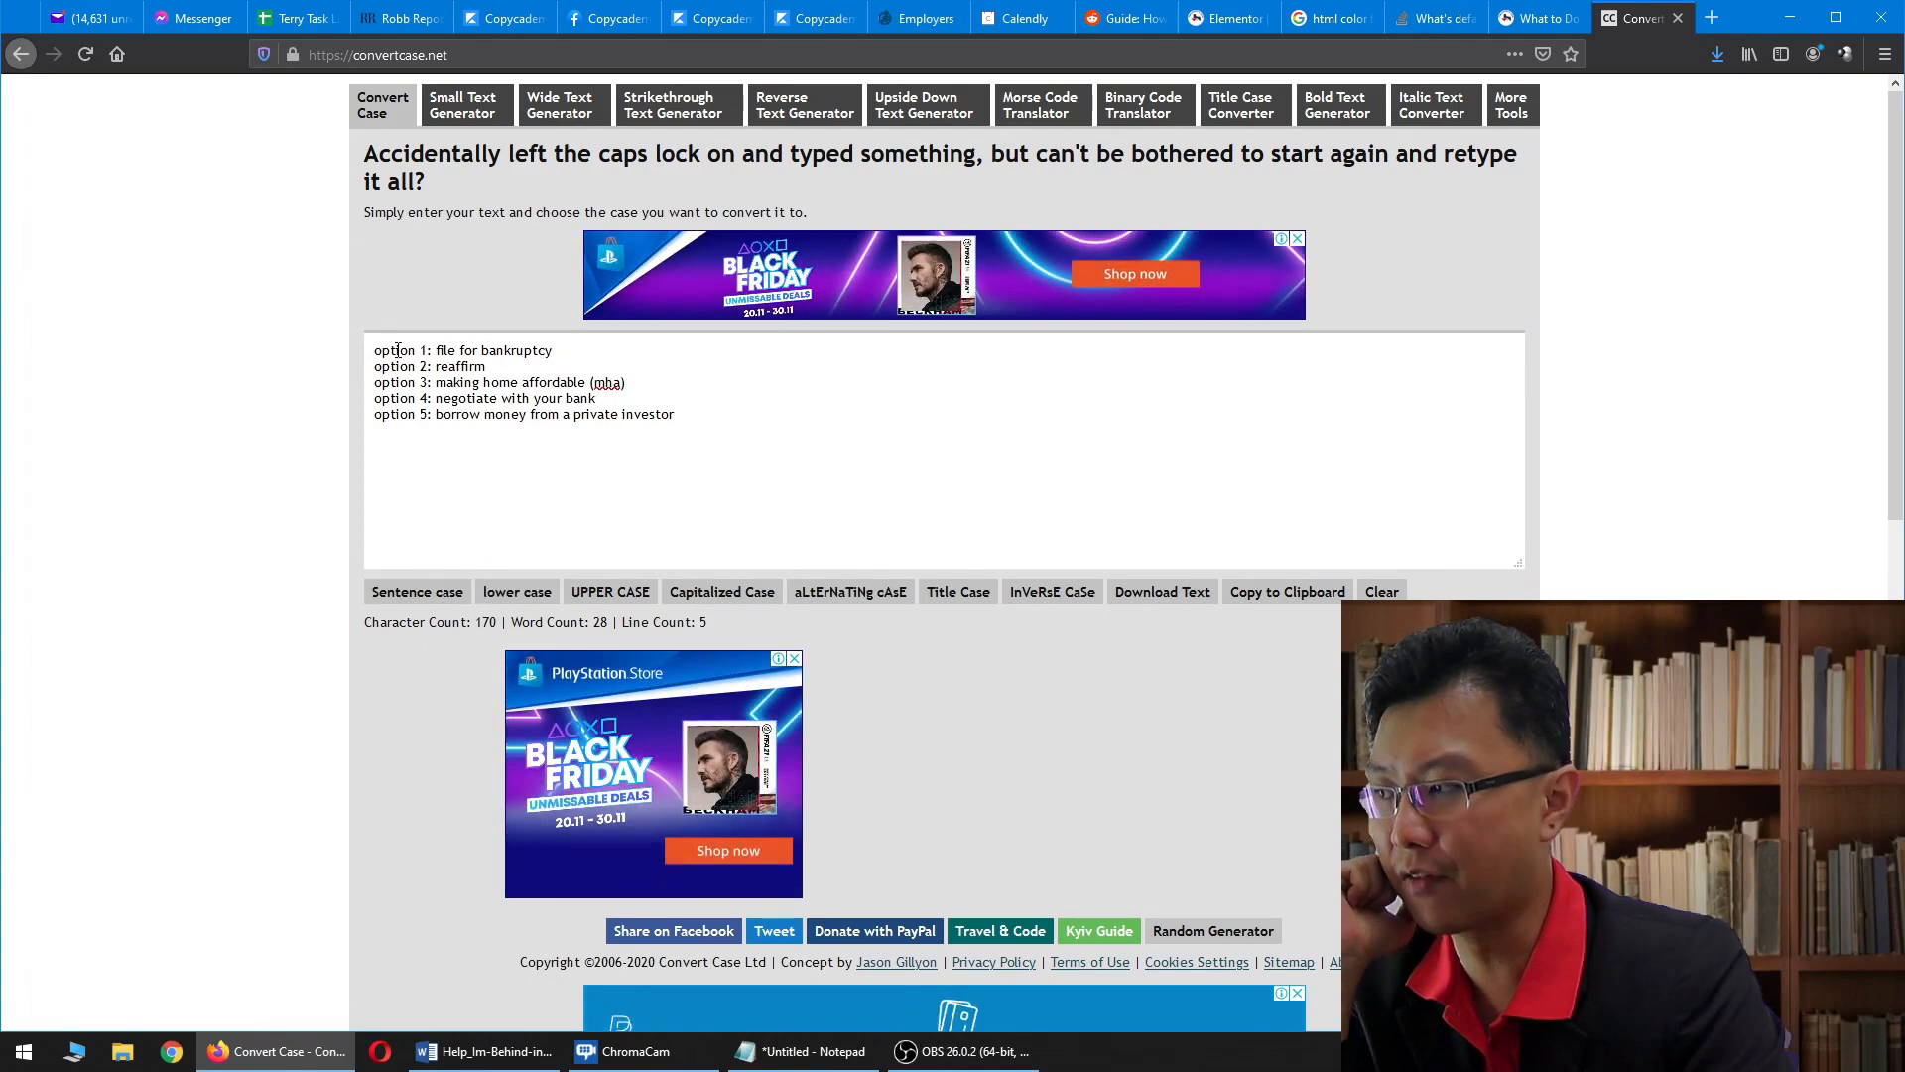
click(617, 592)
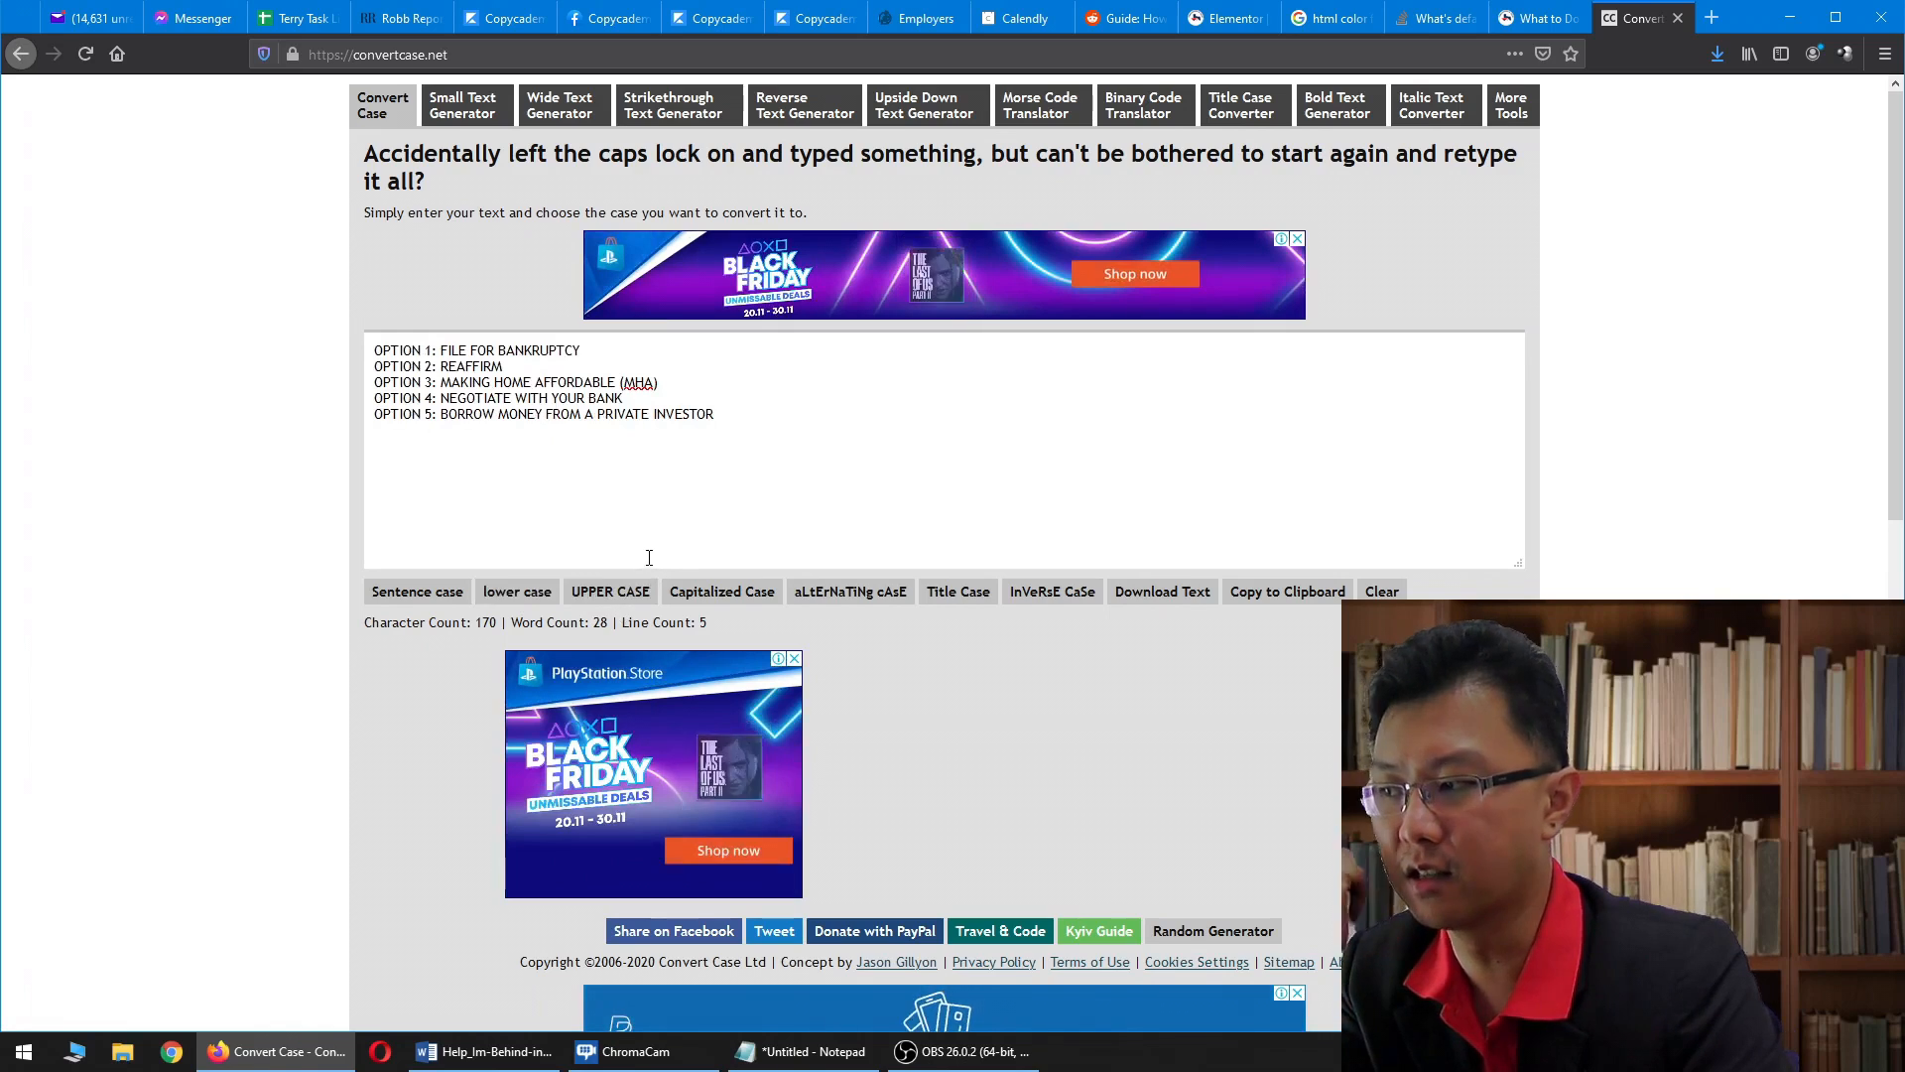
click(731, 597)
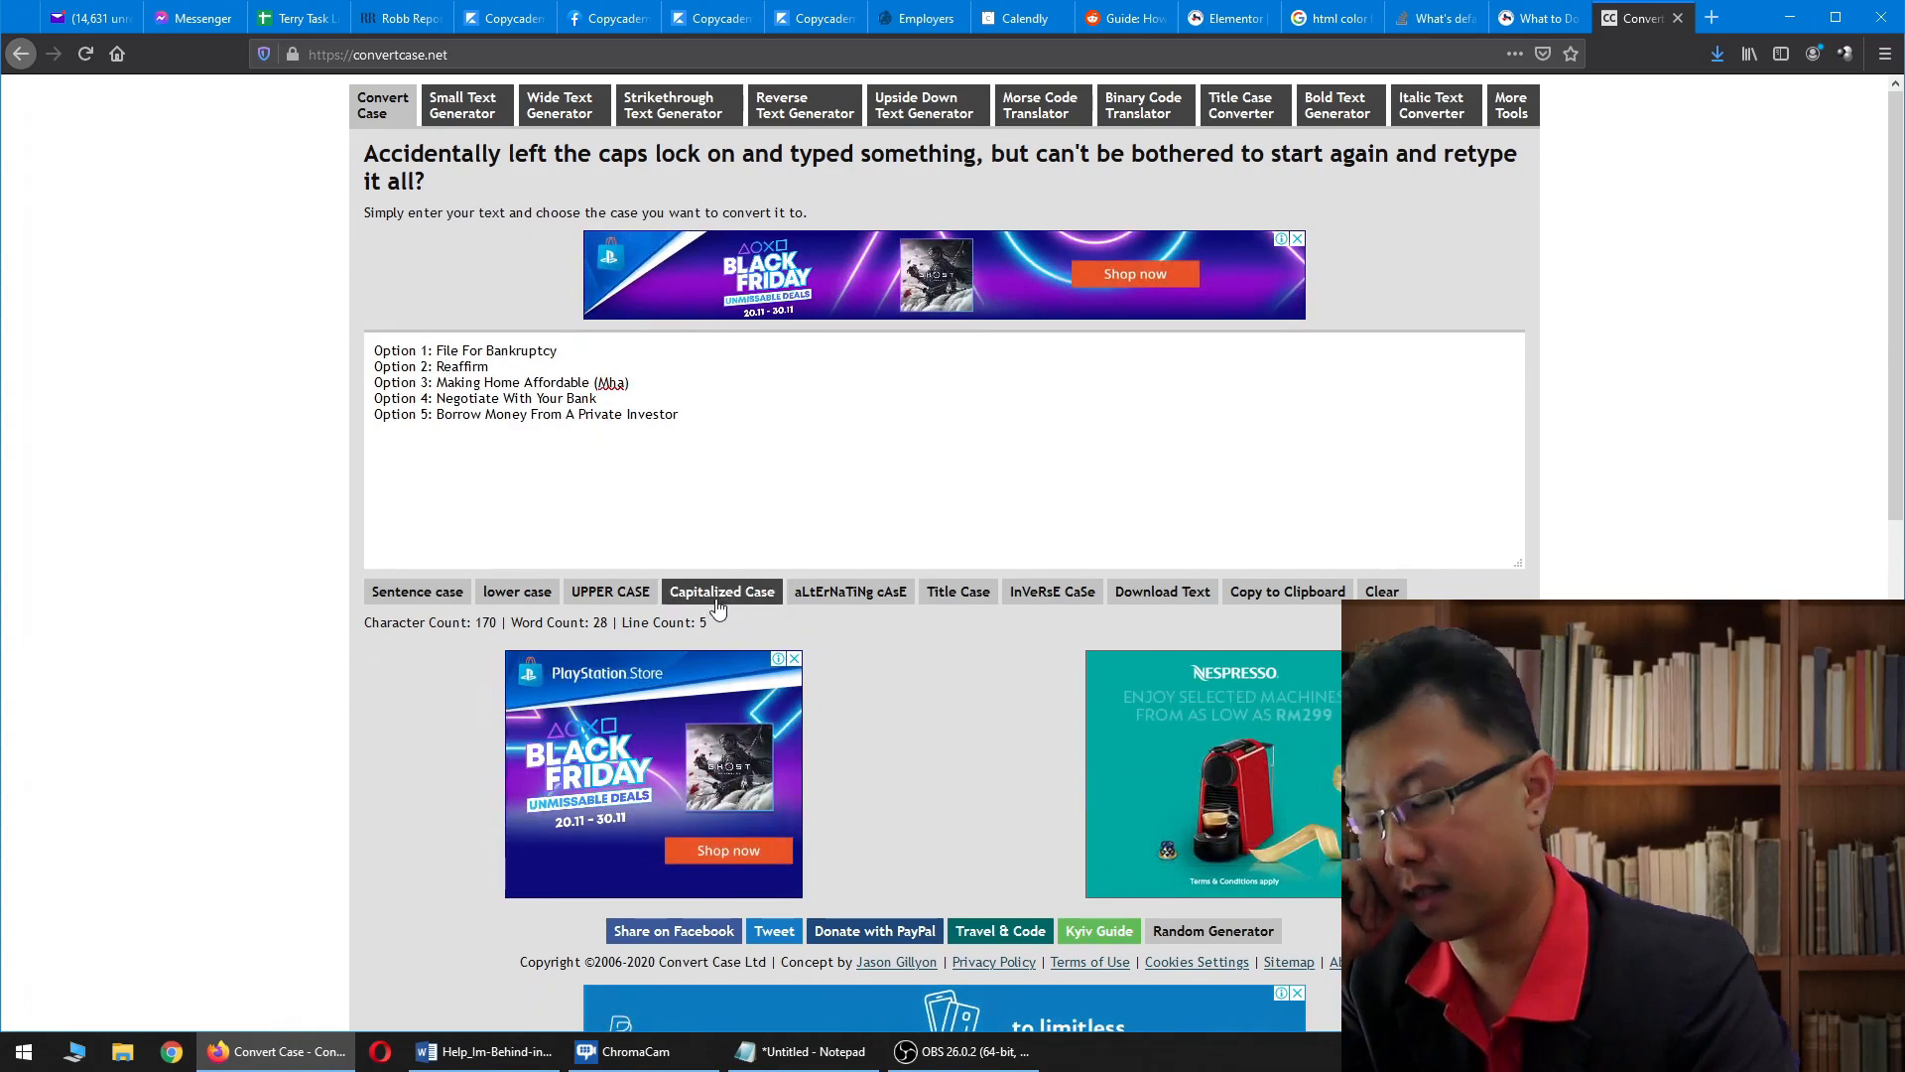
click(833, 595)
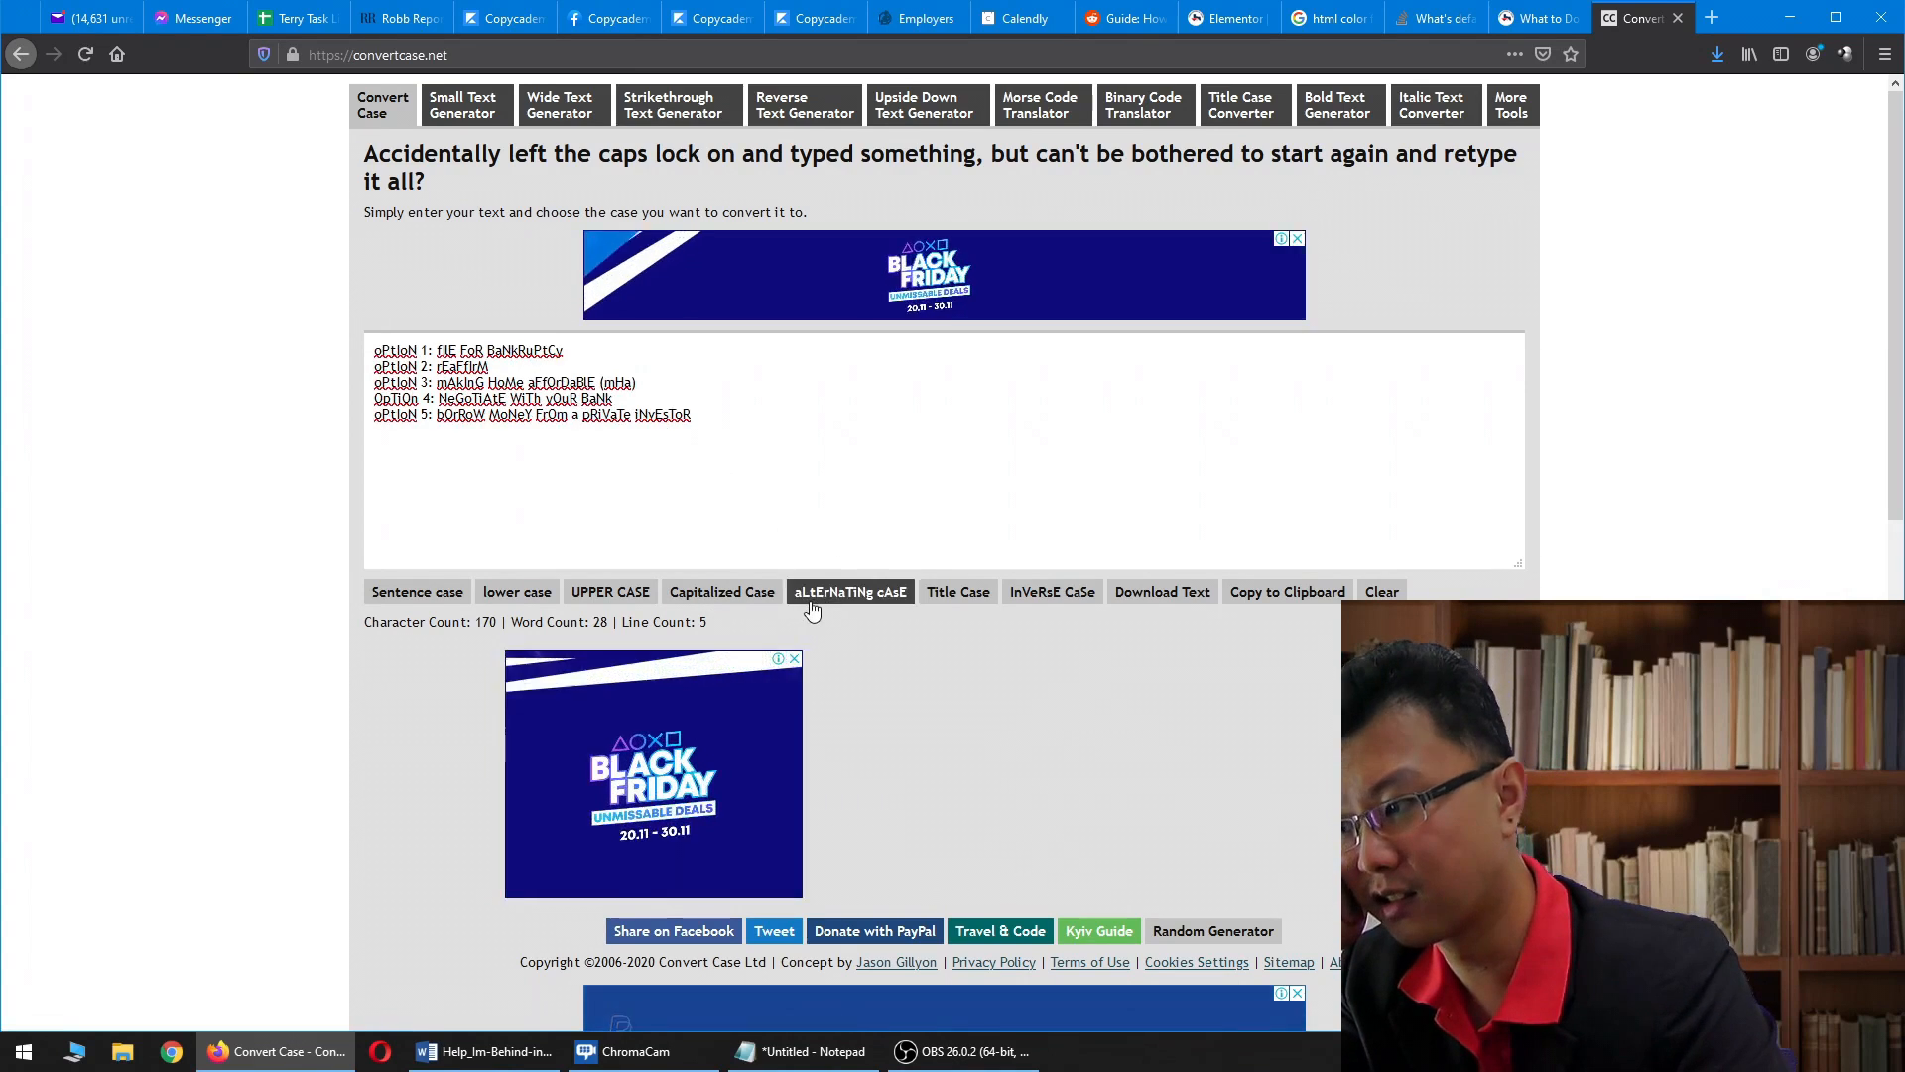
click(959, 593)
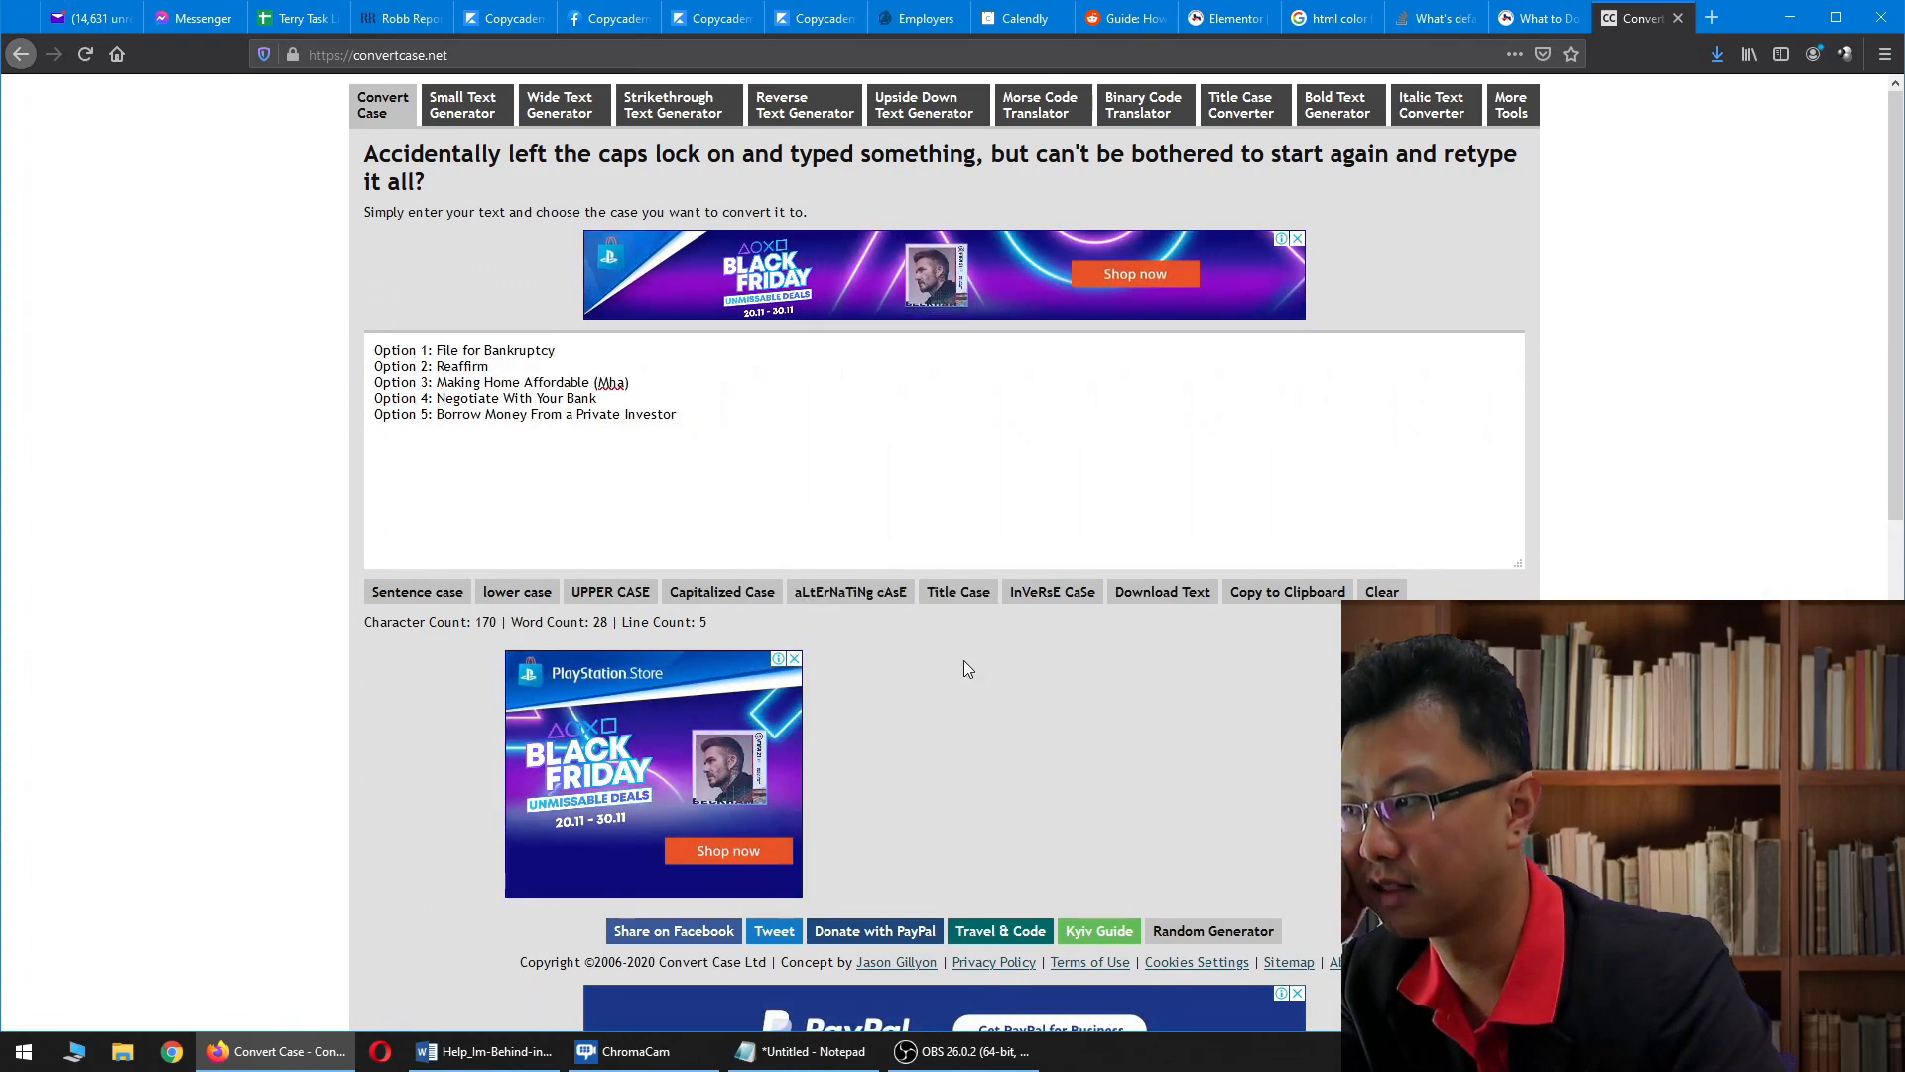
- Convert the option lines to Capitalized Case and correct the abbreviation in option 3 to "MHA"
click(721, 592)
drag(608, 382, 625, 383)
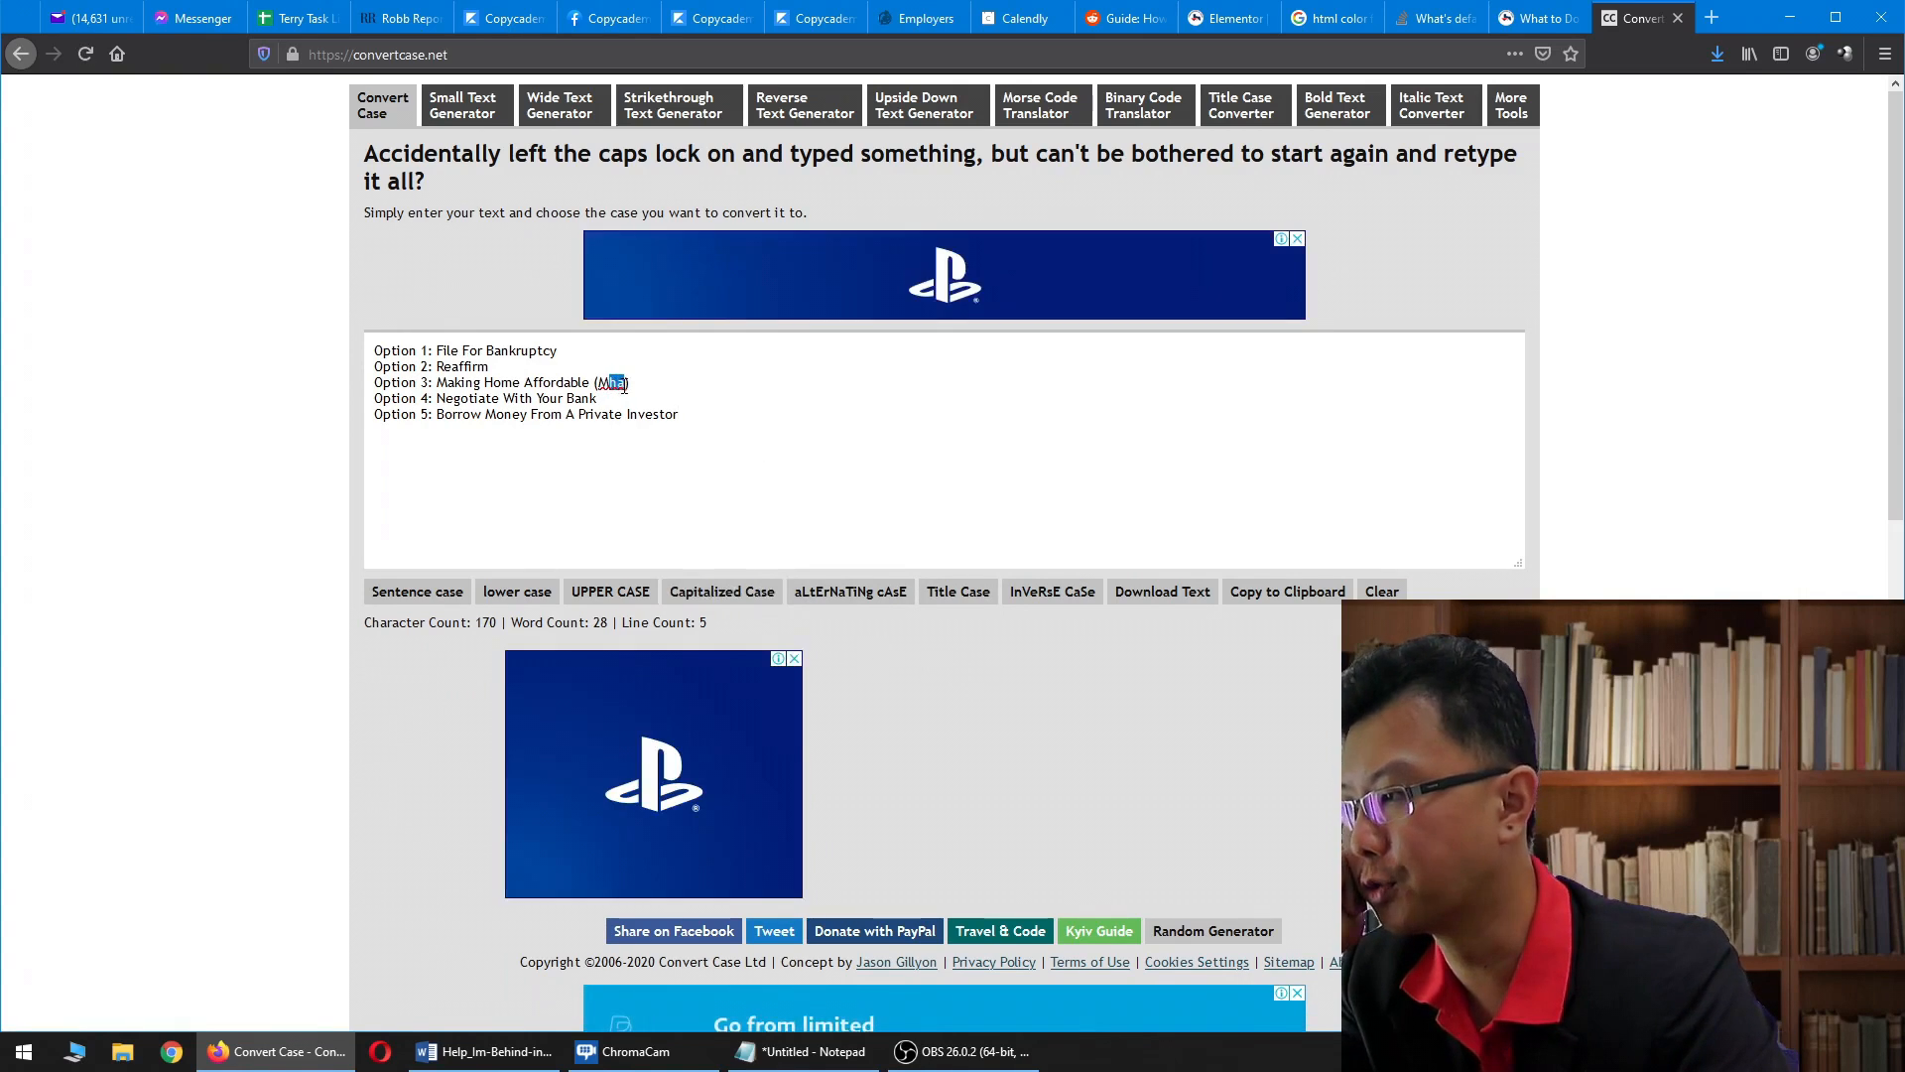
text(HA)
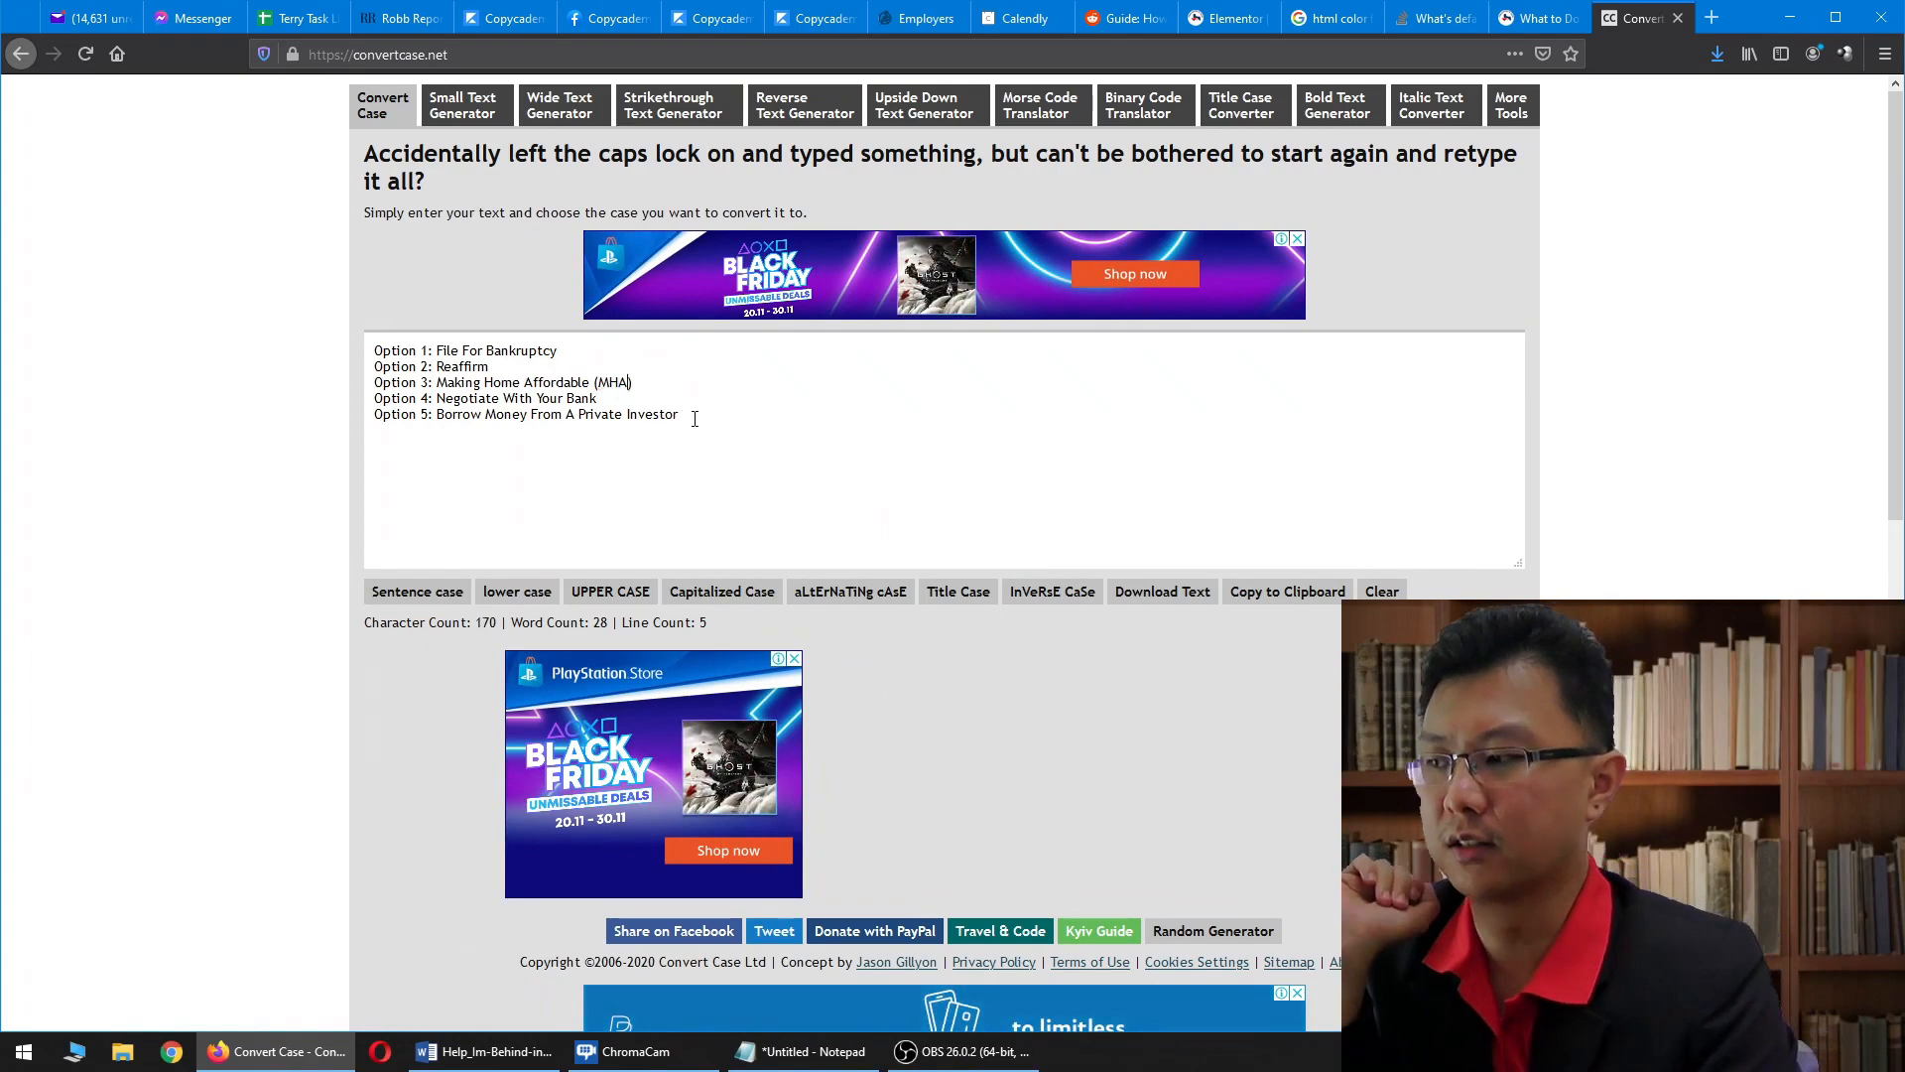
- Copy all five converted option lines from the Convert Case text box
drag(692, 415, 373, 347)
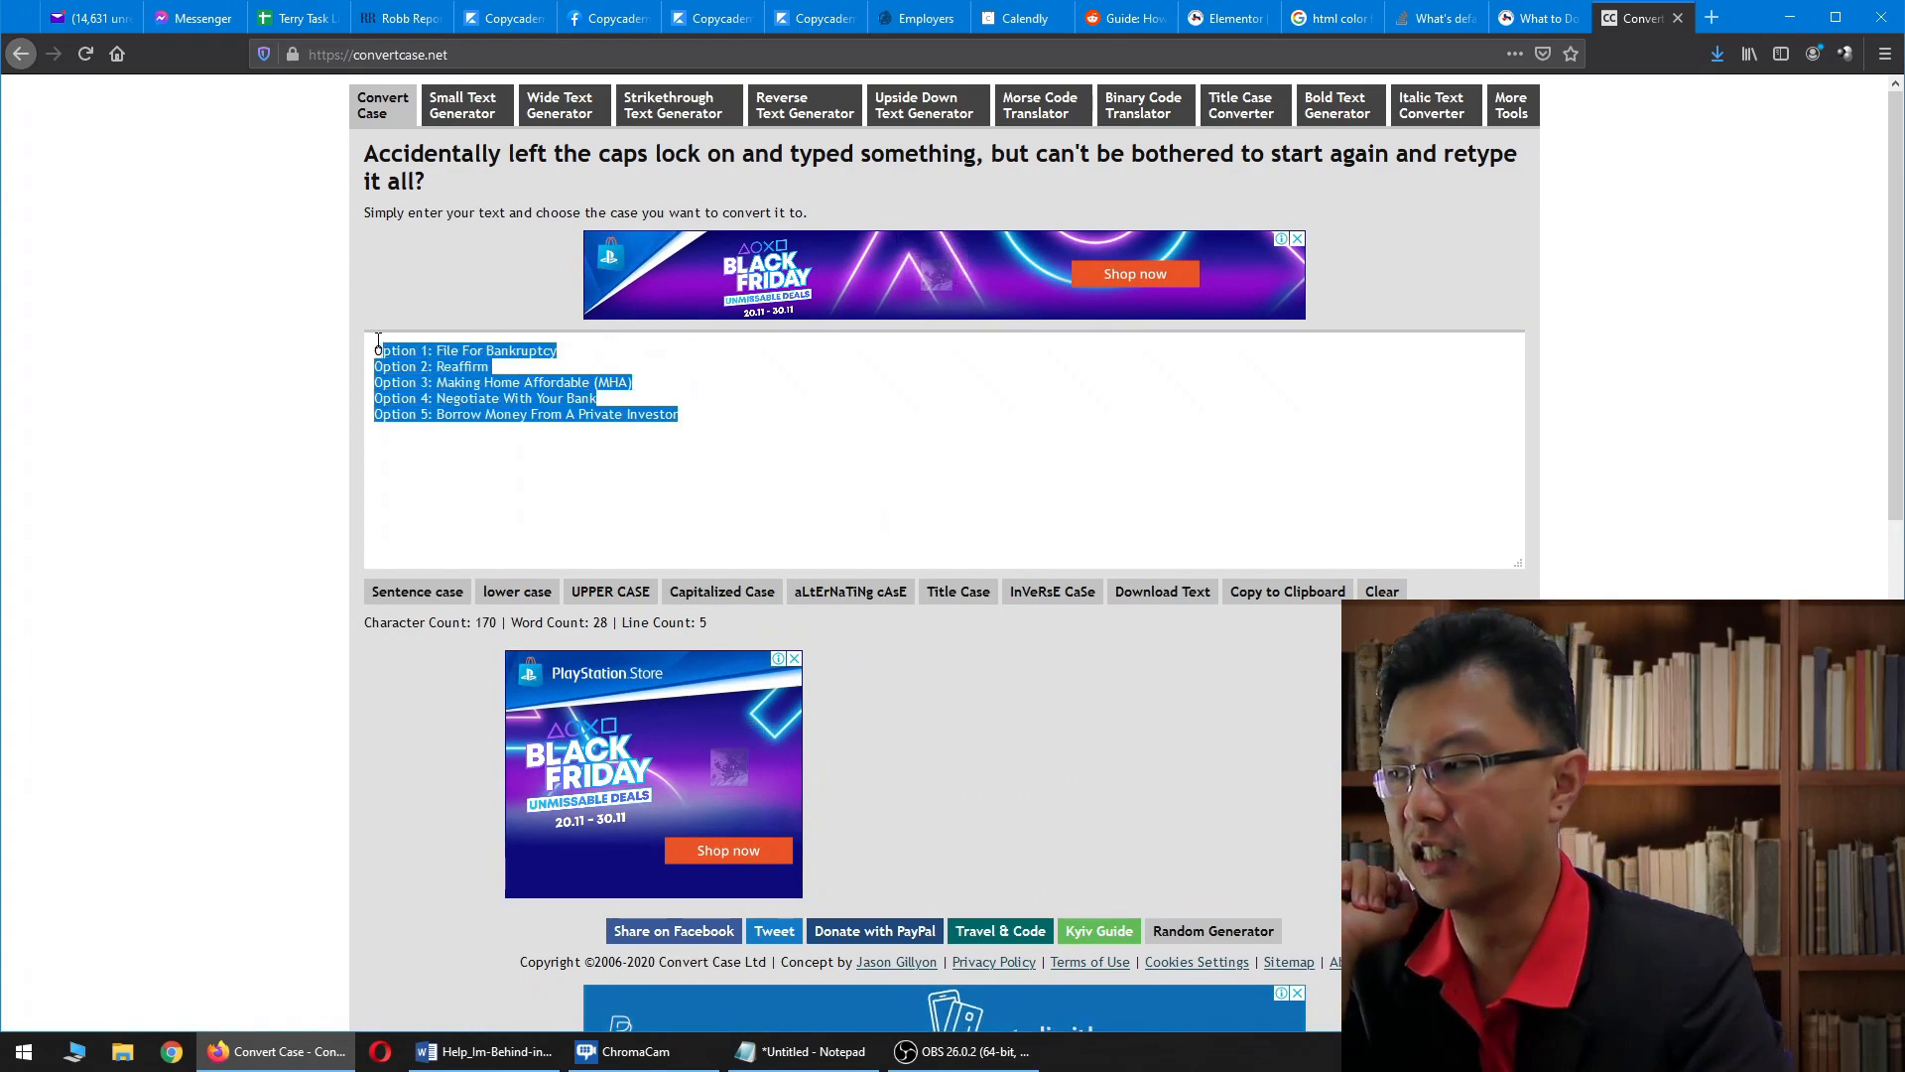
right_click(433, 383)
click(480, 446)
click(688, 426)
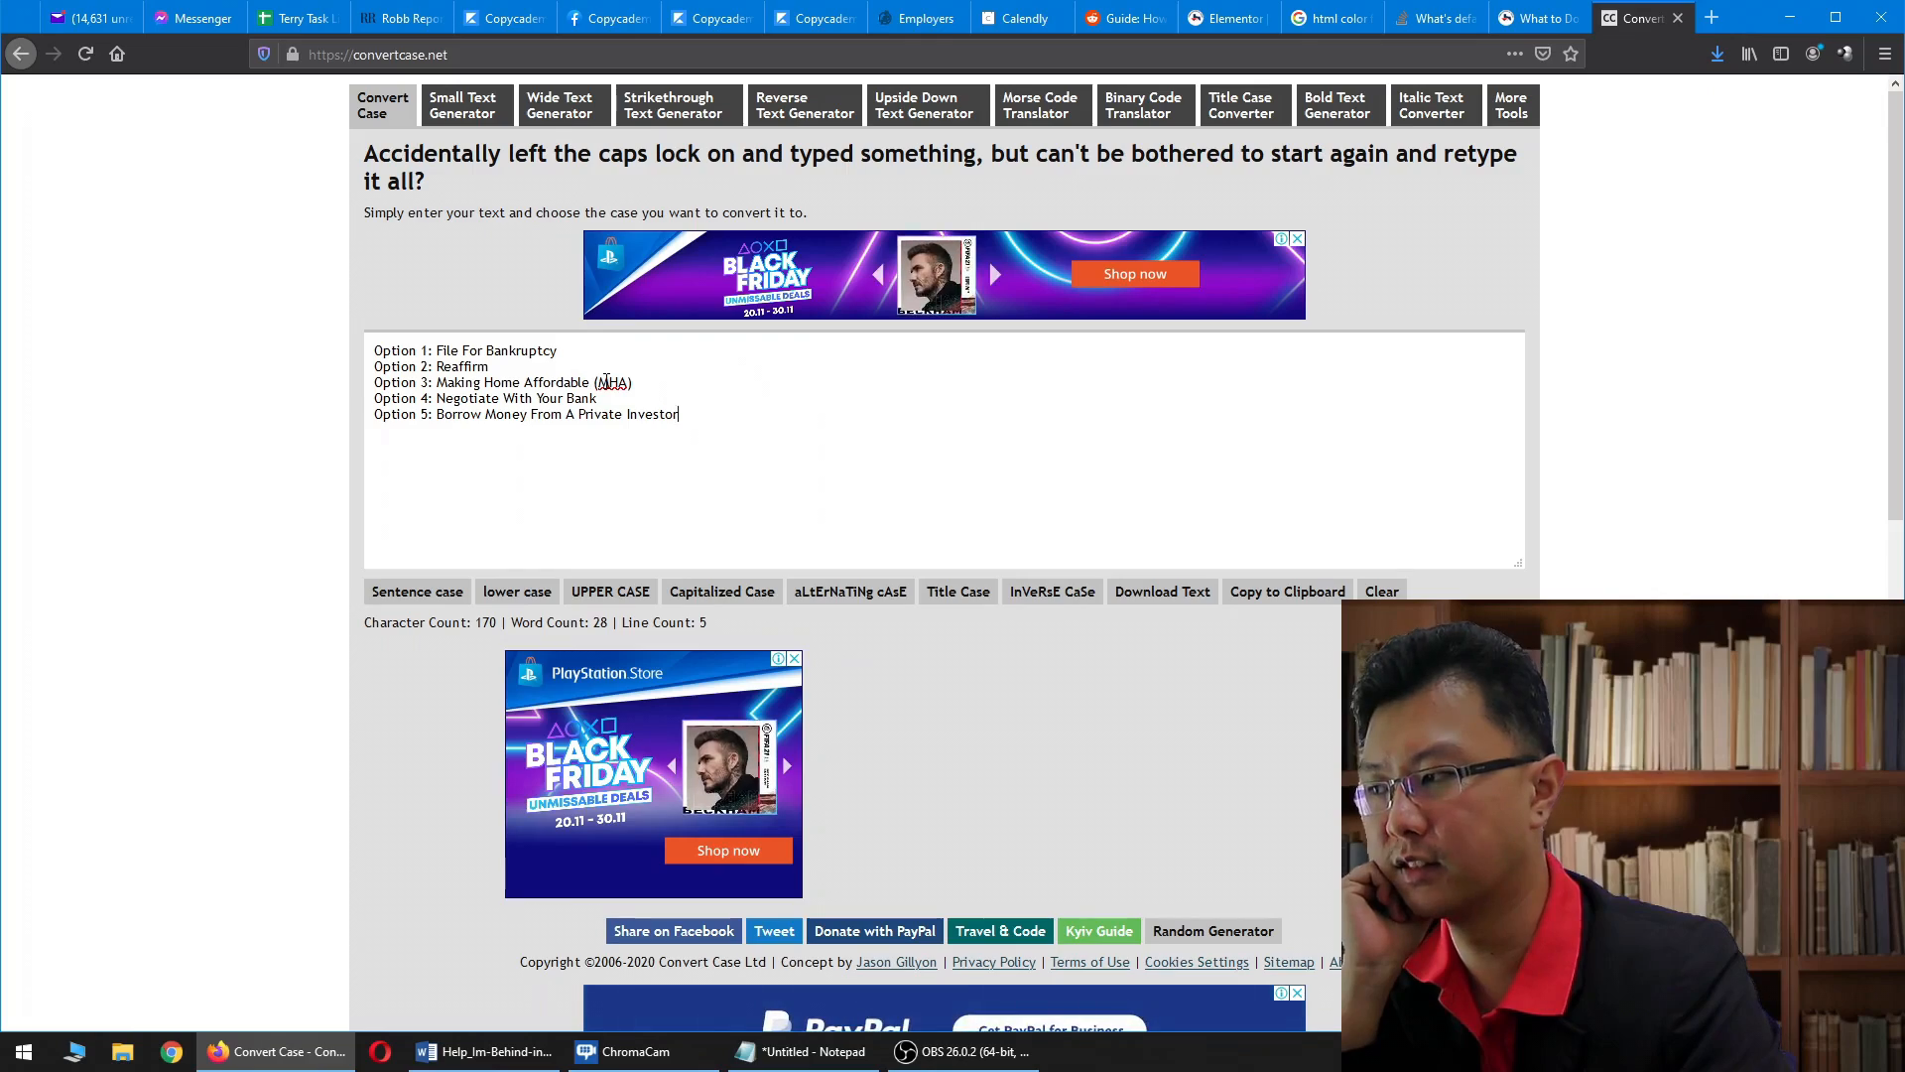
- Check how the abbreviation in the option 3 heading is written in the Word document, and return to Convert Case
click(527, 1067)
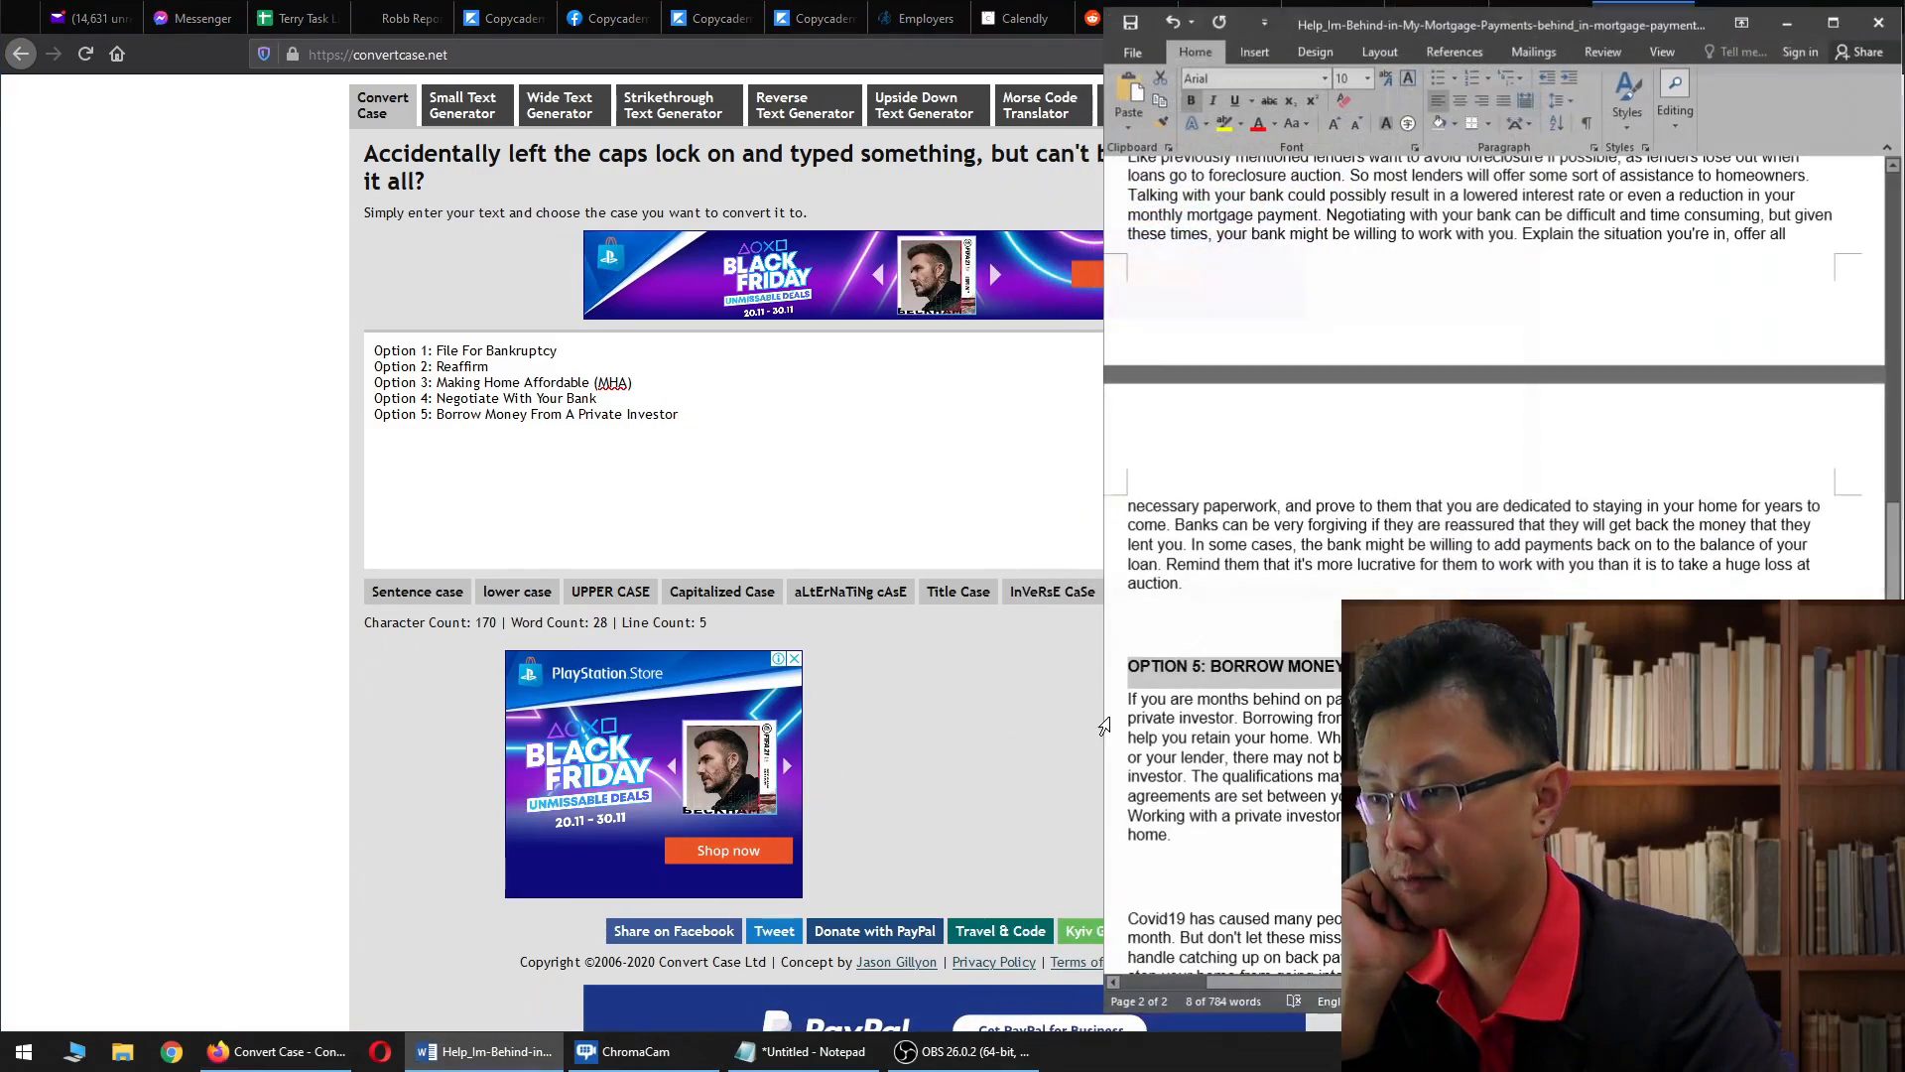
scroll(1498, 555, up, 10)
scroll(1465, 516, up, 5)
scroll(1465, 516, down, 7)
click(1465, 479)
click(1456, 511)
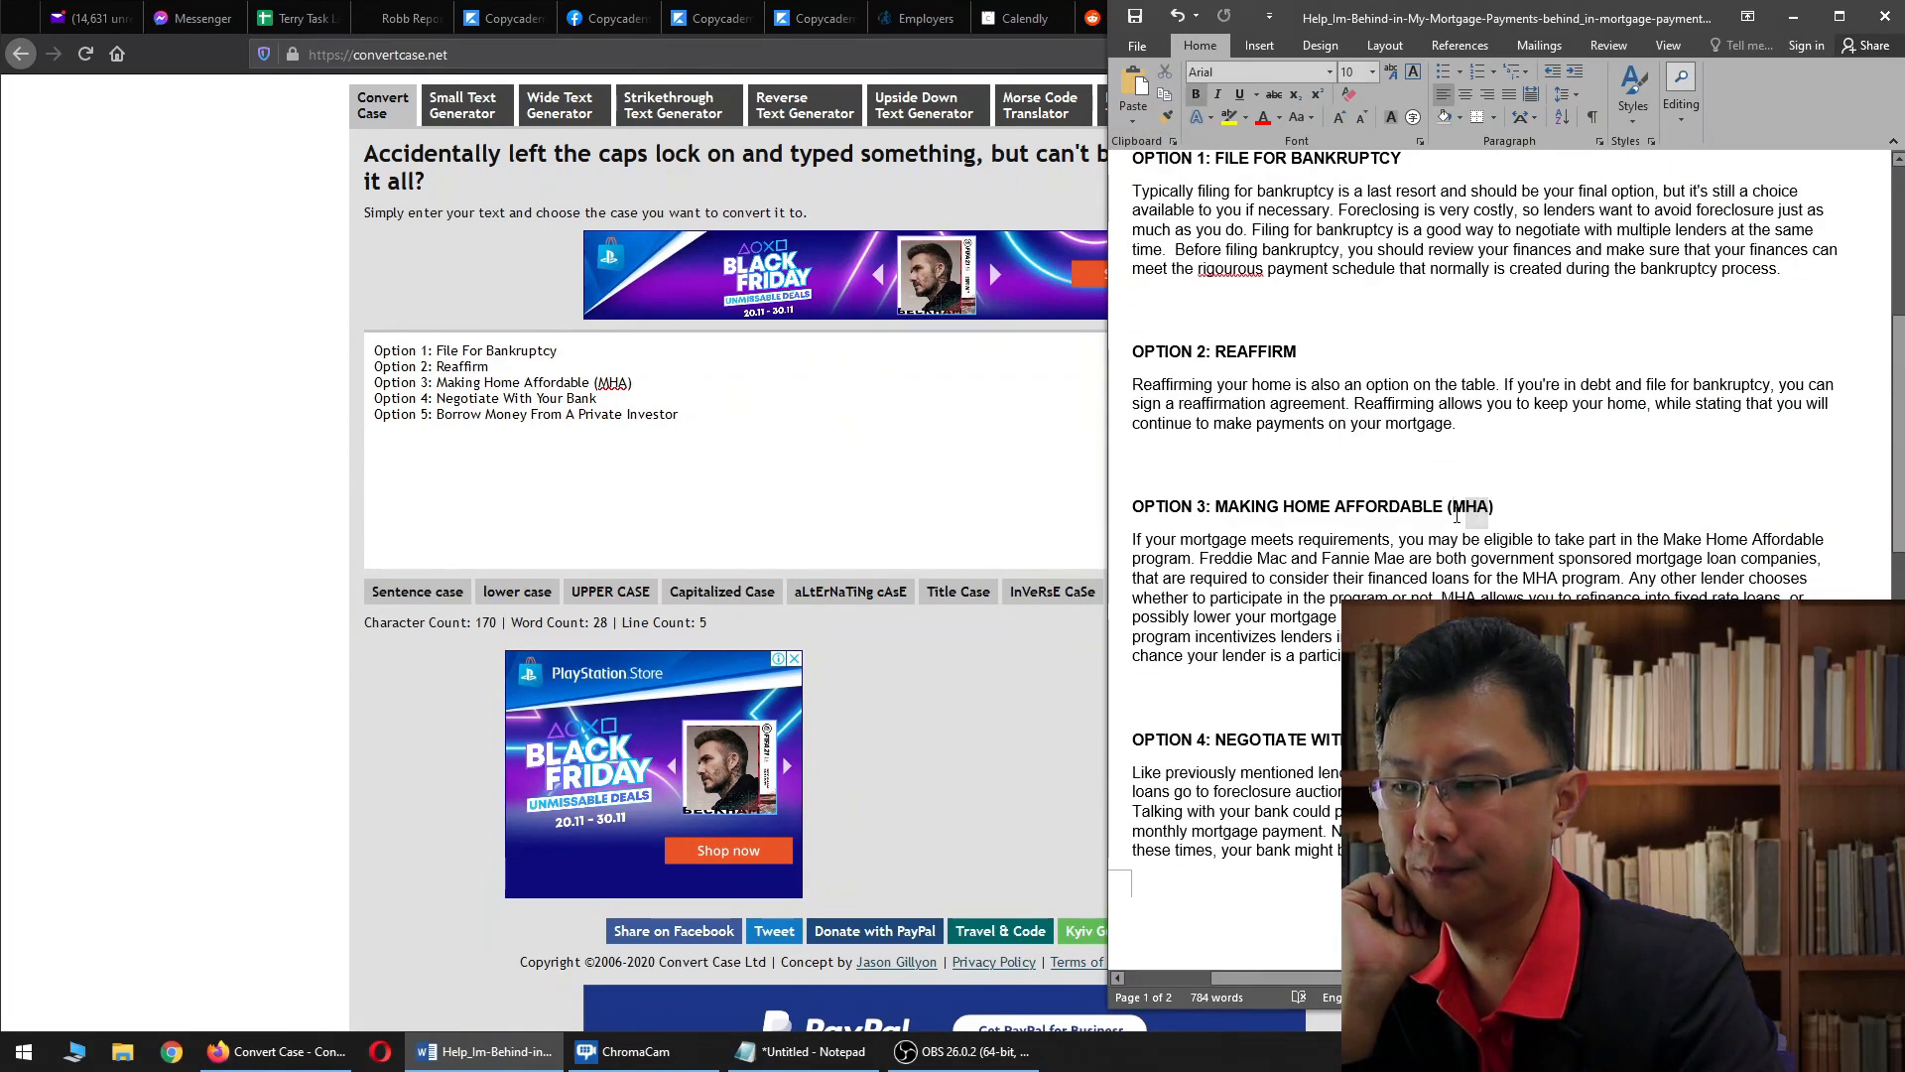
click(273, 448)
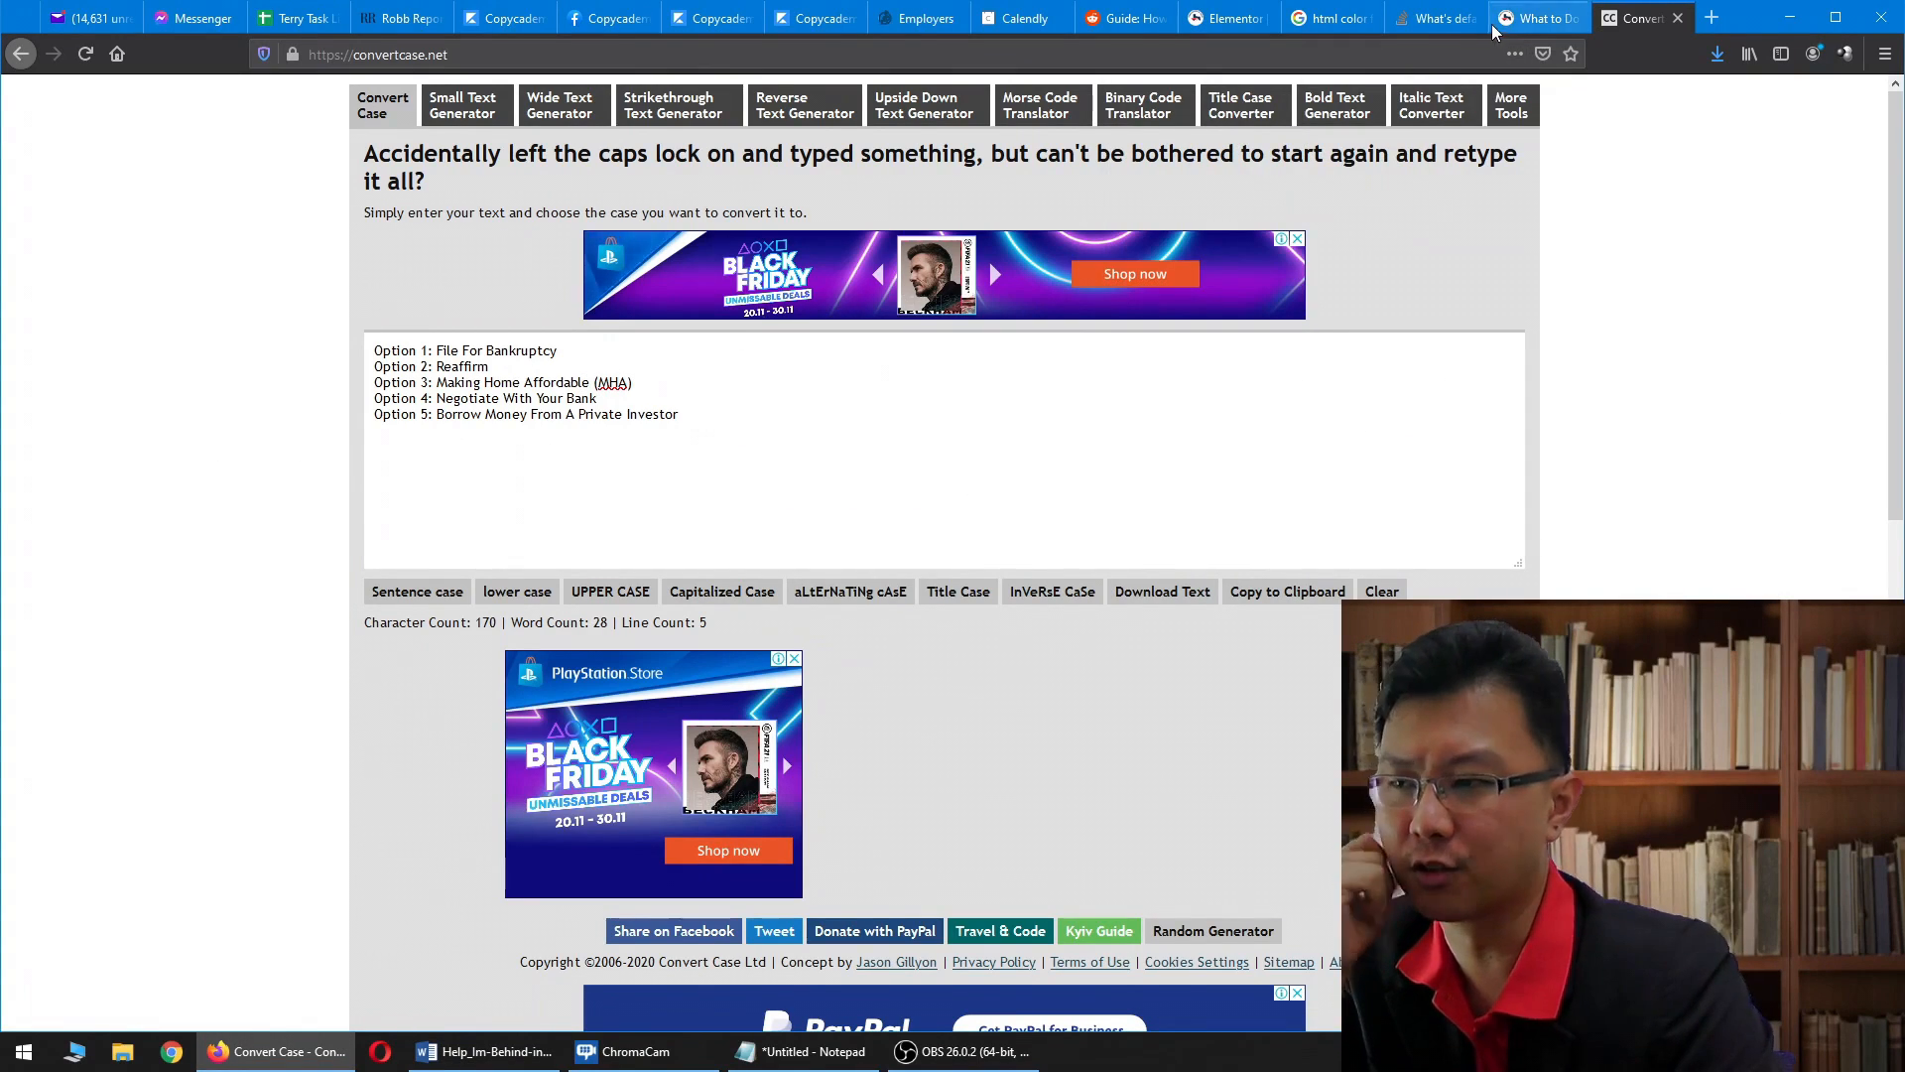
- Switch to Elementor and replace the uppercase option lines under the Table Of Contents heading with the five copied capitalized lines
click(1226, 17)
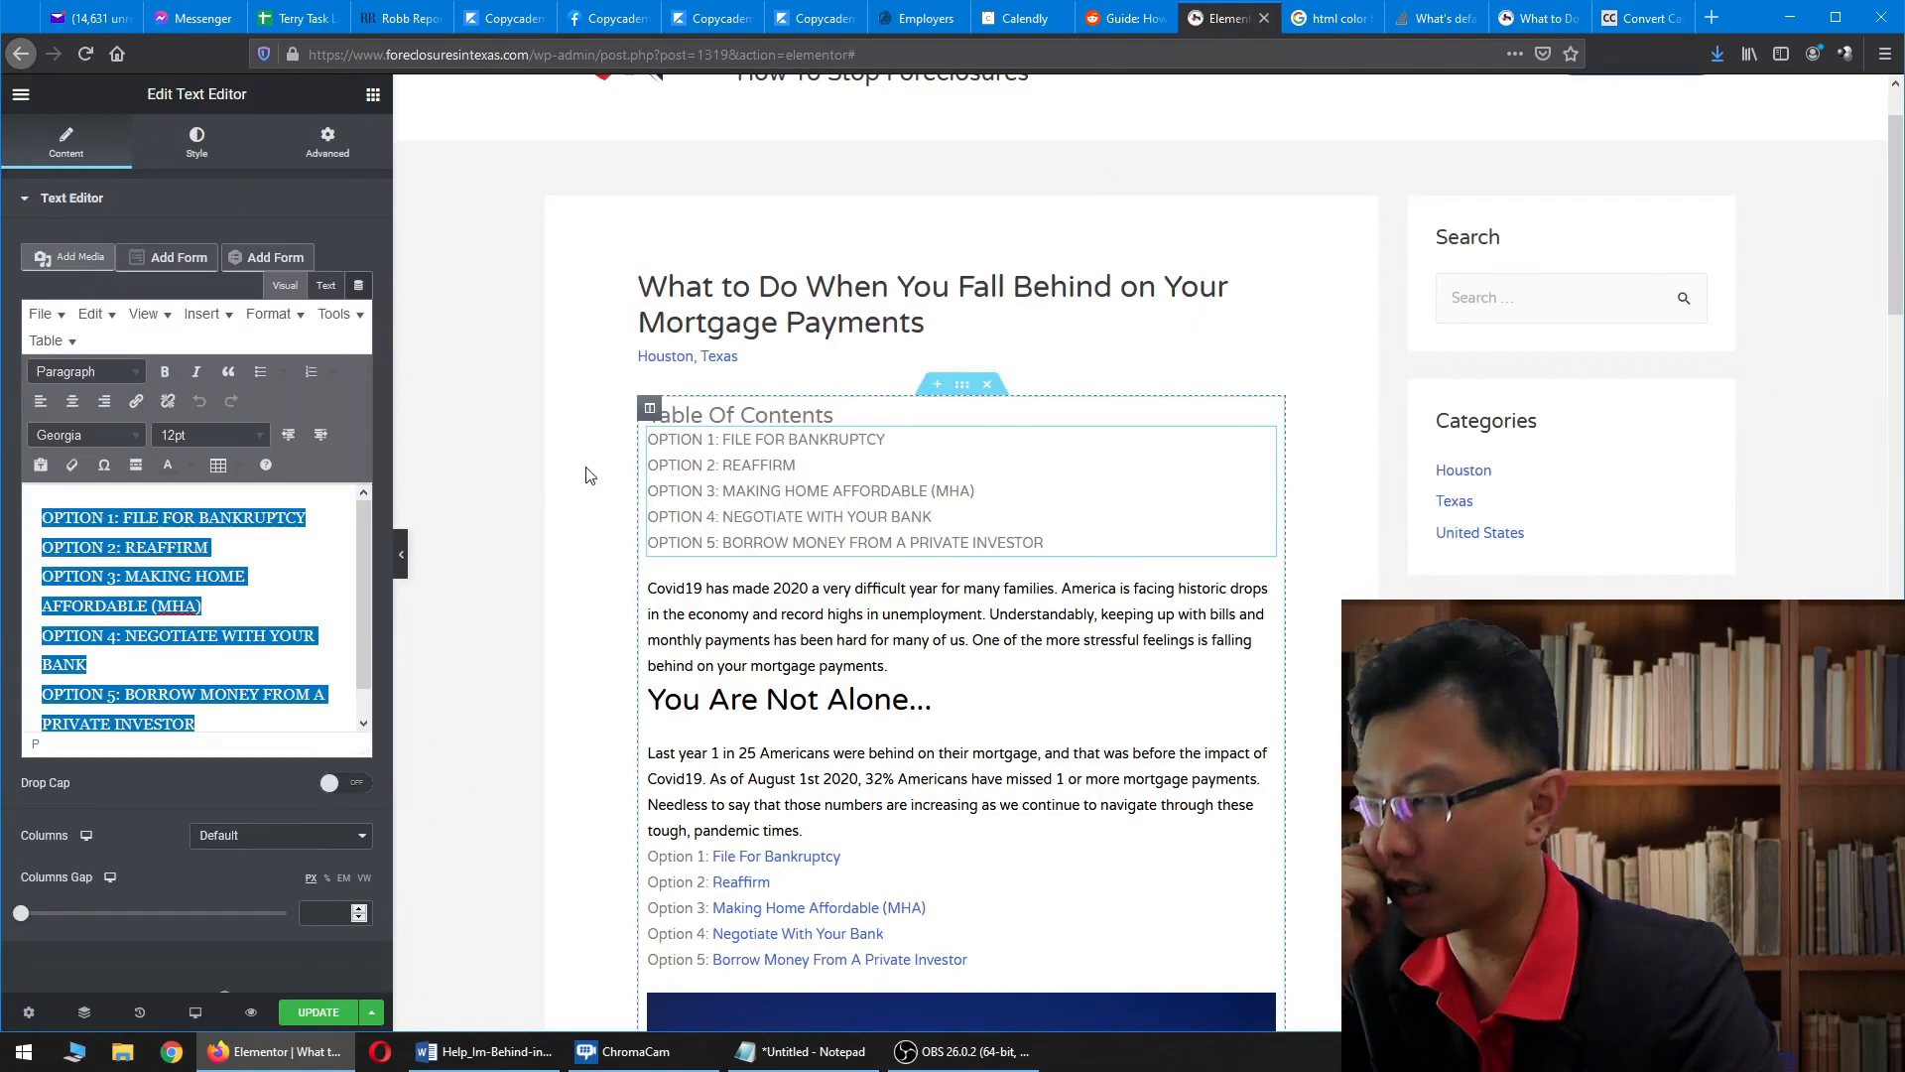
click(214, 603)
key(ctrl+a)
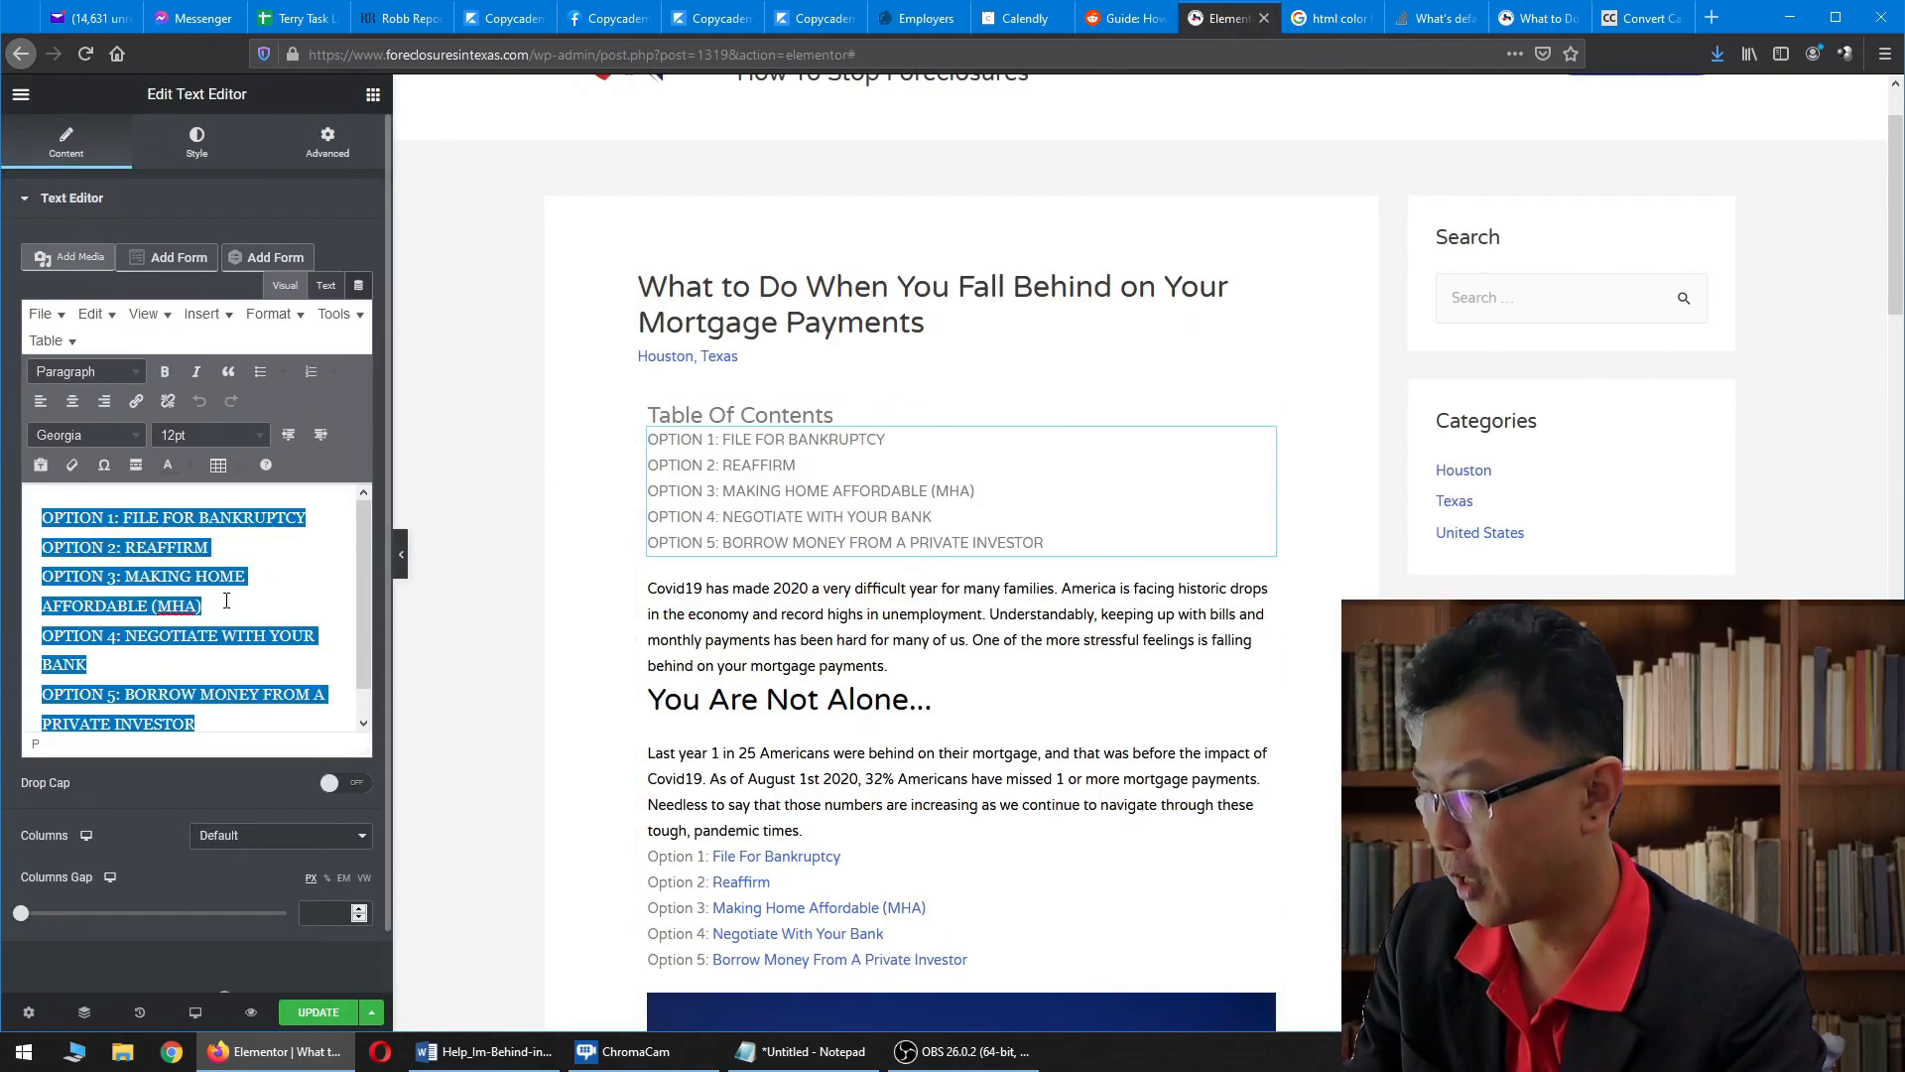
key(ctrl+v)
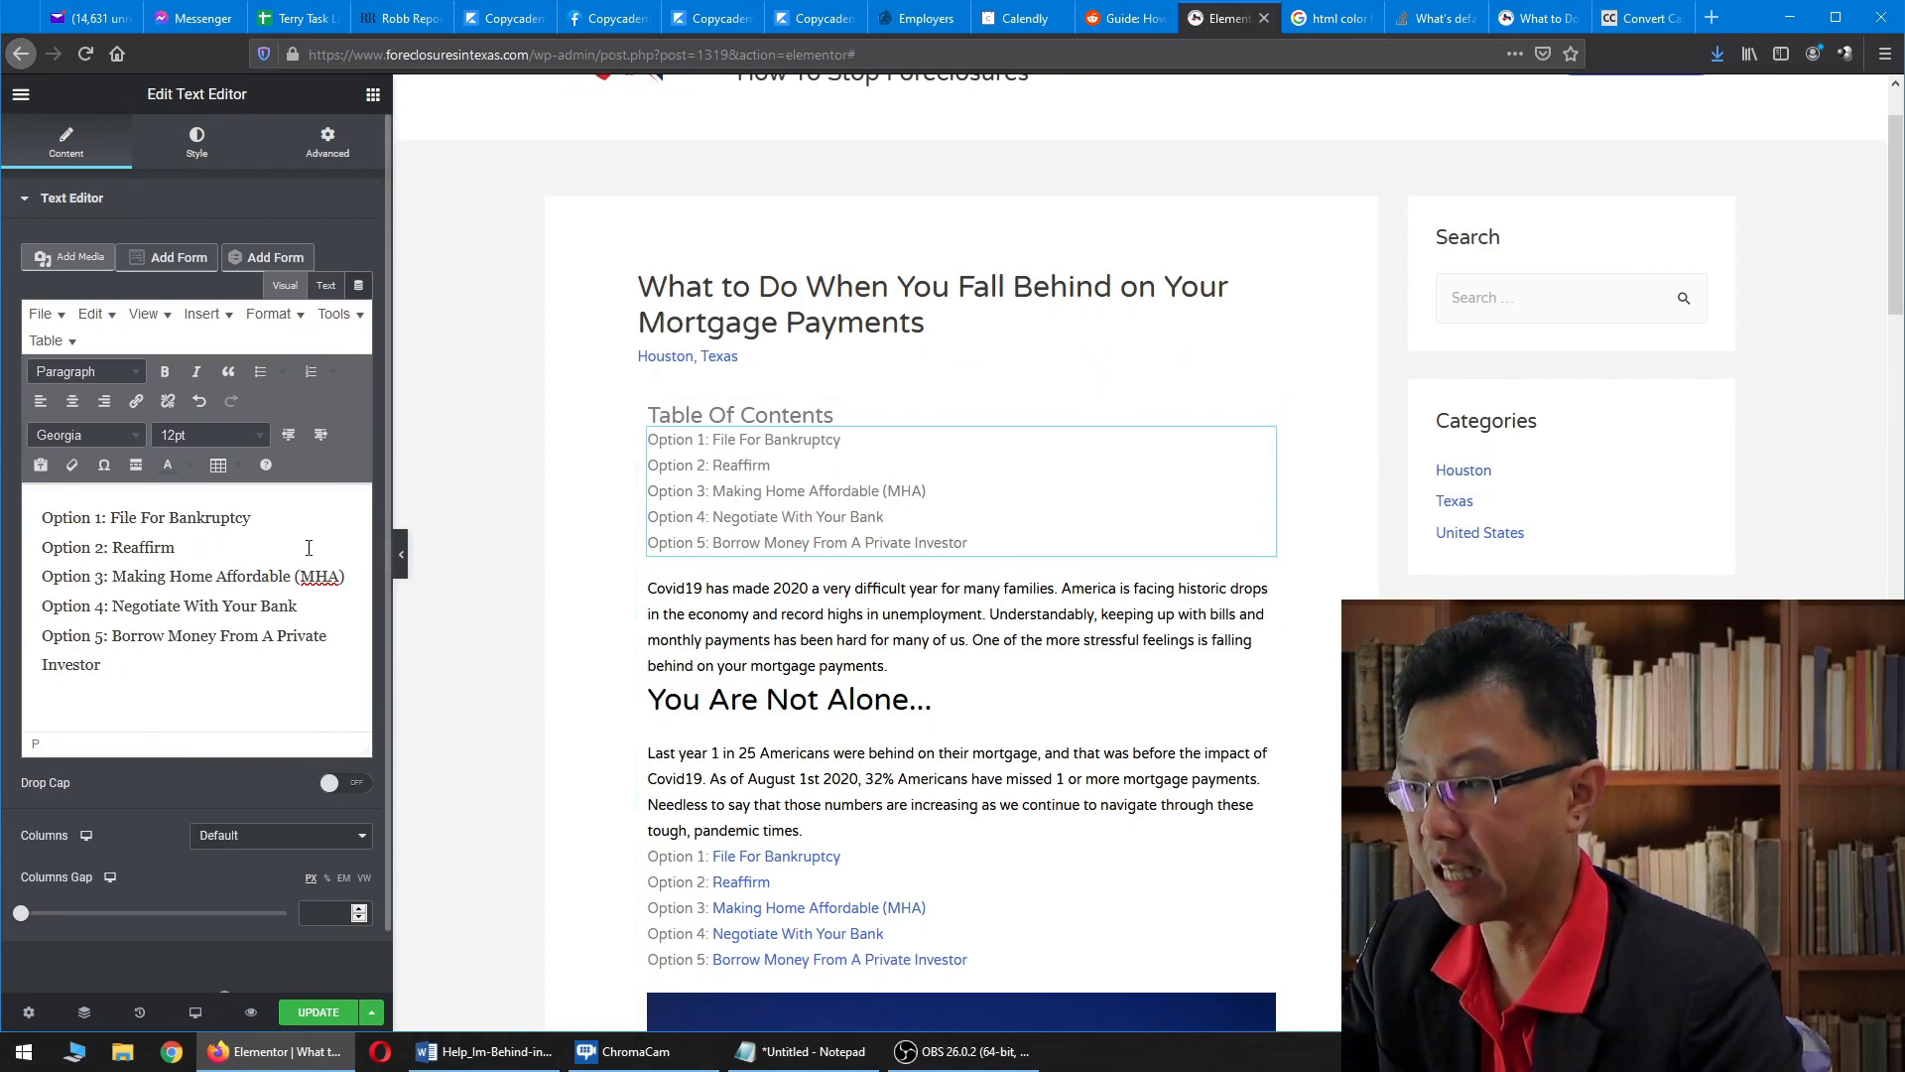
- Copy the ID "option1" from the menu anchor above the Option 1 heading
scroll(974, 671, down, 12)
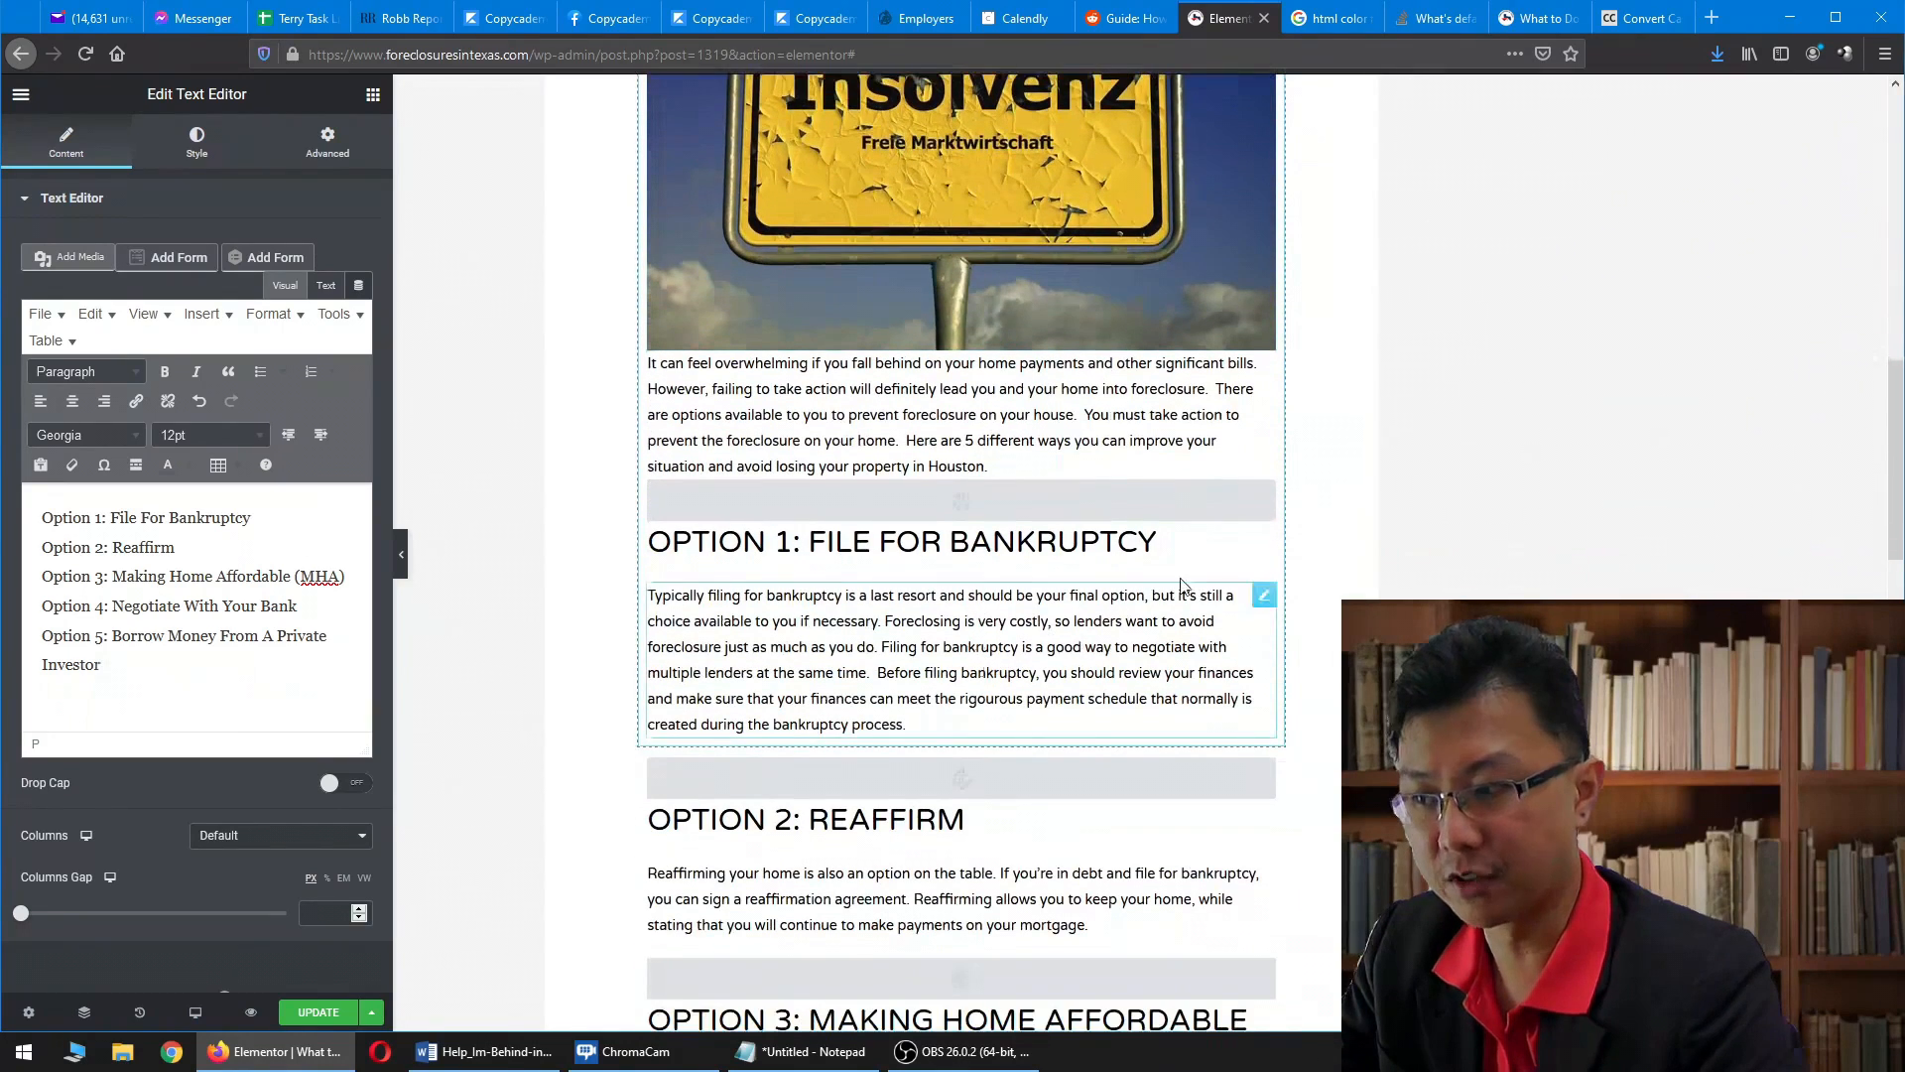
click(1263, 494)
double_click(49, 268)
key(ctrl+c)
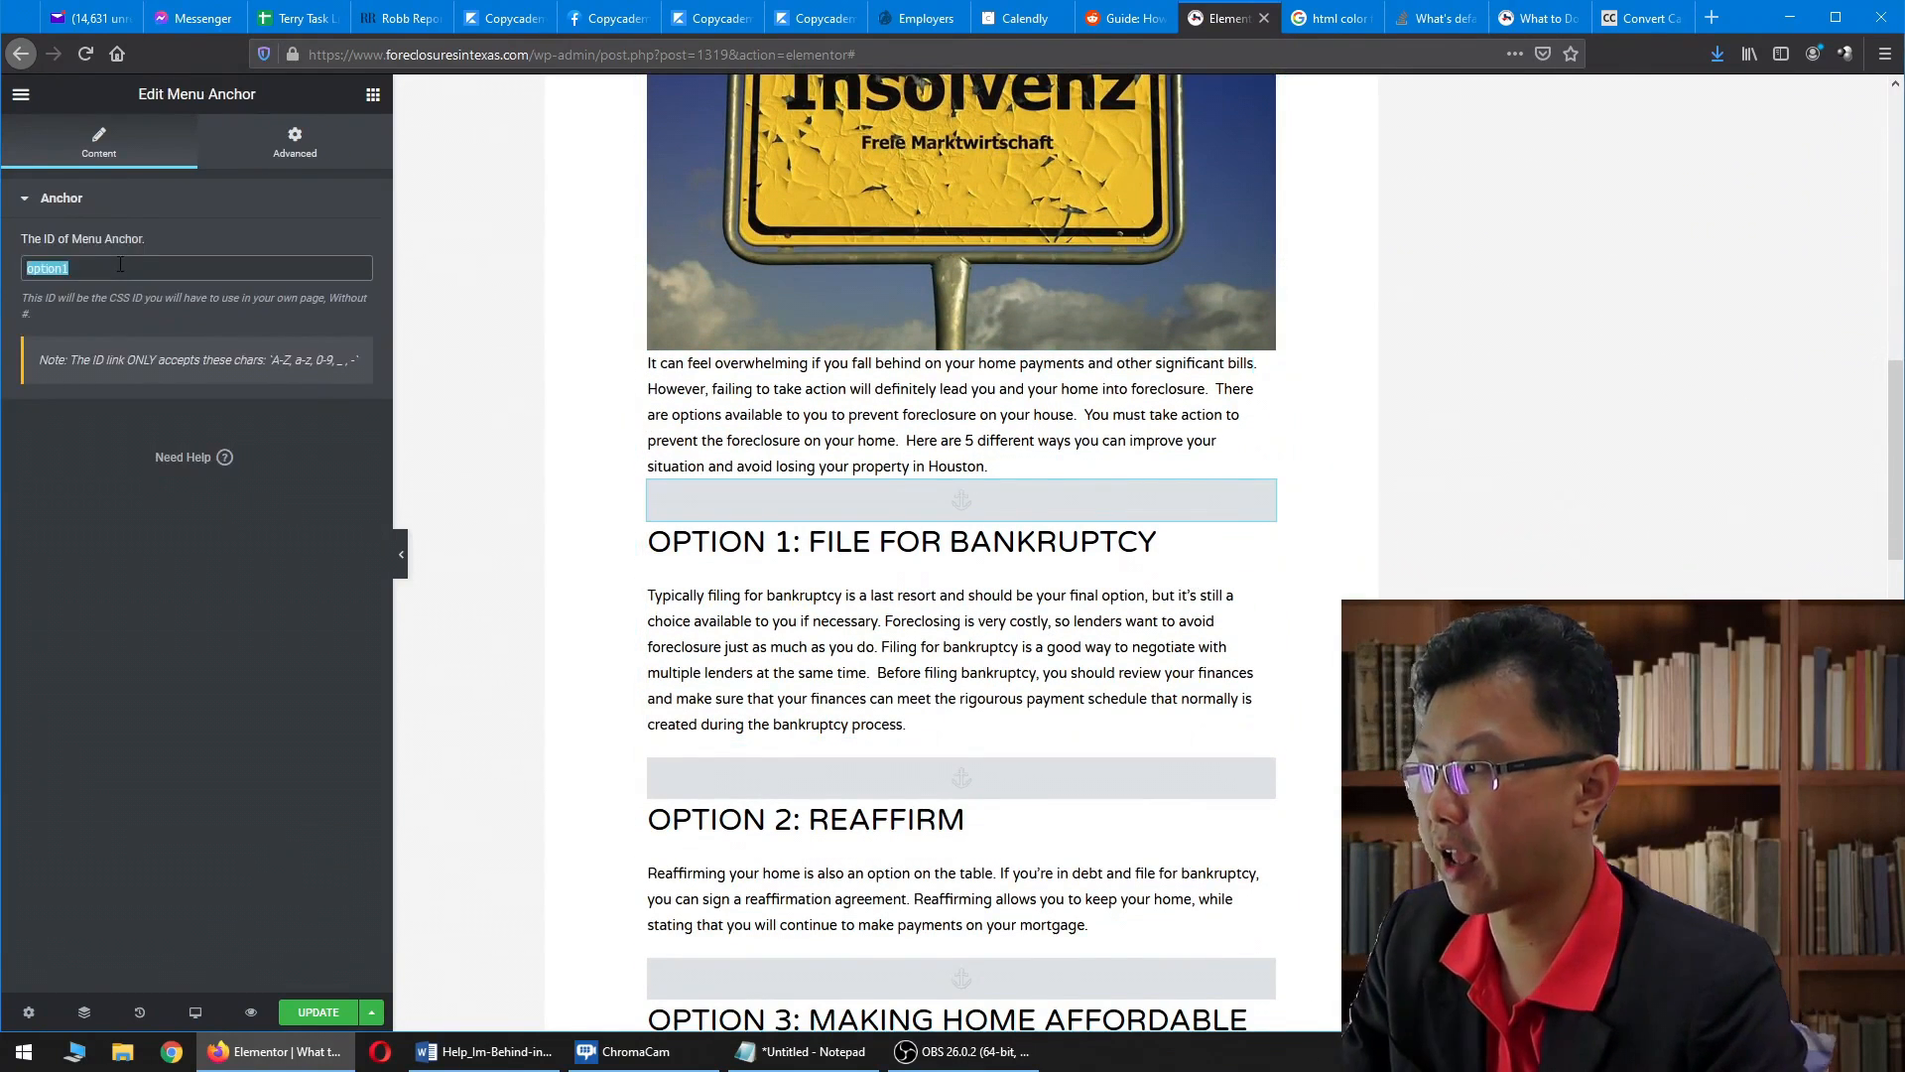
- Switch to Notepad and replace its text with five lines that each read "option1"
click(803, 1051)
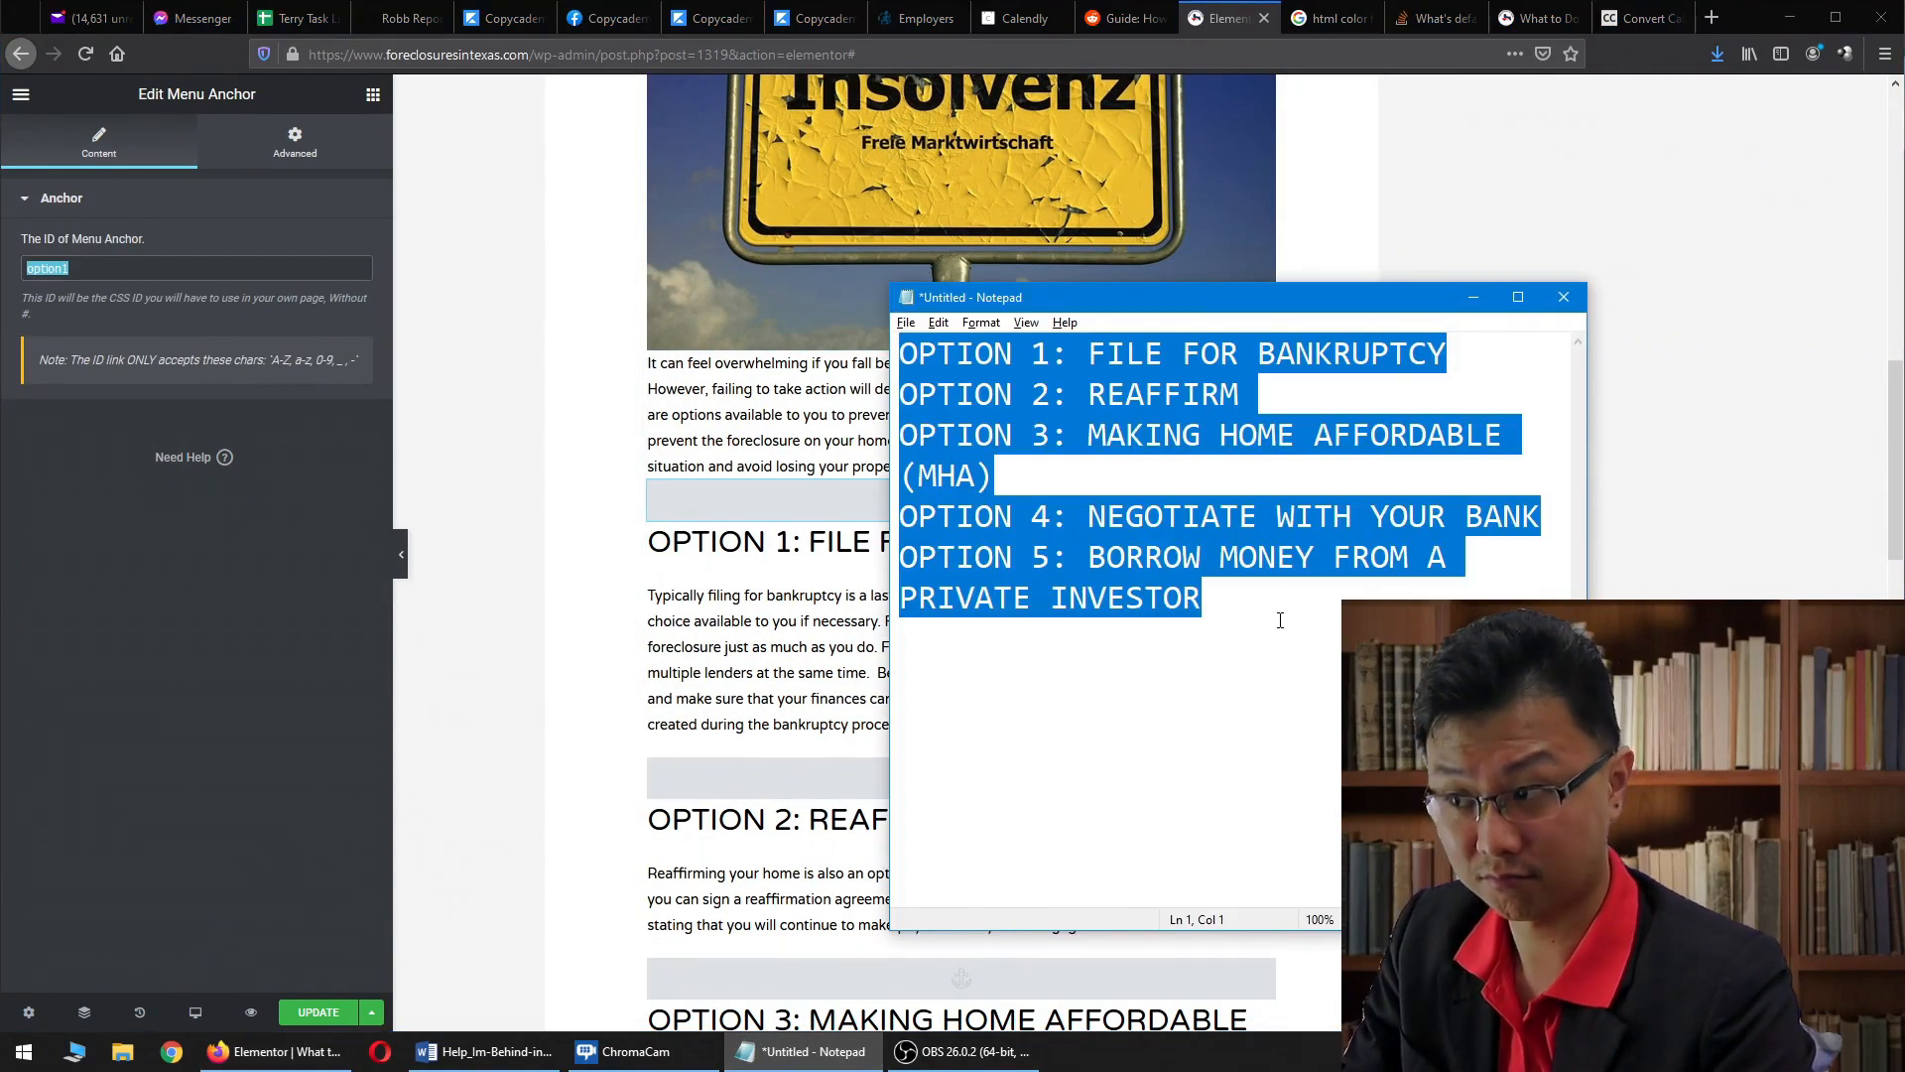
key(ctrl+v)
key(ctrl+v)
key(Return)
key(ctrl+v)
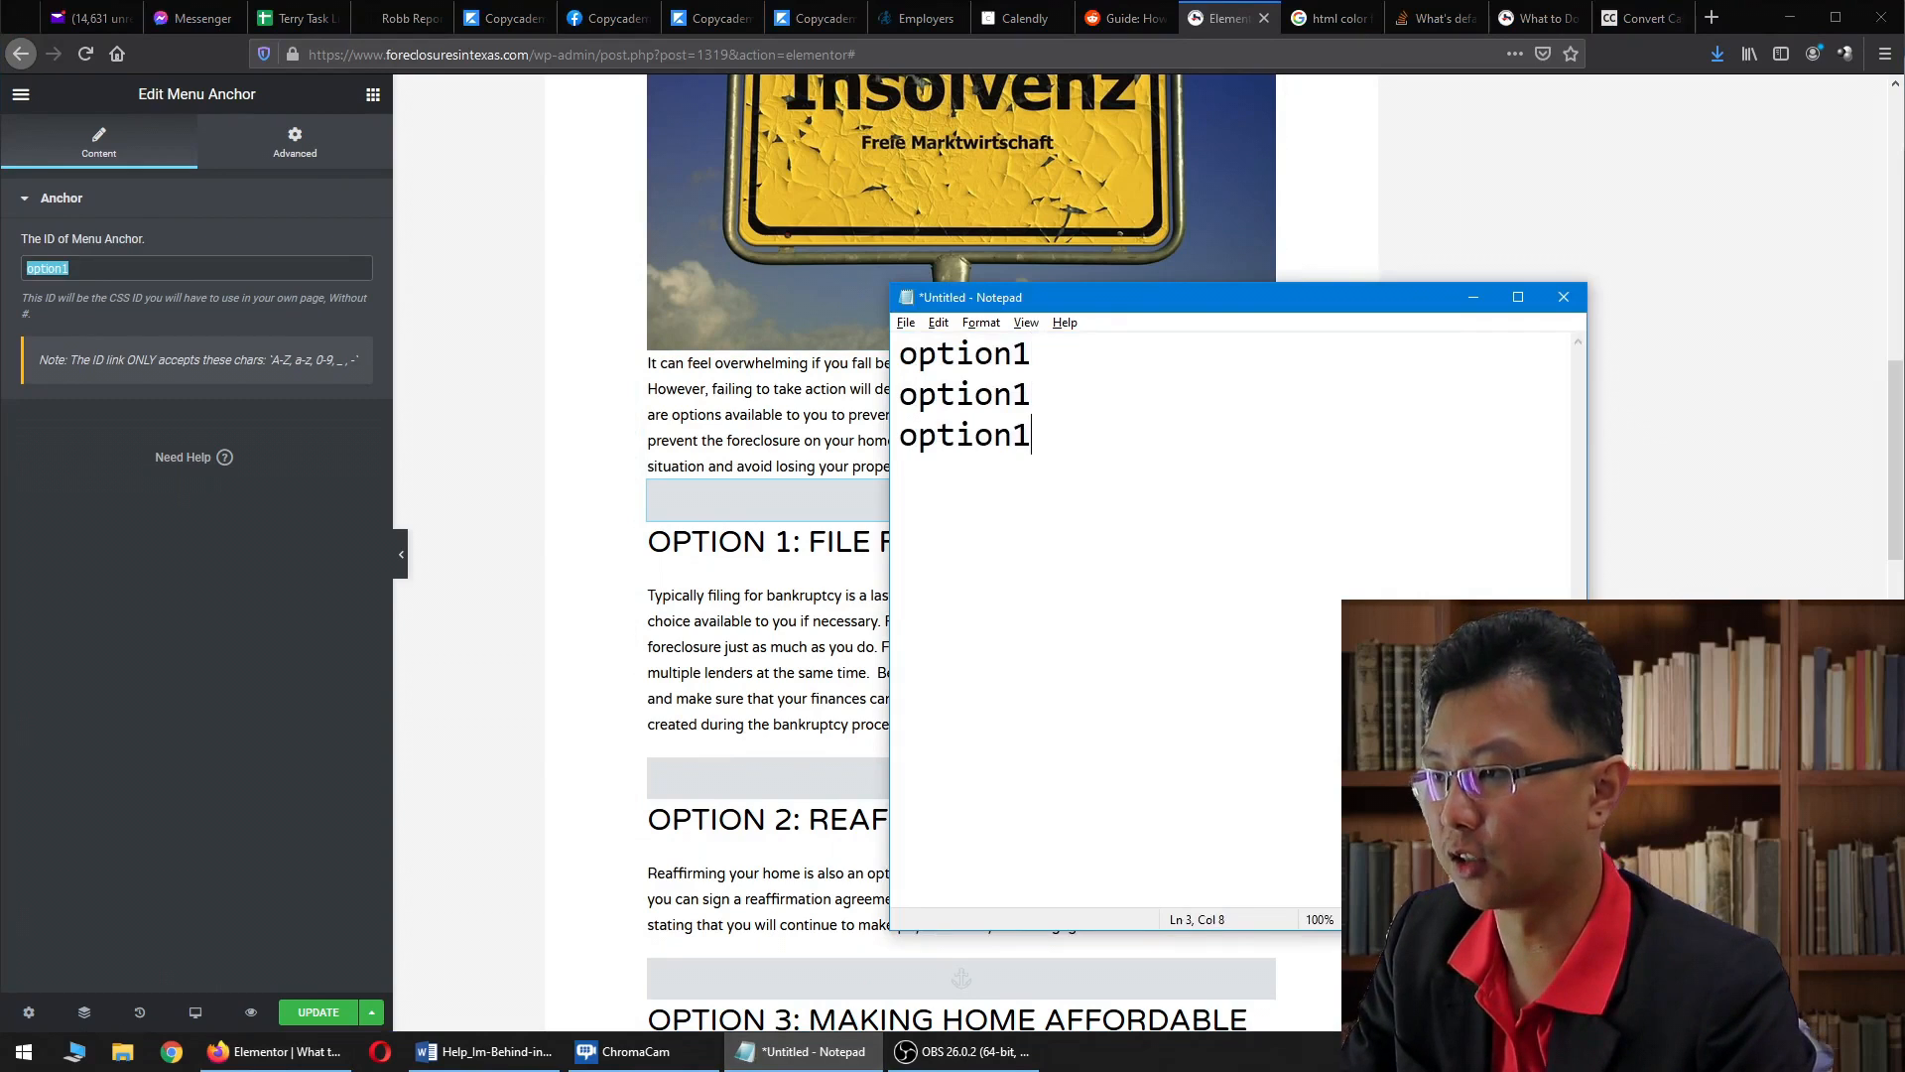
key(ctrl+v)
key(Return)
key(ctrl+v)
key(Return)
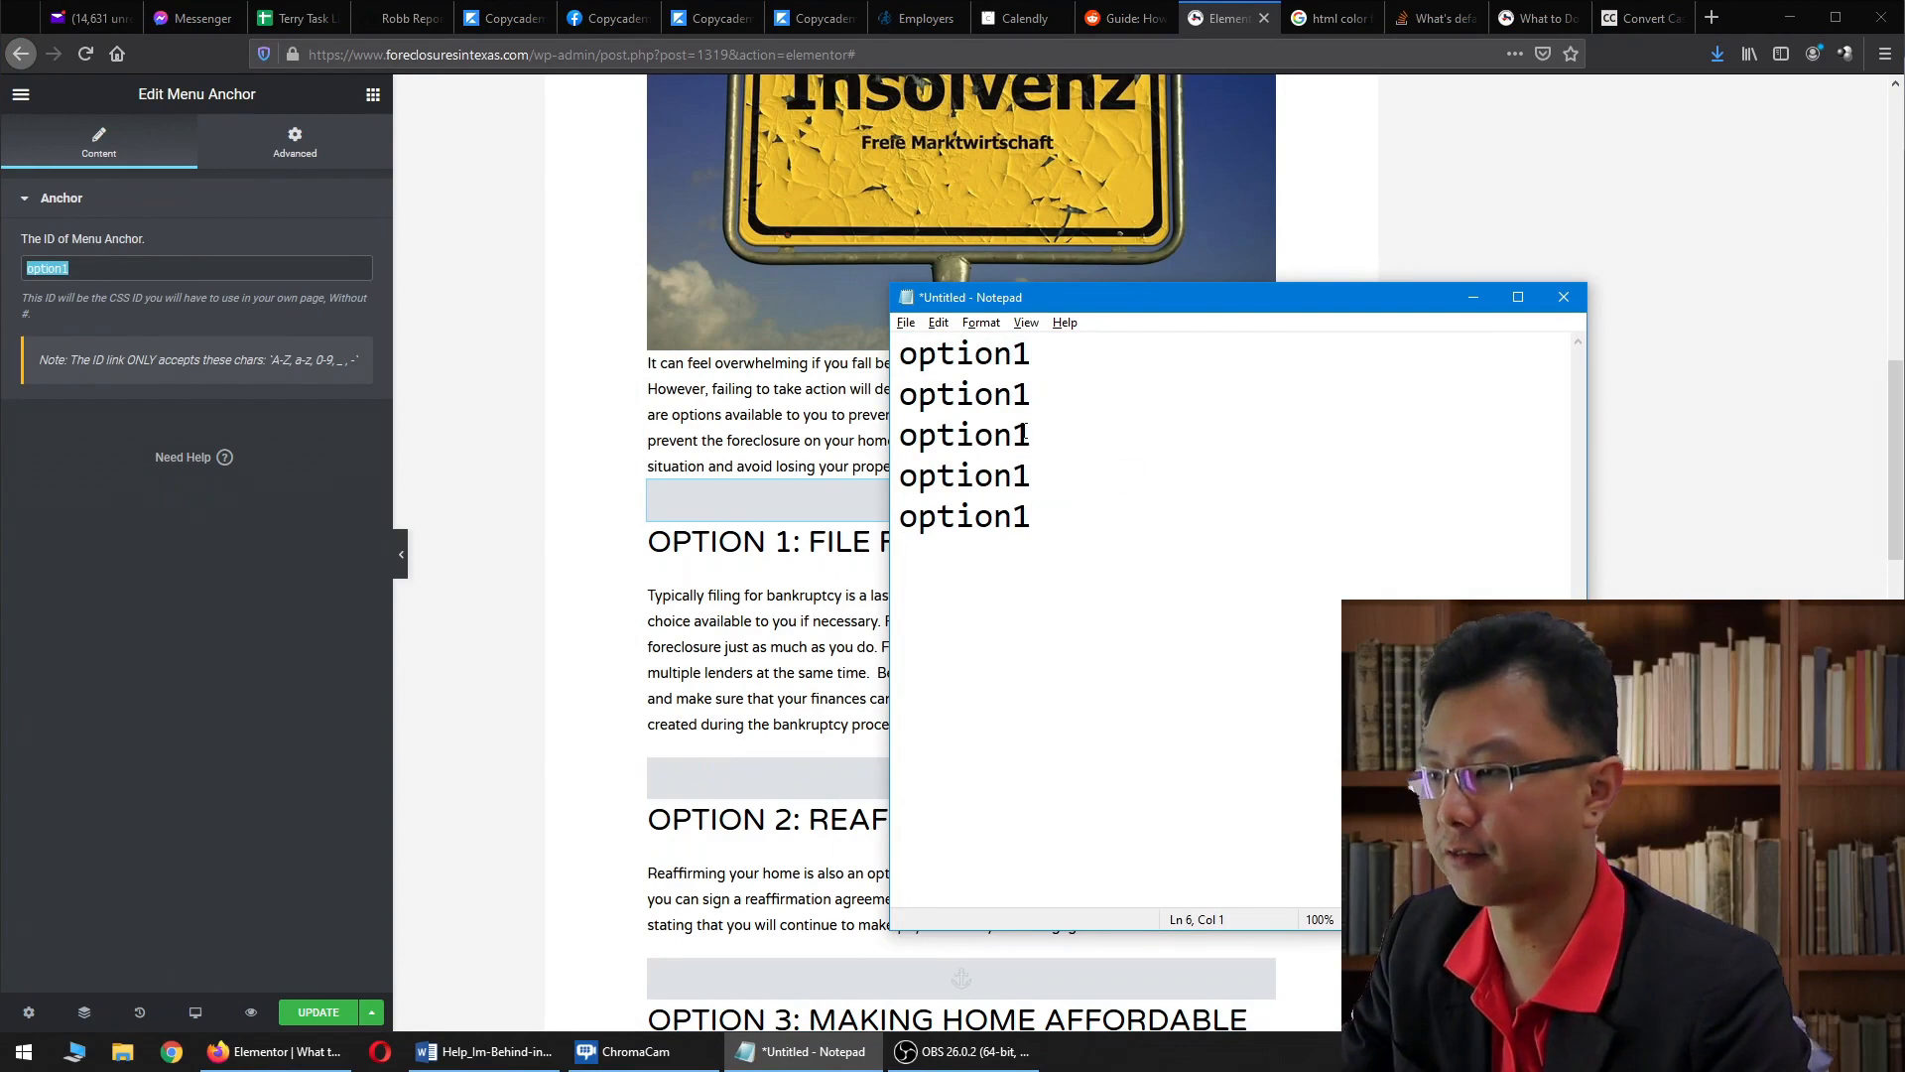
- Renumber the repeated lines as option2 to option5, prefix the first line with "#", and copy "#option" from it
text(4)
drag(1033, 516, 1020, 514)
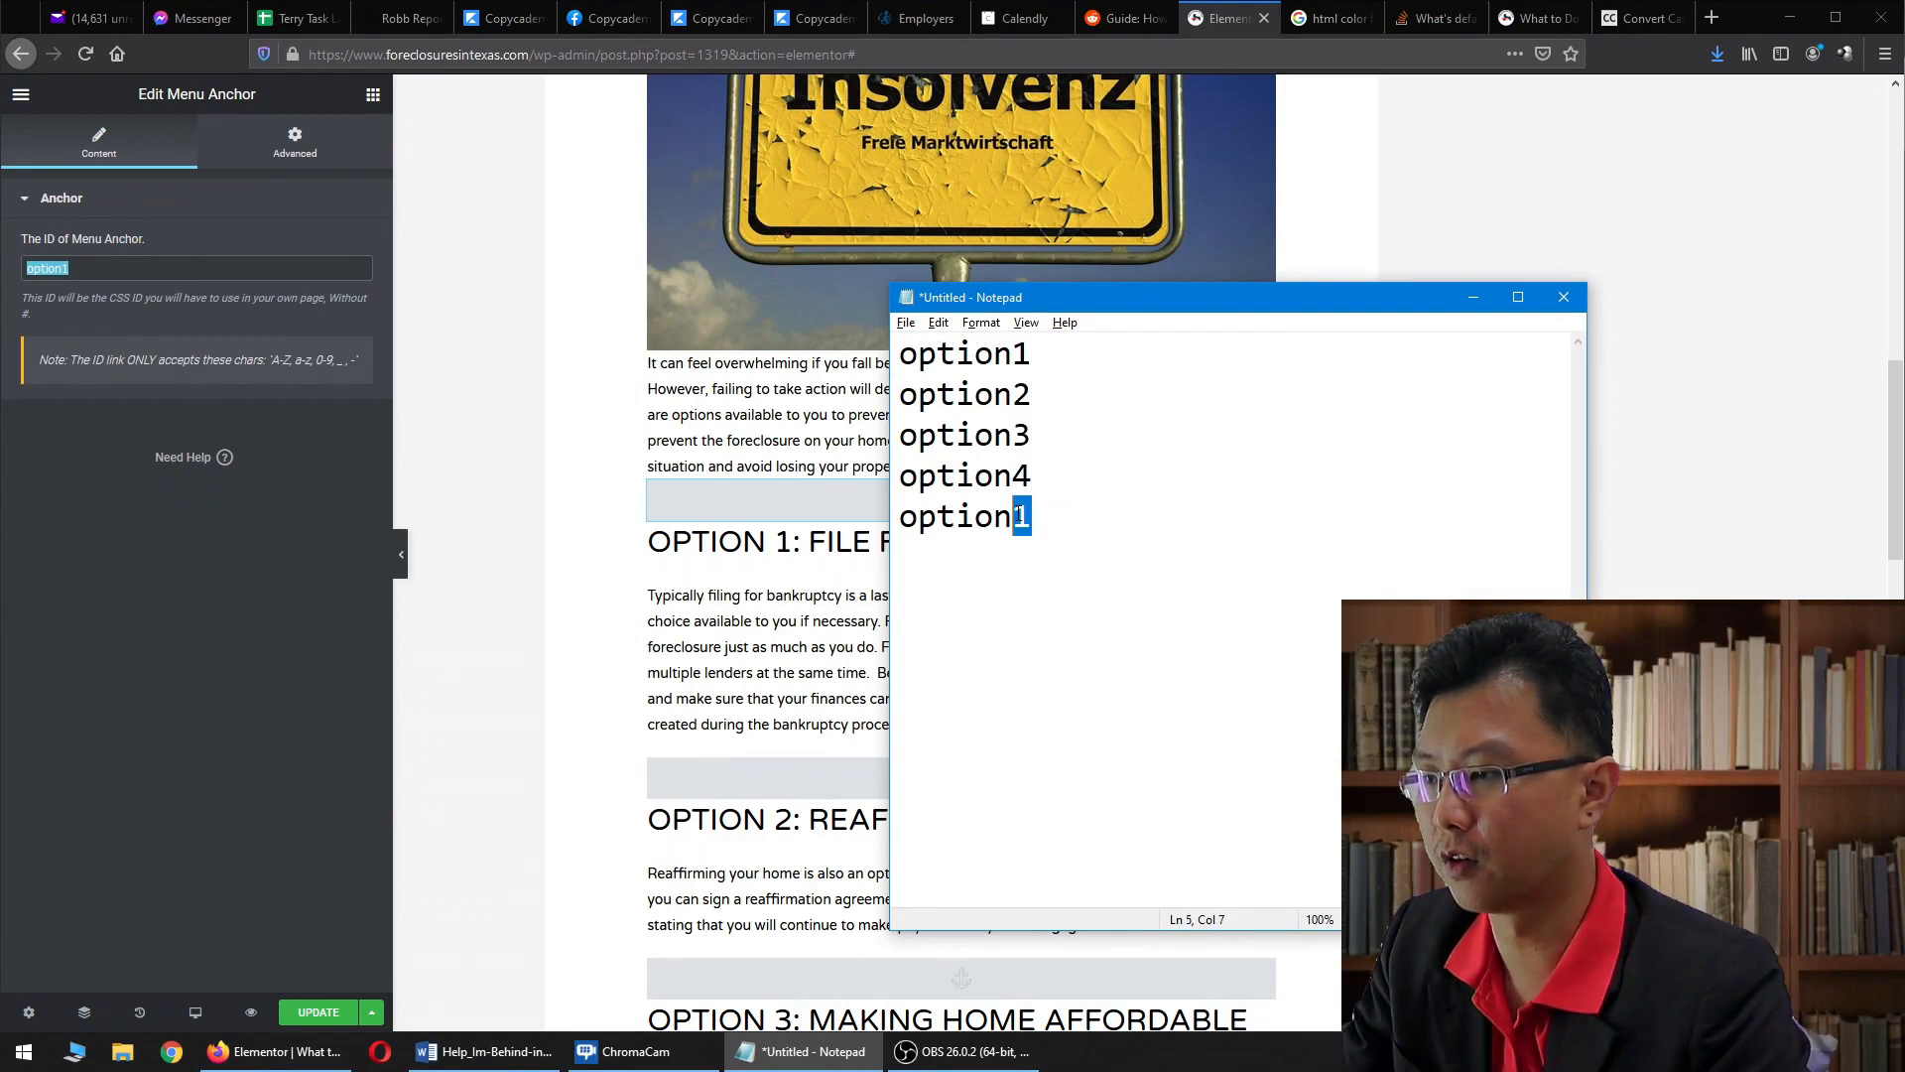
text(#)
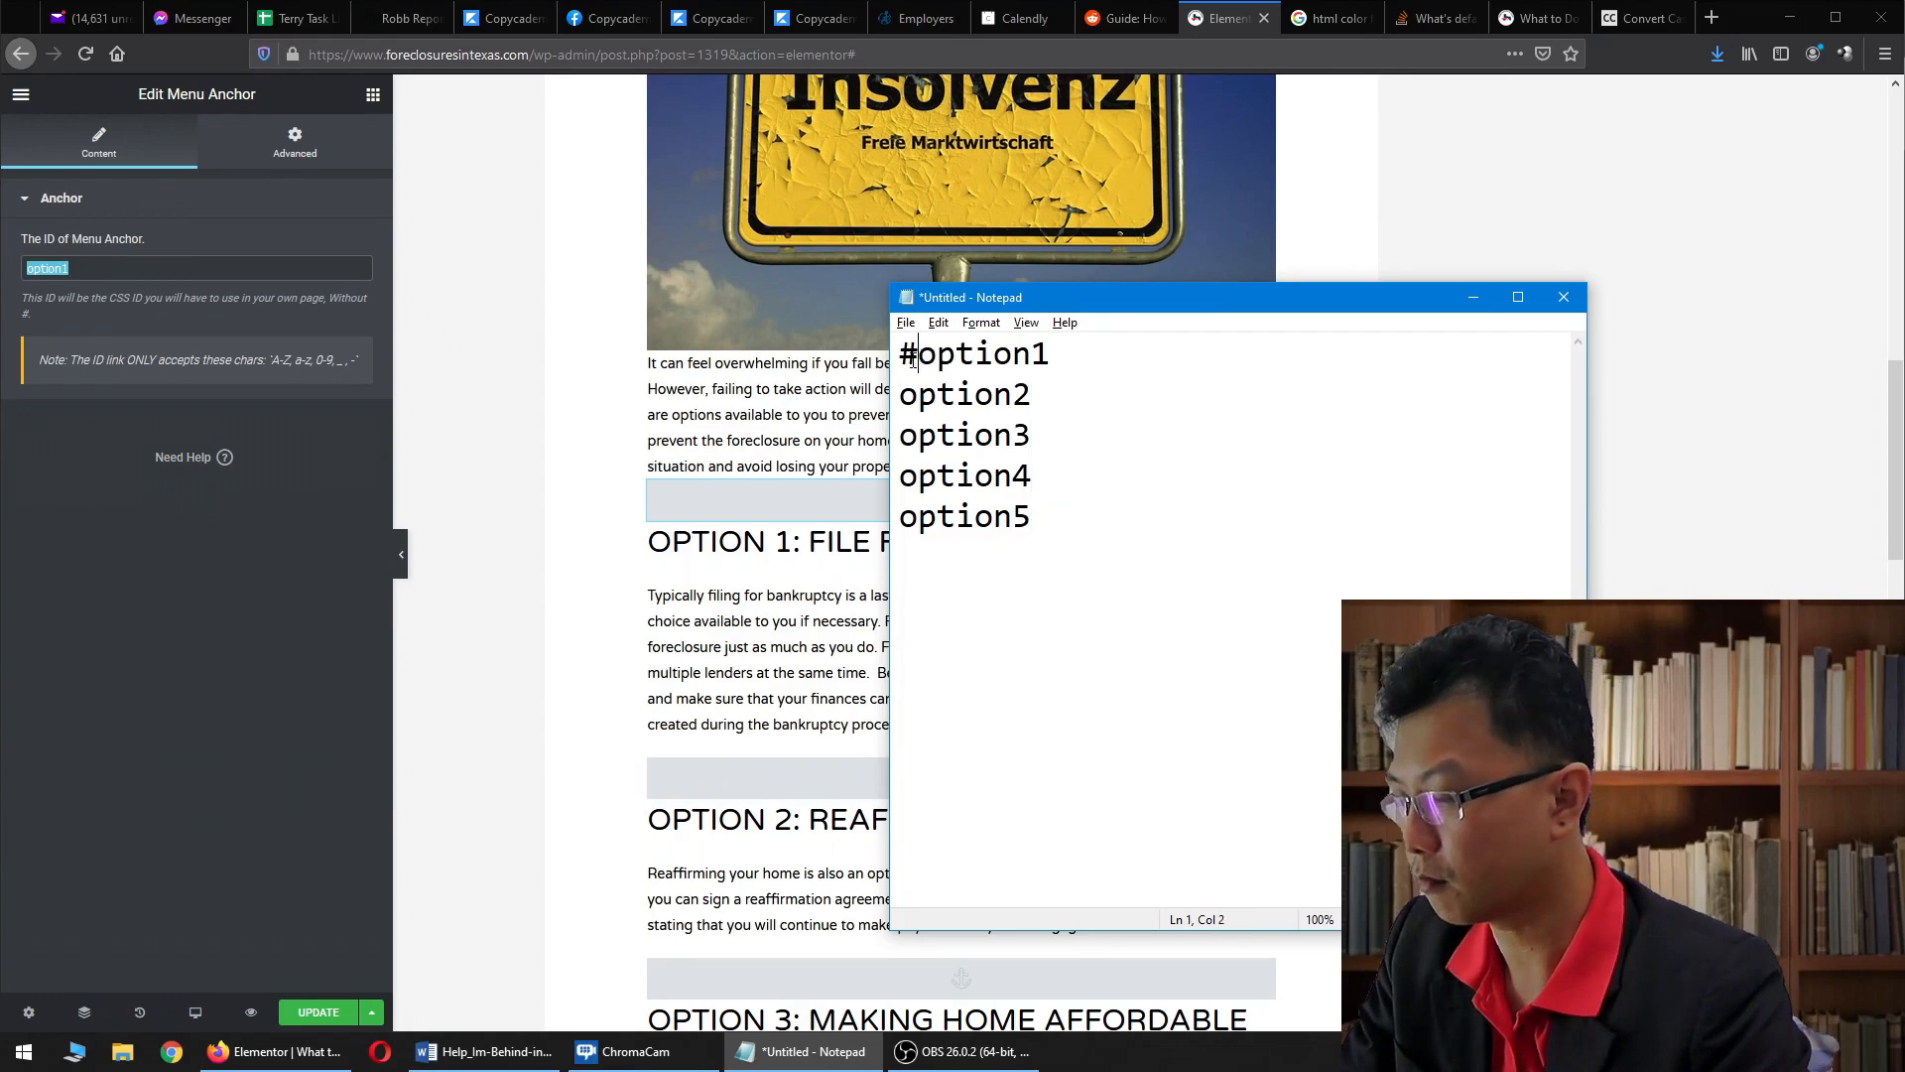
drag(1038, 354, 899, 355)
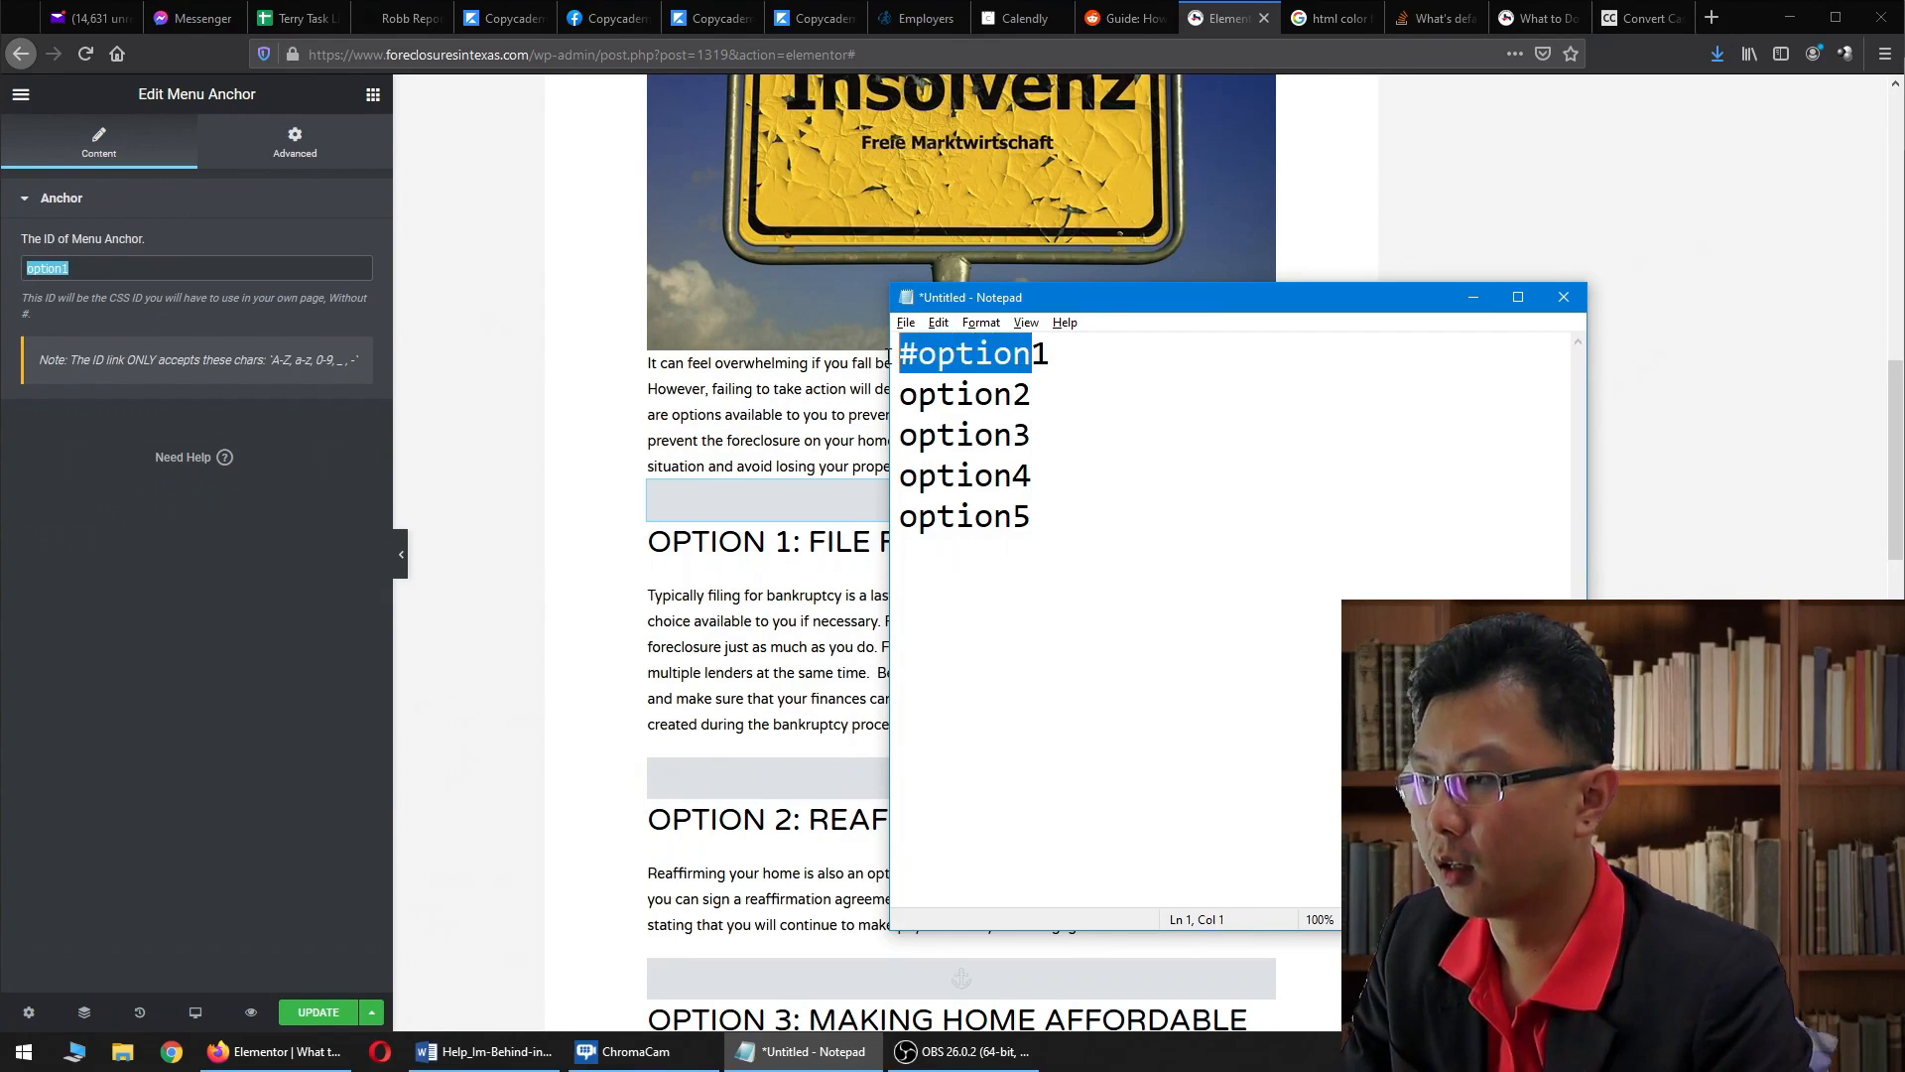
- Return to Elementor, reopen the option list under the Table Of Contents heading for editing, and widen the editing area
click(446, 536)
scroll(899, 714, up, 15)
scroll(899, 714, down, 2)
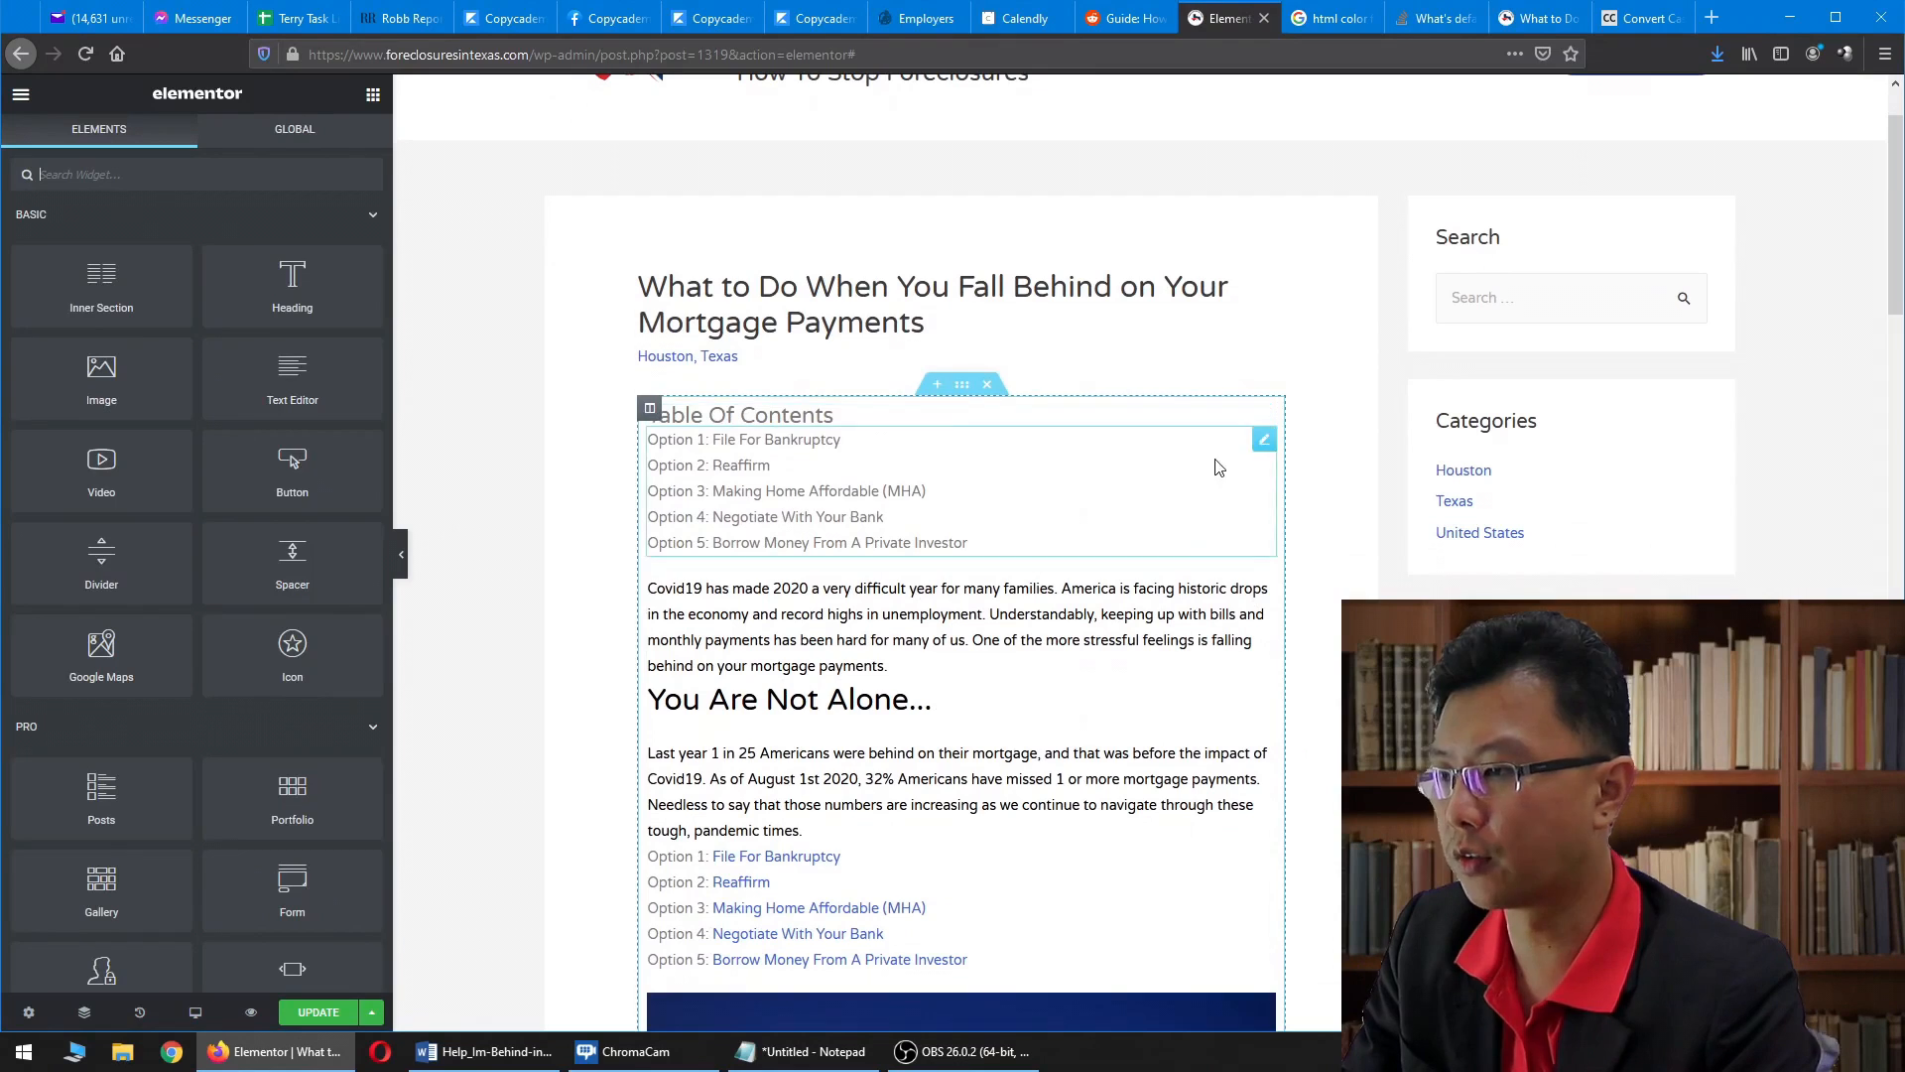
click(1265, 439)
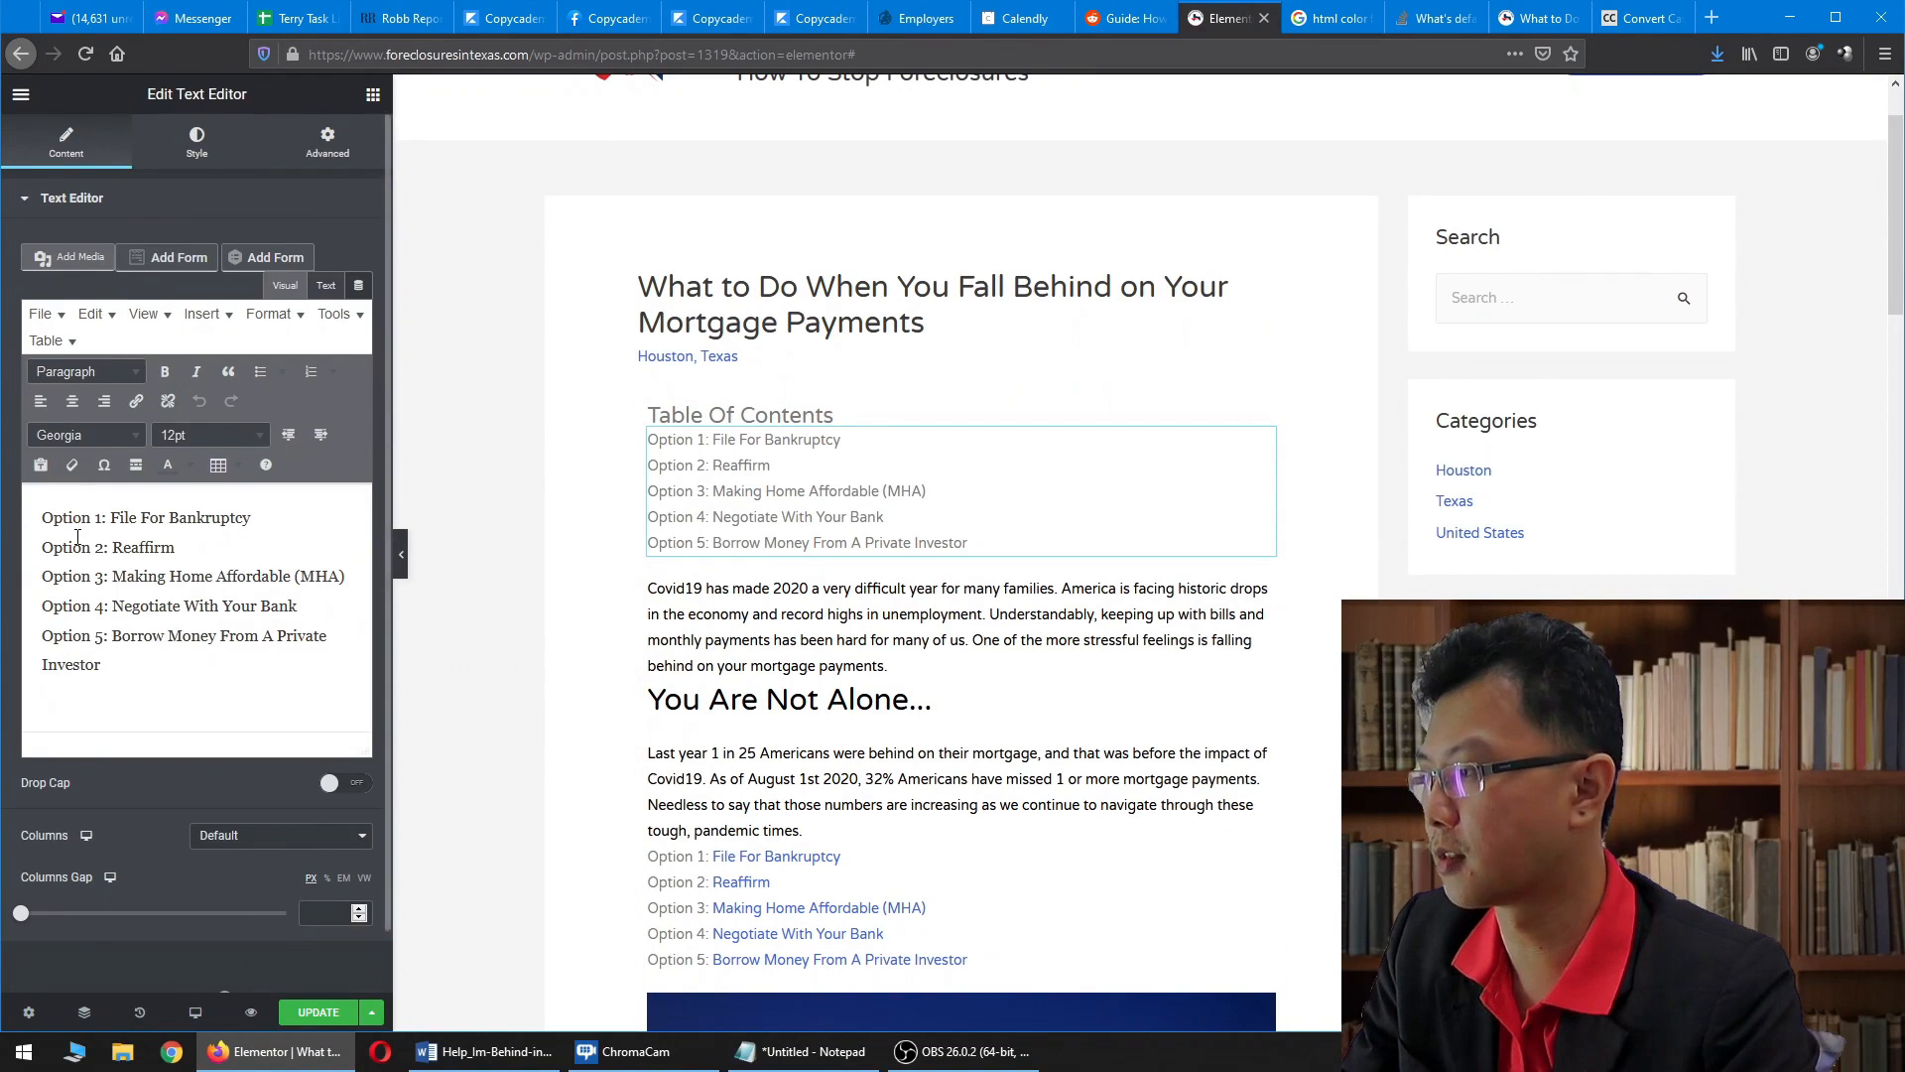
drag(126, 523, 231, 524)
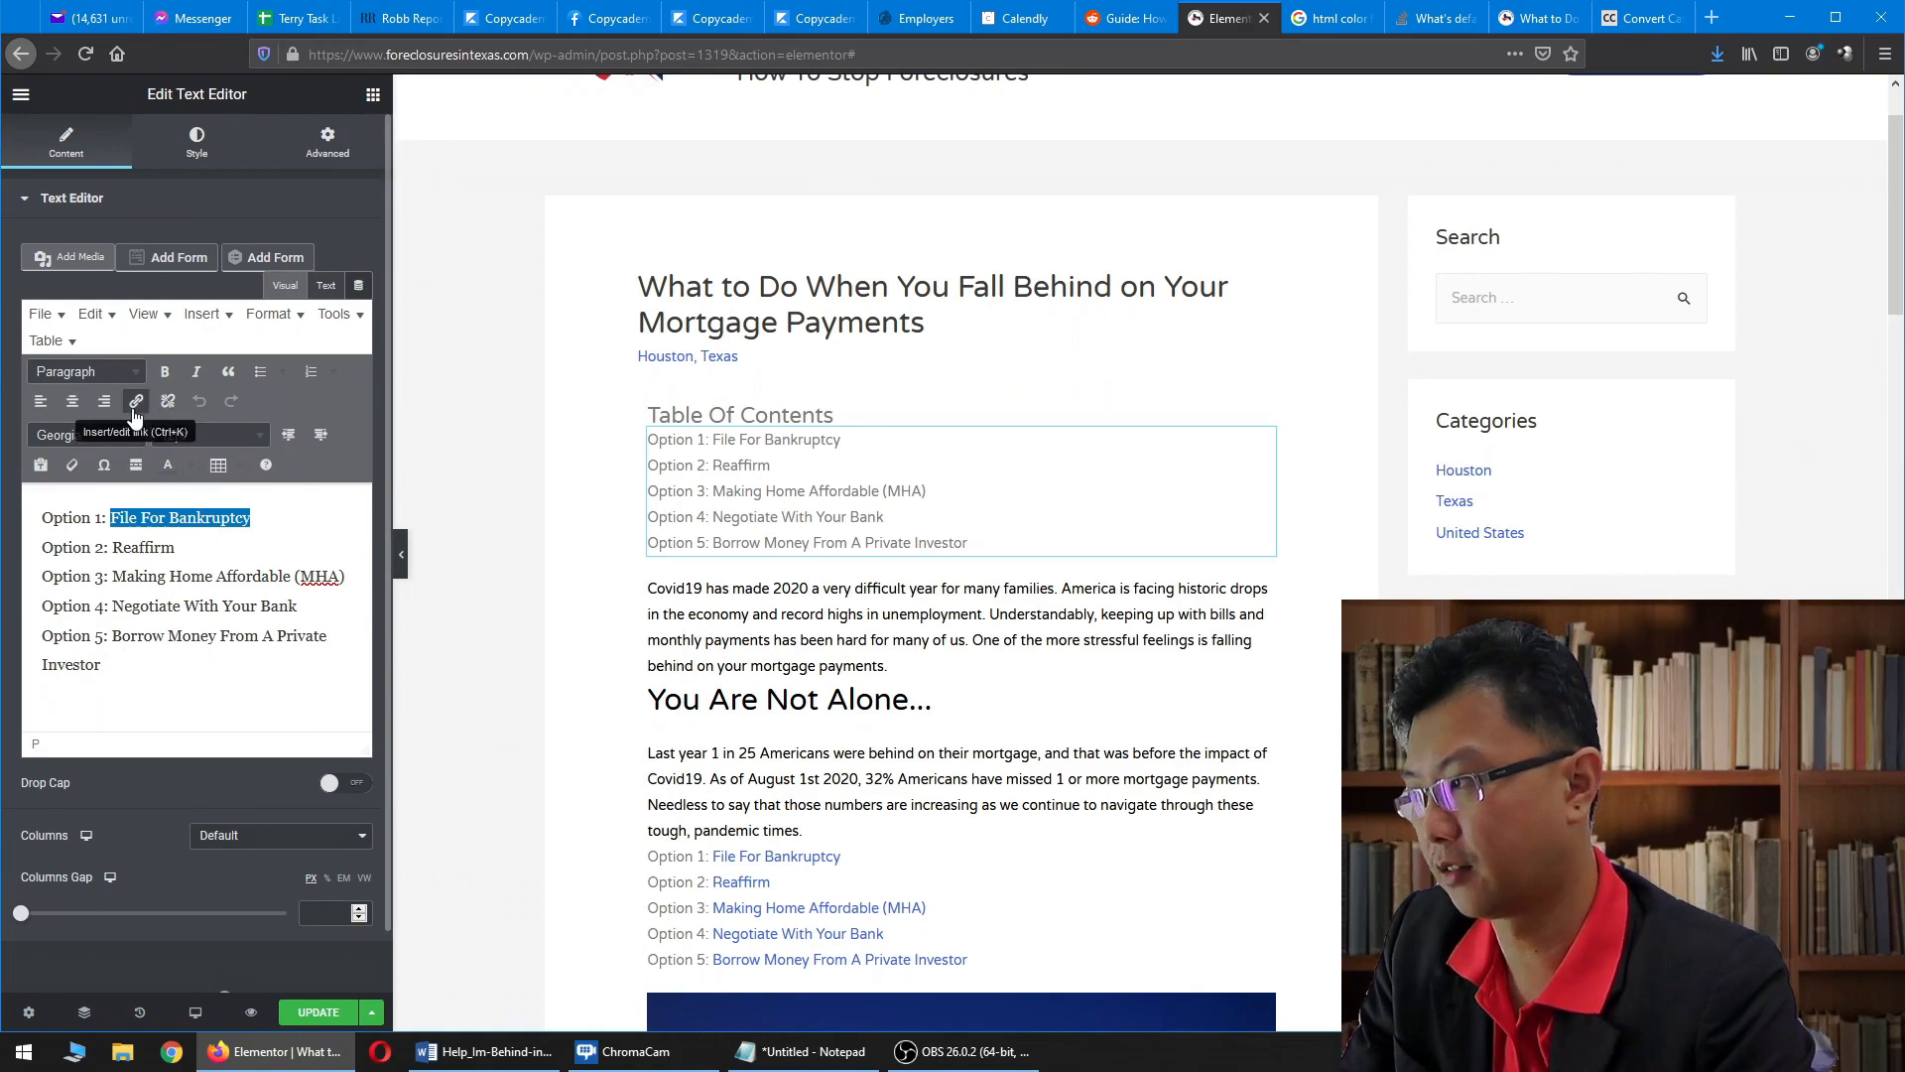
click(938, 701)
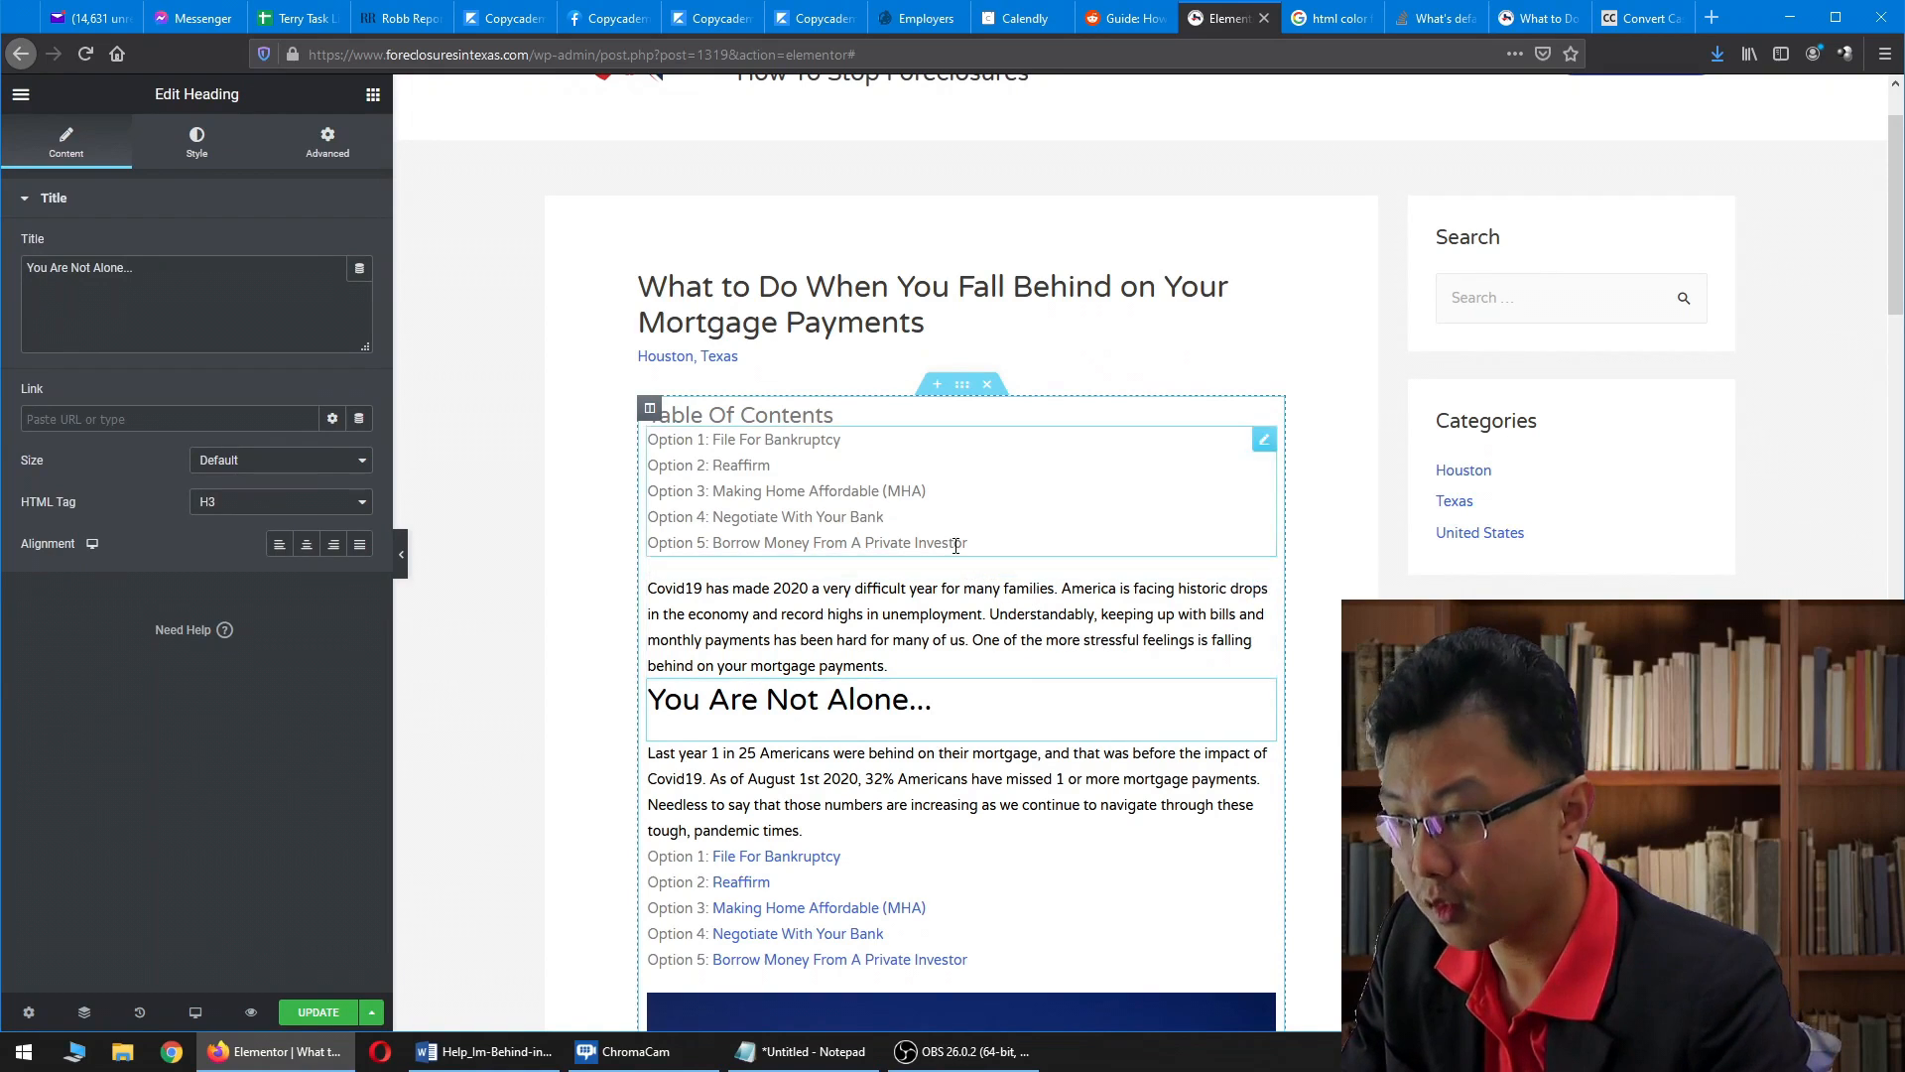
click(1265, 589)
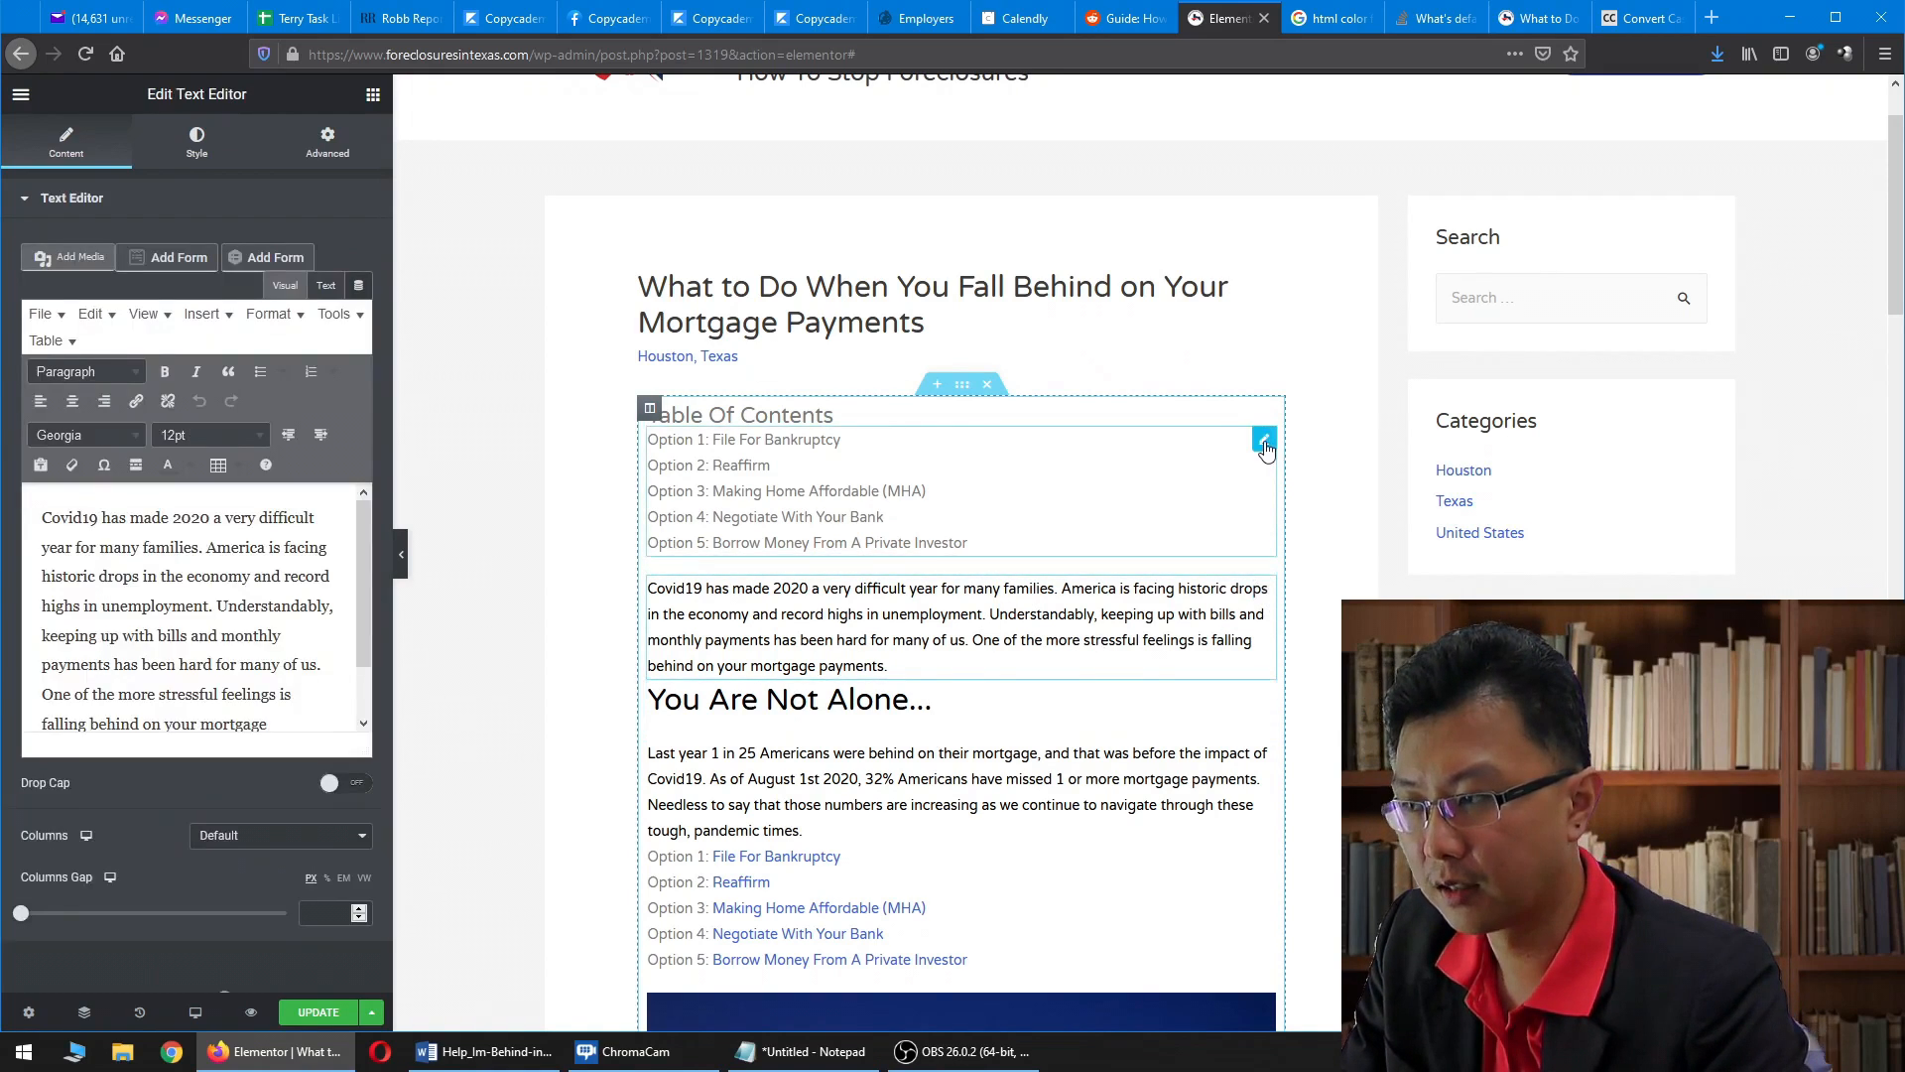
click(1259, 445)
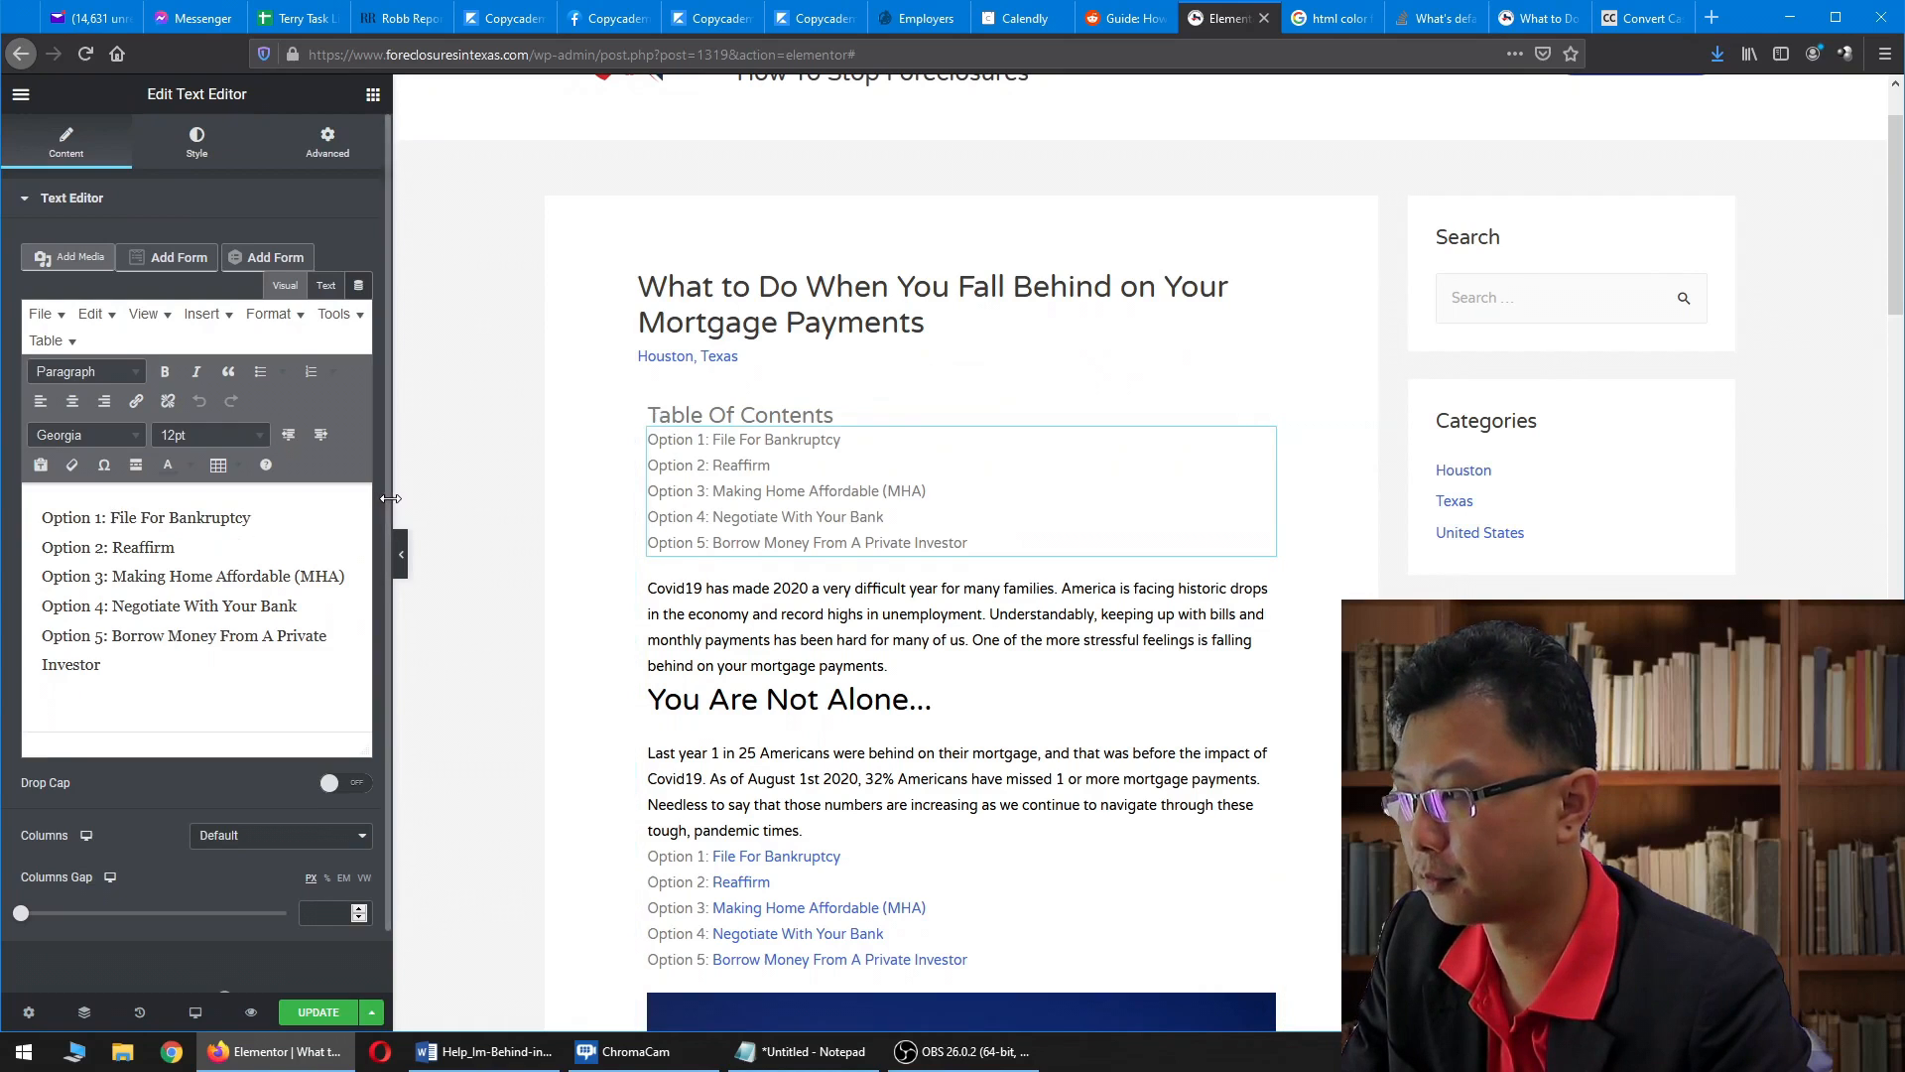
drag(383, 506, 636, 498)
- Try to link the text "File For Bankruptcy" in the option list to #option1
drag(116, 405, 241, 407)
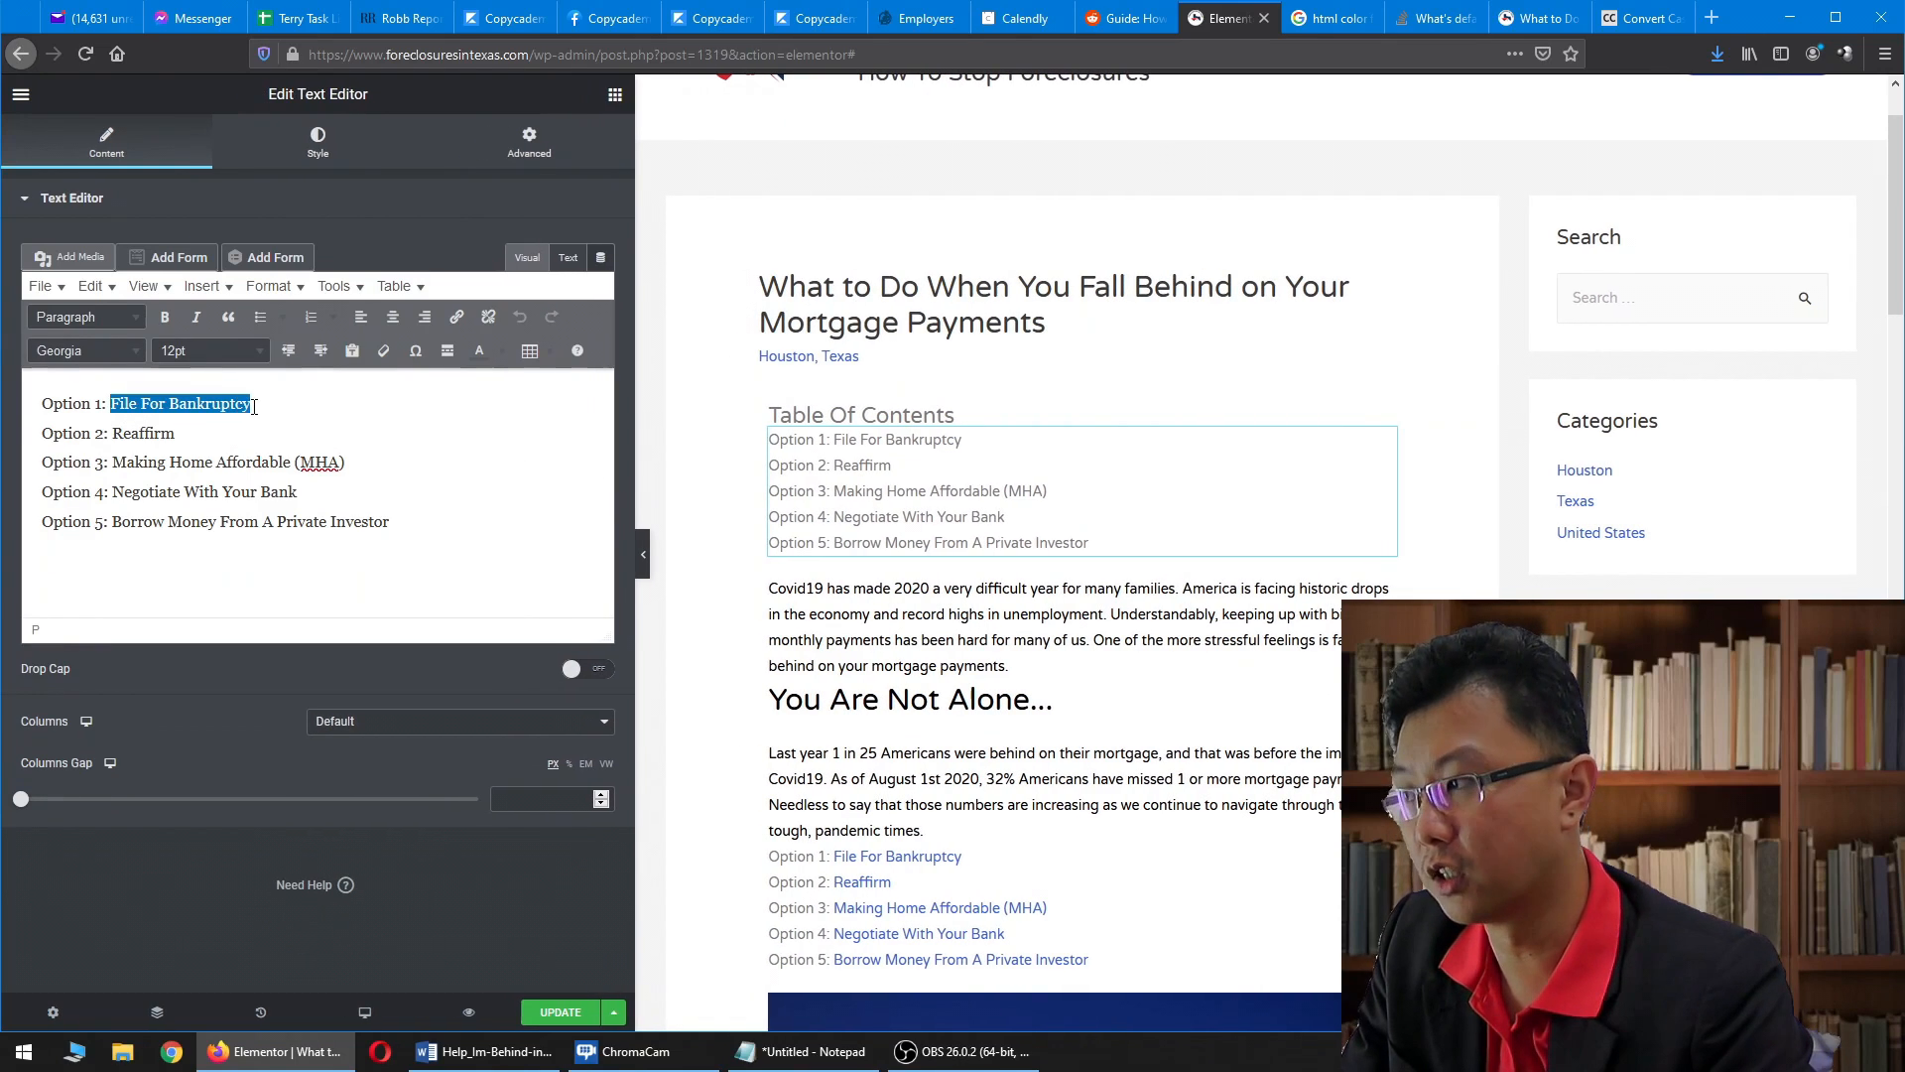
click(458, 319)
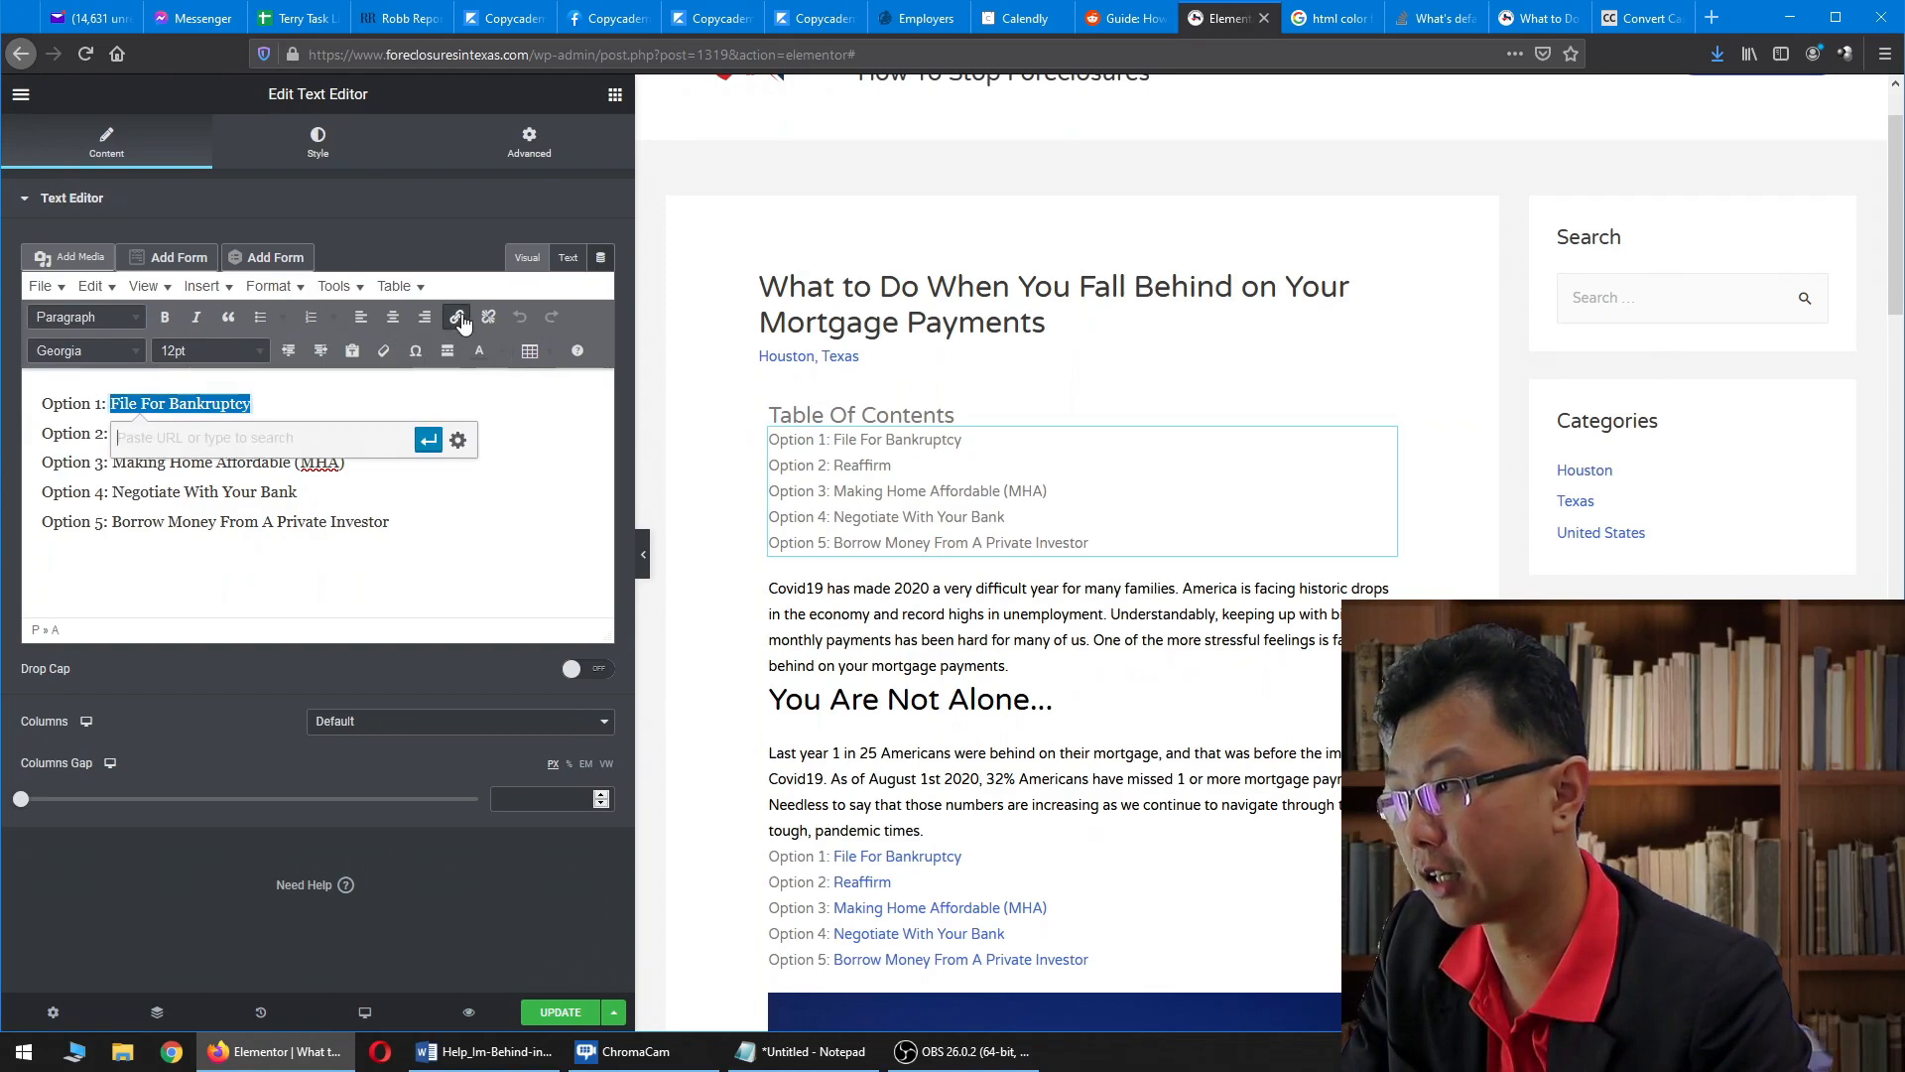
right_click(270, 442)
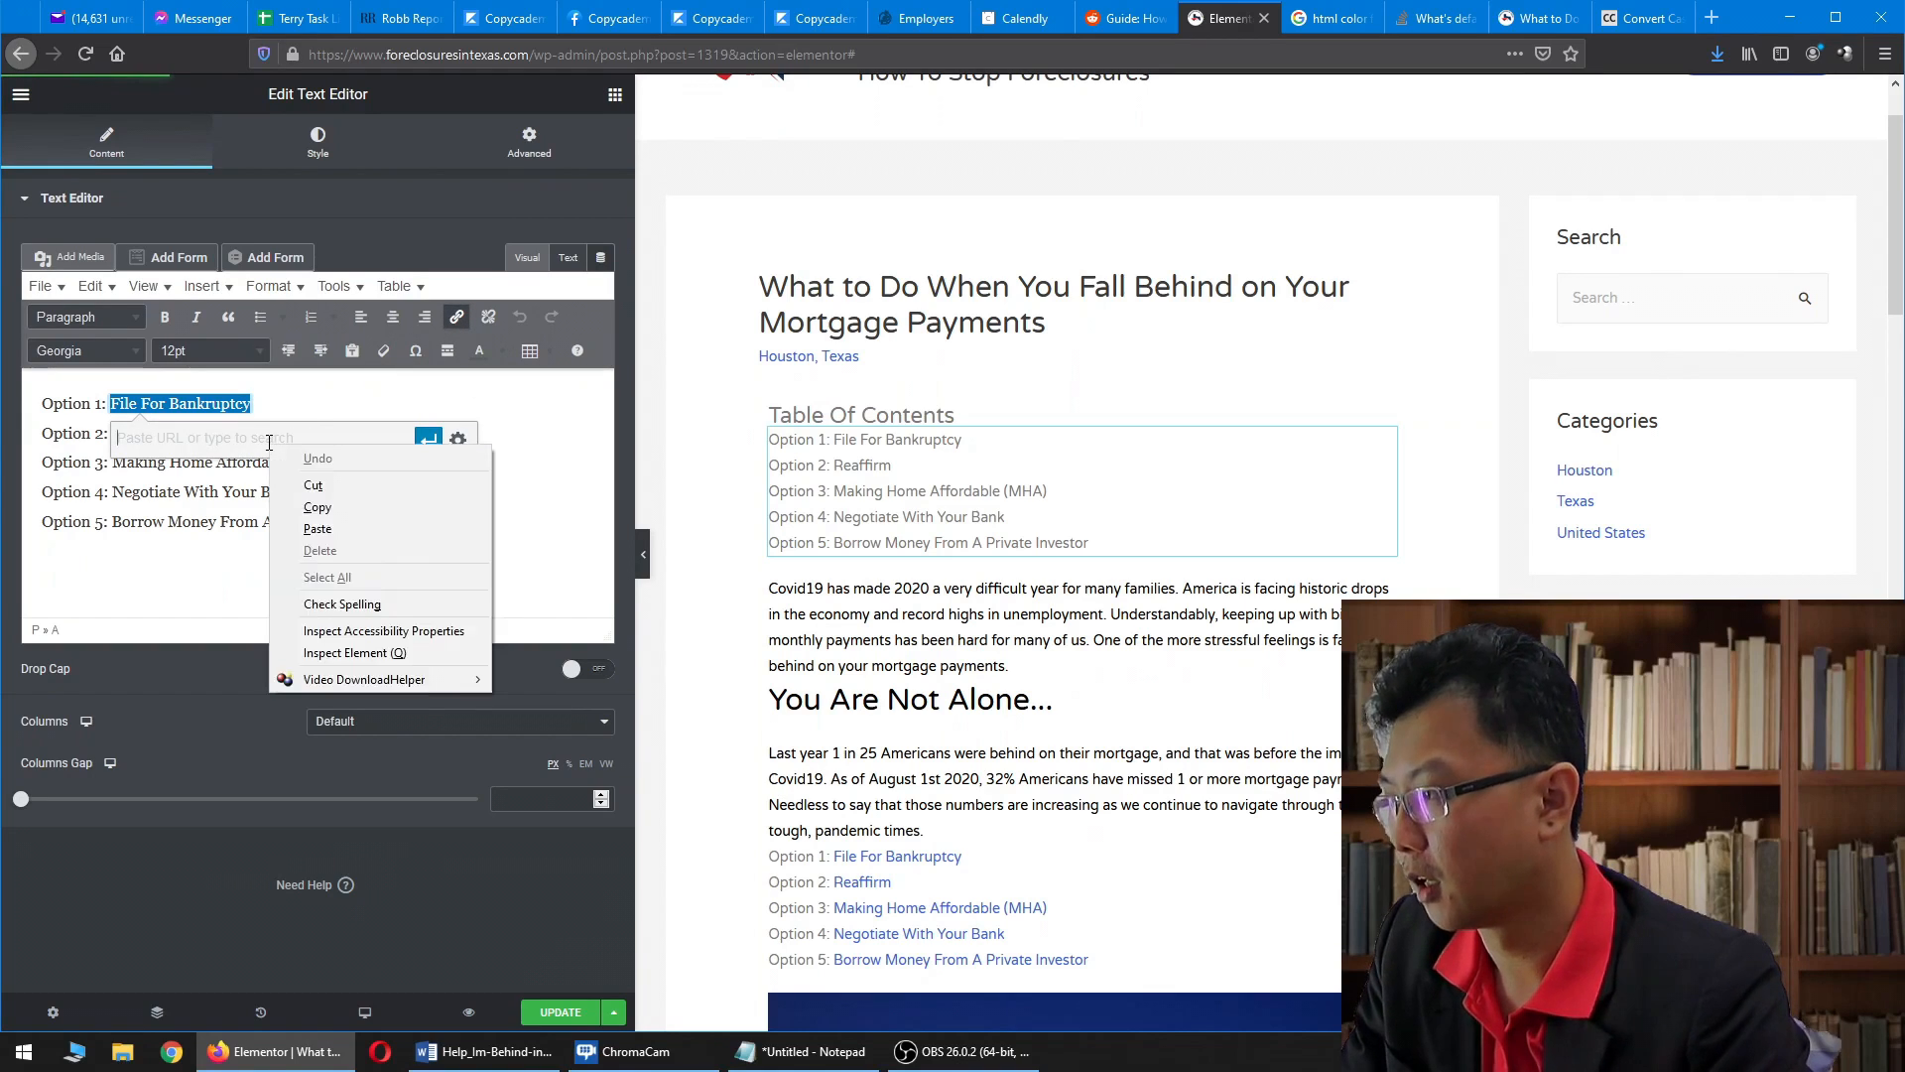
click(320, 529)
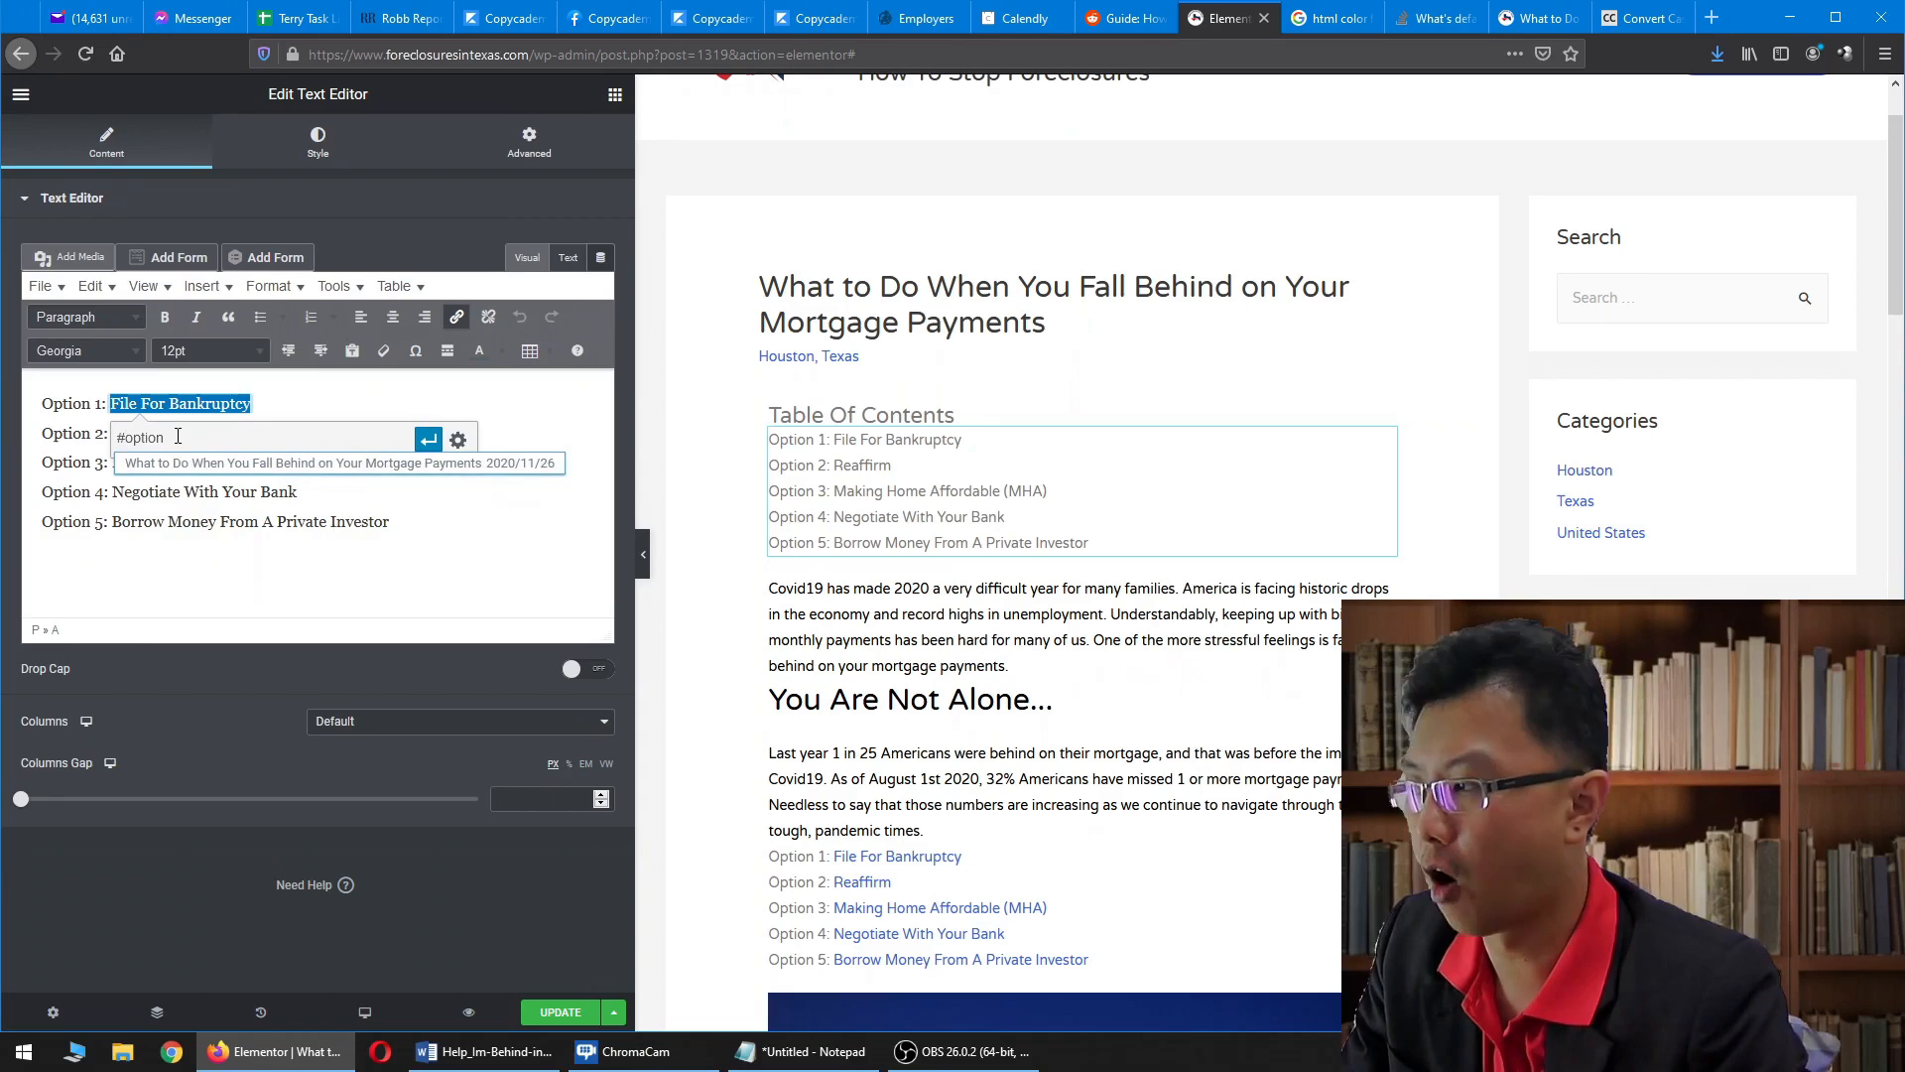
text(1)
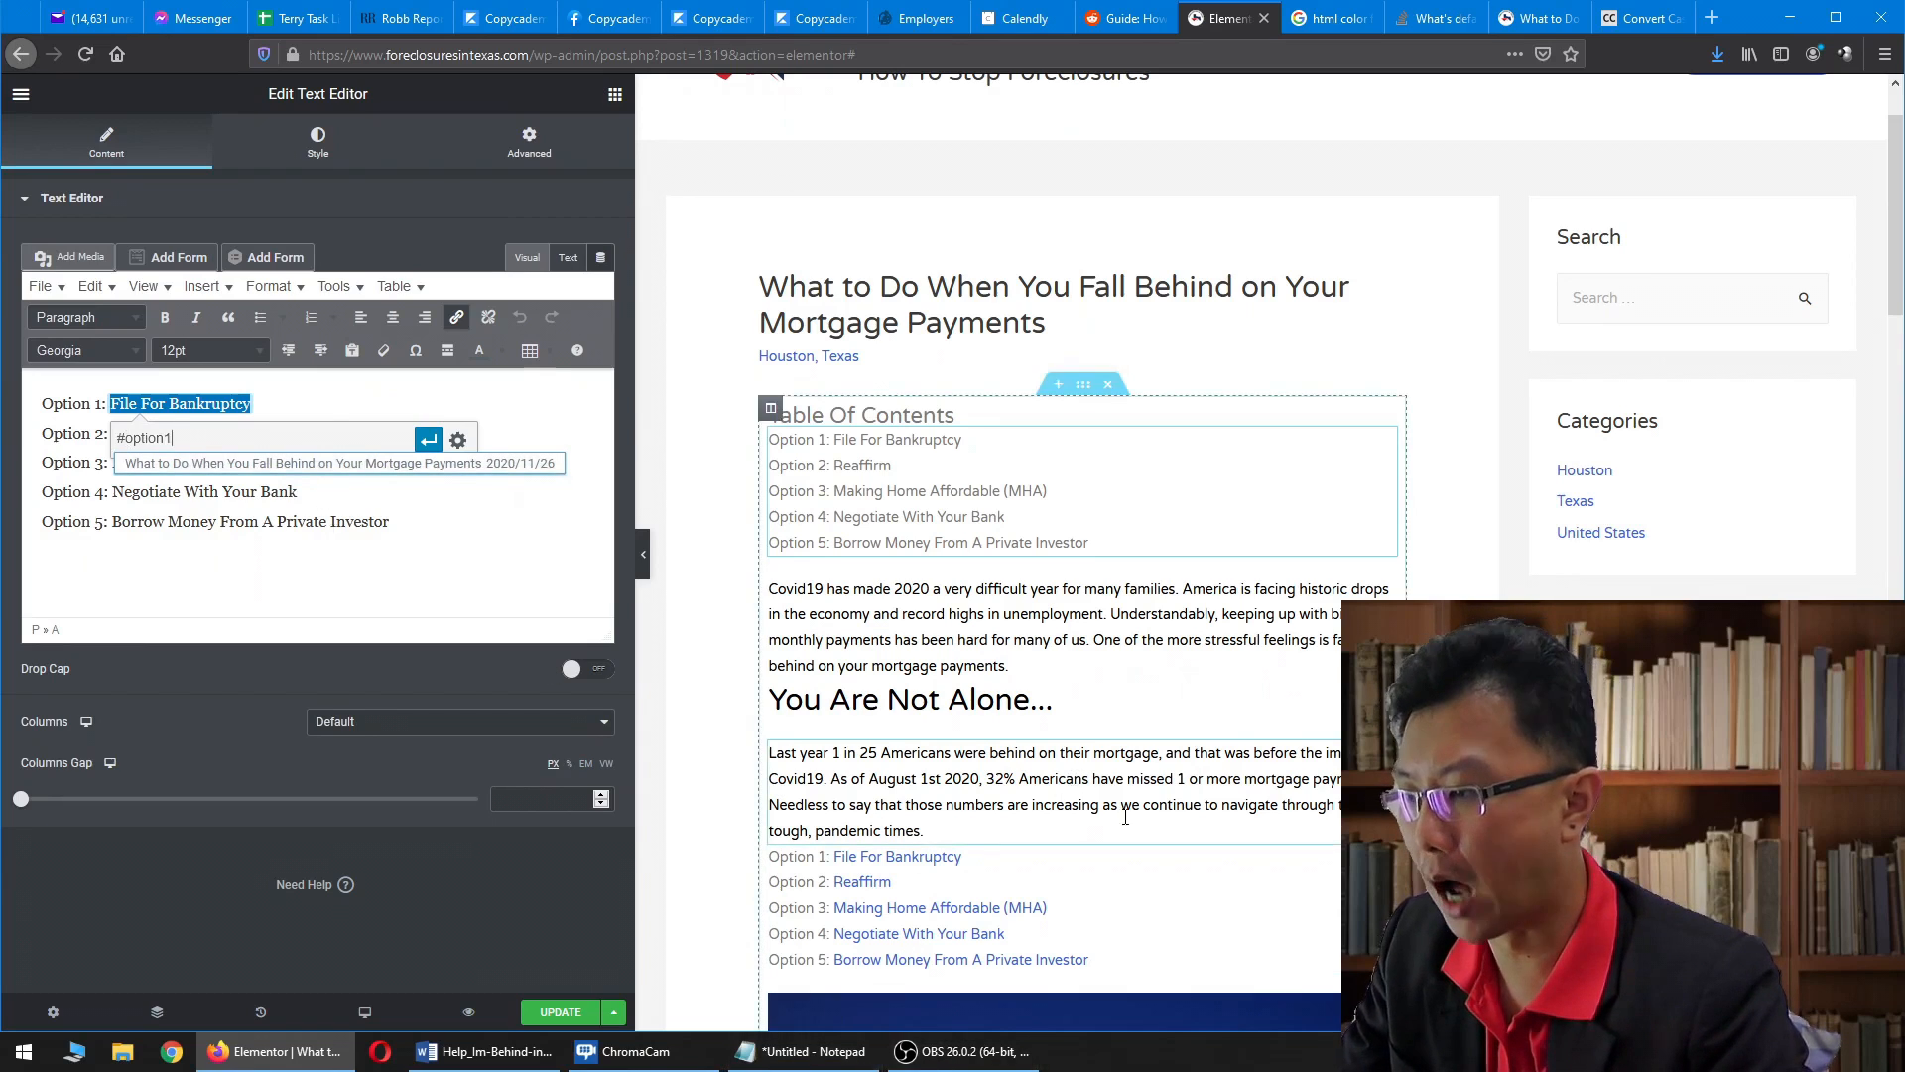
- Check the IDs of the menu anchors above the Option 1, Option 2 and Option 3 headings
scroll(1173, 797, down, 8)
scroll(1173, 797, down, 5)
click(1082, 196)
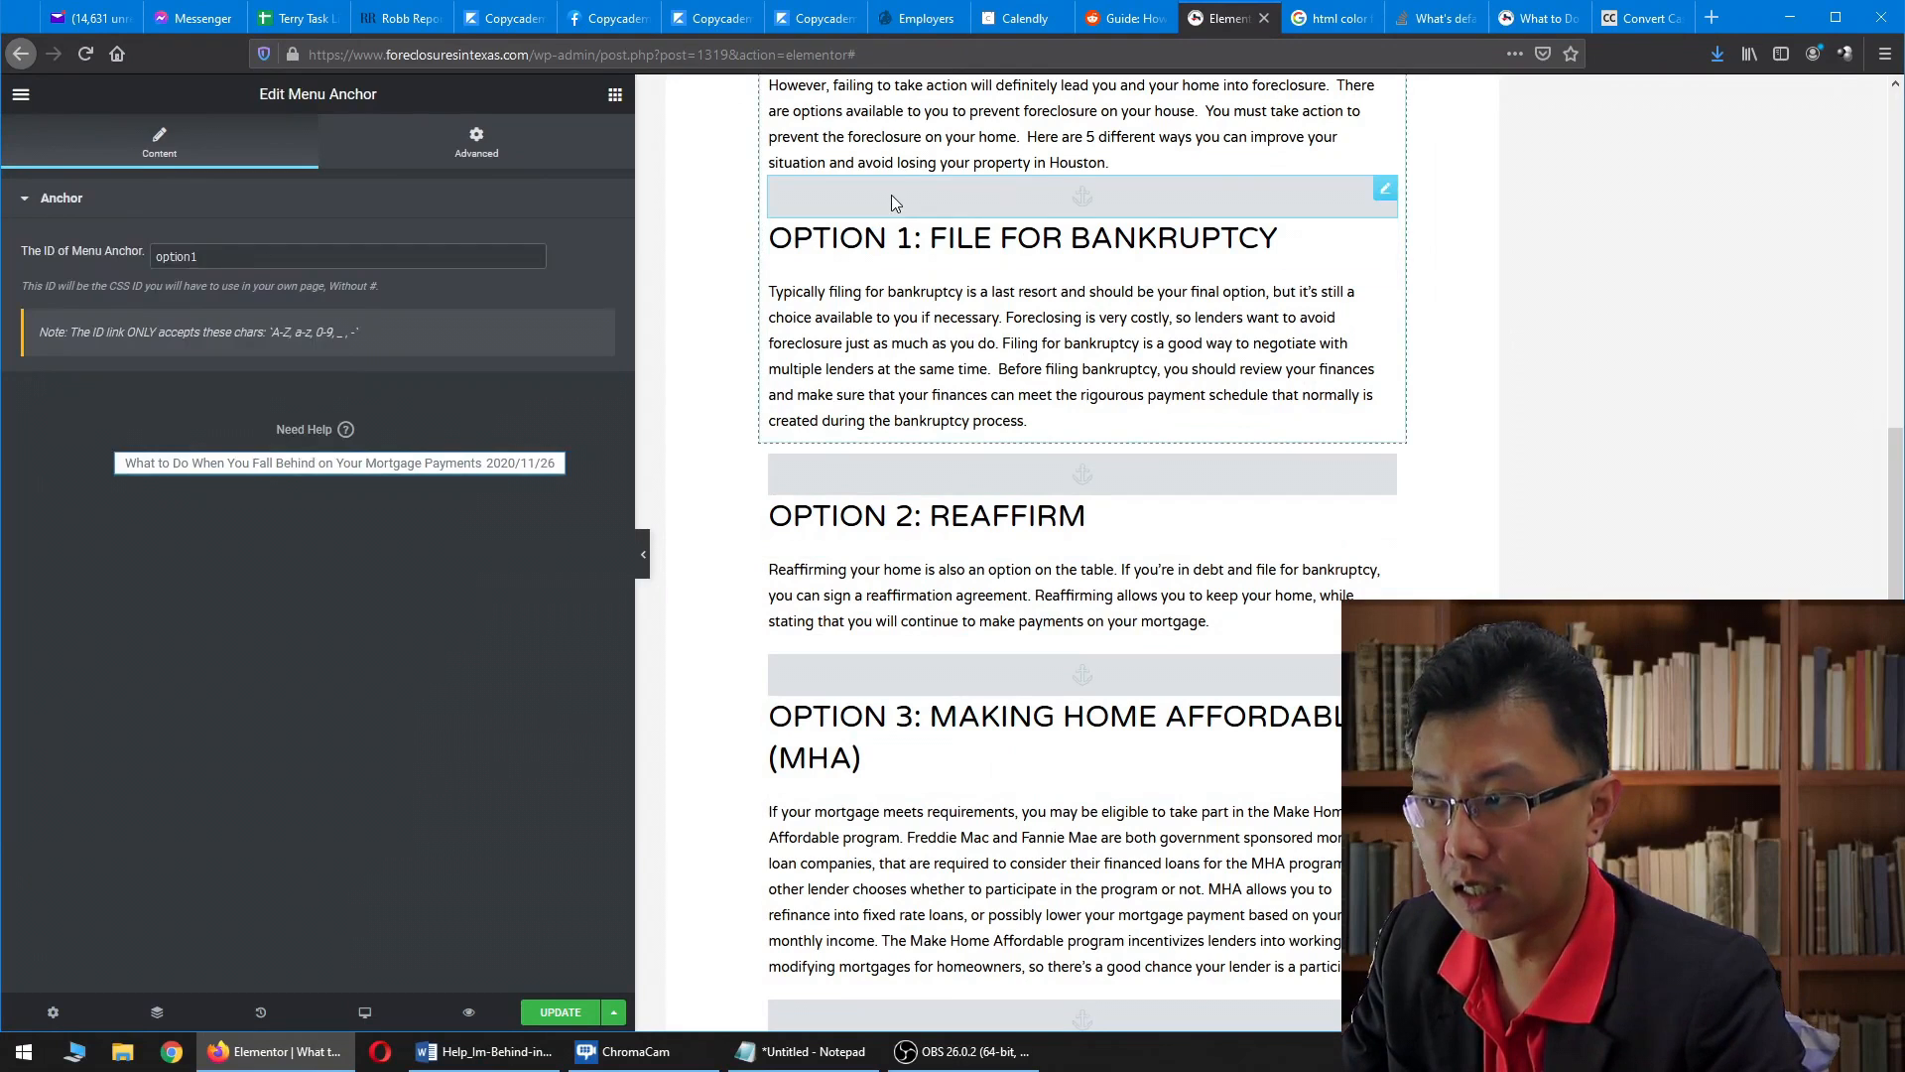
click(993, 474)
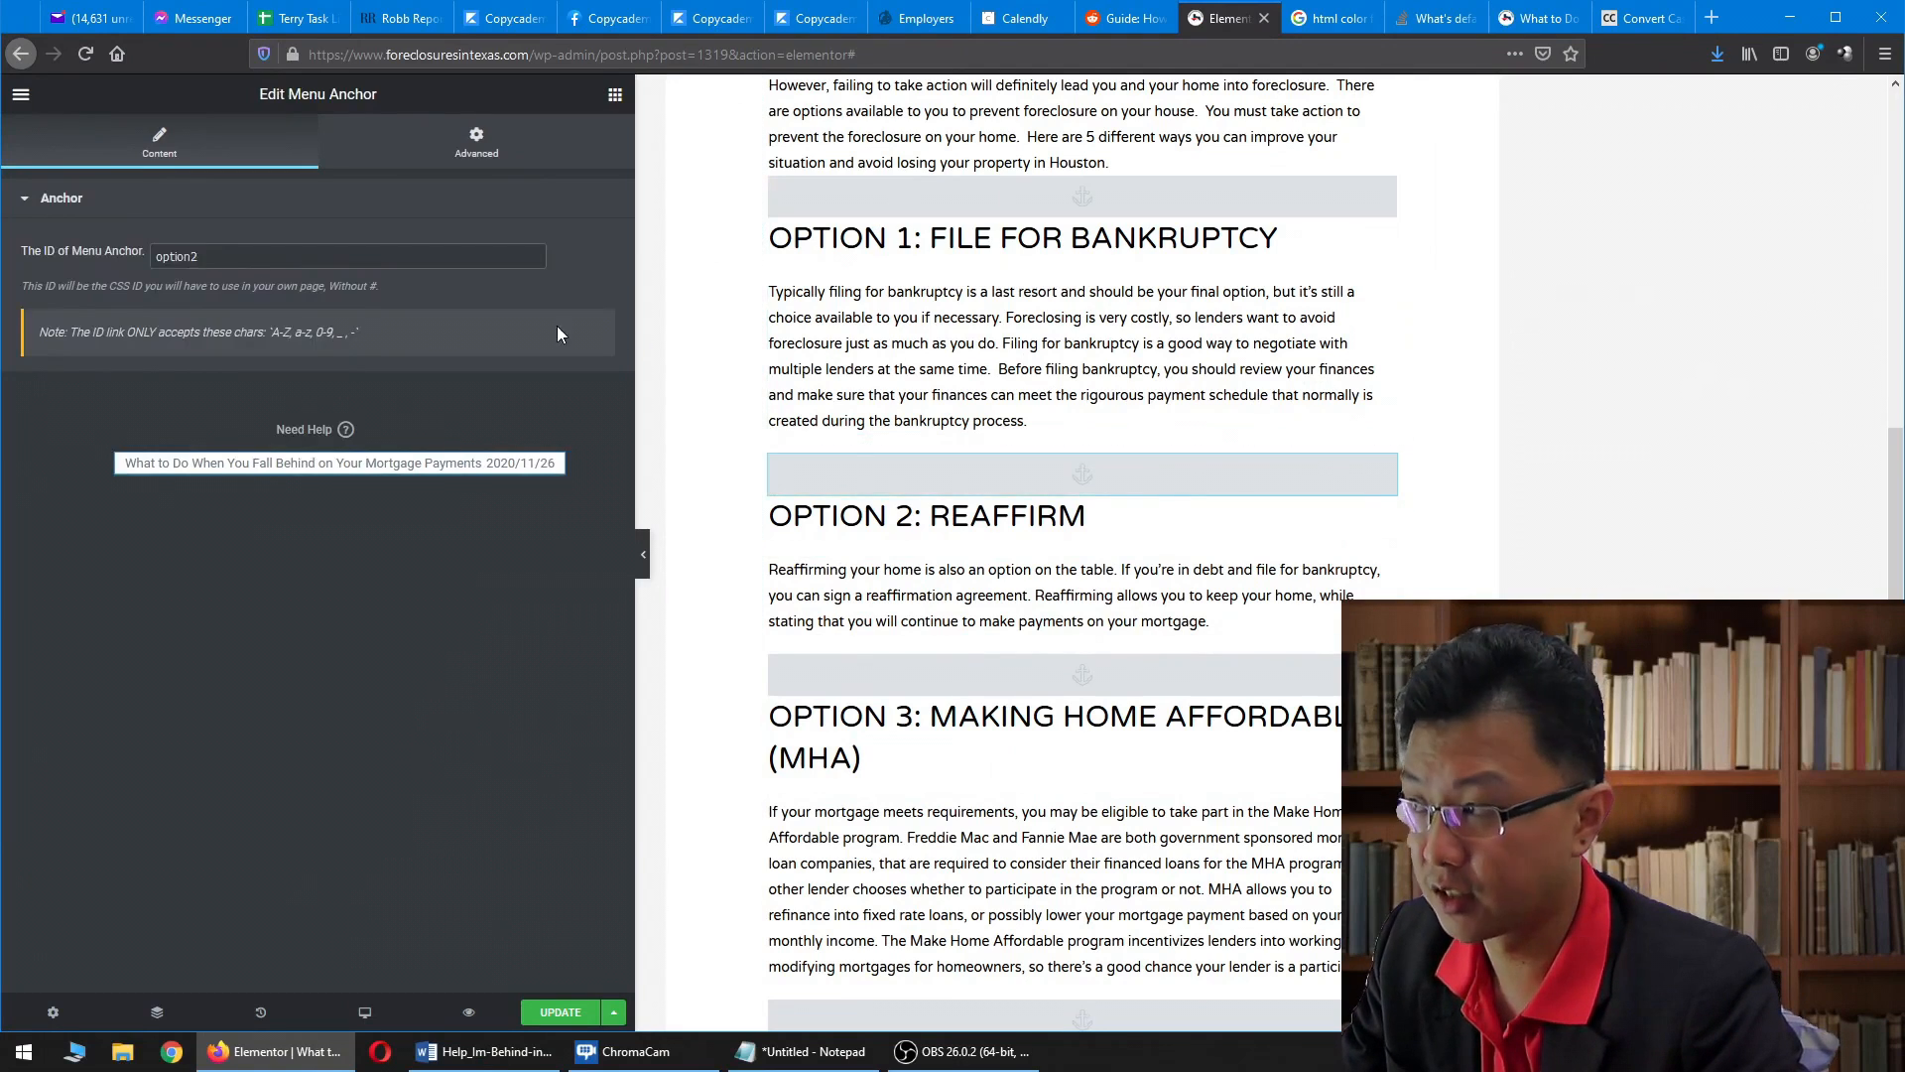
click(893, 677)
scroll(884, 732, down, 4)
scroll(1252, 812, up, 15)
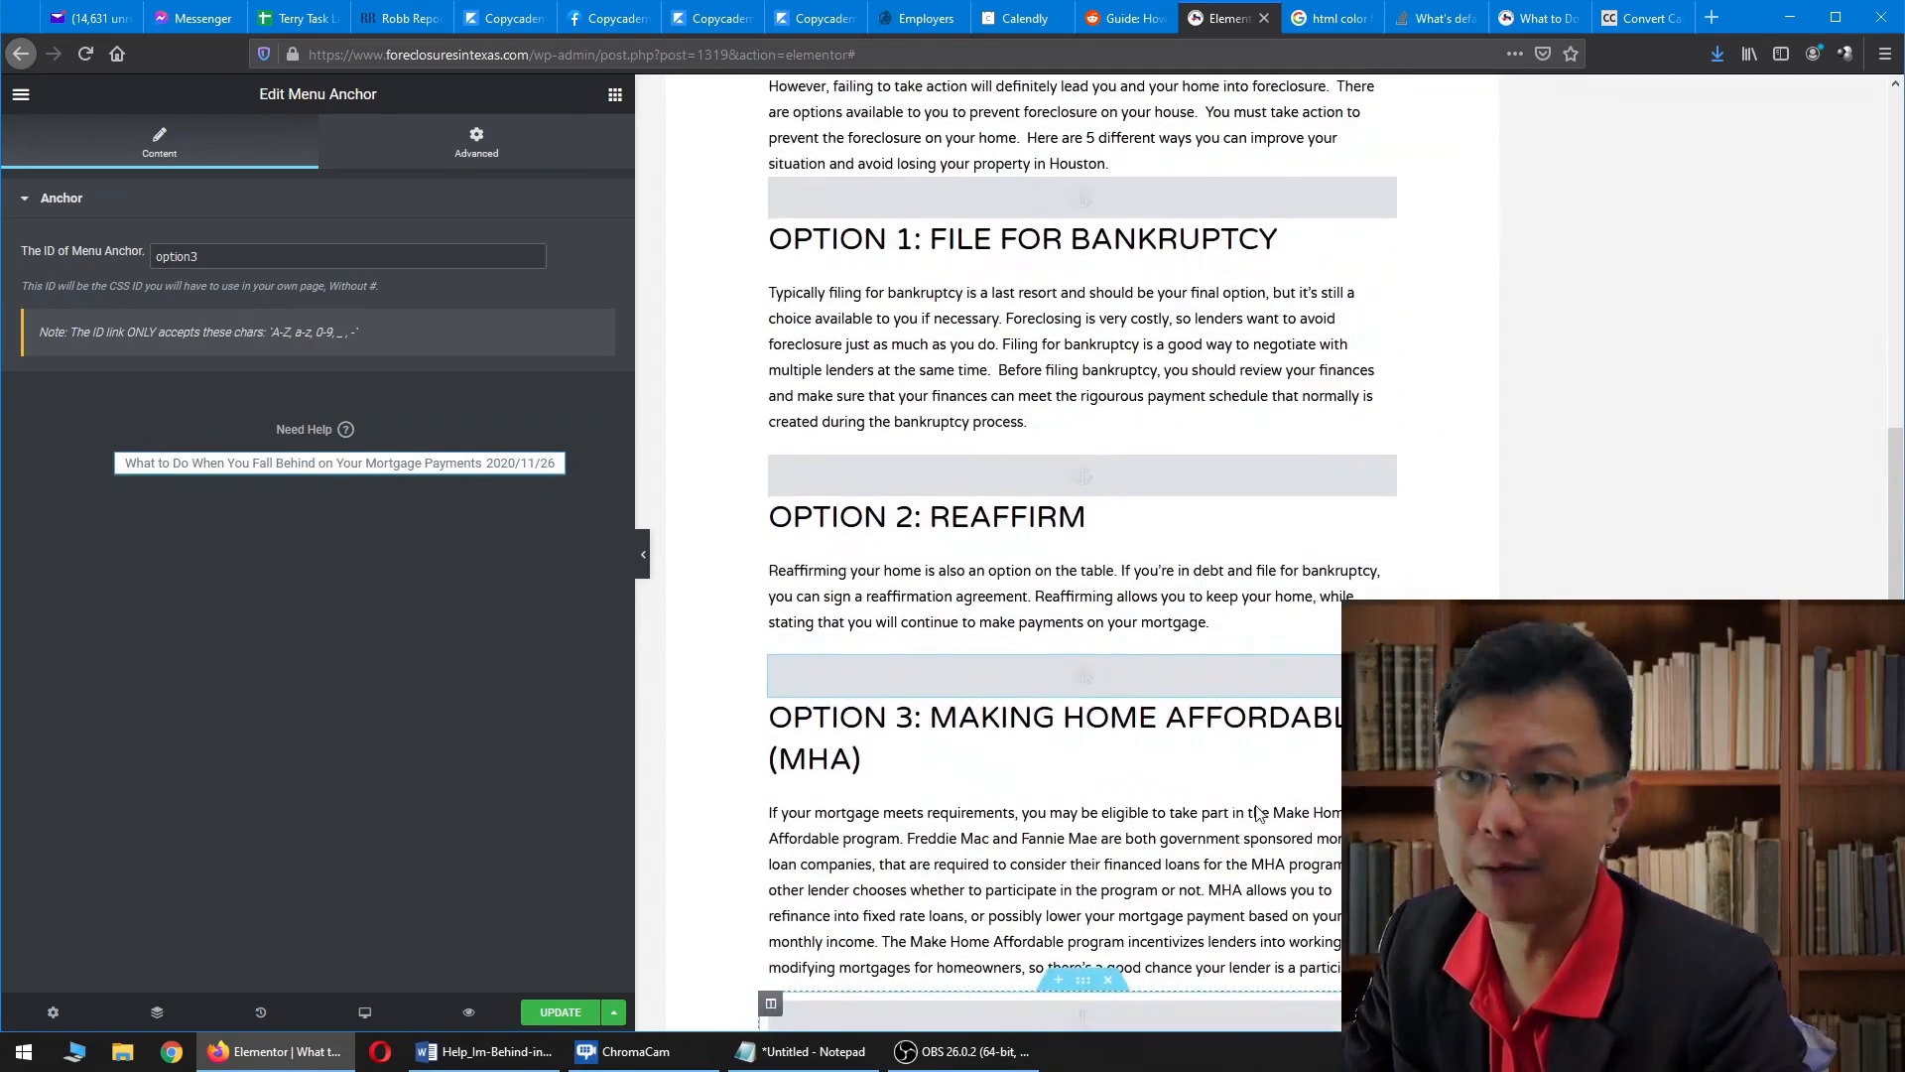
scroll(1252, 802, up, 4)
scroll(1179, 753, down, 4)
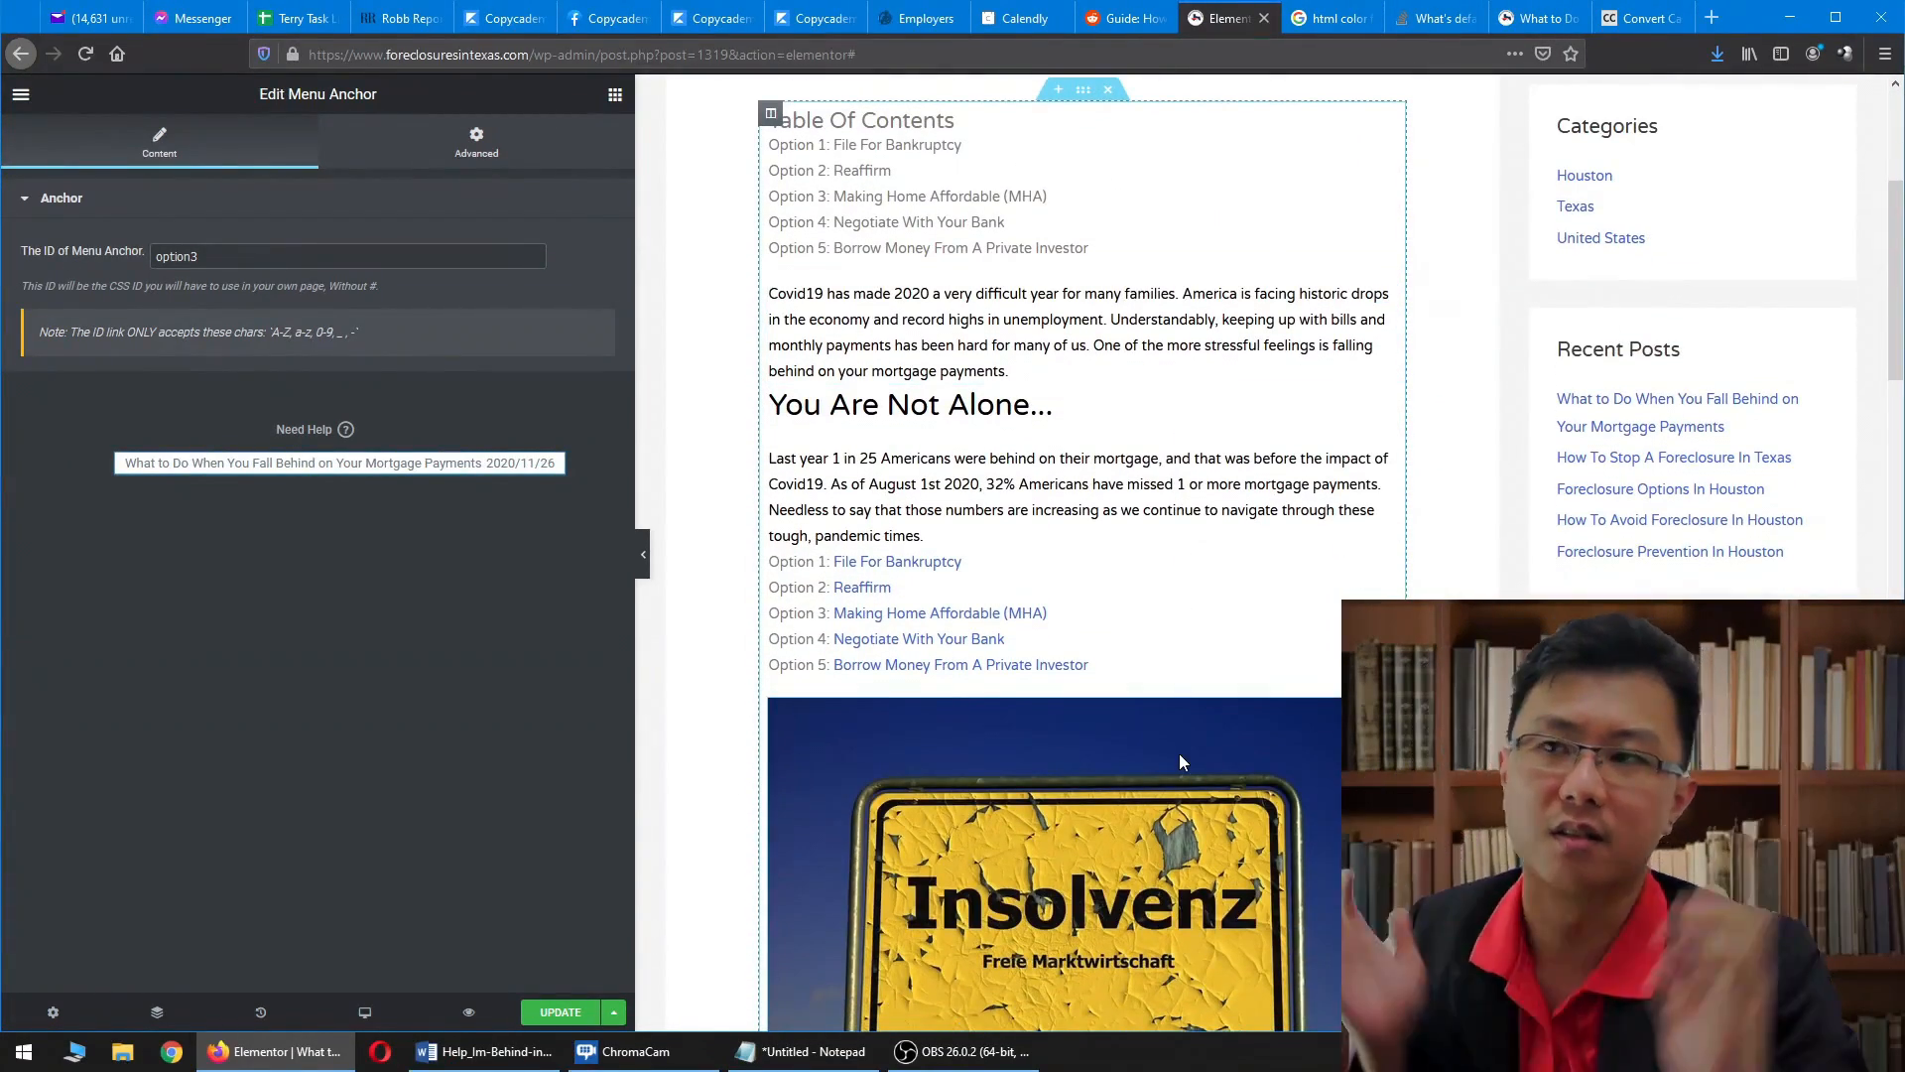
scroll(1366, 354, up, 2)
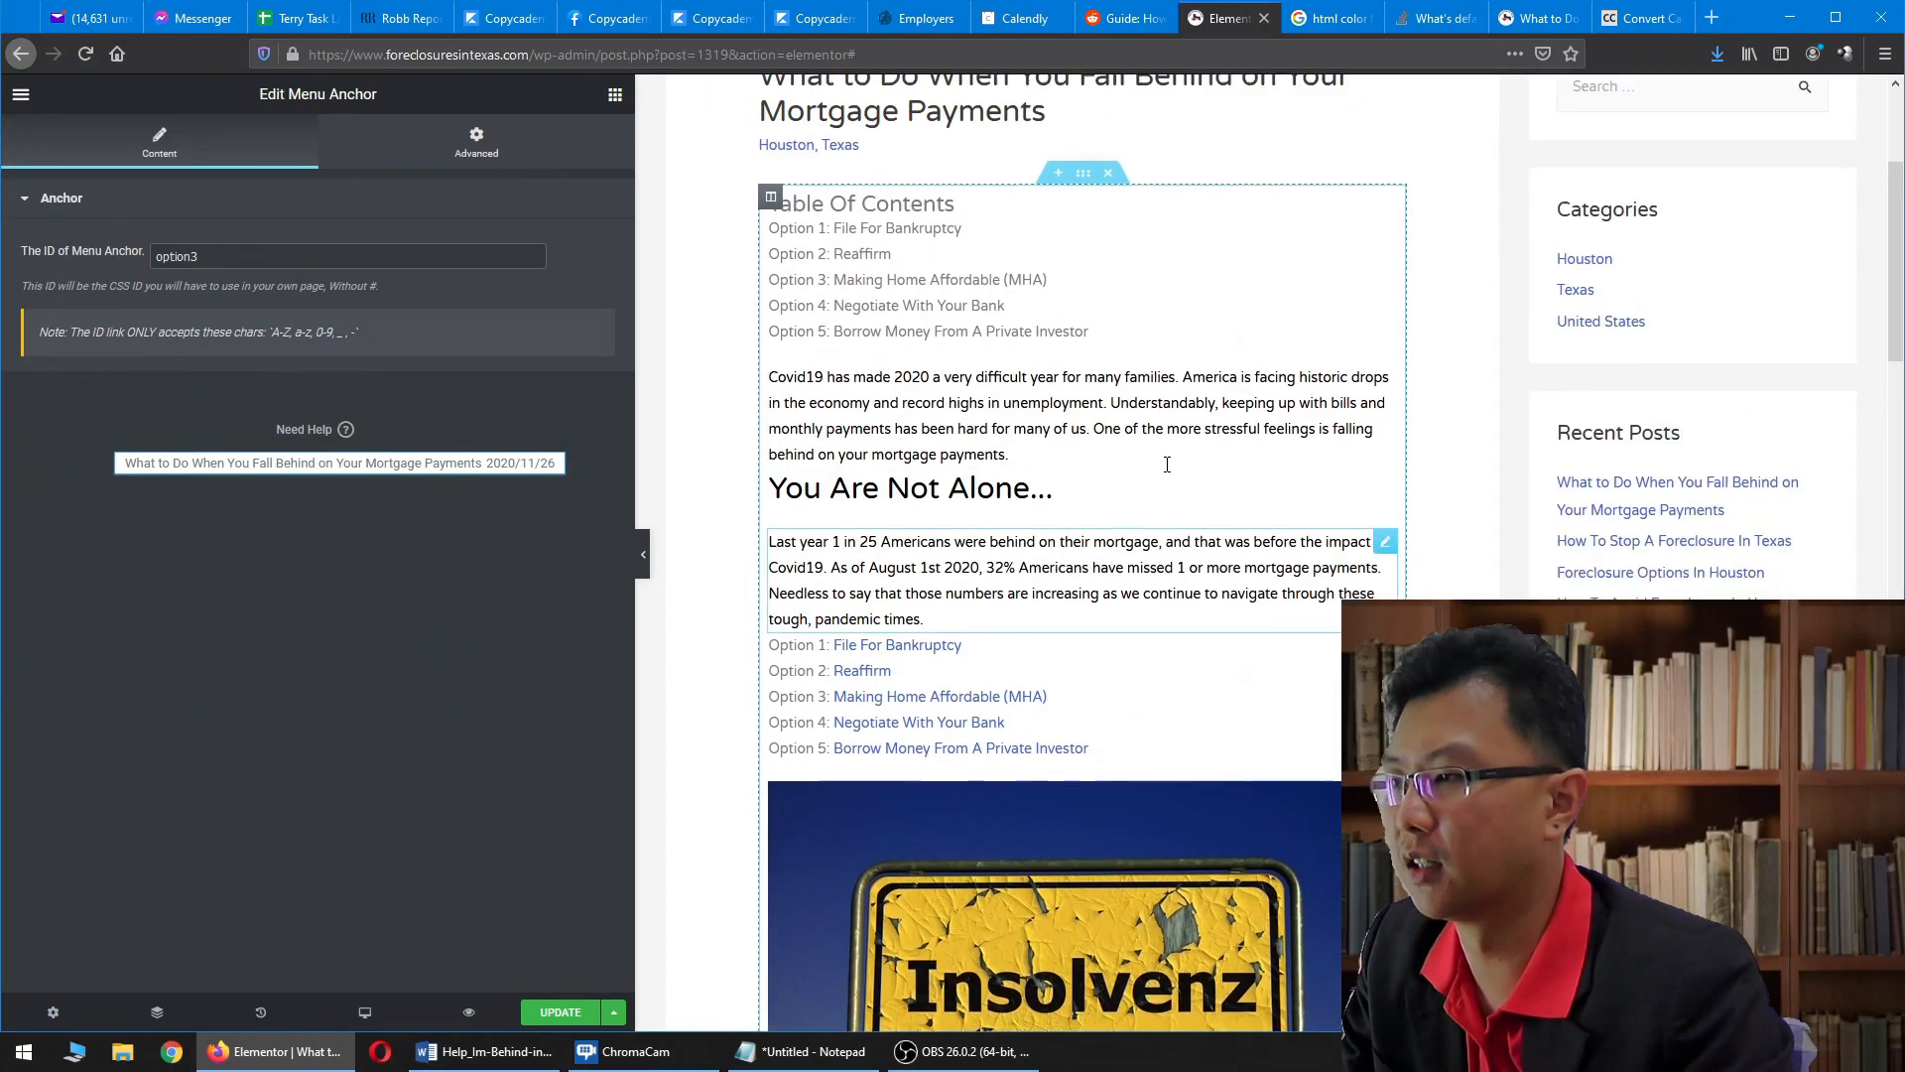
- Reopen the table of contents option list and link "File For Bankruptcy" to #option1
click(1366, 354)
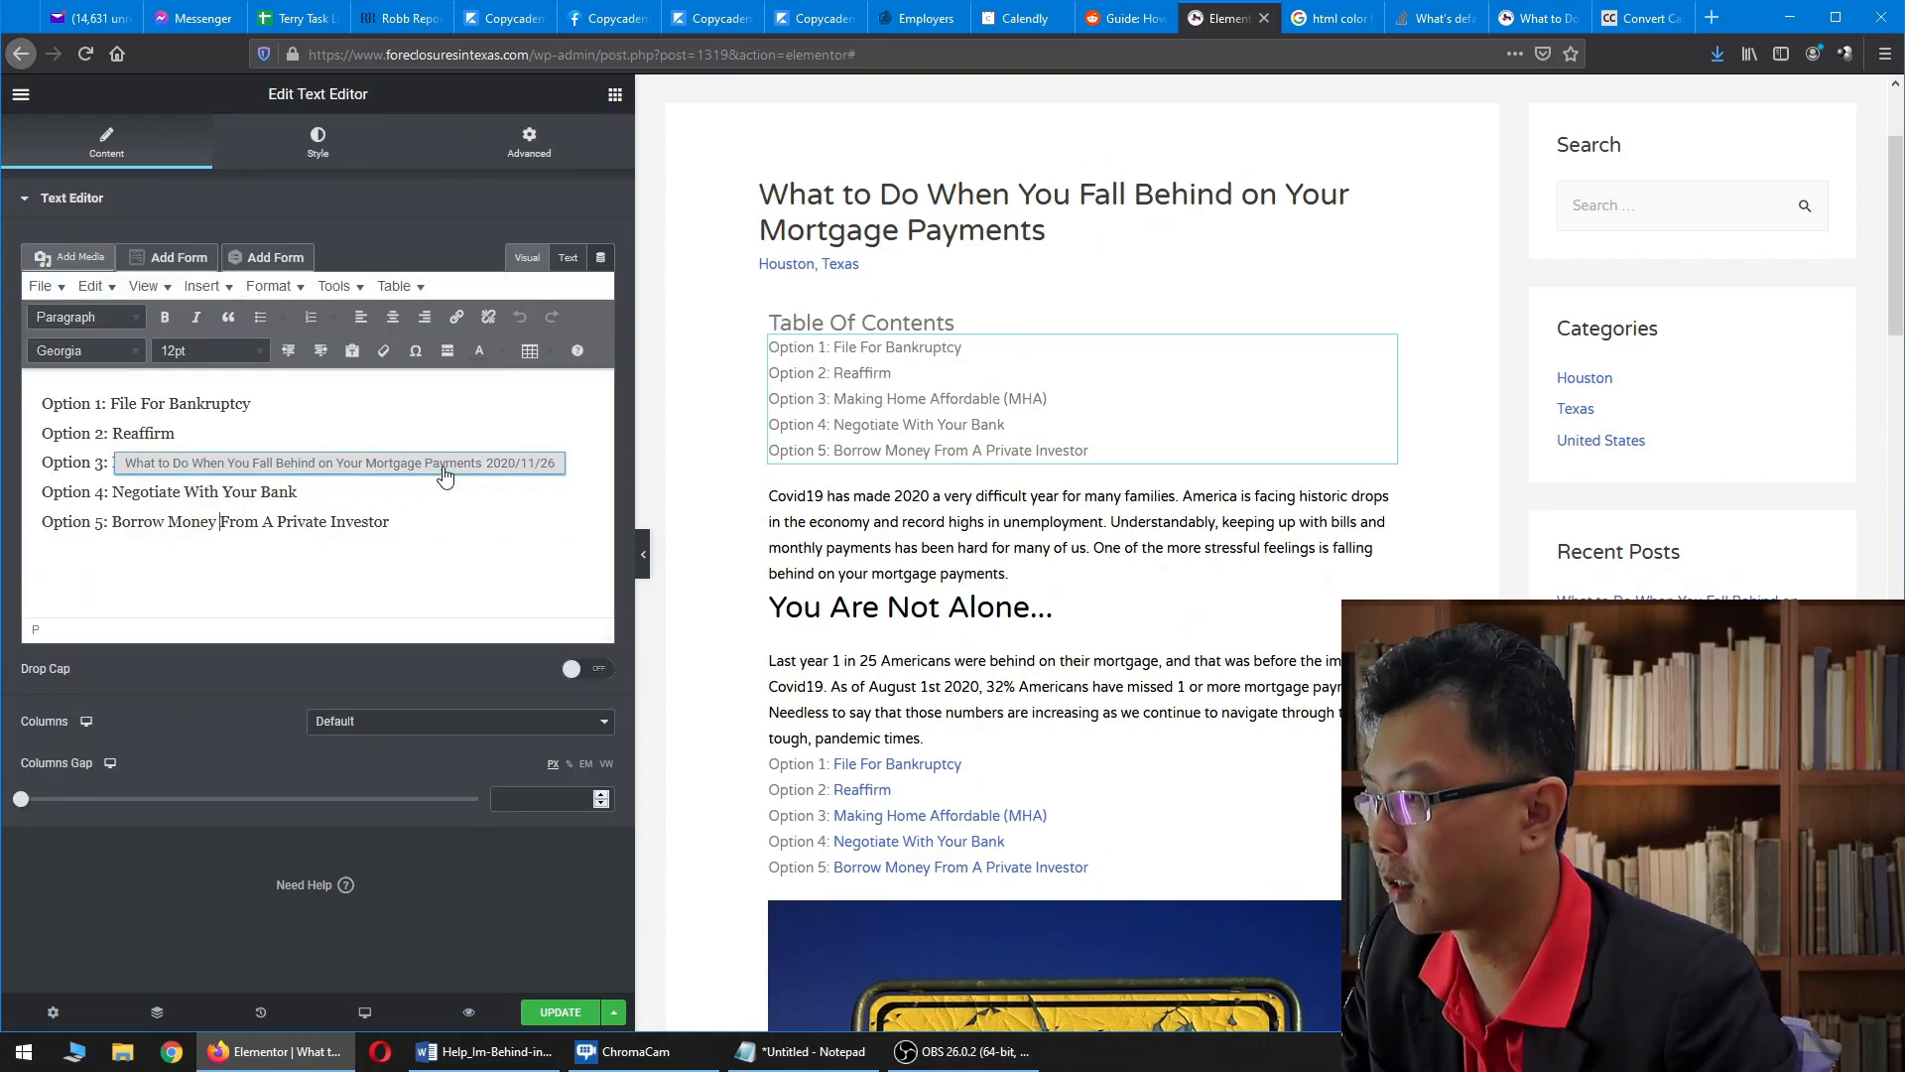
click(1381, 499)
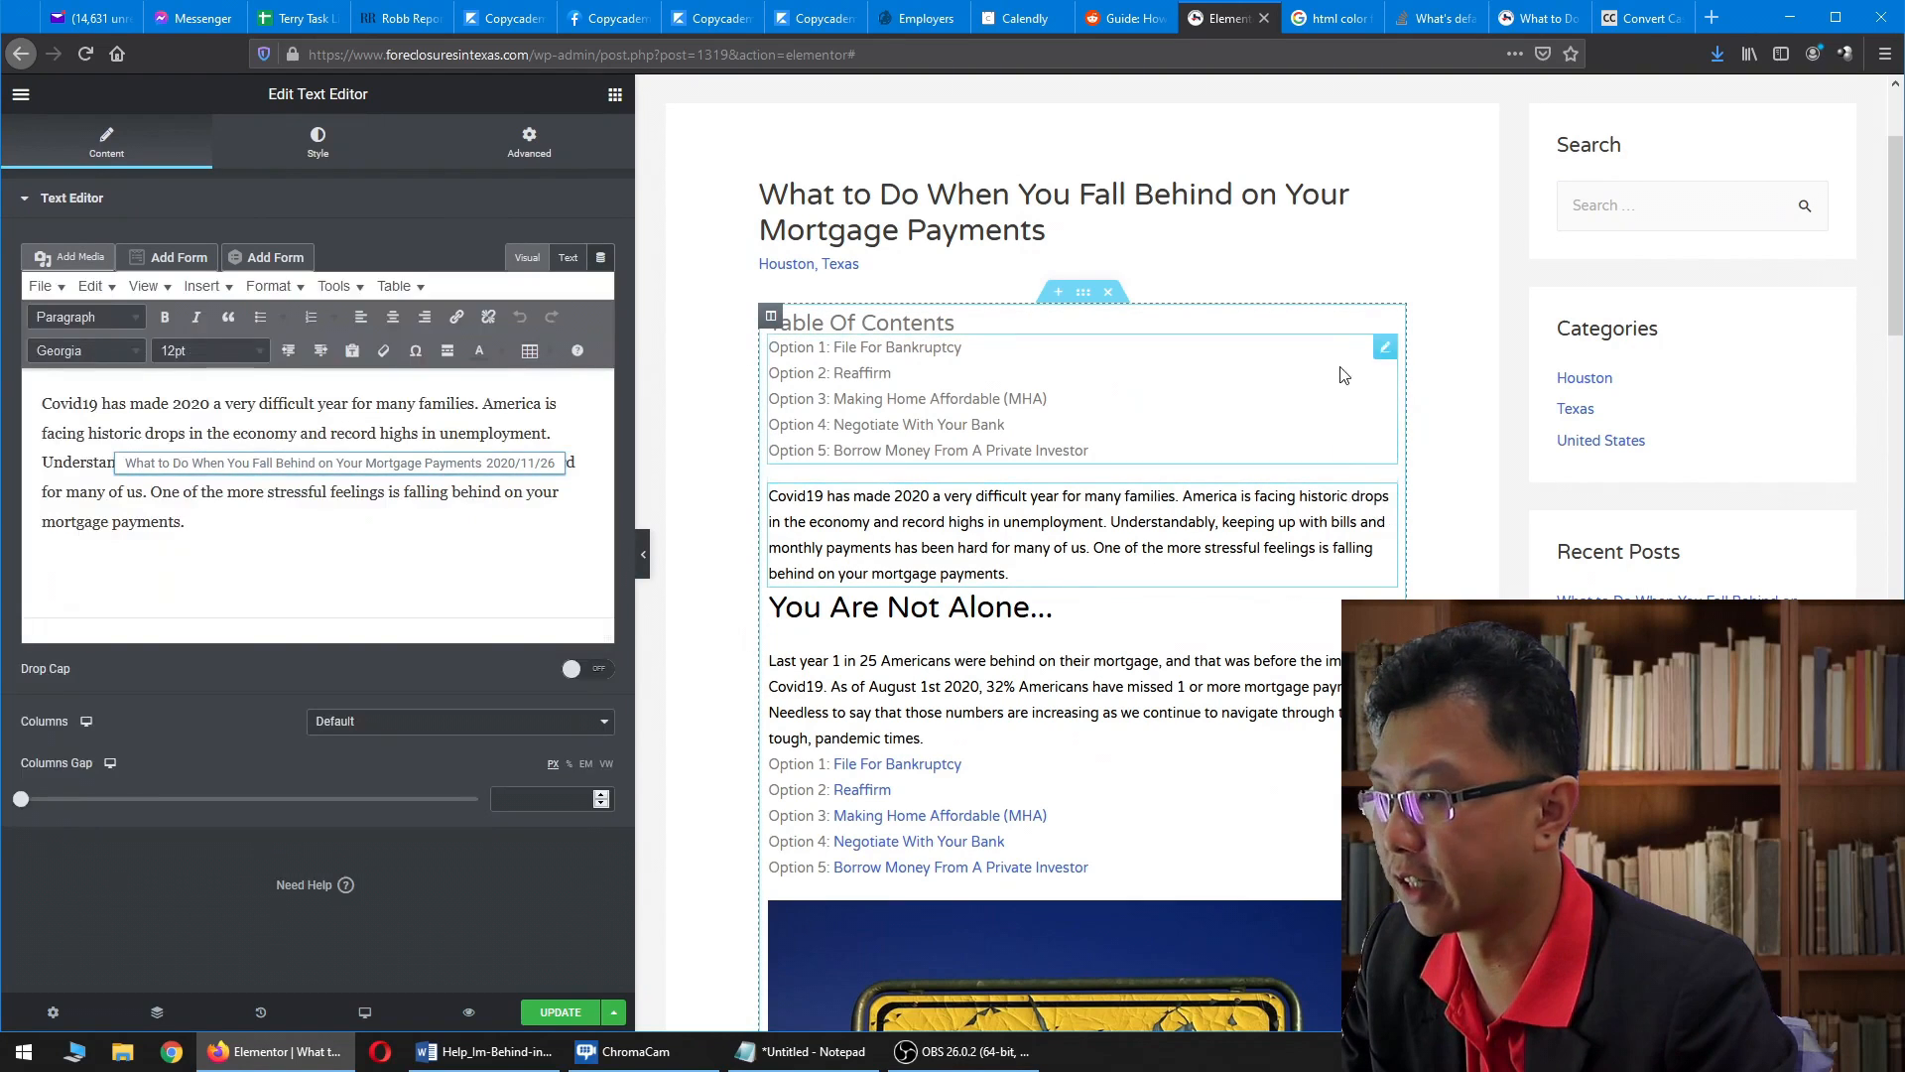
click(1383, 350)
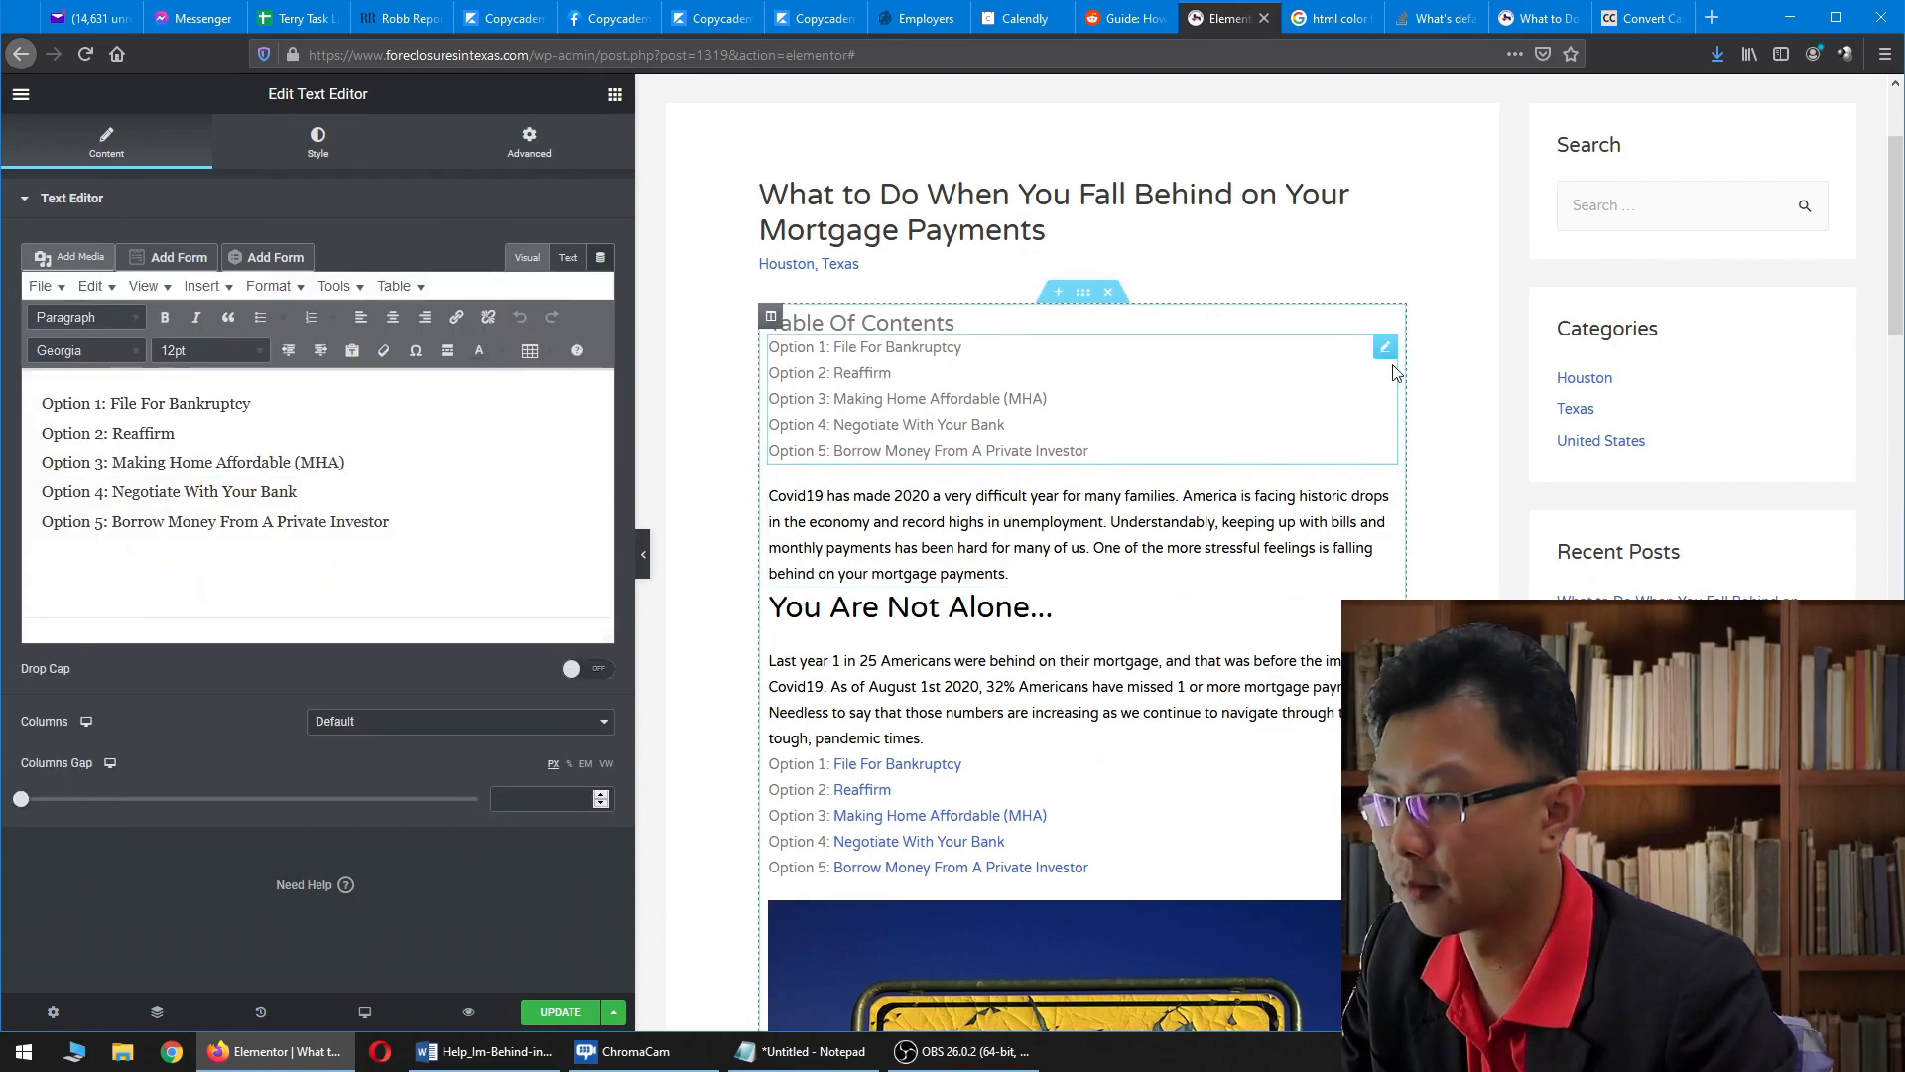
drag(110, 403, 251, 403)
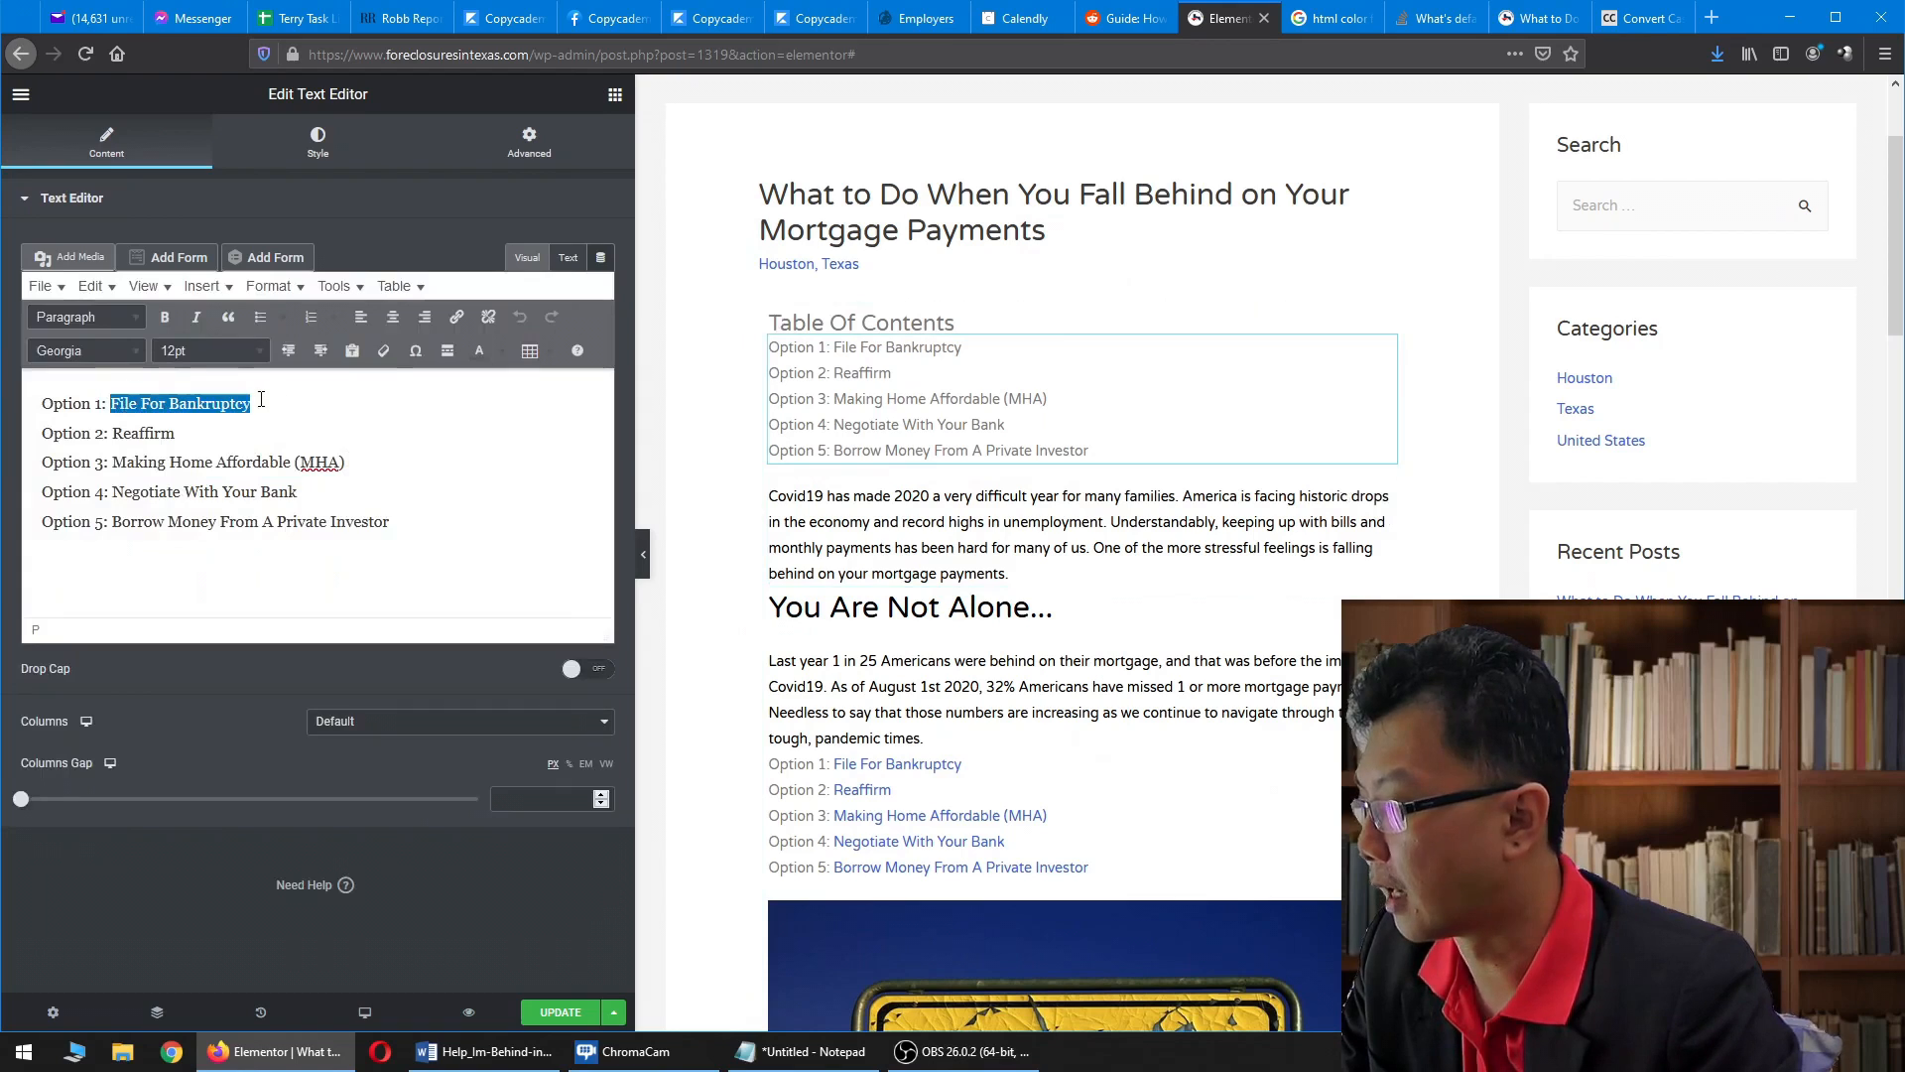
click(456, 316)
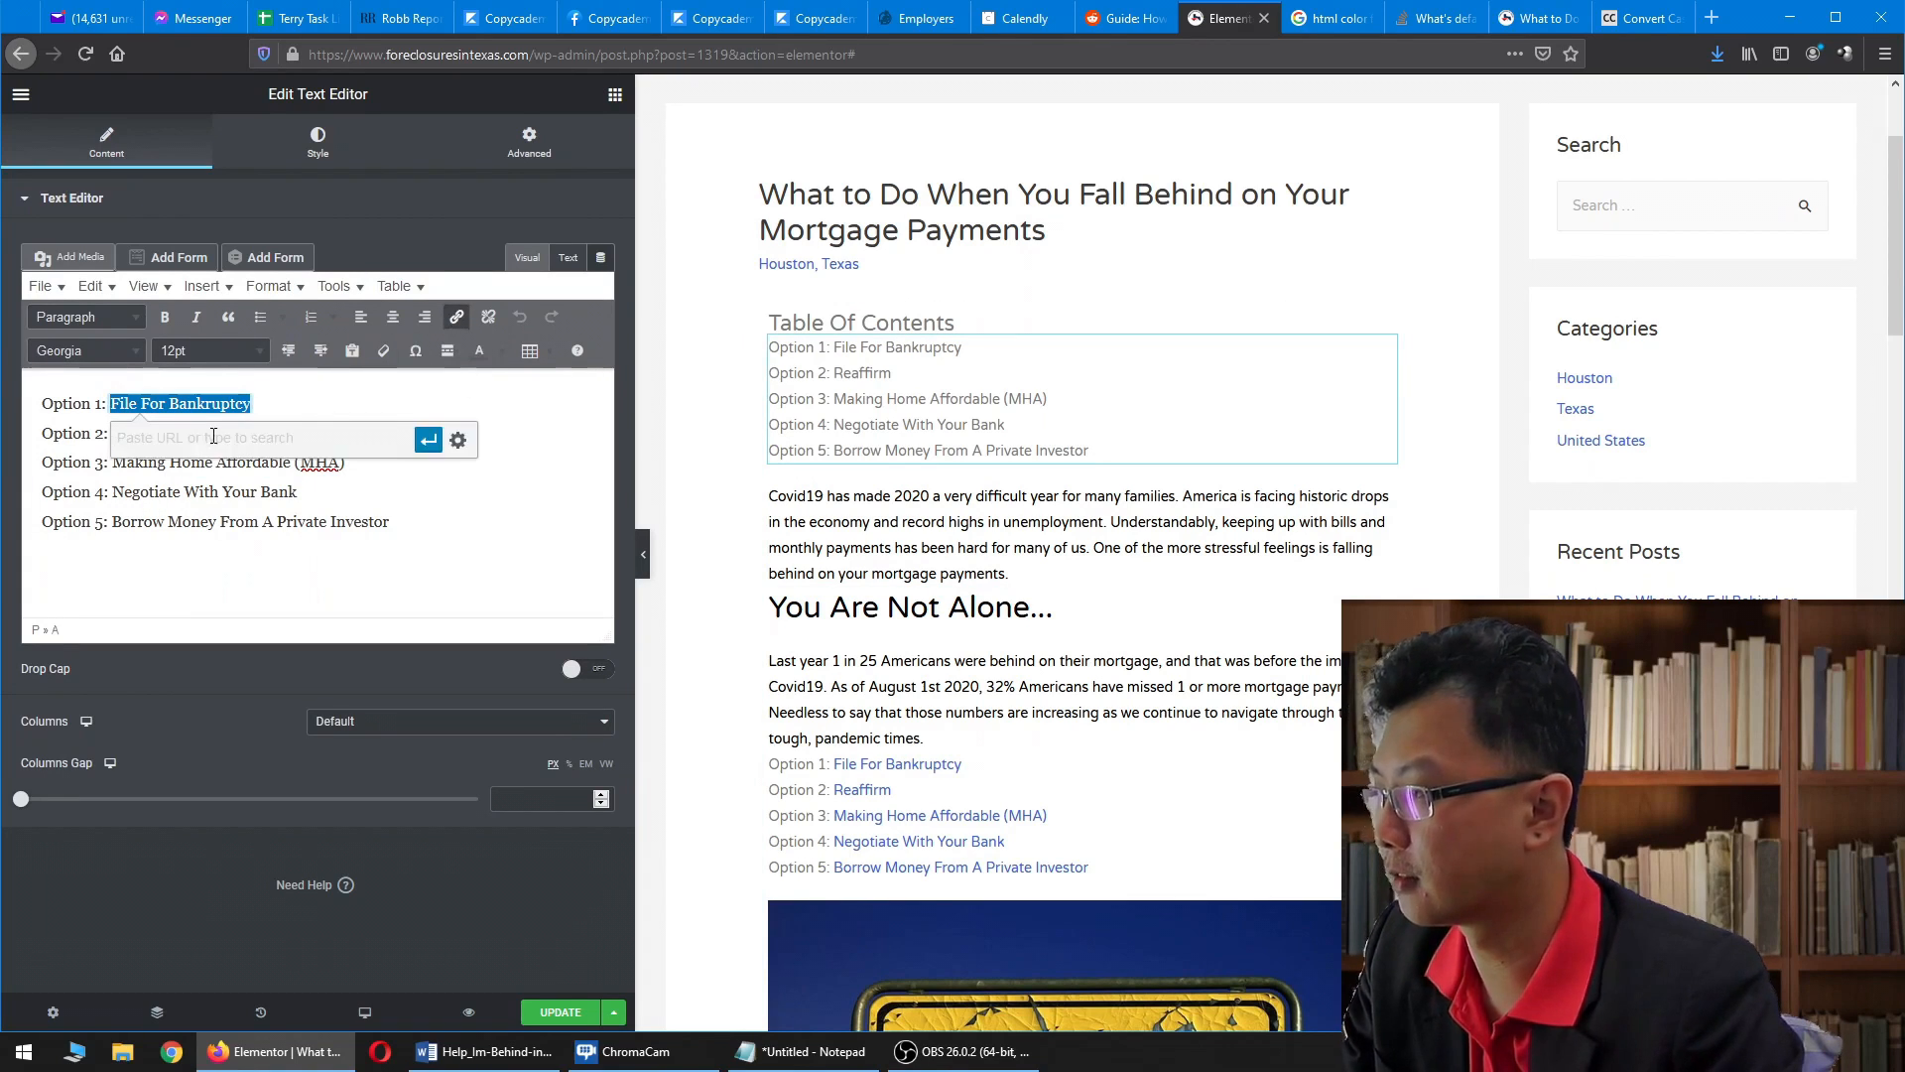
text(#option1)
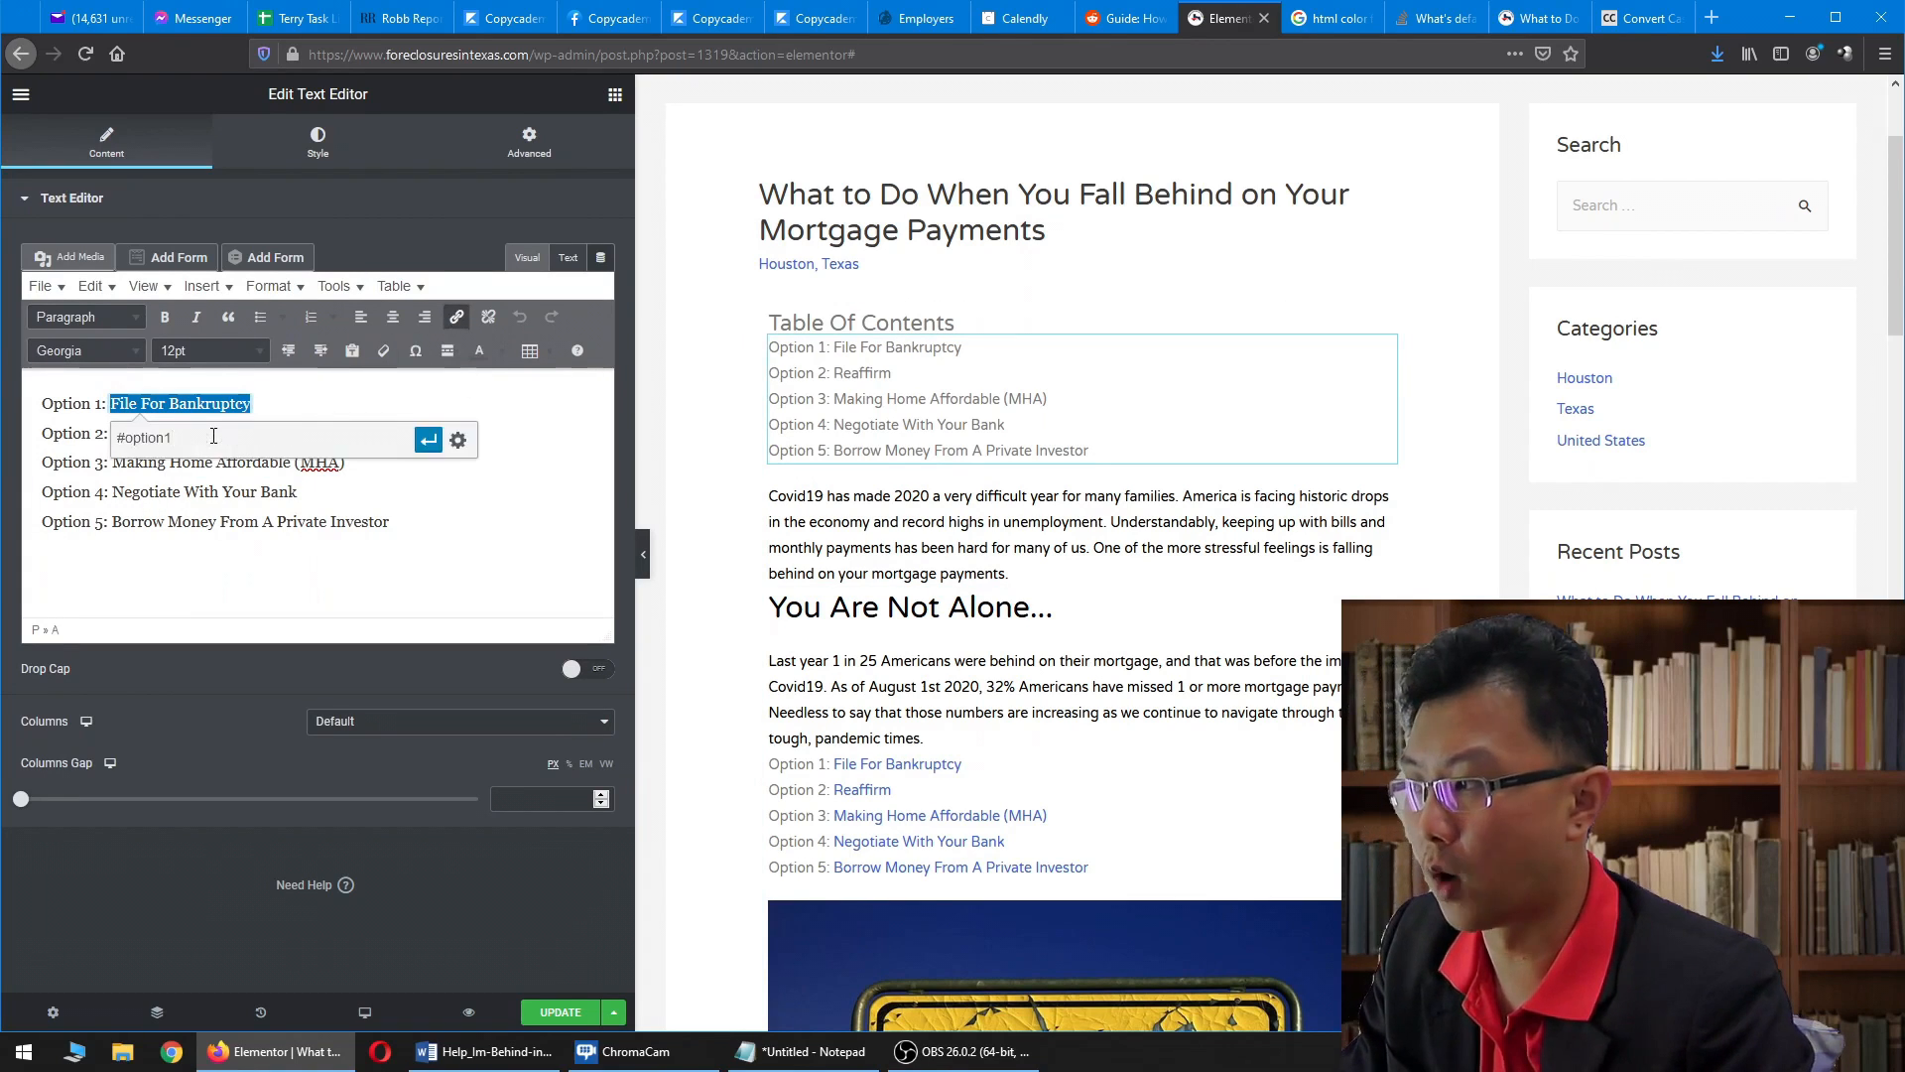
click(429, 442)
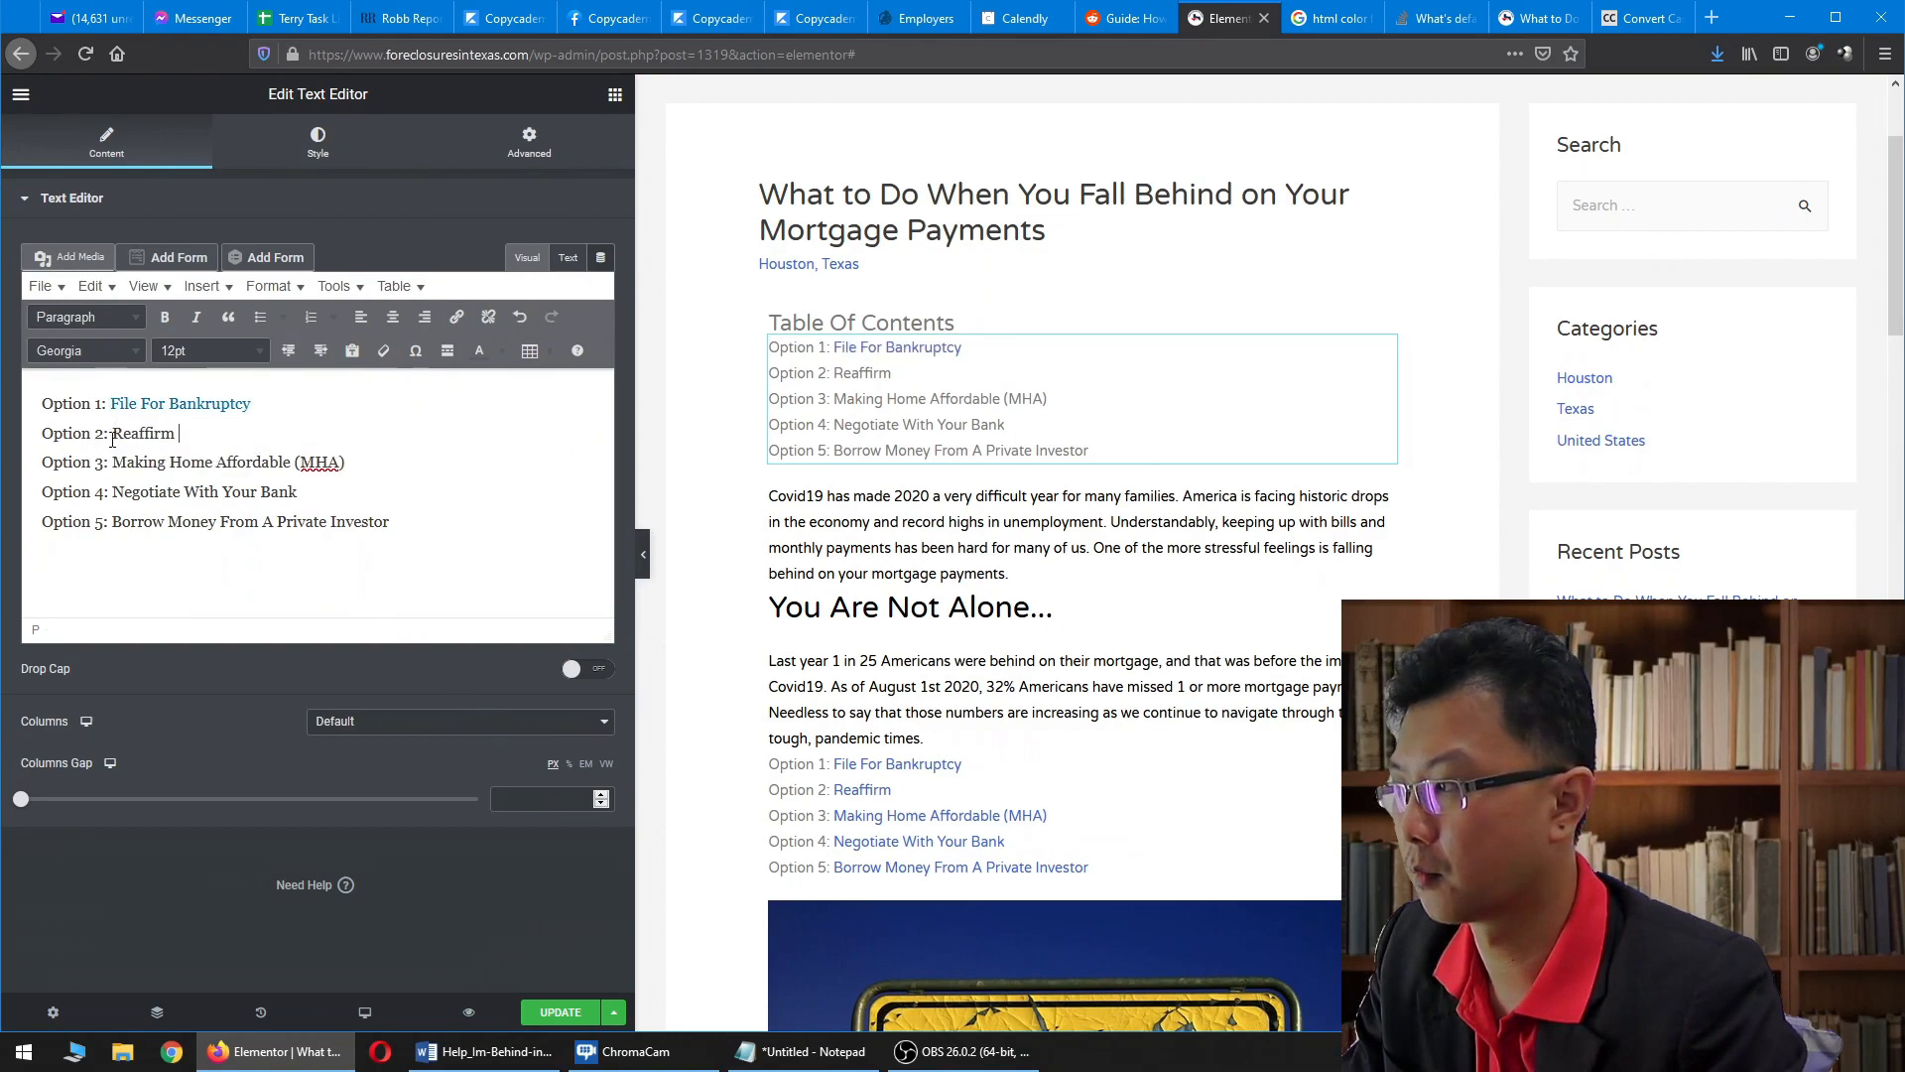
- In the option list, link "Reaffirm" to the Option 2 anchor and "Making Home Affordable (MHA)" to #option3
drag(149, 439, 182, 439)
click(457, 319)
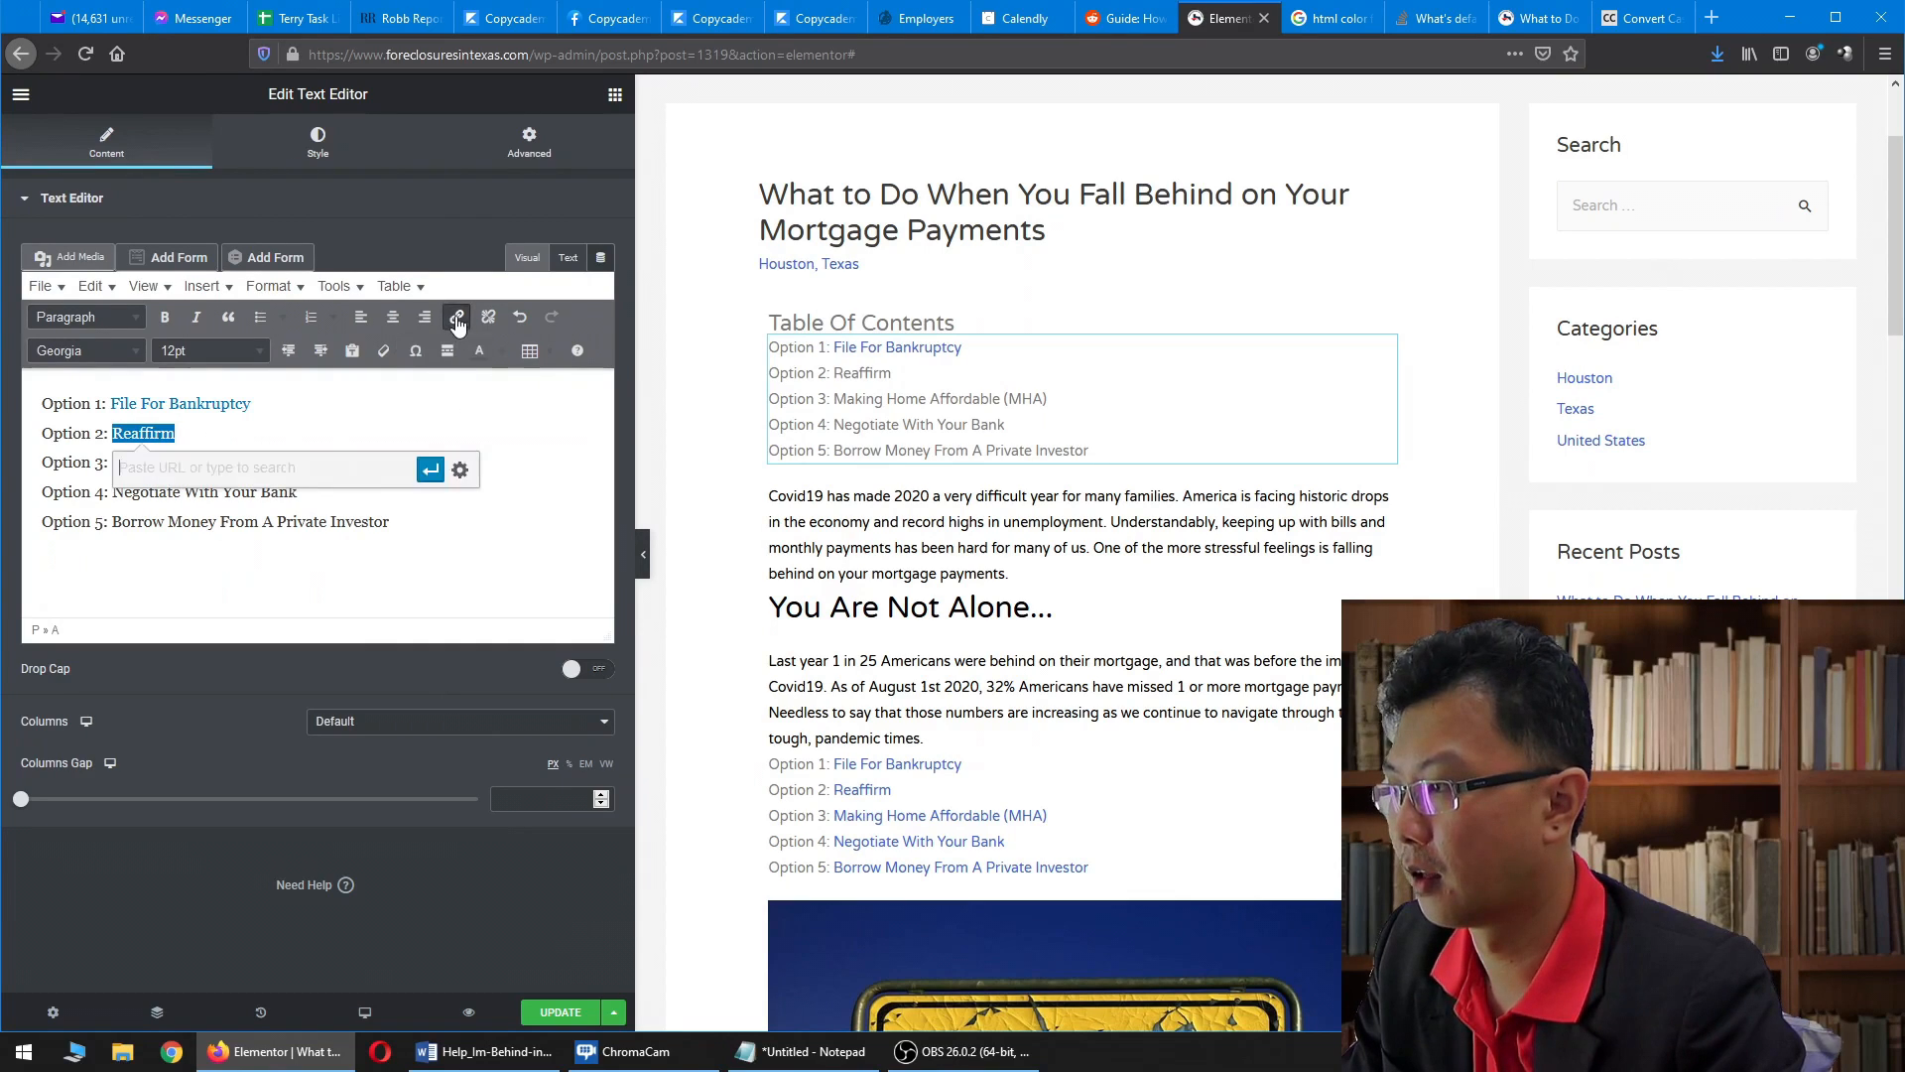
click(430, 470)
click(172, 463)
drag(114, 462, 335, 455)
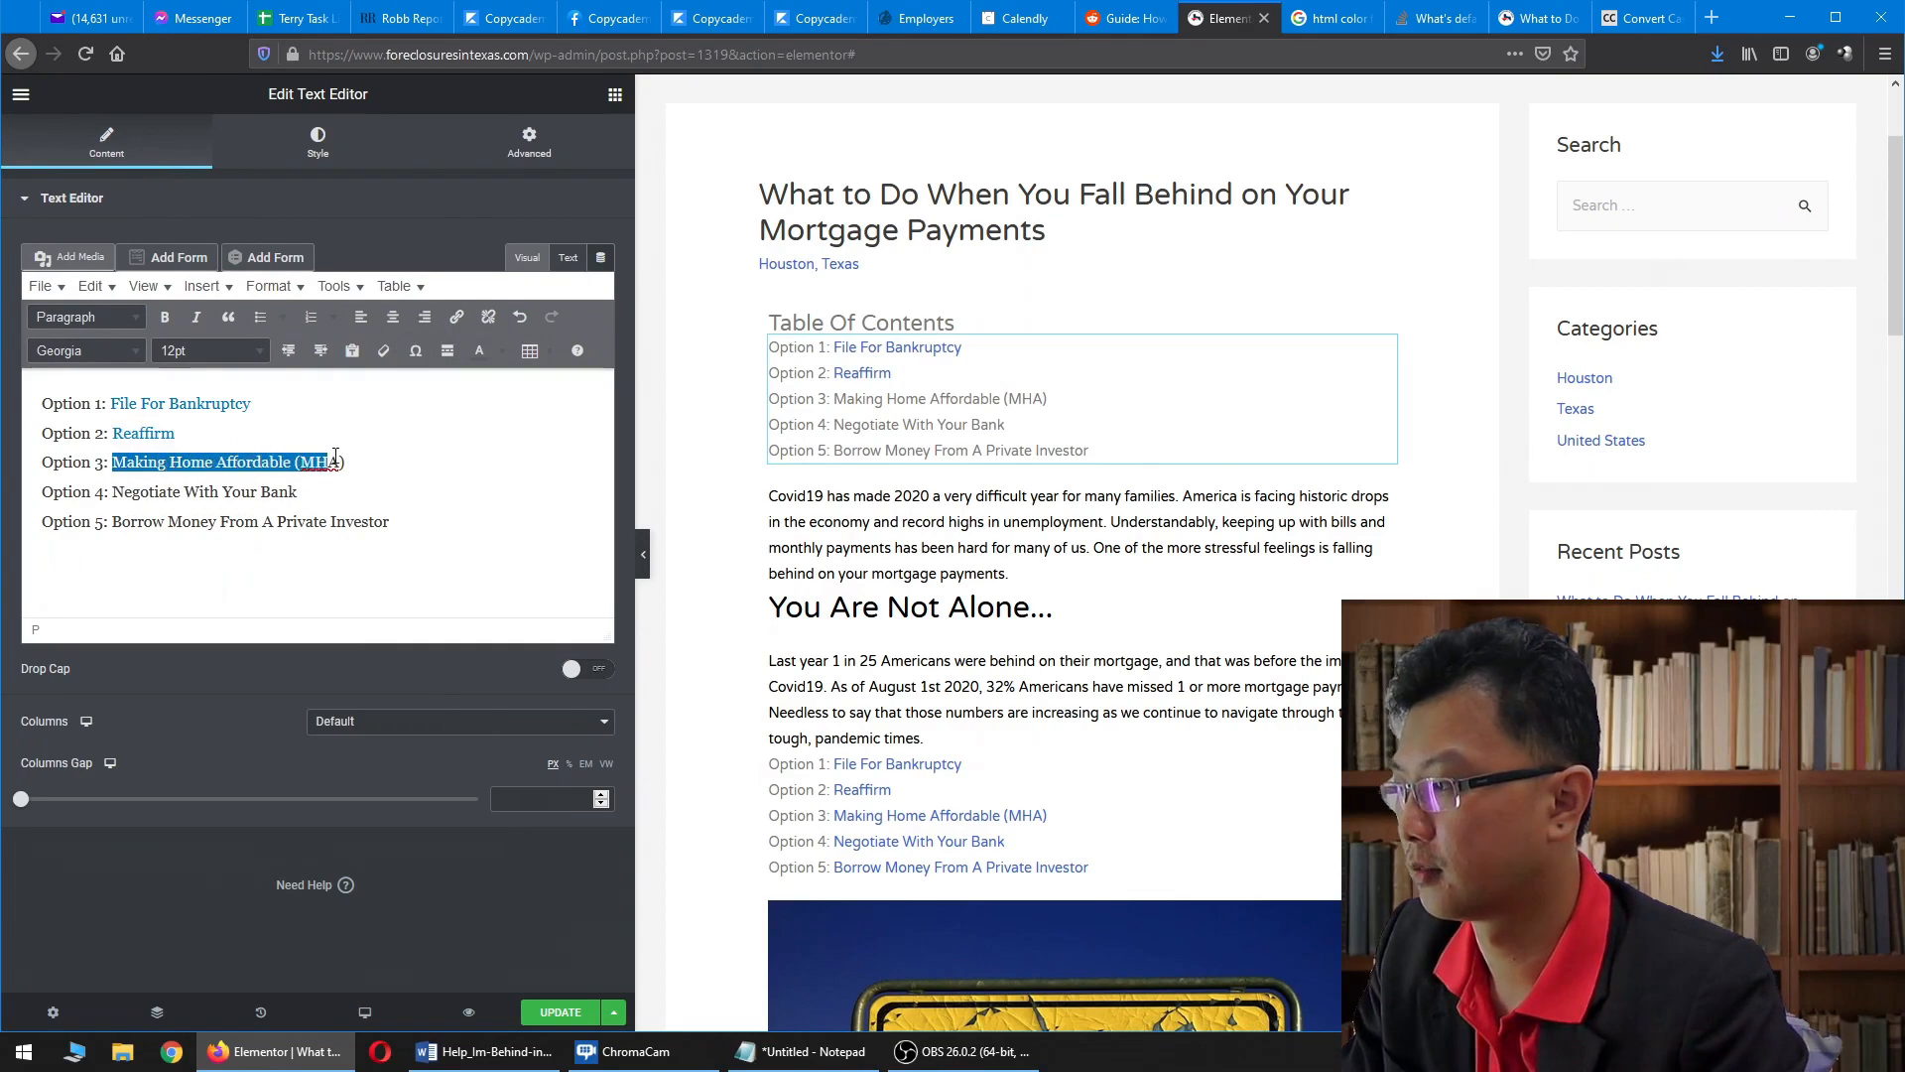
click(456, 317)
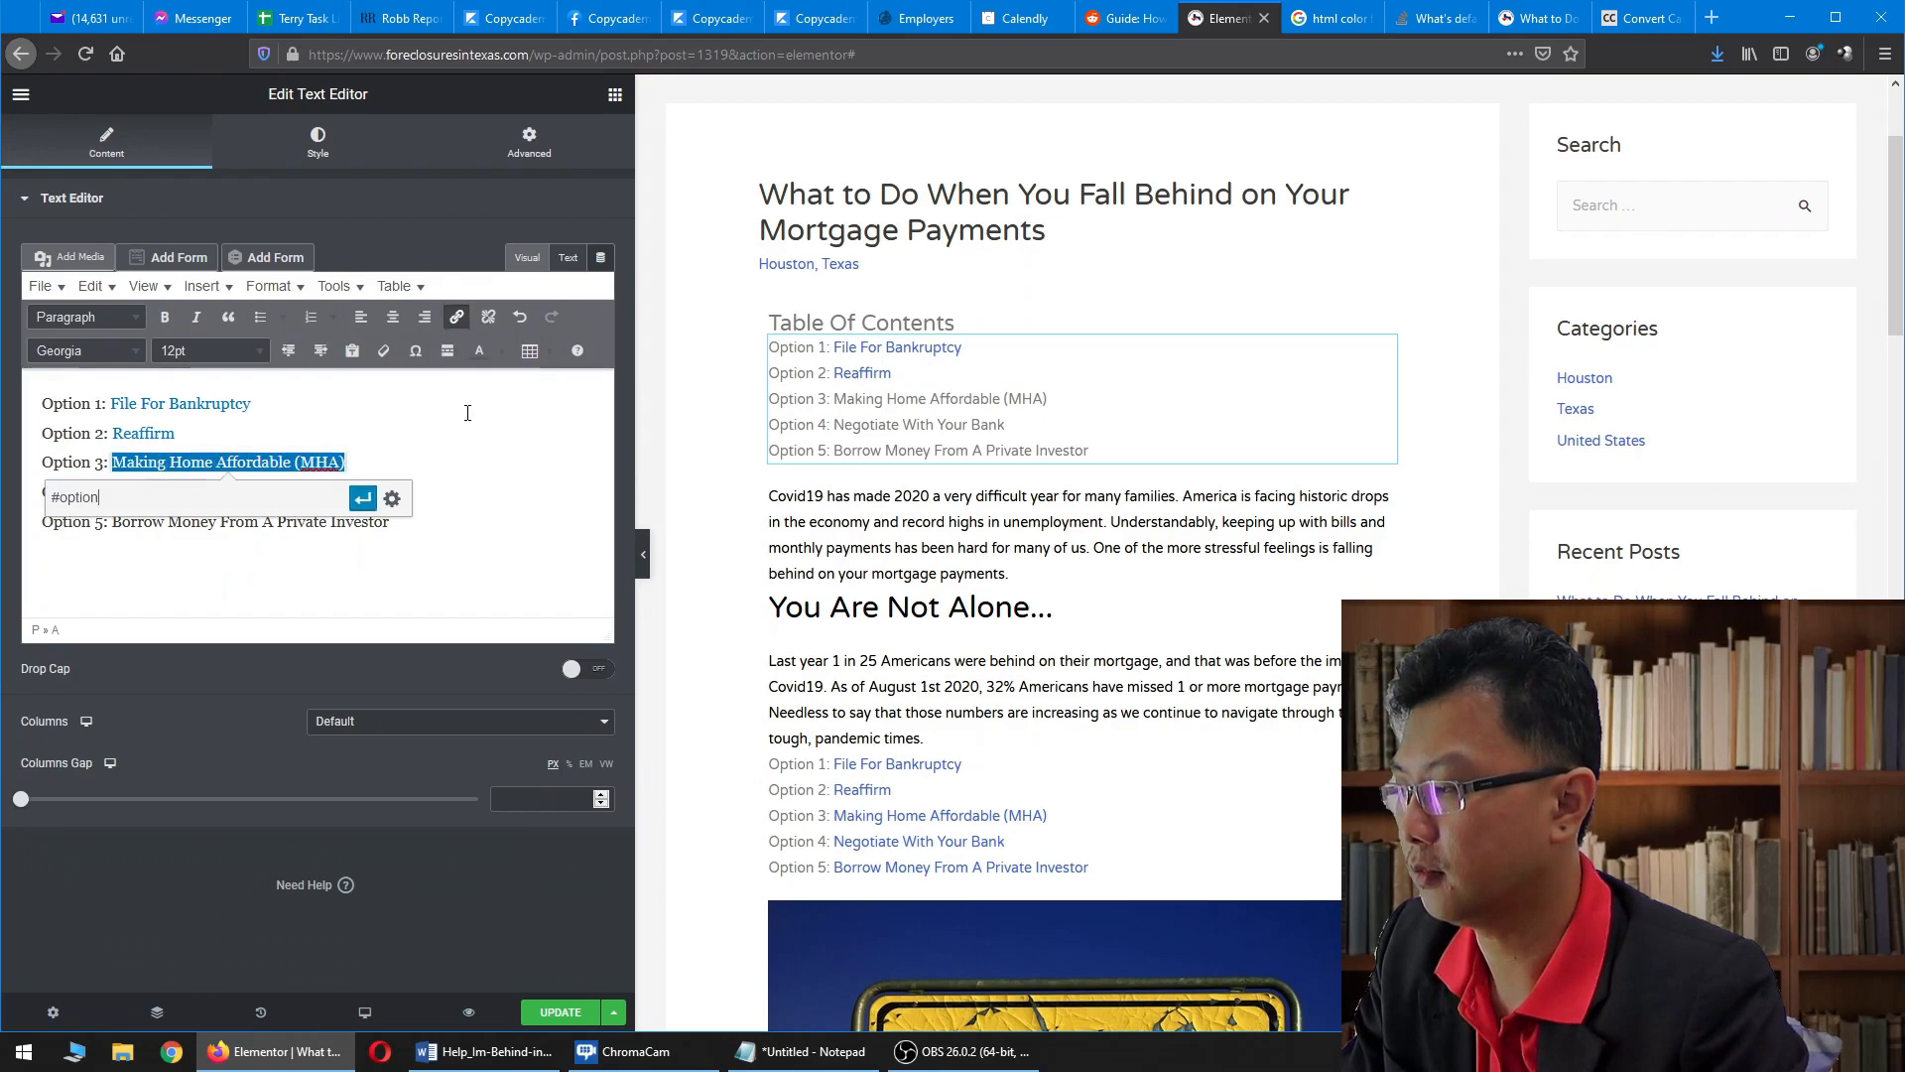
click(365, 504)
click(384, 527)
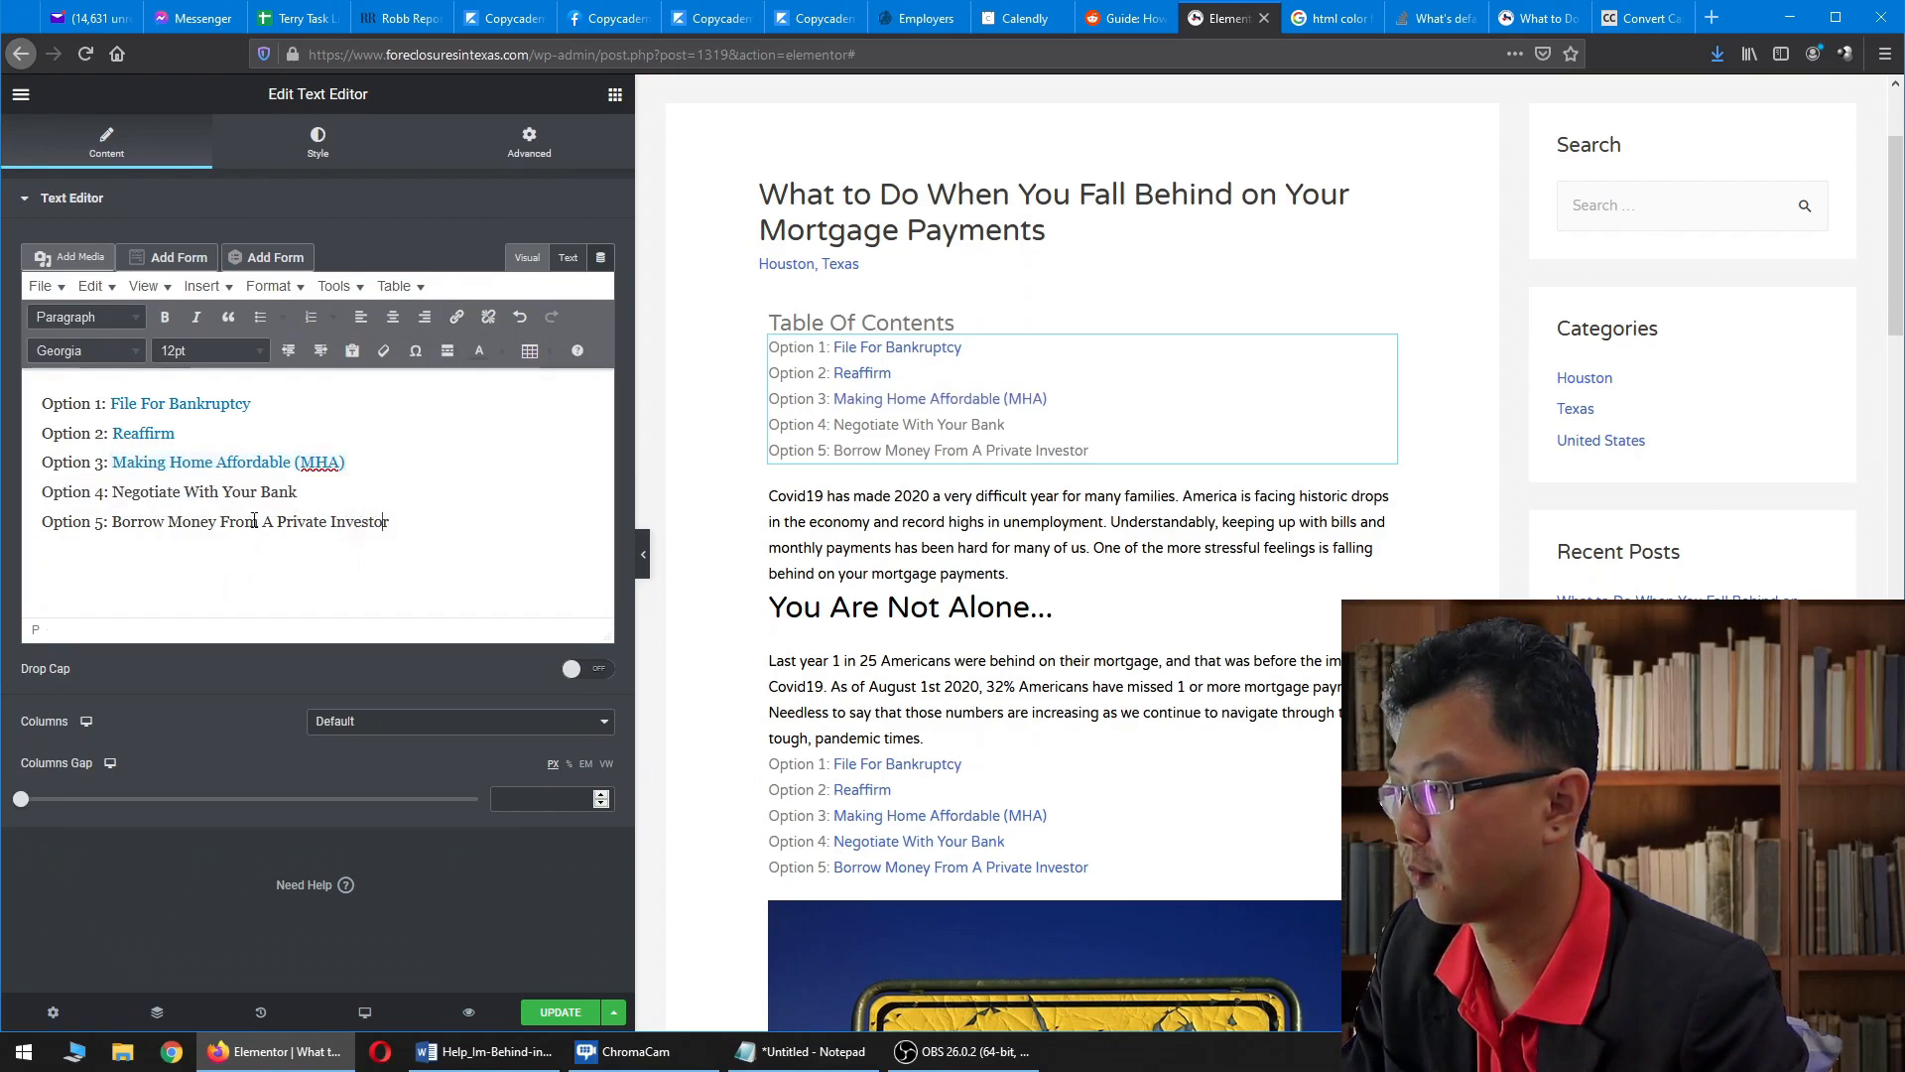
- Link "Negotiate With Your Bank" to #option4 and "Borrow Money From A Private Investor" to #option5 in the option list
drag(114, 492, 298, 492)
click(456, 316)
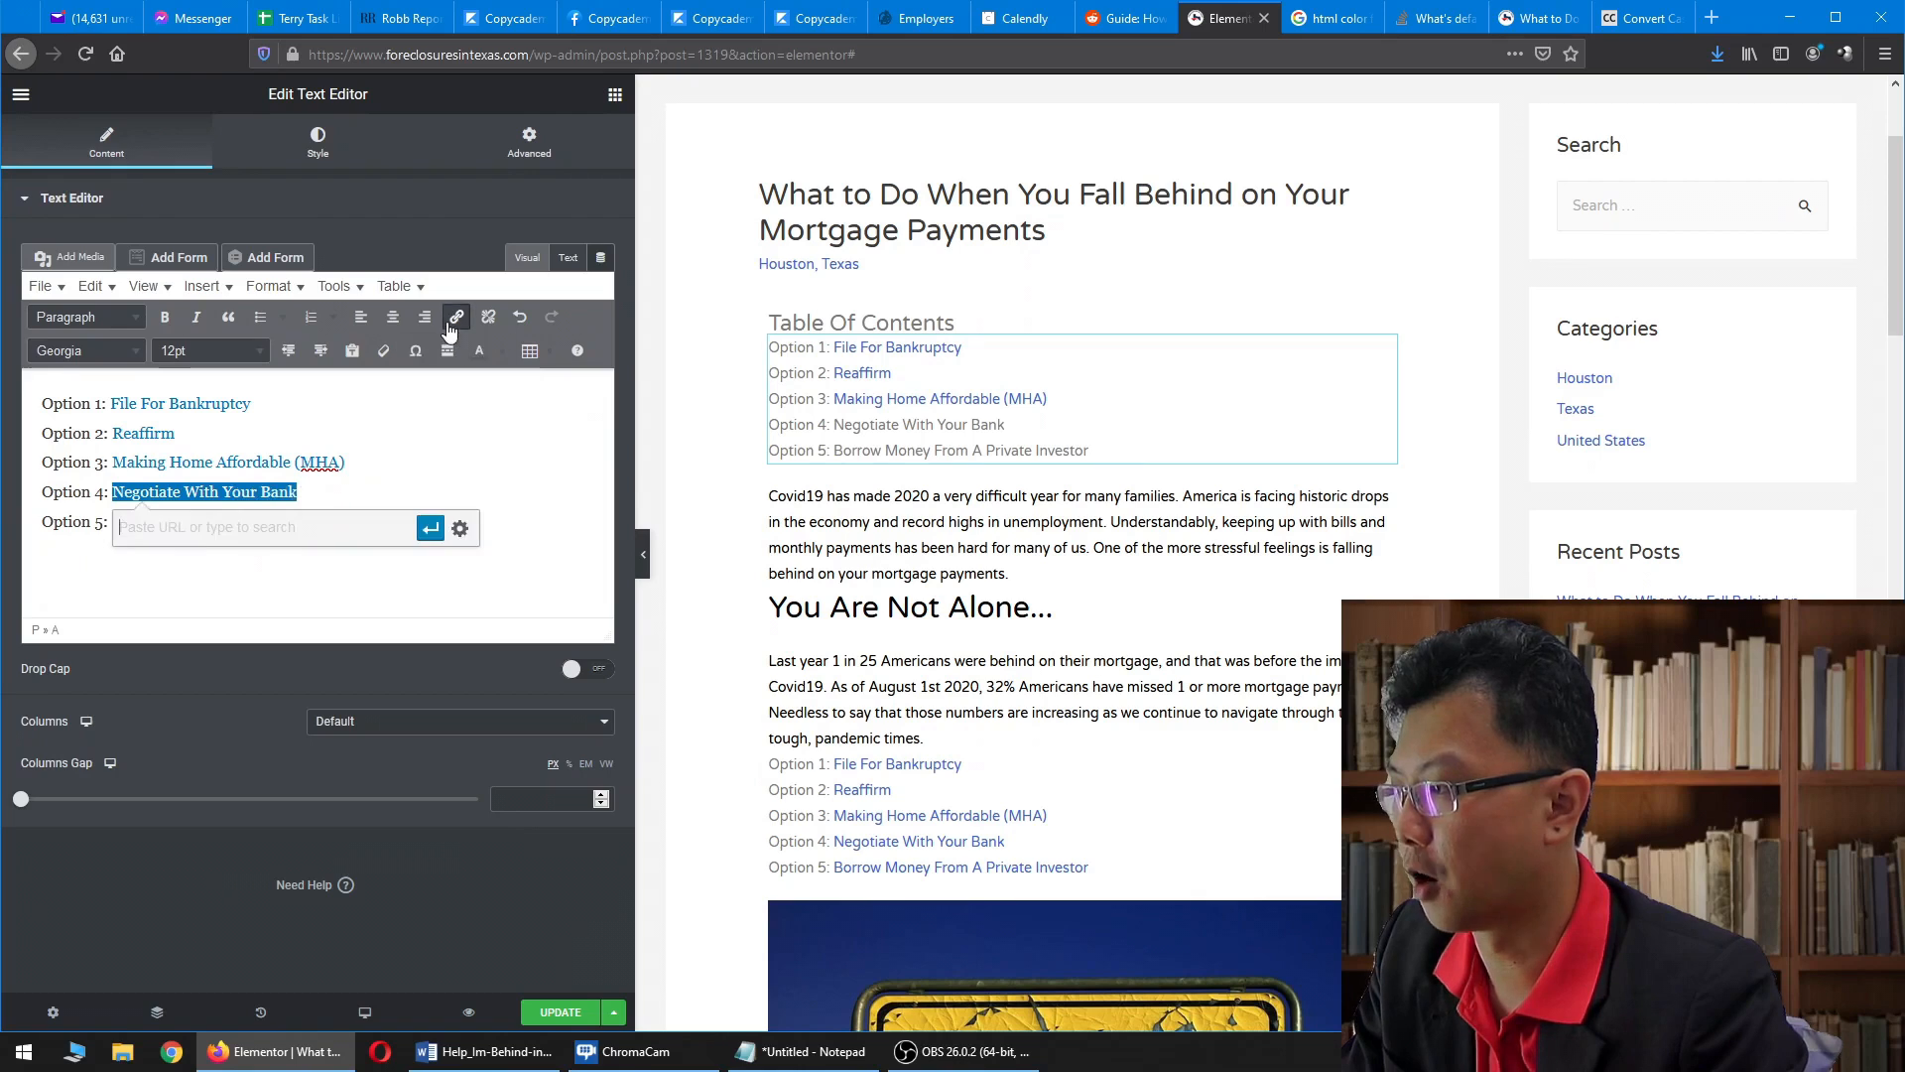
text(#option4)
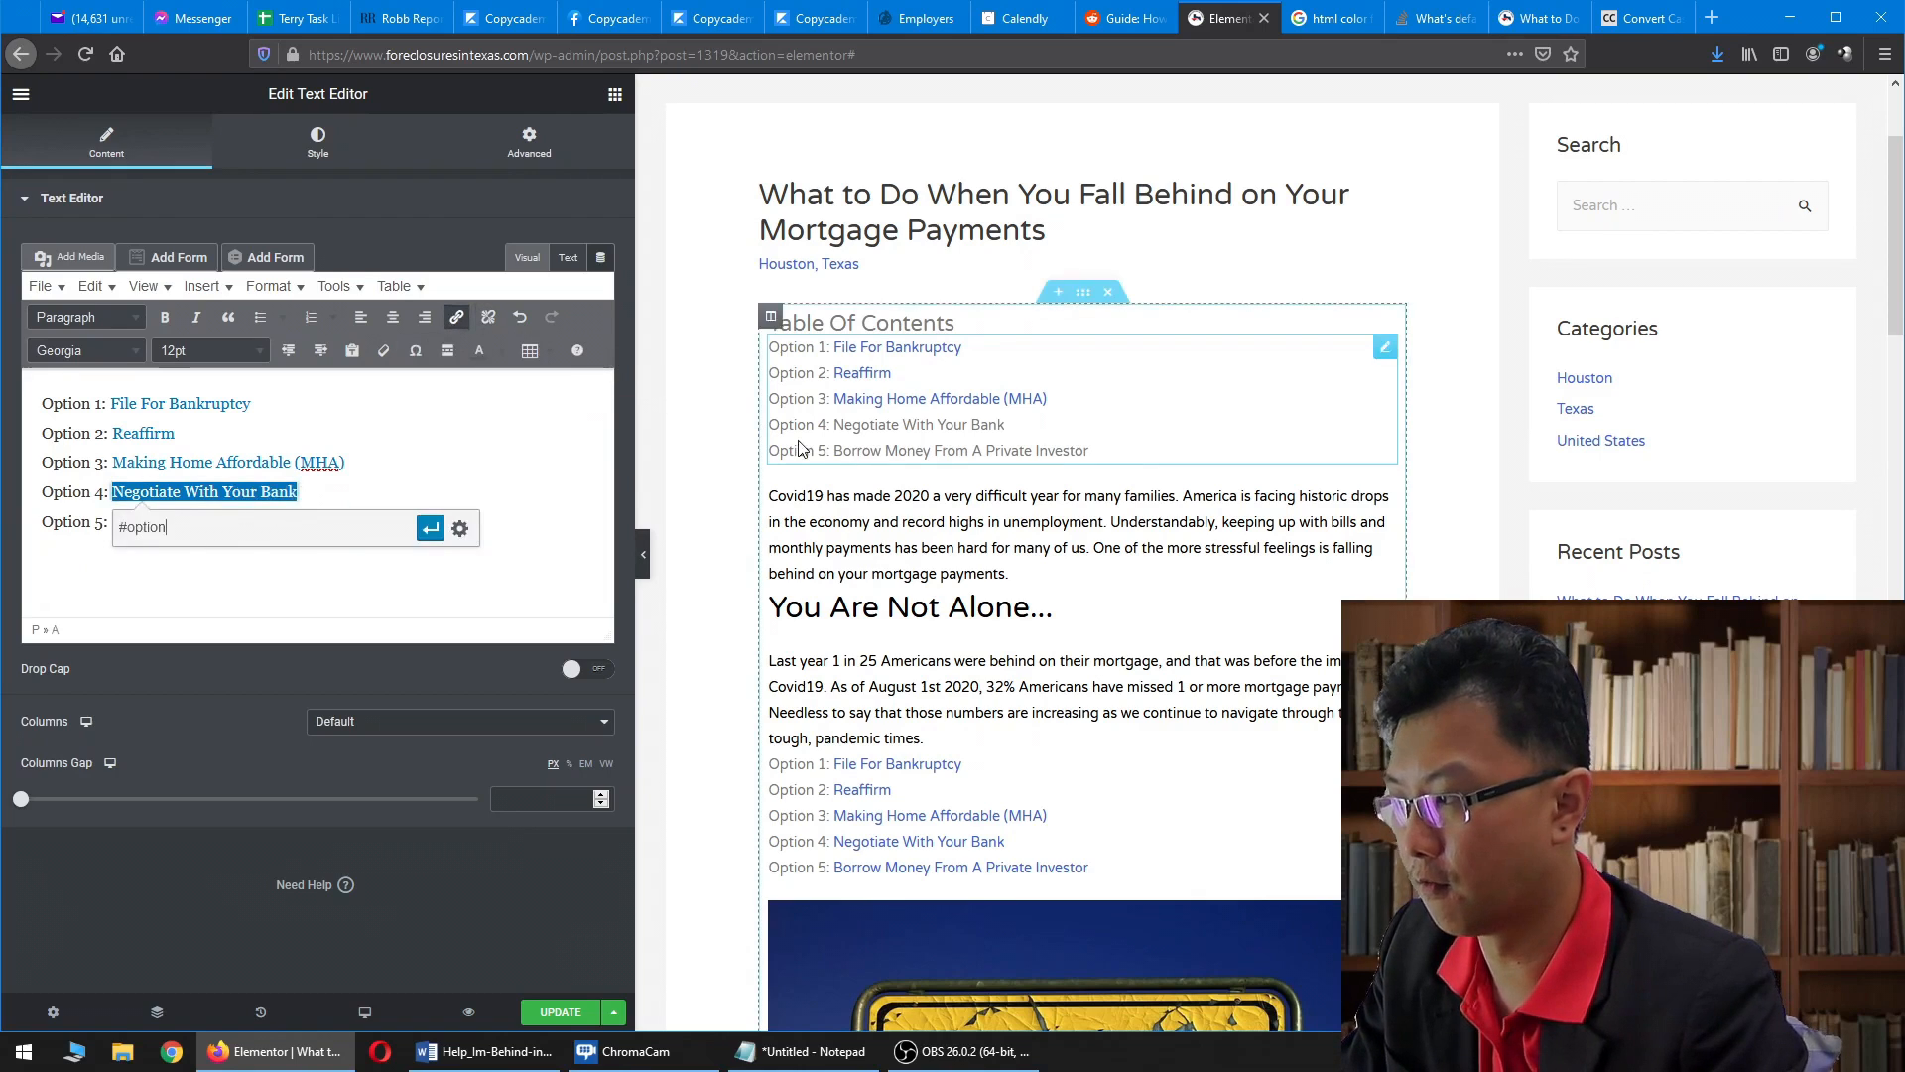
click(431, 533)
drag(113, 521, 408, 516)
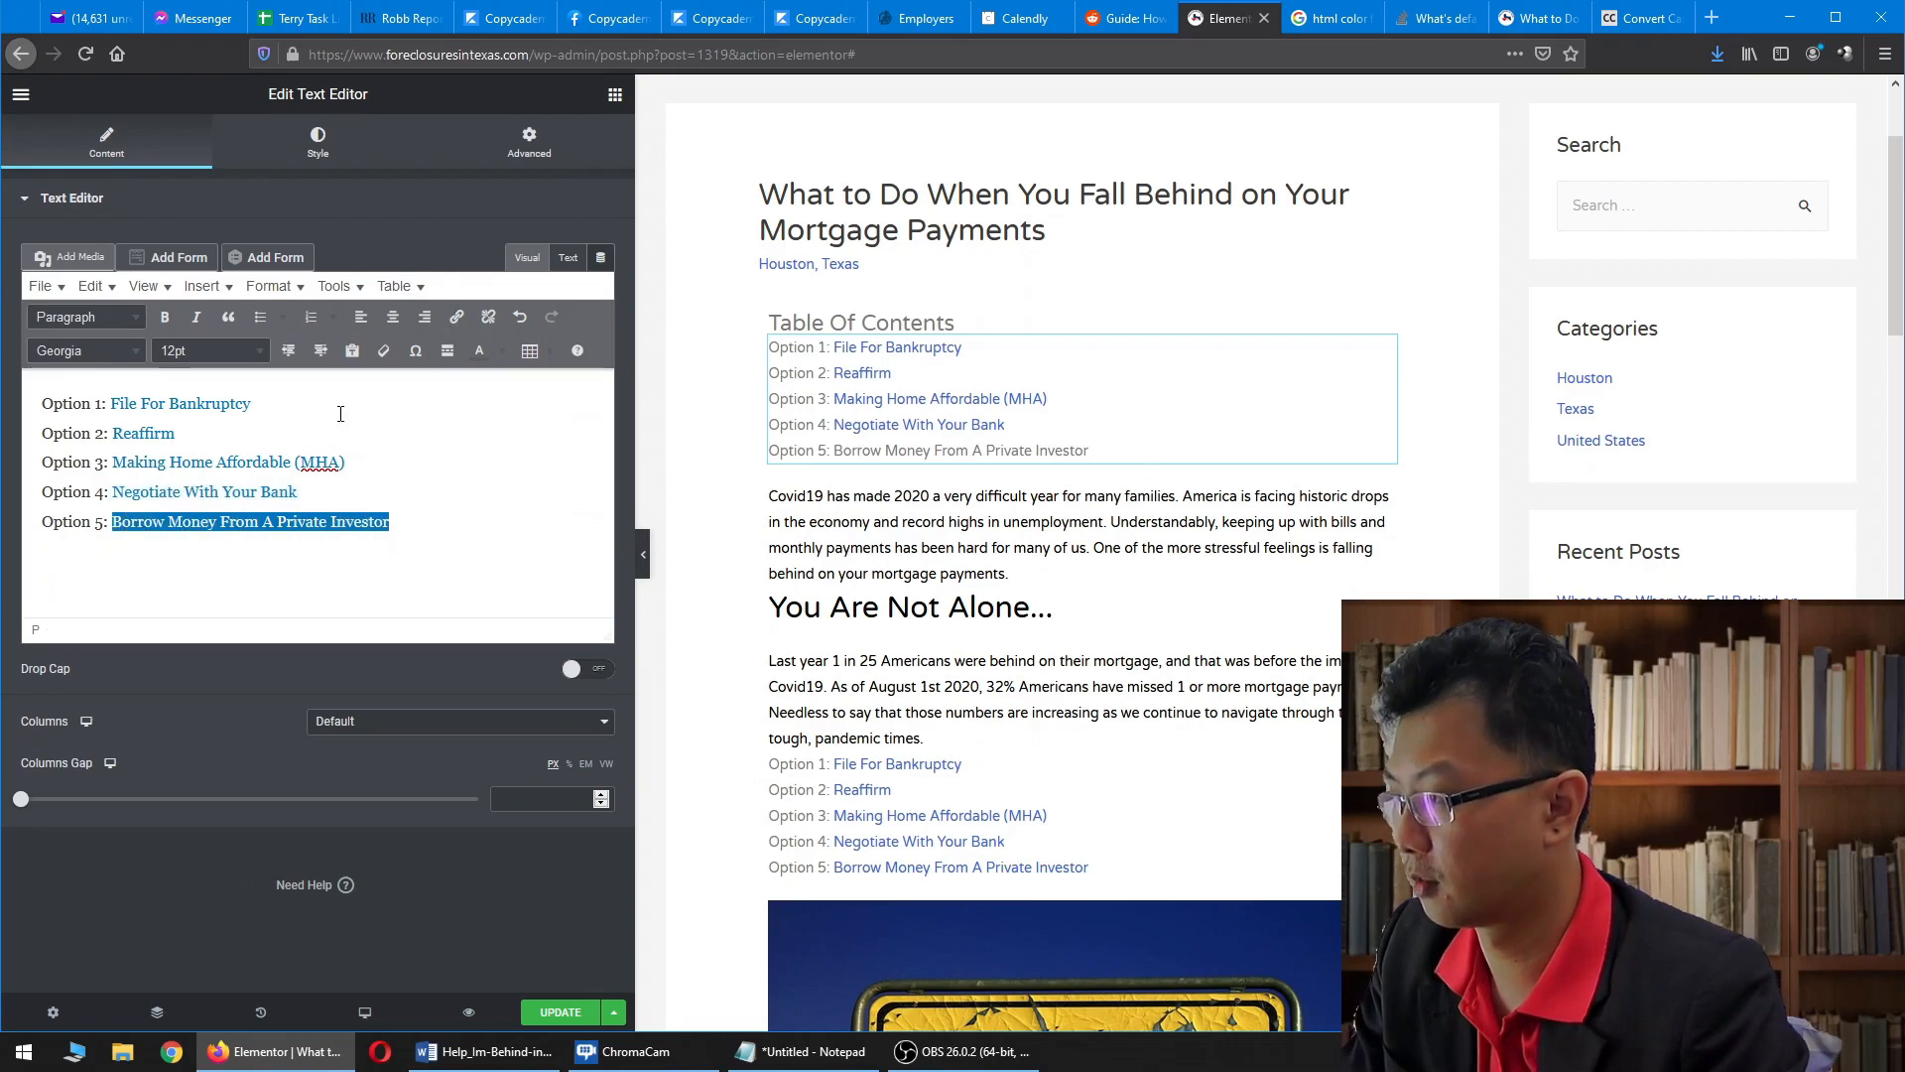
click(456, 317)
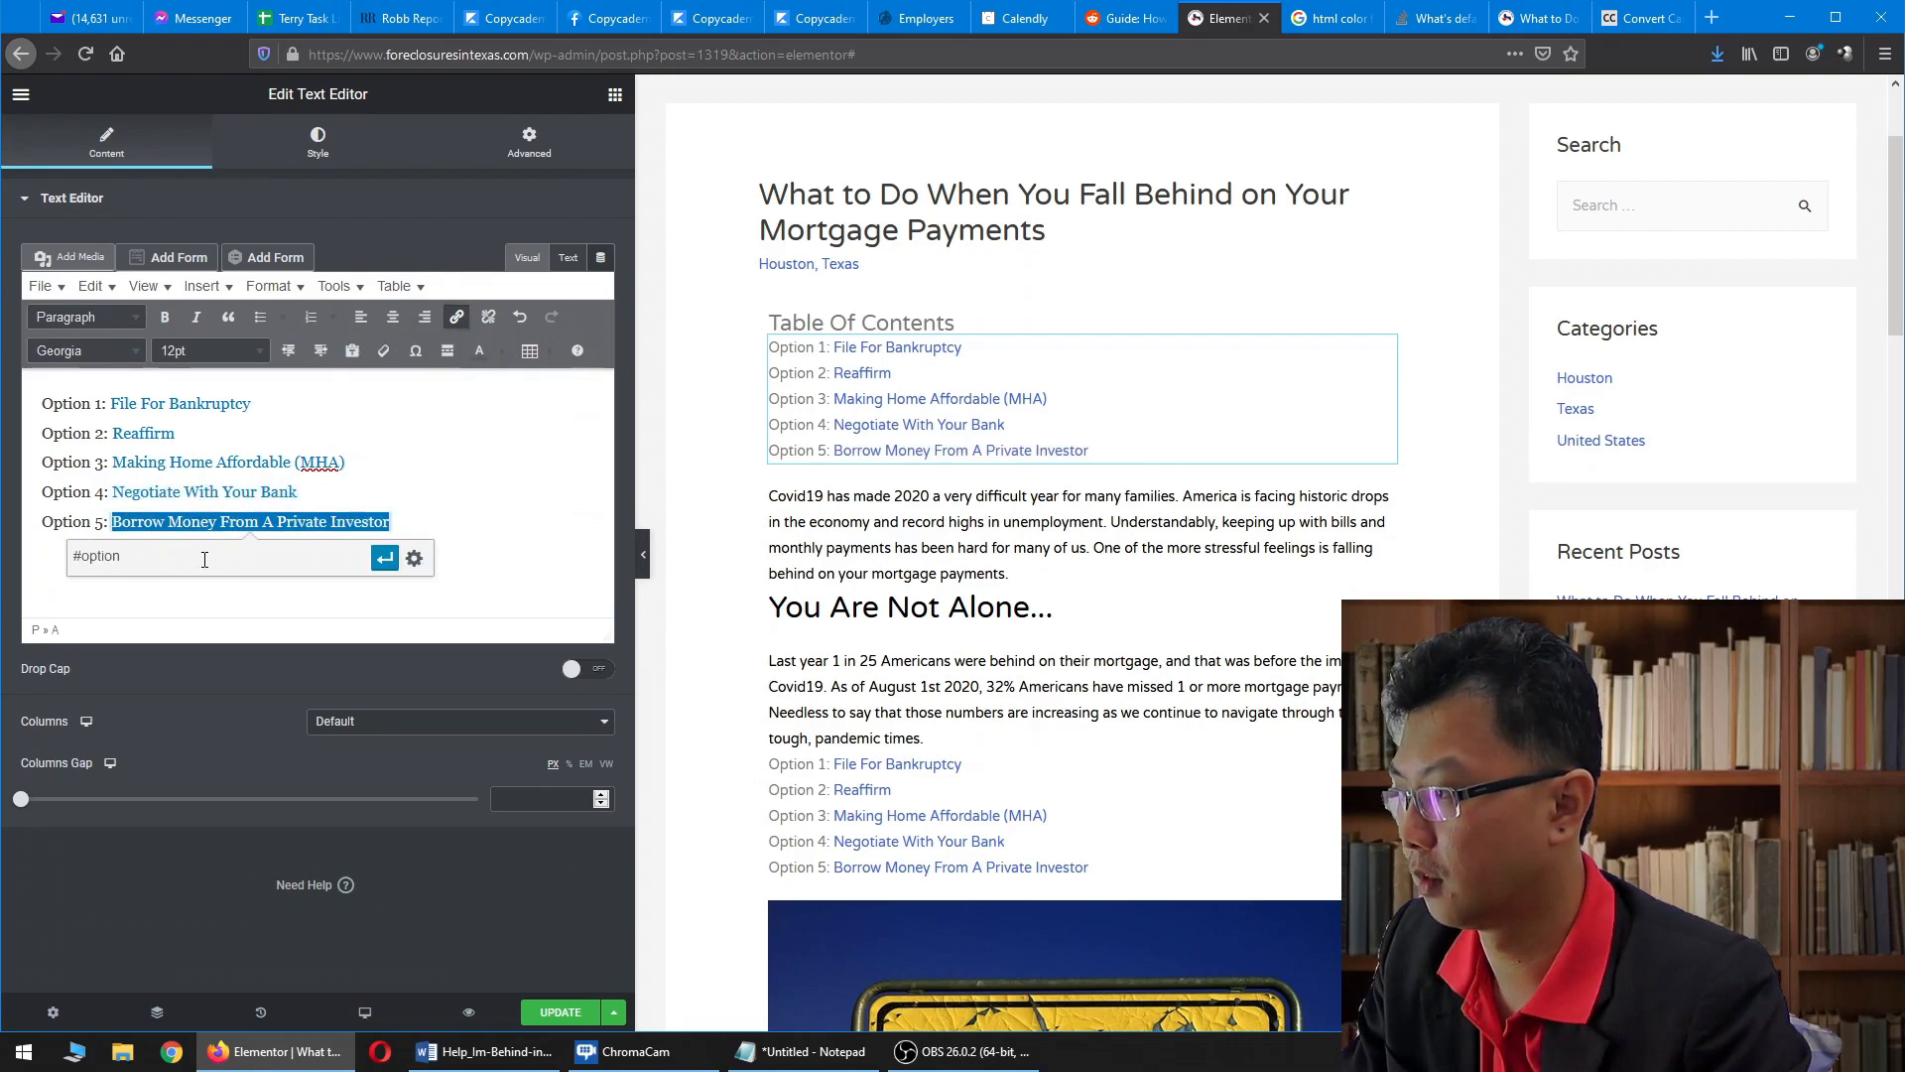
text(#option5)
click(387, 561)
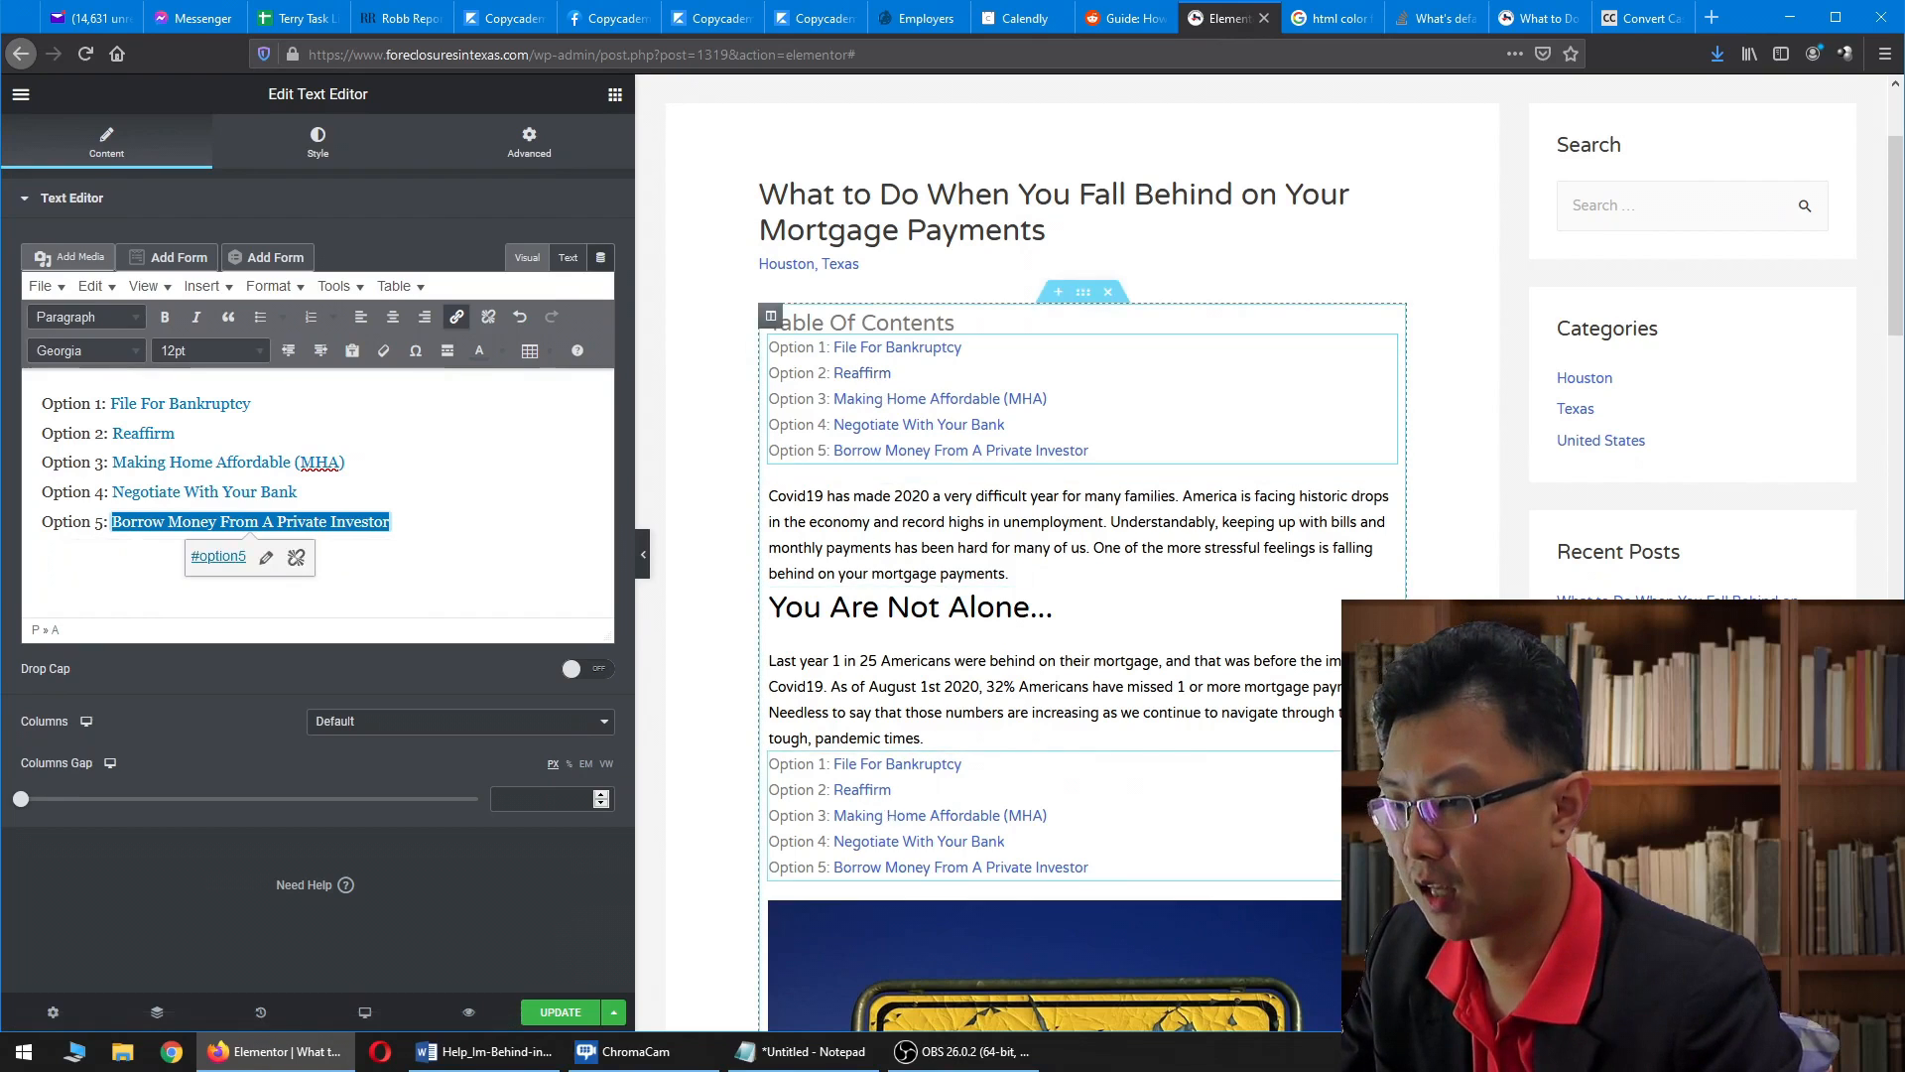
- Delete the duplicate option list below the "You Are Not Alone..." section and update the post
click(1386, 764)
right_click(1386, 764)
click(1434, 1010)
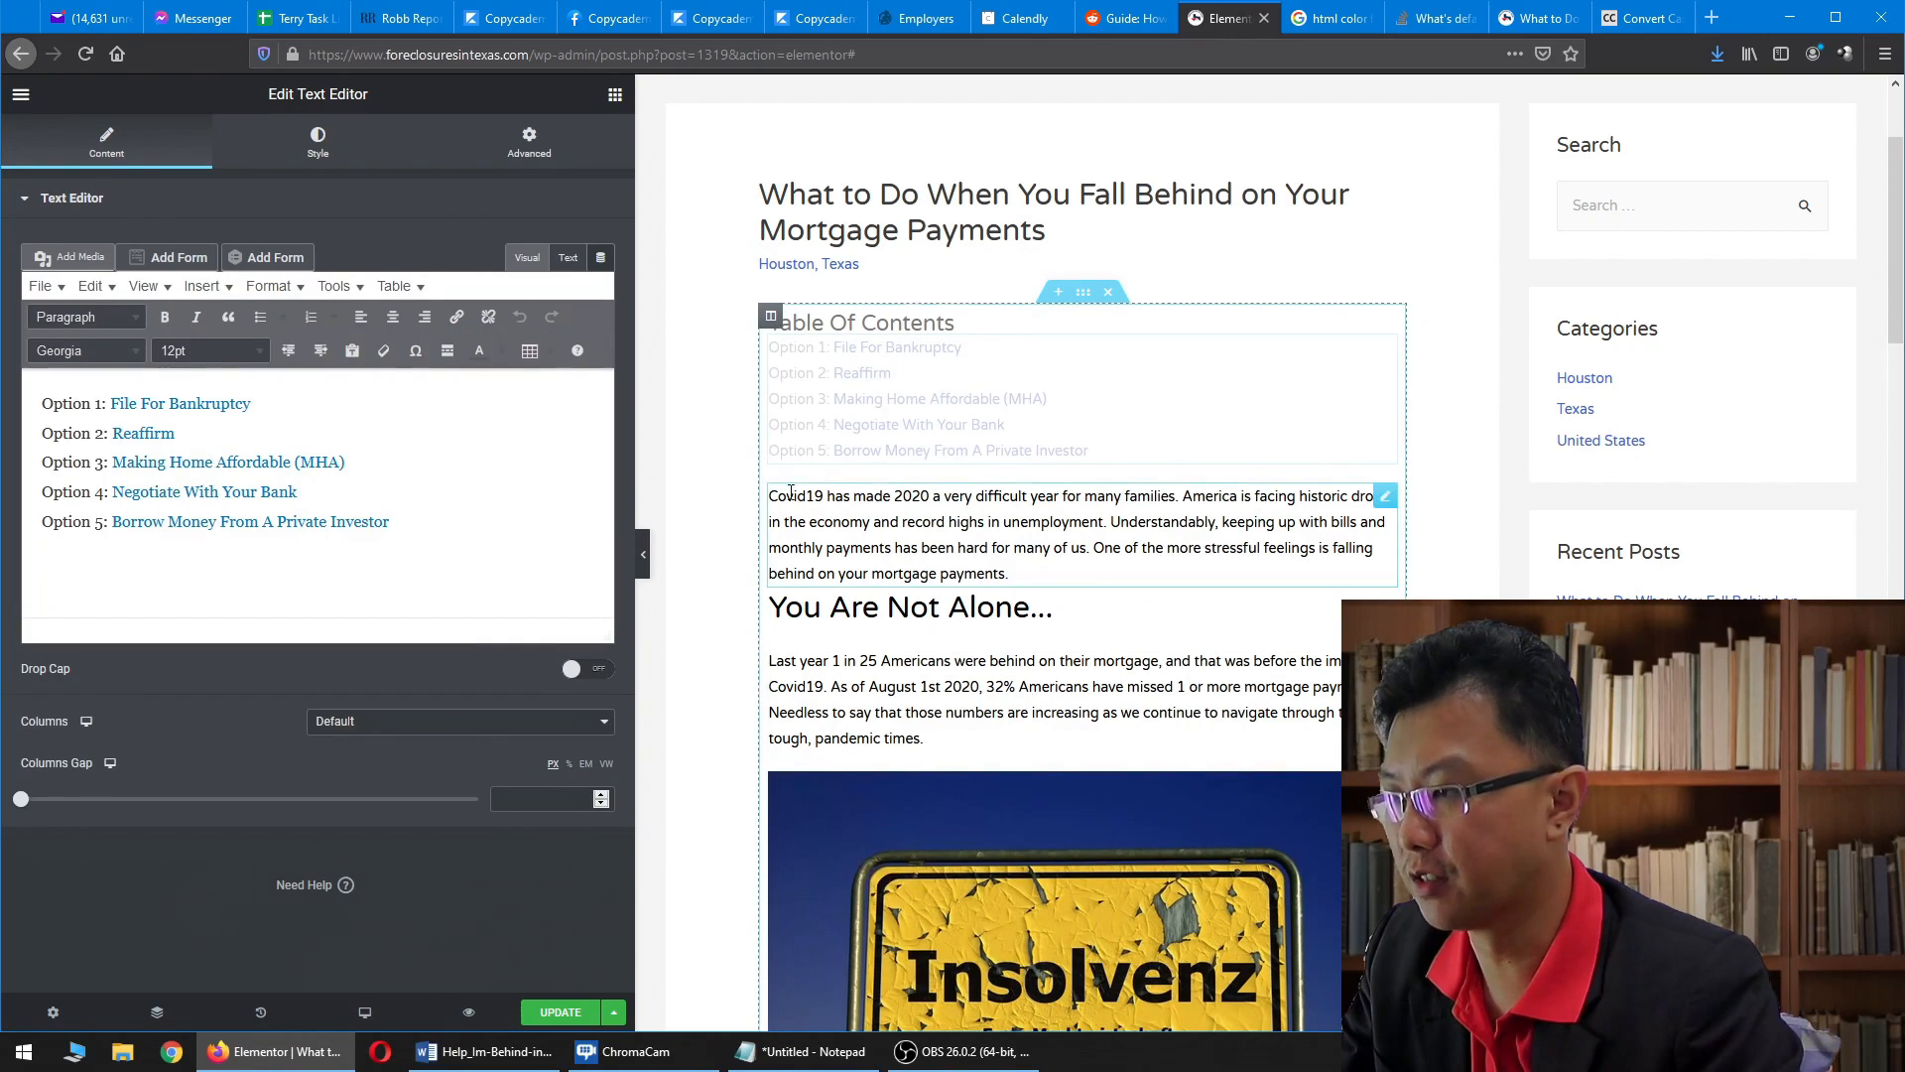
click(566, 1010)
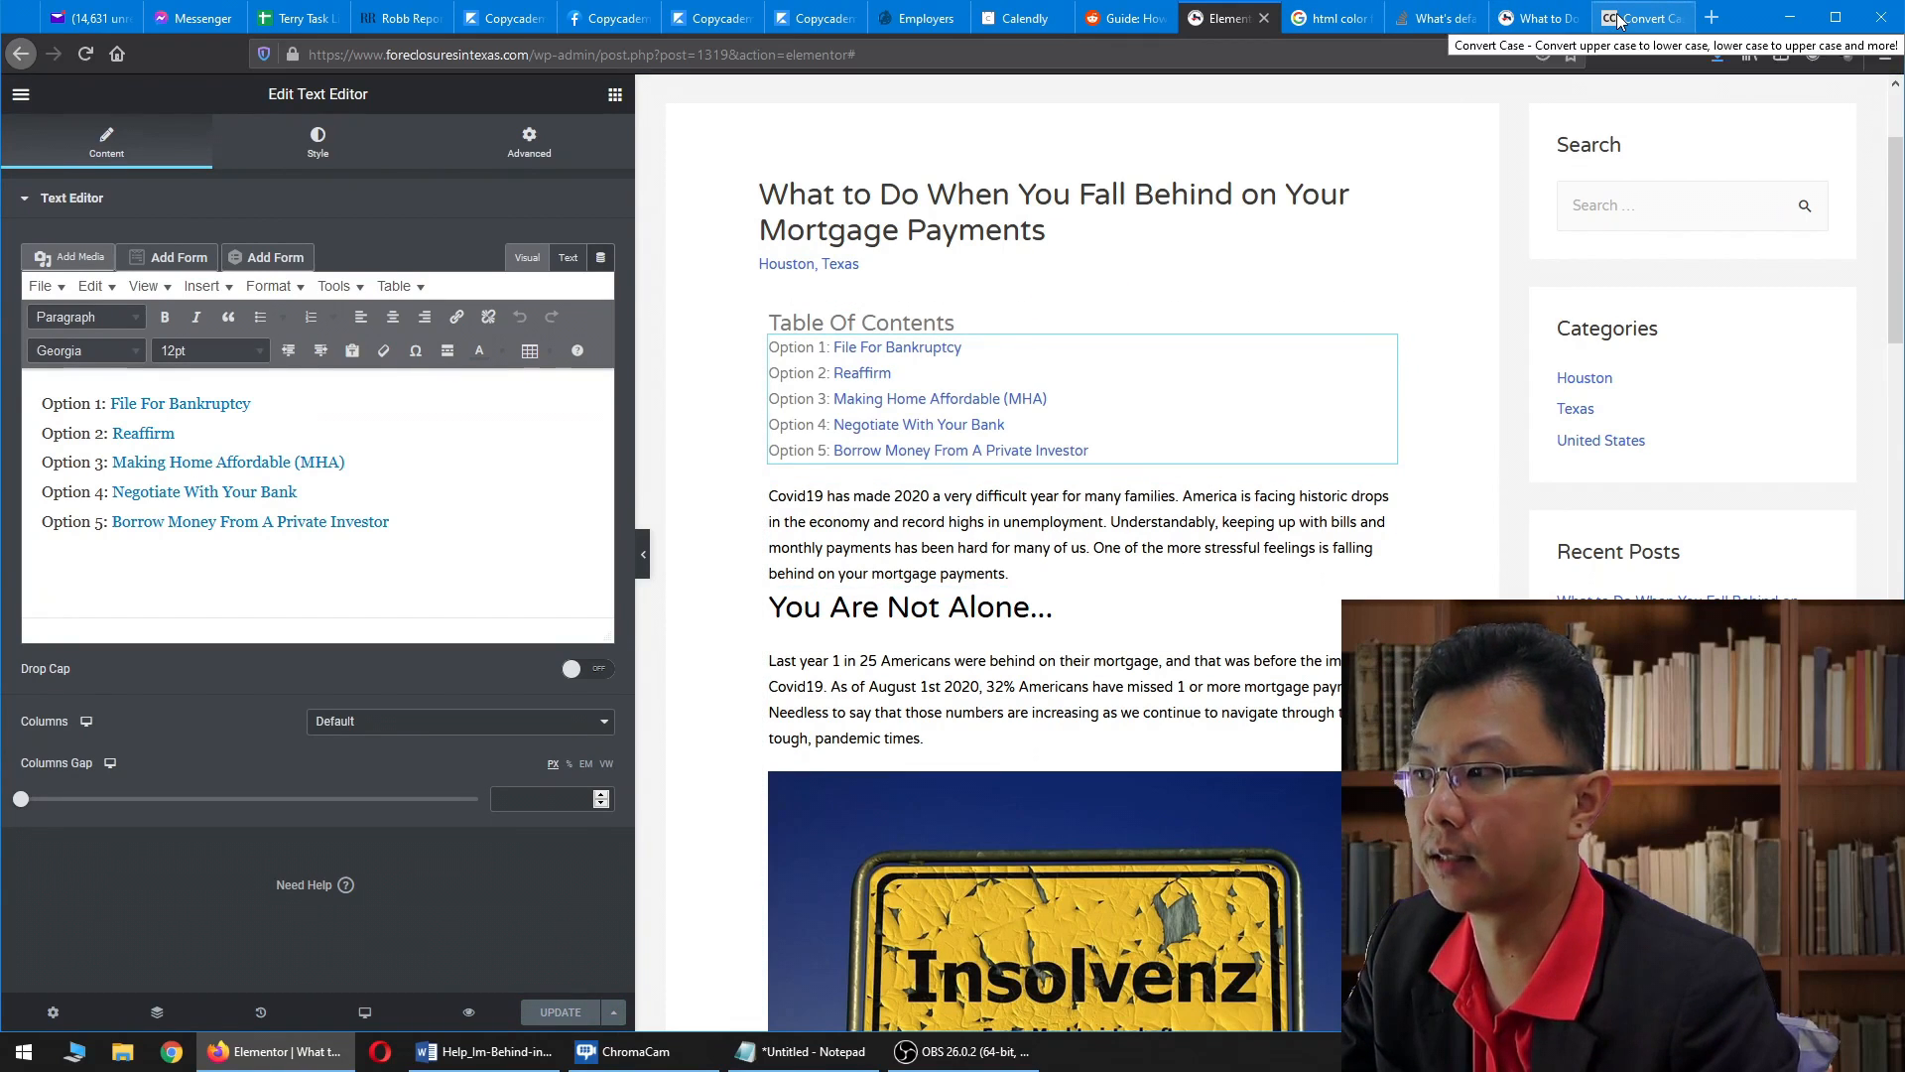
- Close the leftover link color search, Stack Overflow, Convert Case and outdated post preview pages, returning to the Elementor editor
click(1316, 22)
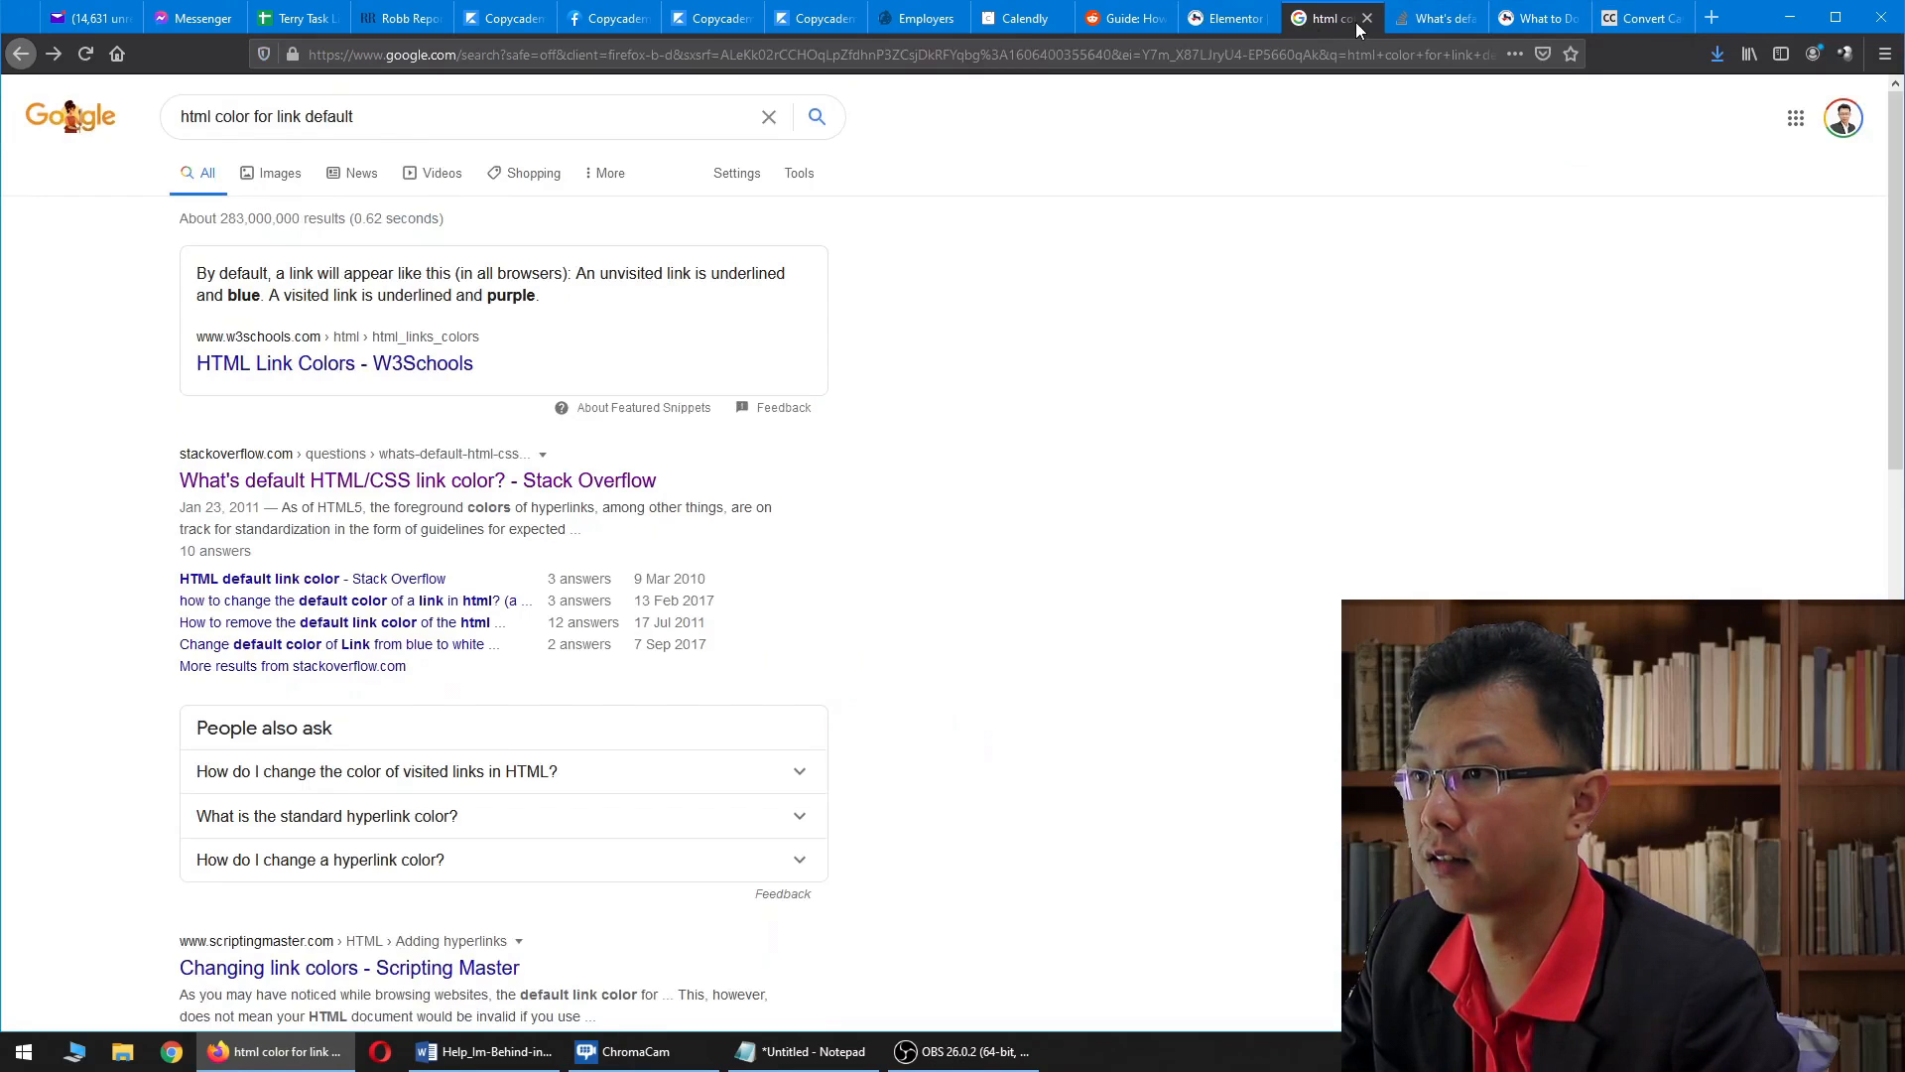
click(1365, 20)
click(1366, 20)
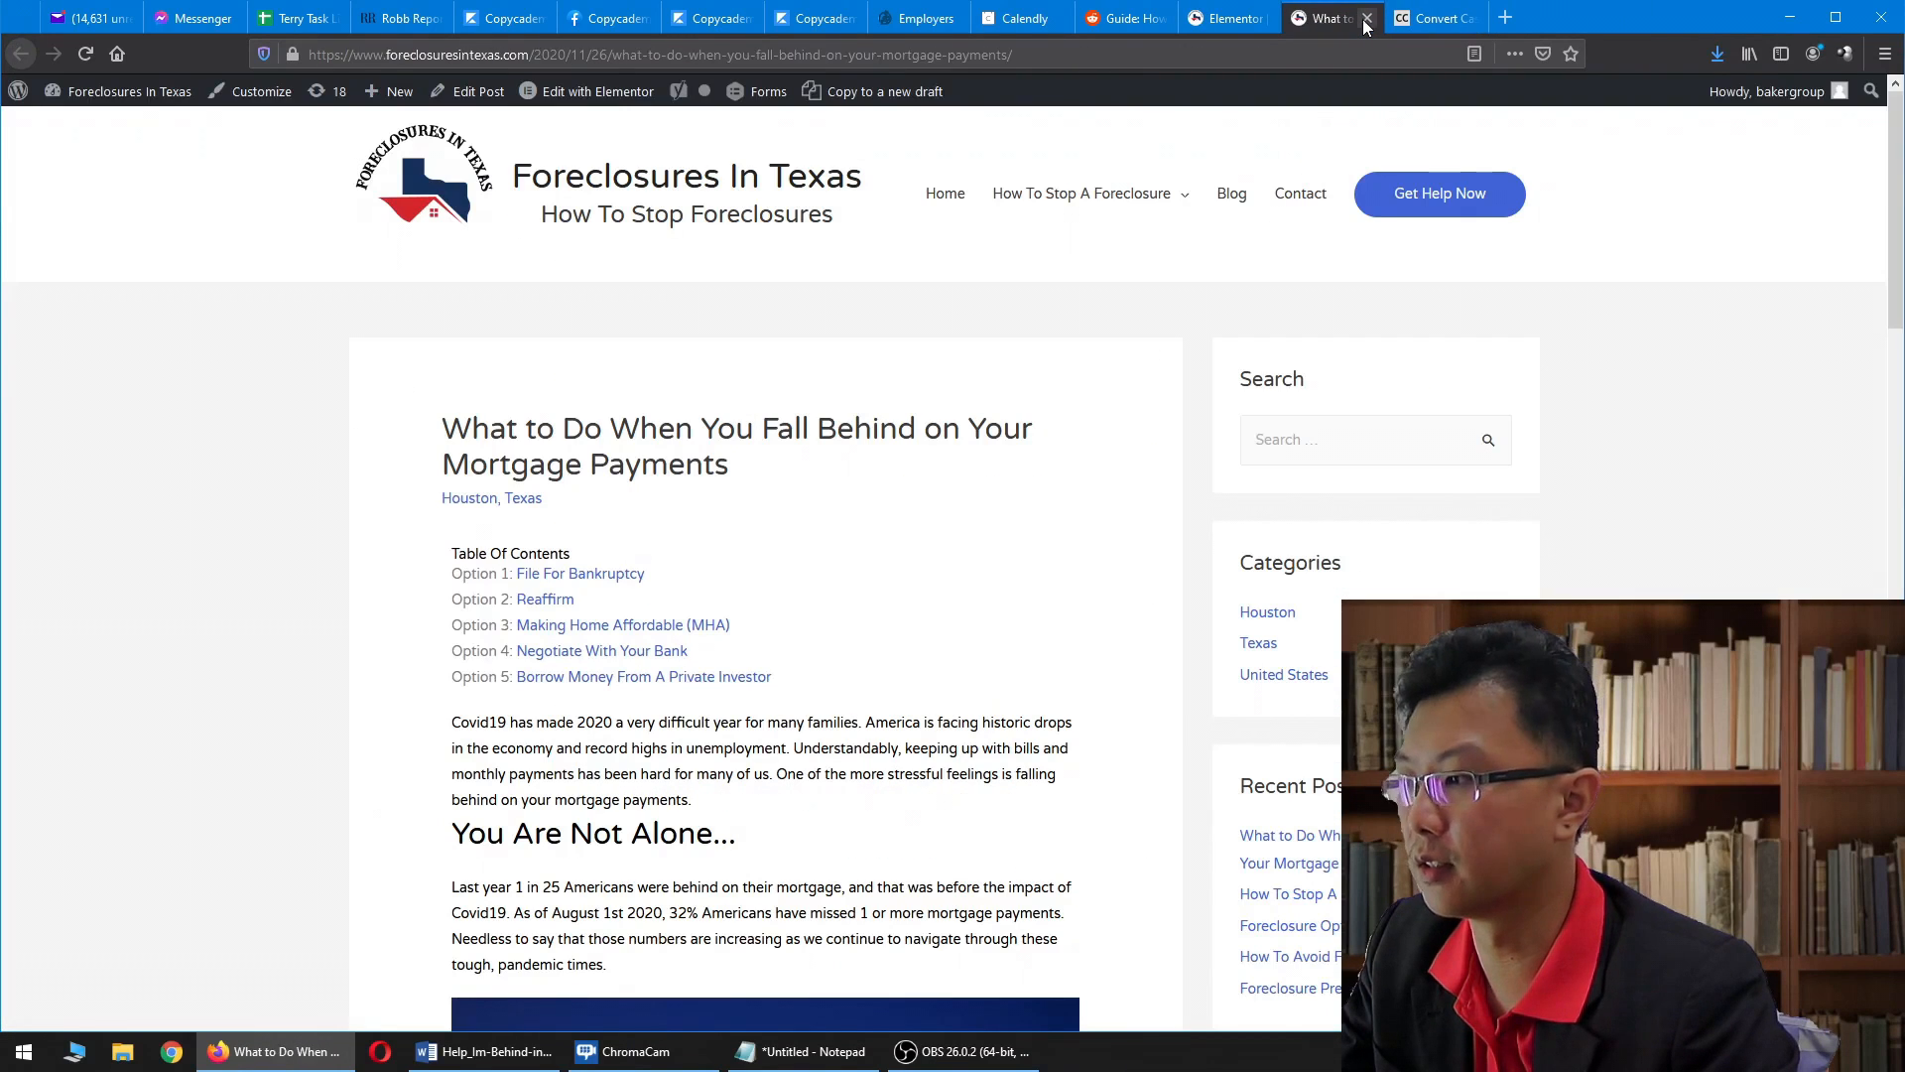
click(1433, 18)
click(1476, 18)
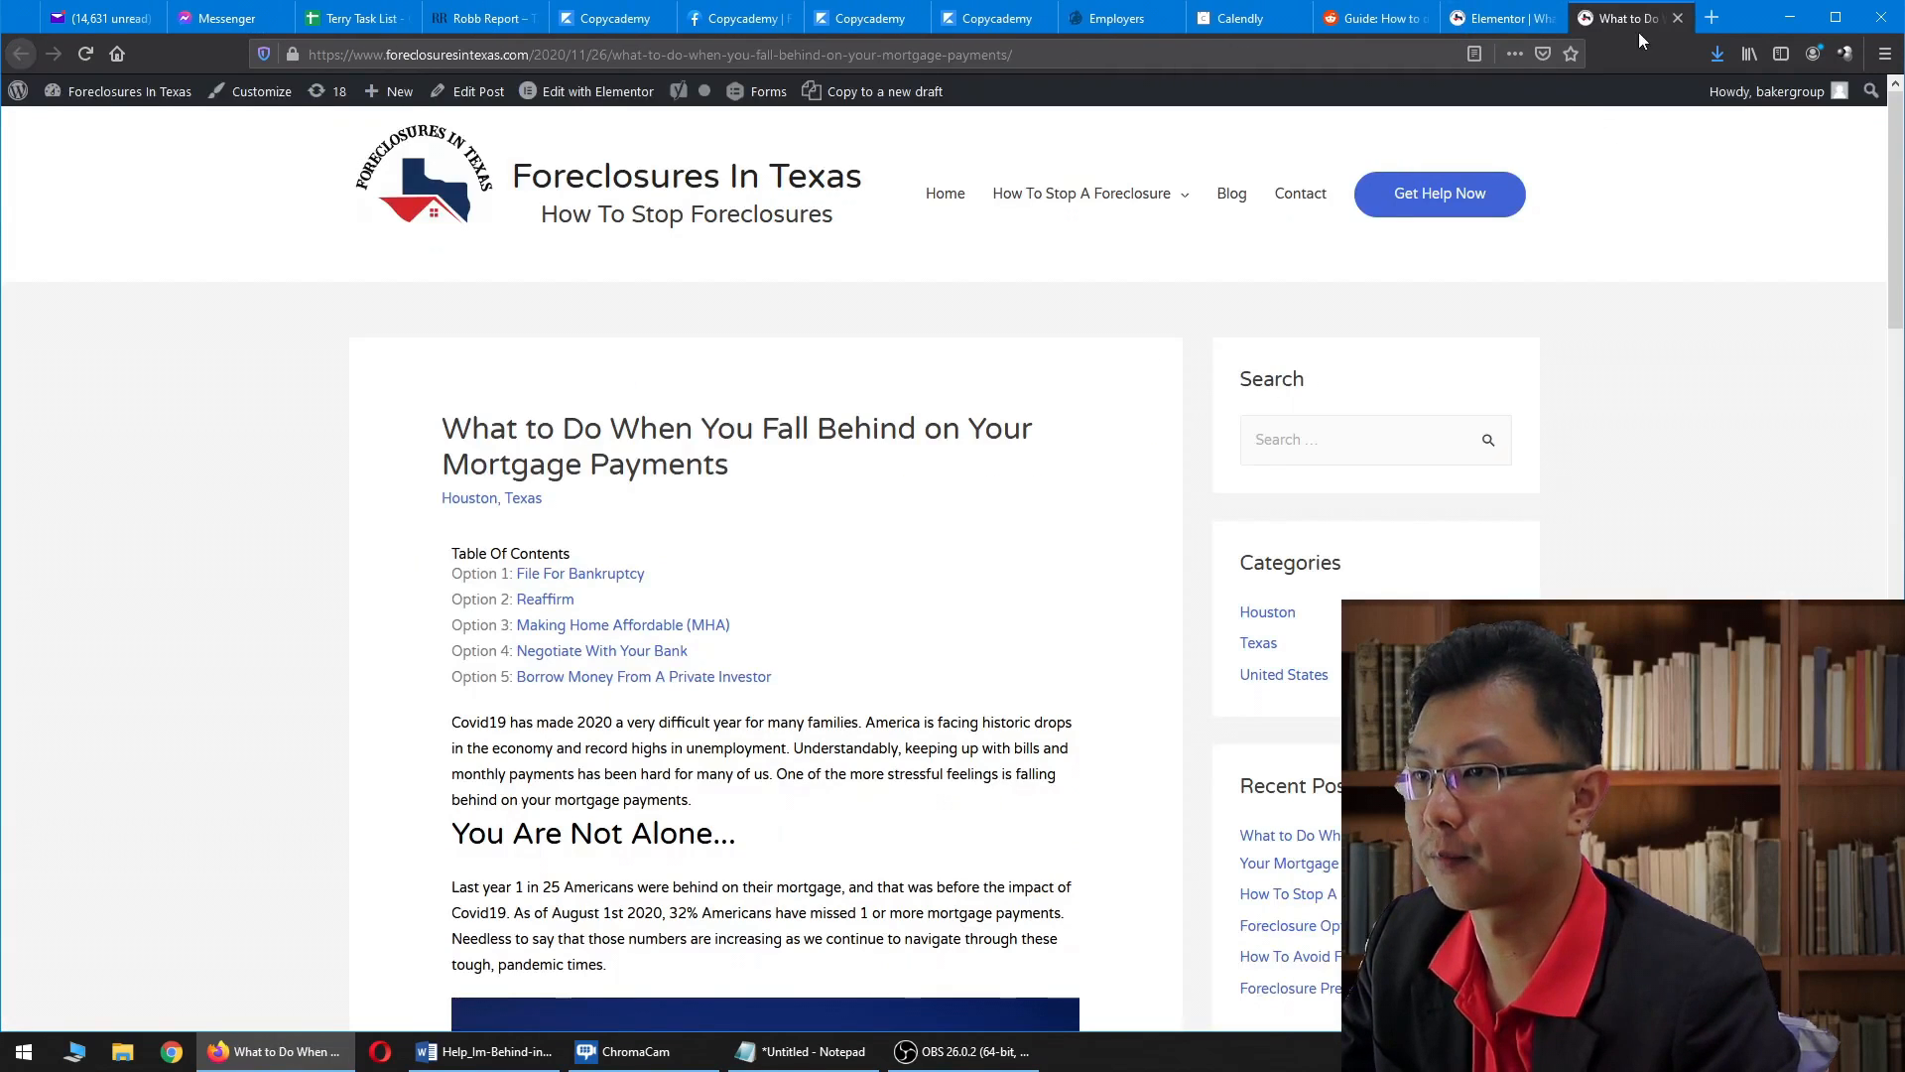
click(1677, 18)
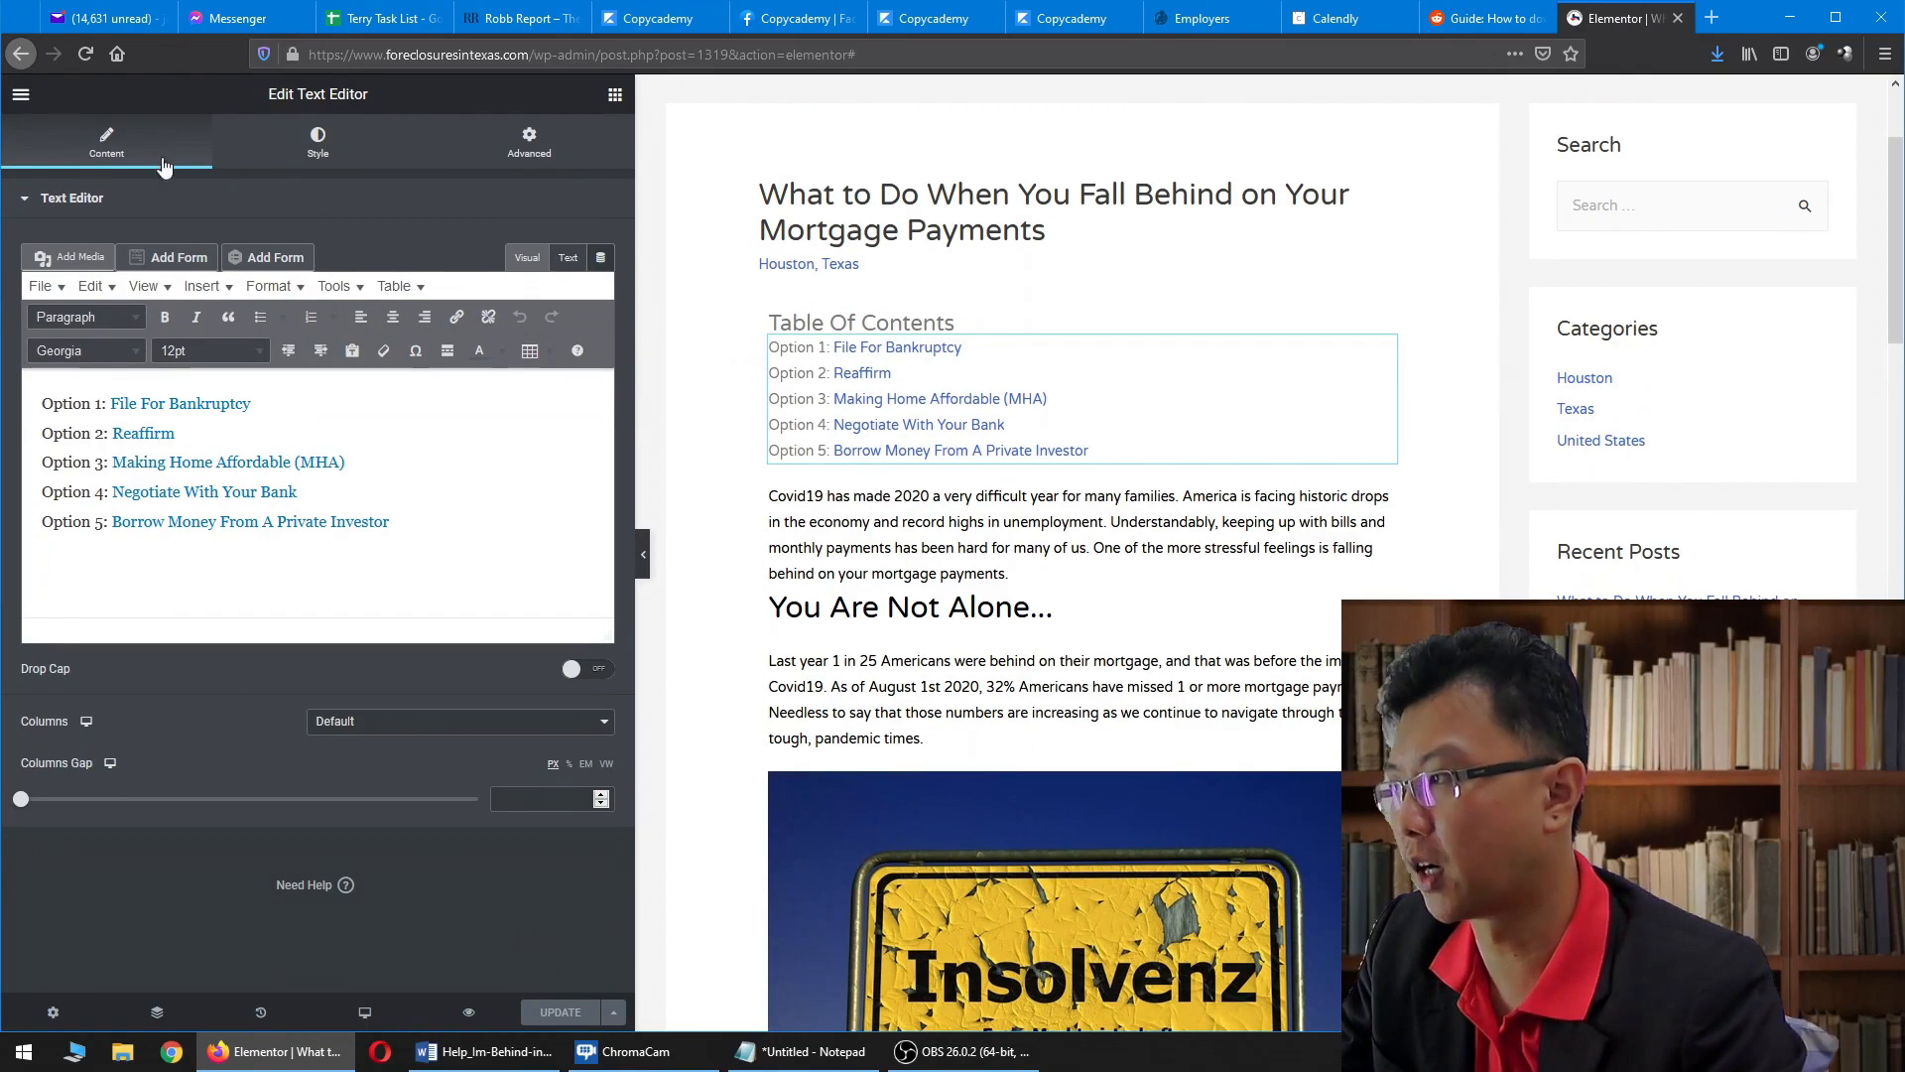
- Return to the widget list and narrow the editing panel to its compact width
click(20, 96)
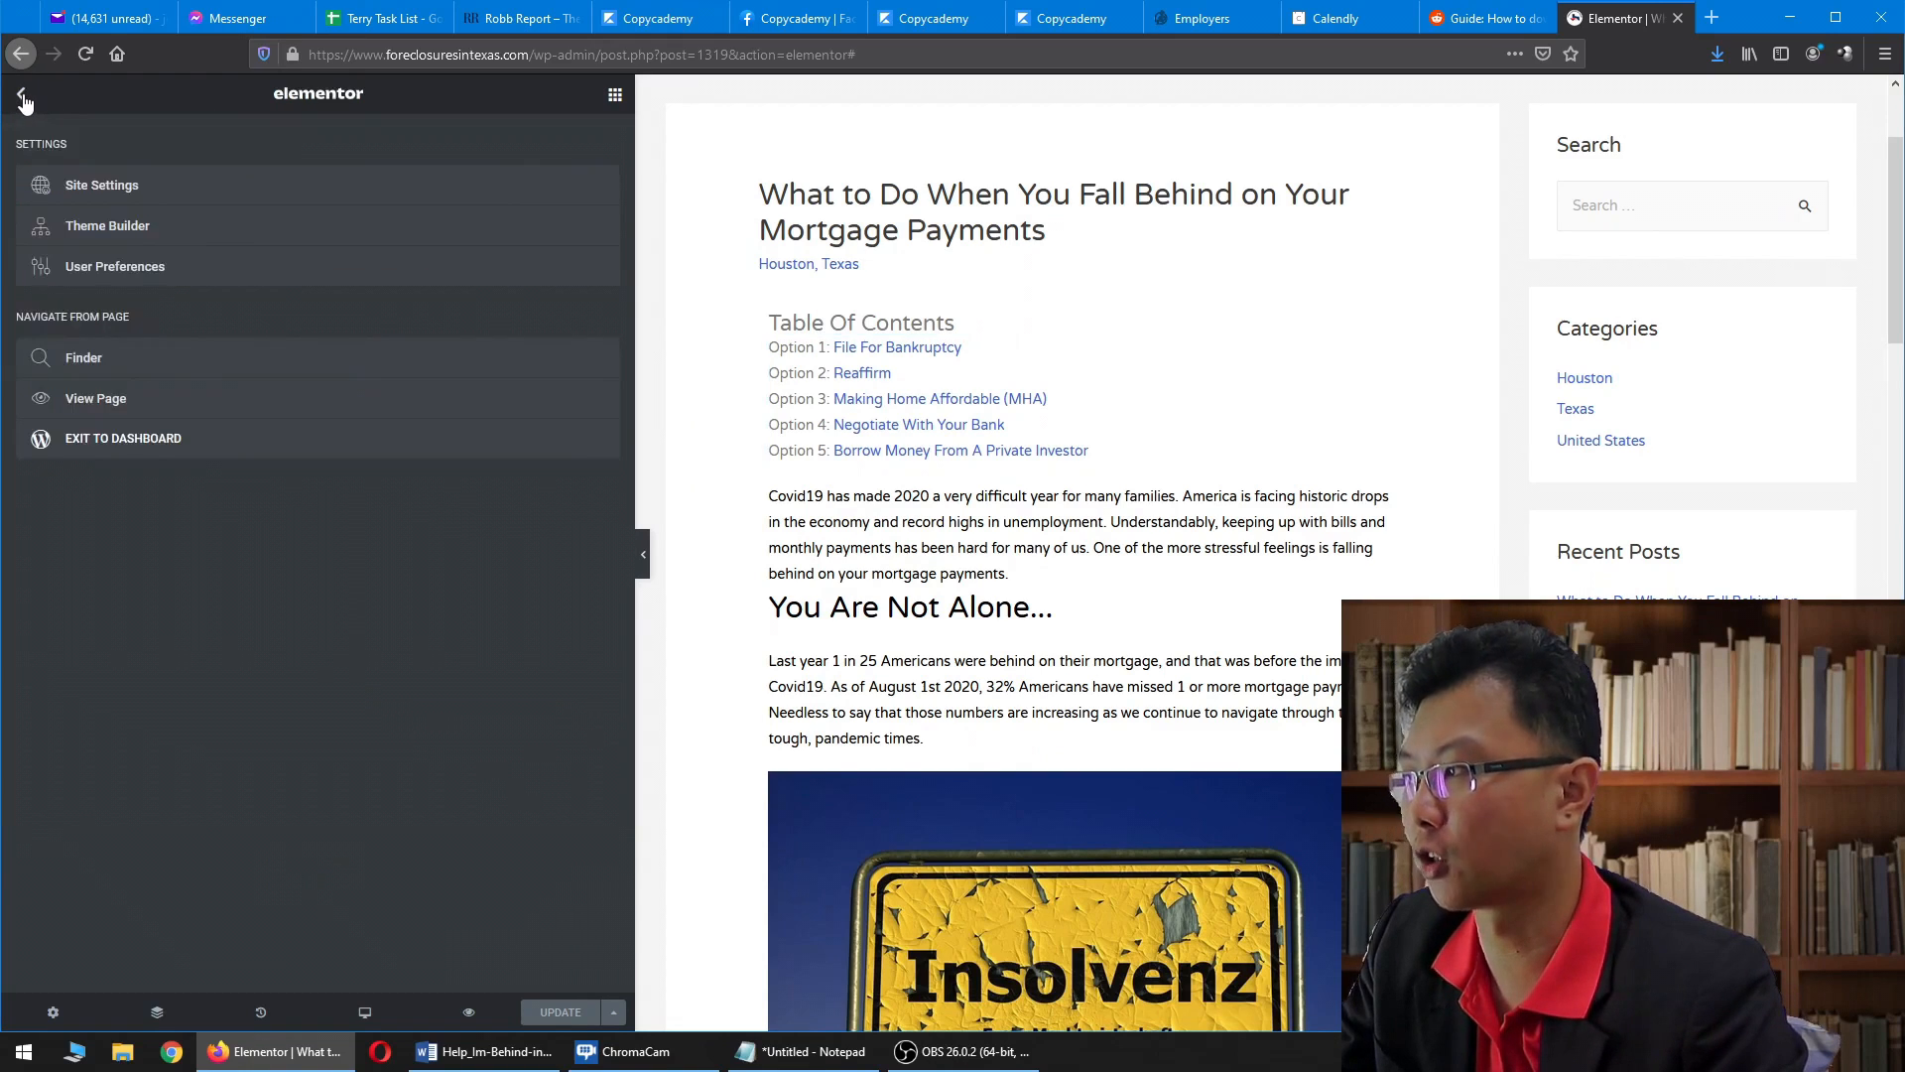
click(614, 96)
drag(631, 445, 362, 442)
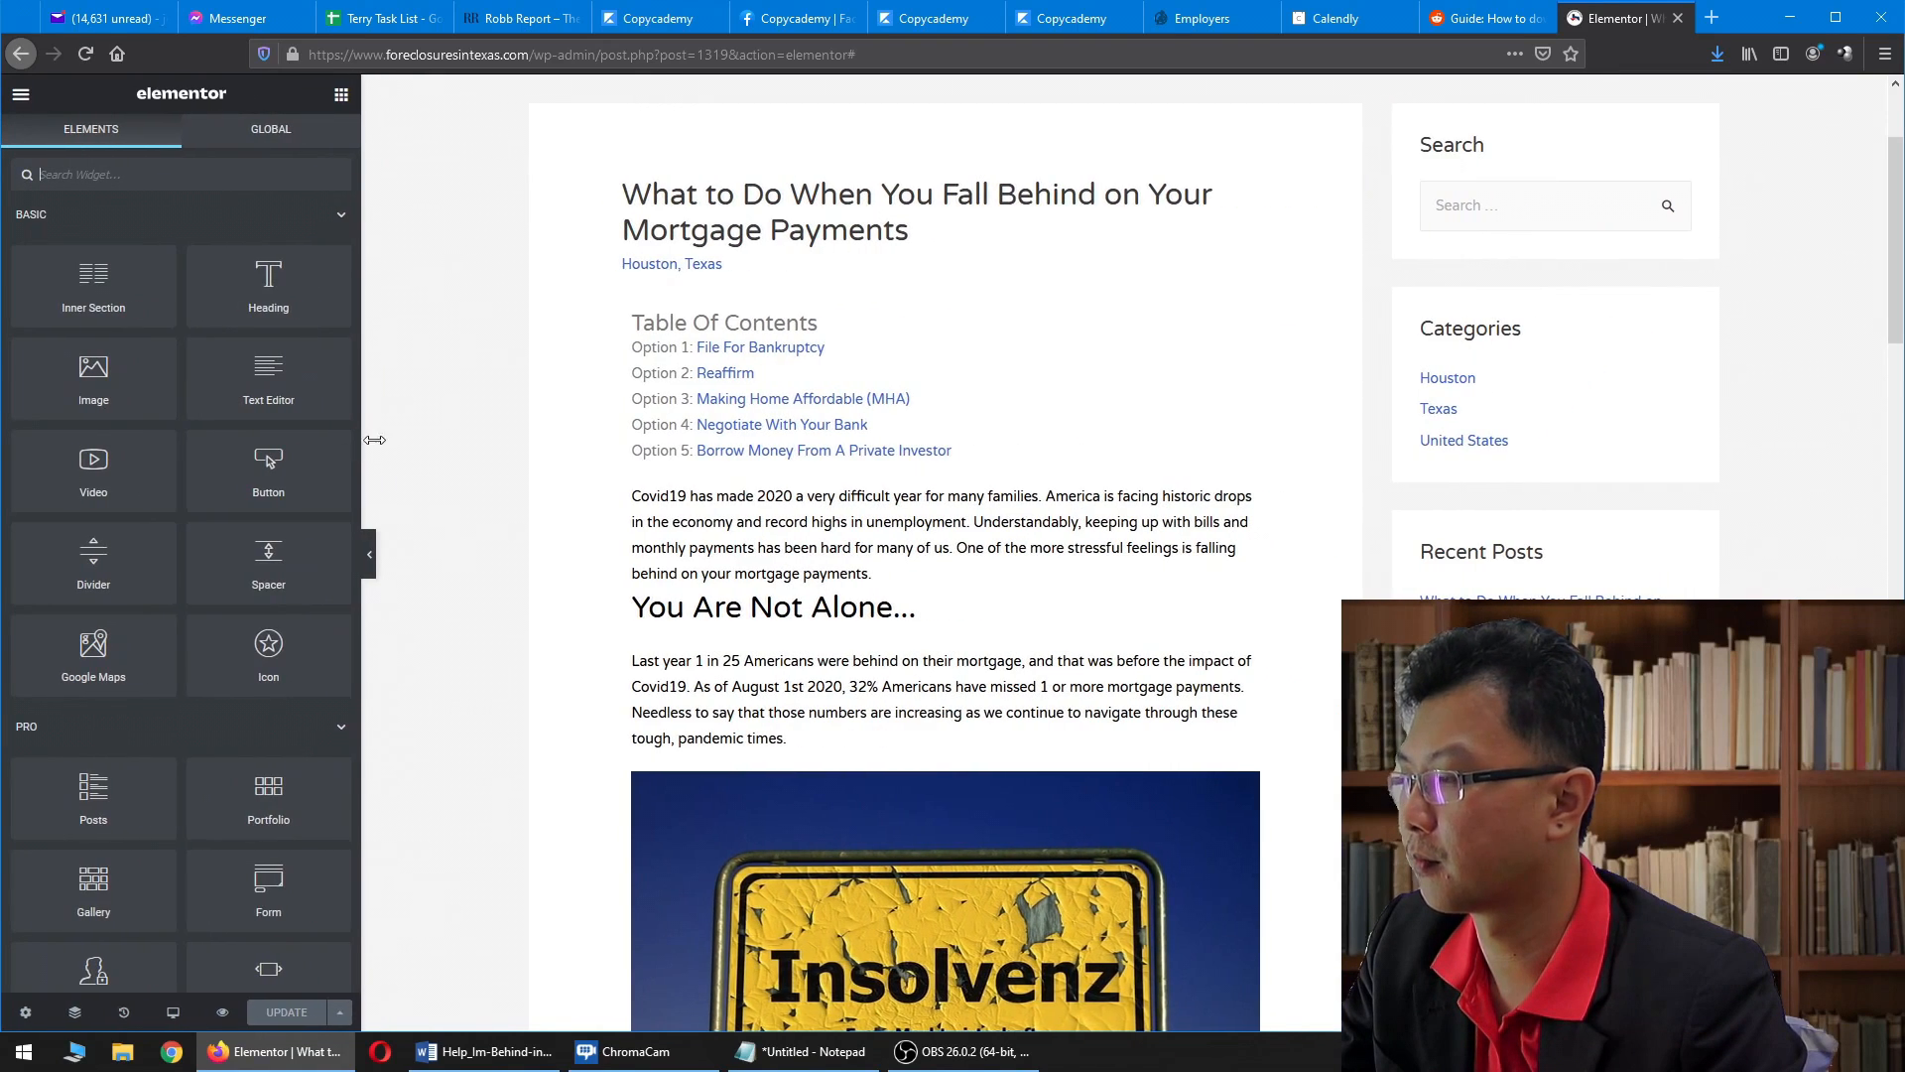
- Open the updated live post in a new browser tab and switch to it
click(21, 96)
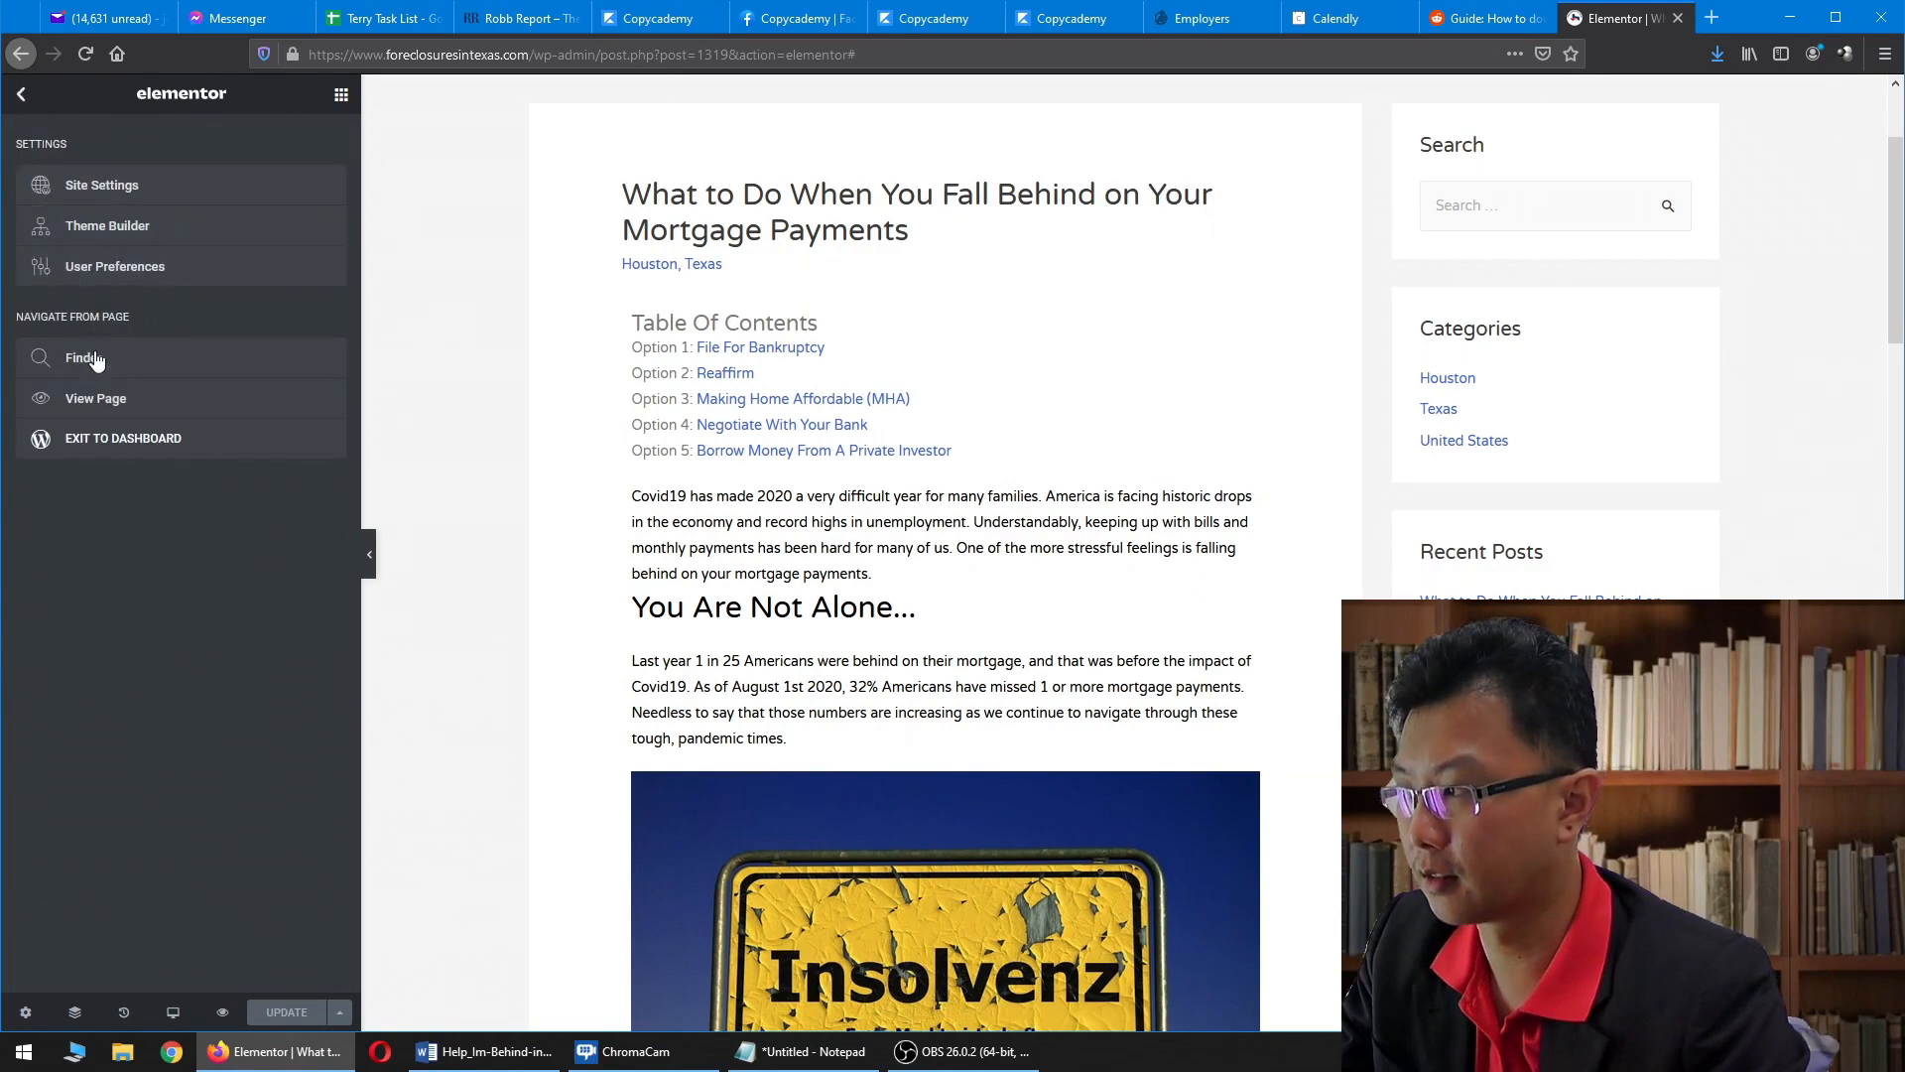
right_click(95, 409)
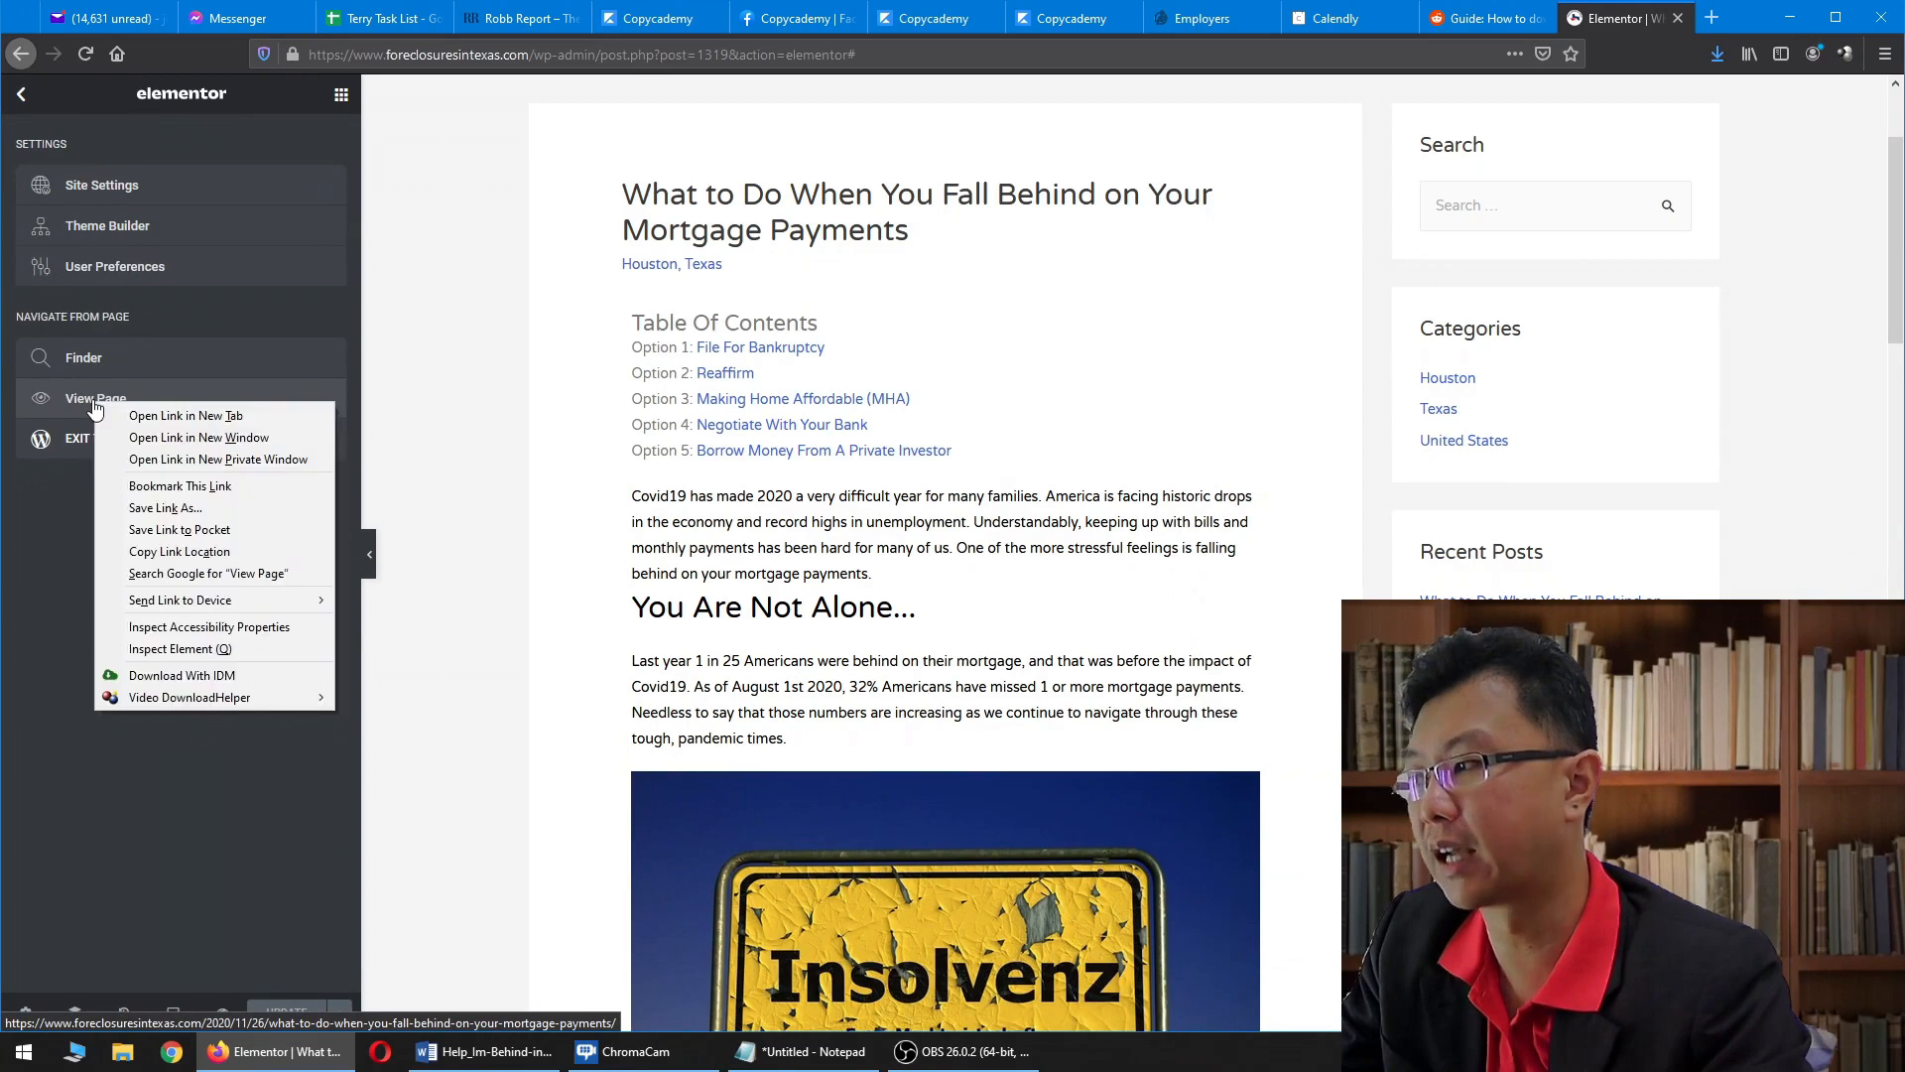
click(154, 417)
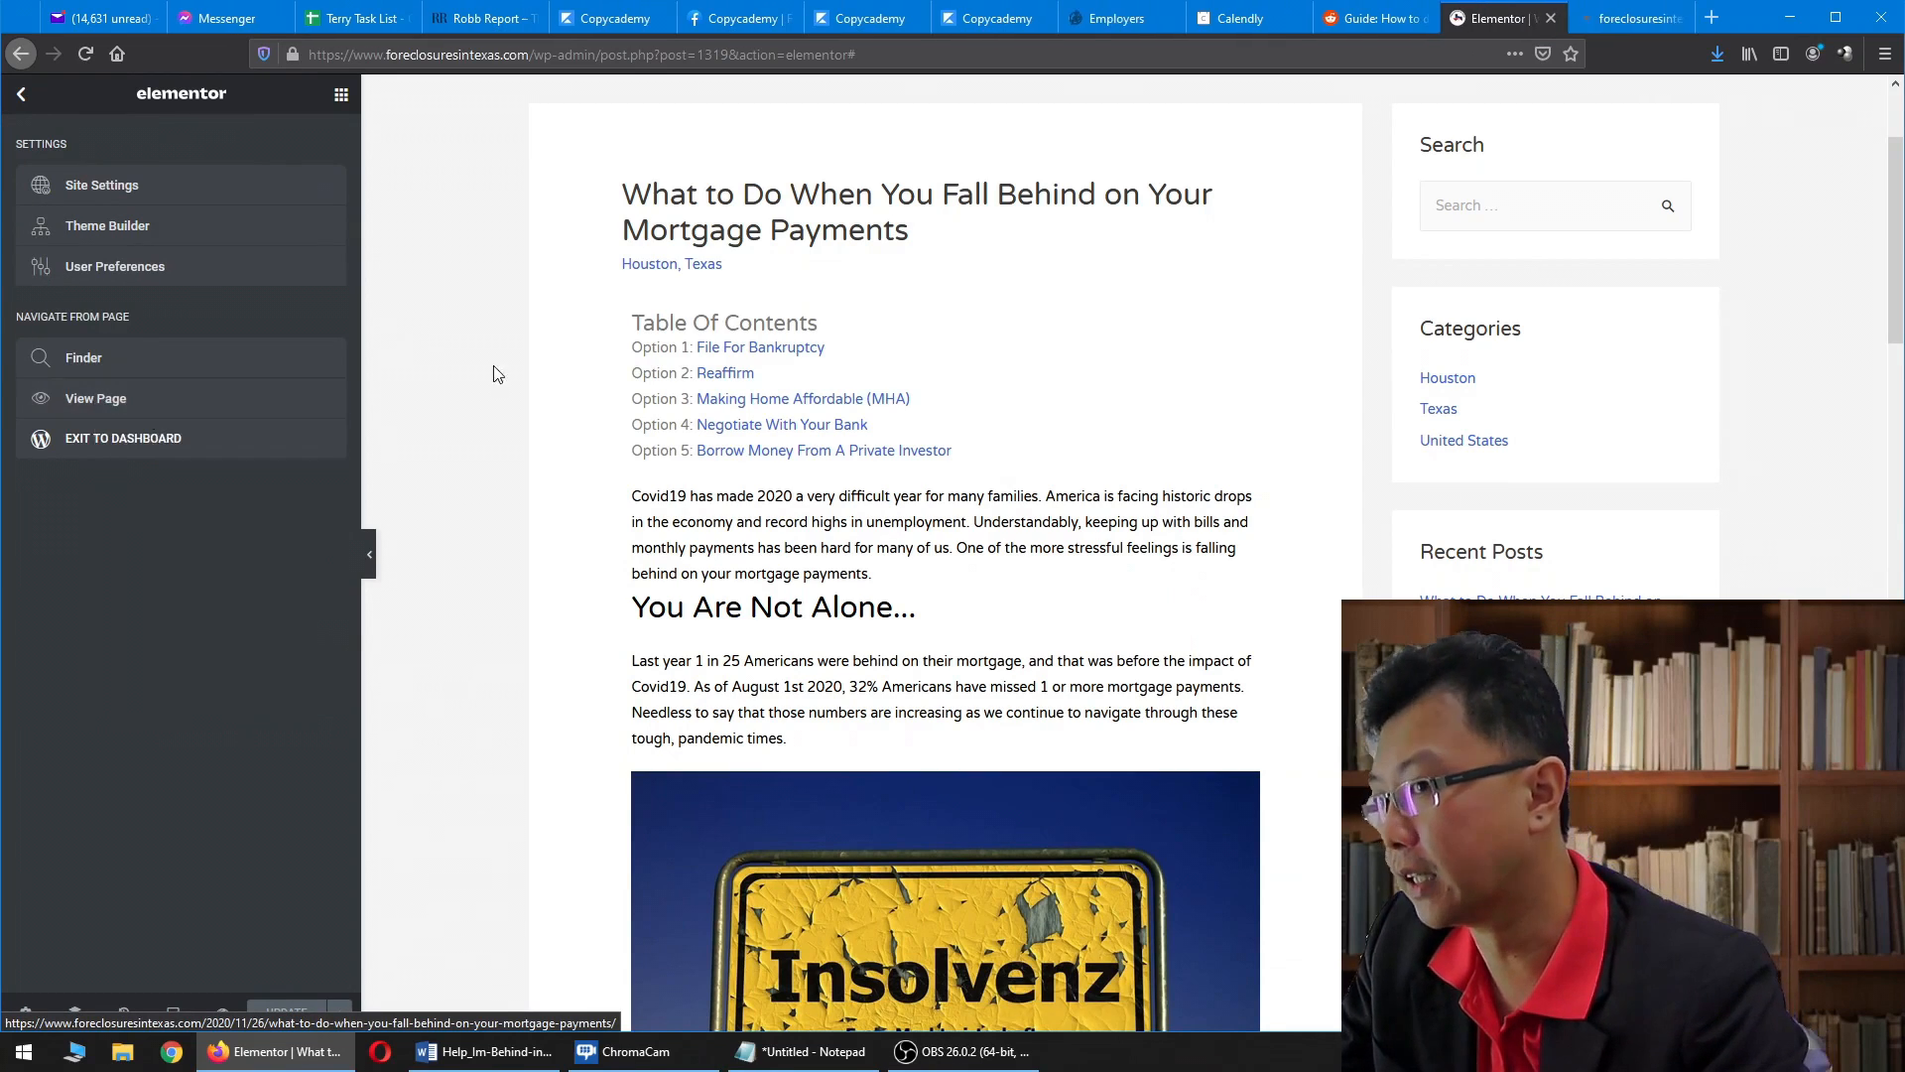
click(1627, 18)
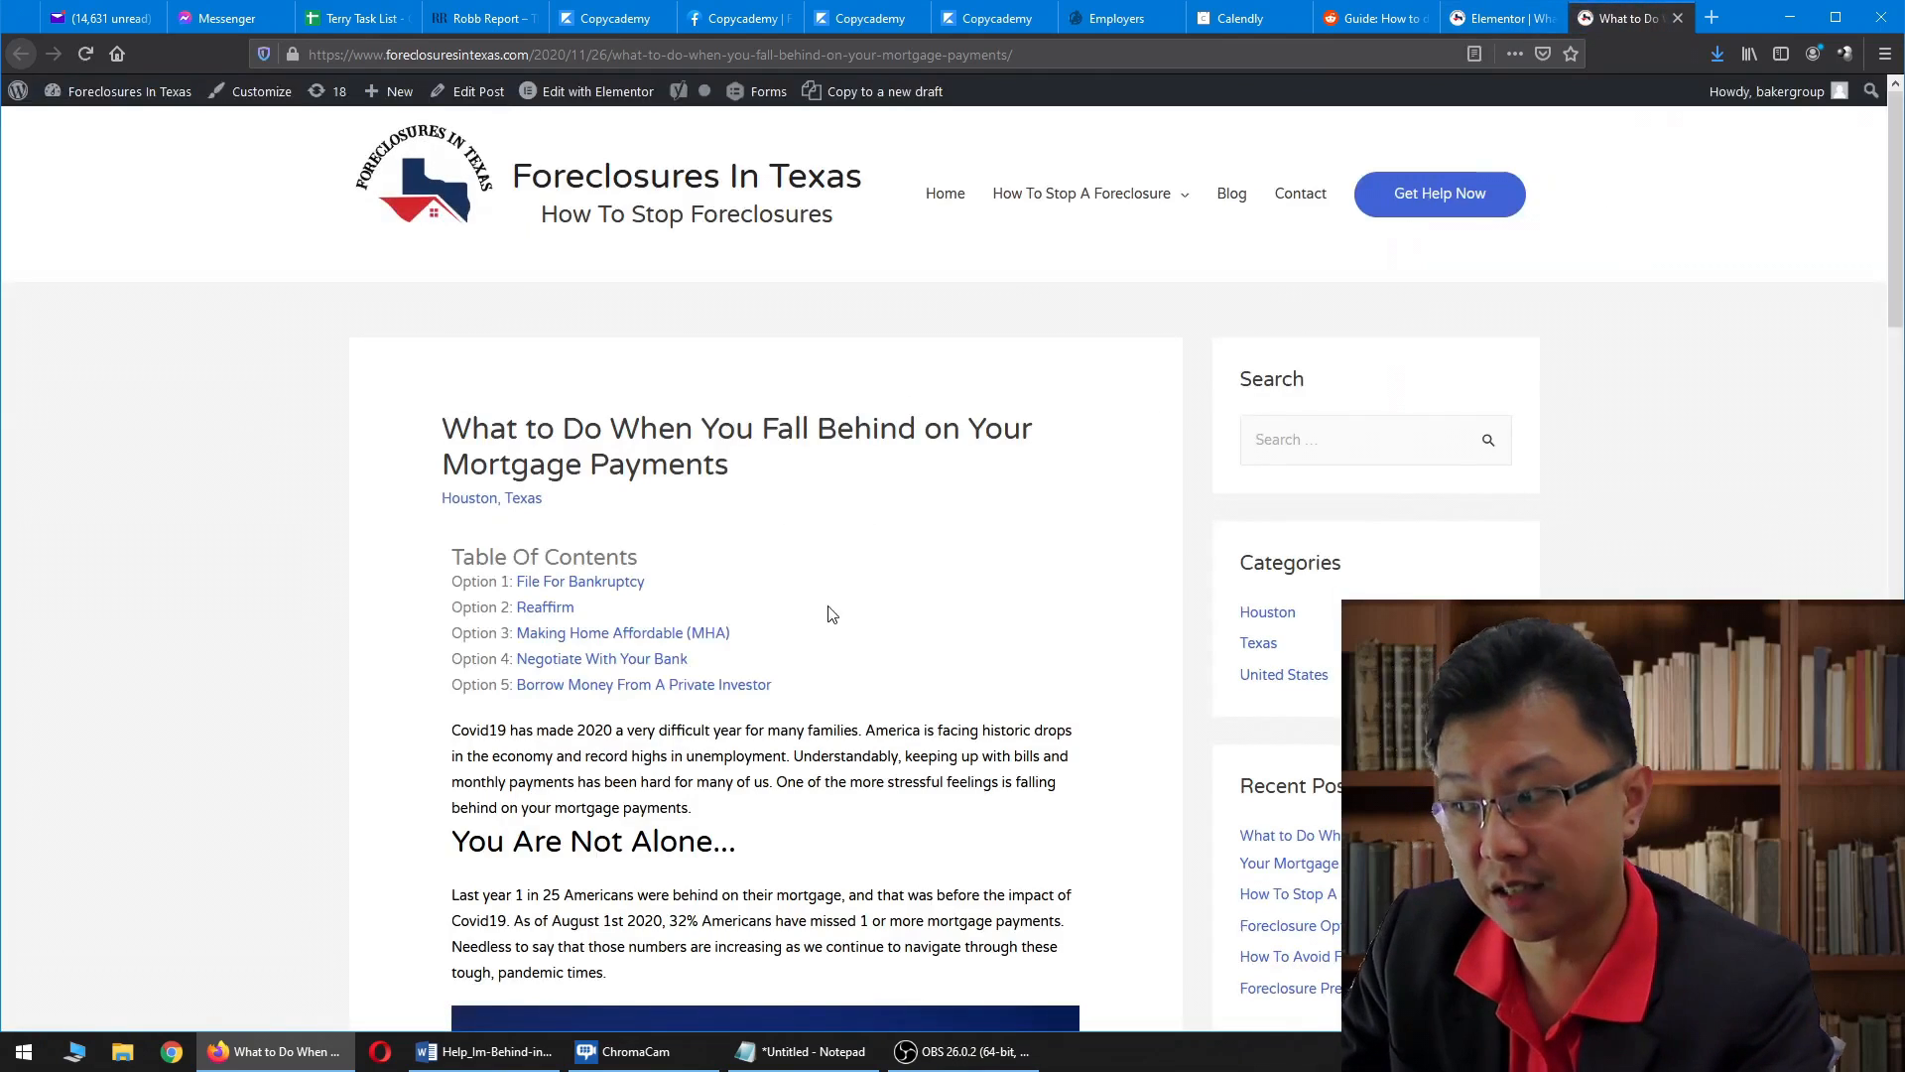
click(1501, 21)
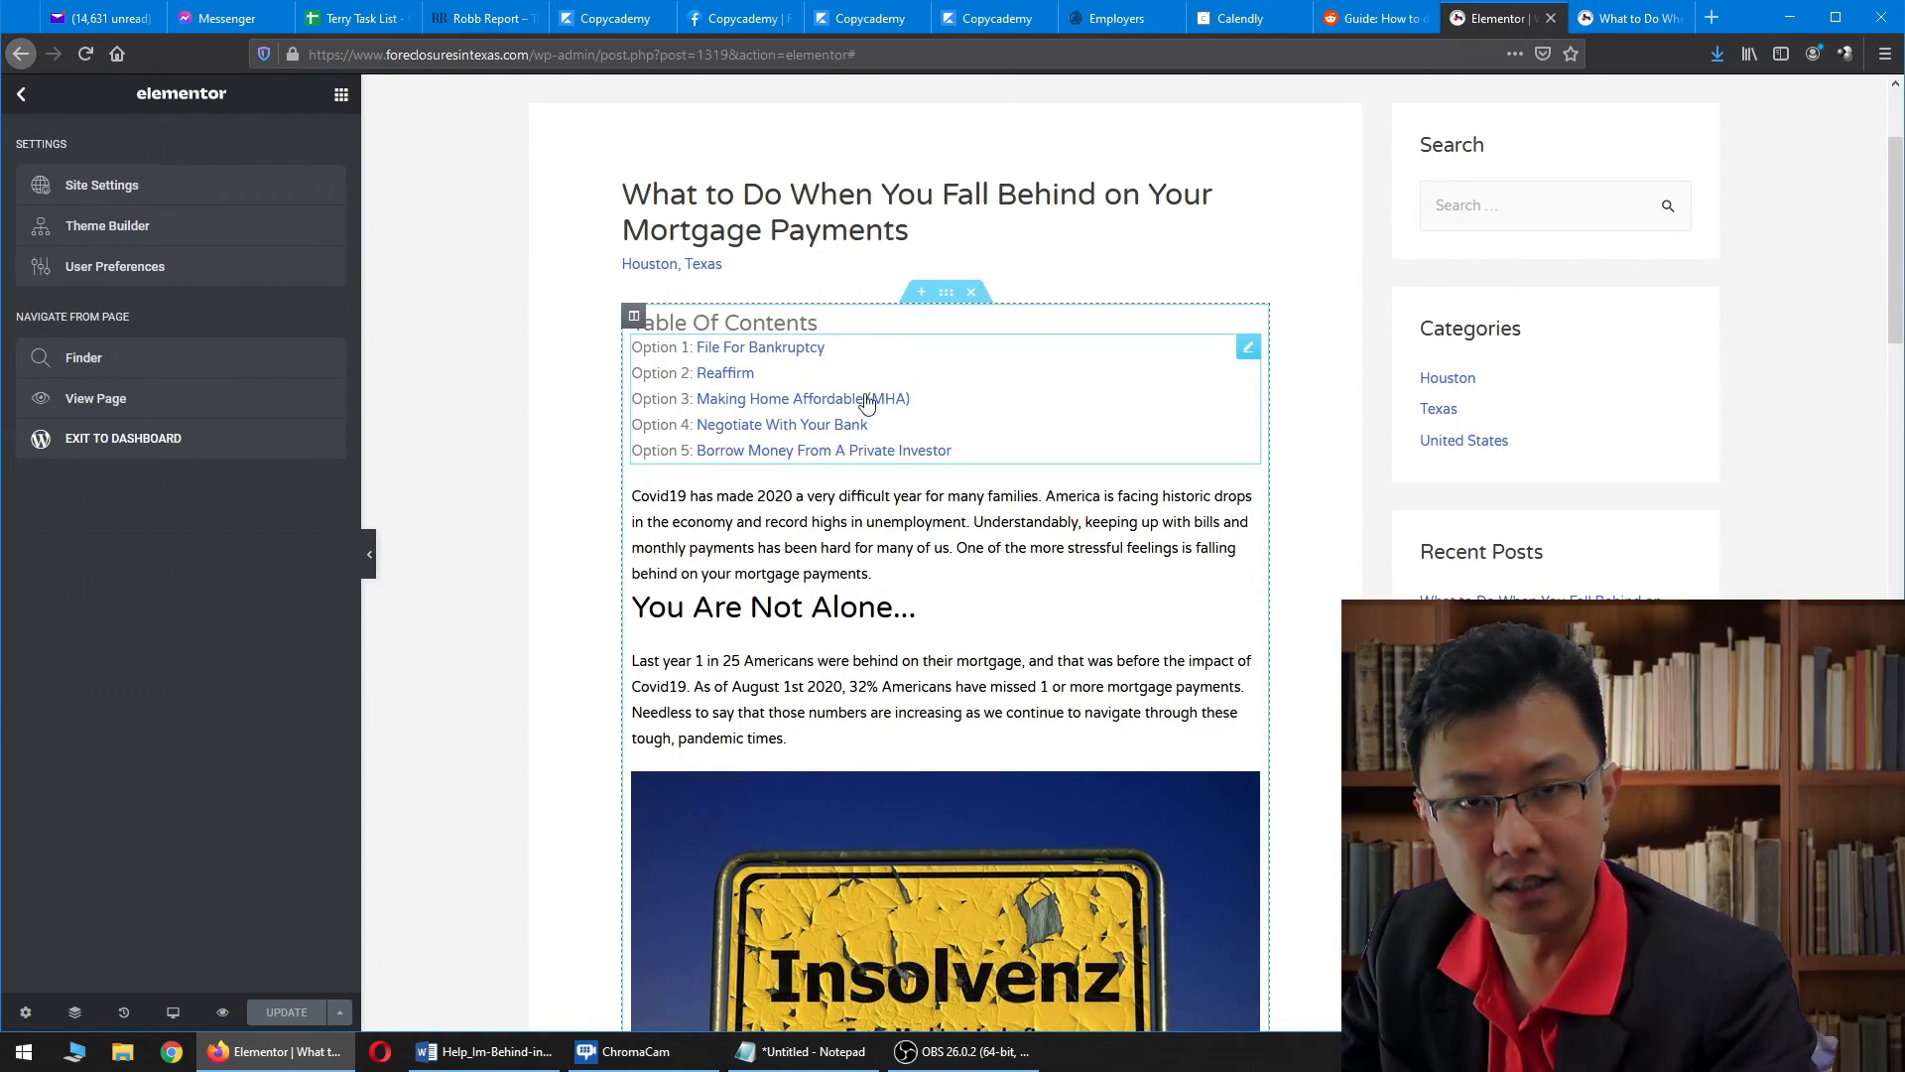
click(1619, 22)
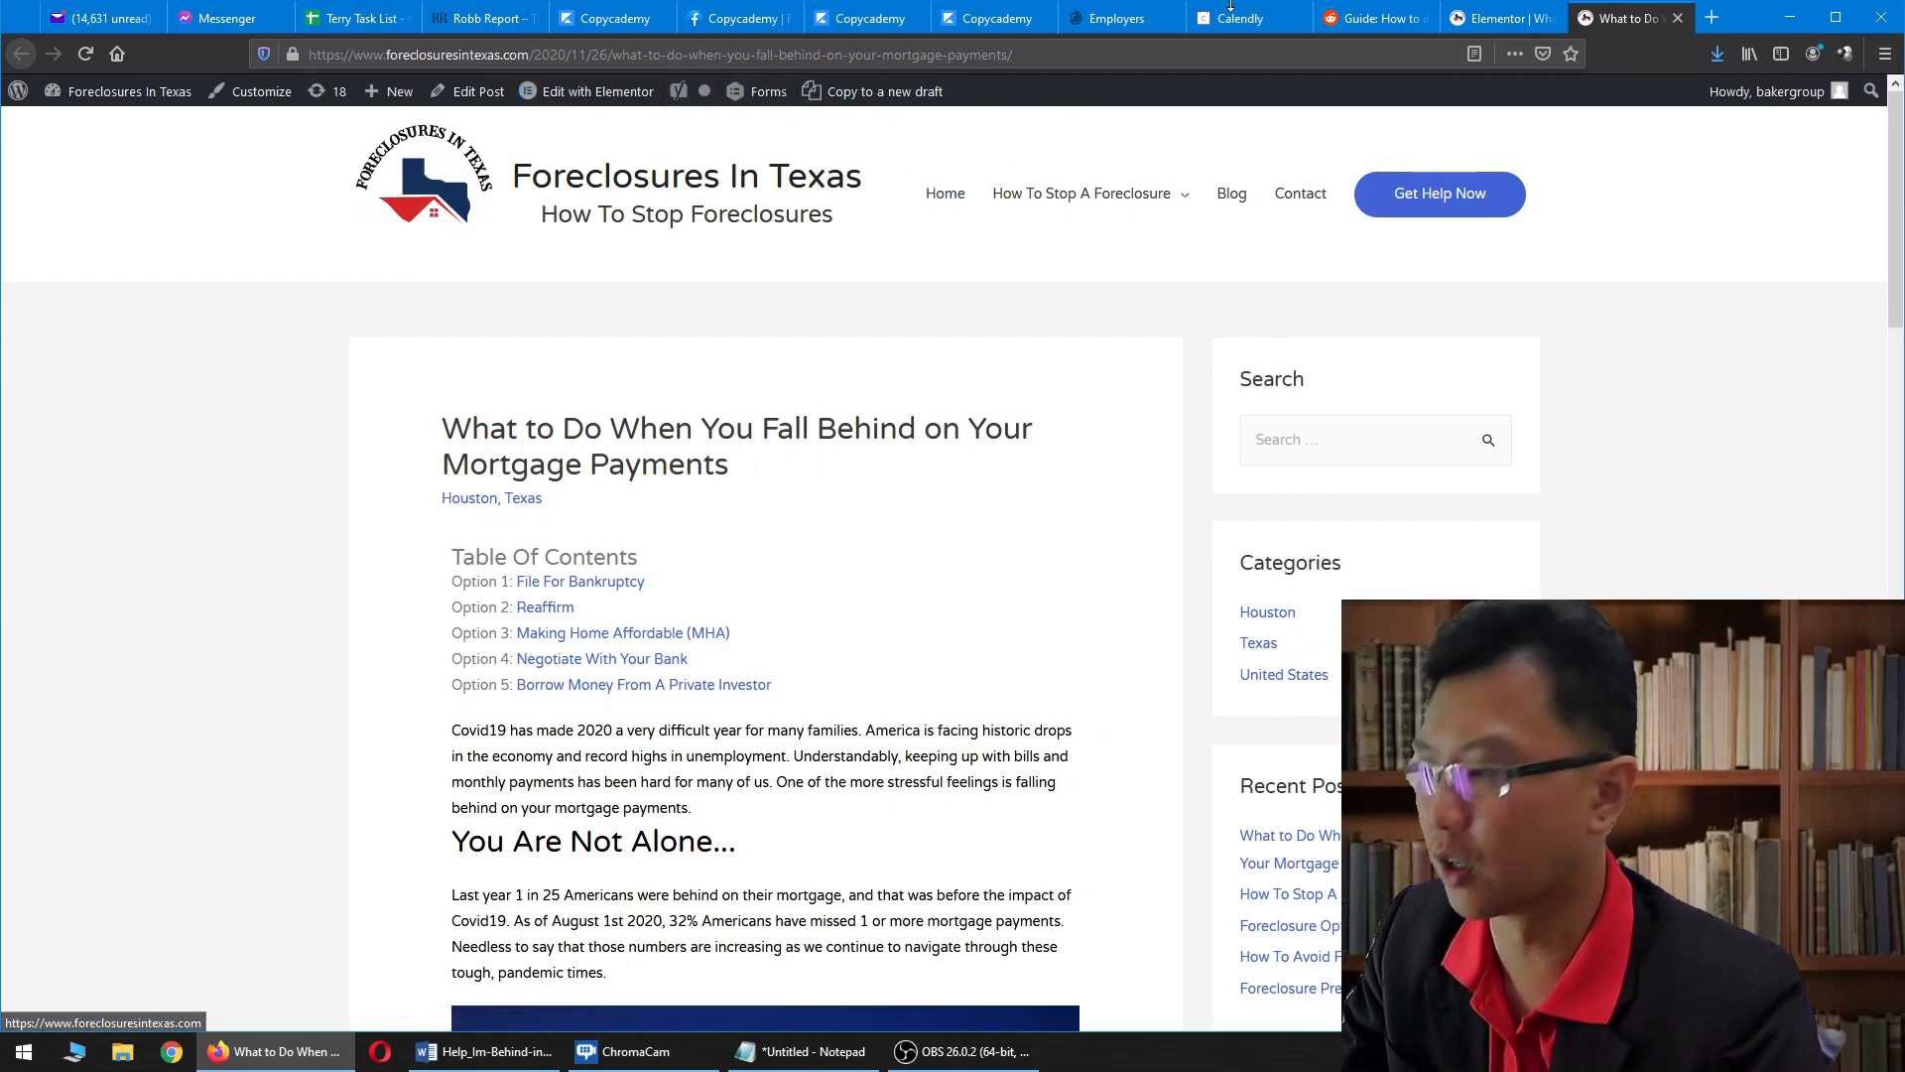
mouse_move(1108, 228)
click(1492, 18)
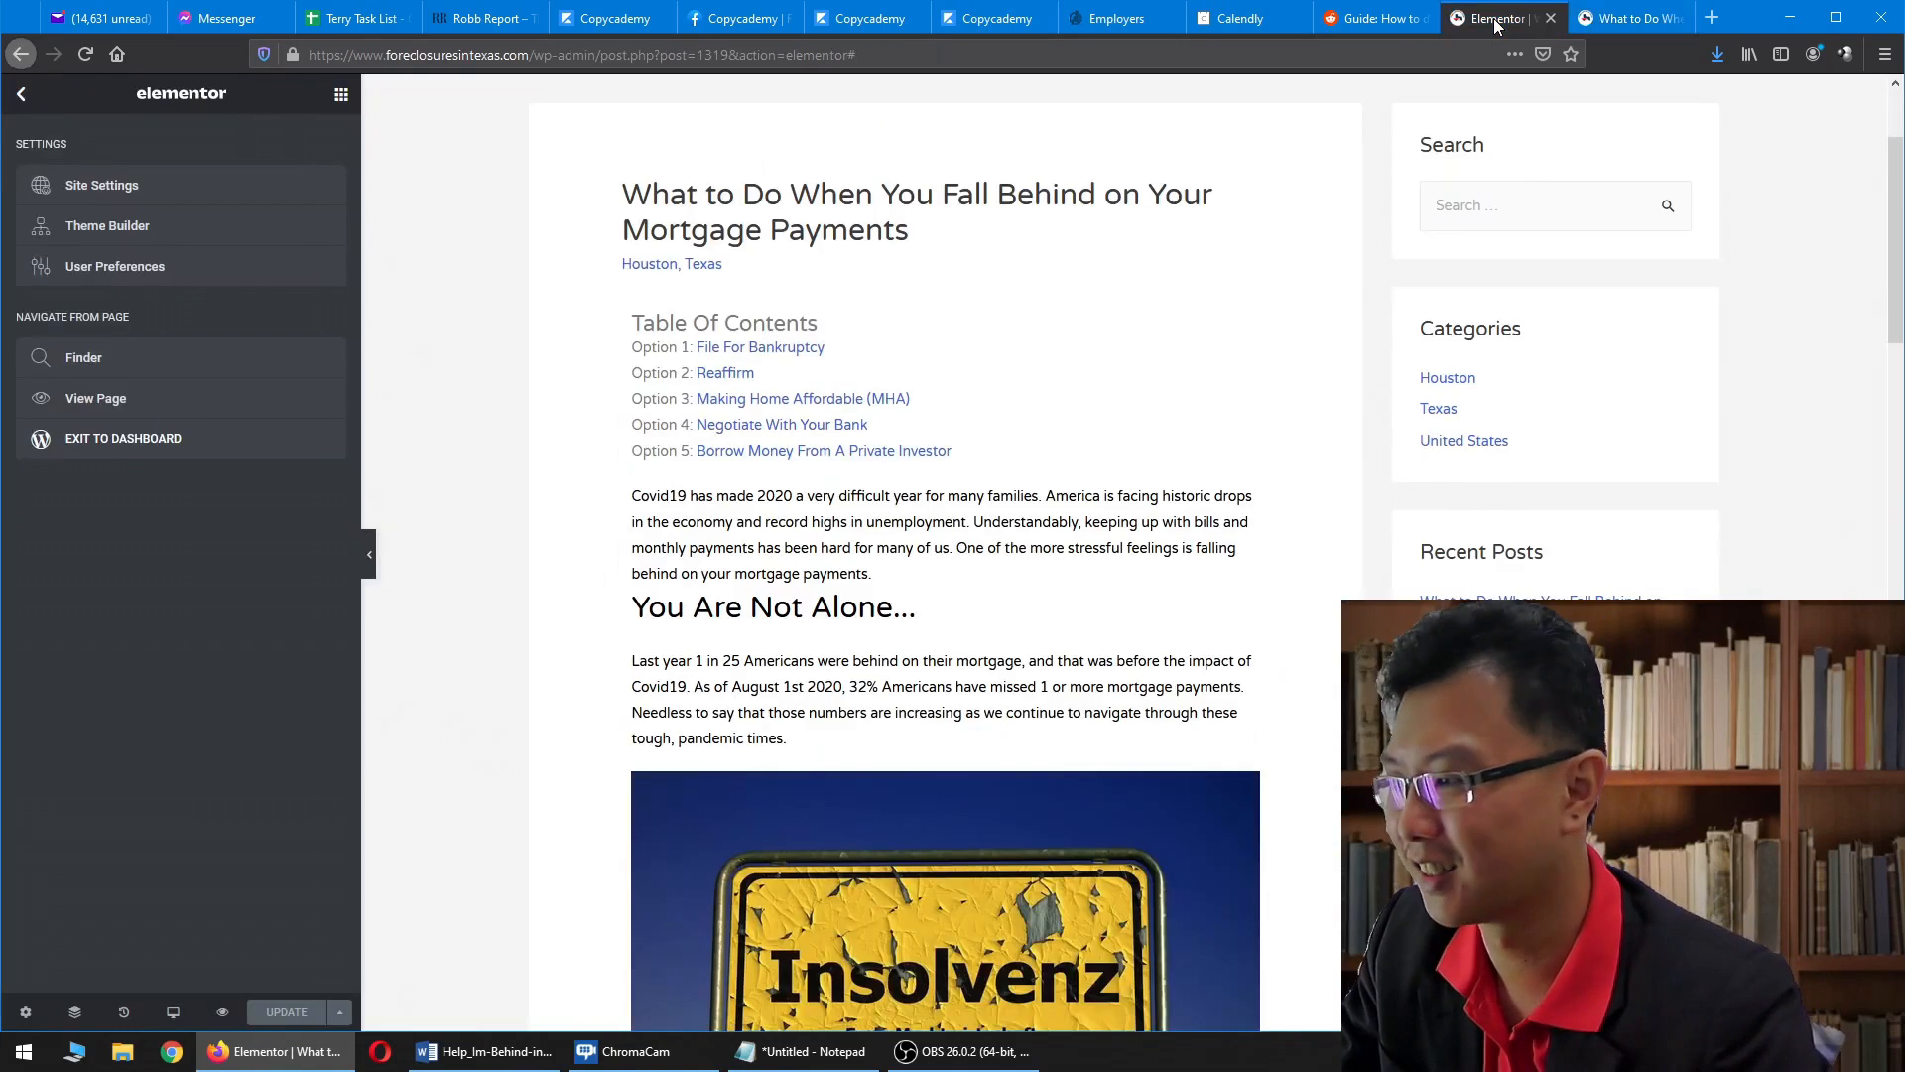
- Test all five table of contents links on the live post, returning to the start of the page between them
click(1635, 21)
click(612, 589)
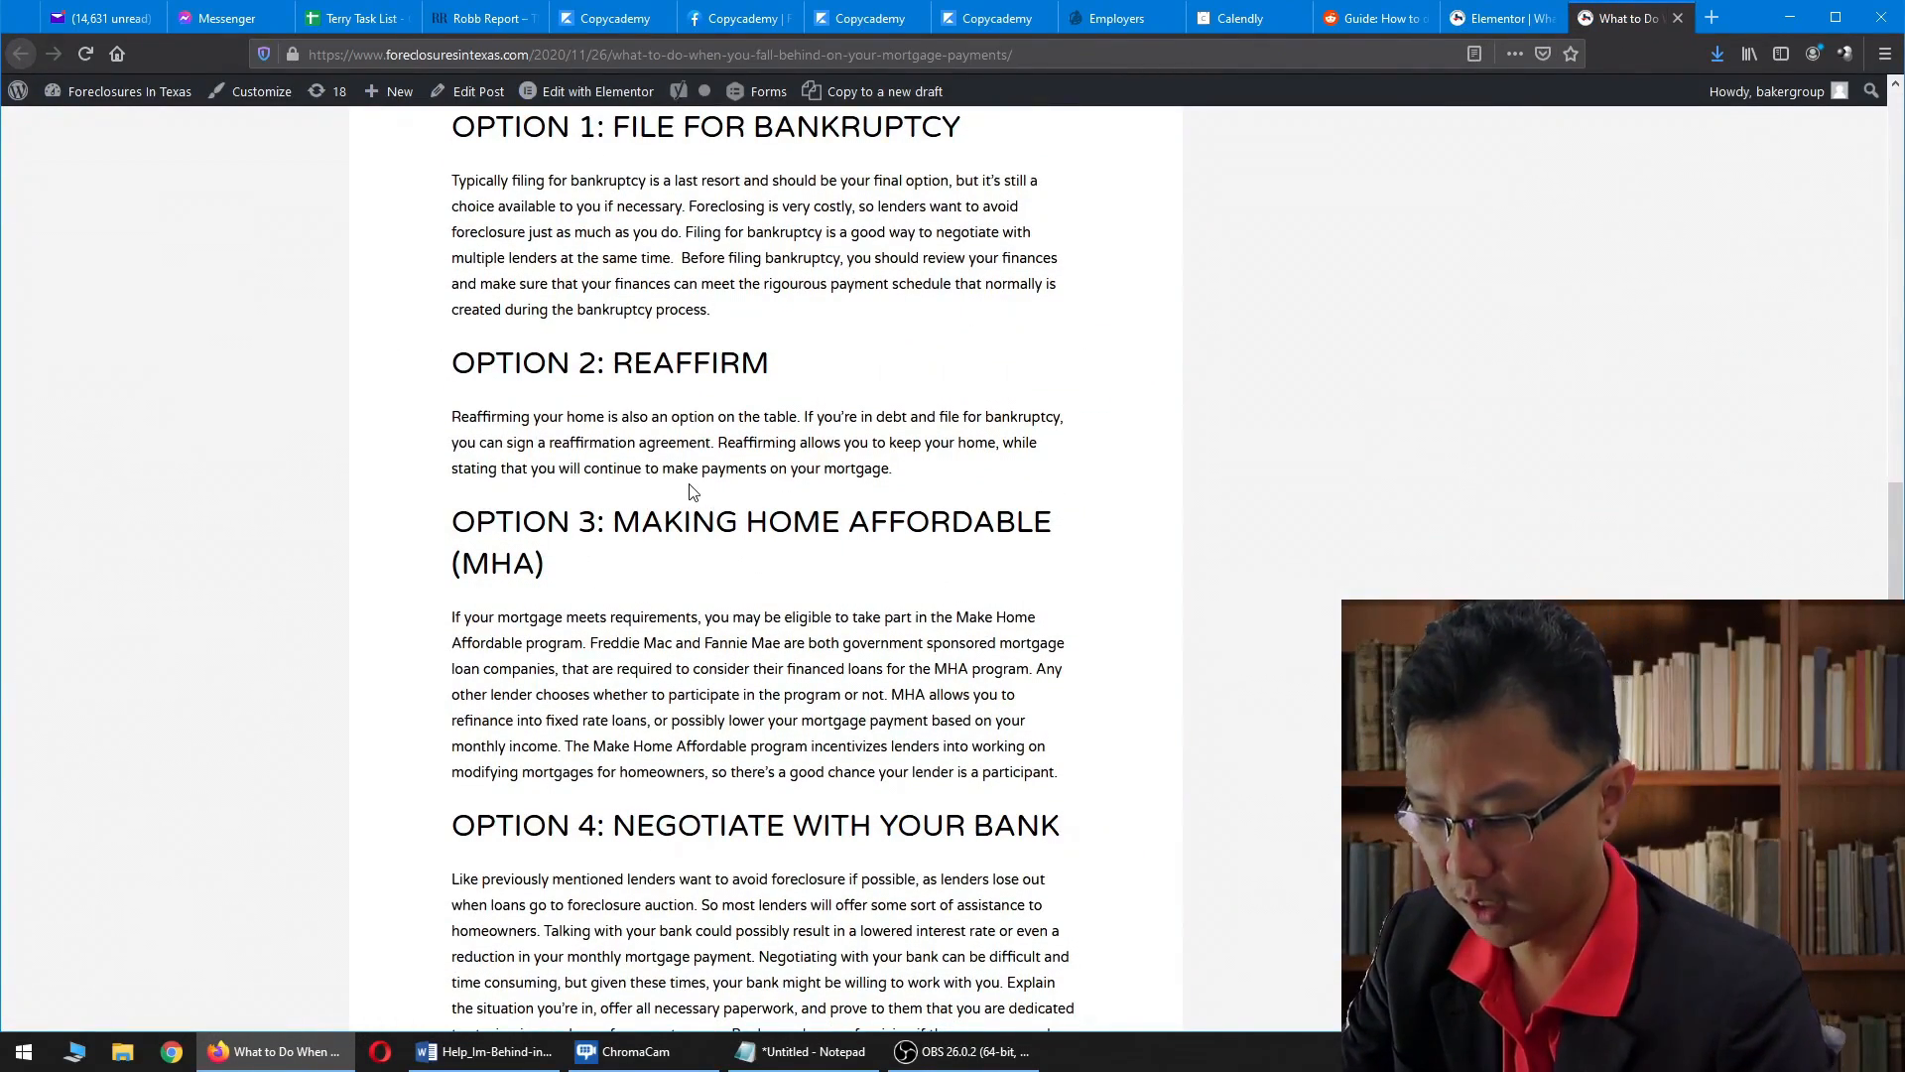
key(Home)
click(542, 611)
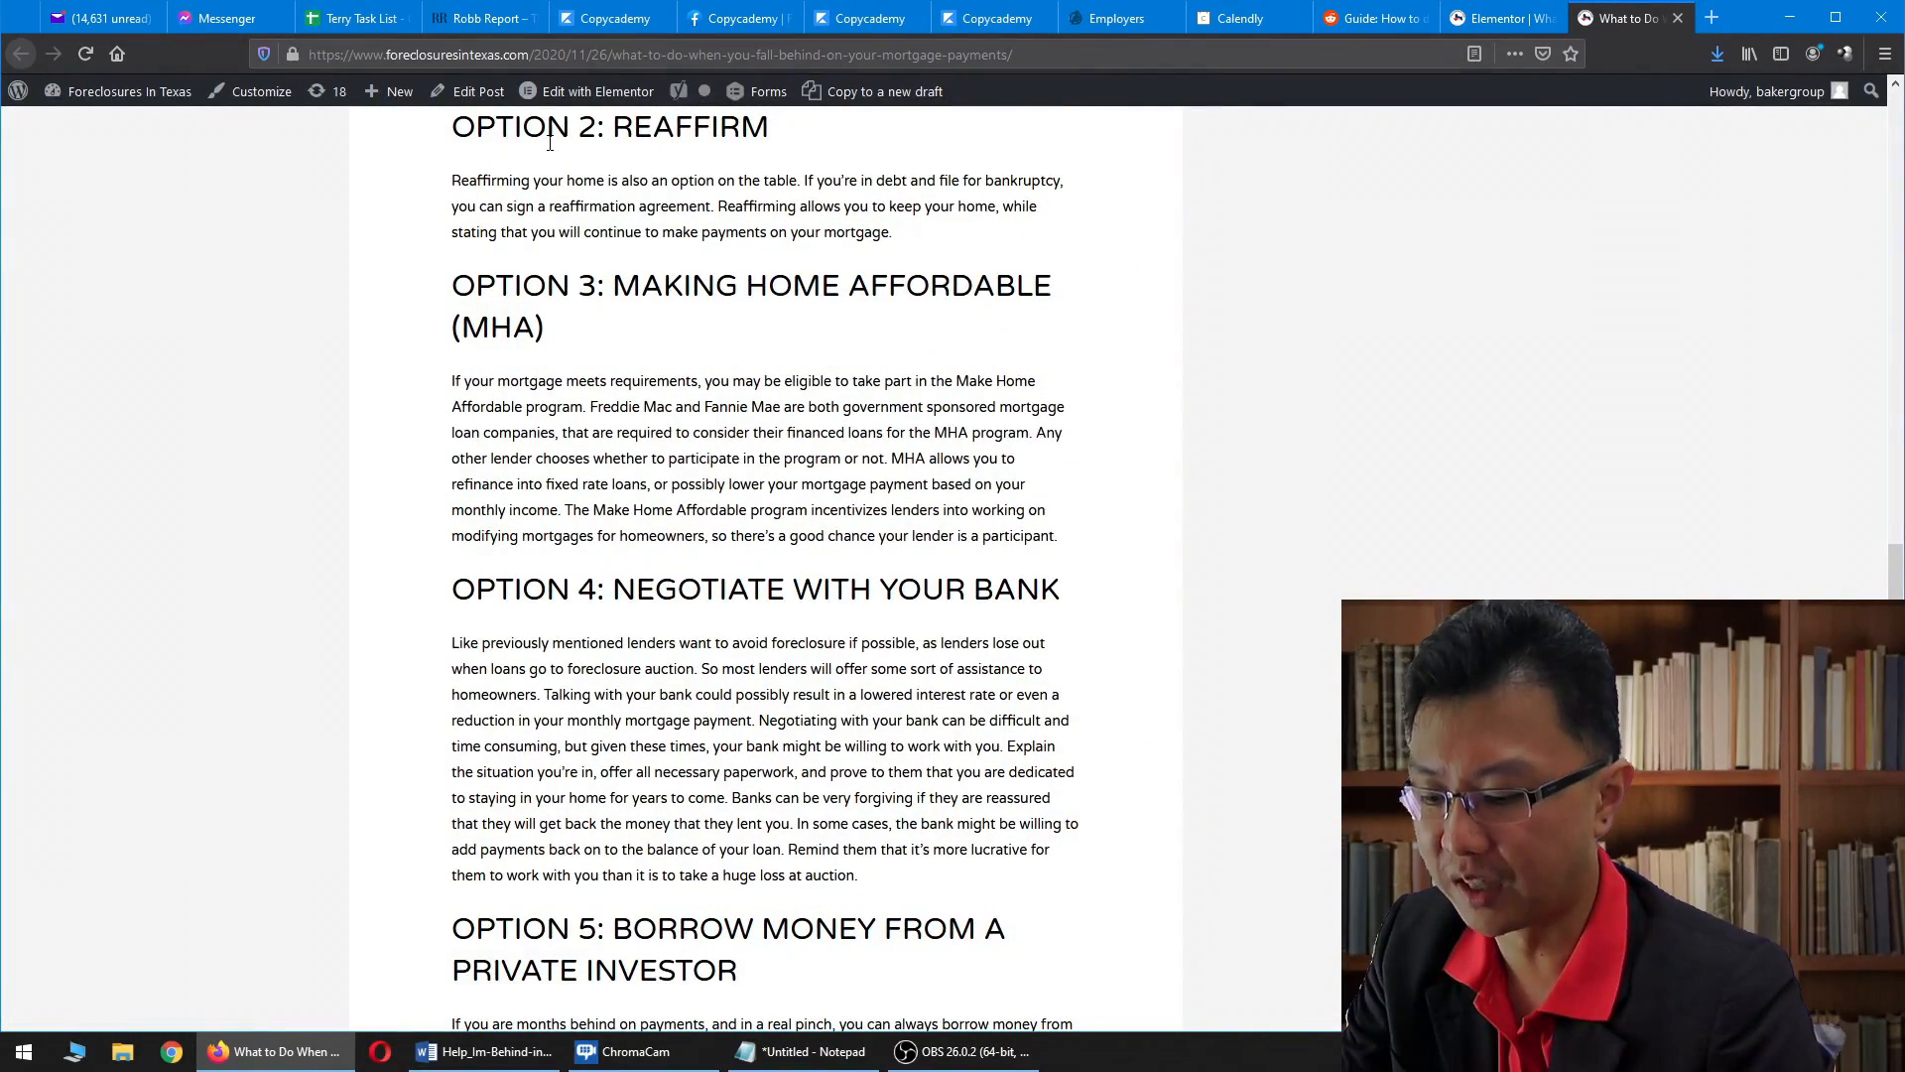
key(Home)
click(1020, 592)
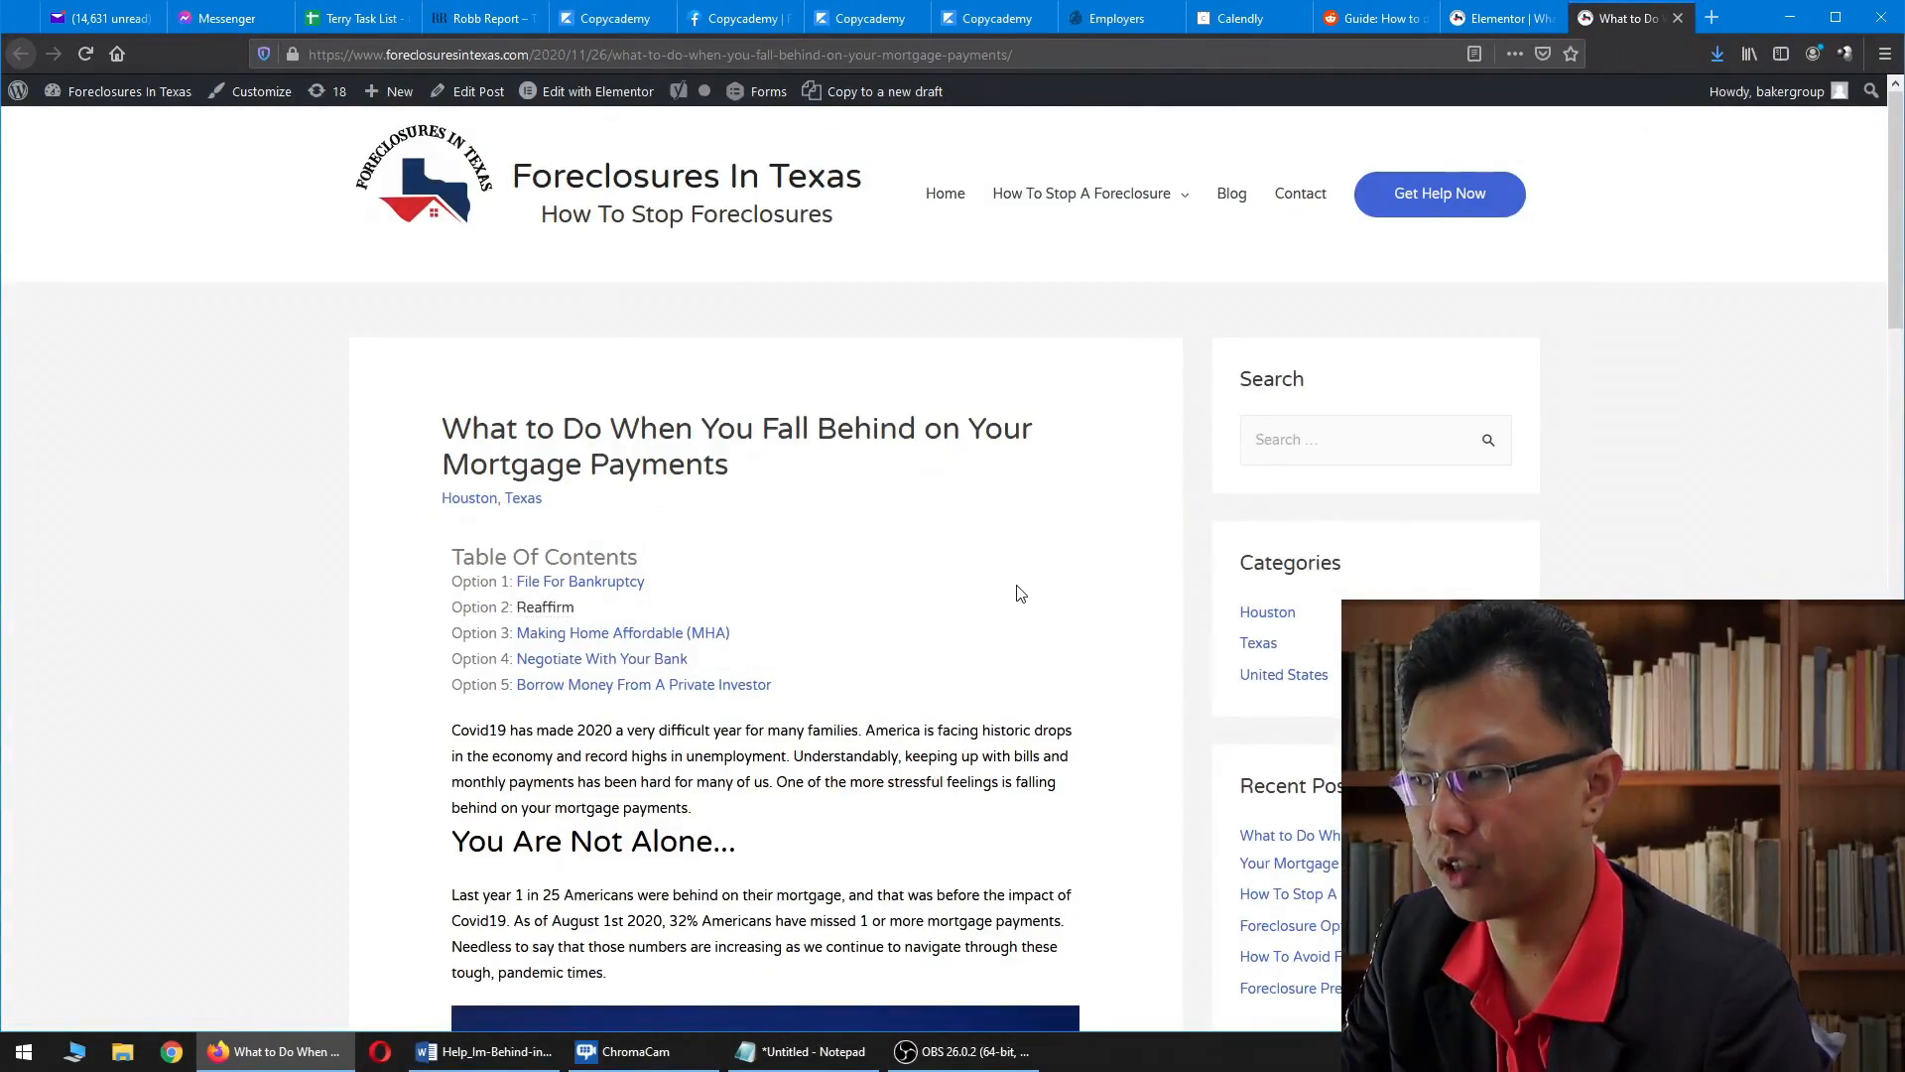
click(698, 632)
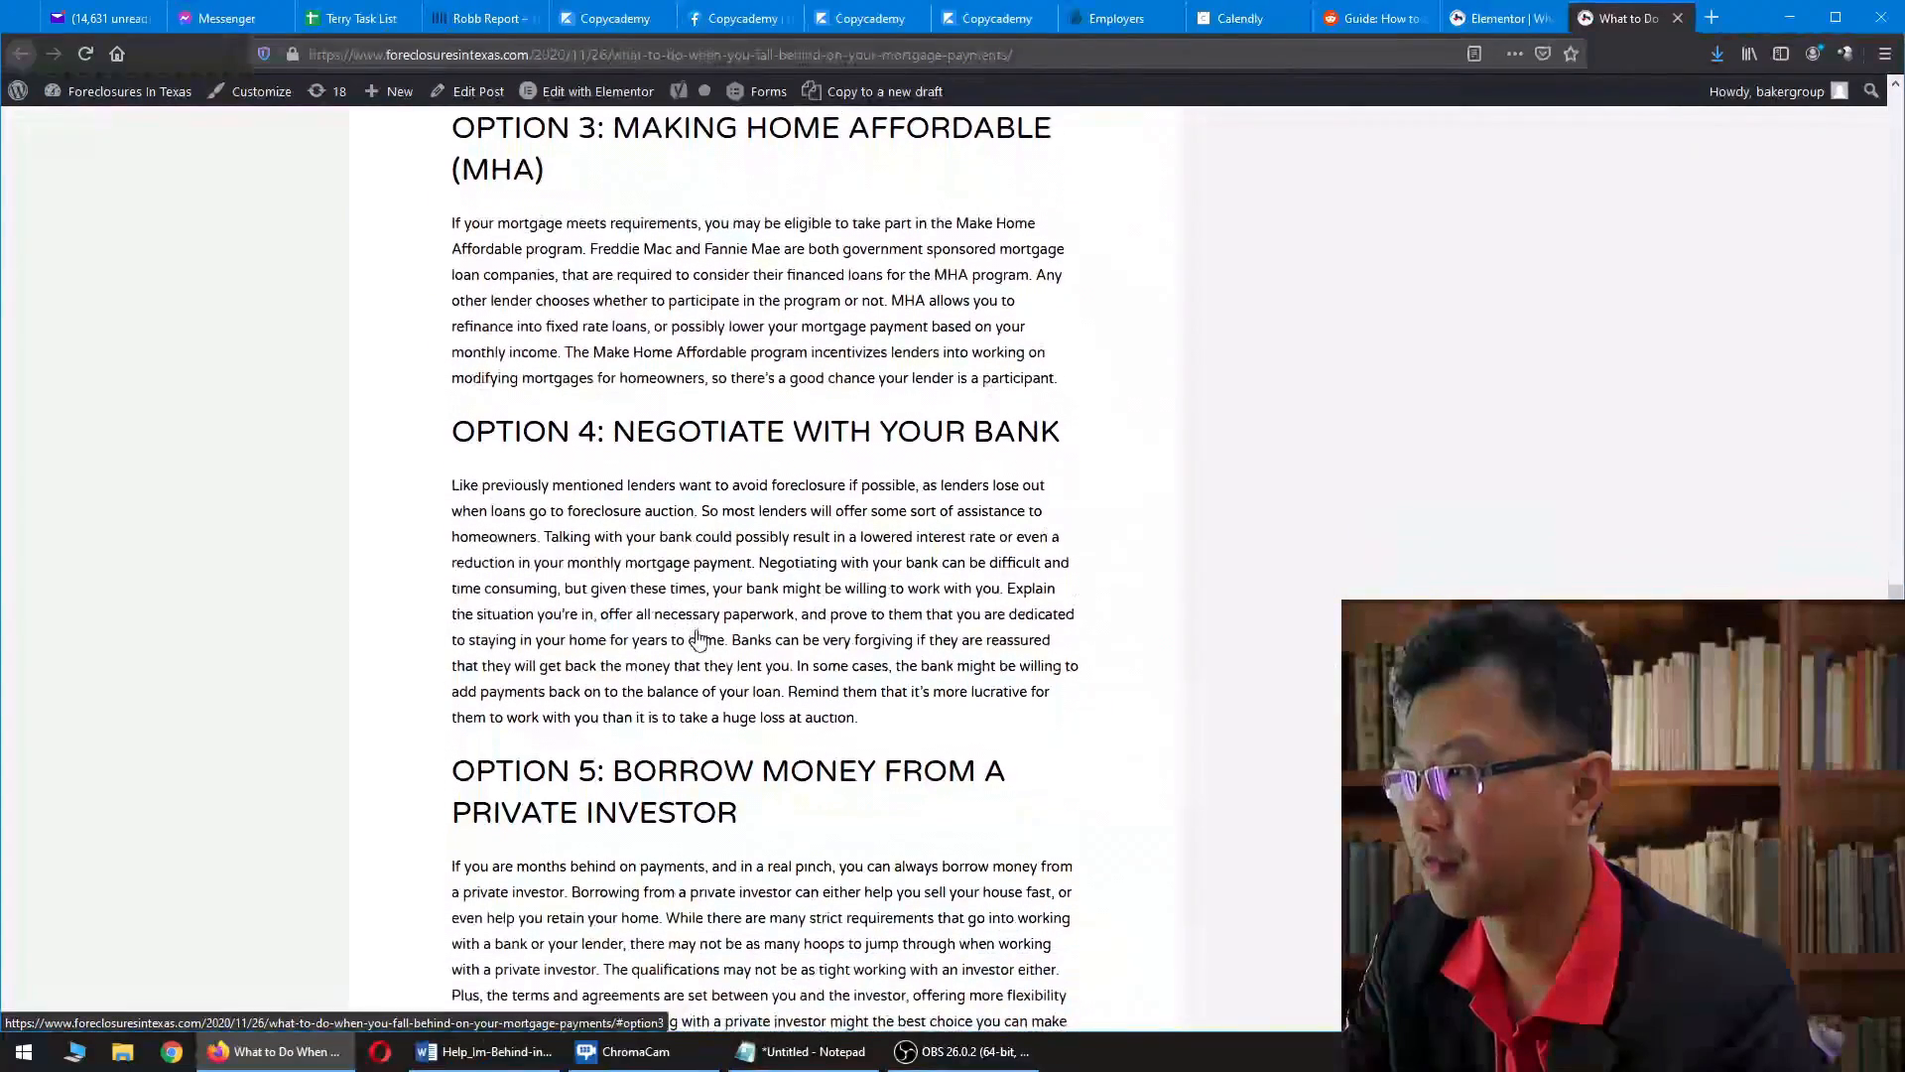
key(Home)
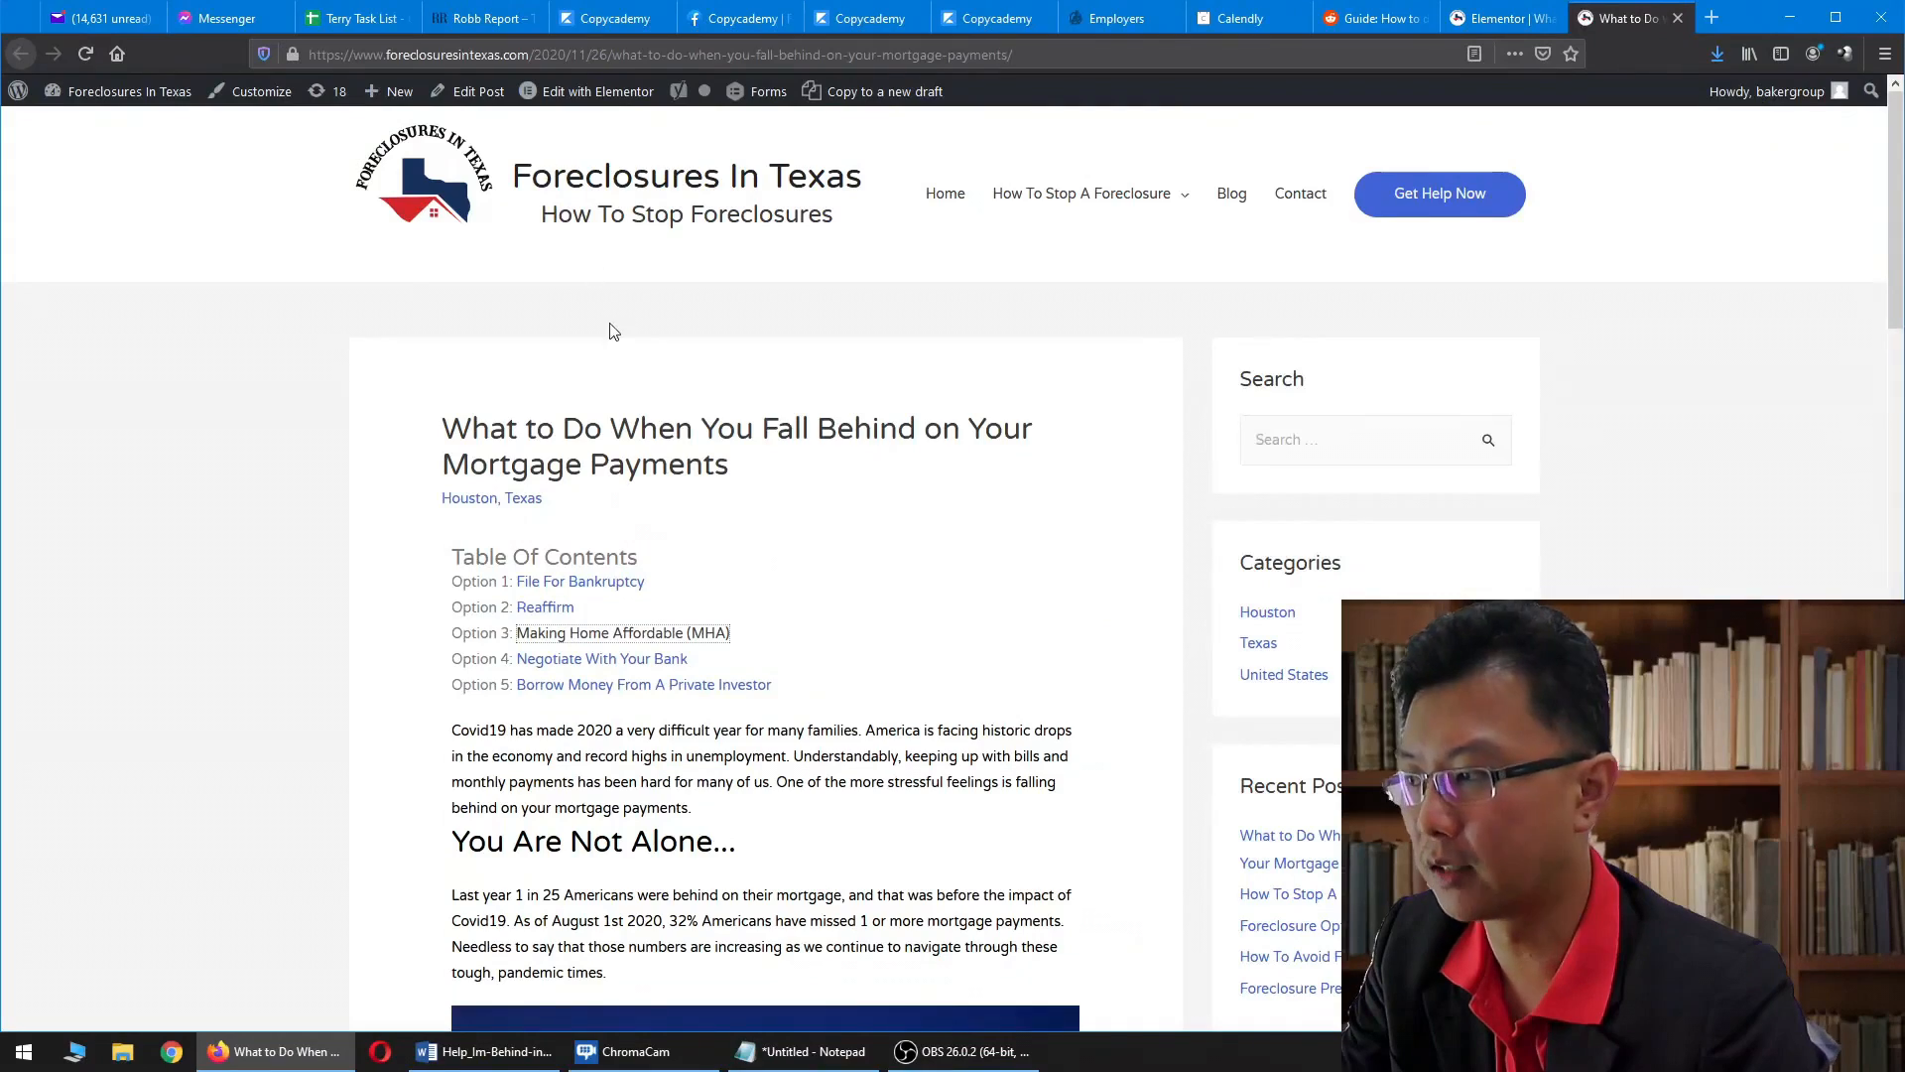
click(646, 661)
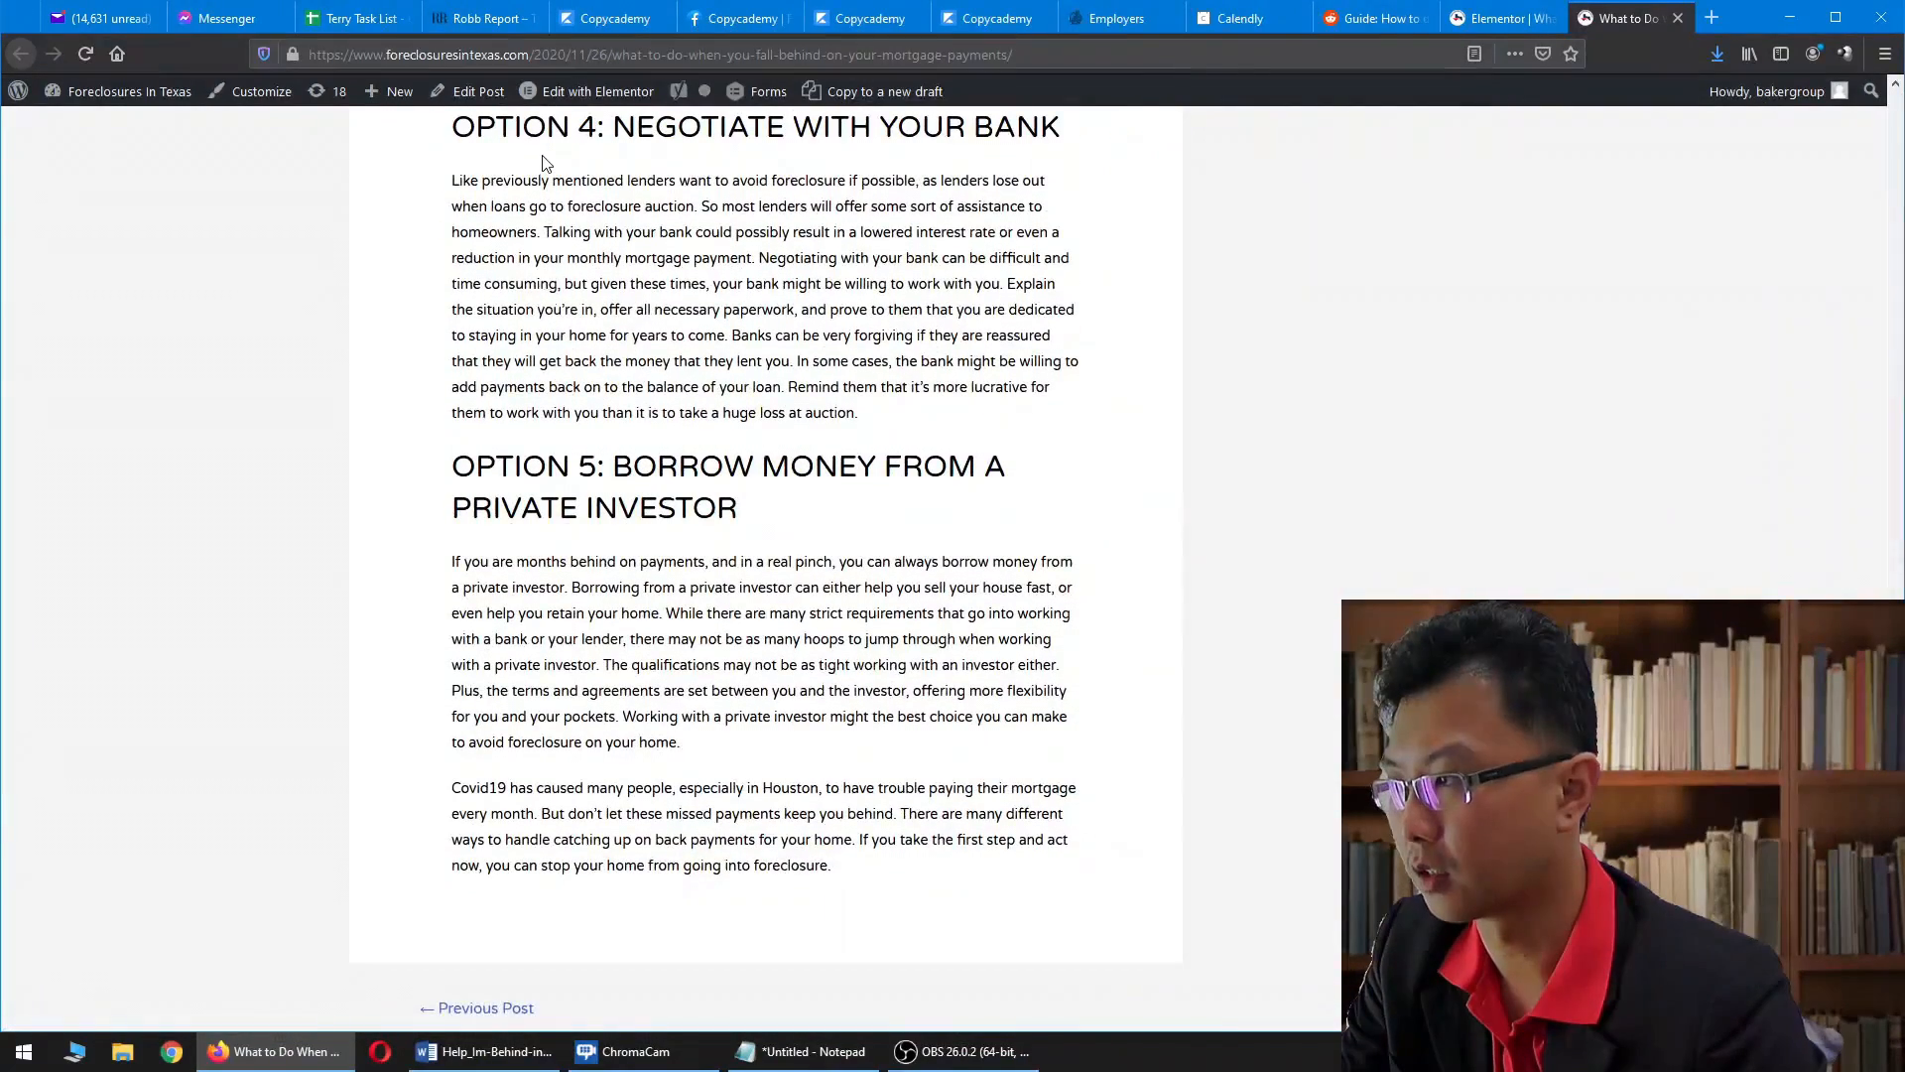
drag(1896, 793, 1896, 179)
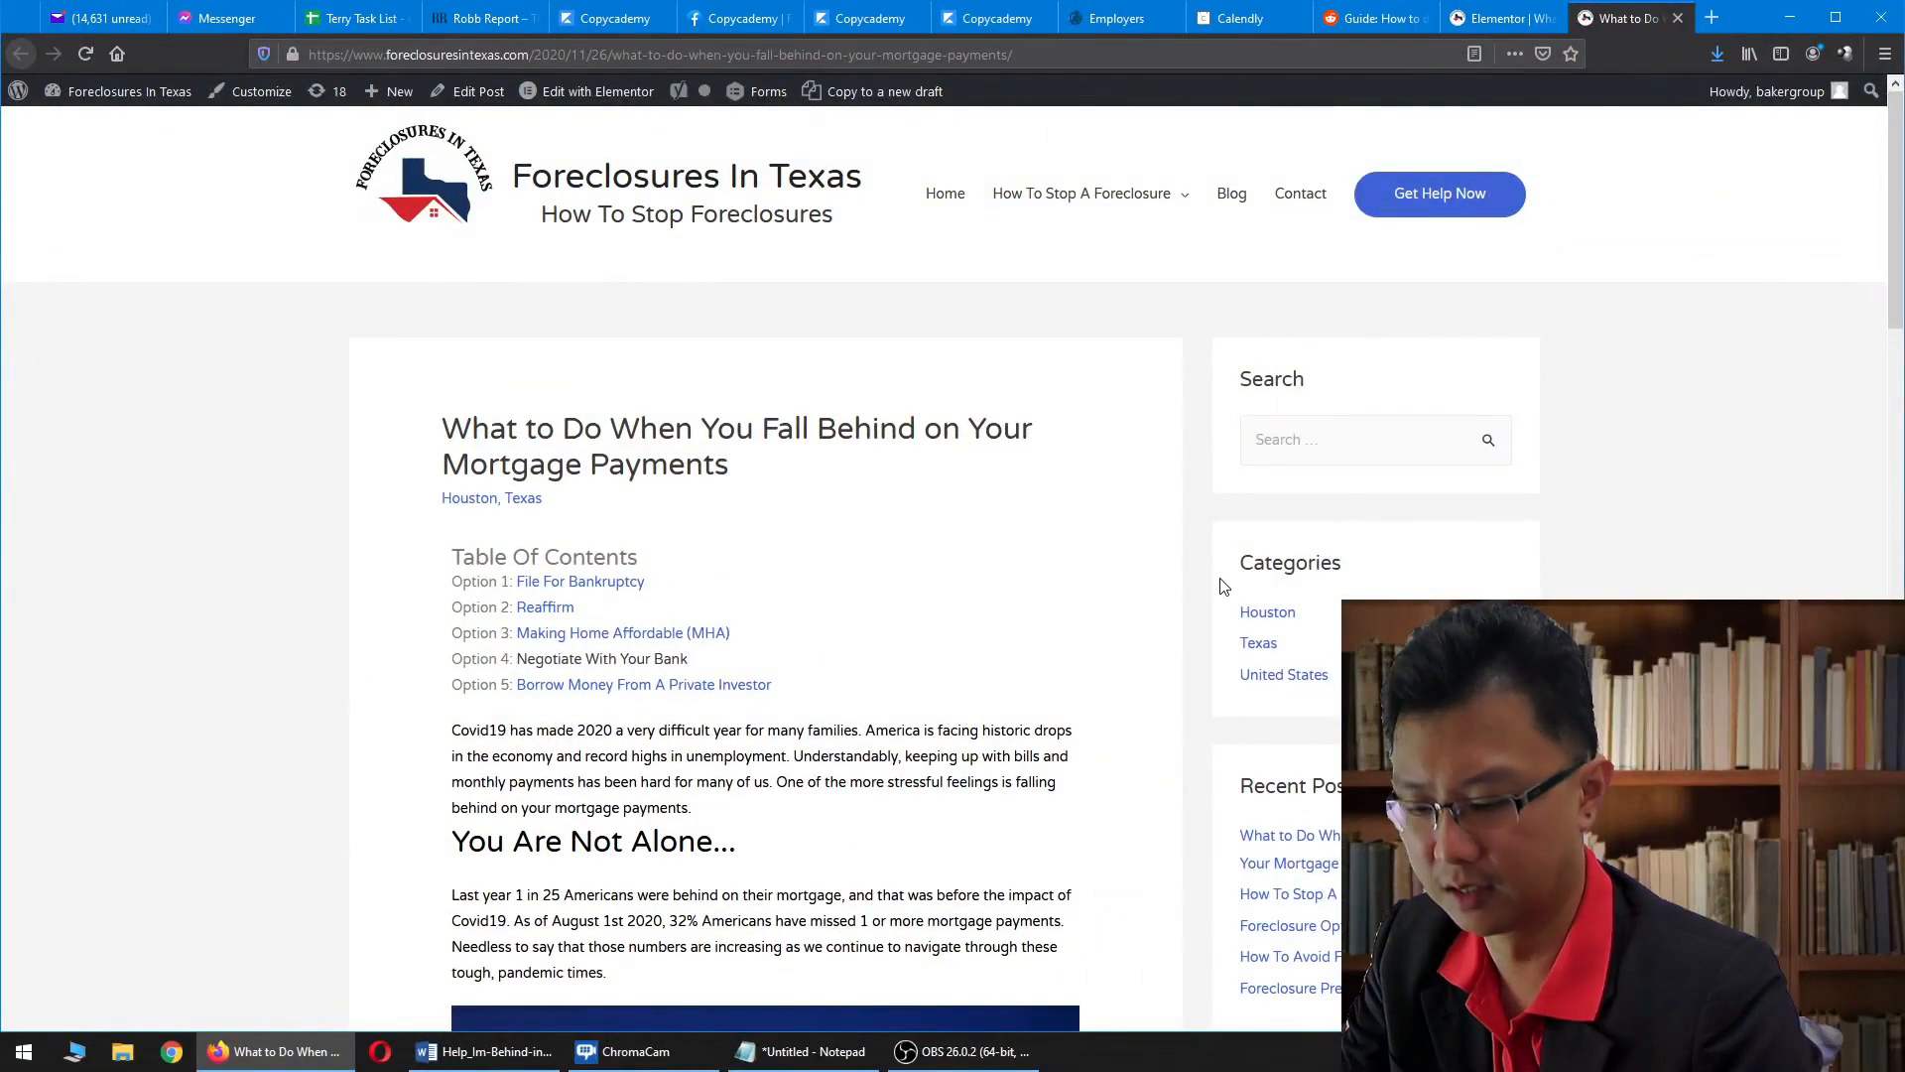
click(595, 685)
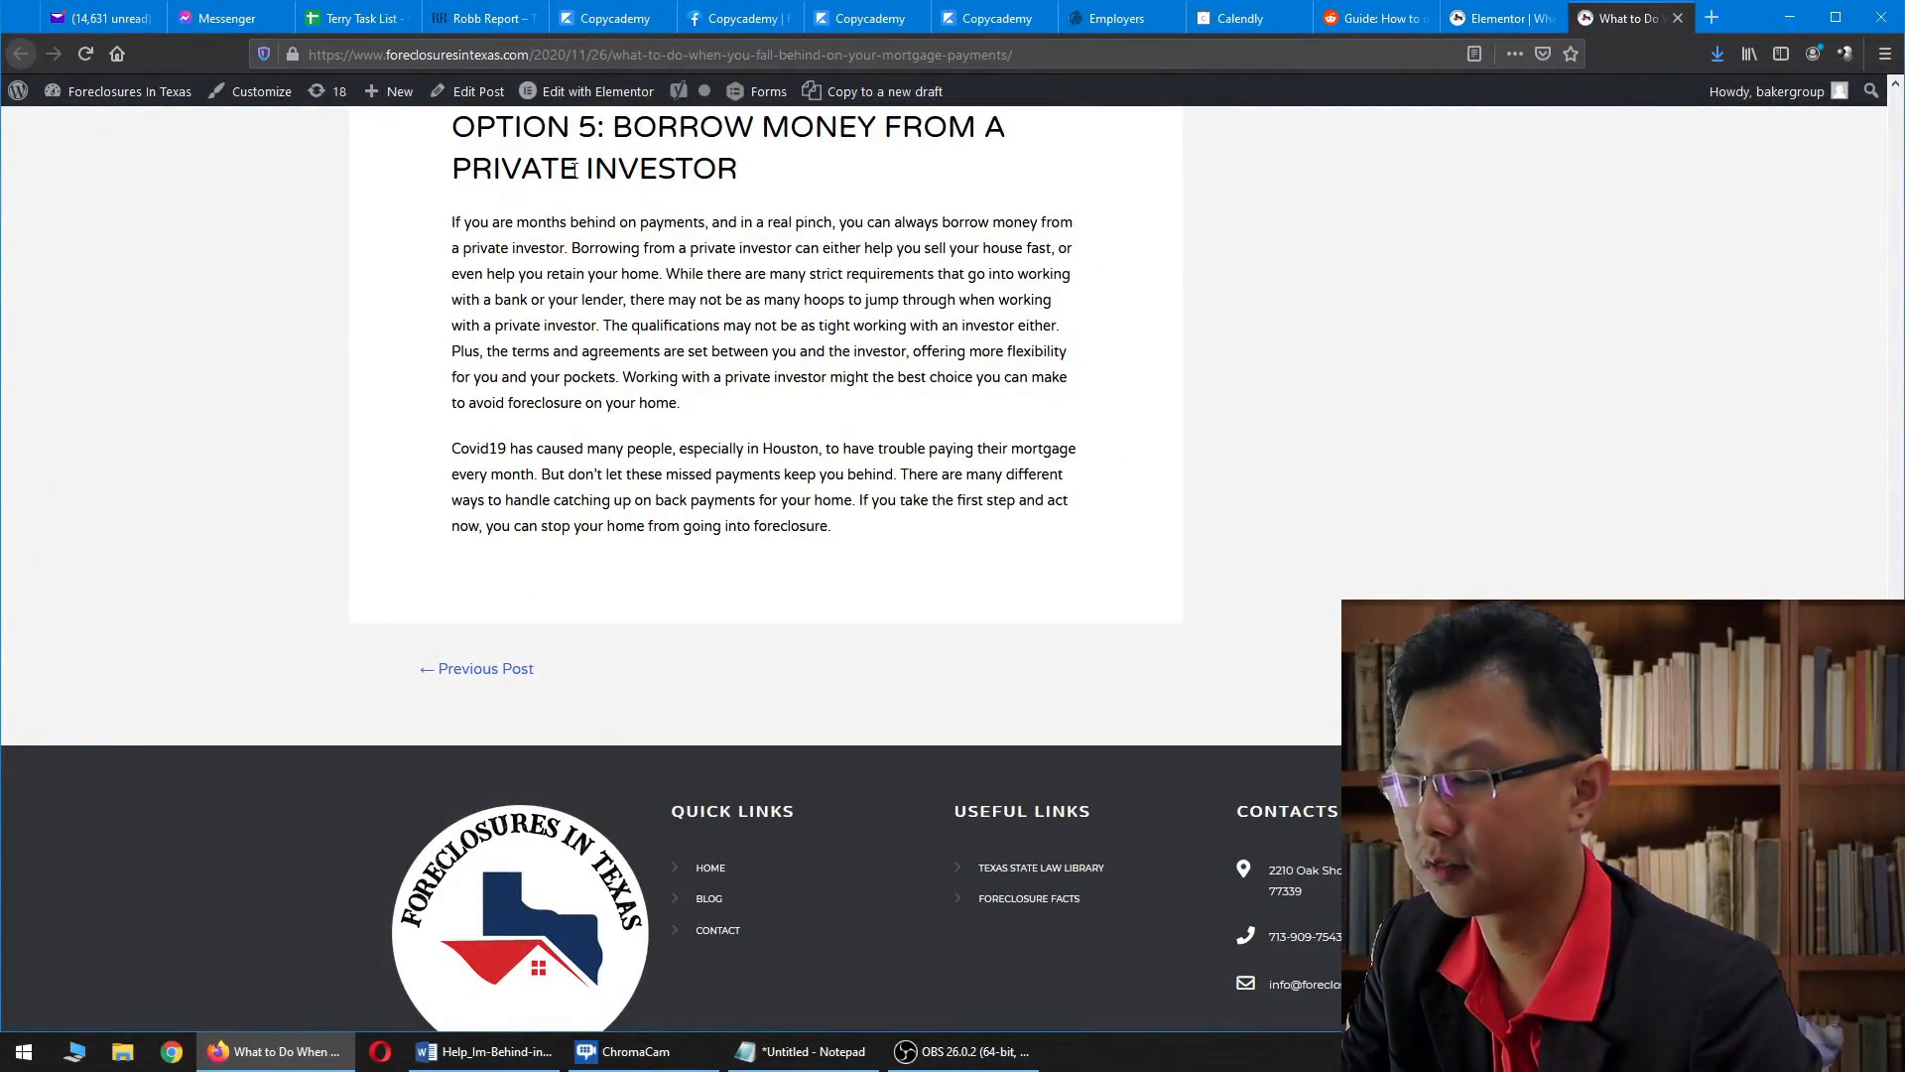
- Return to Elementor, check the ID of the menu anchor above the closing Covid19 paragraph, and go back to the table of contents
click(1503, 18)
drag(1896, 260, 1895, 801)
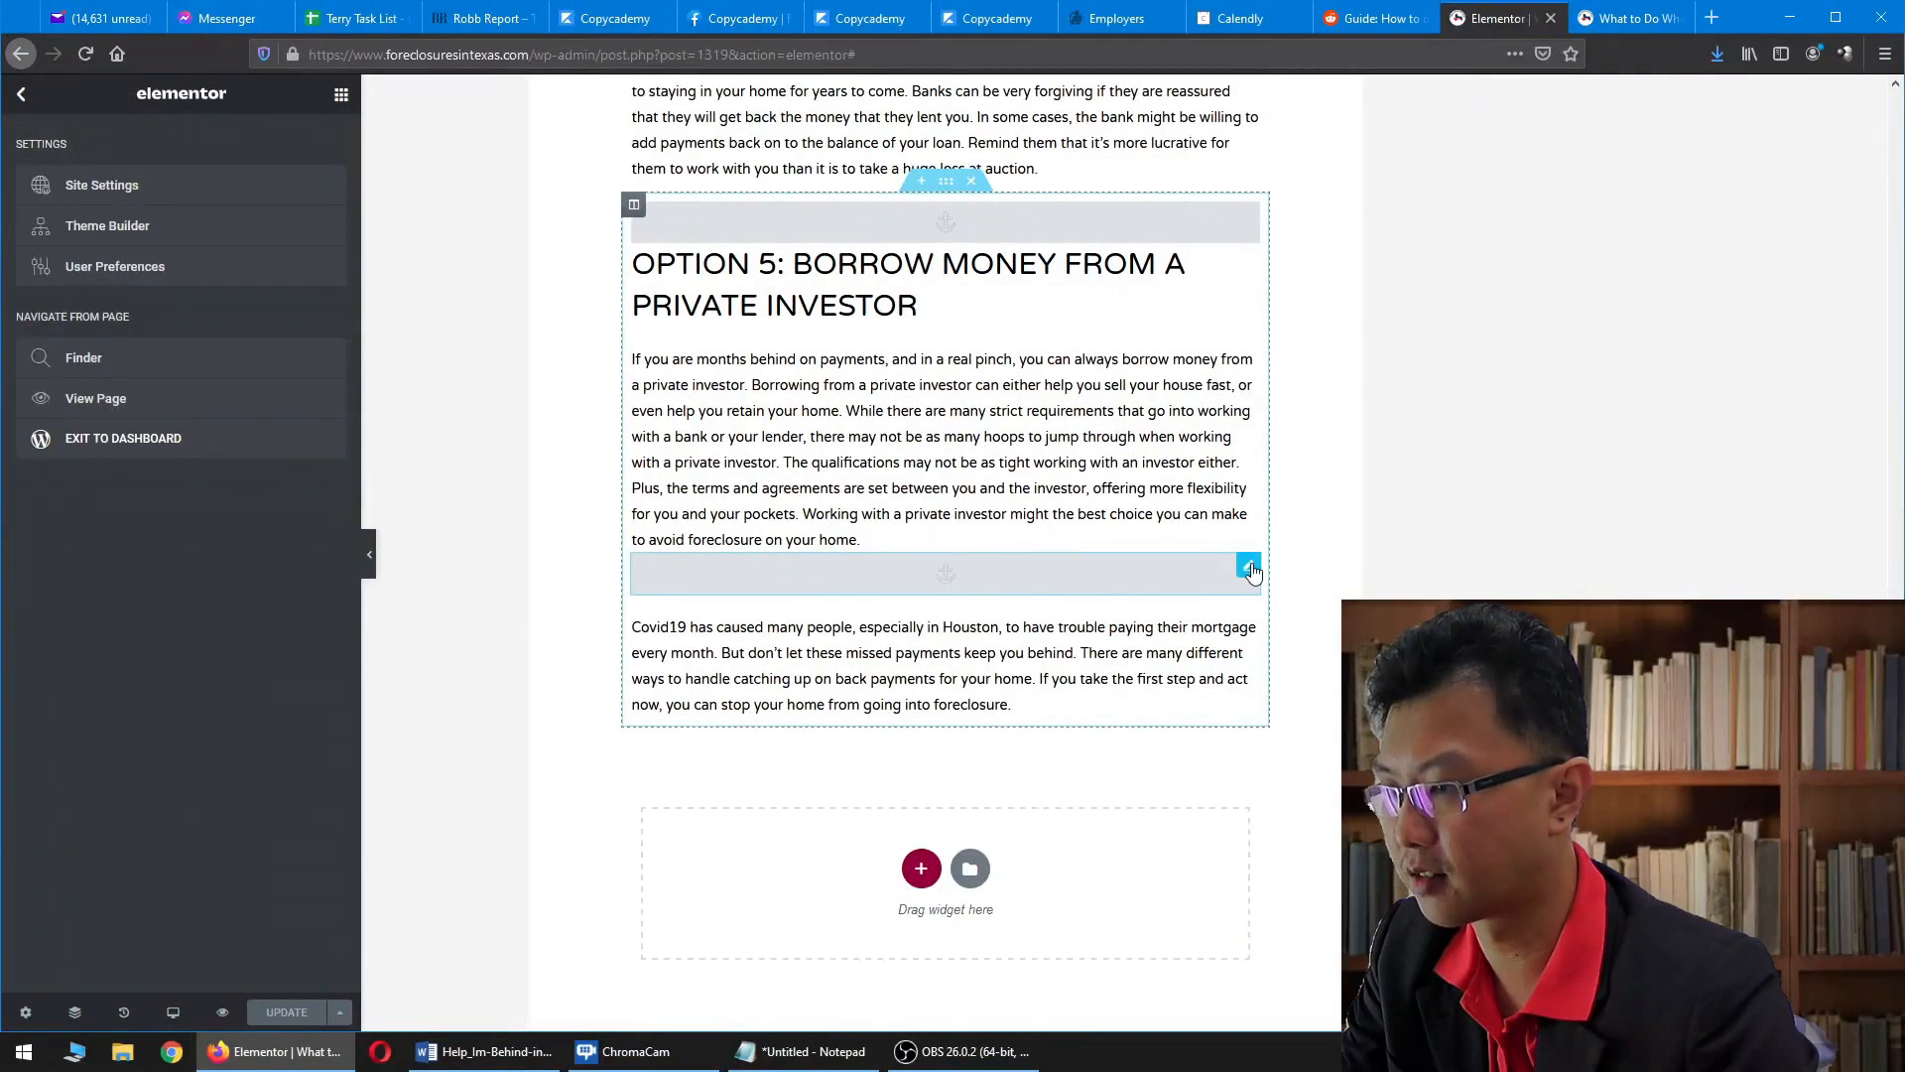
click(1042, 573)
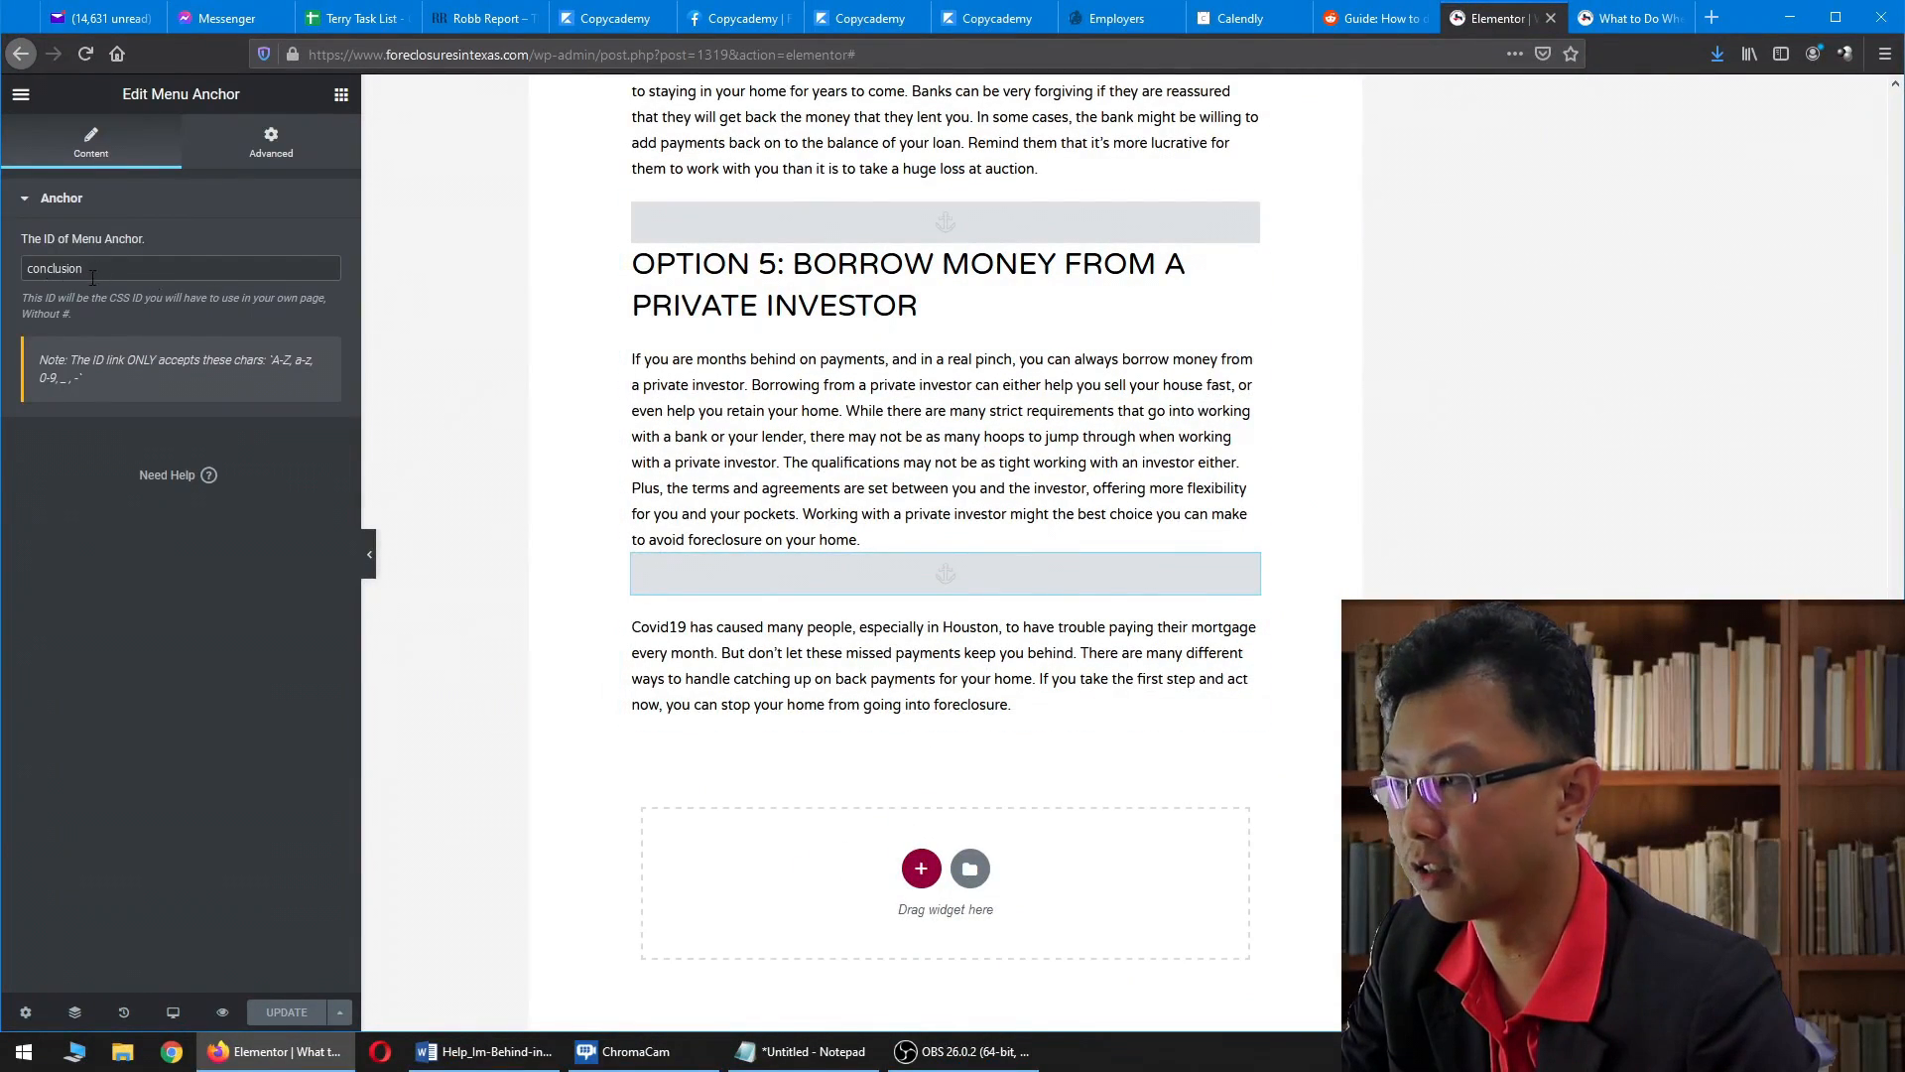
drag(1895, 800, 1895, 243)
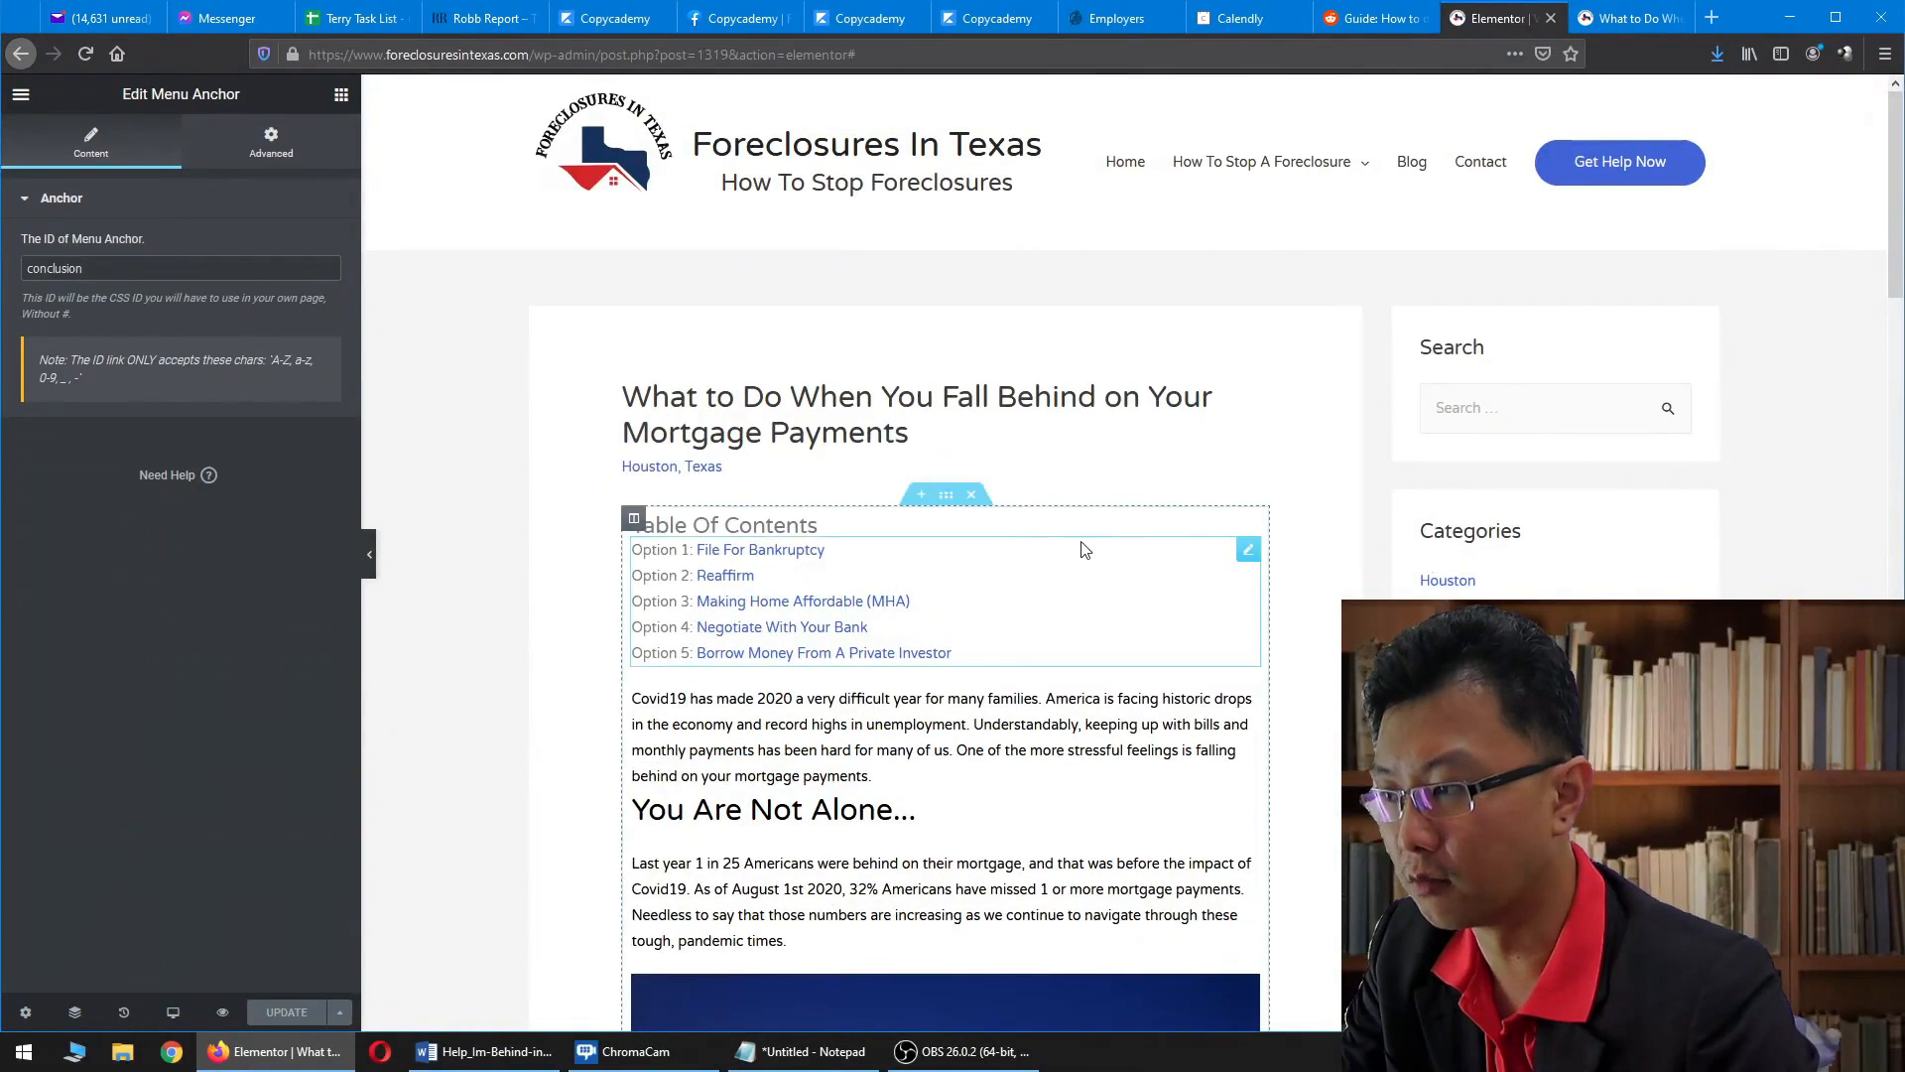
- Add a "Conclusion" line below the Option 5 entry in the table of contents text
click(1248, 548)
click(236, 706)
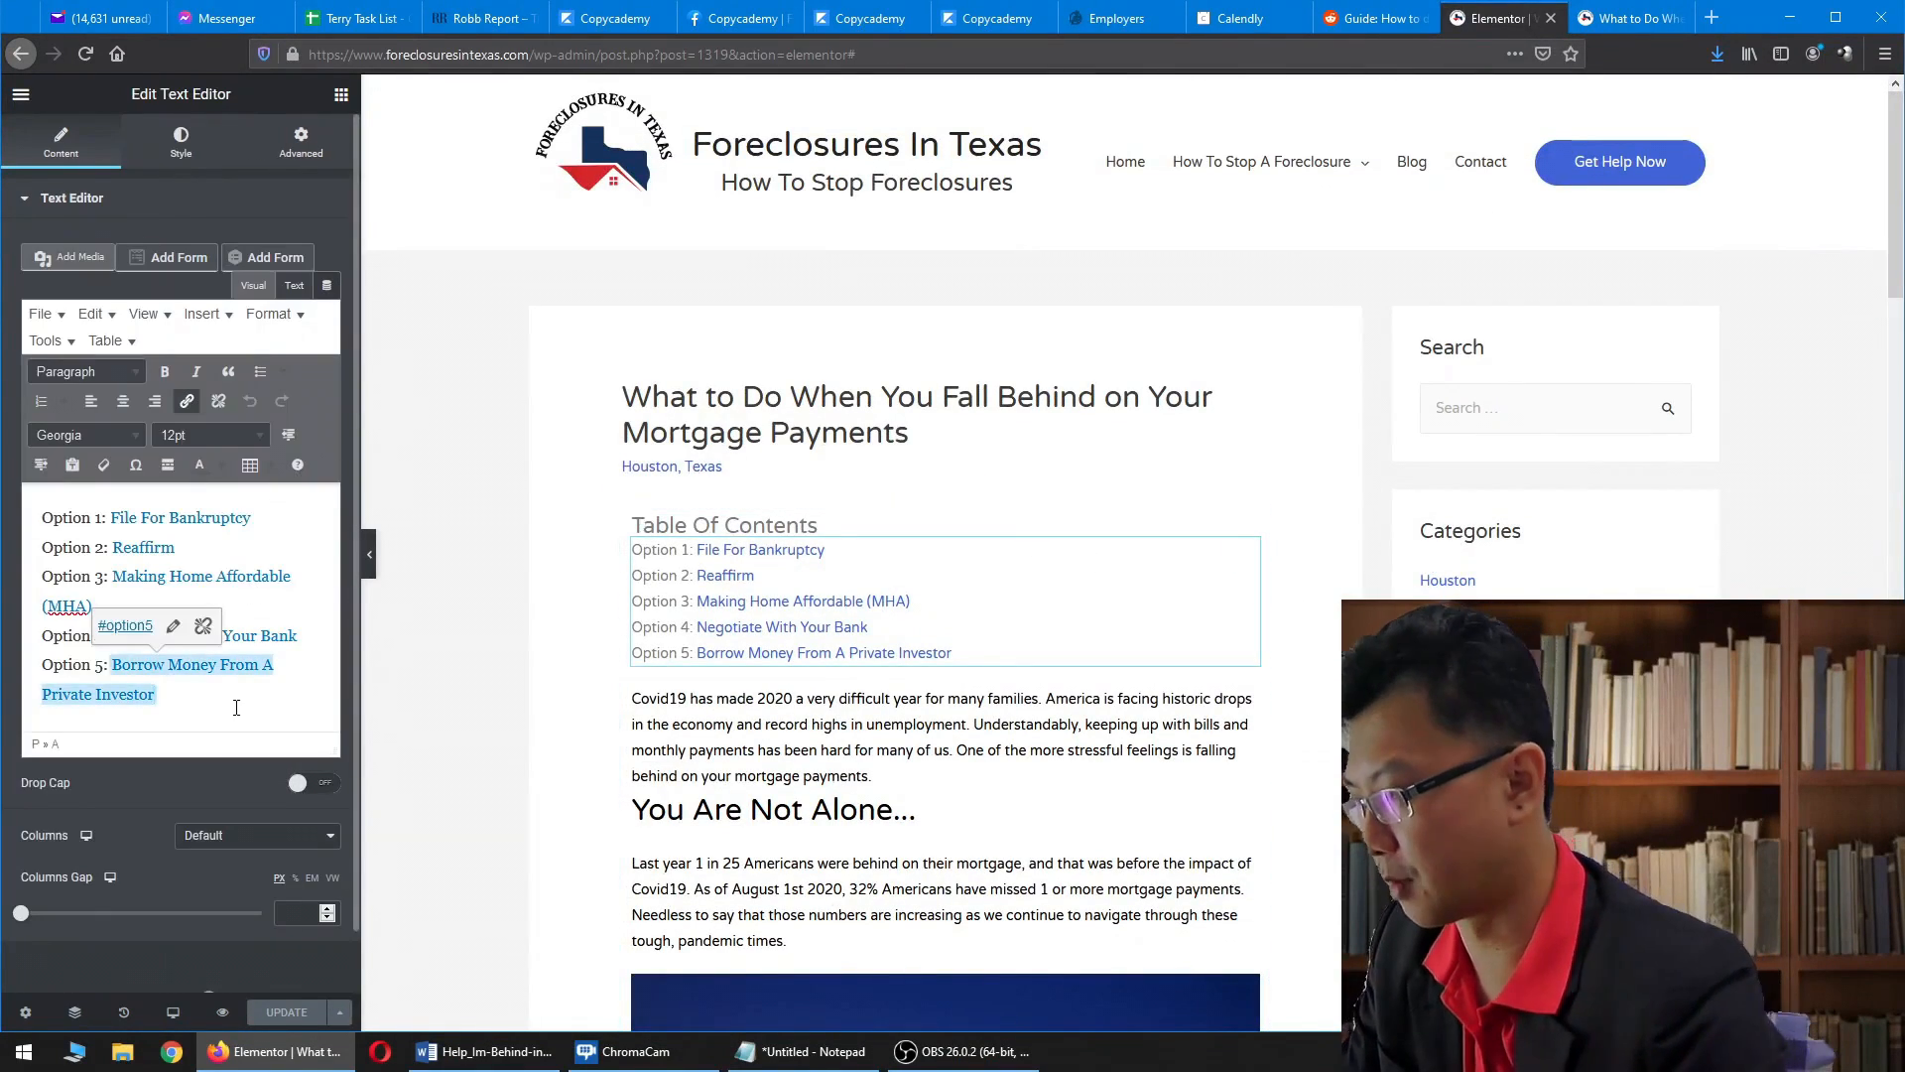
key(Return)
text(Conclusion)
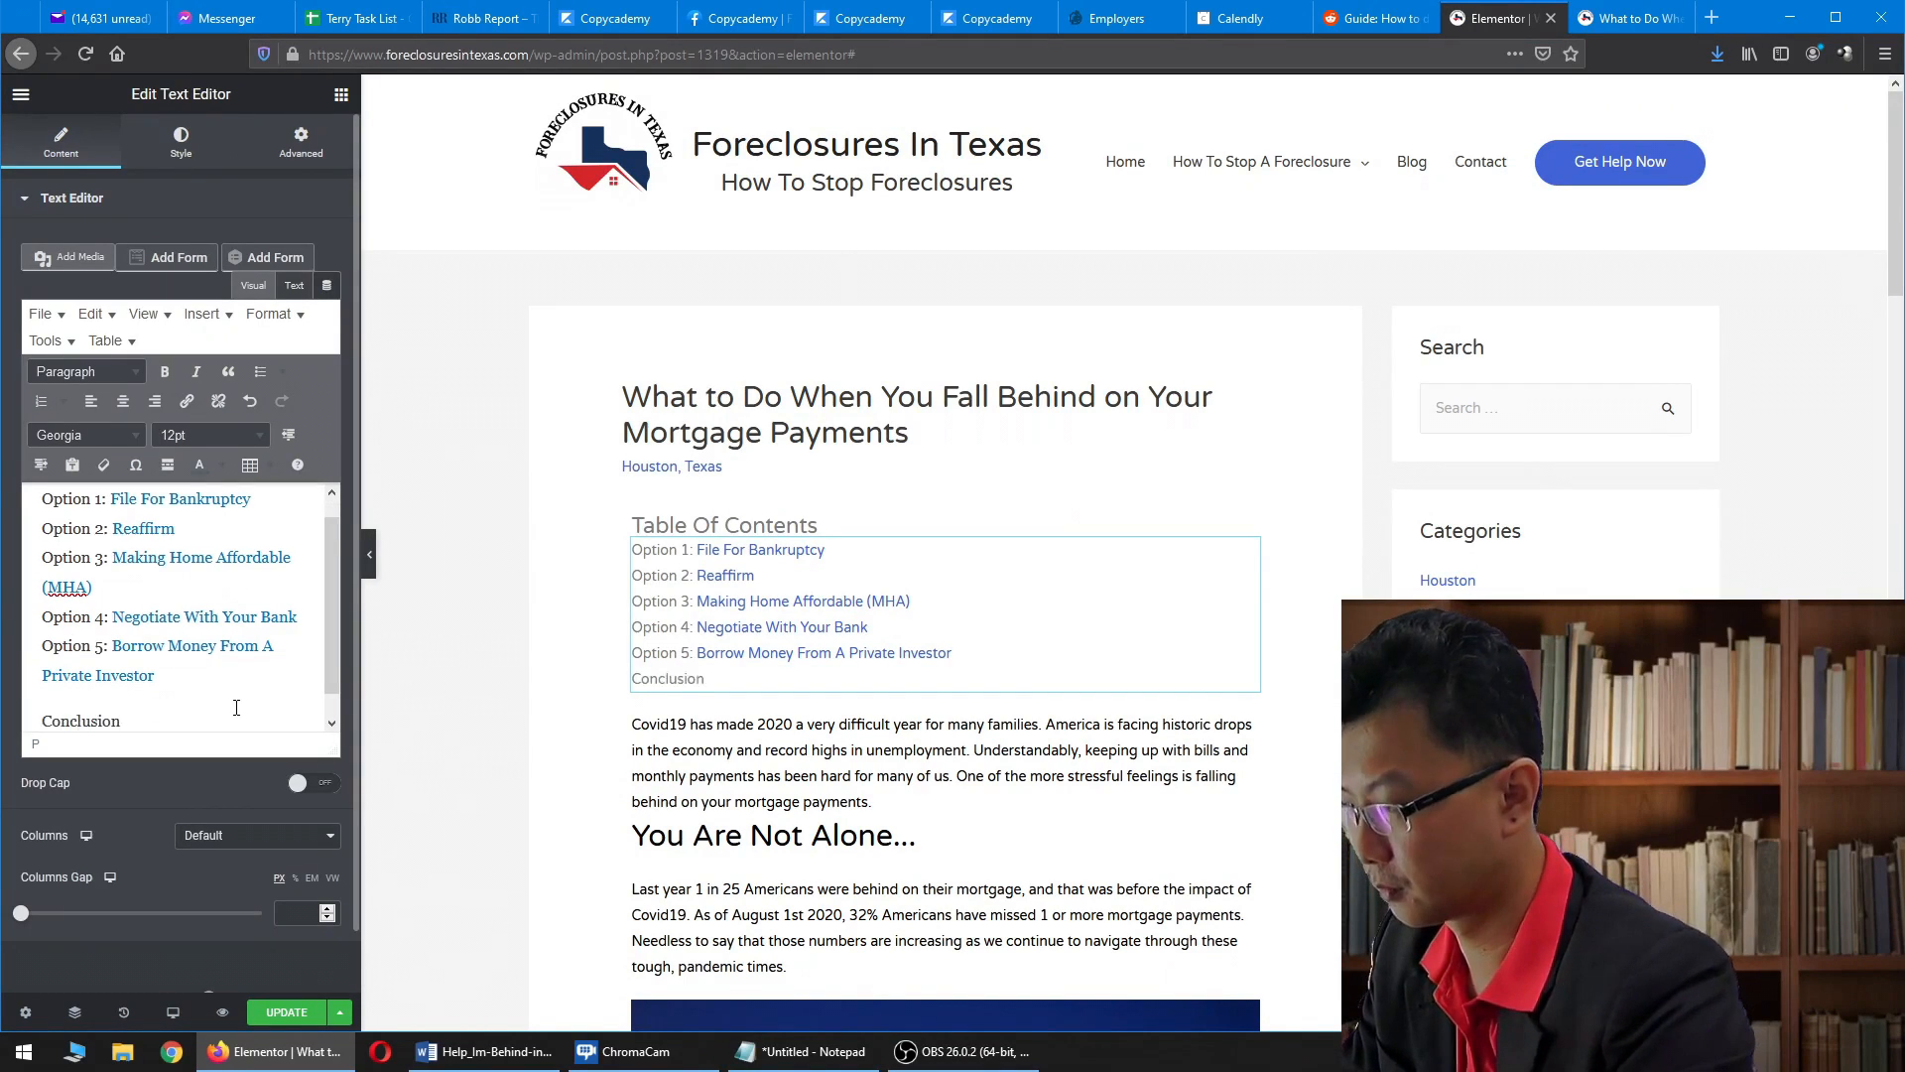
- Link the word "Conclusion" in the table of contents to #conclusion and update the post
double_click(119, 718)
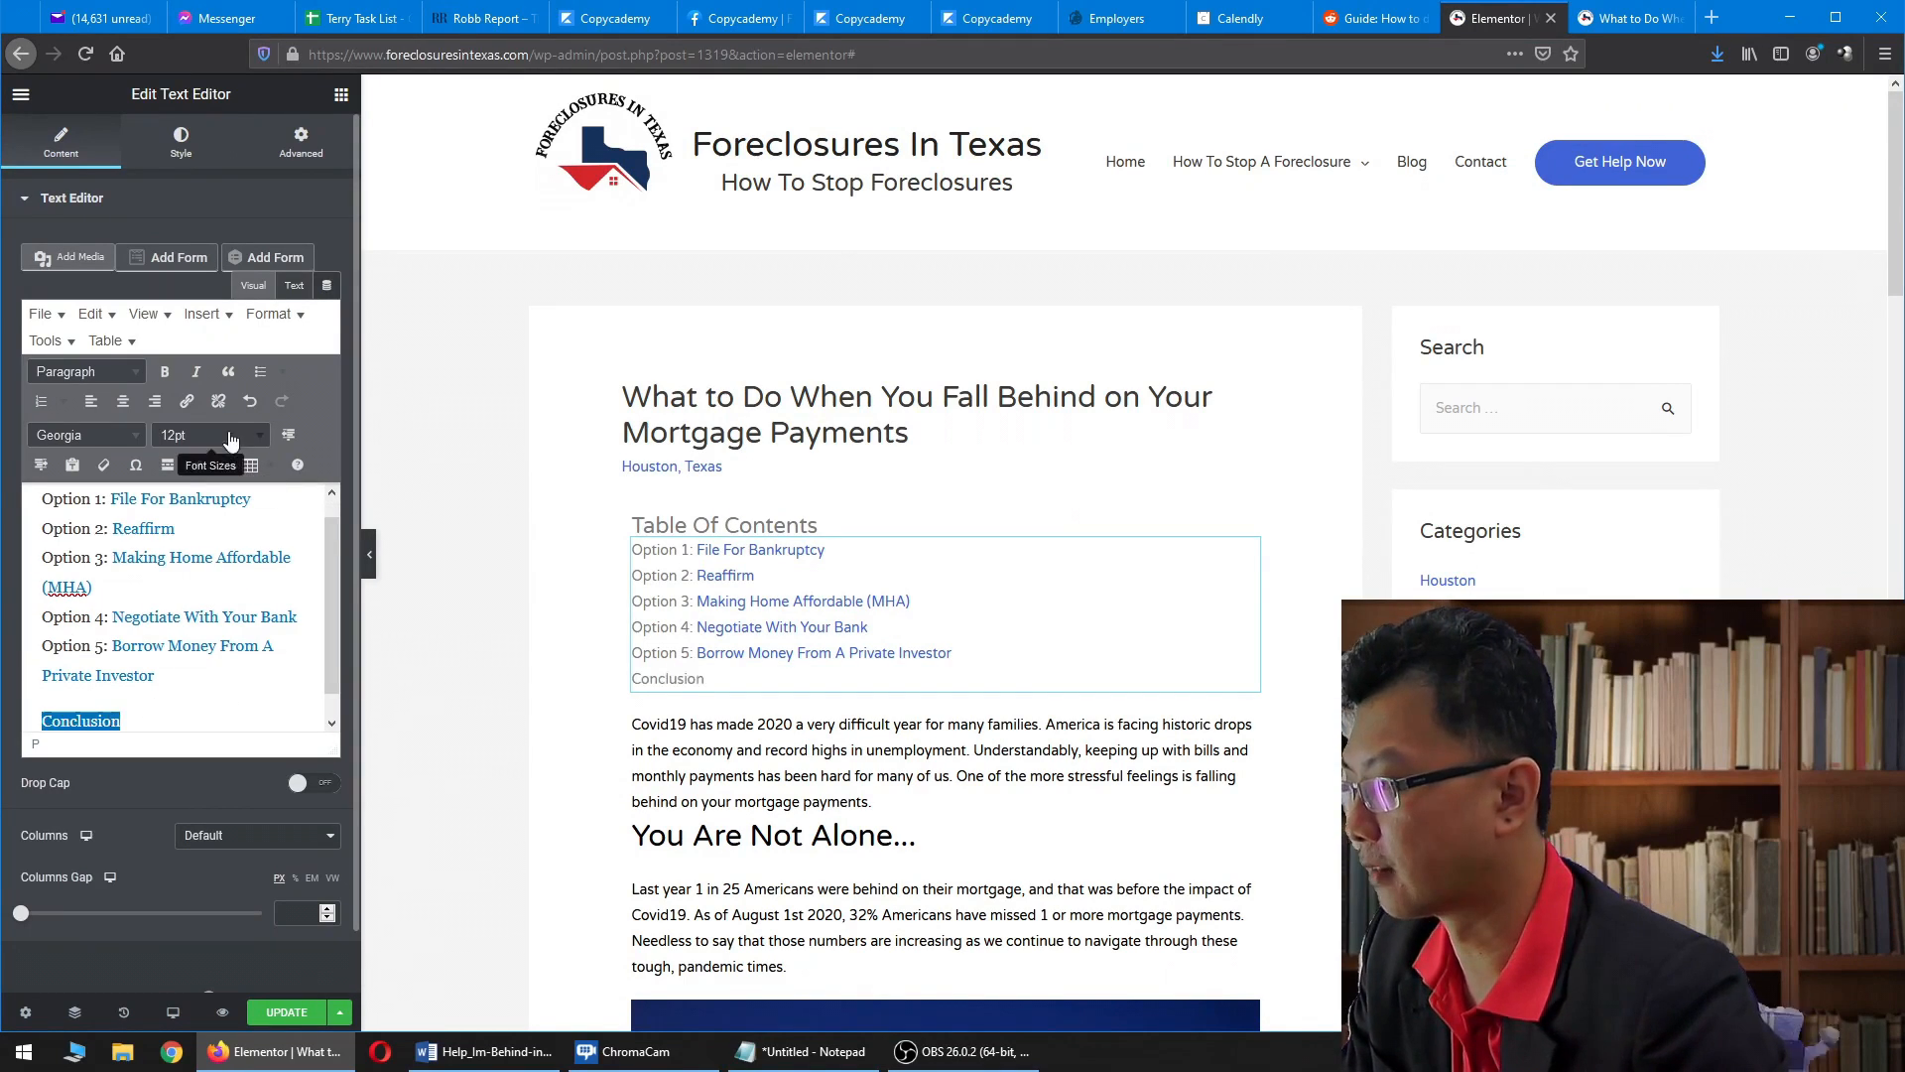
click(187, 402)
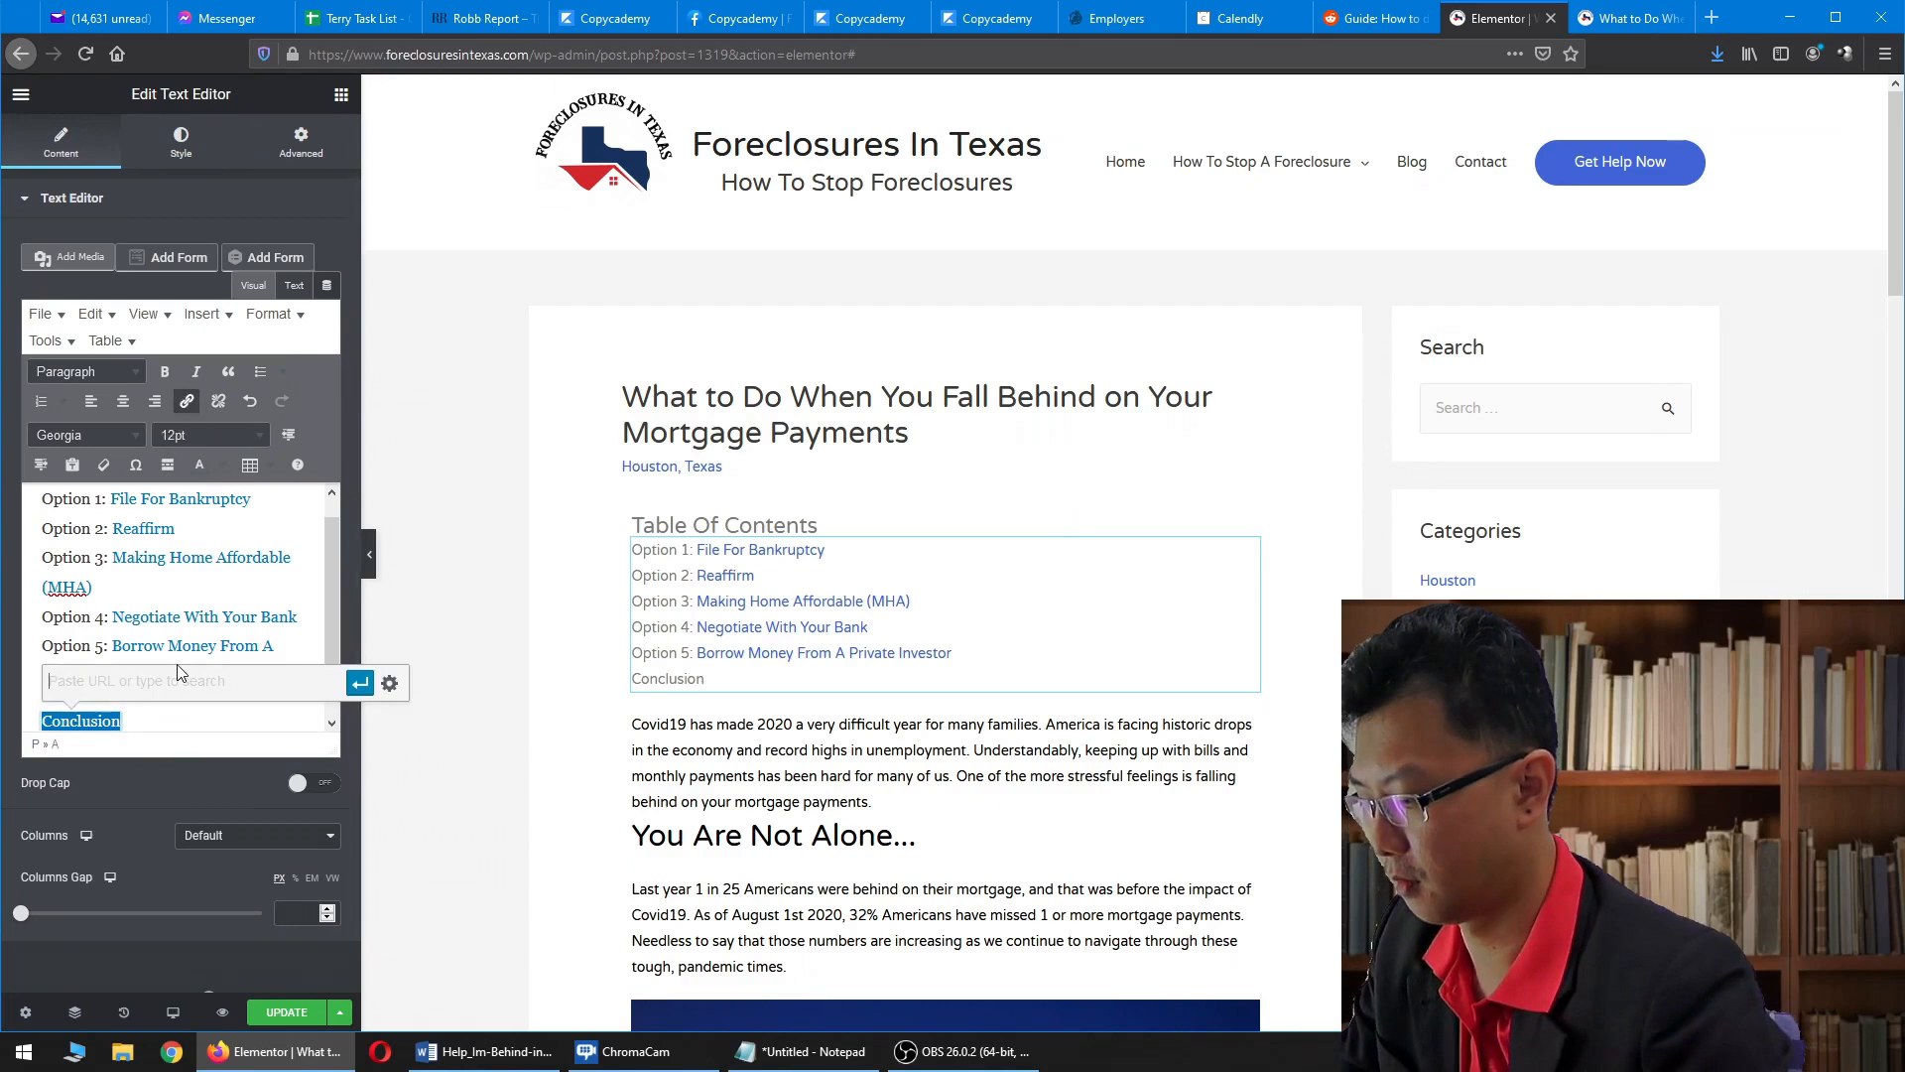
text(#)
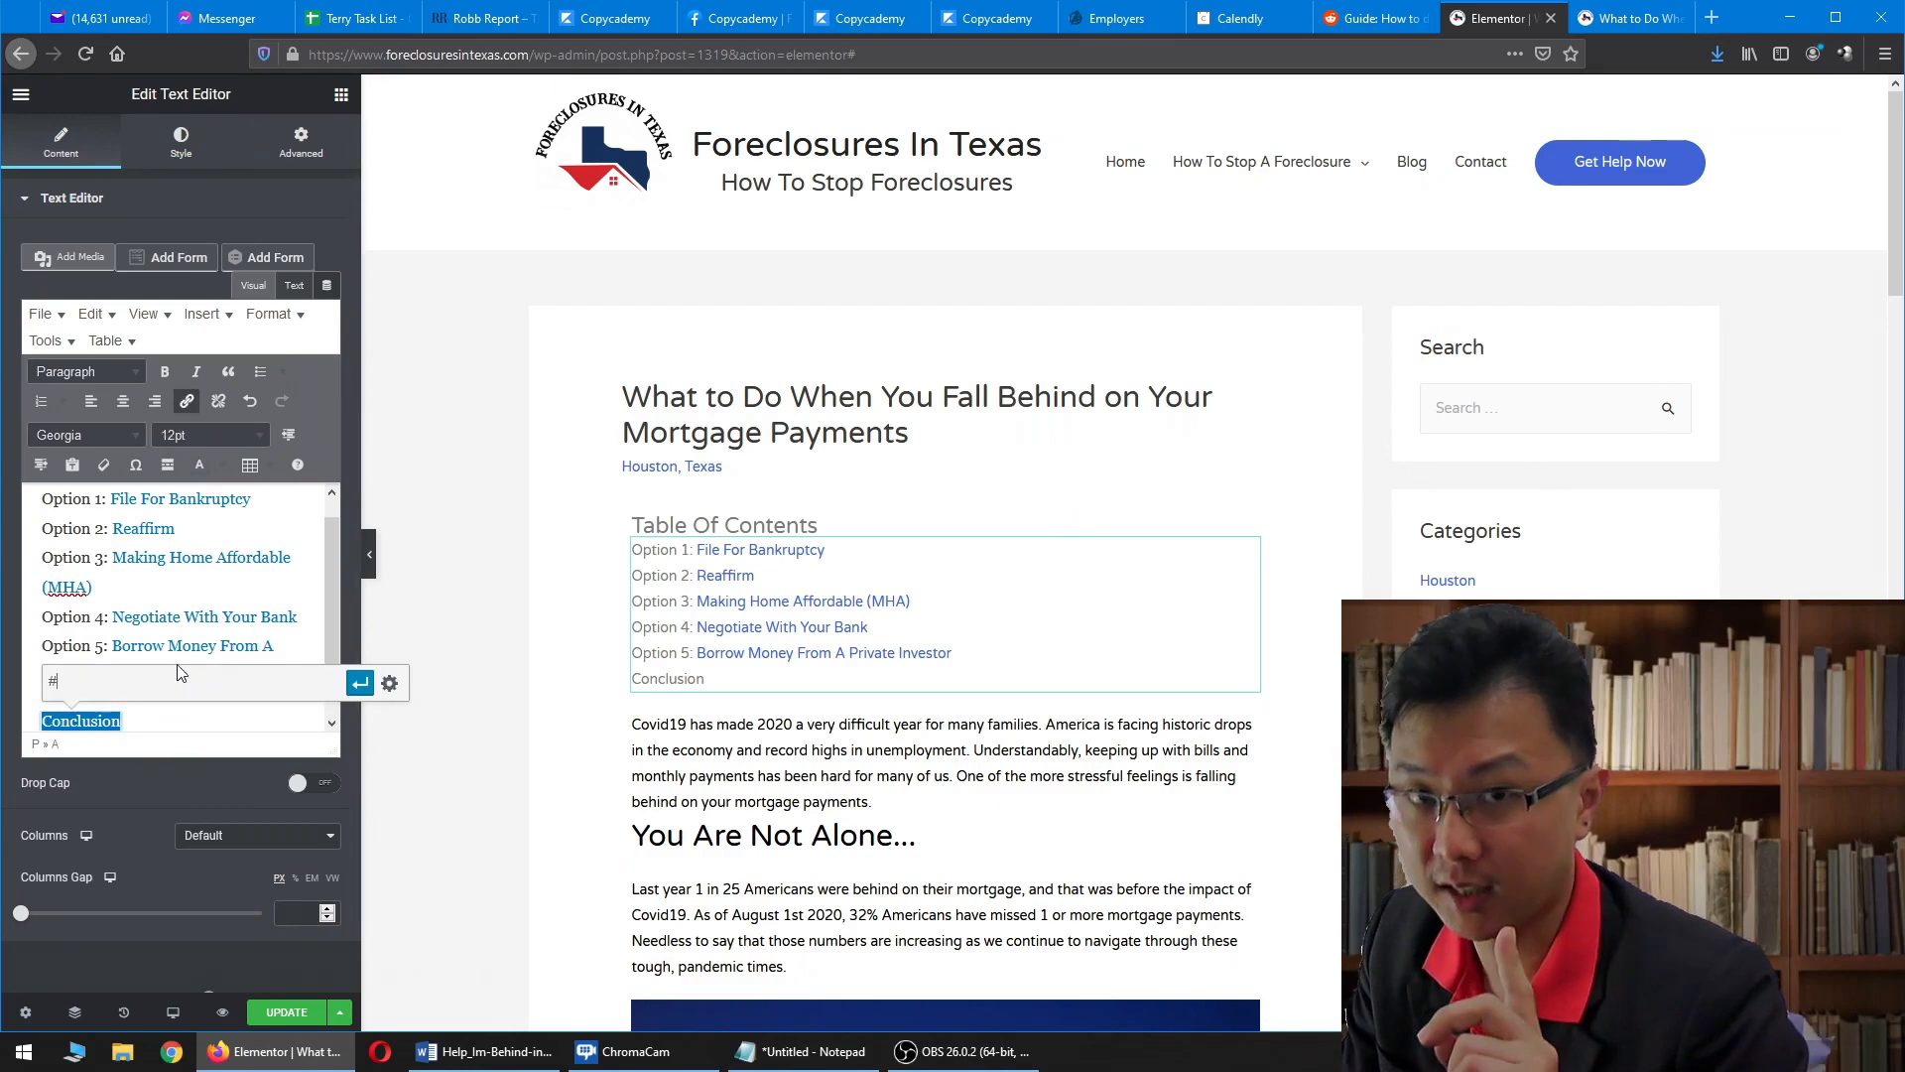
text(conclusion)
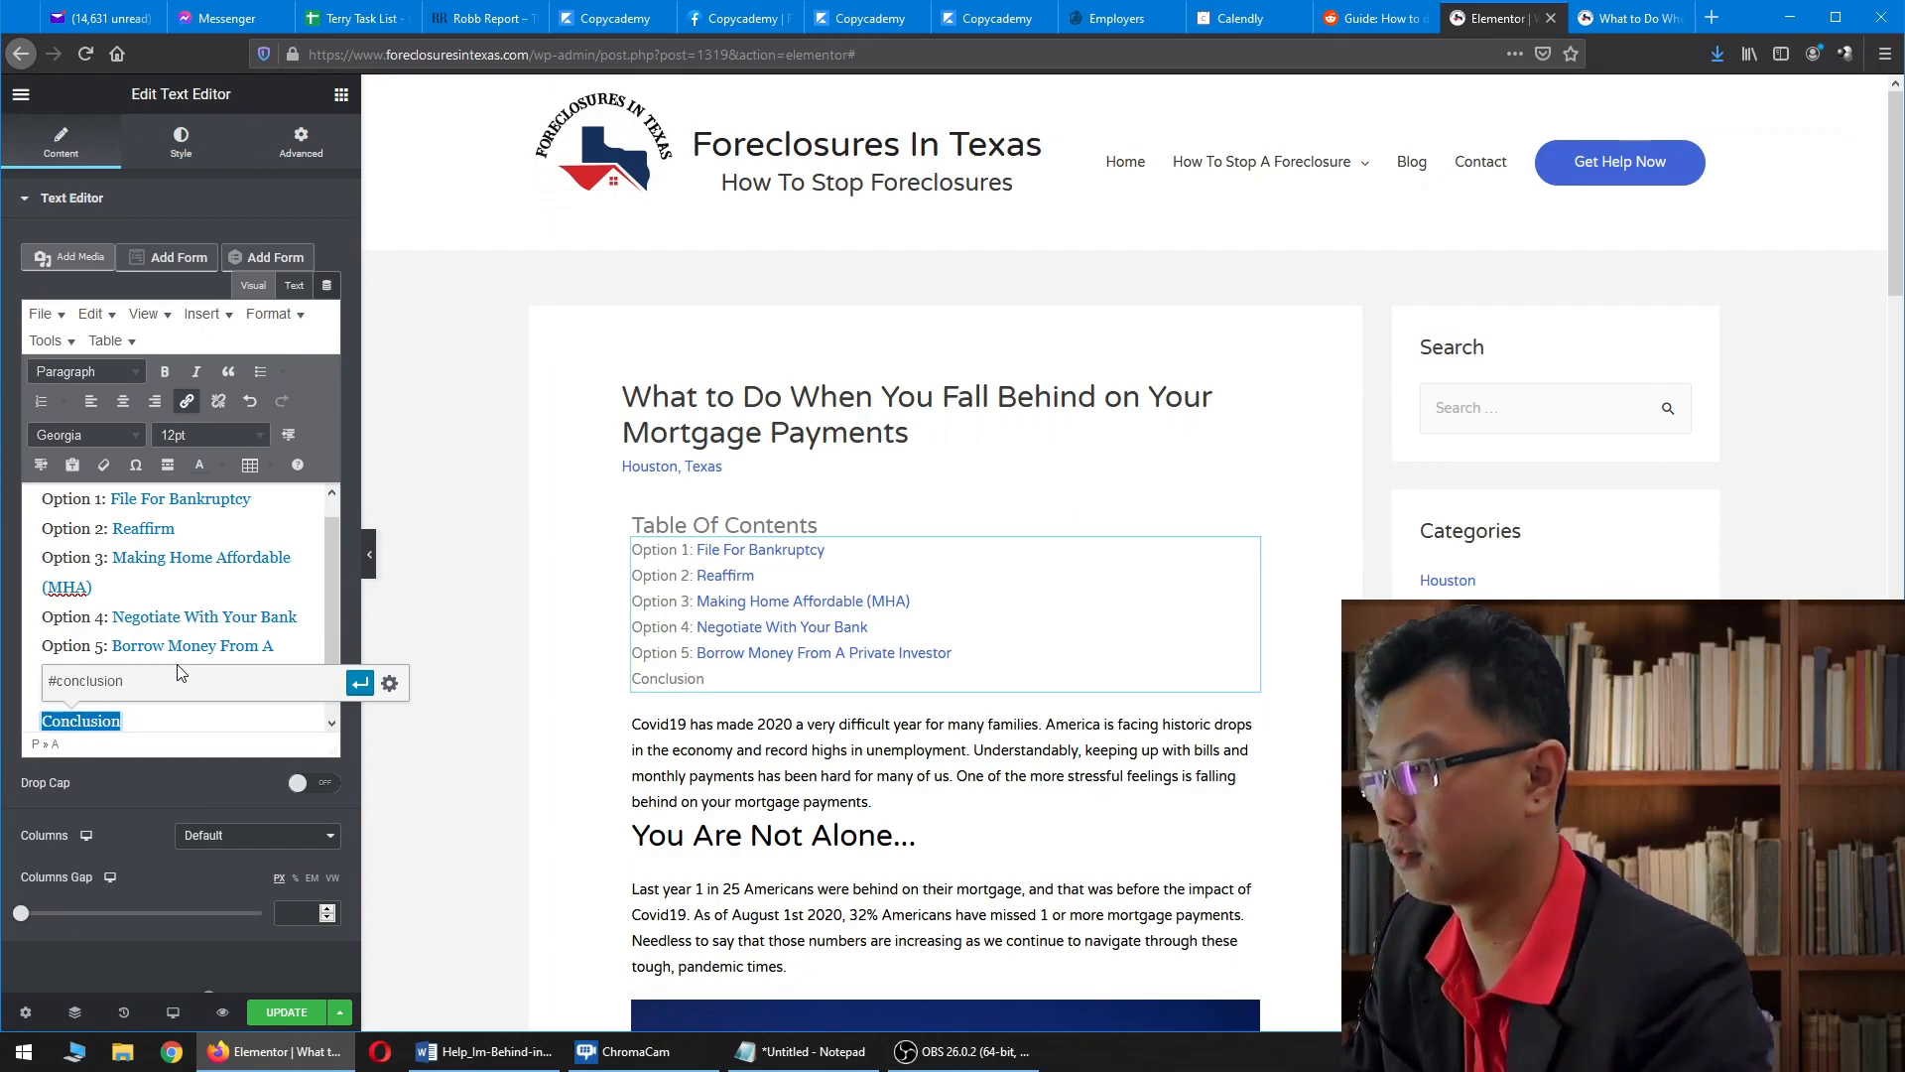
click(359, 684)
click(279, 1020)
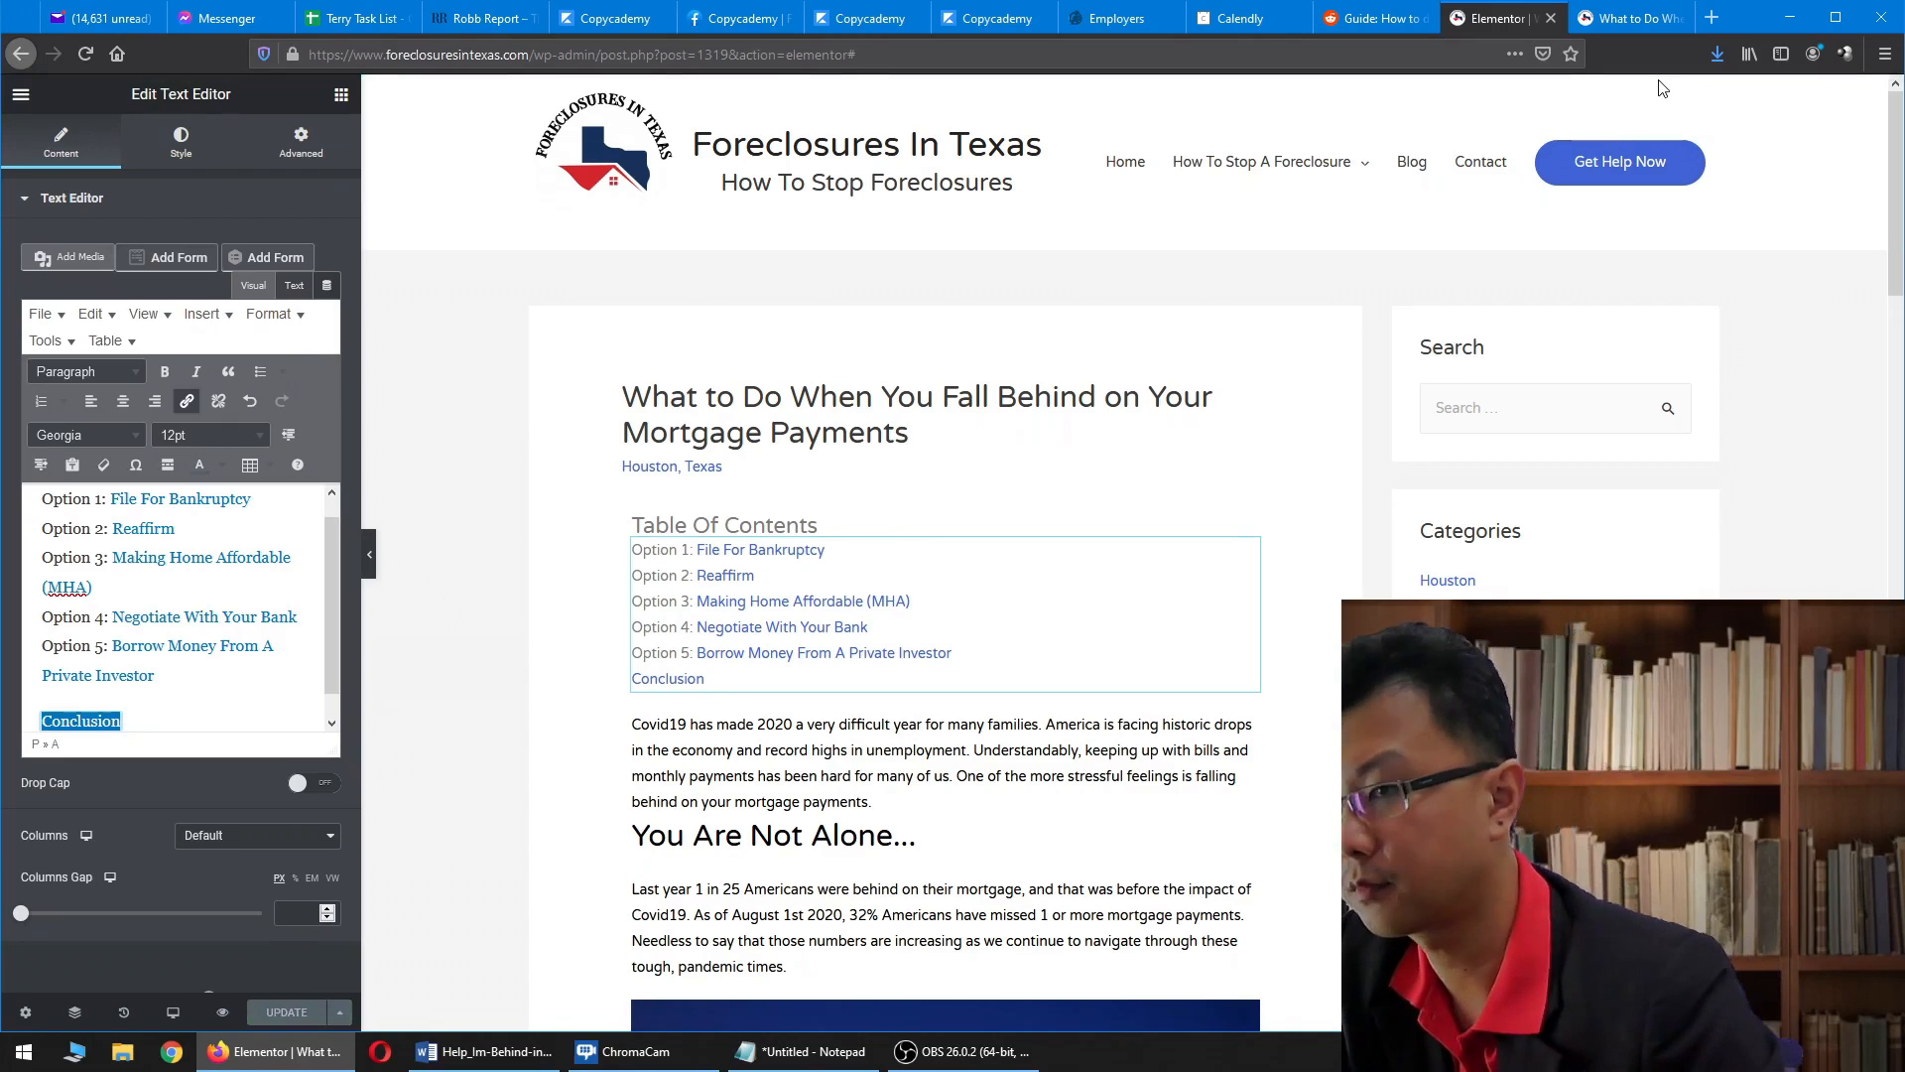
- Switch to the live post, reload it from the start of the page, and test the Conclusion link
click(1632, 18)
right_click(1616, 230)
key(Escape)
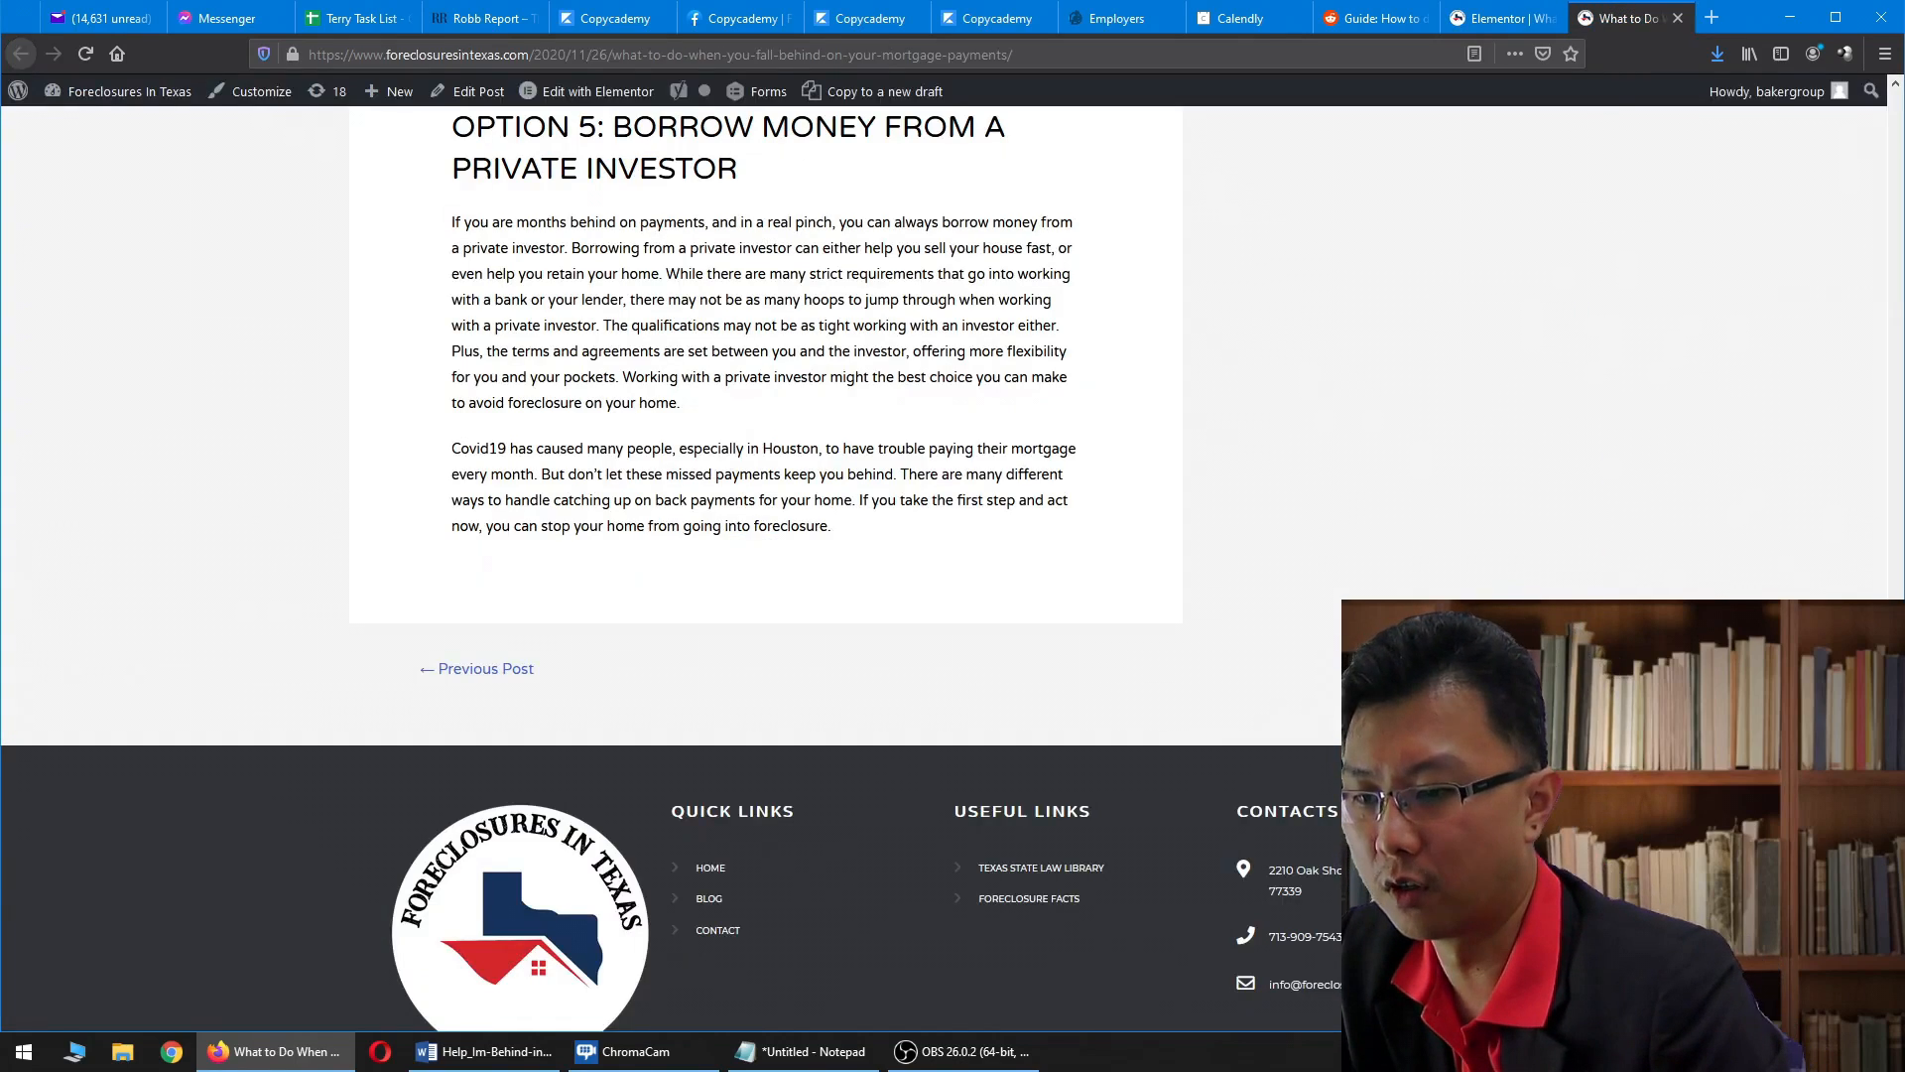
drag(1896, 779, 1861, 138)
right_click(1702, 255)
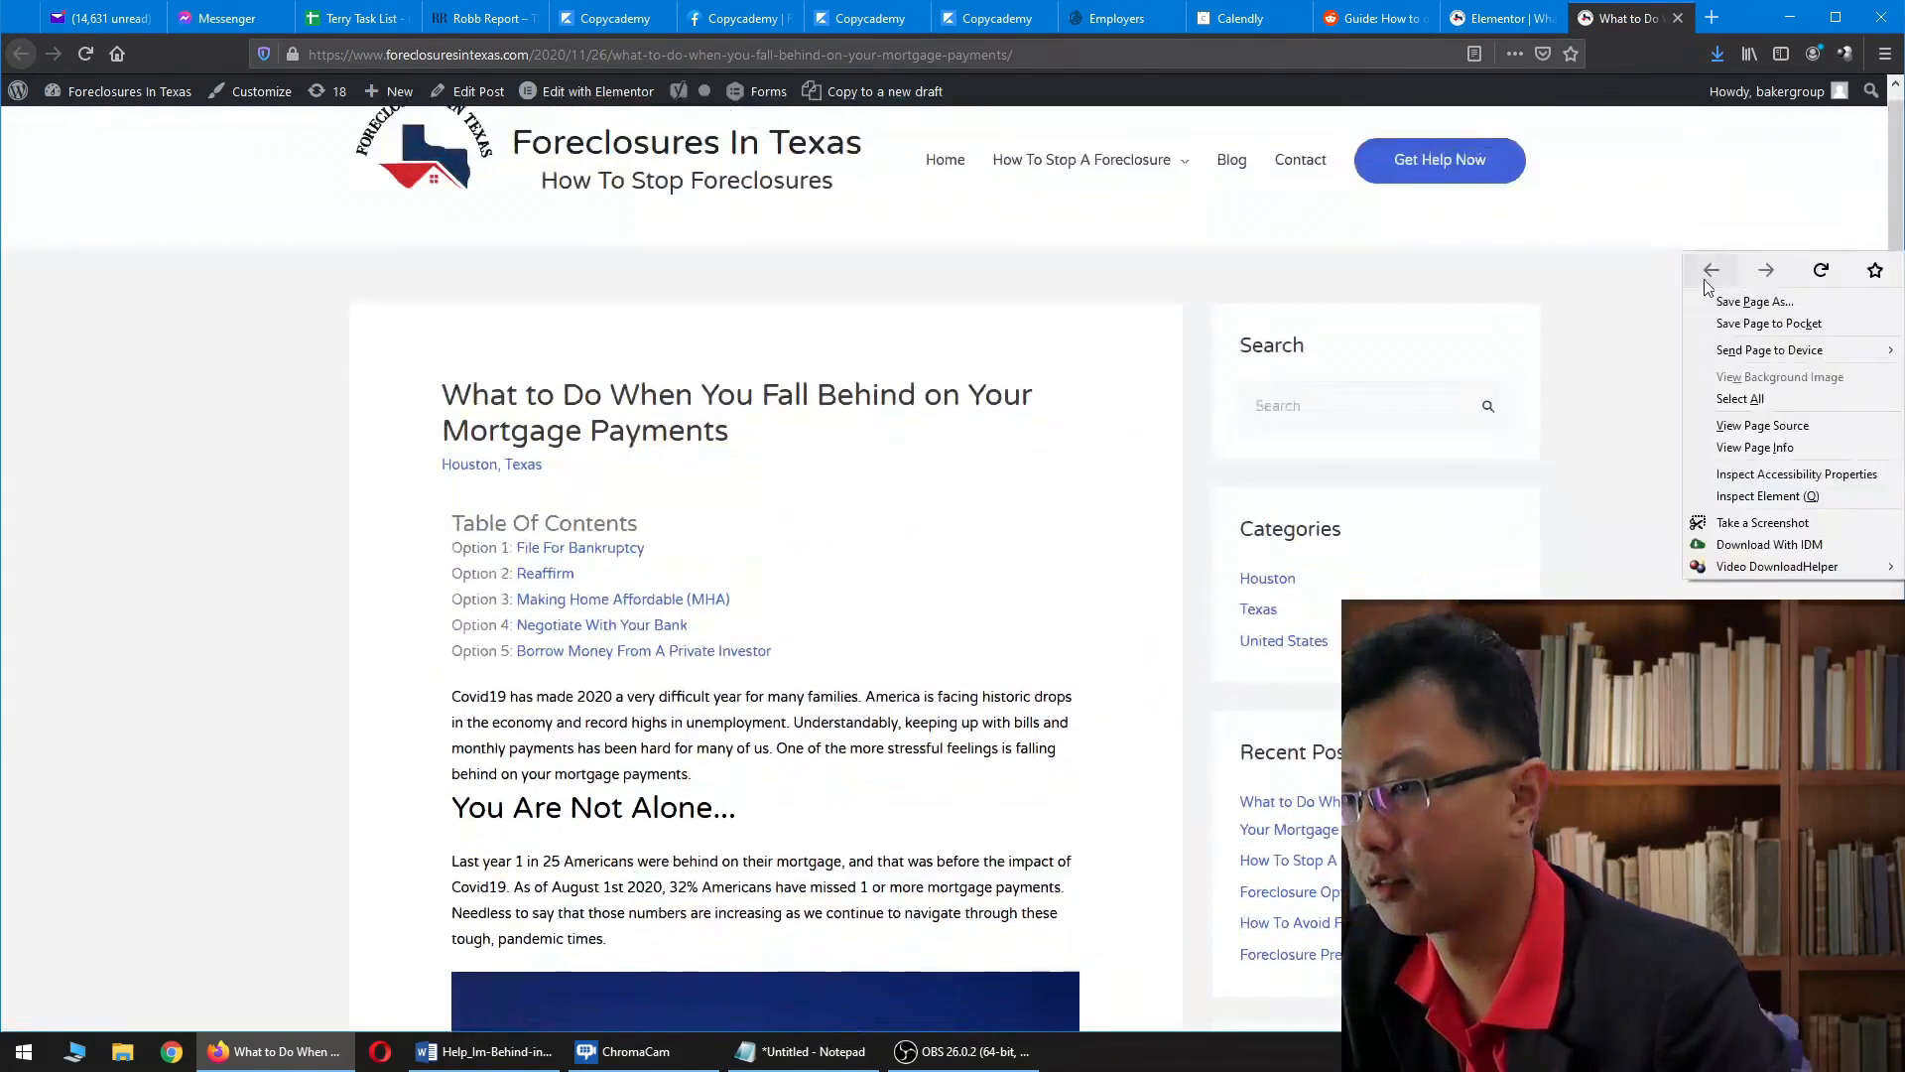
click(1818, 272)
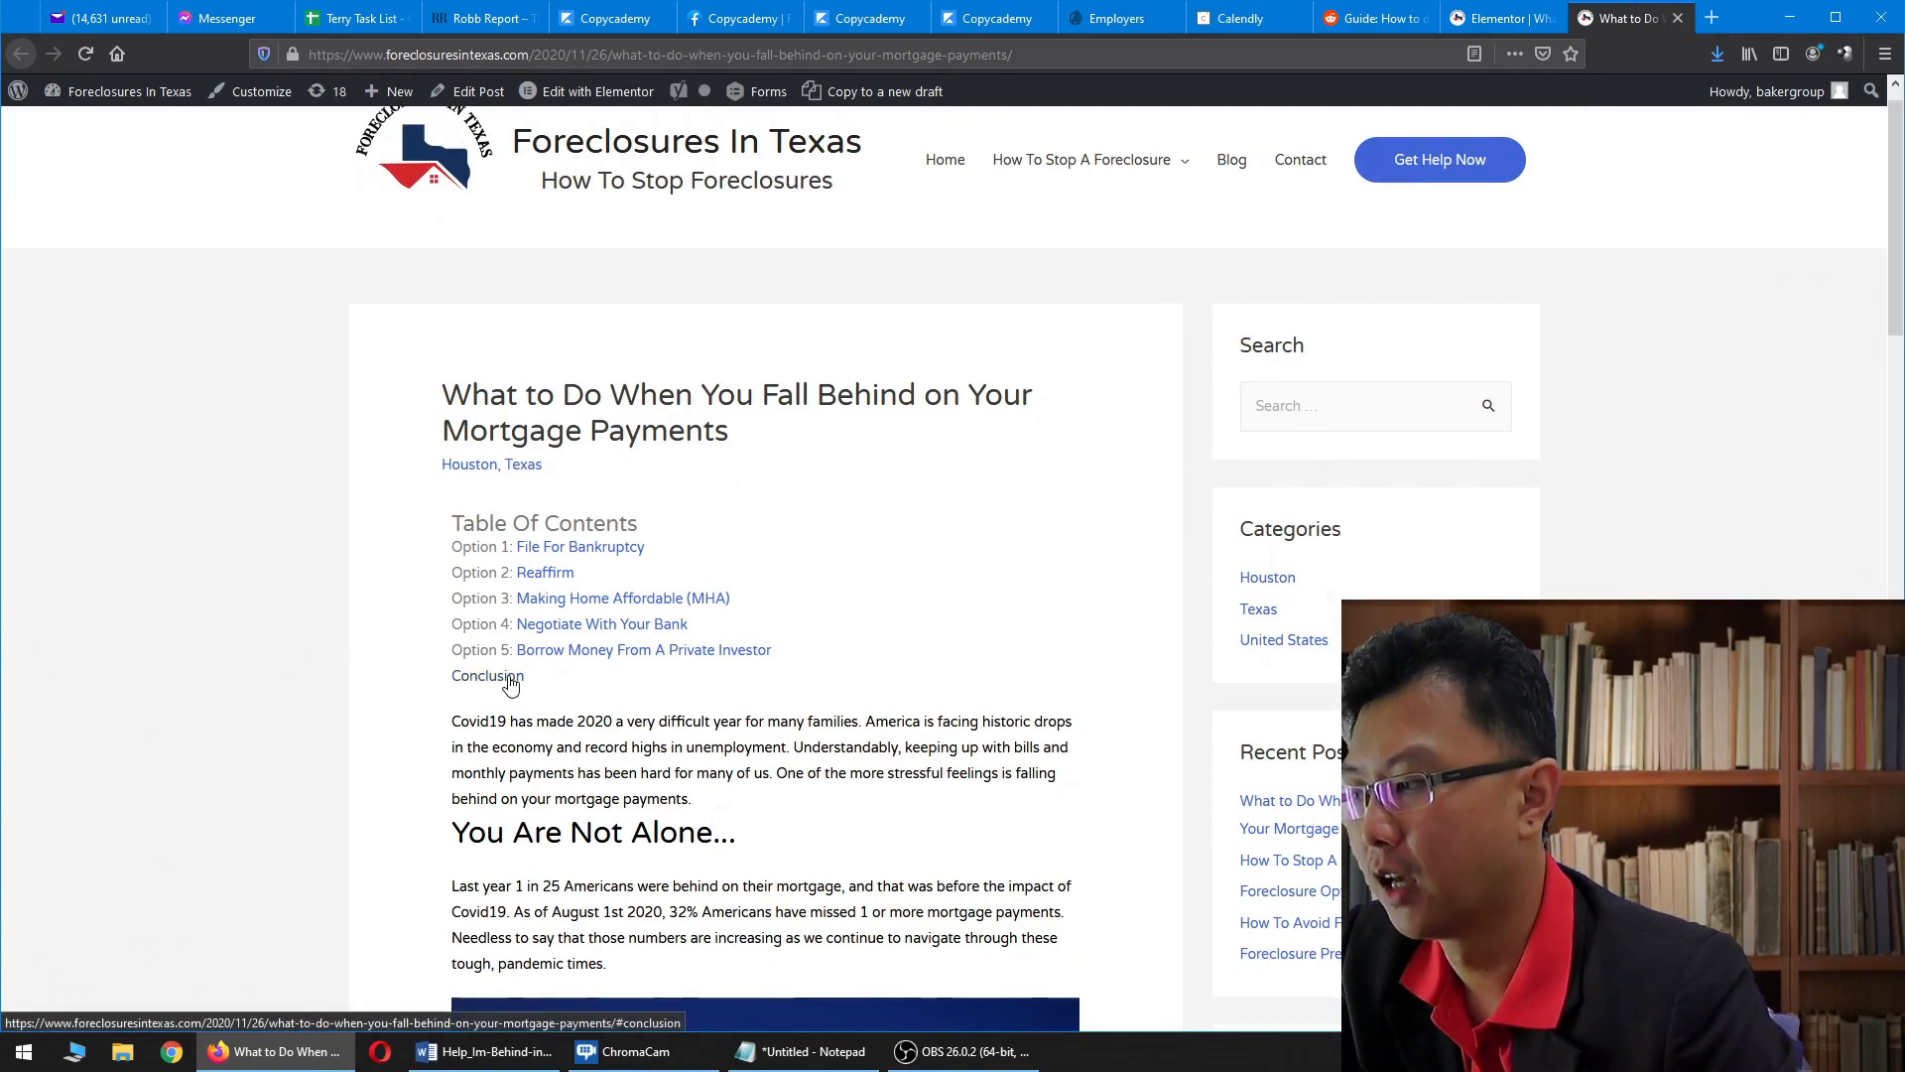
click(509, 681)
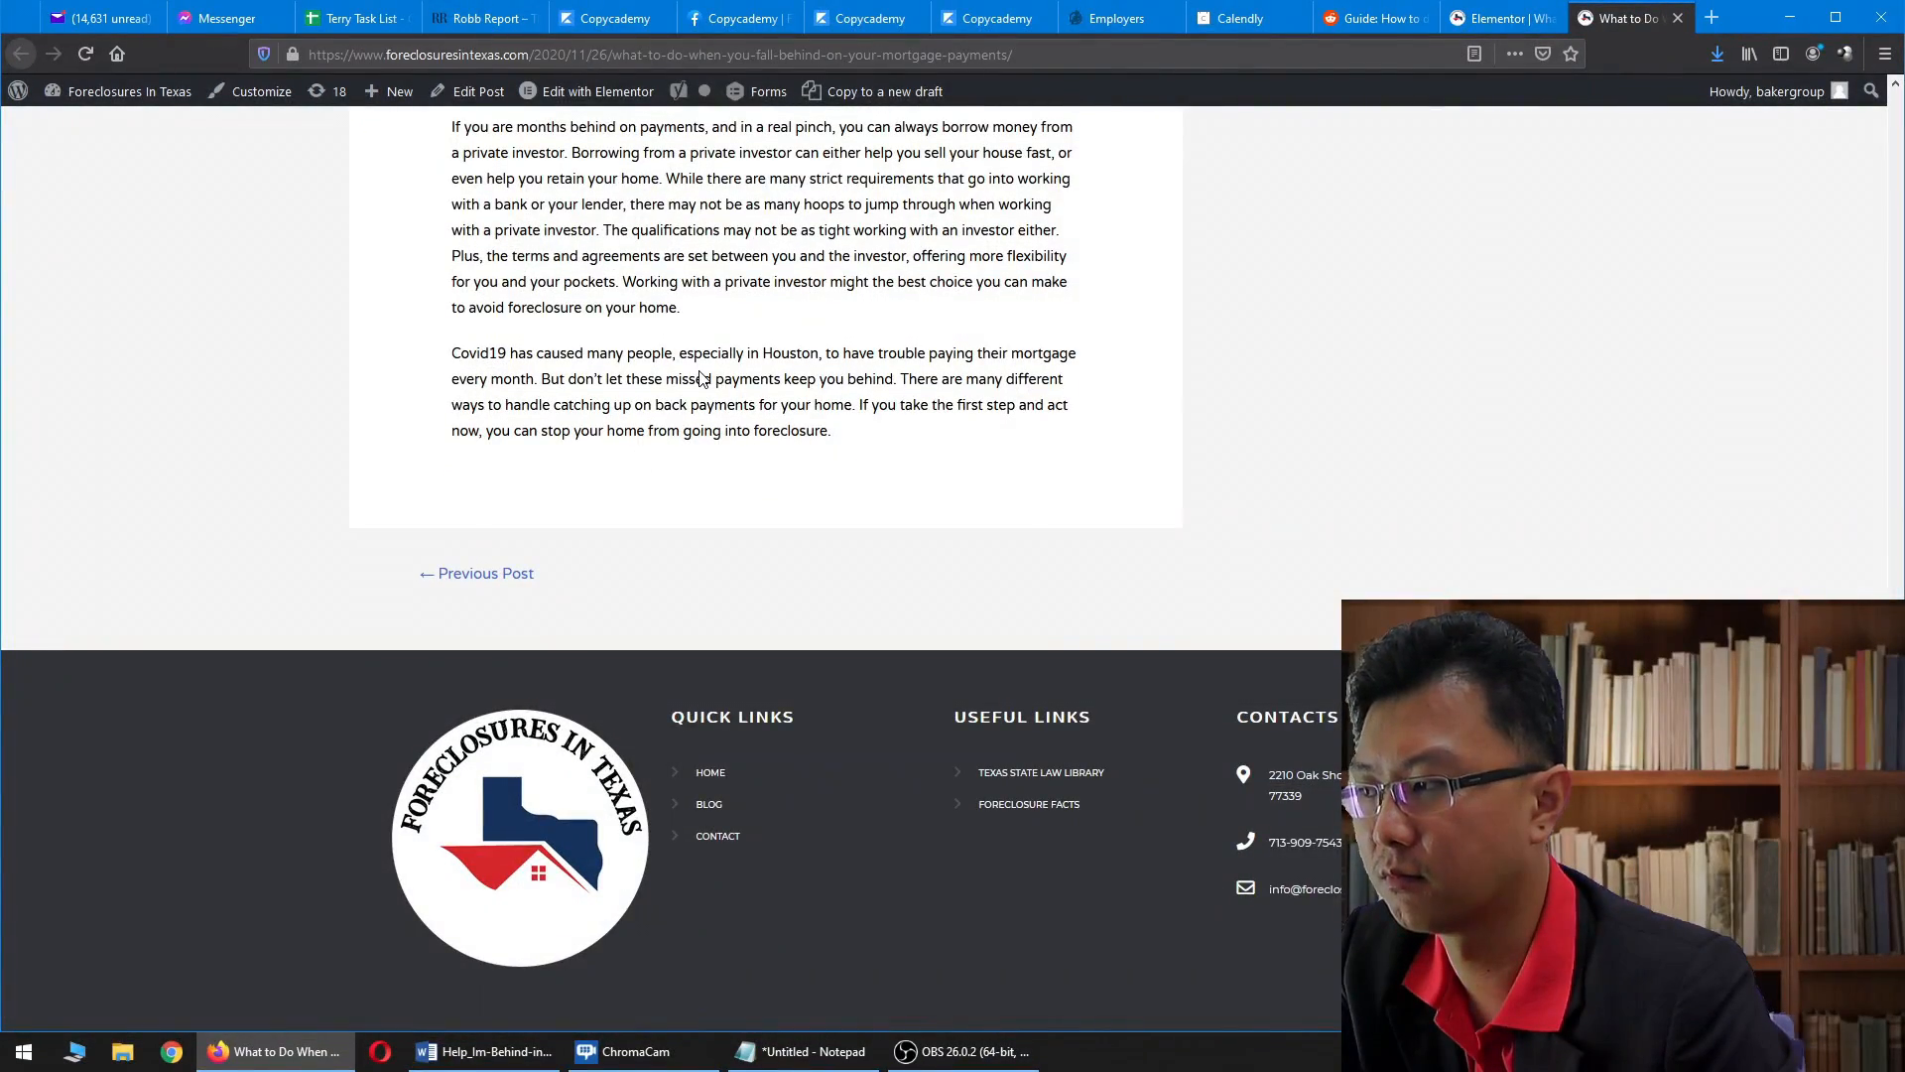
- Return to Elementor and delete the menu anchor above the closing Covid19 paragraph
click(1491, 20)
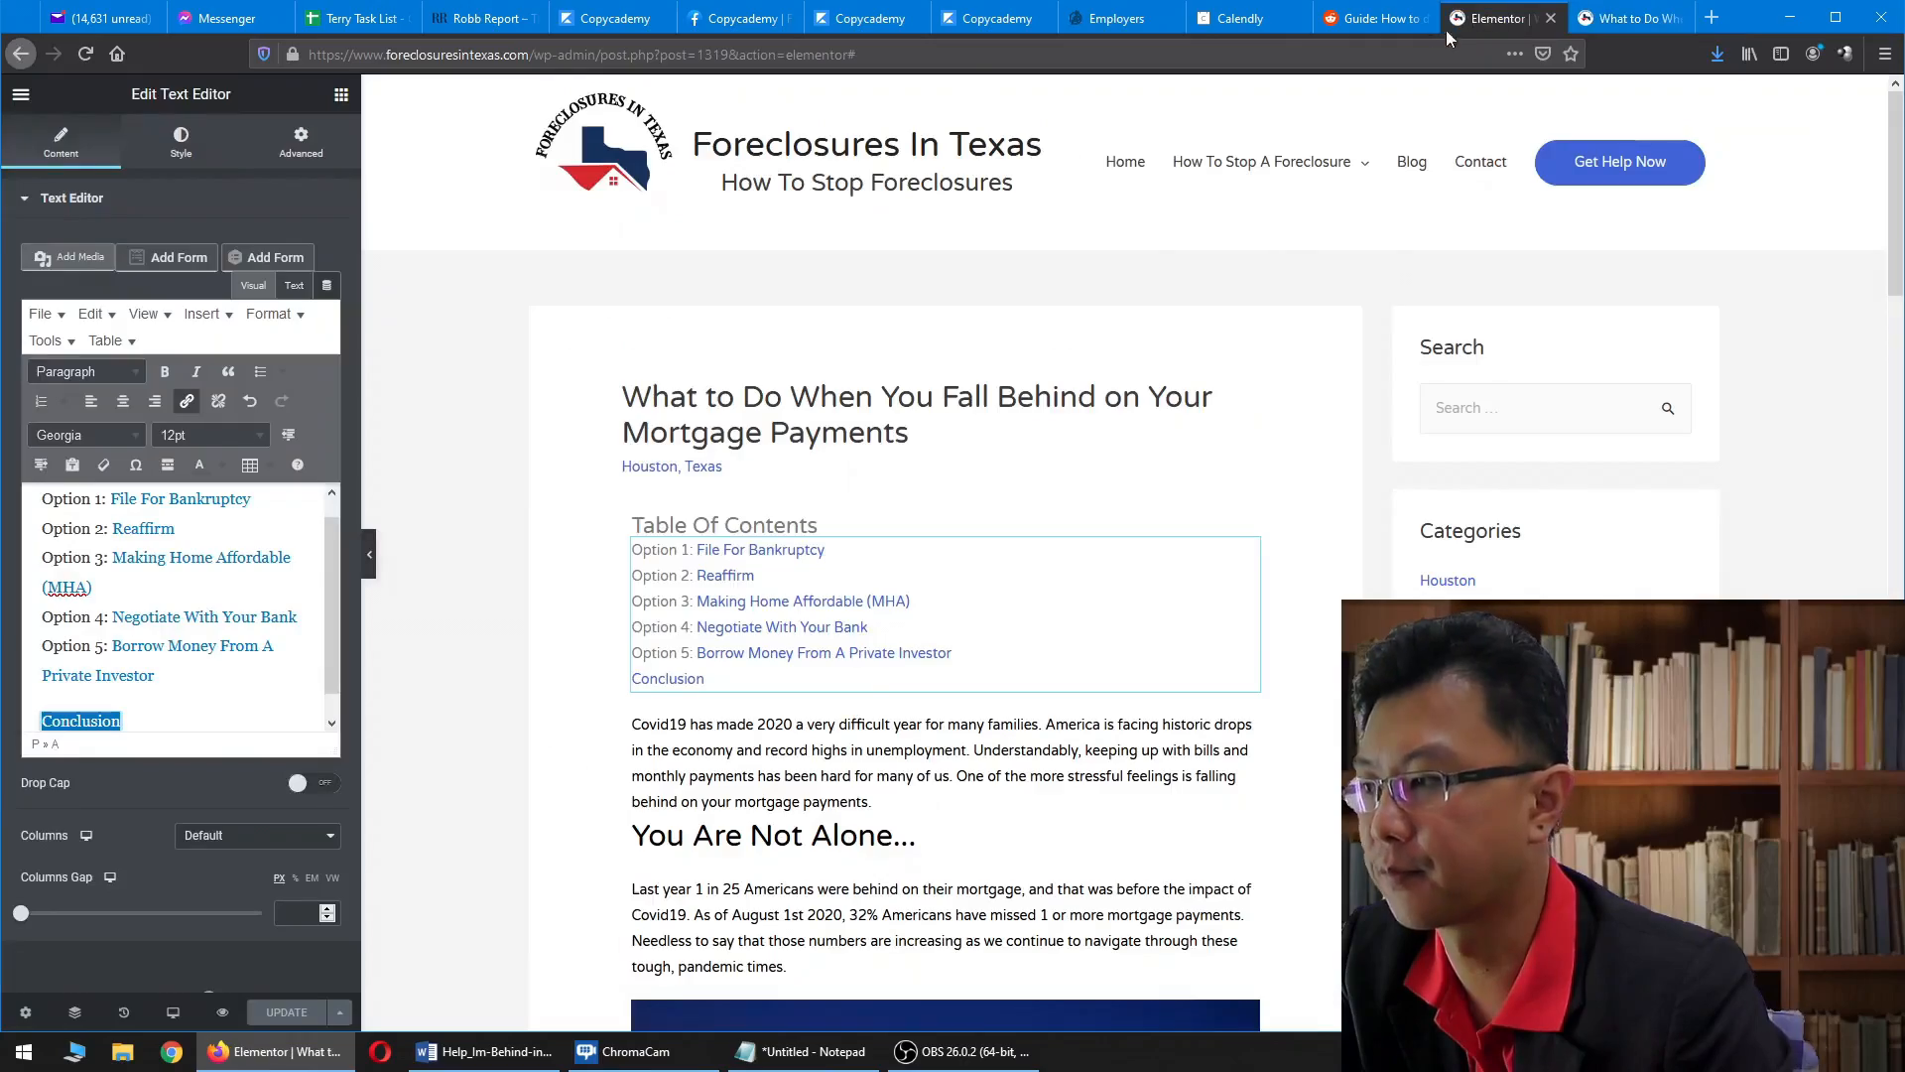
drag(1899, 262, 1899, 879)
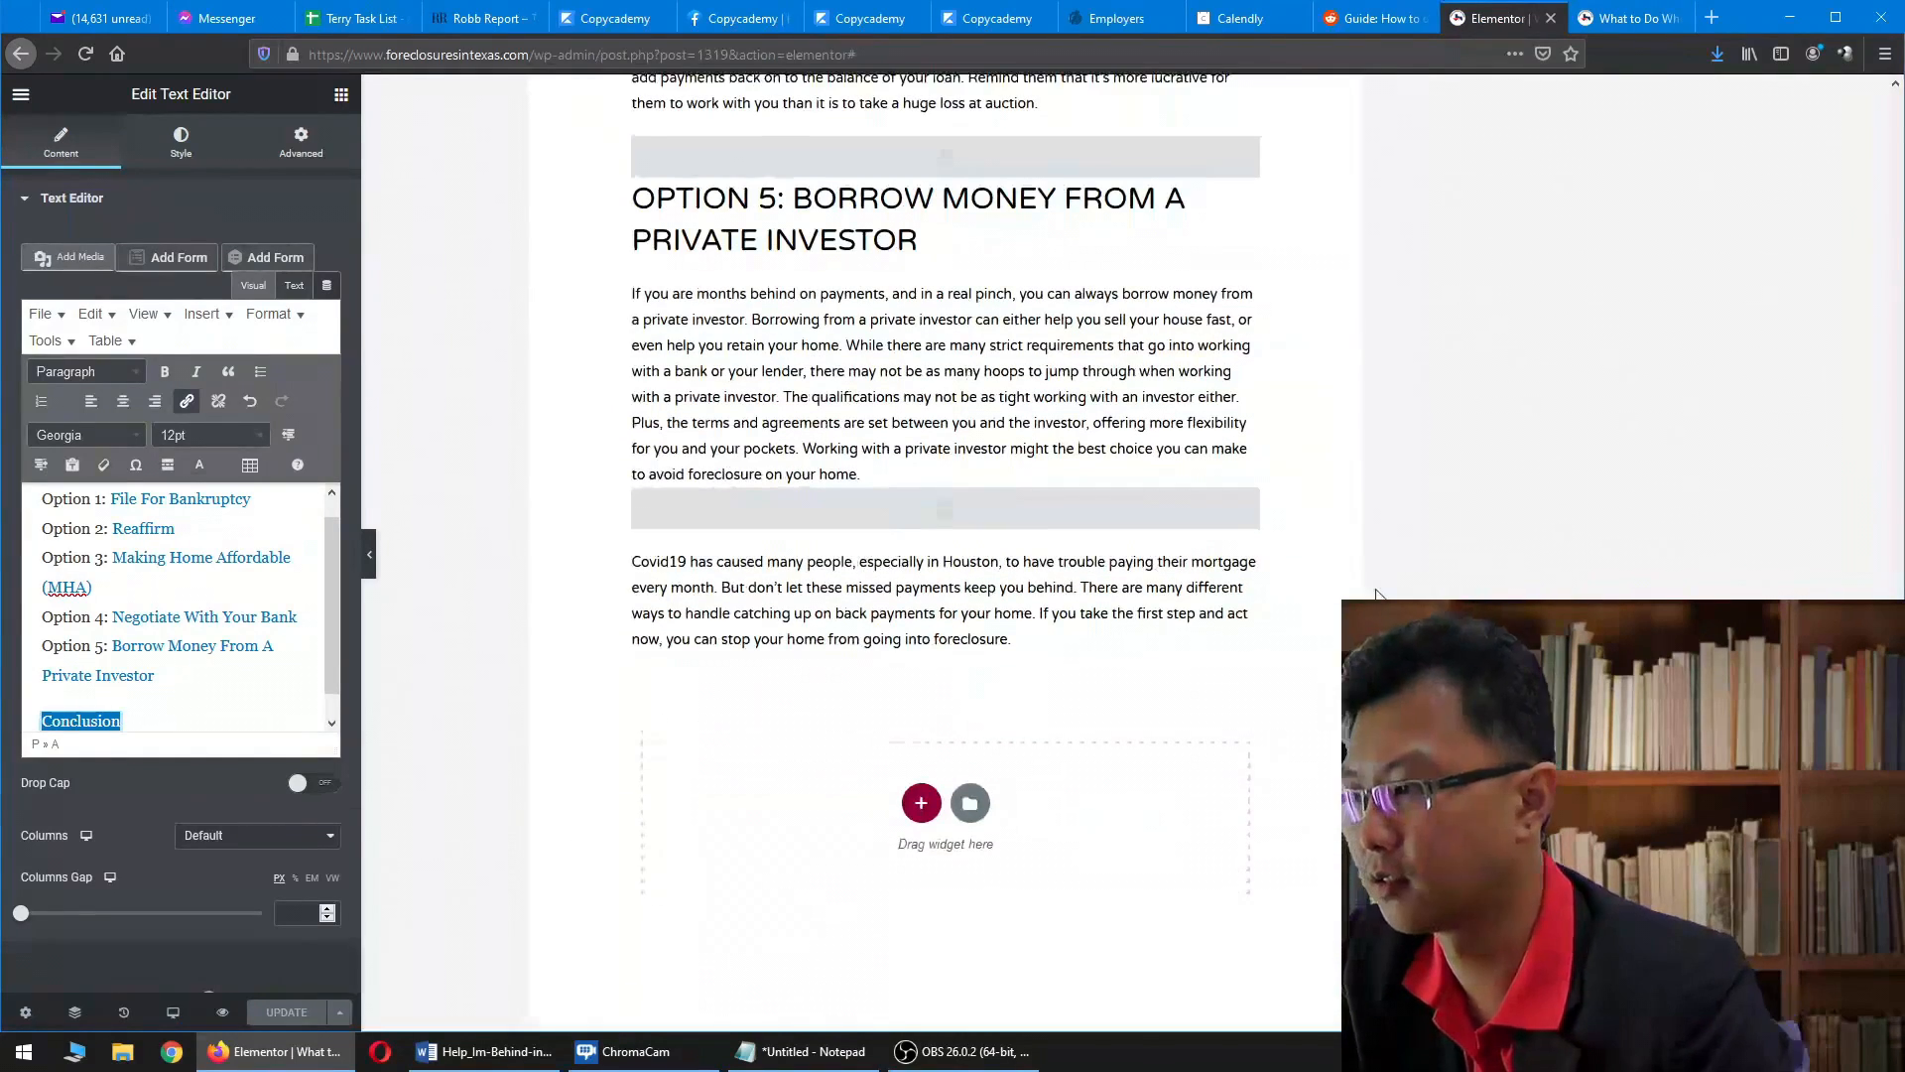
right_click(959, 512)
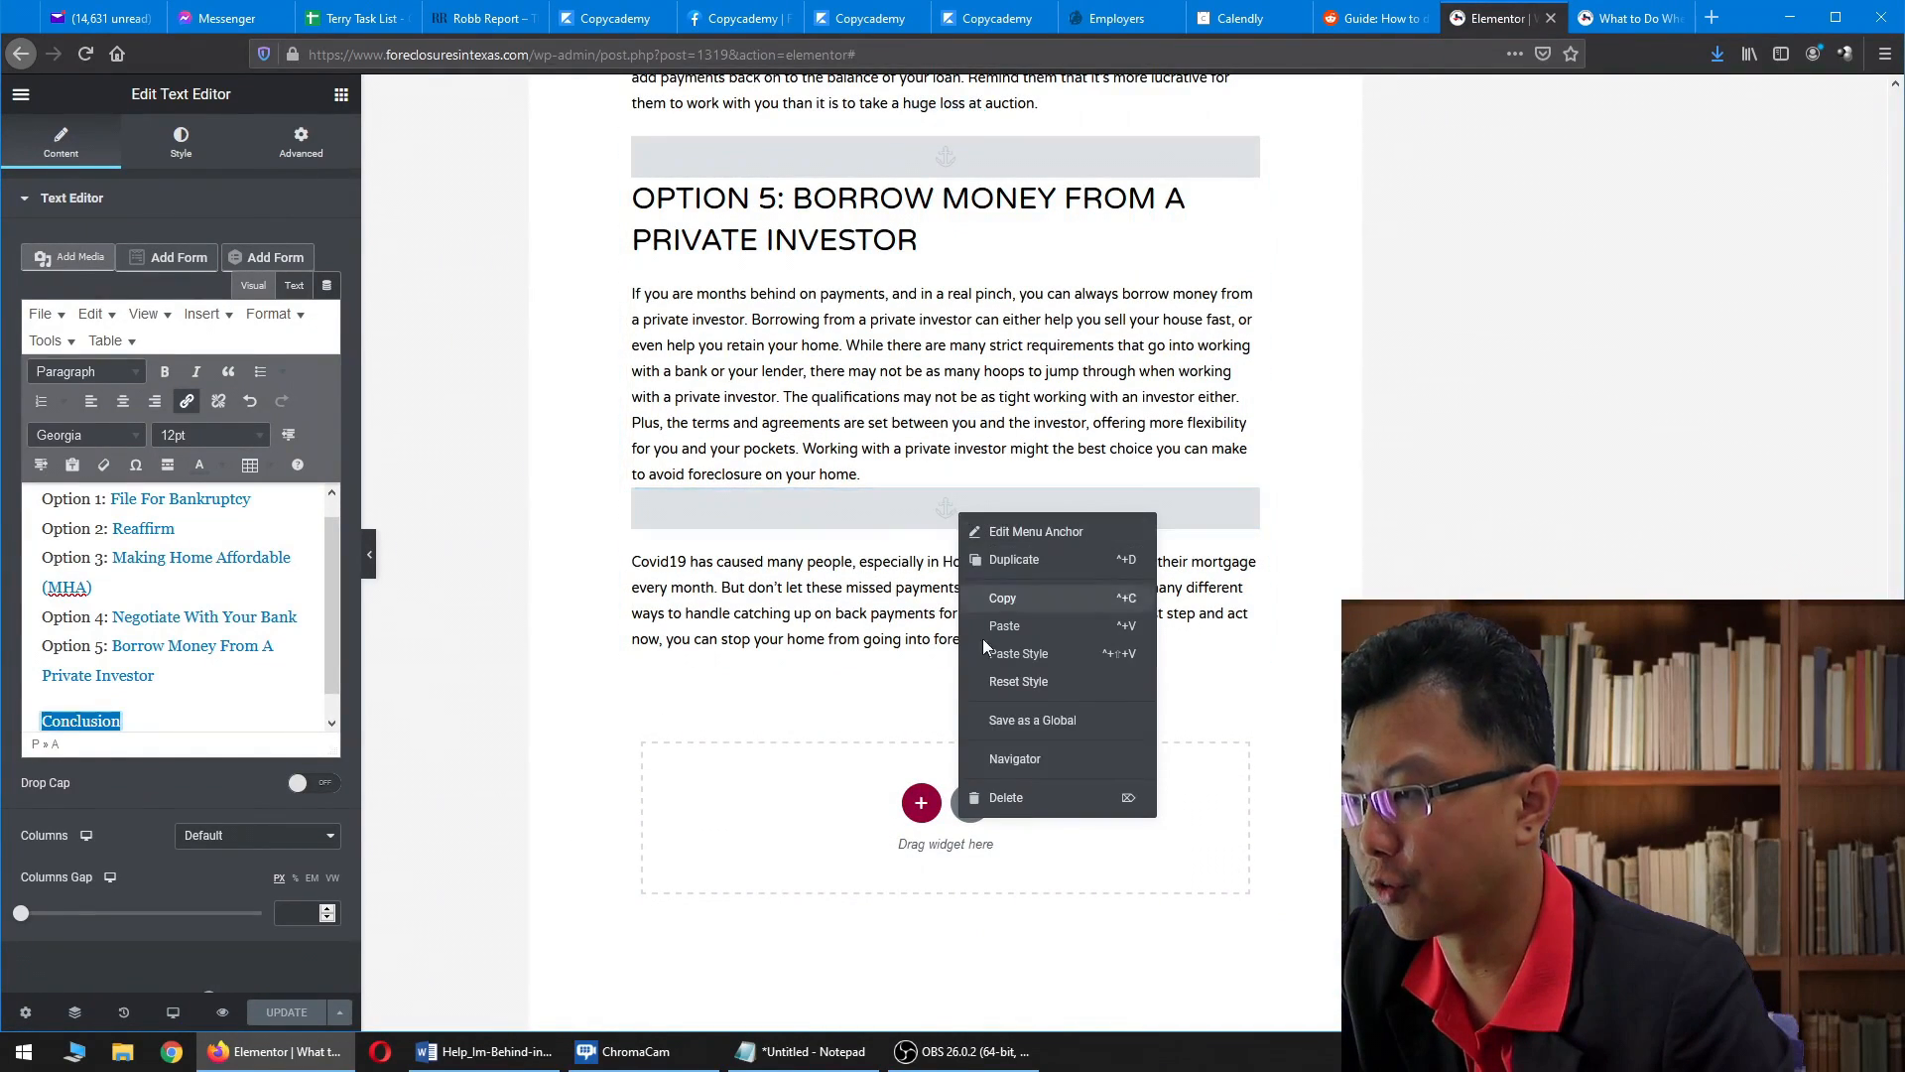
click(1287, 548)
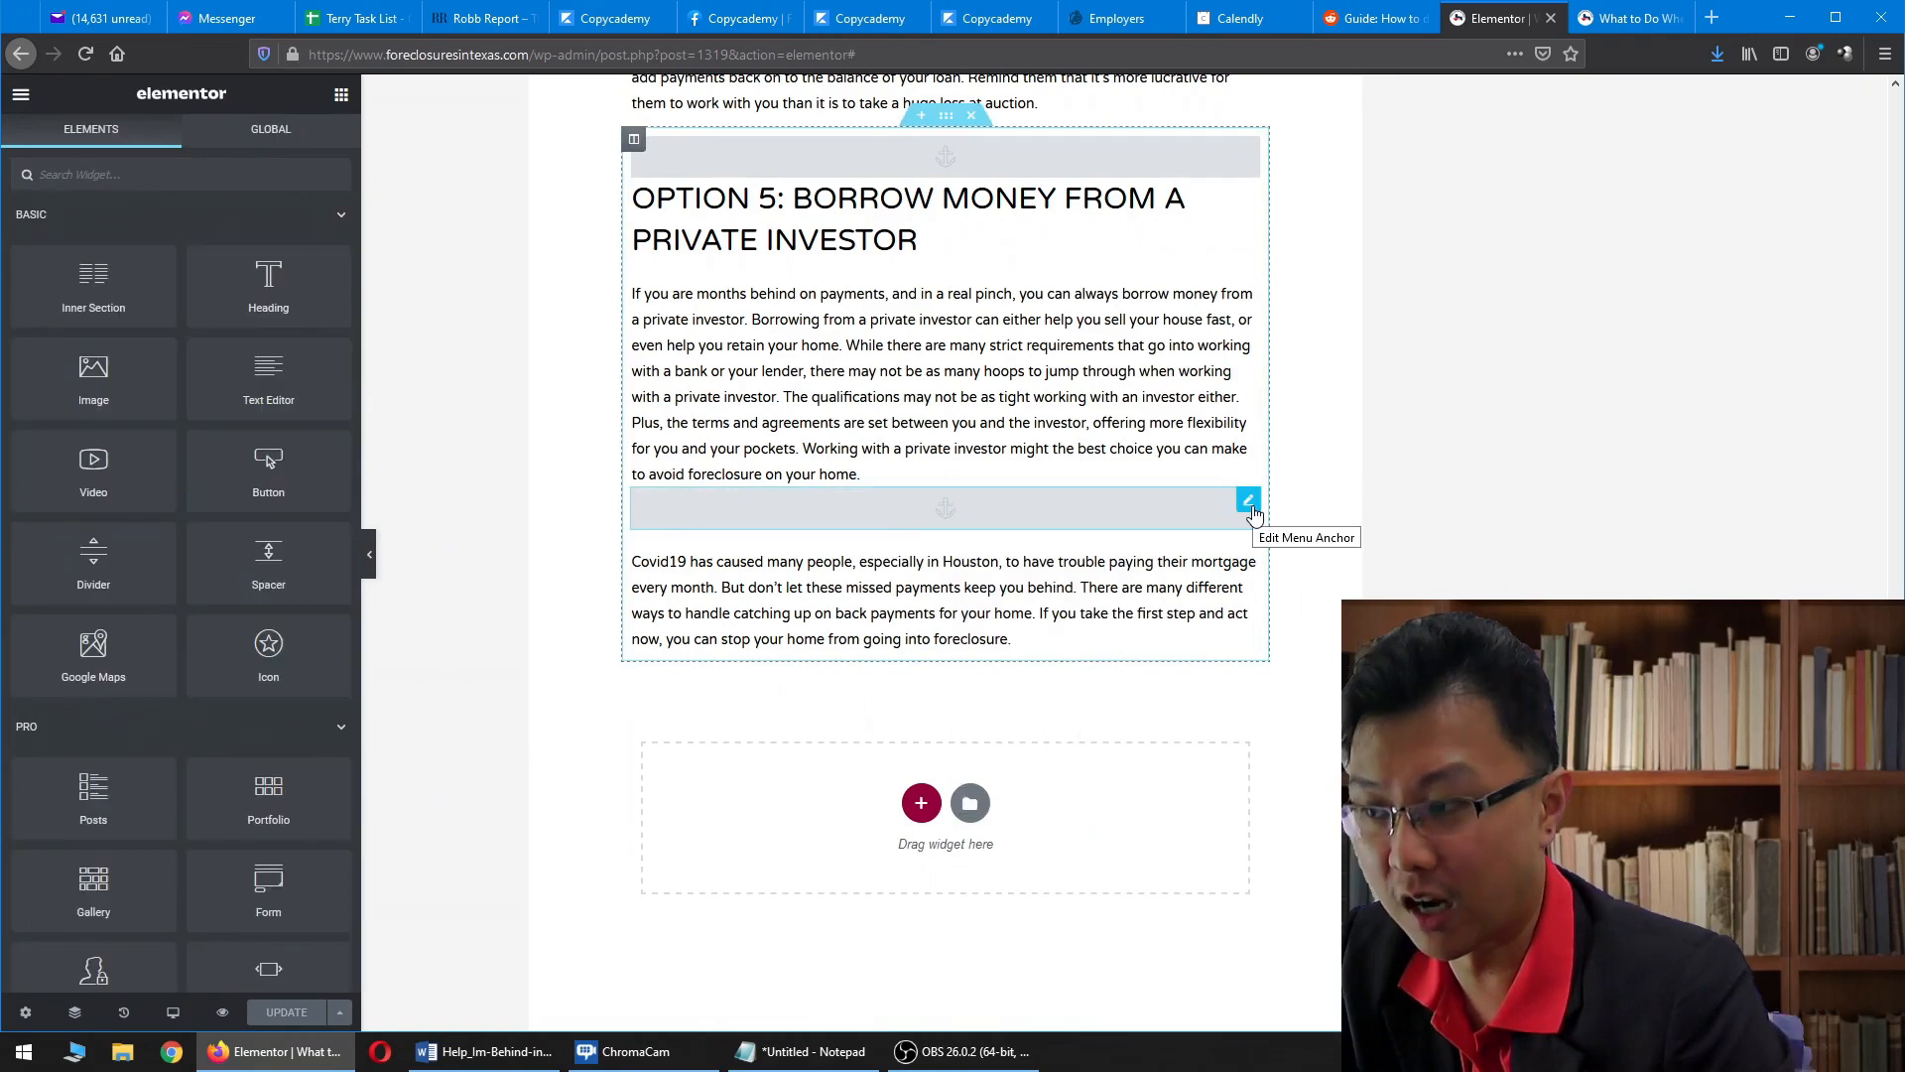
click(1248, 502)
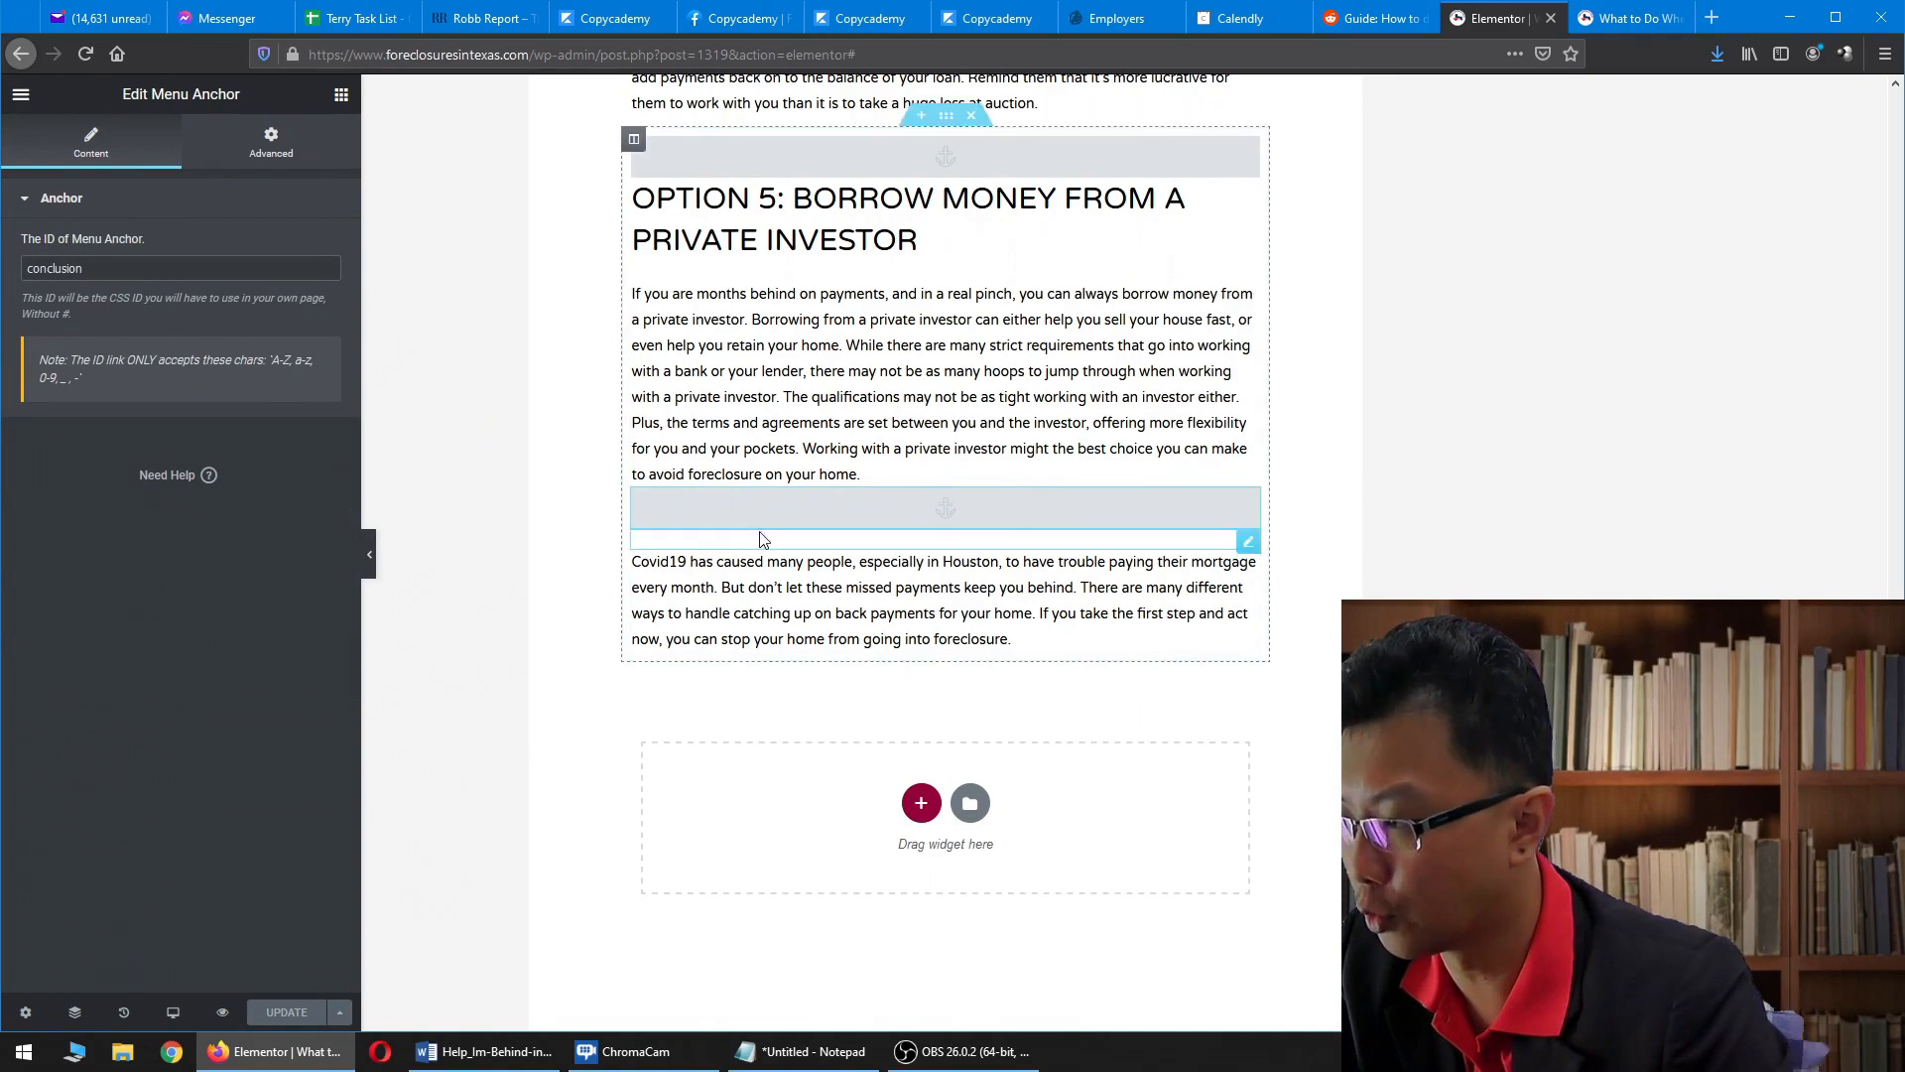
right_click(1247, 504)
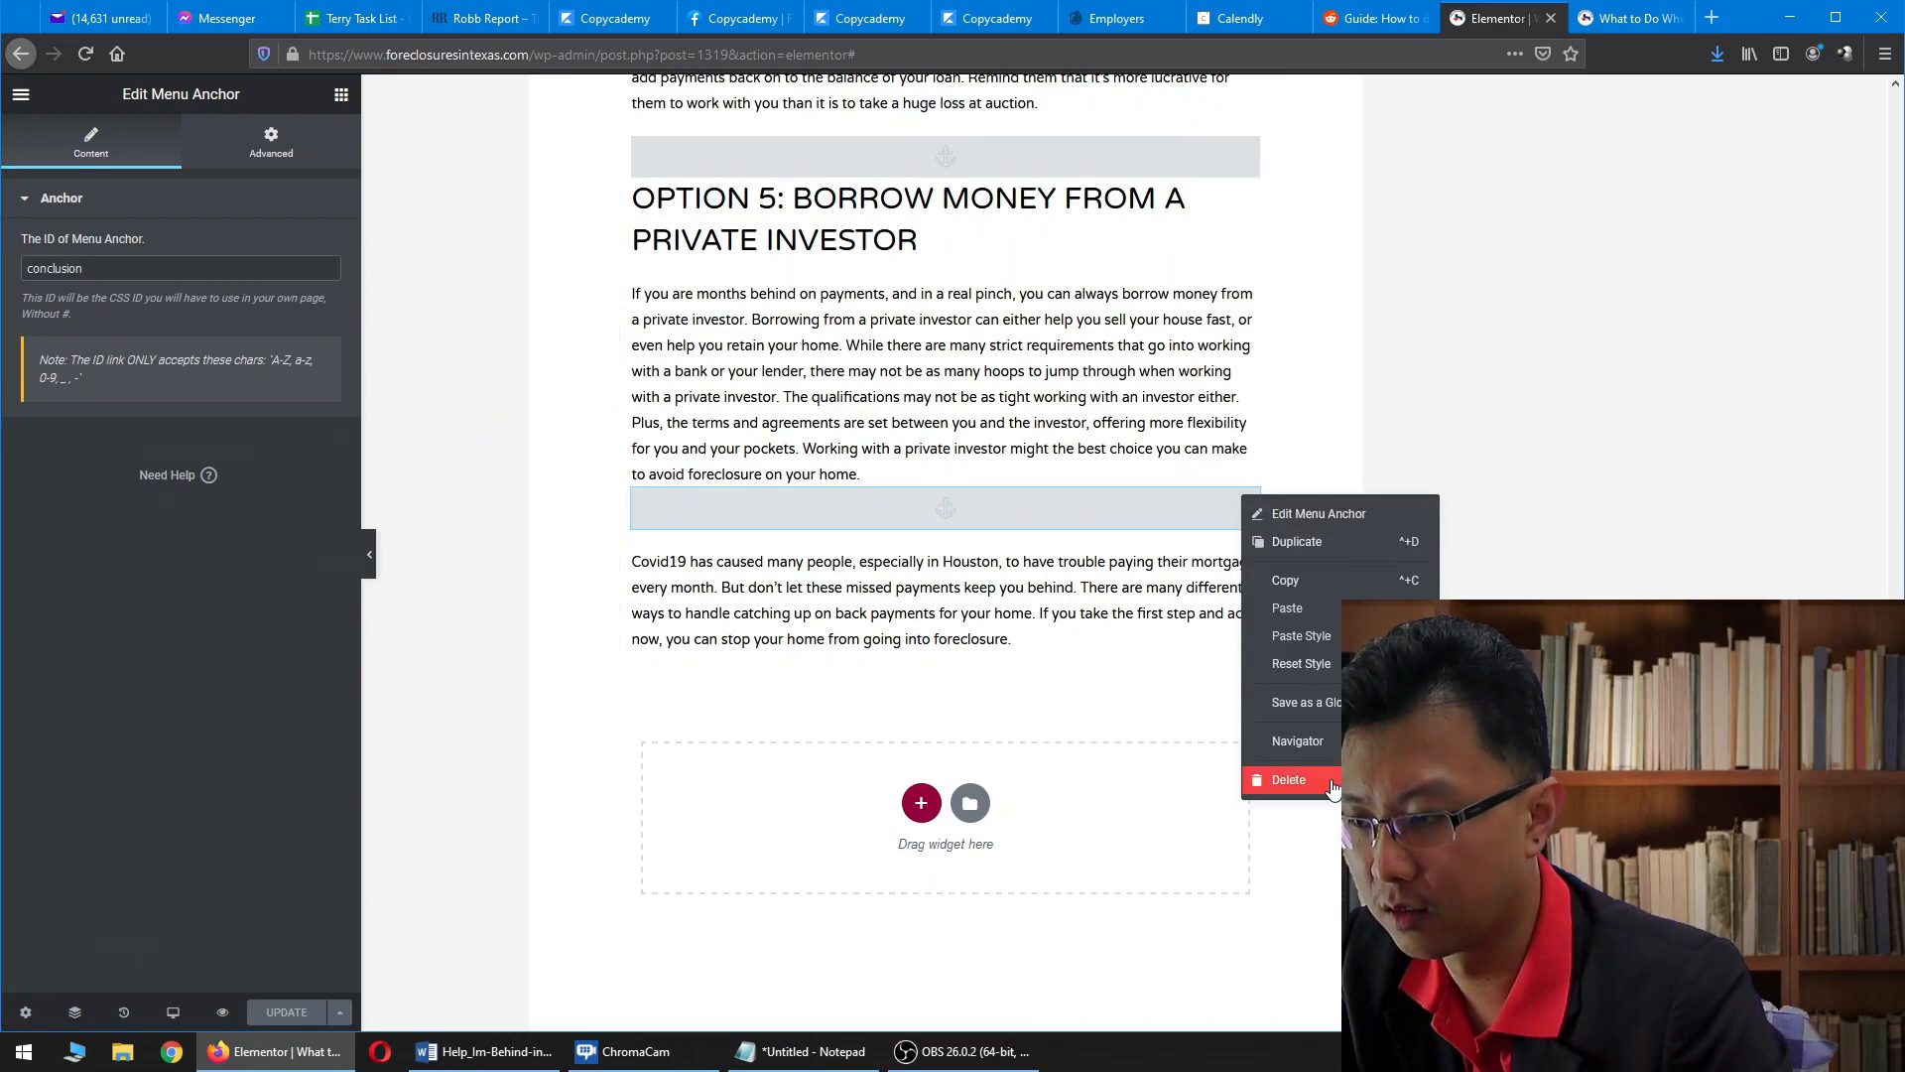
click(1289, 779)
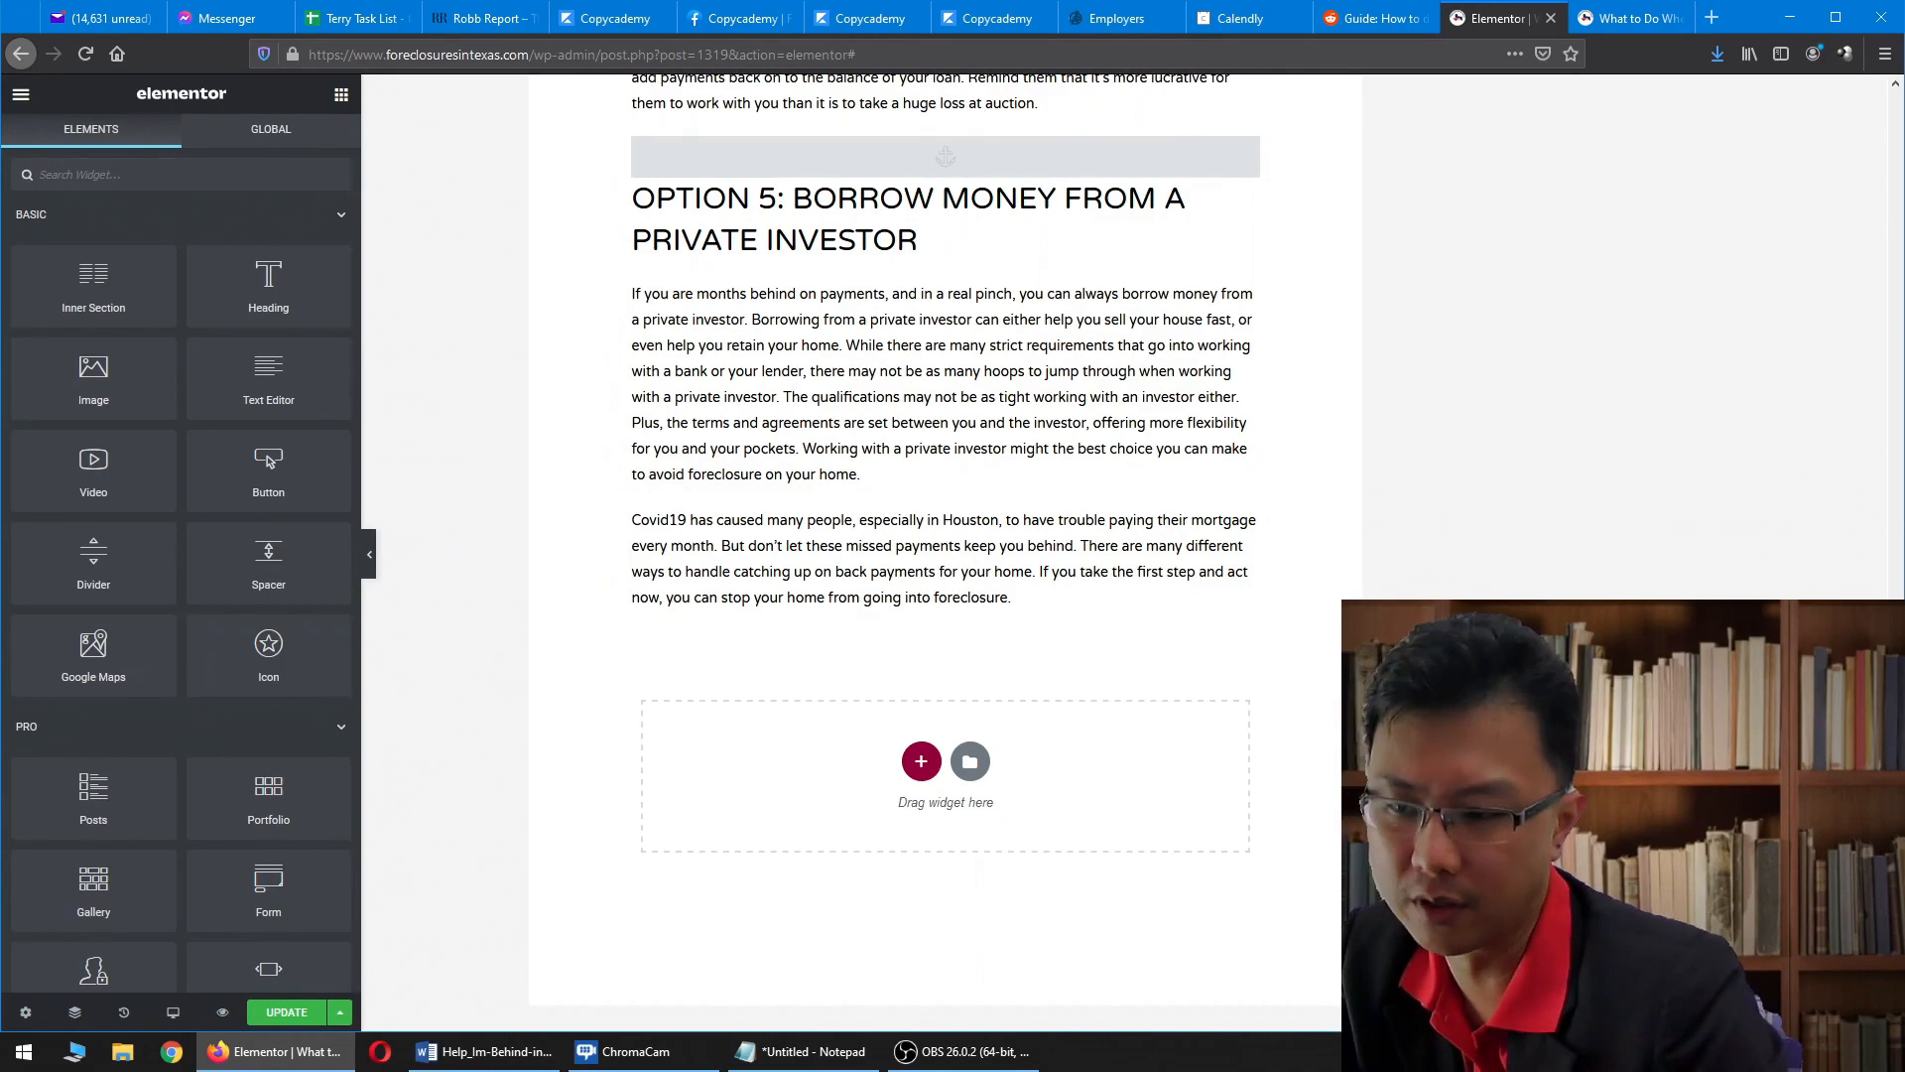
- Remove the Conclusion entry and its empty line from the table of contents text
drag(1895, 823, 1895, 178)
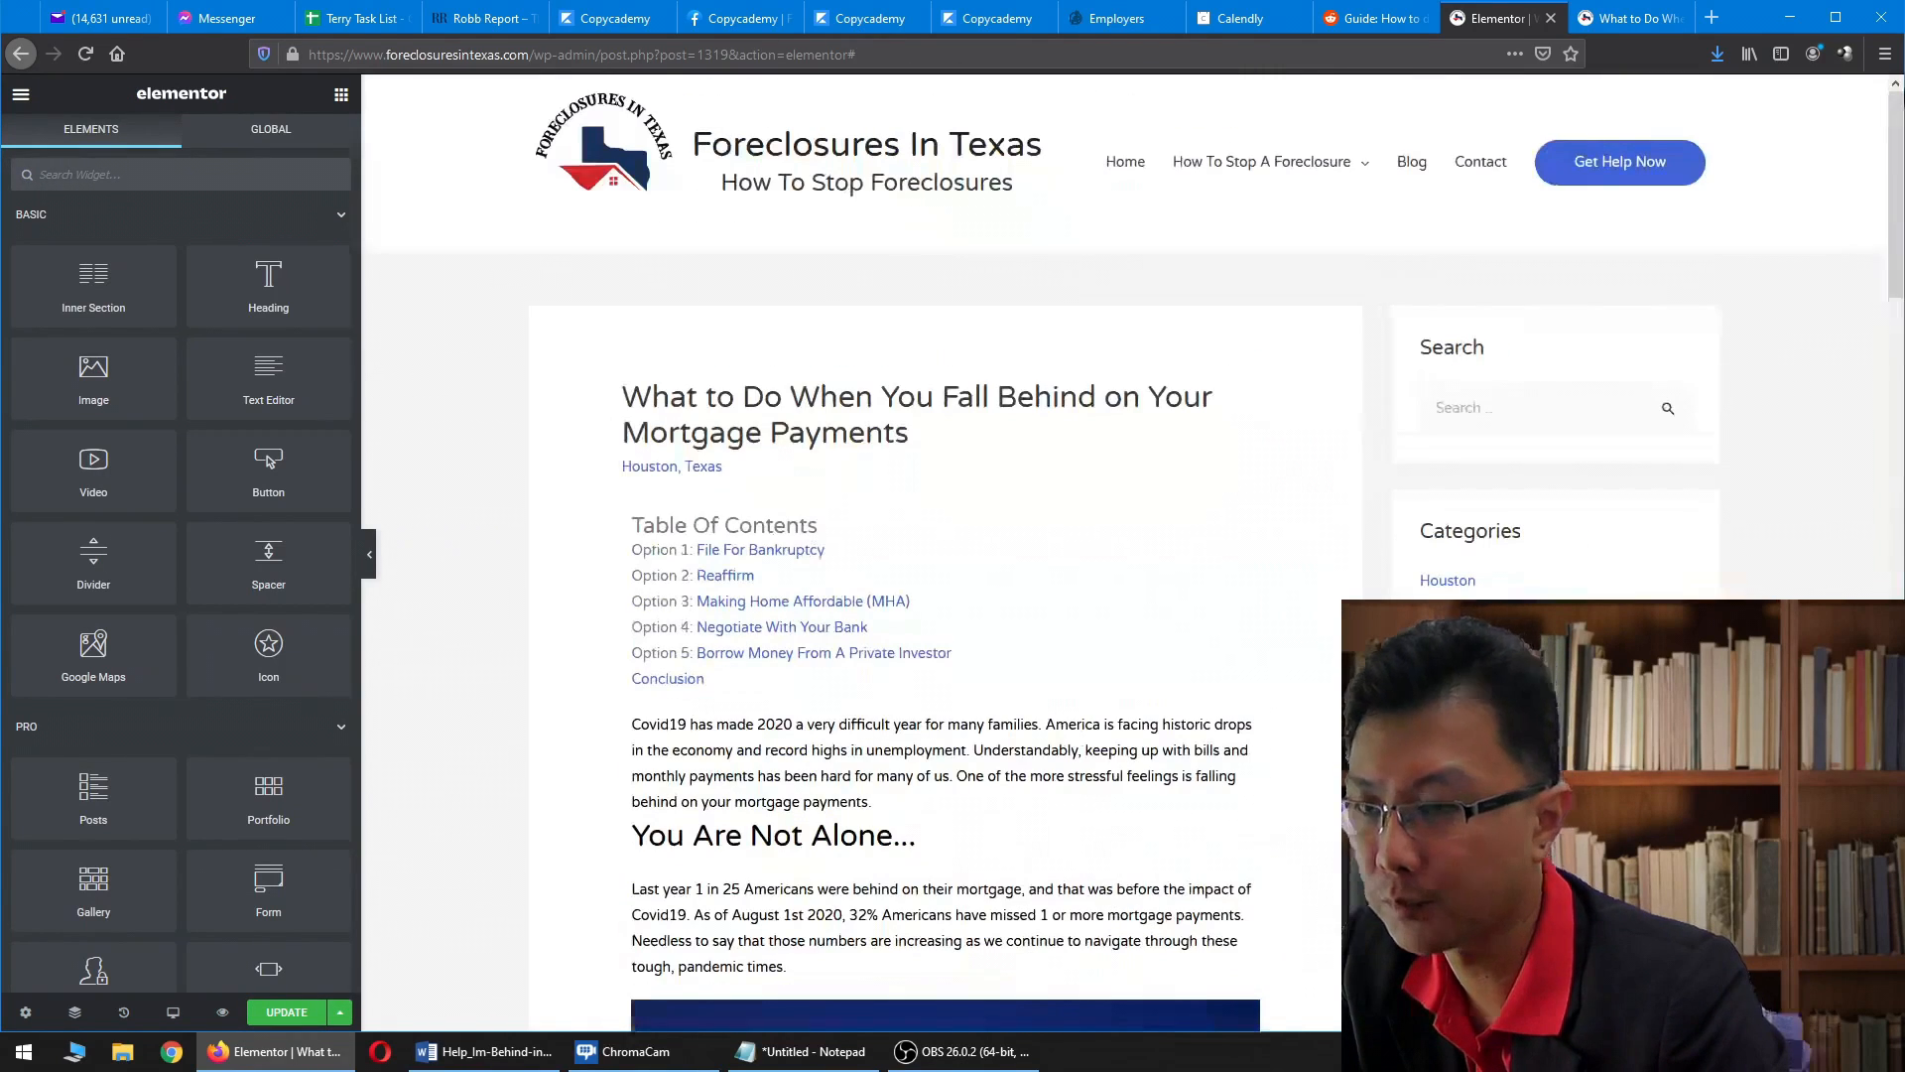
click(1247, 556)
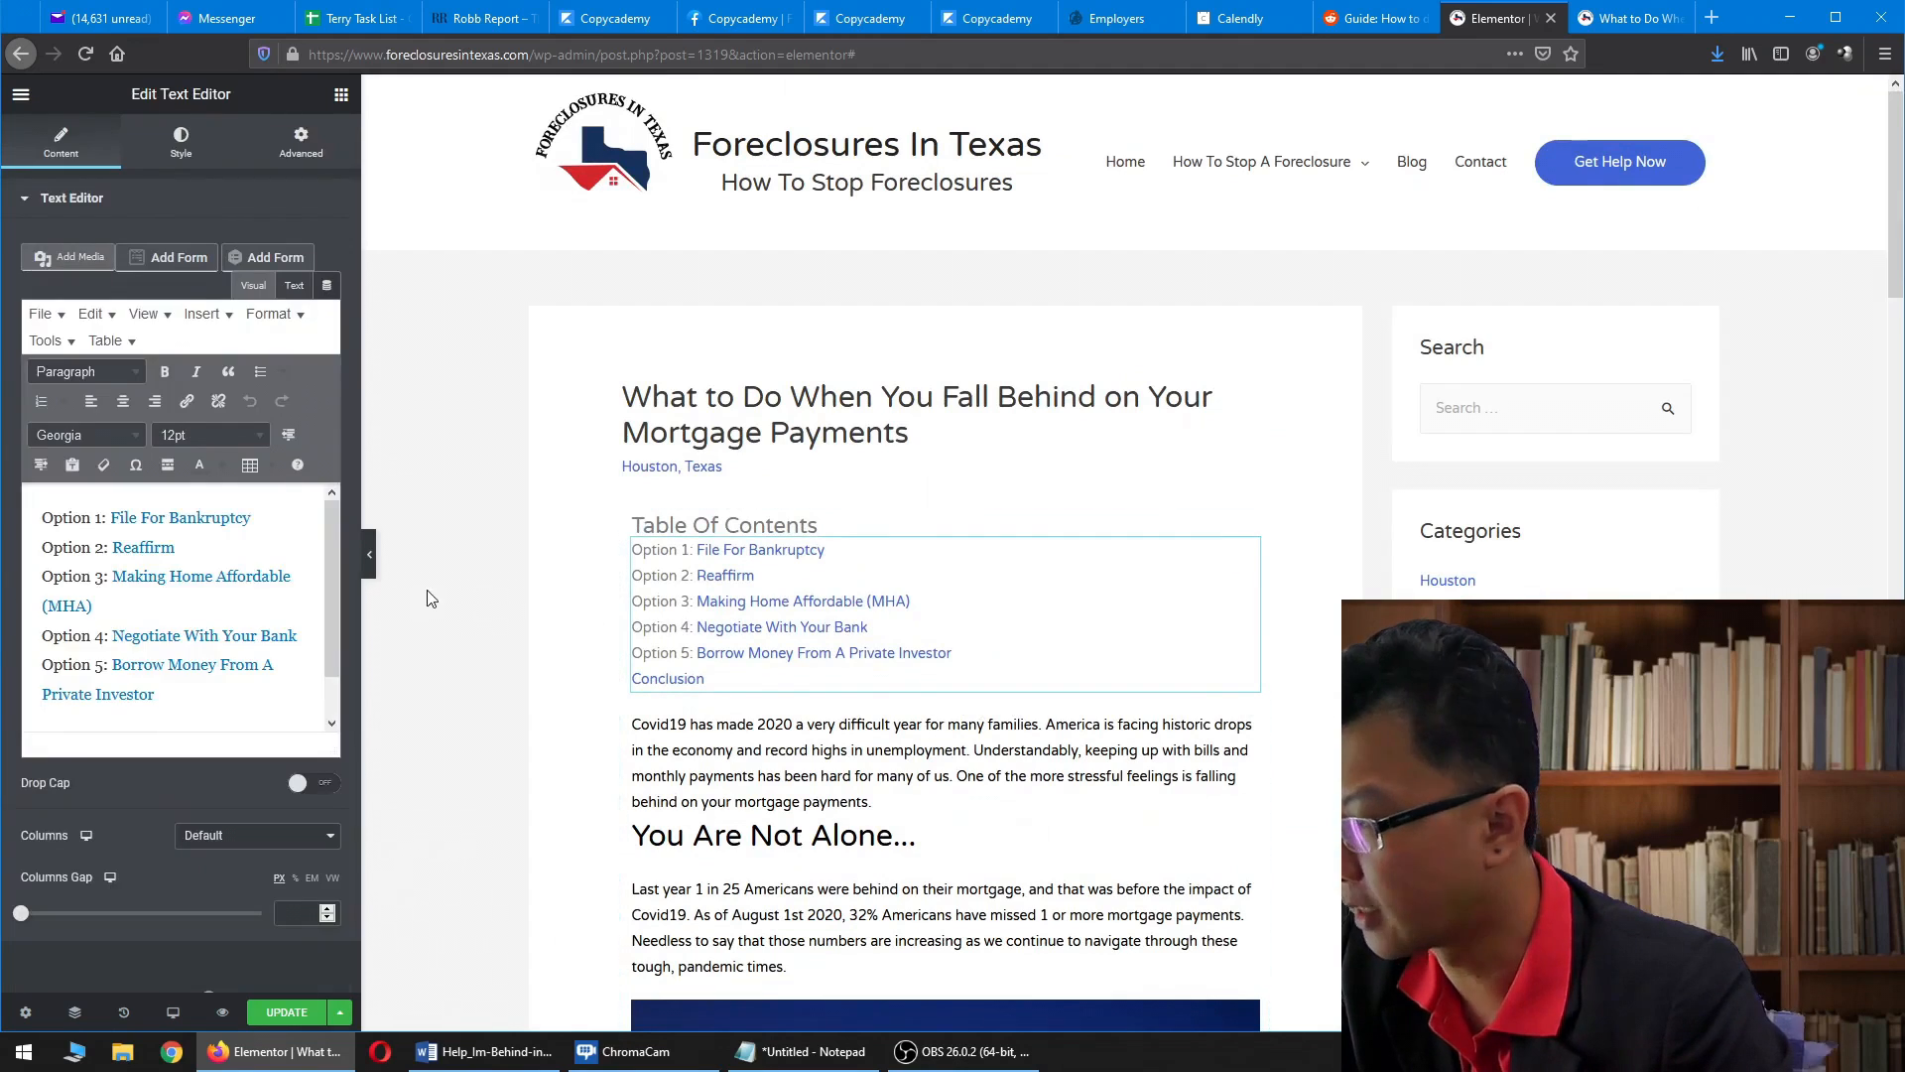
scroll(149, 635, down, 1)
double_click(114, 697)
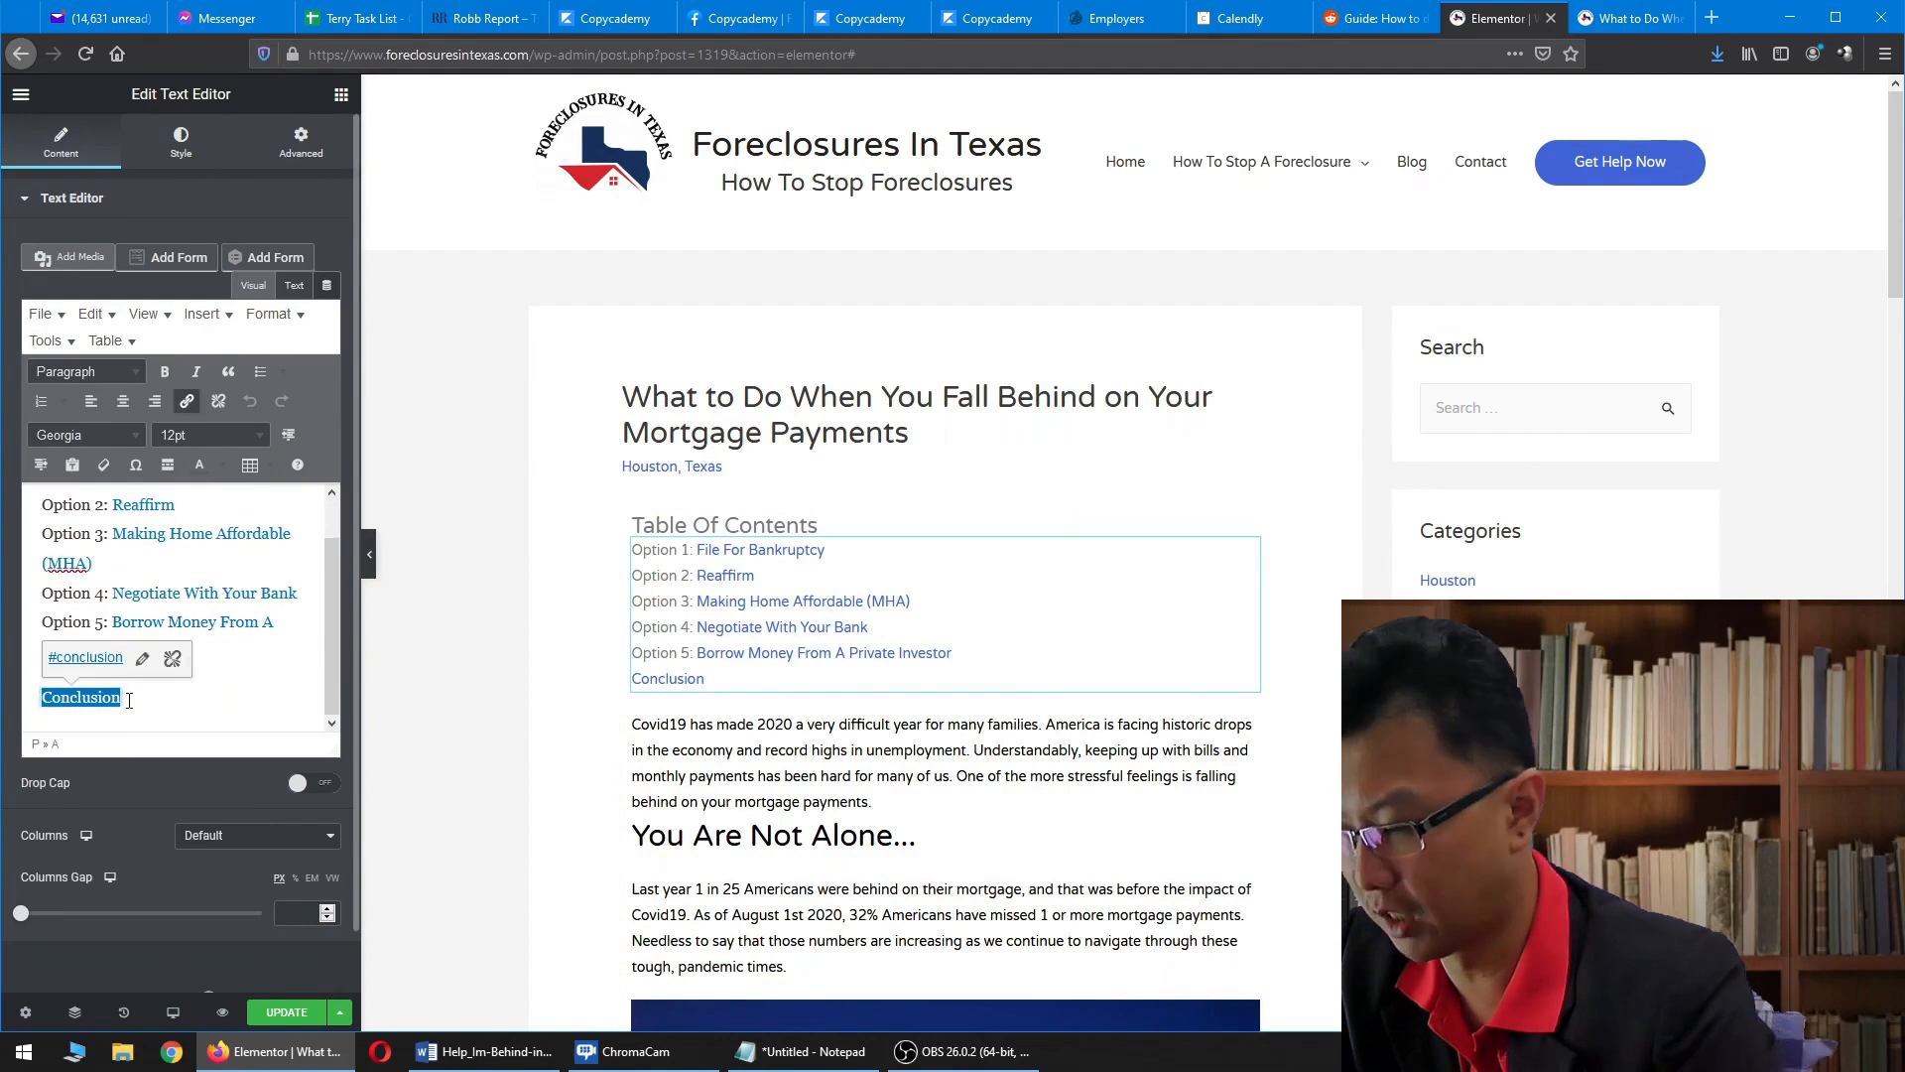
key(BackSpace)
key(BackSpace)
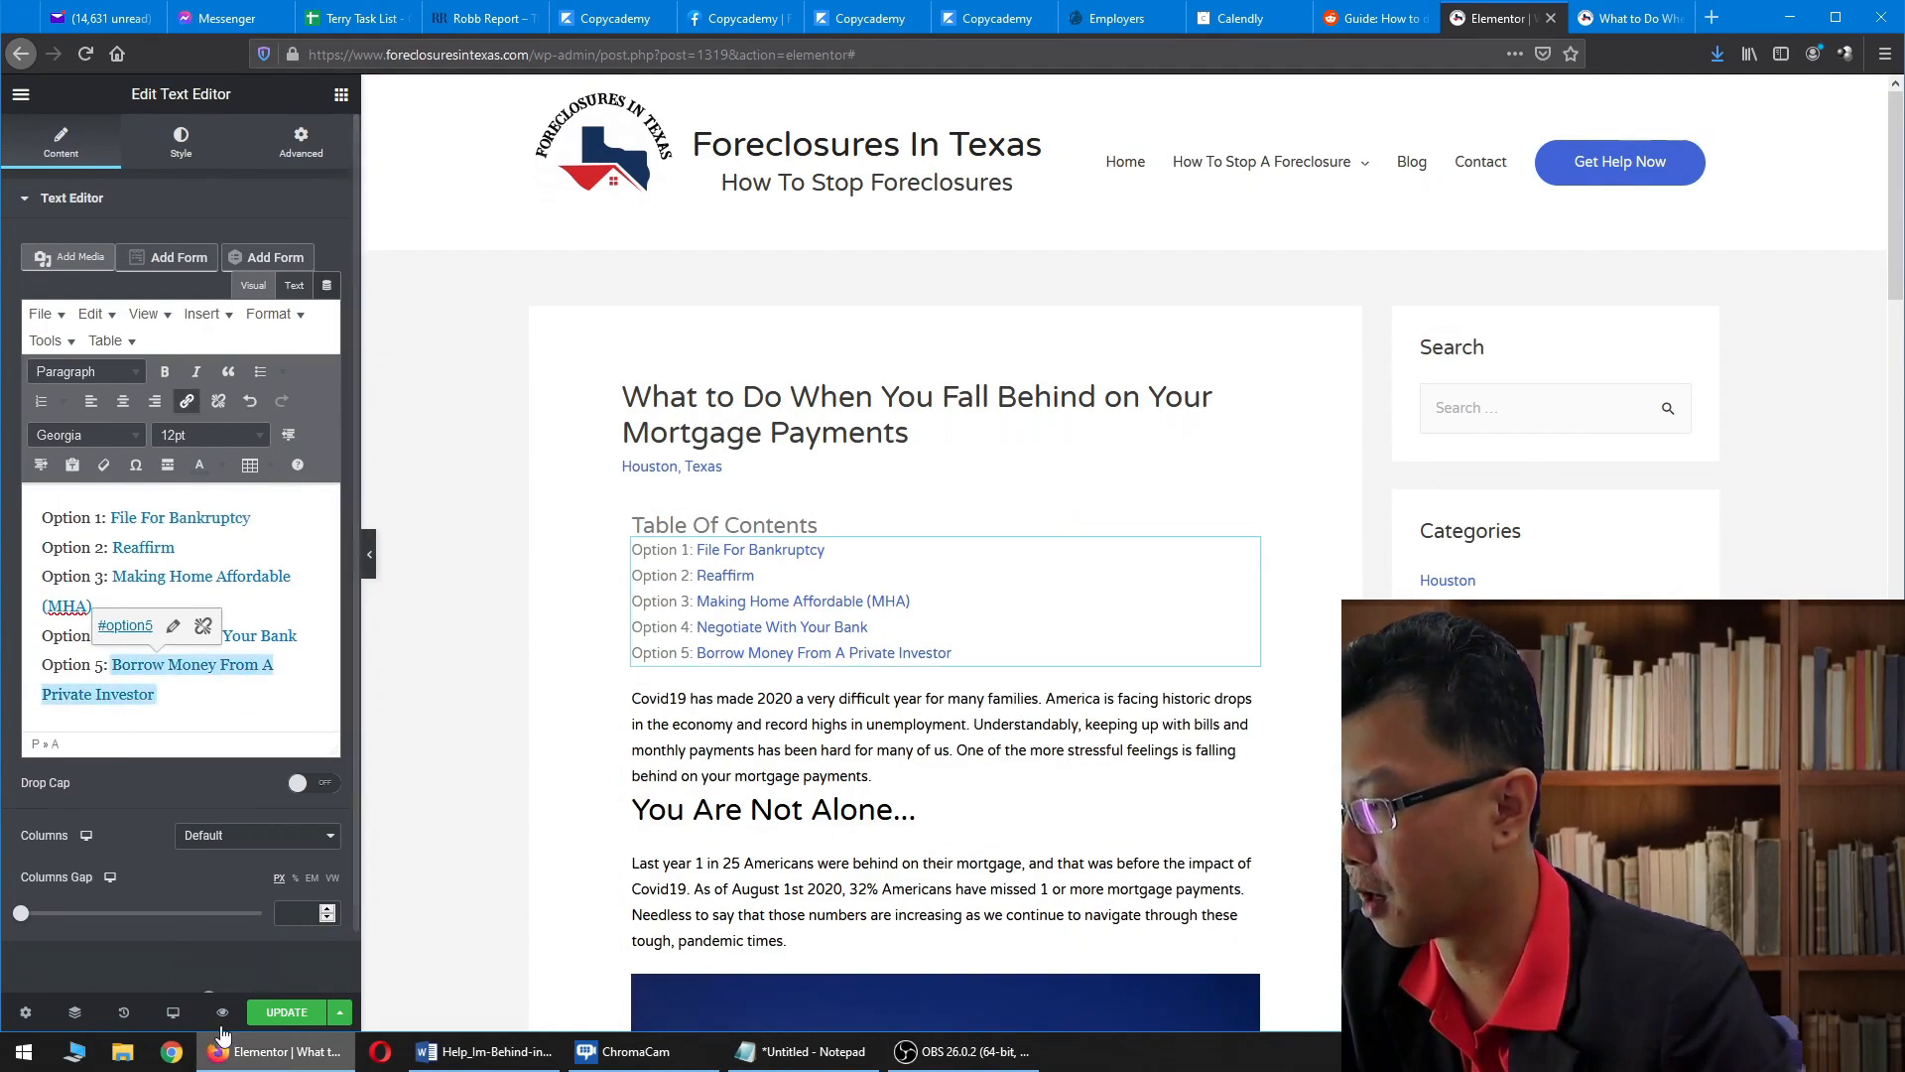
- Update the post, then switch to the live post and reload it from the start of the page
click(285, 1011)
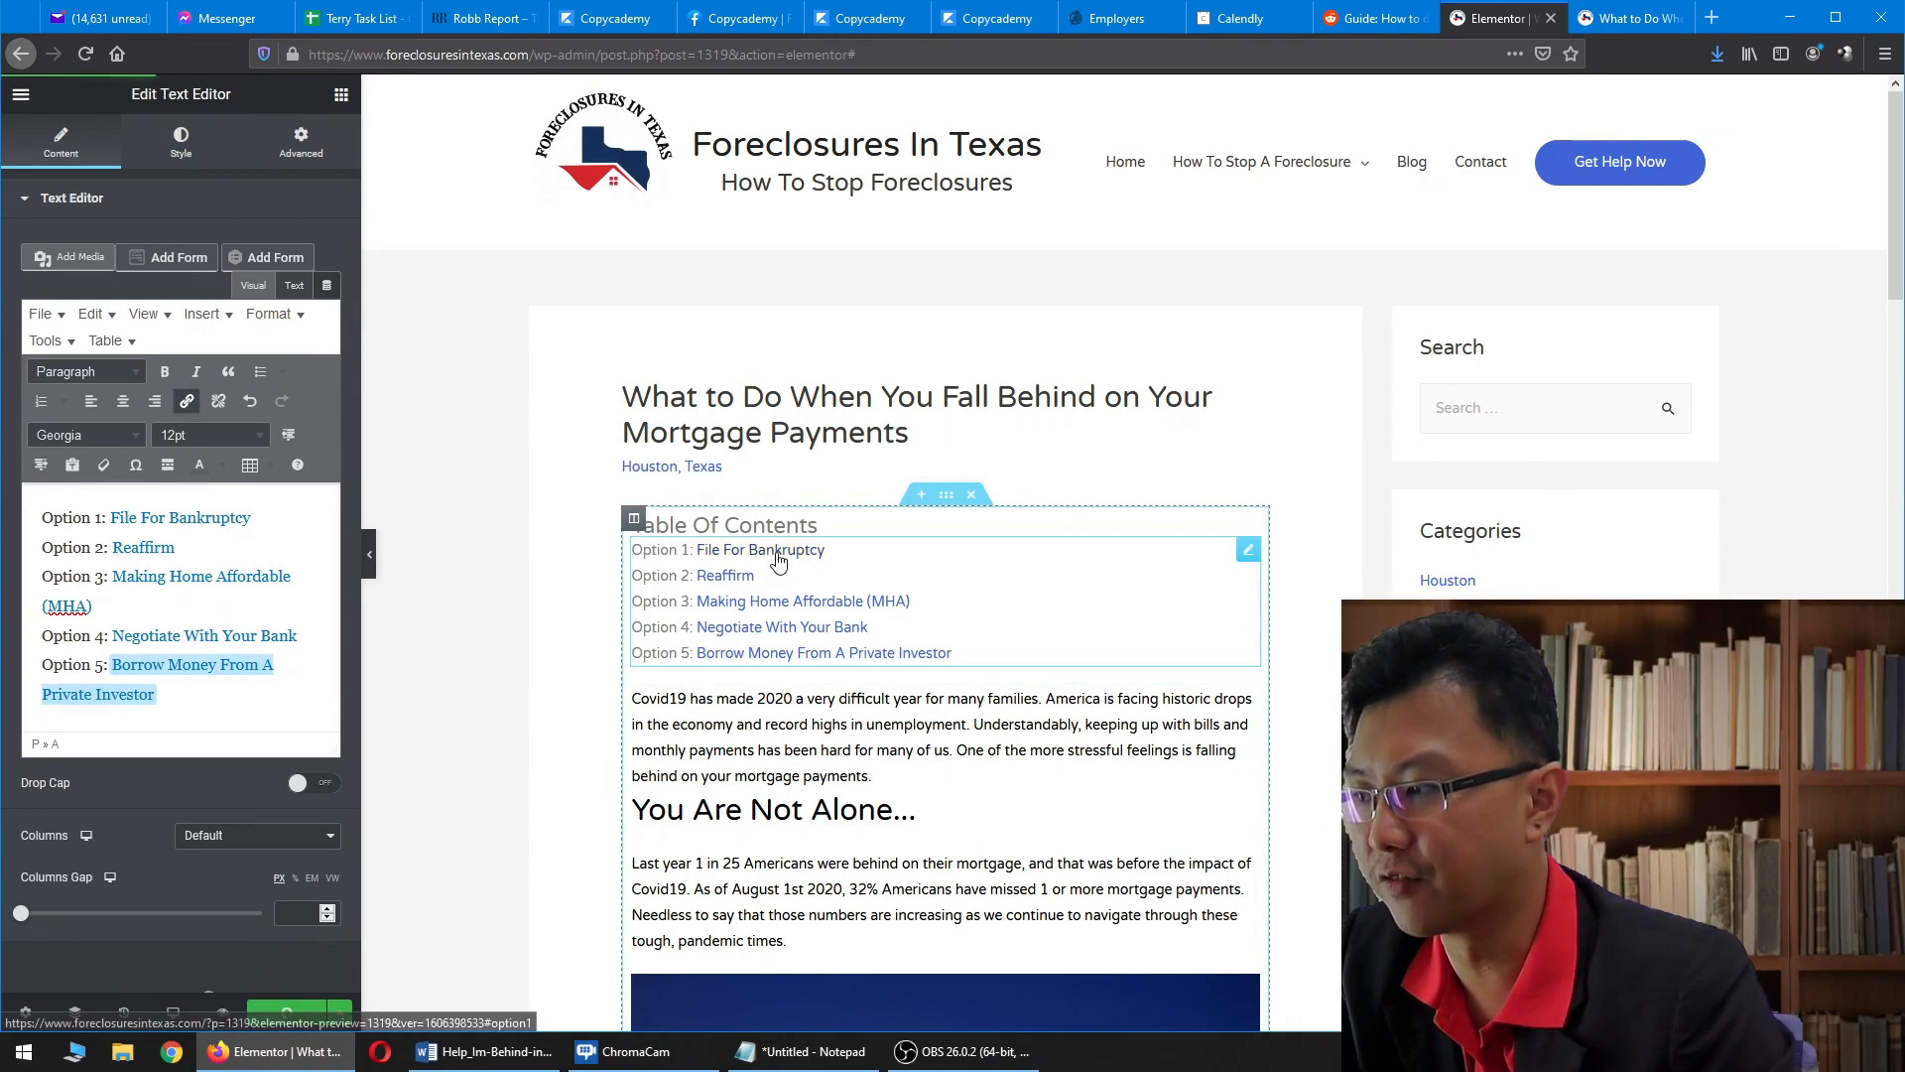
click(1616, 20)
drag(1896, 863, 1893, 164)
right_click(1692, 323)
click(1806, 350)
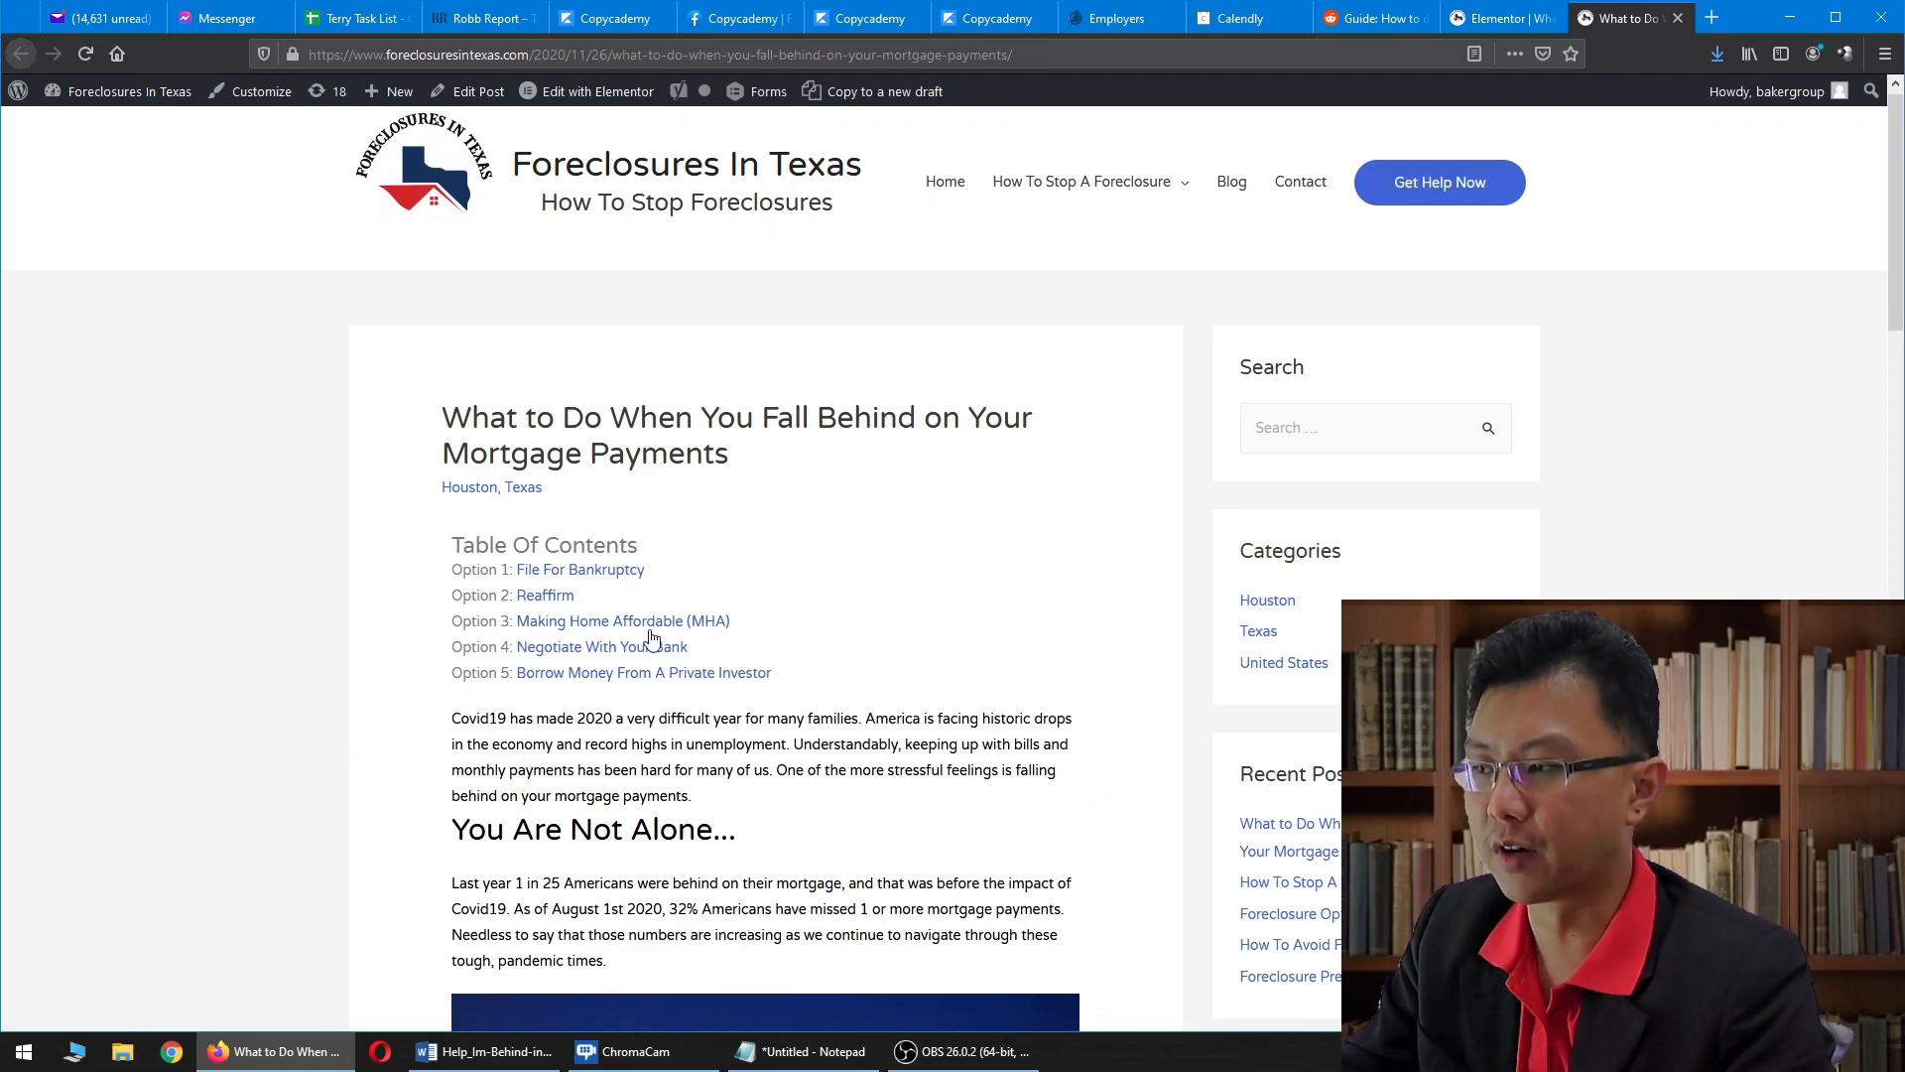
- Review the table of contents and the opening section of the live post
scroll(857, 810, down, 4)
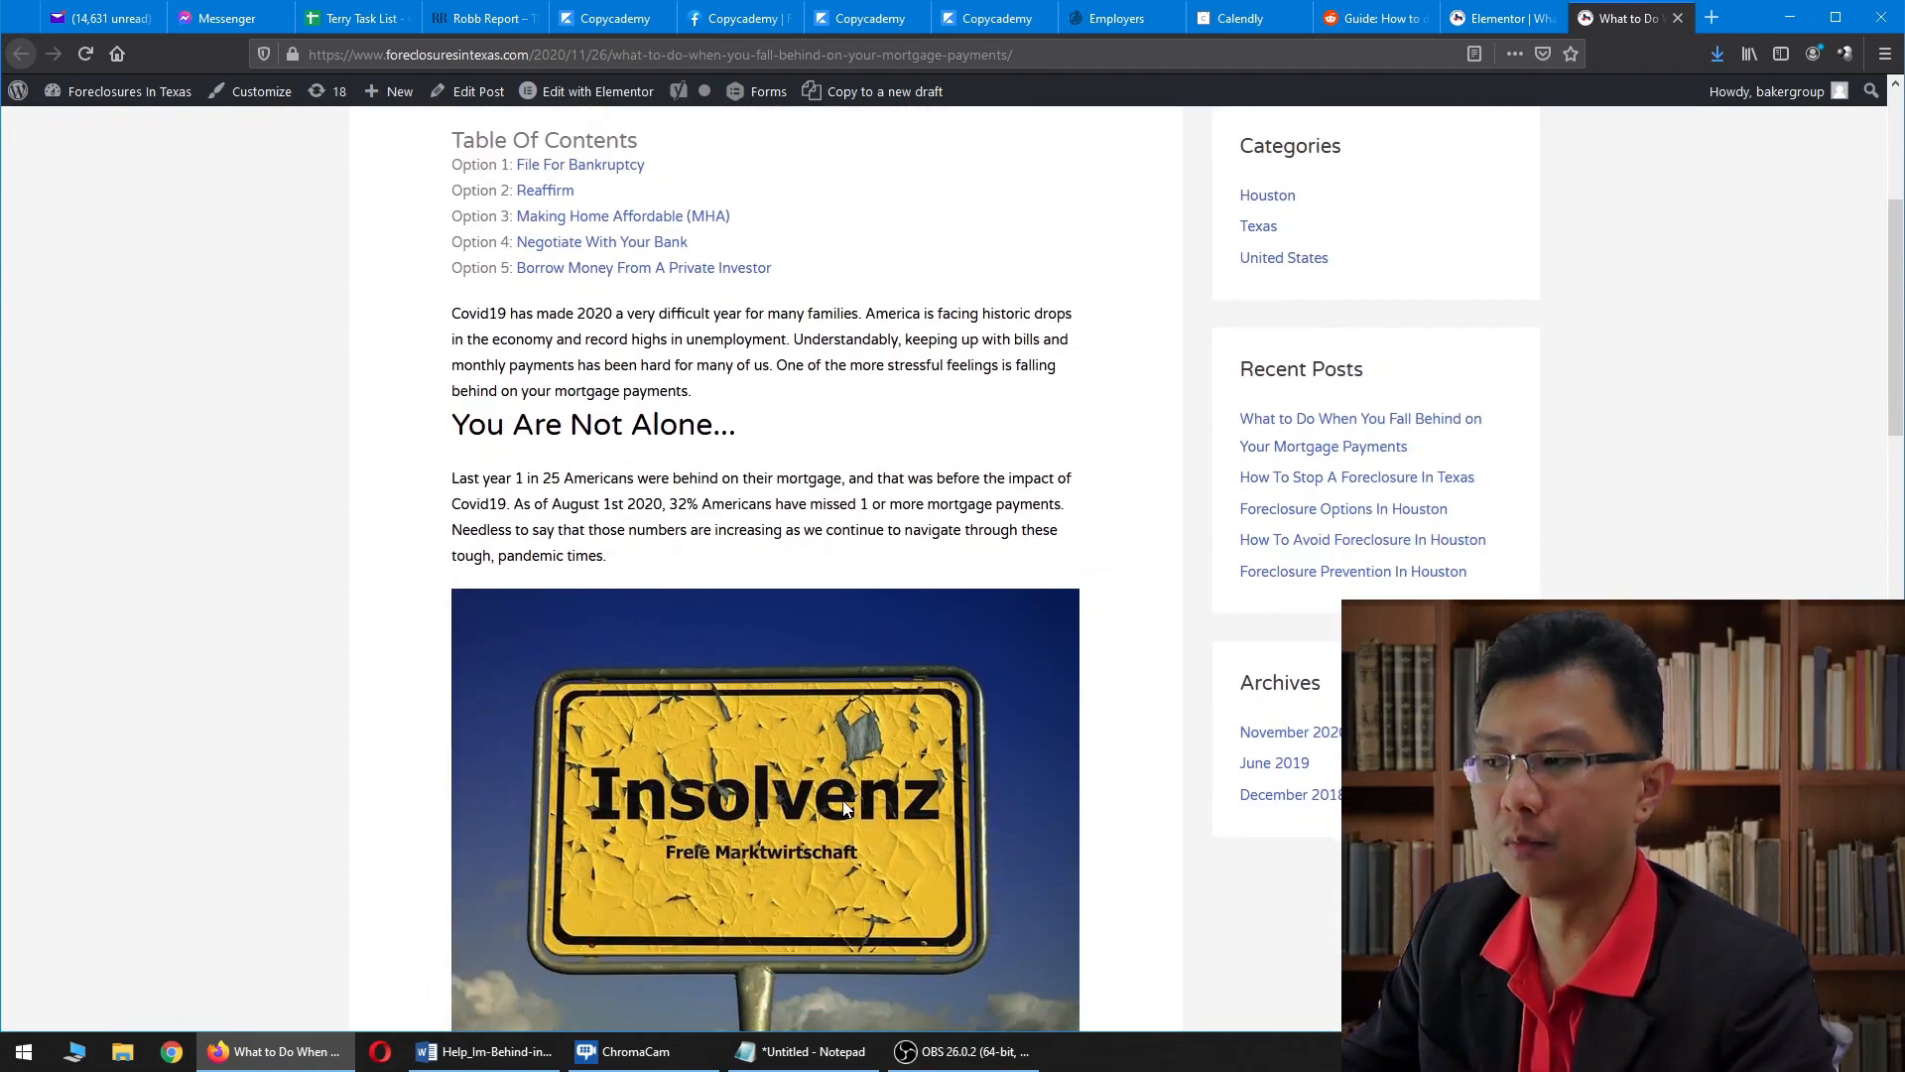
scroll(854, 811, up, 4)
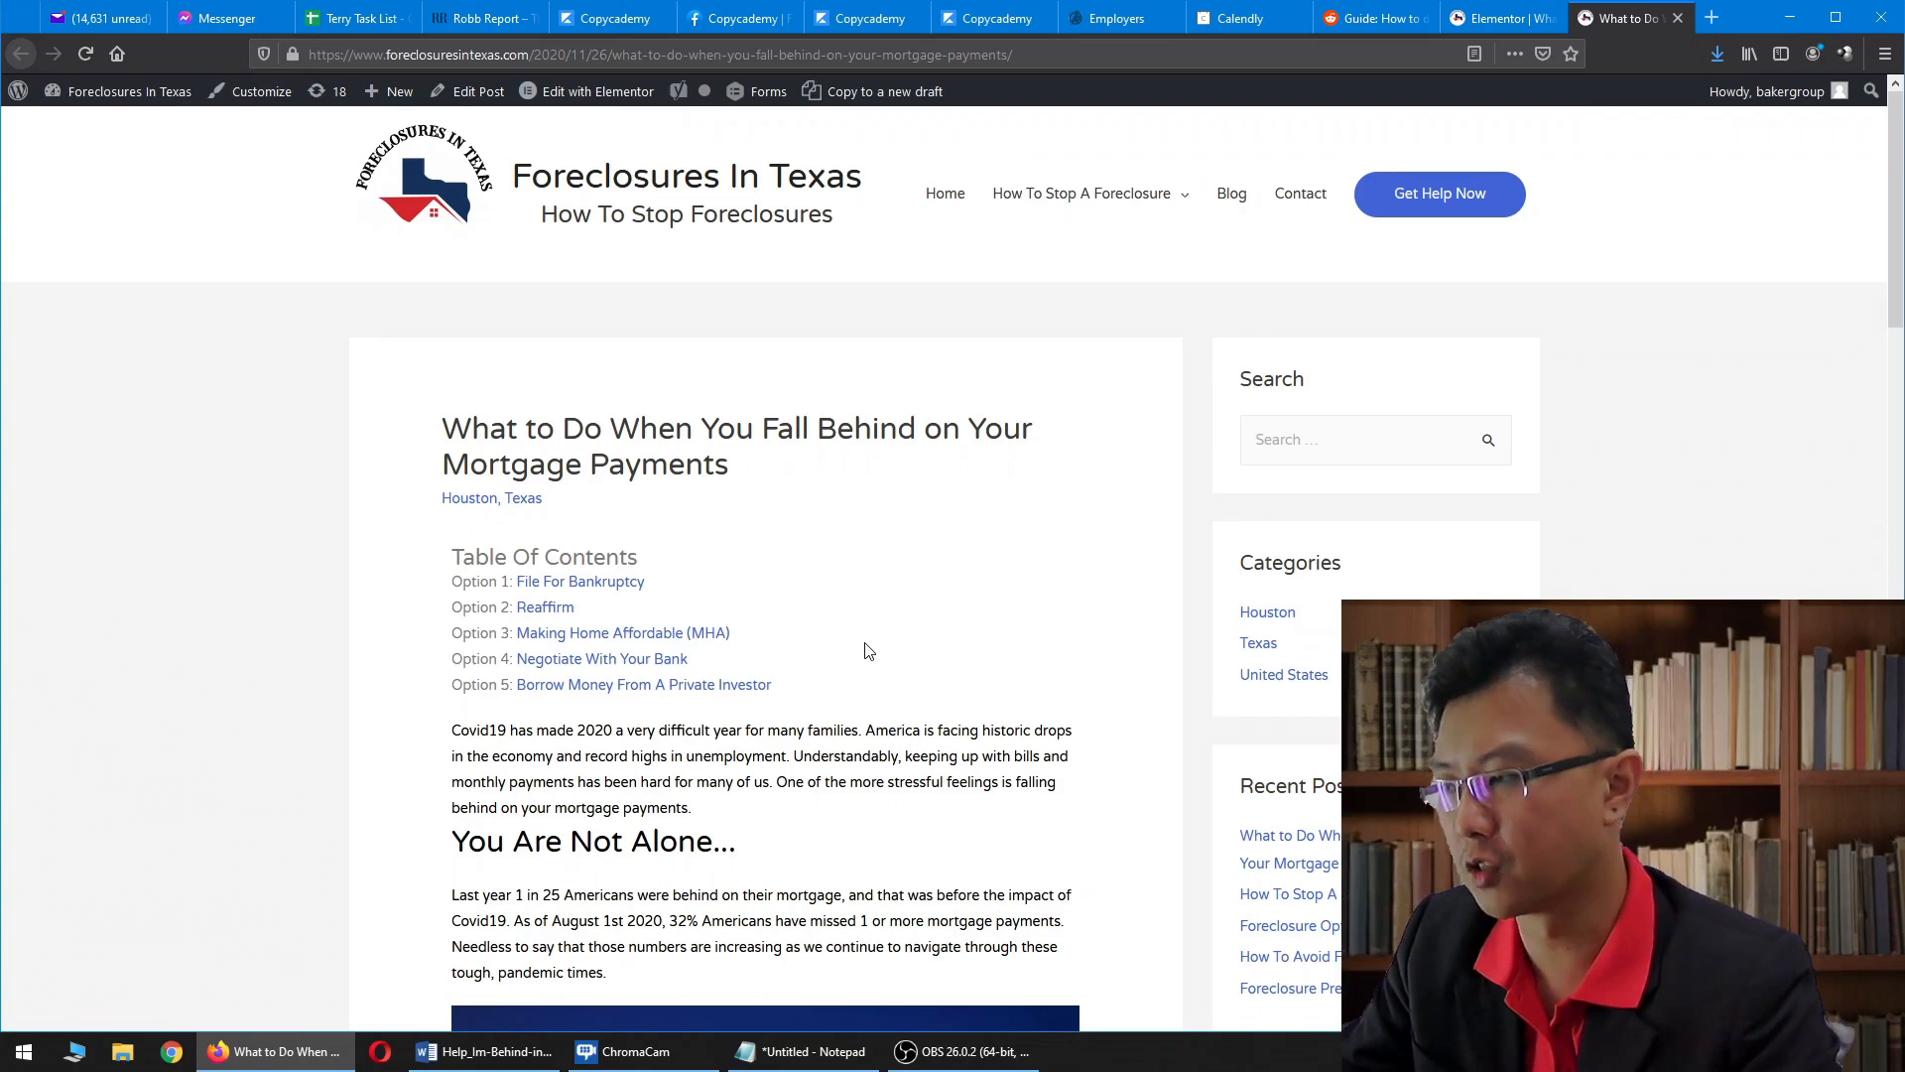
scroll(948, 714, down, 2)
scroll(1092, 738, up, 2)
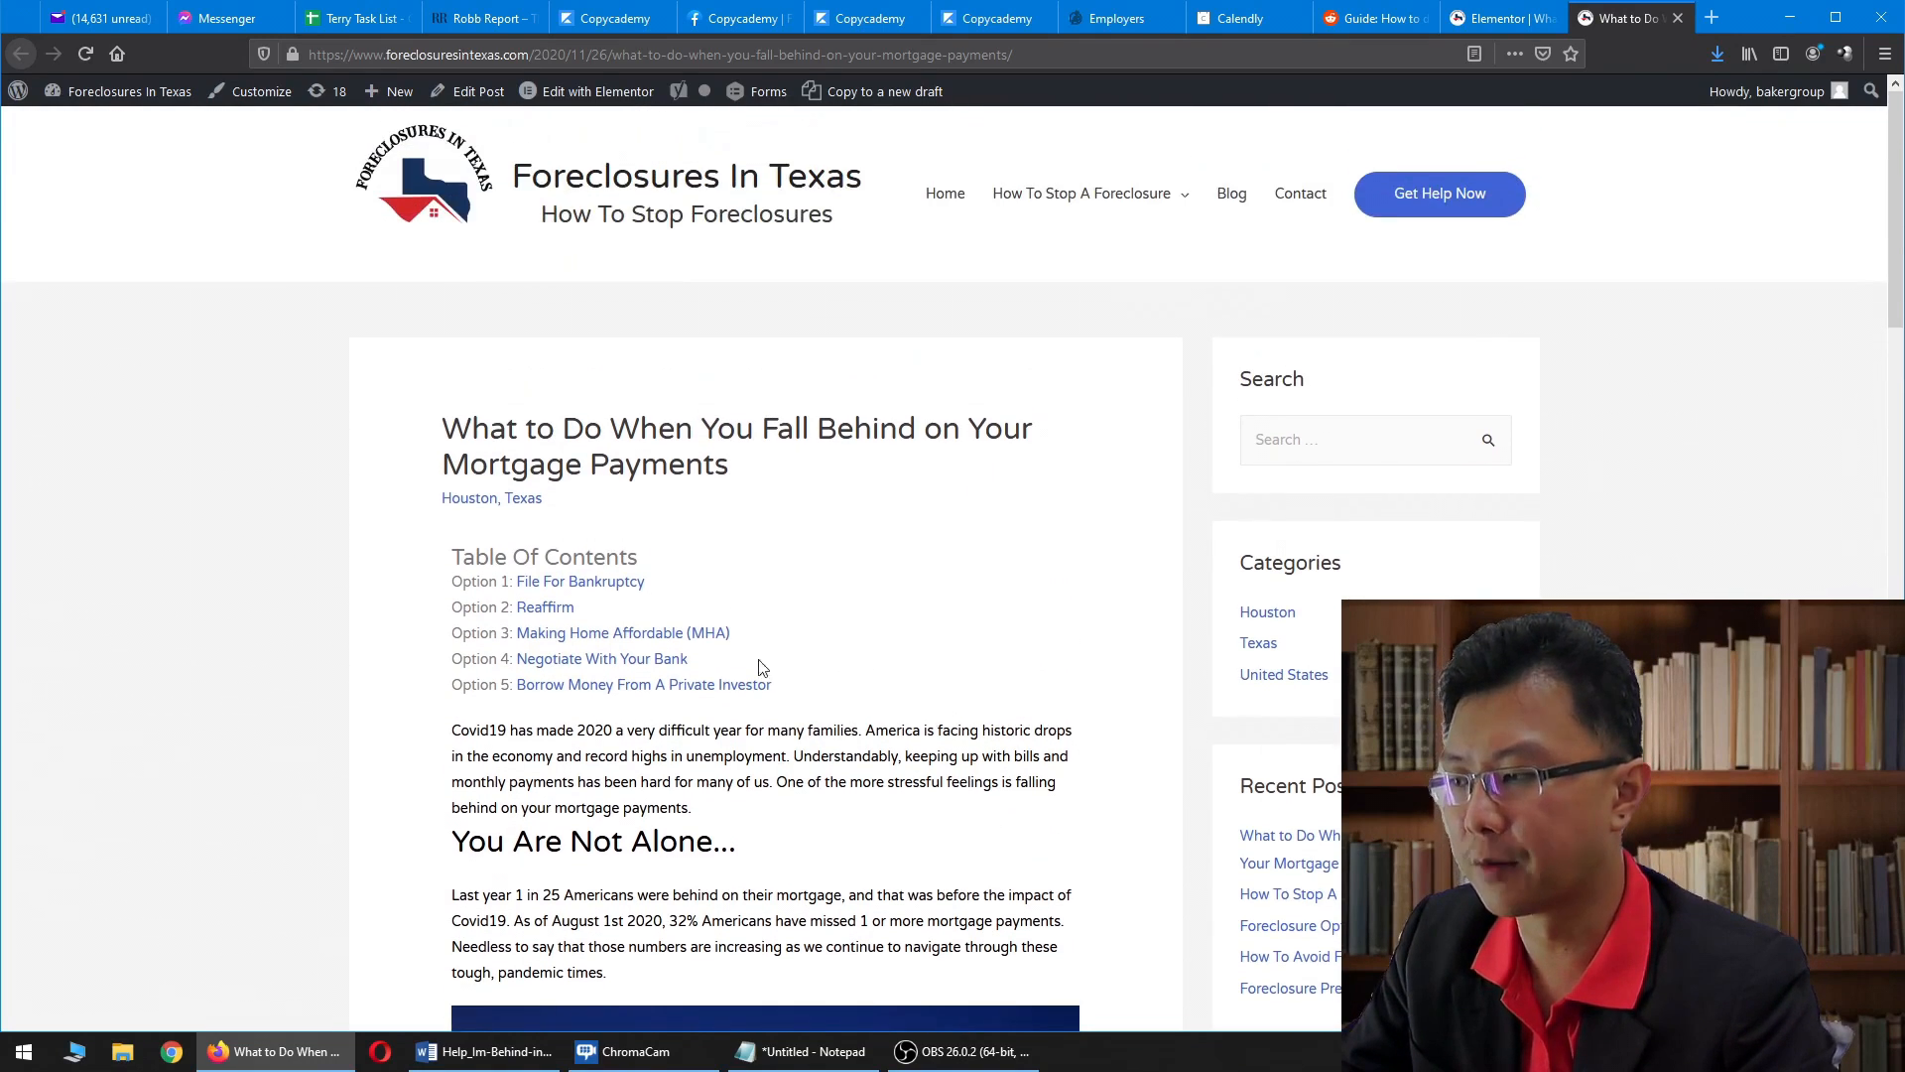
scroll(953, 789, down, 4)
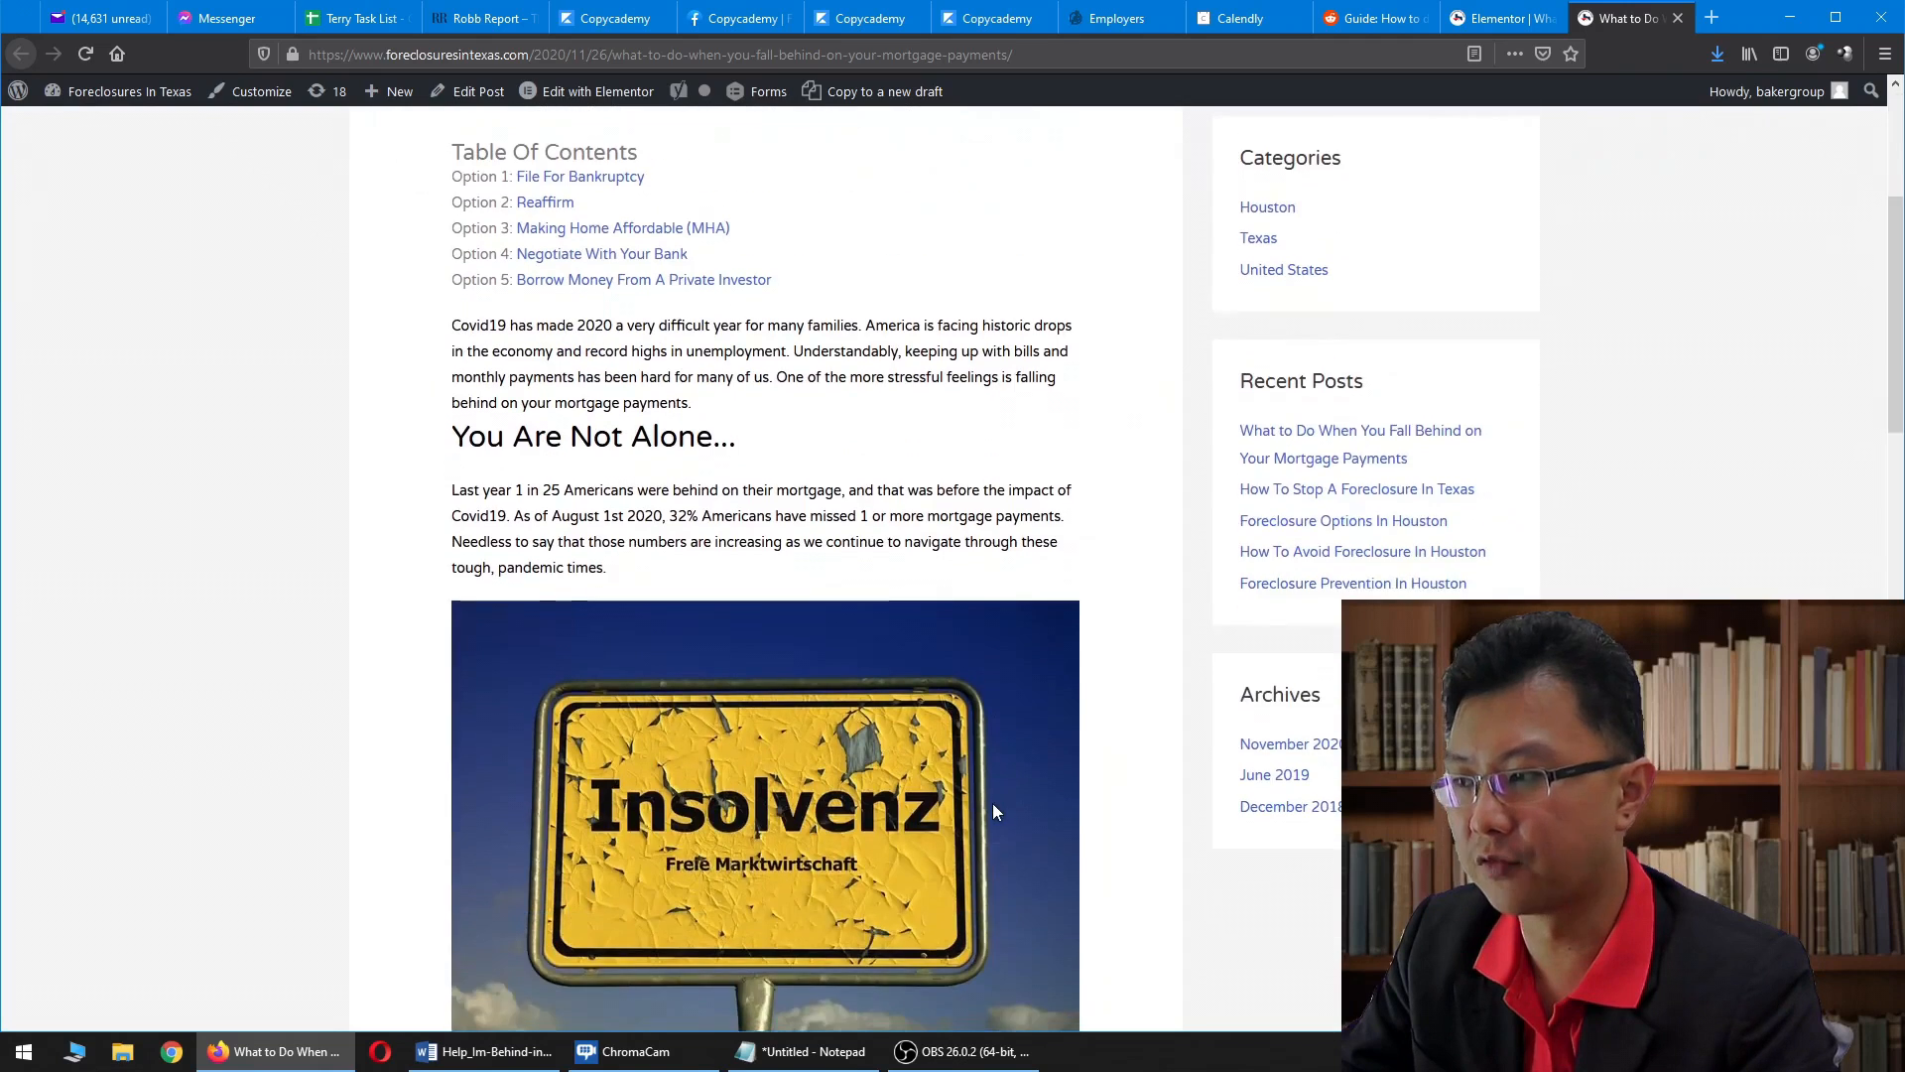
scroll(972, 836, up, 4)
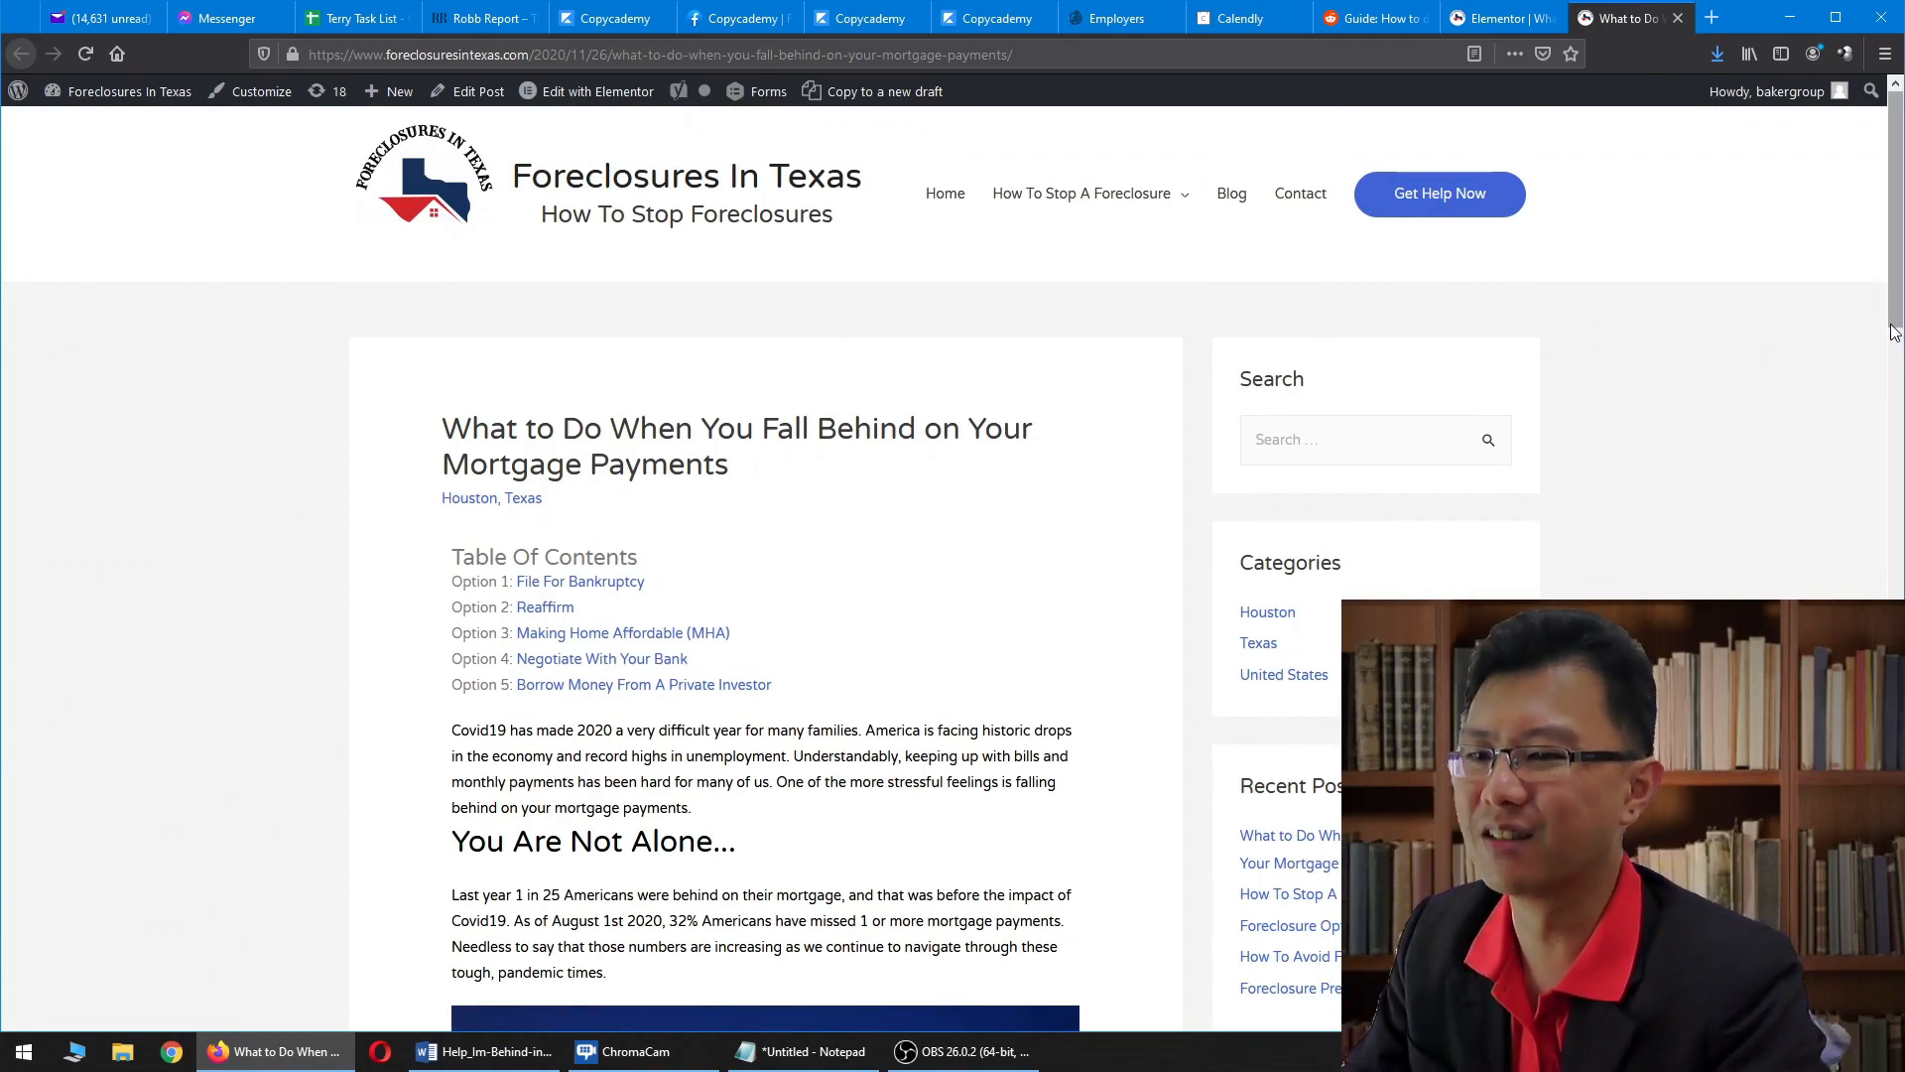
scroll(977, 836, down, 4)
scroll(1684, 354, up, 4)
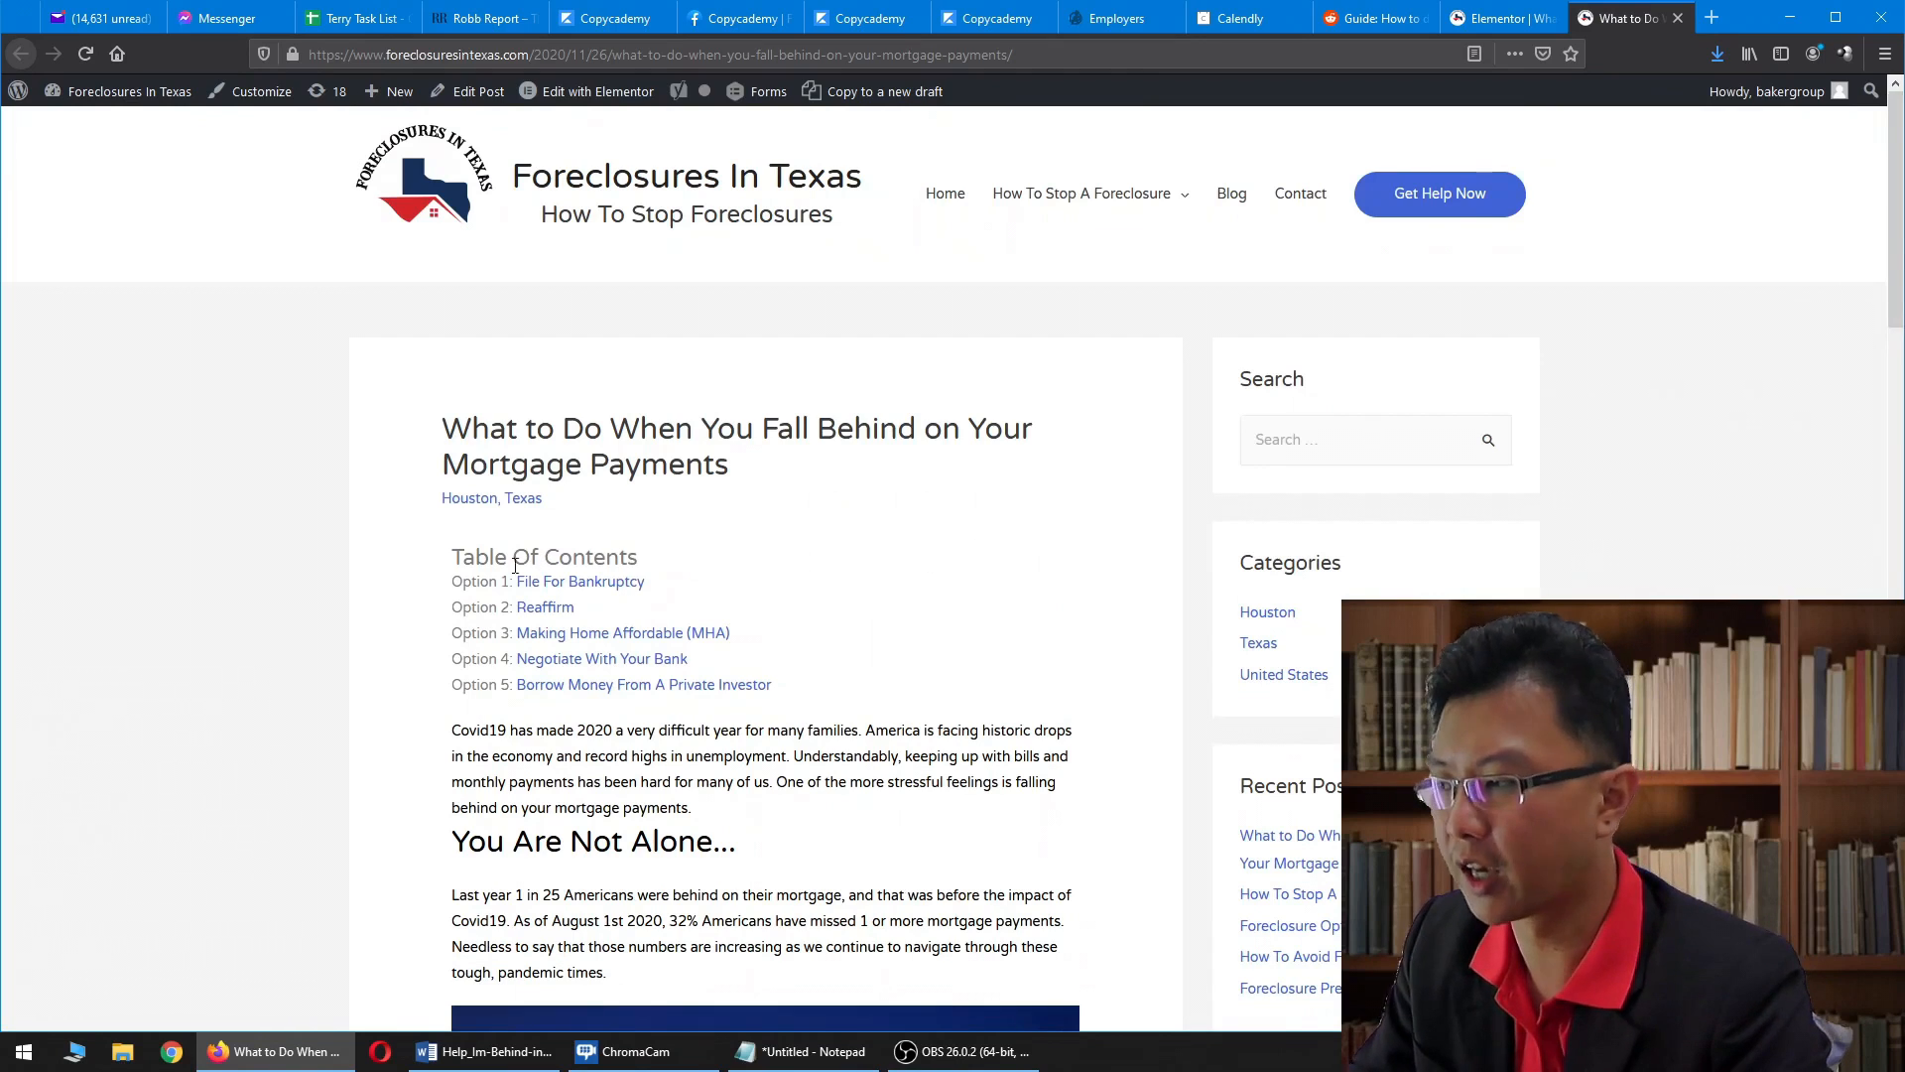
drag(457, 563, 821, 711)
click(828, 708)
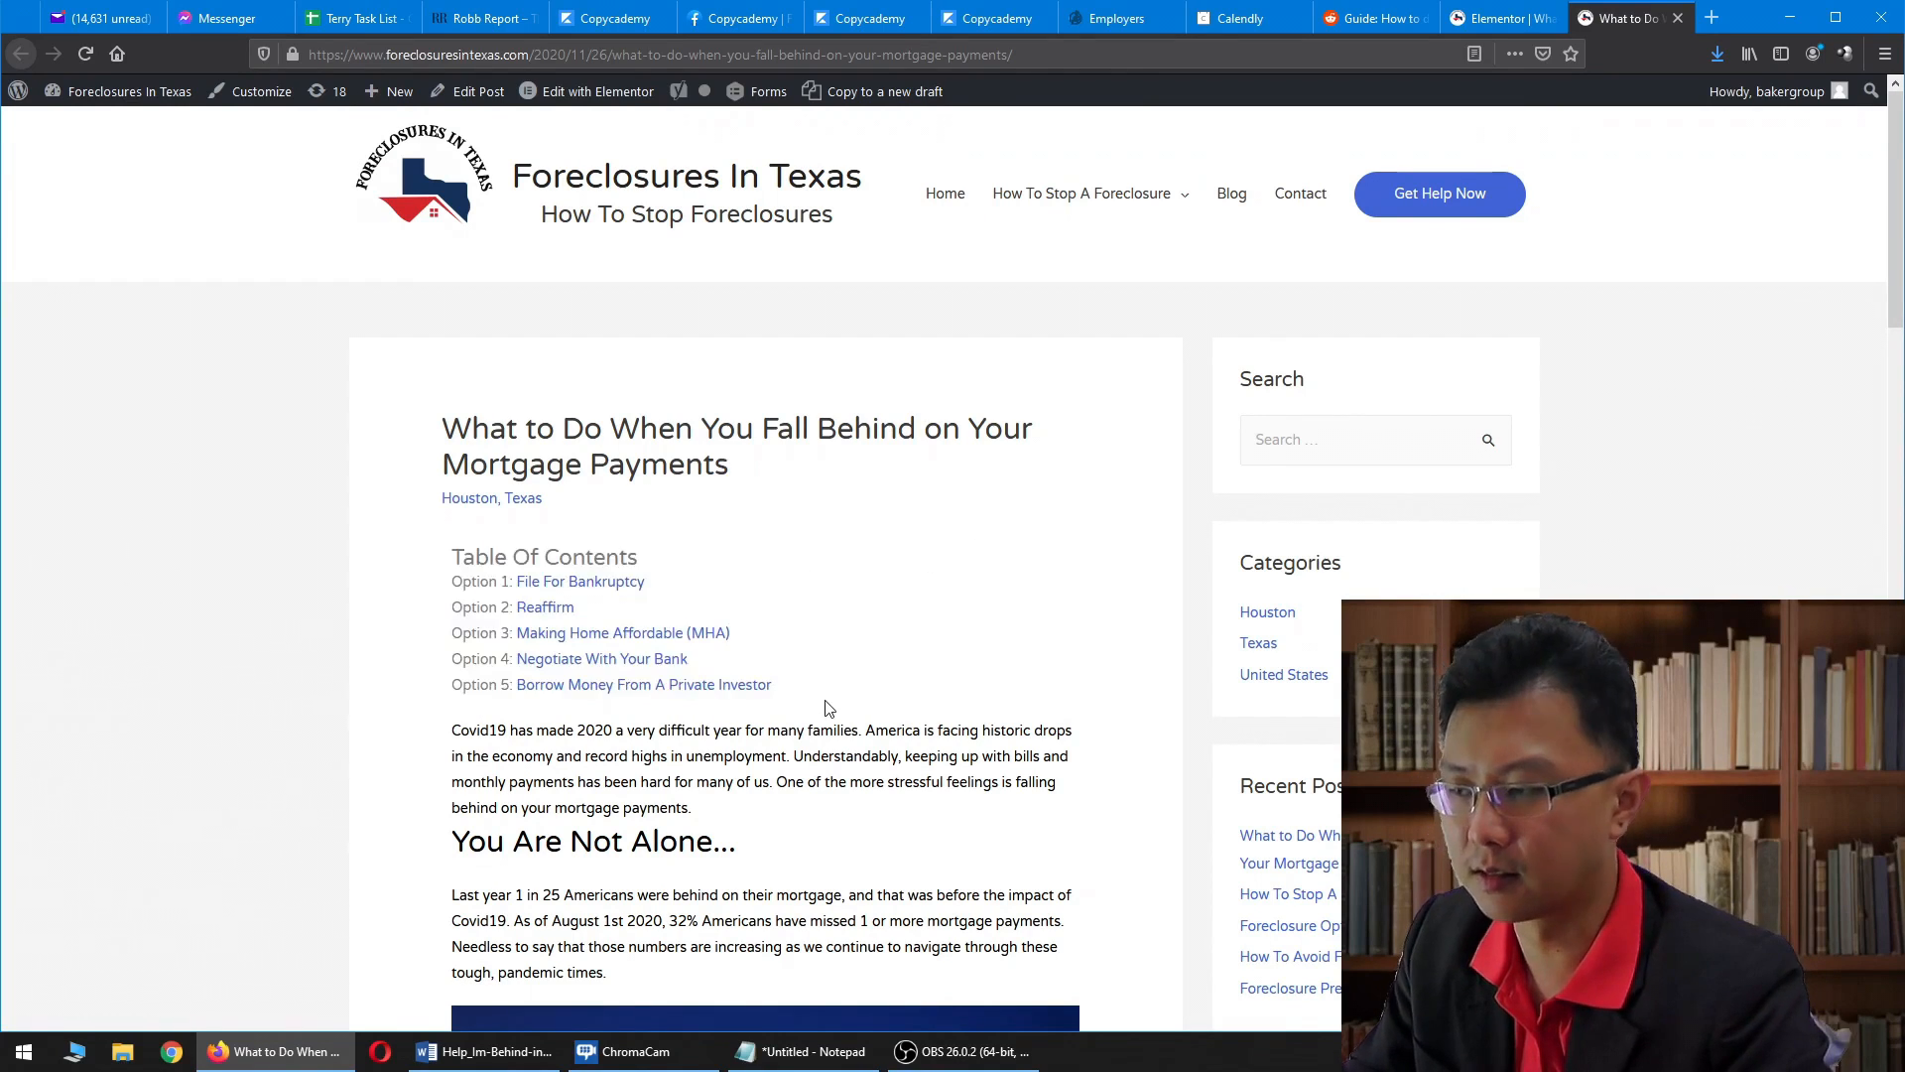
scroll(447, 575, down, 3)
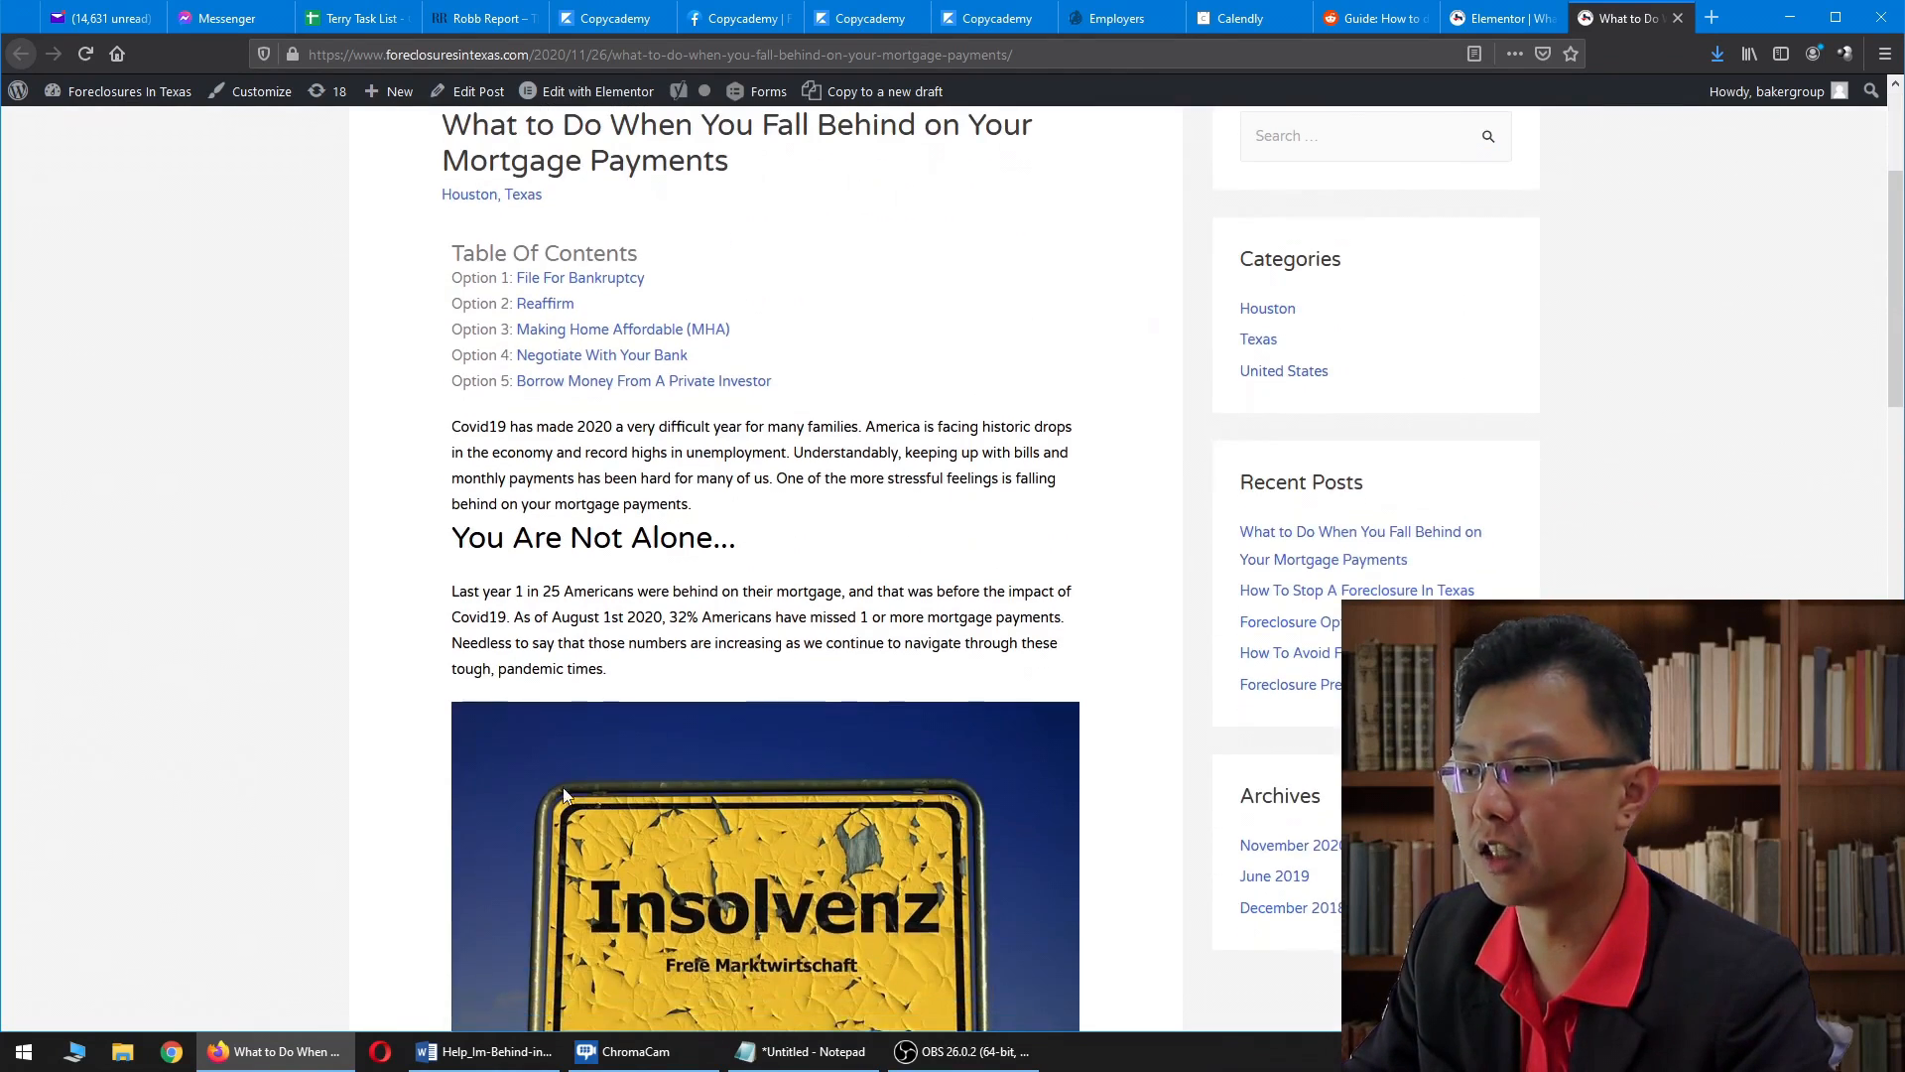
scroll(496, 586, up, 3)
drag(444, 558, 833, 686)
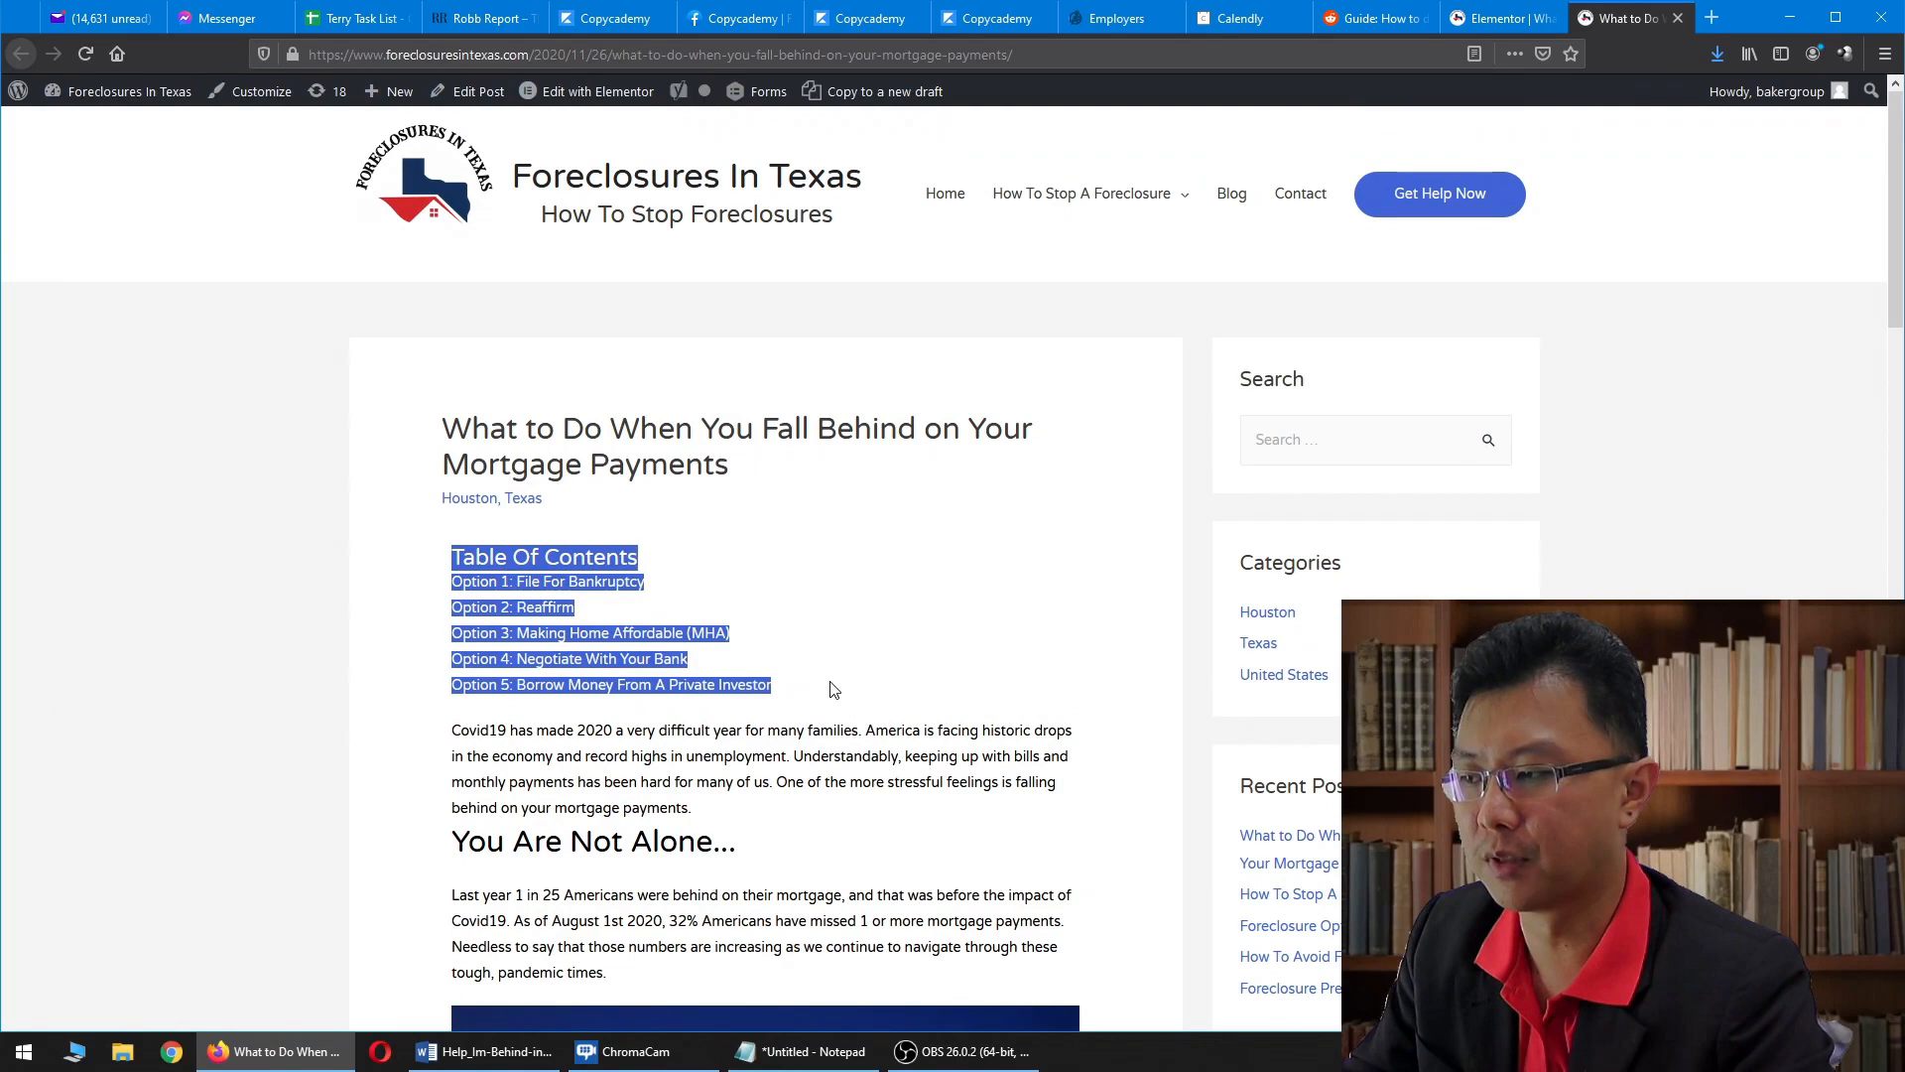
click(769, 667)
drag(449, 554, 848, 683)
click(462, 583)
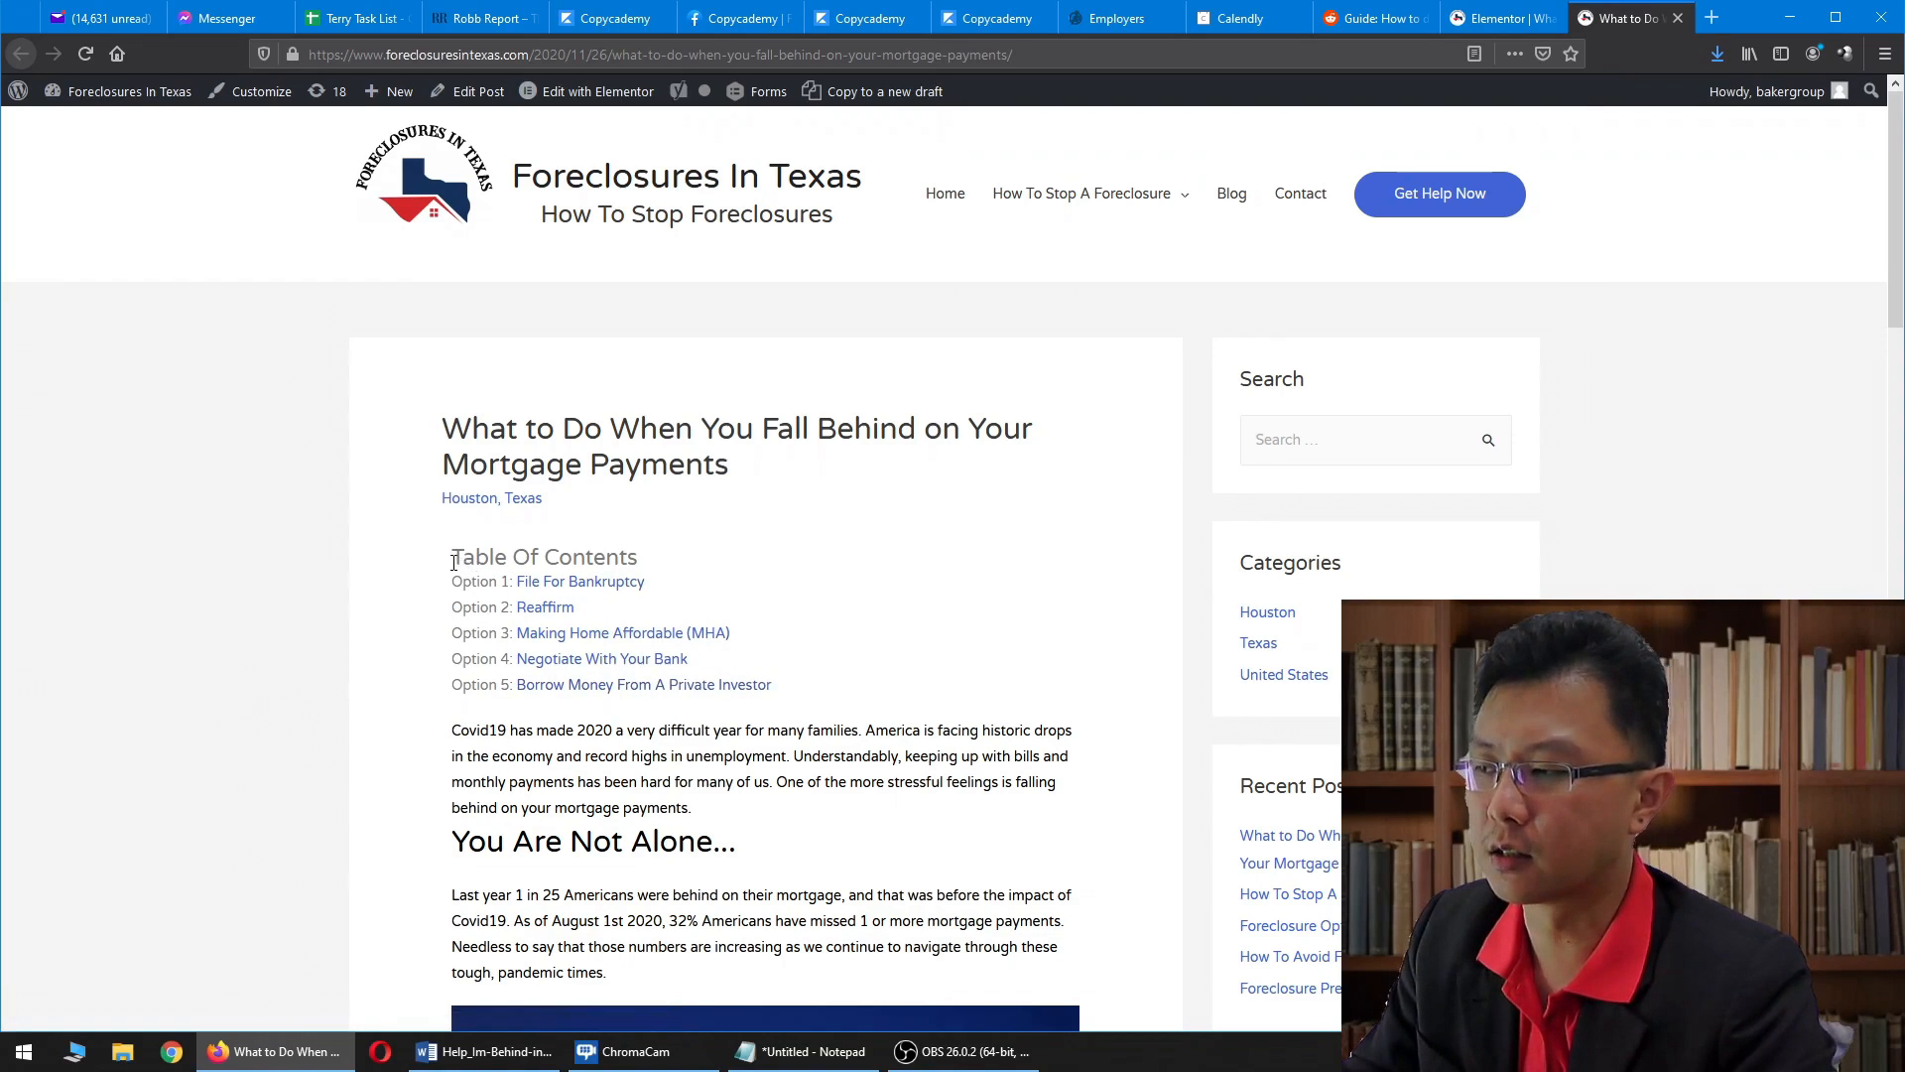
drag(449, 553, 845, 696)
click(810, 688)
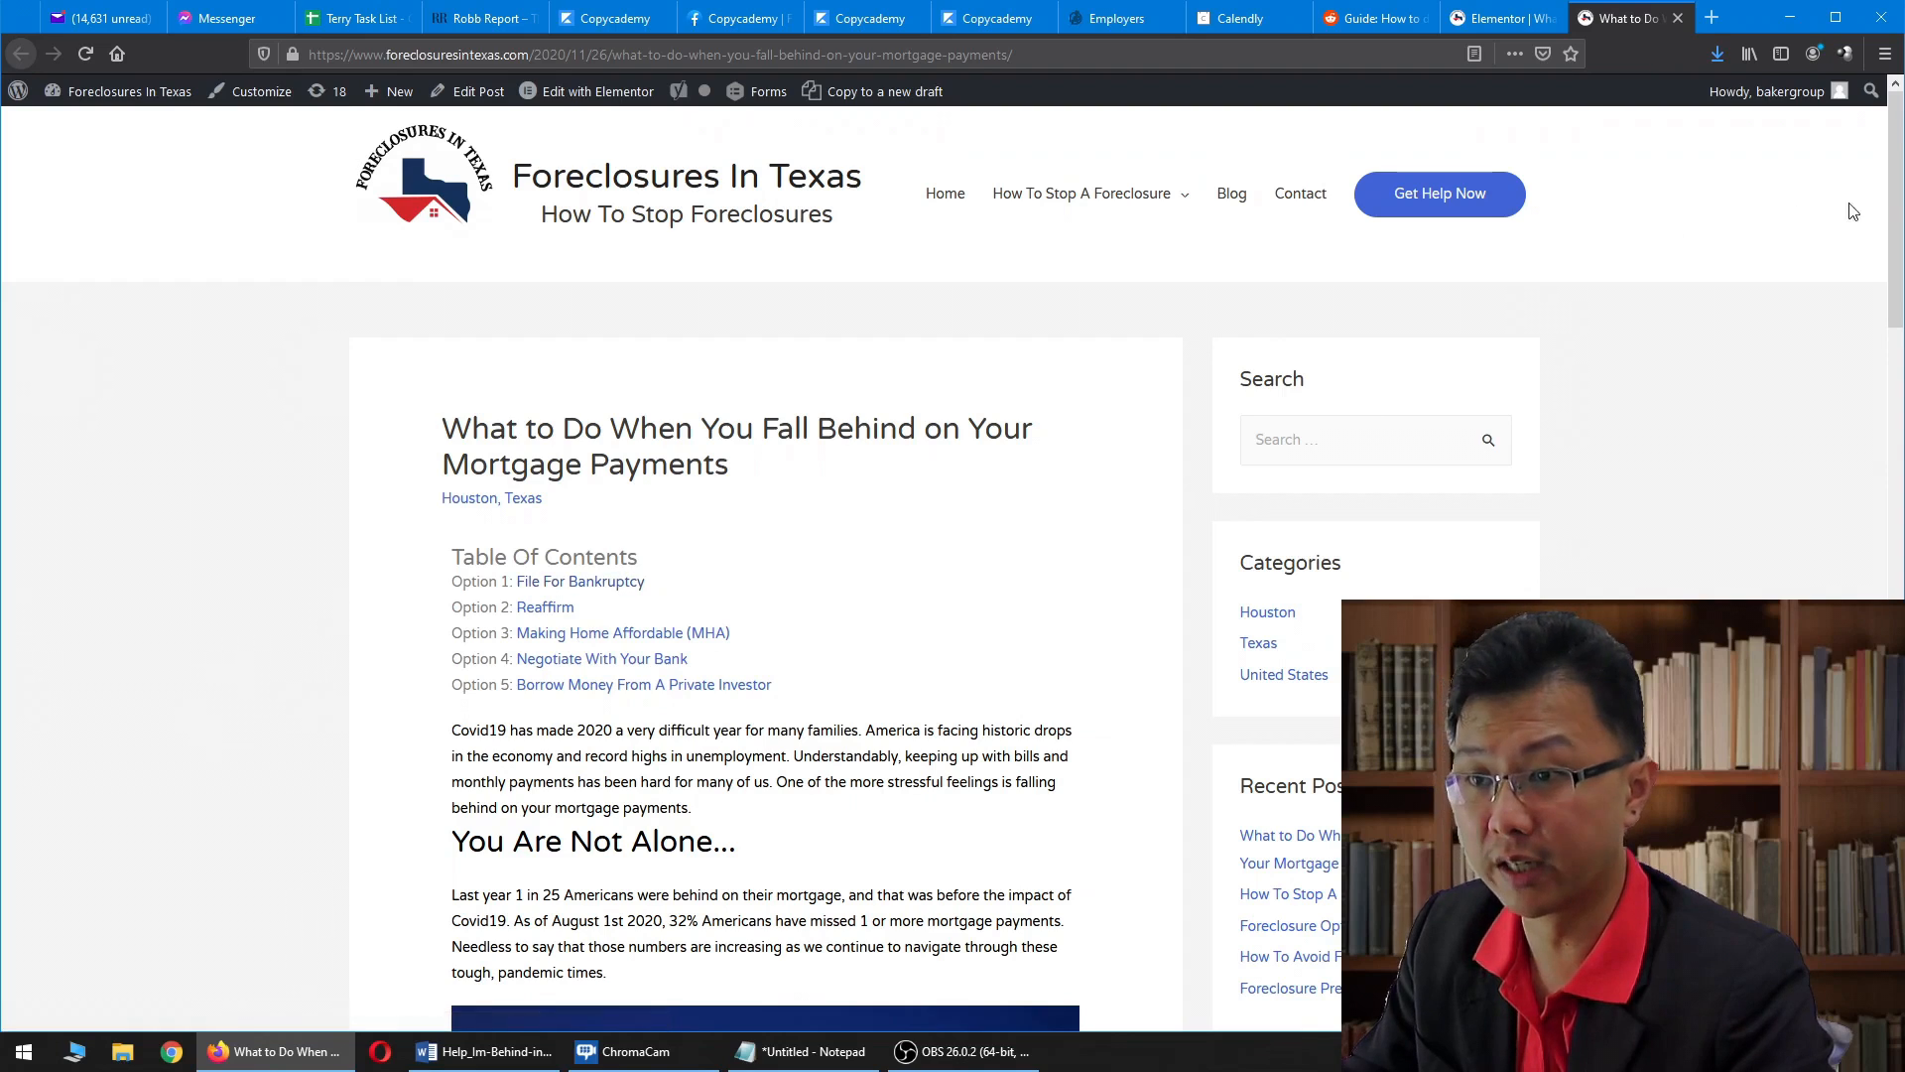
drag(1897, 198, 1901, 319)
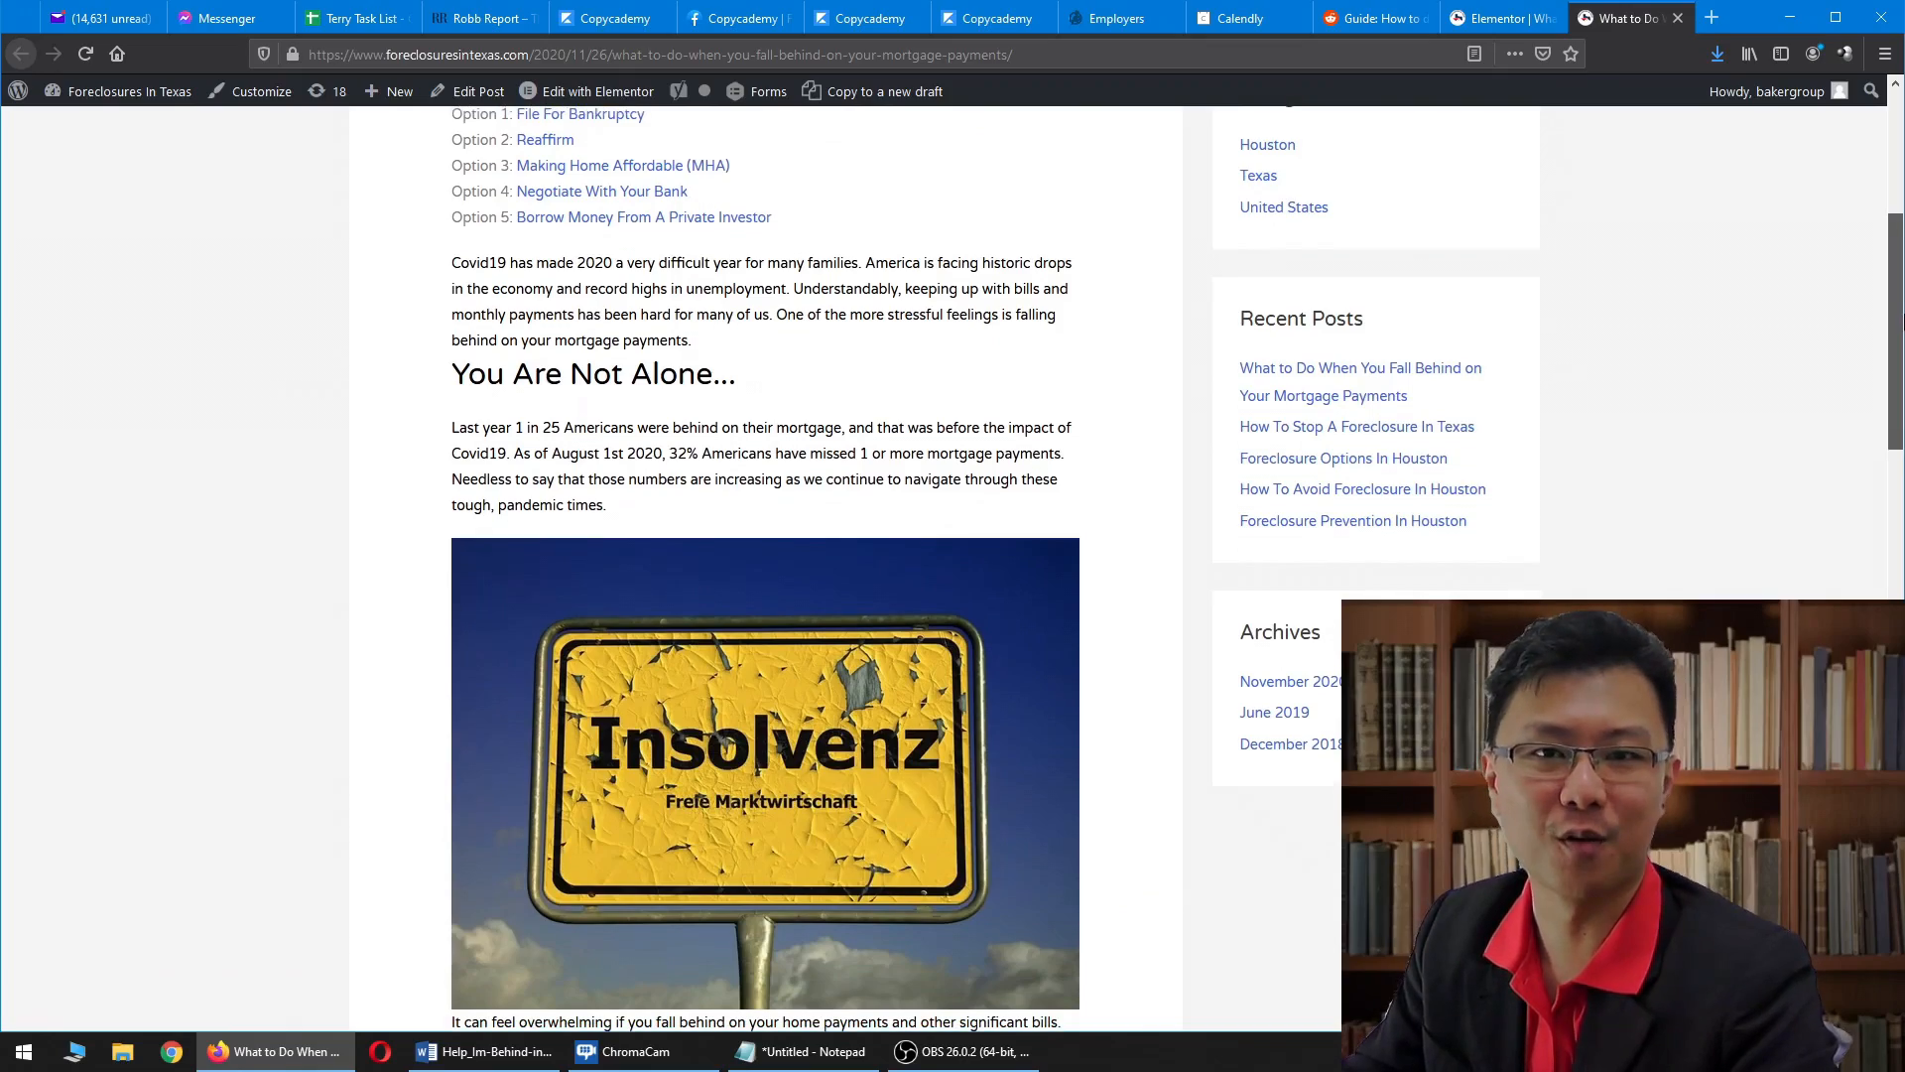